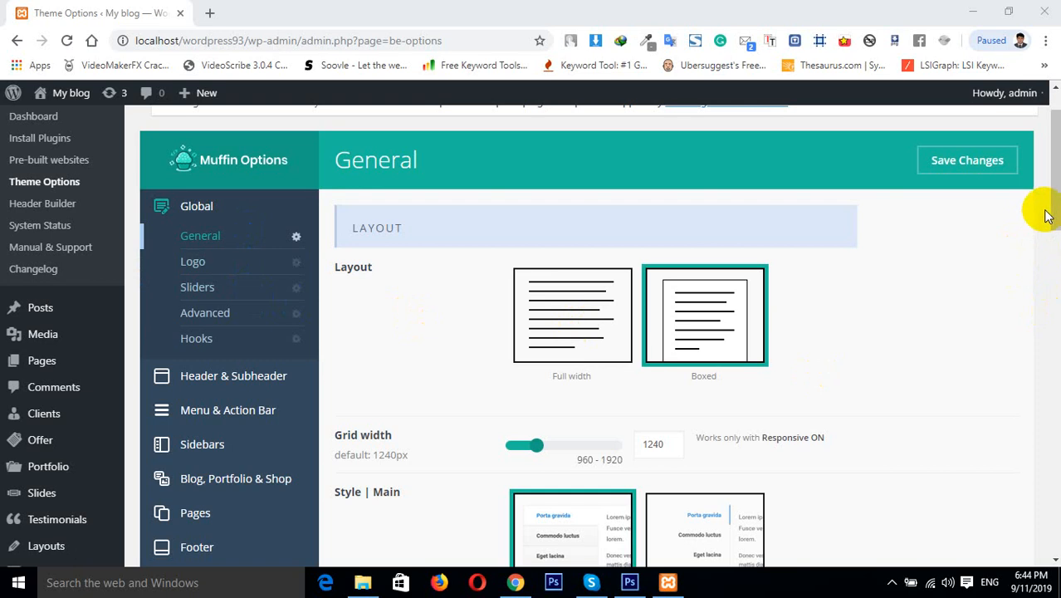
Scroll through the General layout options in the theme settings
drag(1052, 207, 1051, 229)
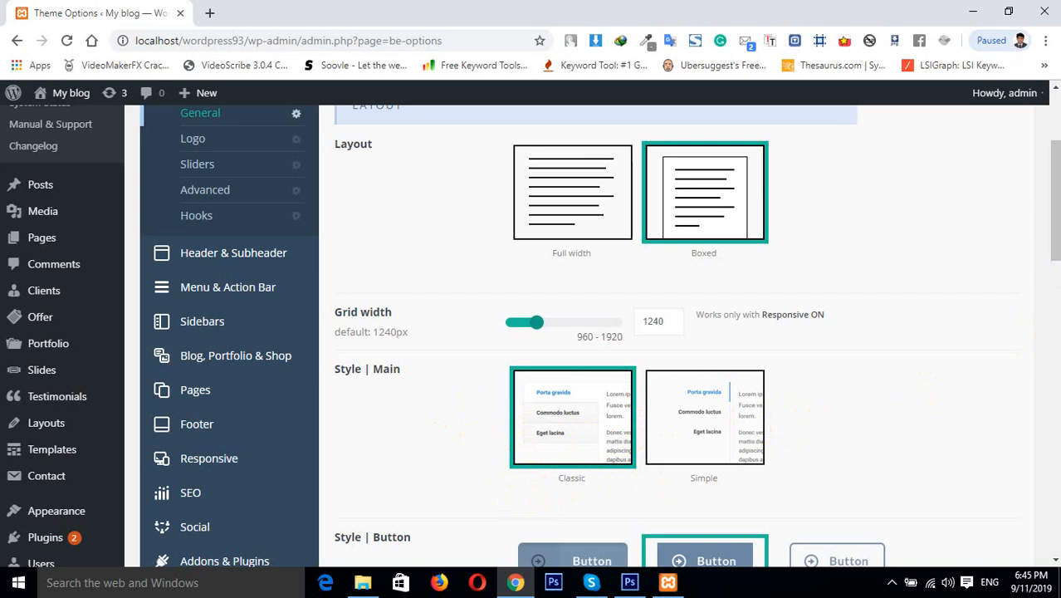
drag(1054, 234, 1056, 322)
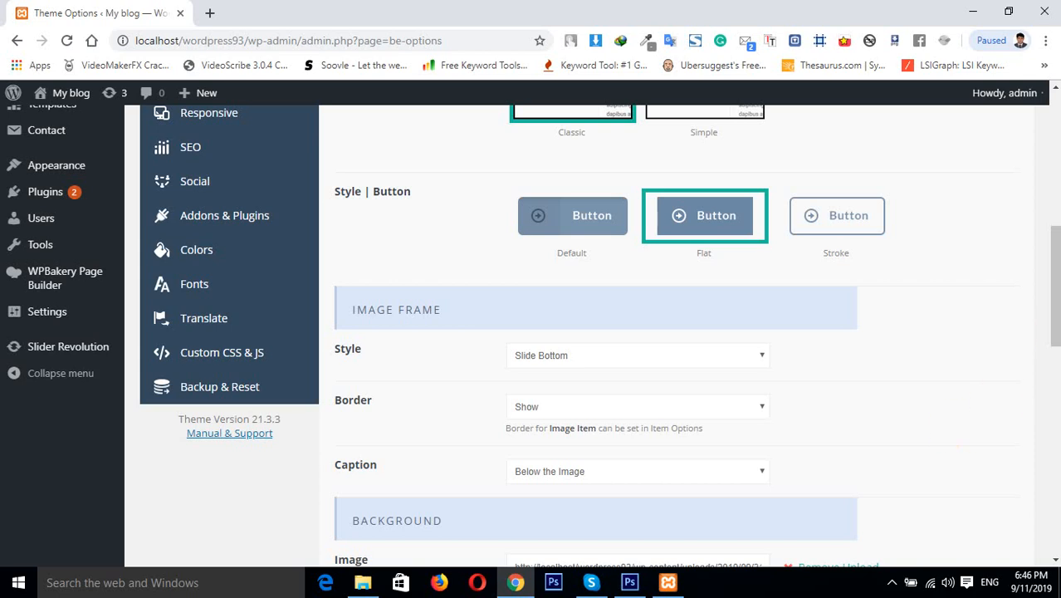
drag(1052, 236, 1052, 127)
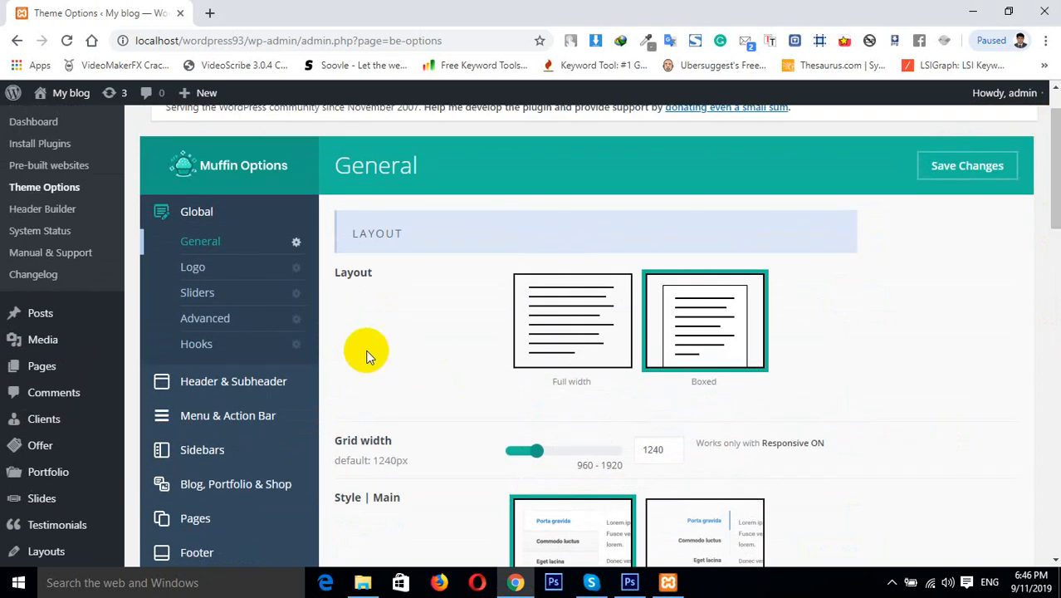
Open the Advanced section of the Global theme settings
click(252, 322)
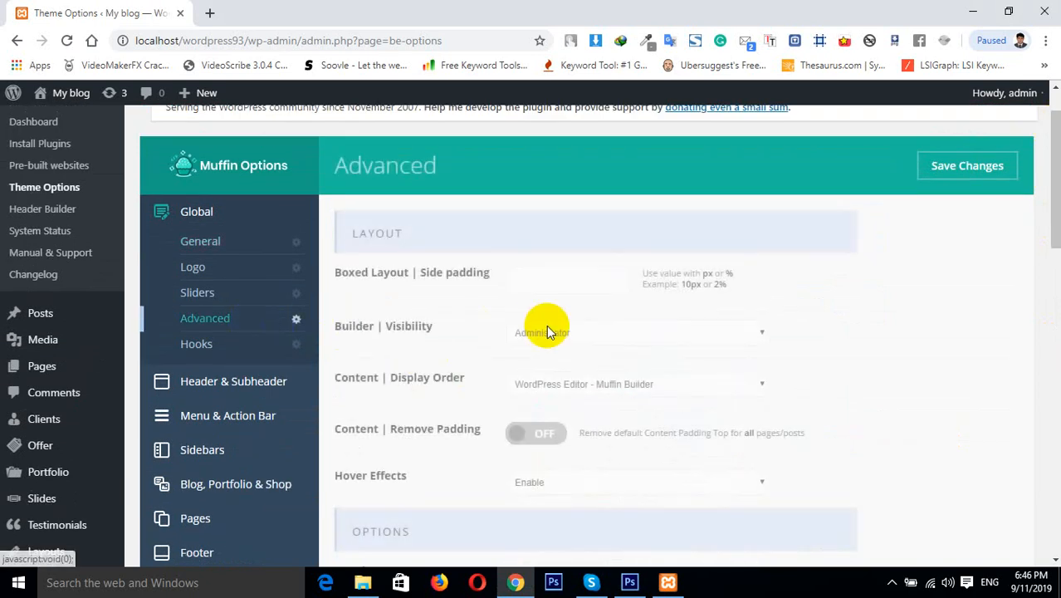
click(550, 274)
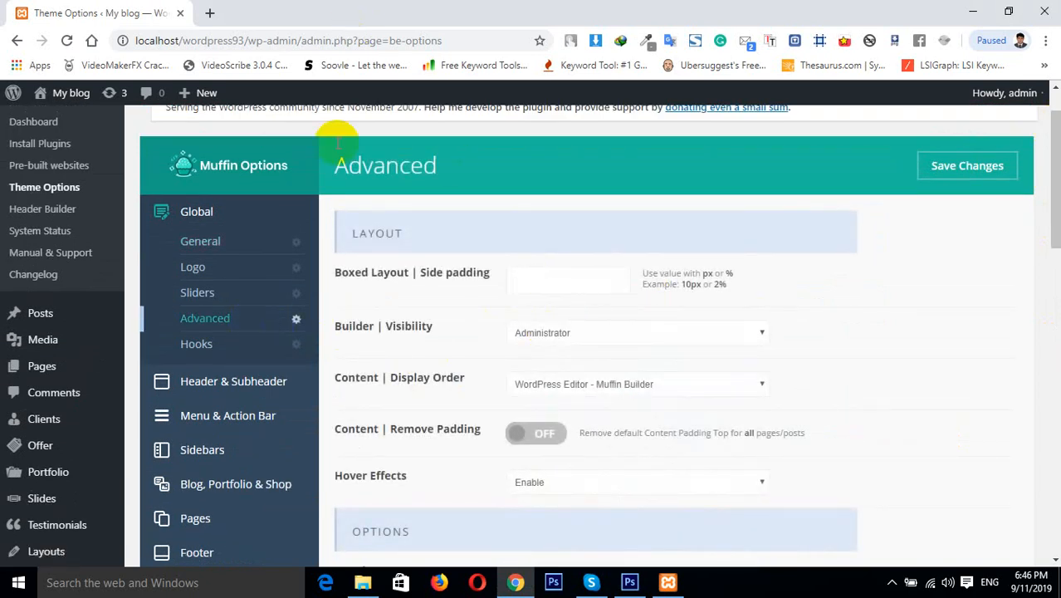
Open the site's front end in a new browser tab and view it
mouse_move(62, 93)
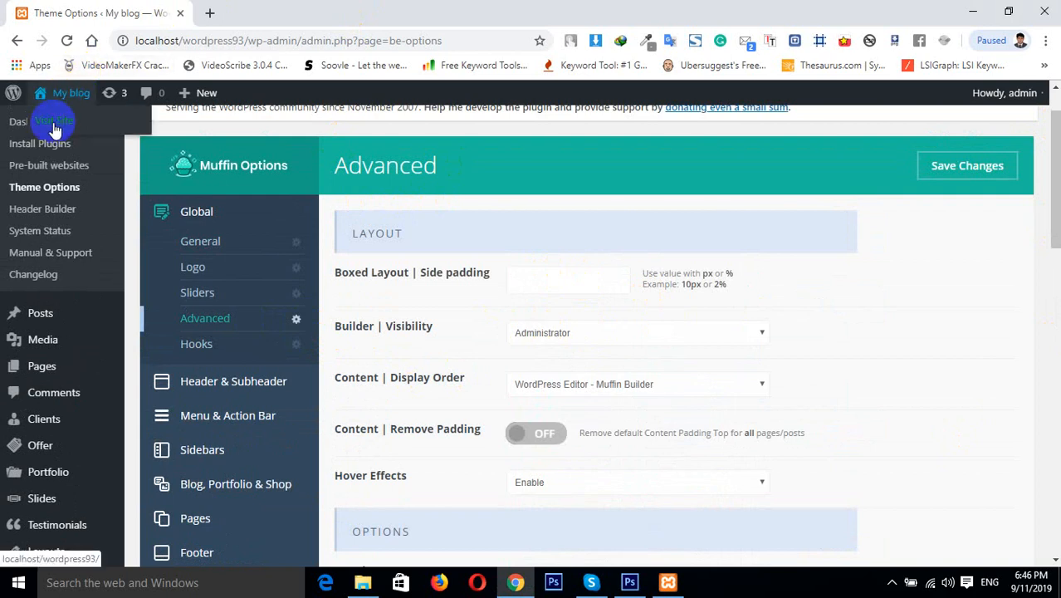
right_click(55, 126)
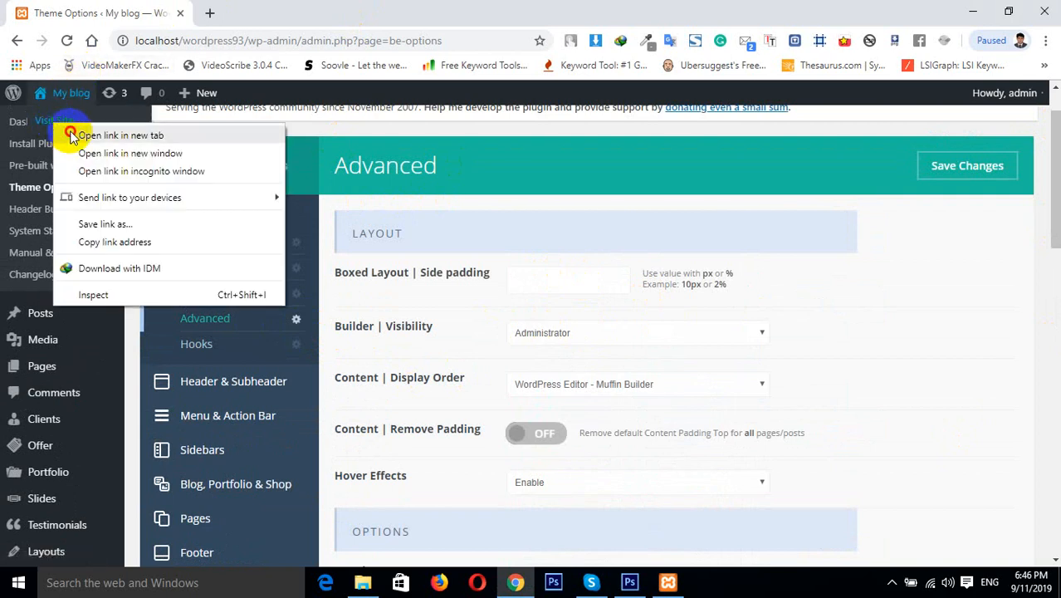
click(71, 135)
click(287, 13)
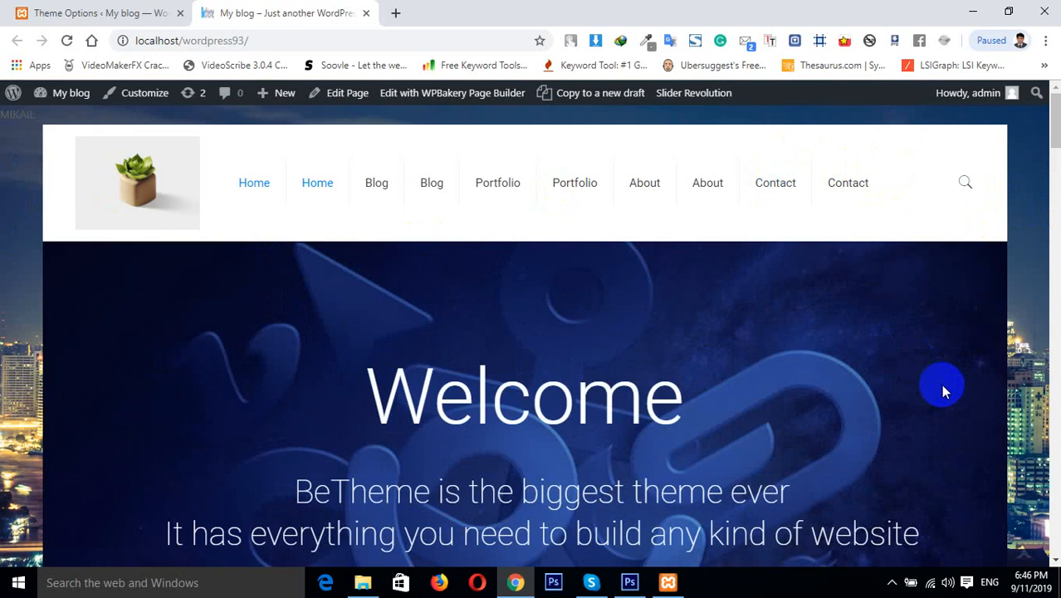
Return to the theme options tab and open the Header settings under Header & Subheader
click(106, 8)
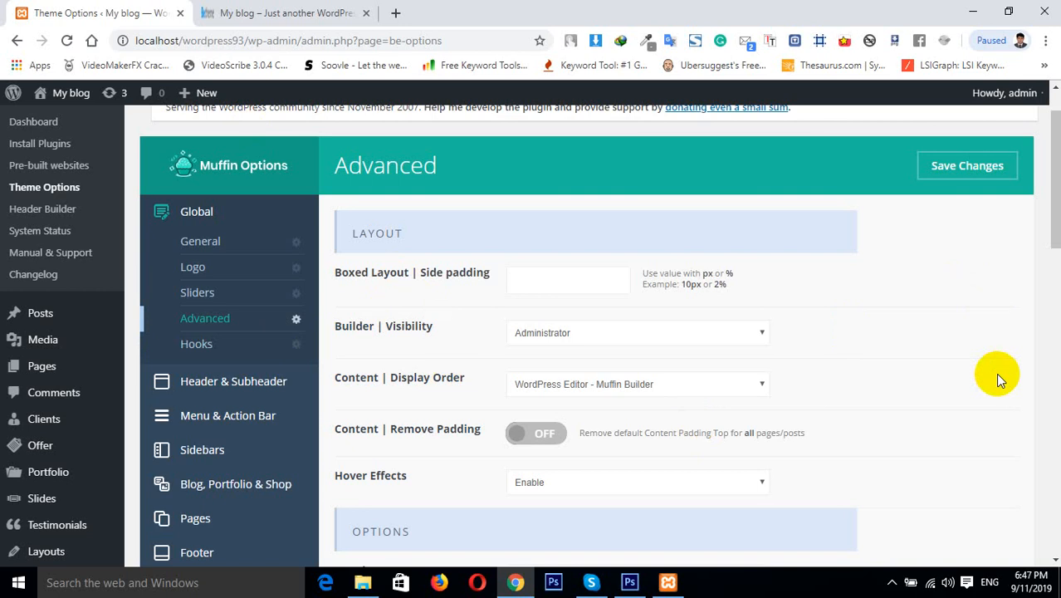
click(240, 383)
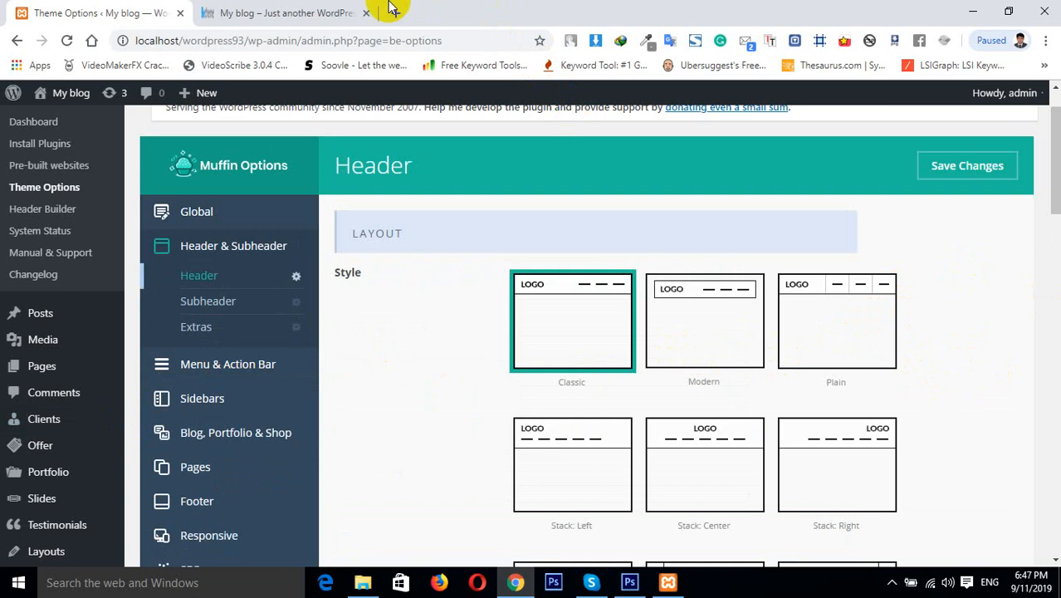
Compare the site's header in the other tab, then browse the available header style layouts
click(294, 13)
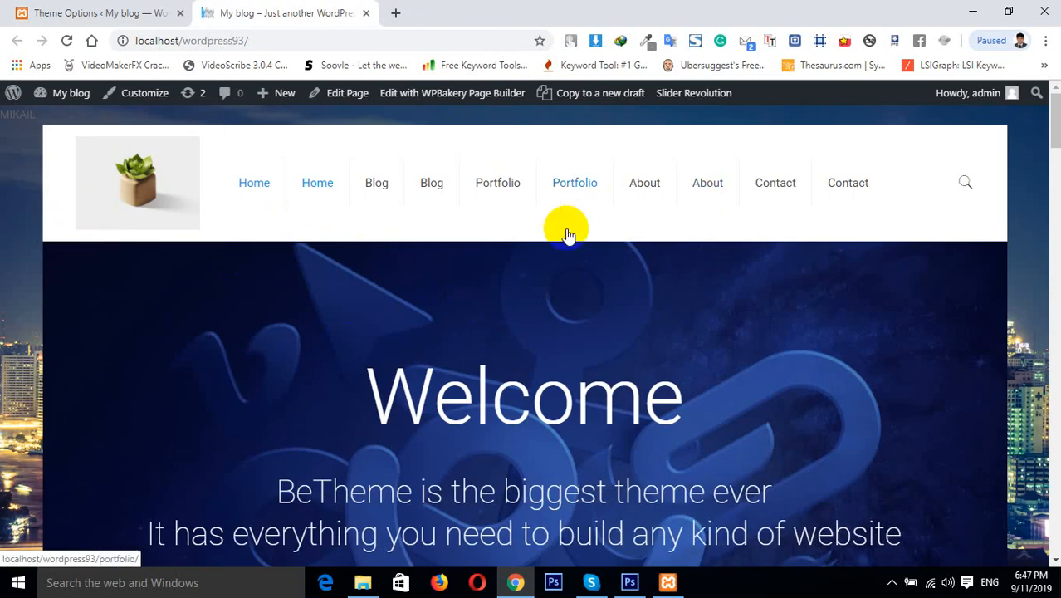
click(91, 12)
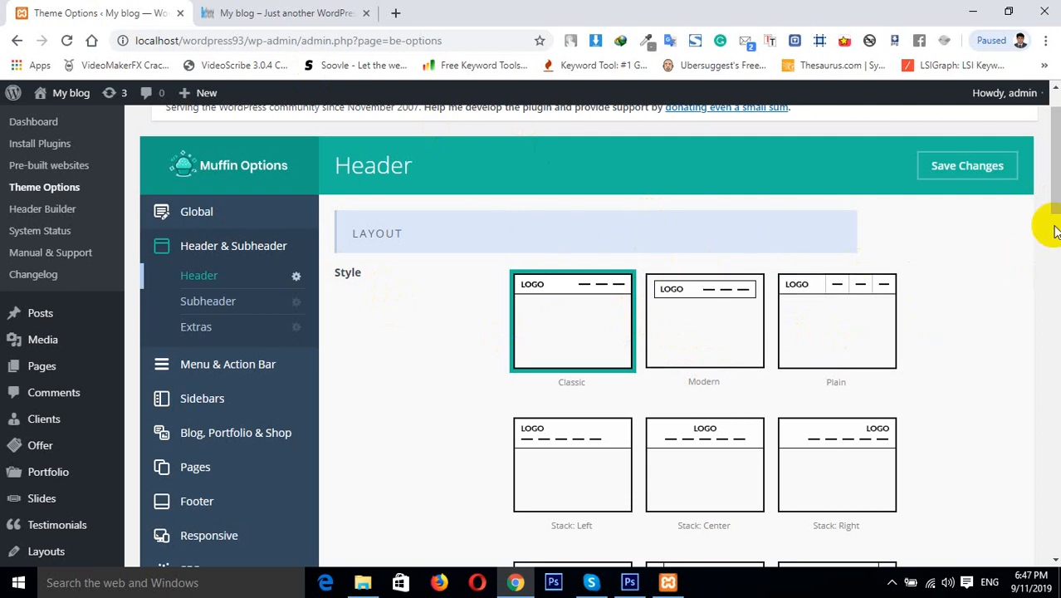
drag(1053, 191, 1054, 233)
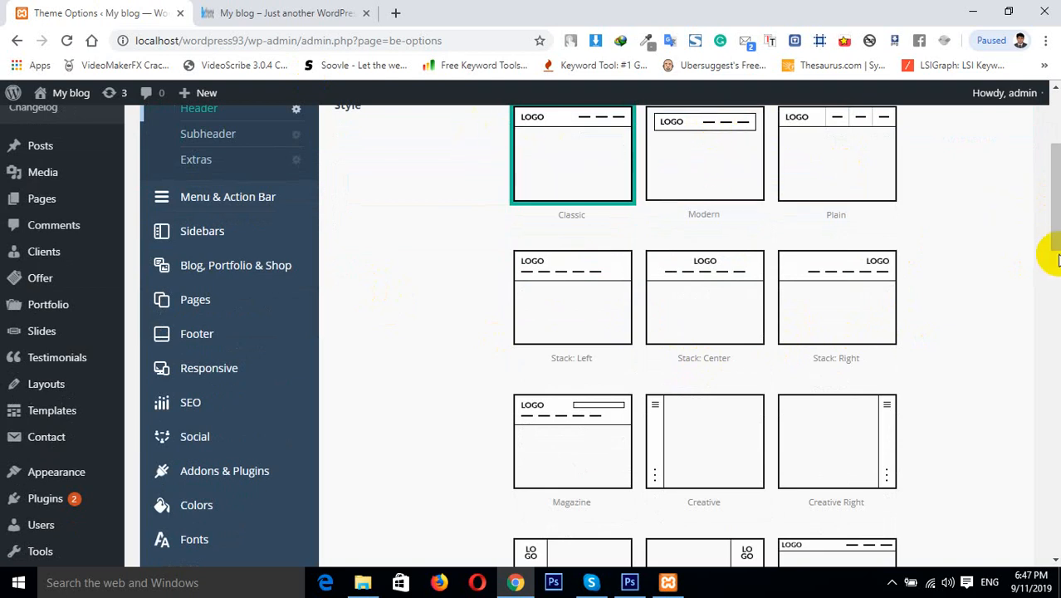
drag(1056, 213, 1049, 178)
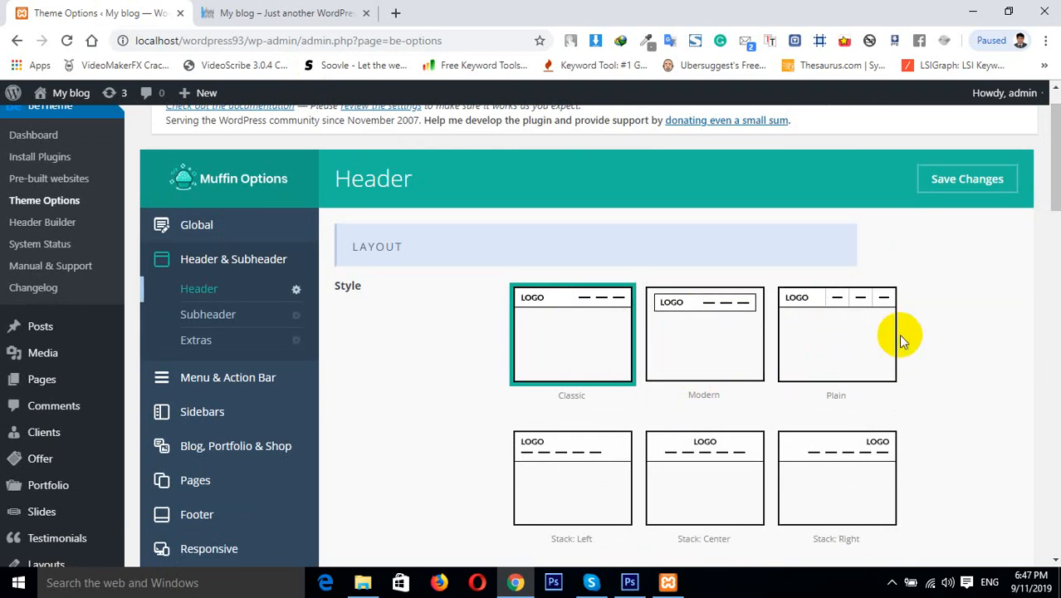
drag(1049, 192, 1051, 226)
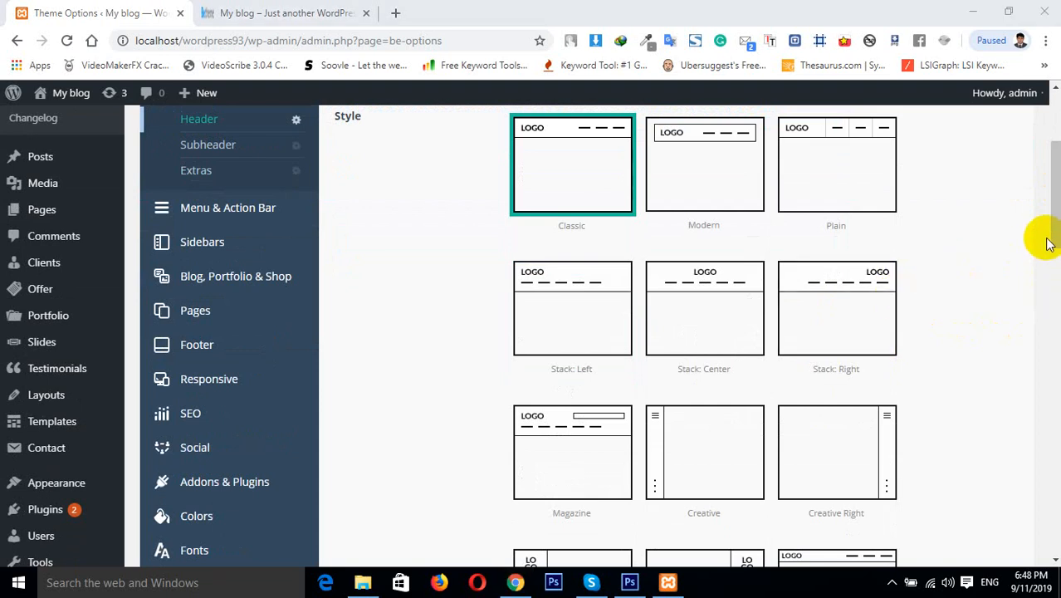
drag(1054, 237, 1054, 317)
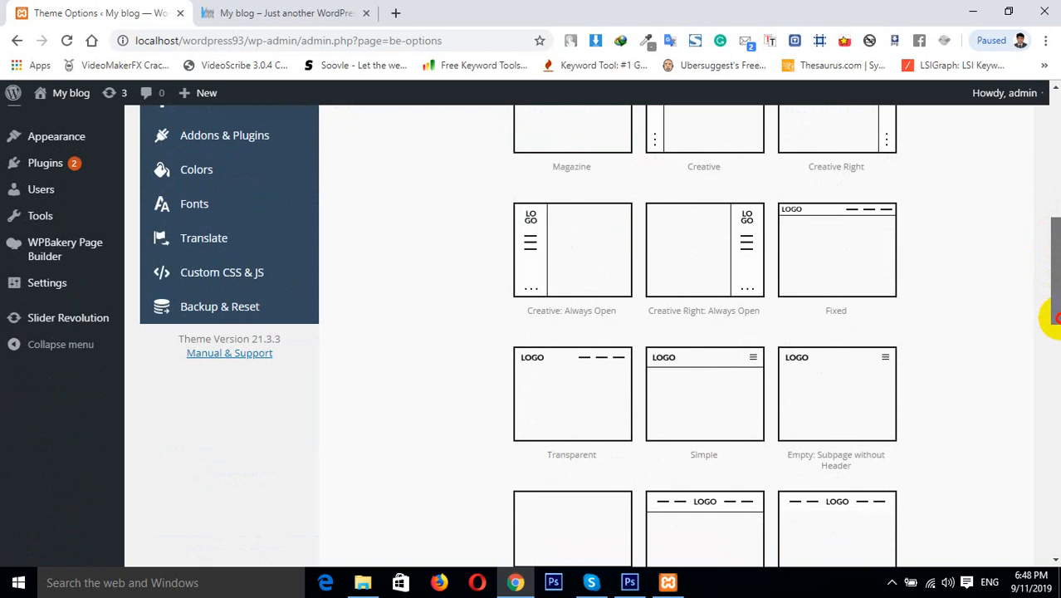
drag(1054, 317, 1049, 360)
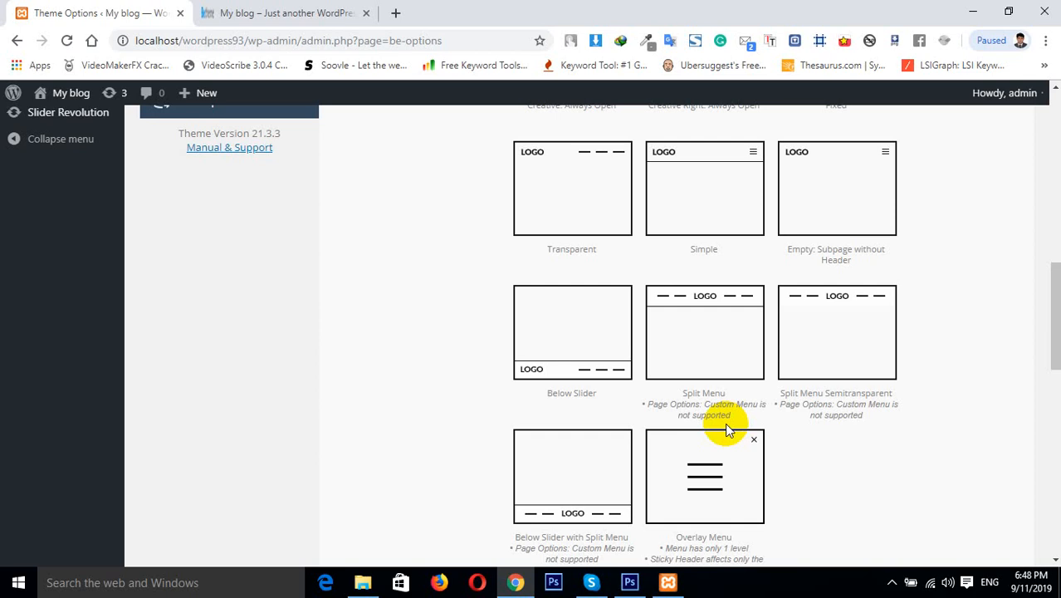
Select the Split Menu header style and tick the Full Width header option
click(721, 353)
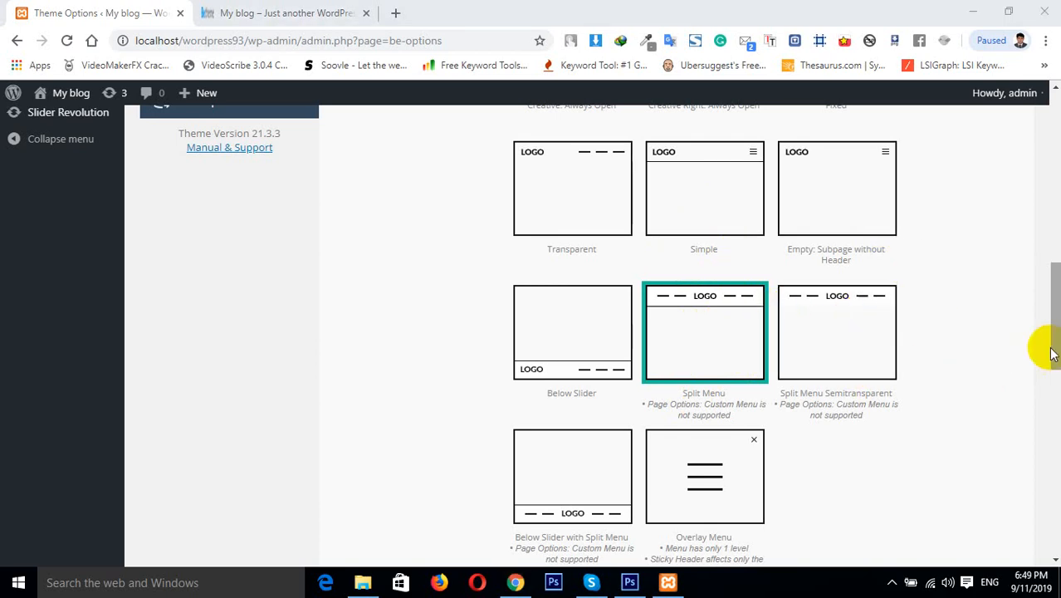
drag(1051, 347, 1056, 380)
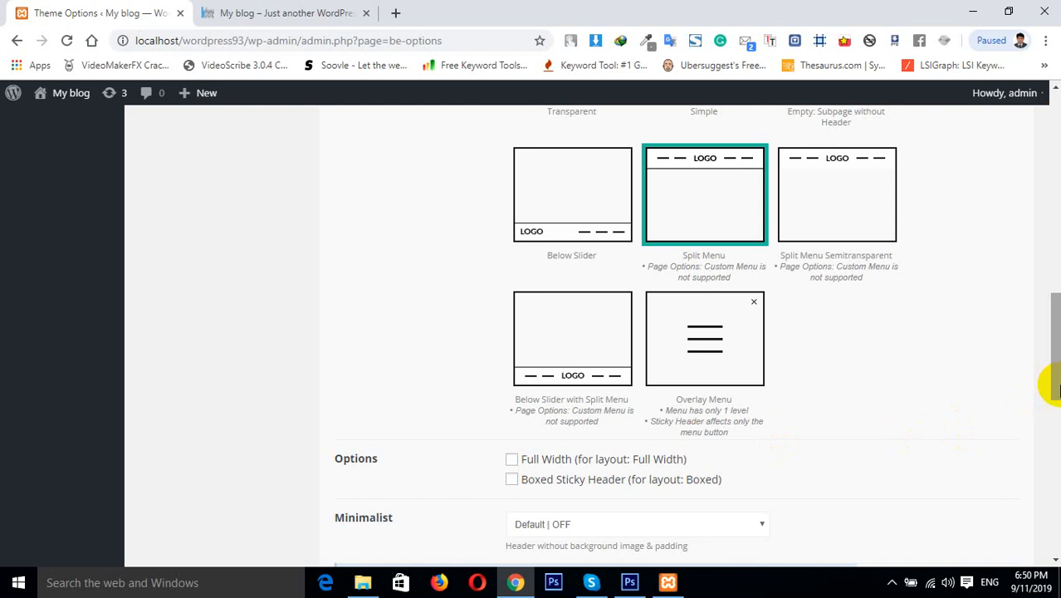
mouse_move(1052, 386)
mouse_down()
mouse_move(1053, 403)
mouse_move(1053, 388)
mouse_up()
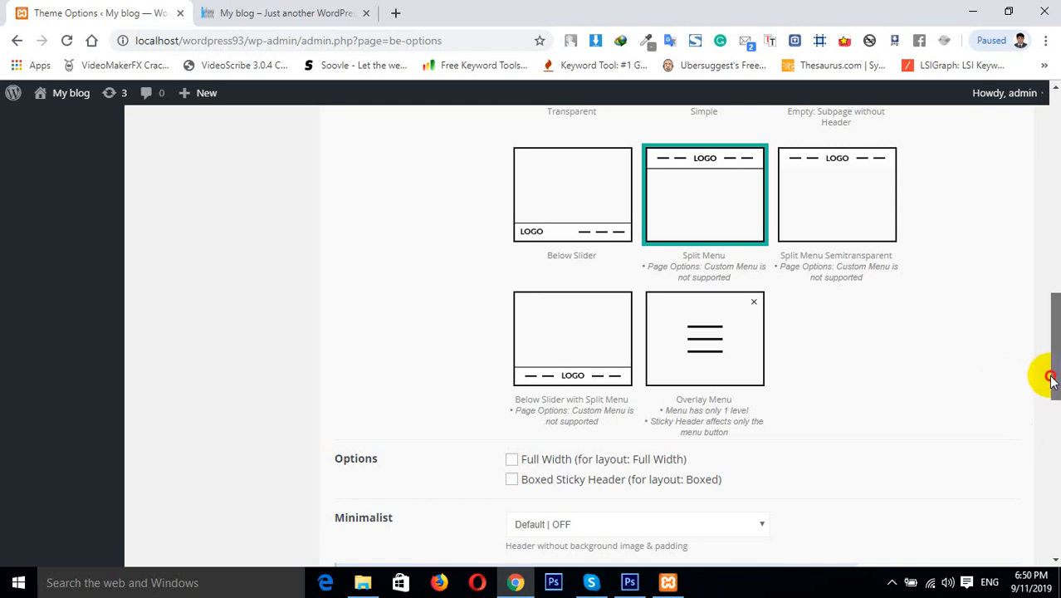
drag(1051, 380, 1054, 401)
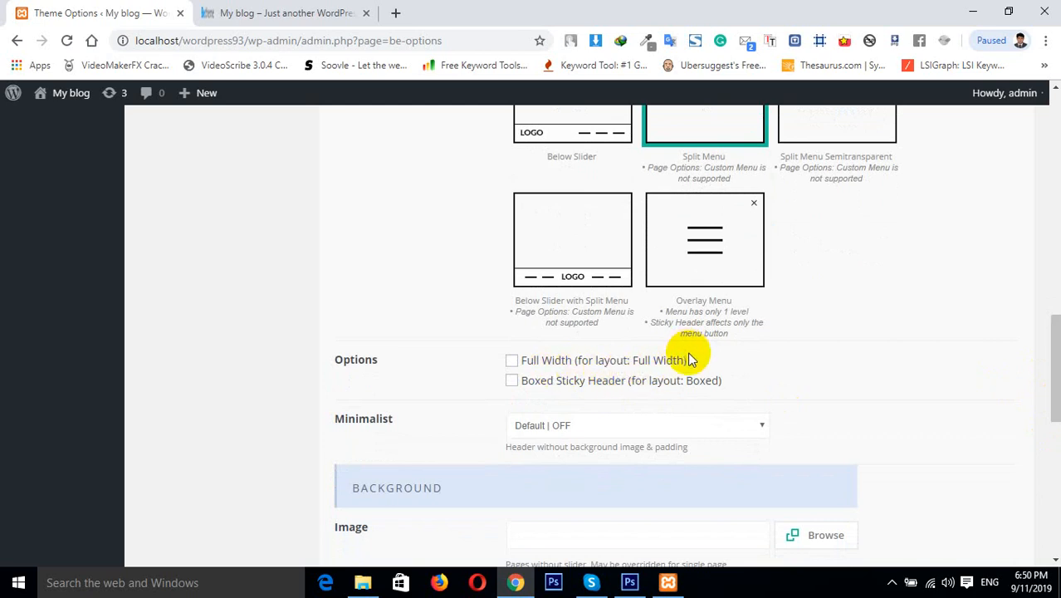
click(513, 363)
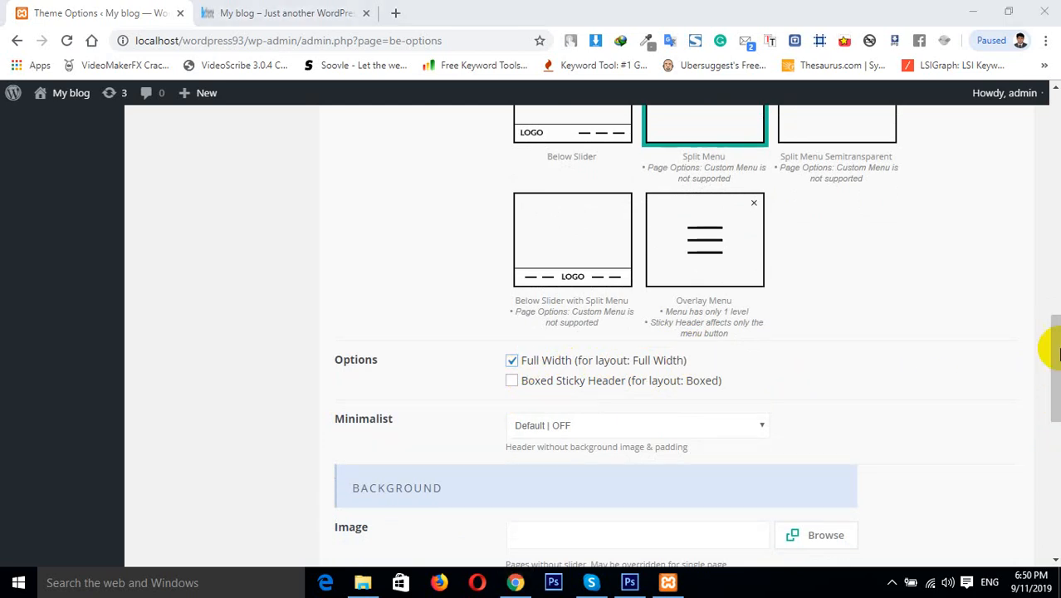
Tick Boxed Sticky Header, then clear both the Full Width and Boxed Sticky Header options
drag(1049, 332, 1049, 119)
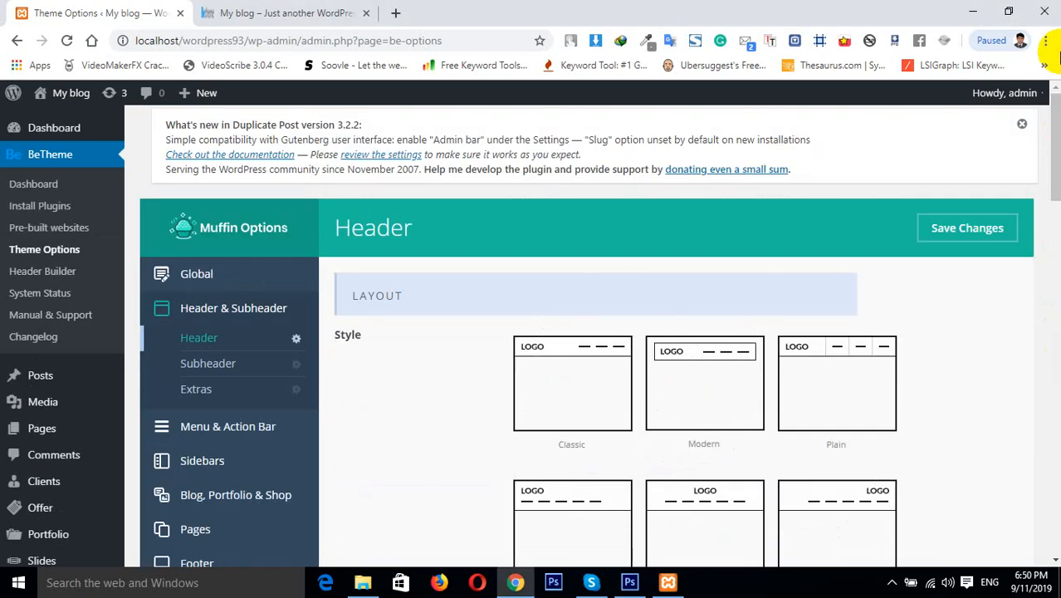
click(219, 282)
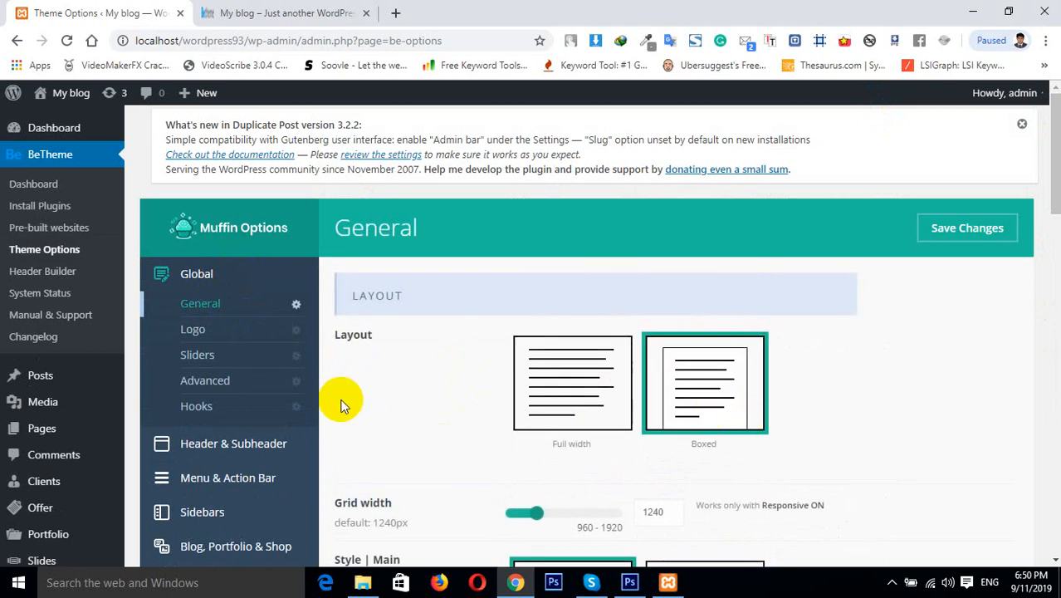
click(237, 449)
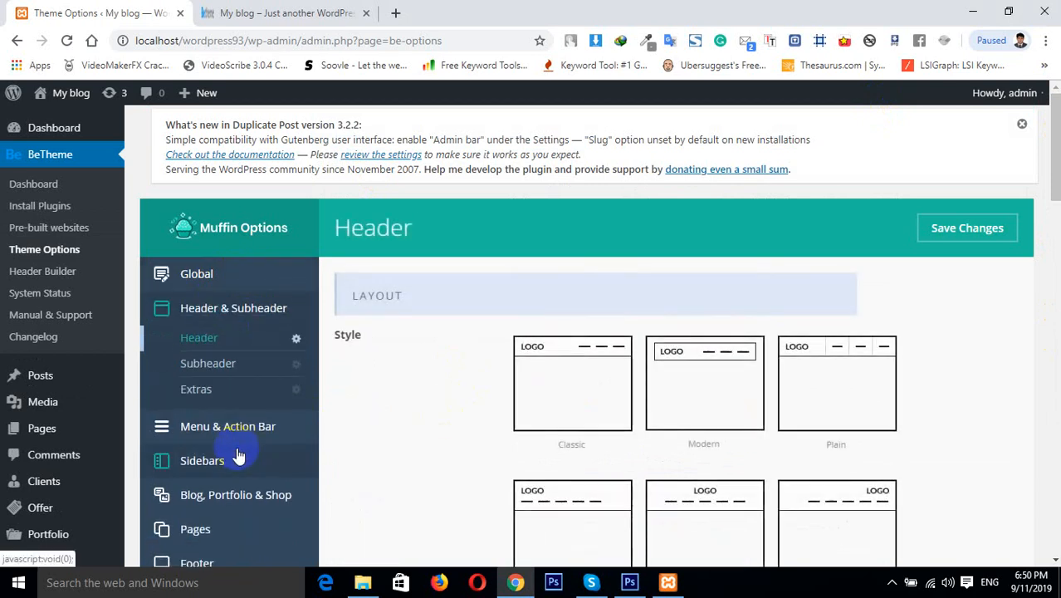
drag(1054, 157, 1054, 368)
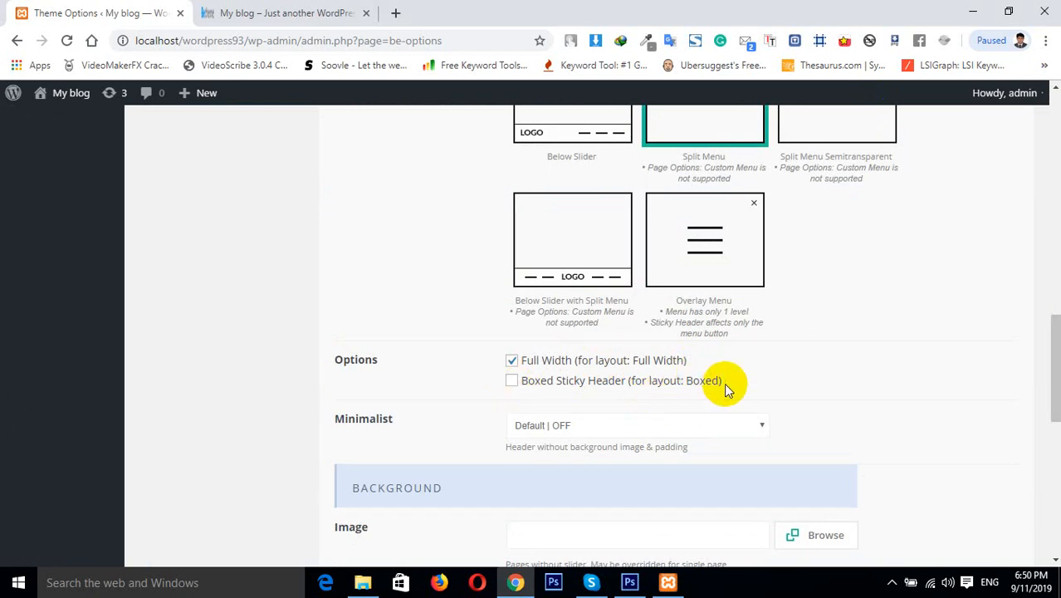
click(513, 386)
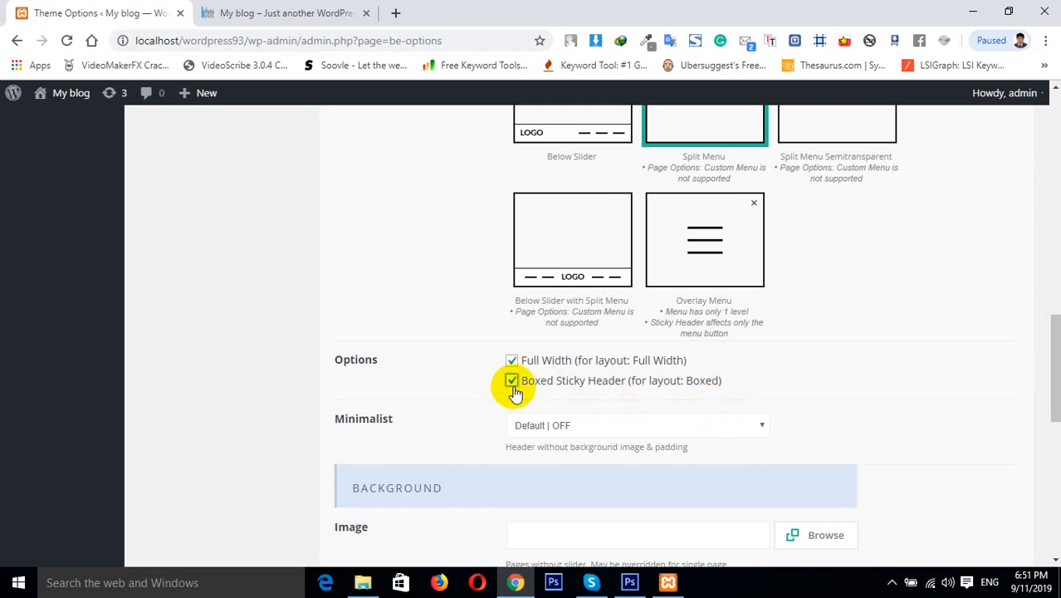
click(512, 361)
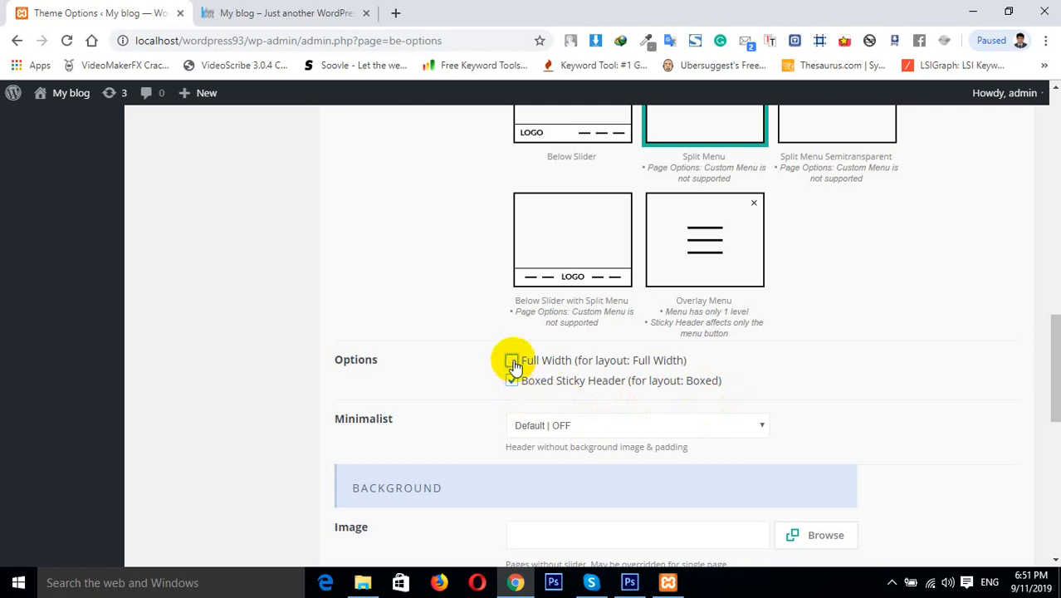
click(512, 382)
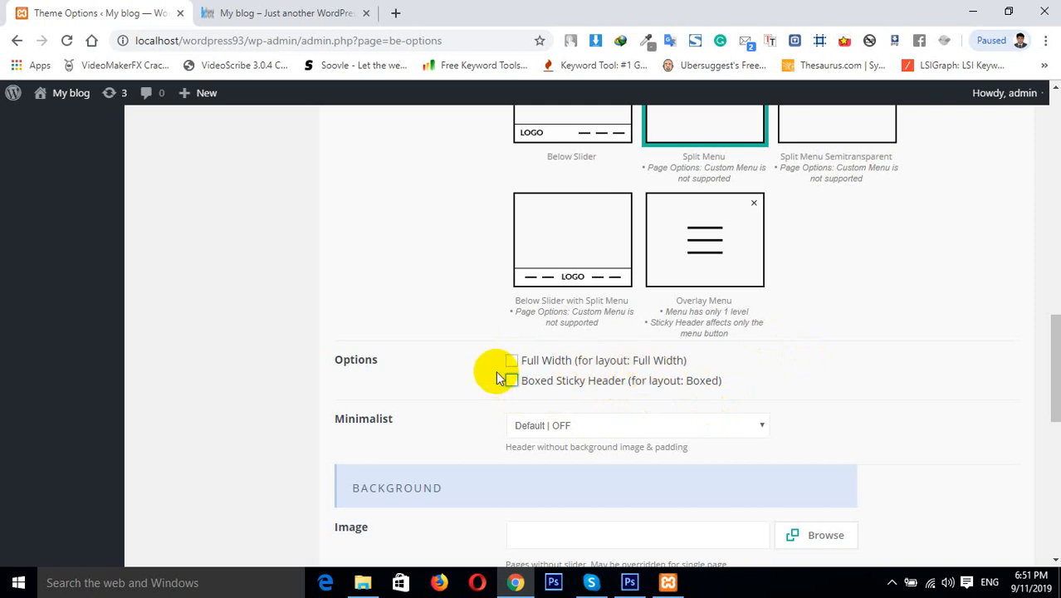
Compare with the site tab, then set the header style back to Classic
click(272, 13)
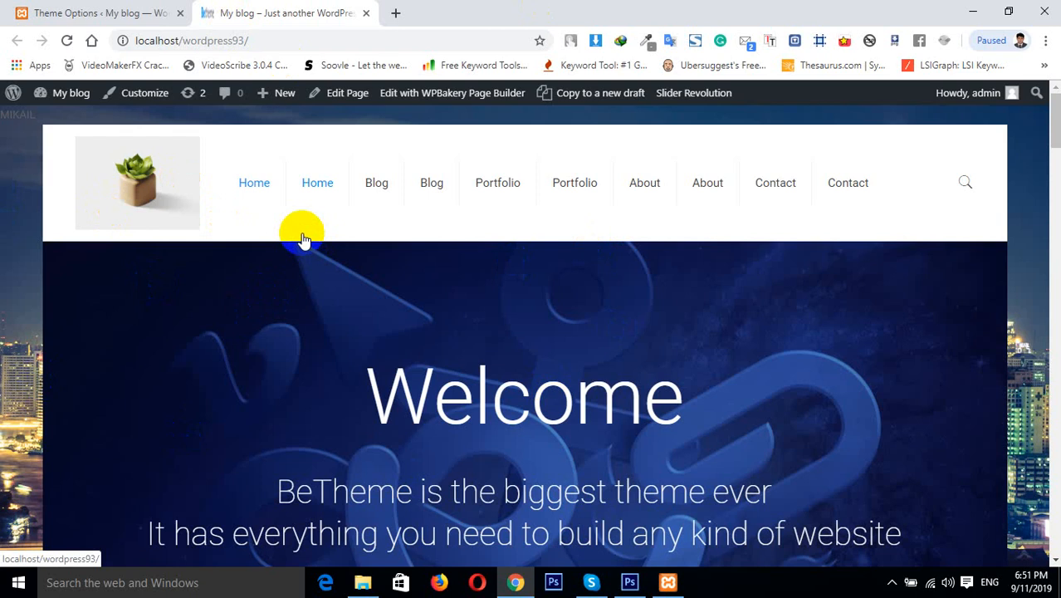
click(141, 12)
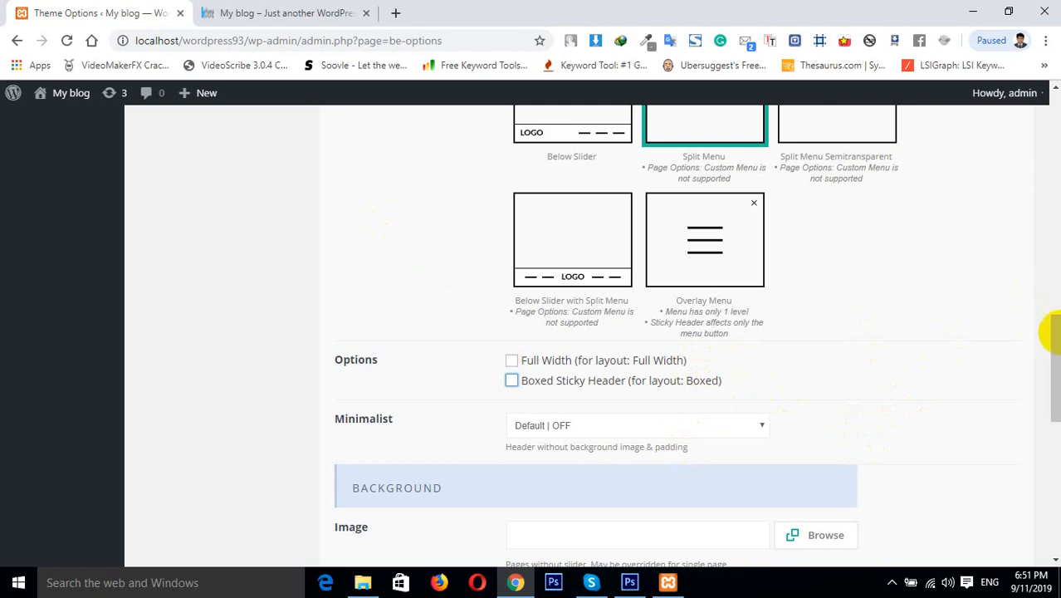
drag(1049, 329, 1042, 119)
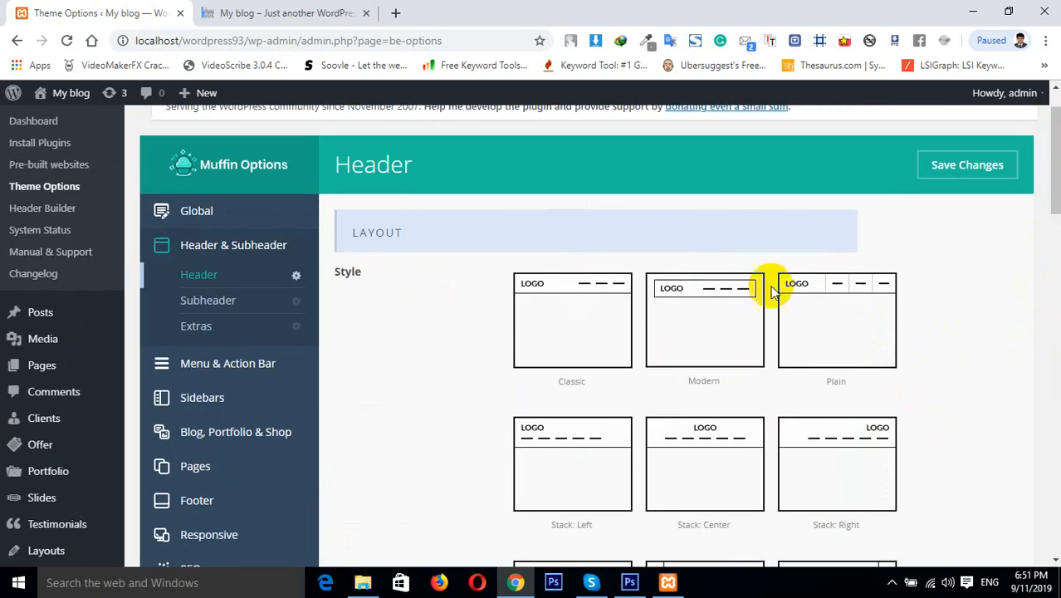
click(708, 361)
click(568, 328)
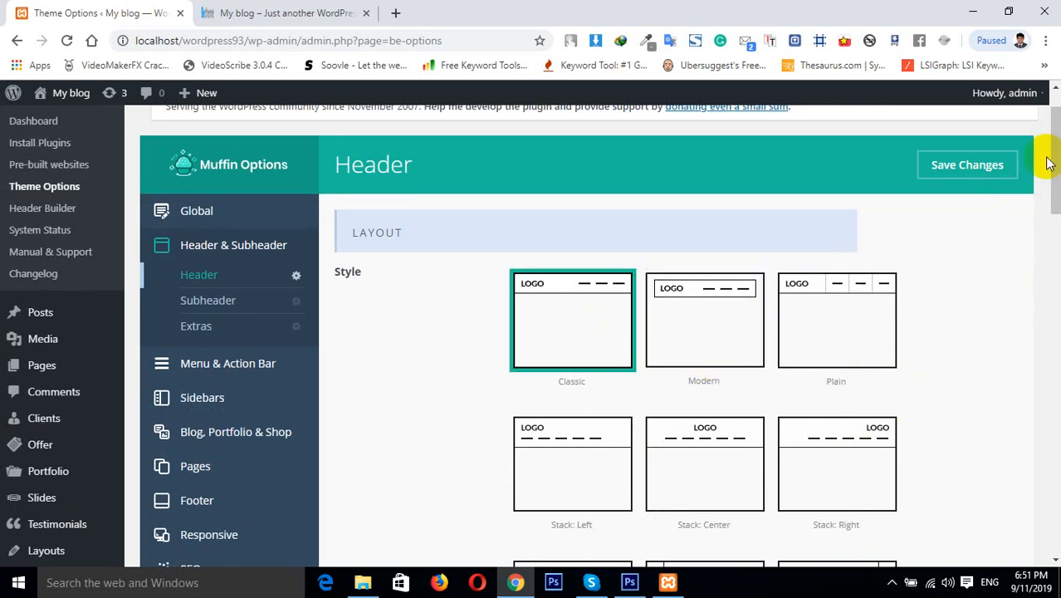
View the site's front end and scroll down to inspect the header
drag(1054, 158, 1054, 392)
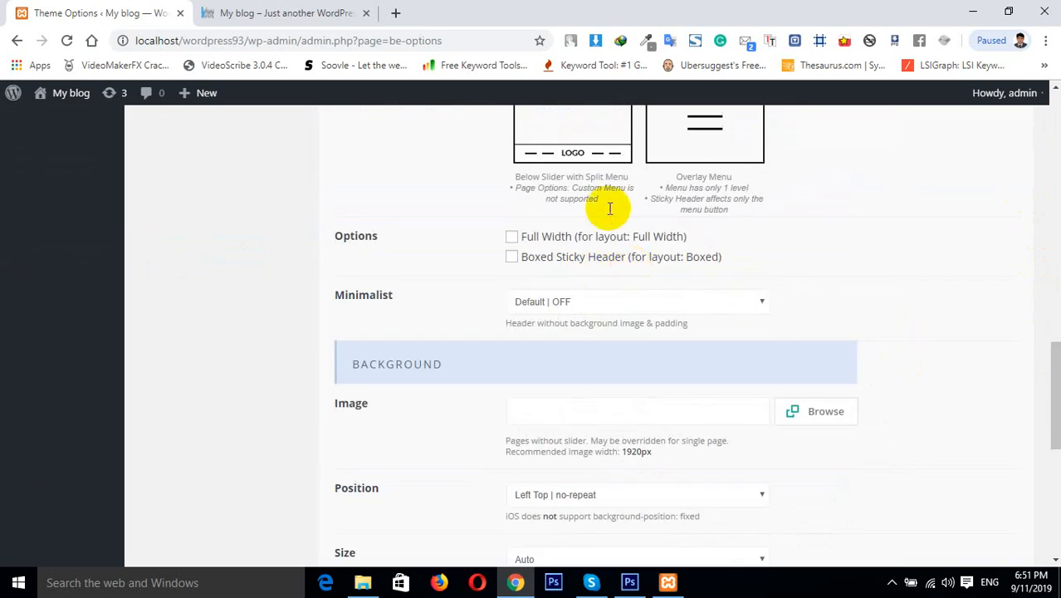
click(320, 12)
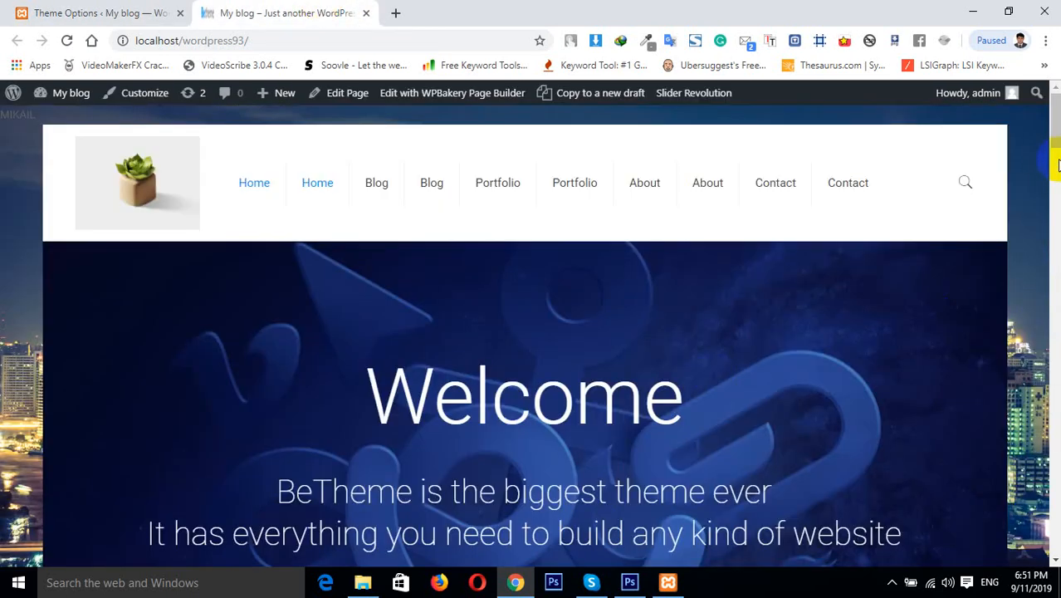
drag(1053, 133, 1053, 194)
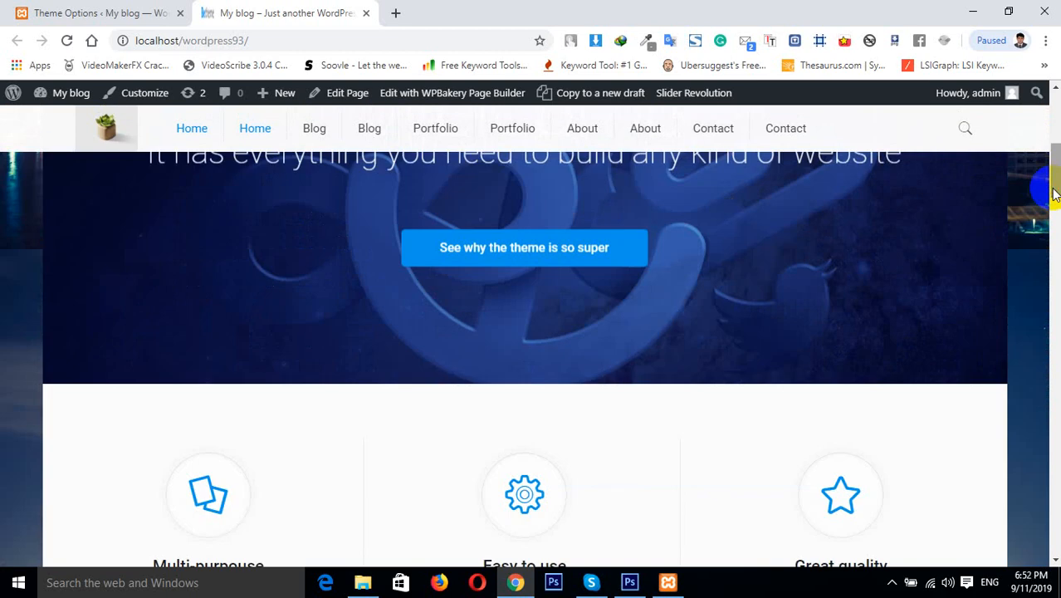
Tick the Boxed Sticky Header option and save the header settings
click(112, 13)
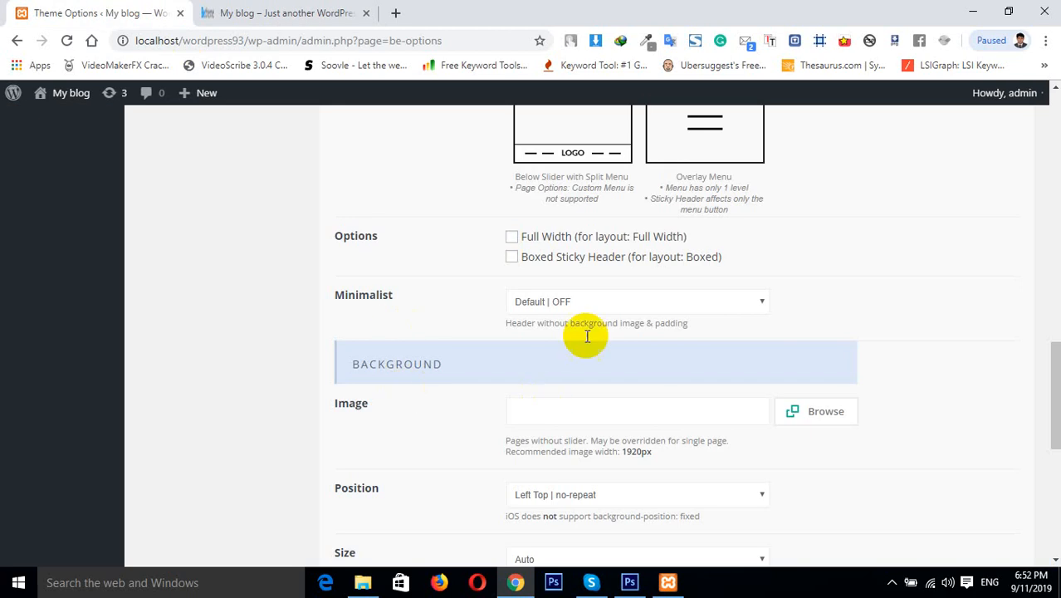
click(511, 257)
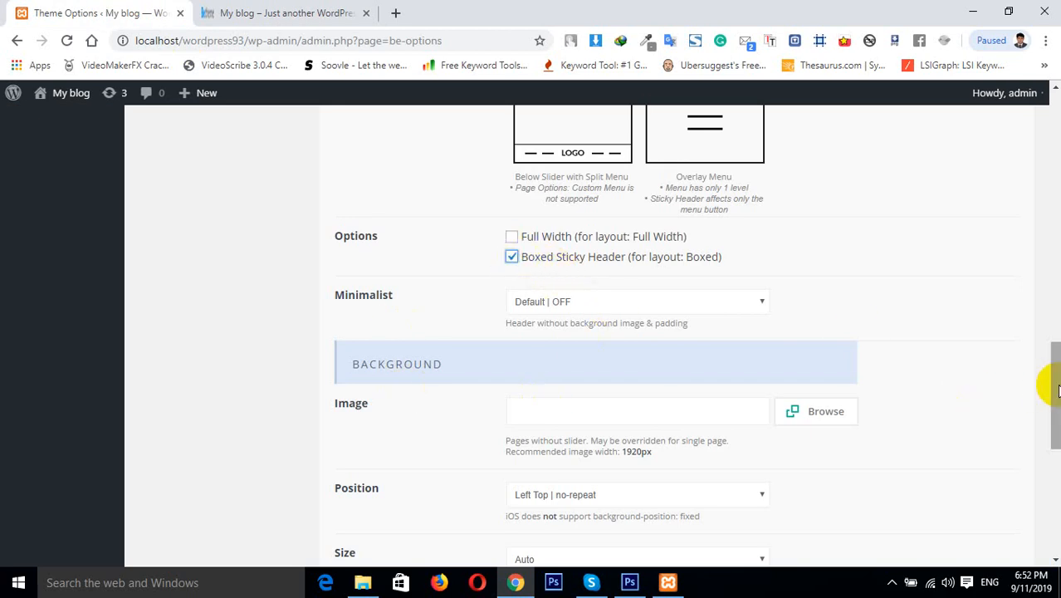
drag(1055, 423, 1046, 540)
click(967, 470)
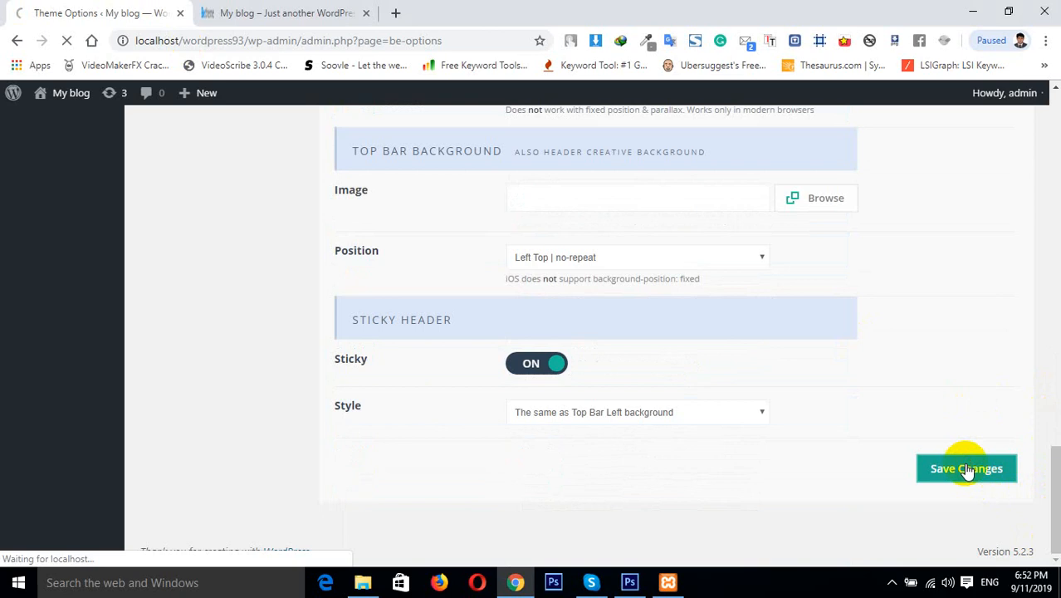
Reload the site's front end to check the header
click(239, 7)
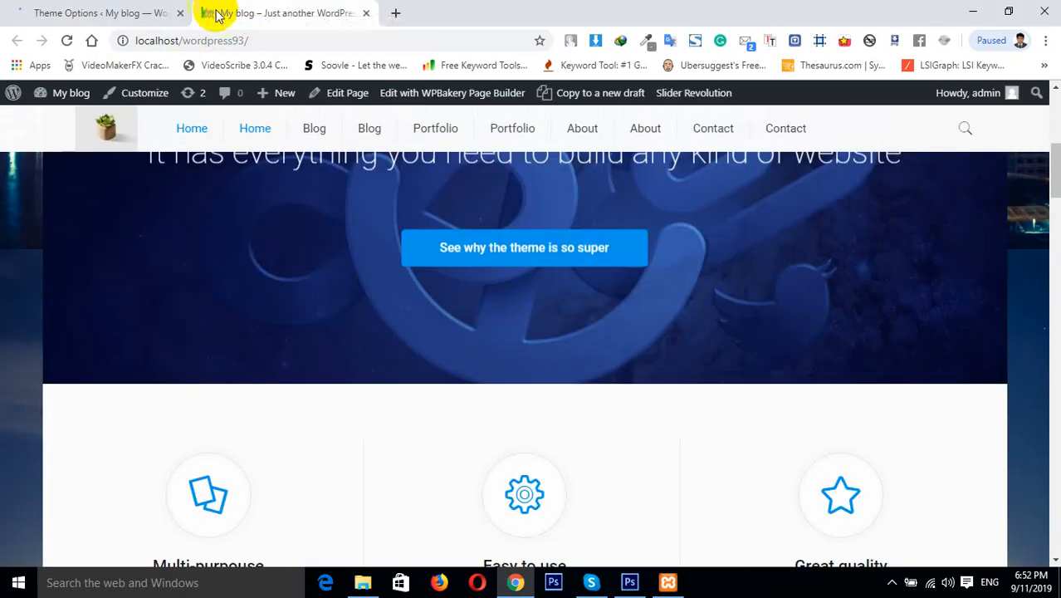
click(89, 40)
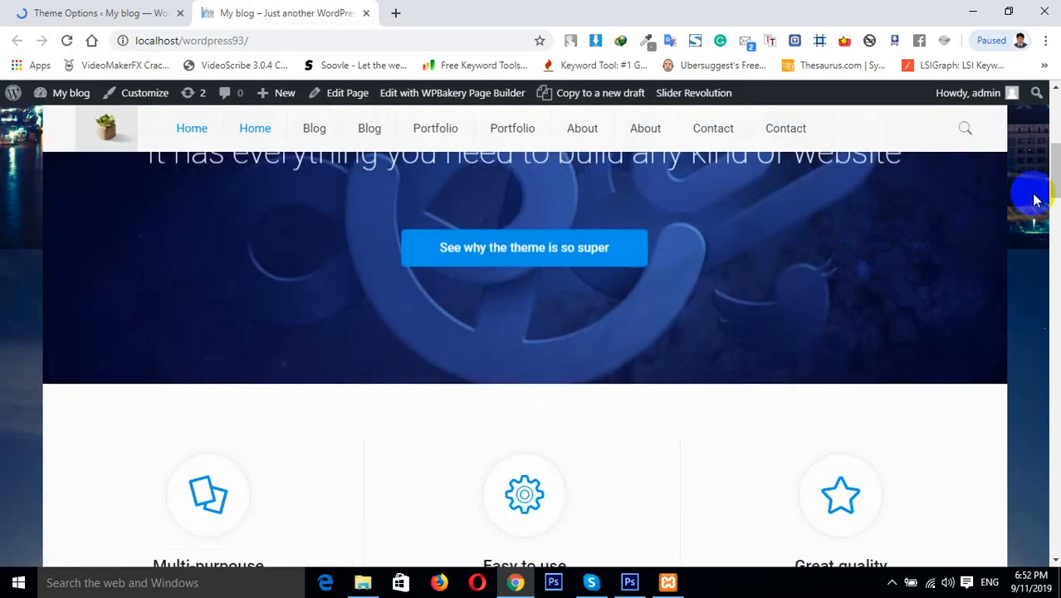
mouse_move(1056, 170)
mouse_down()
mouse_move(1057, 158)
mouse_move(1057, 175)
mouse_up()
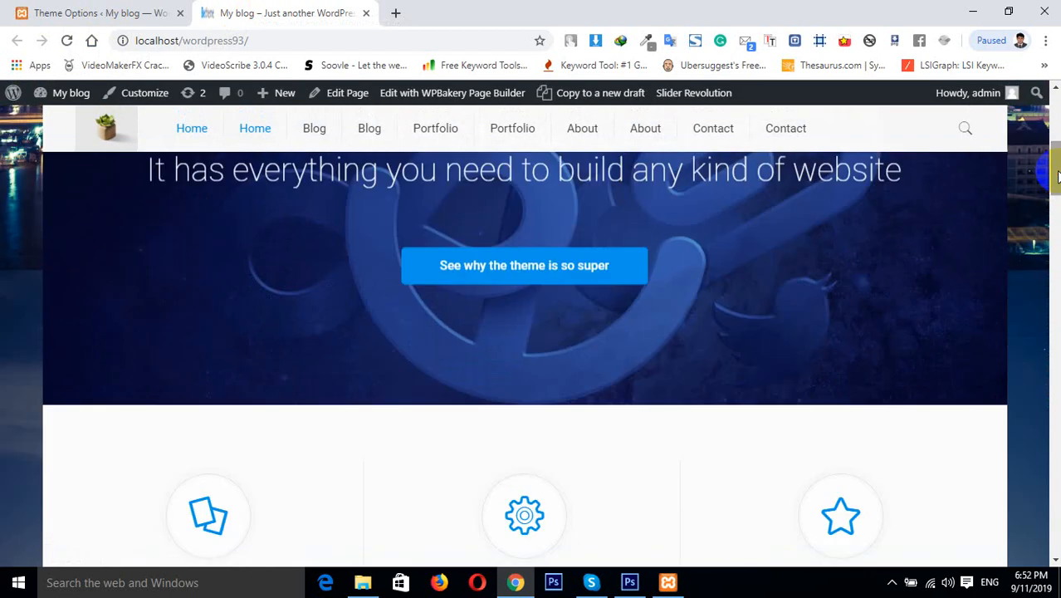
Set the Minimalist option to Minimalist | ON and save the changes
click(131, 12)
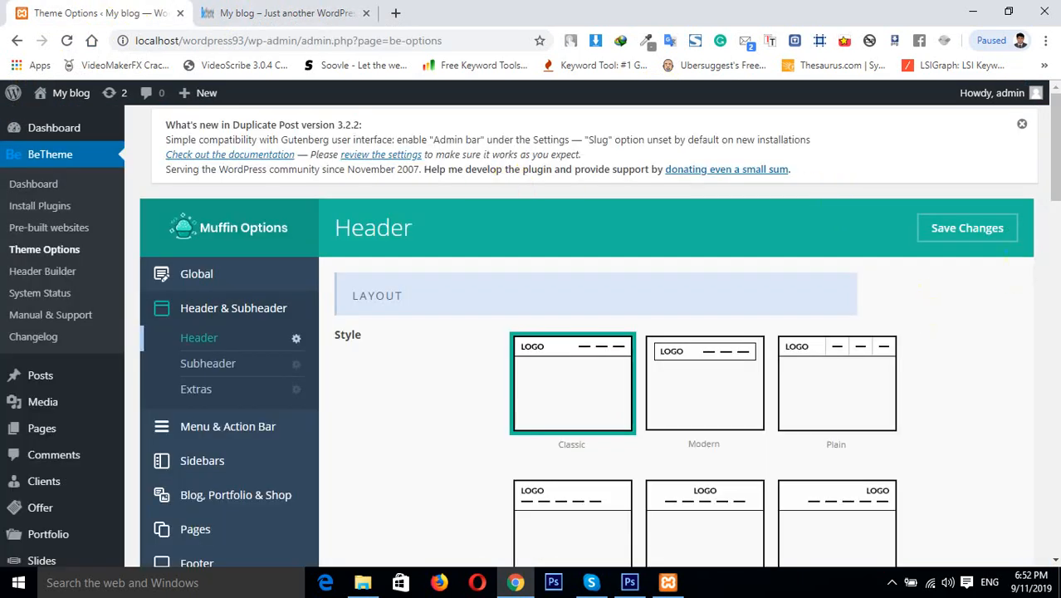
drag(1054, 178, 1051, 325)
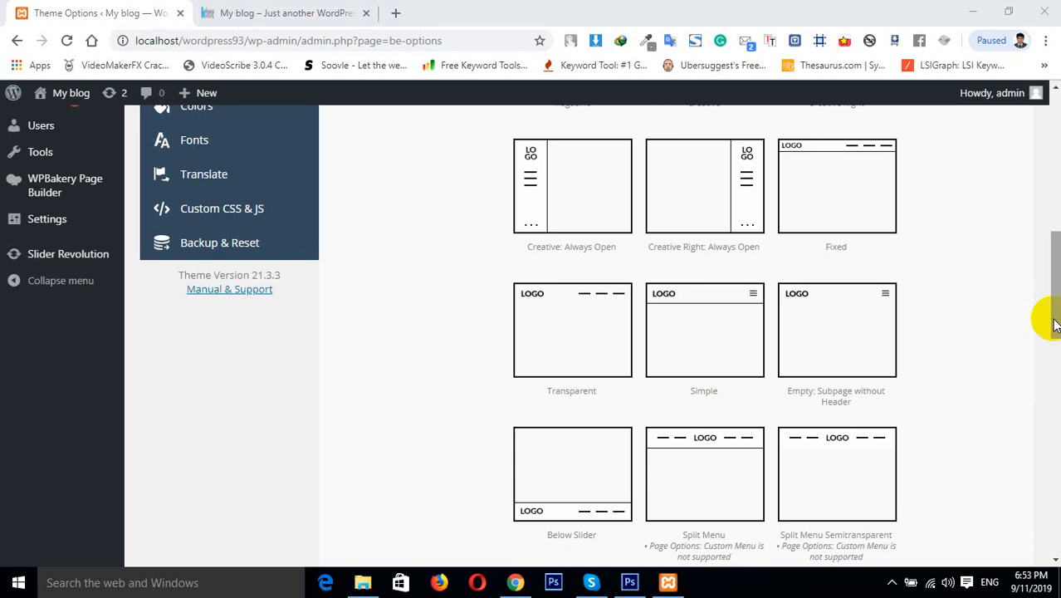
drag(1055, 324, 1055, 457)
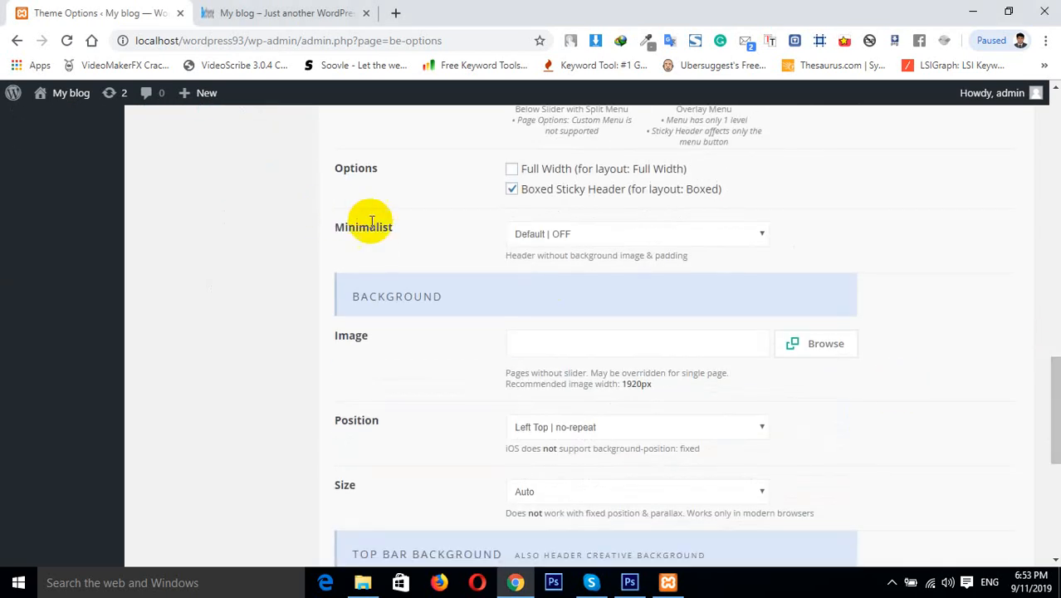
click(573, 229)
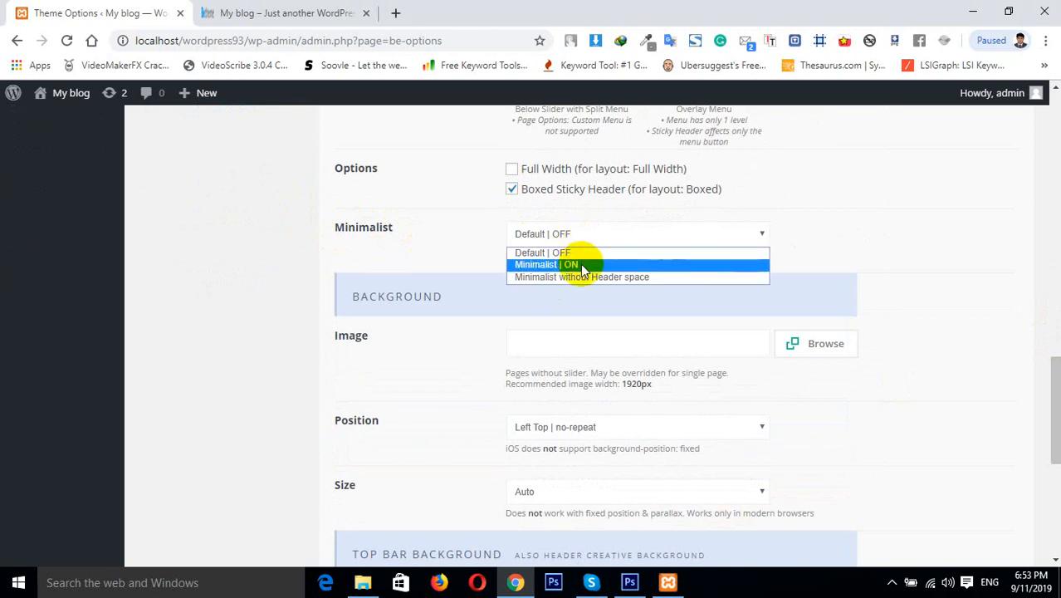
click(582, 266)
drag(1054, 363, 1031, 462)
click(973, 473)
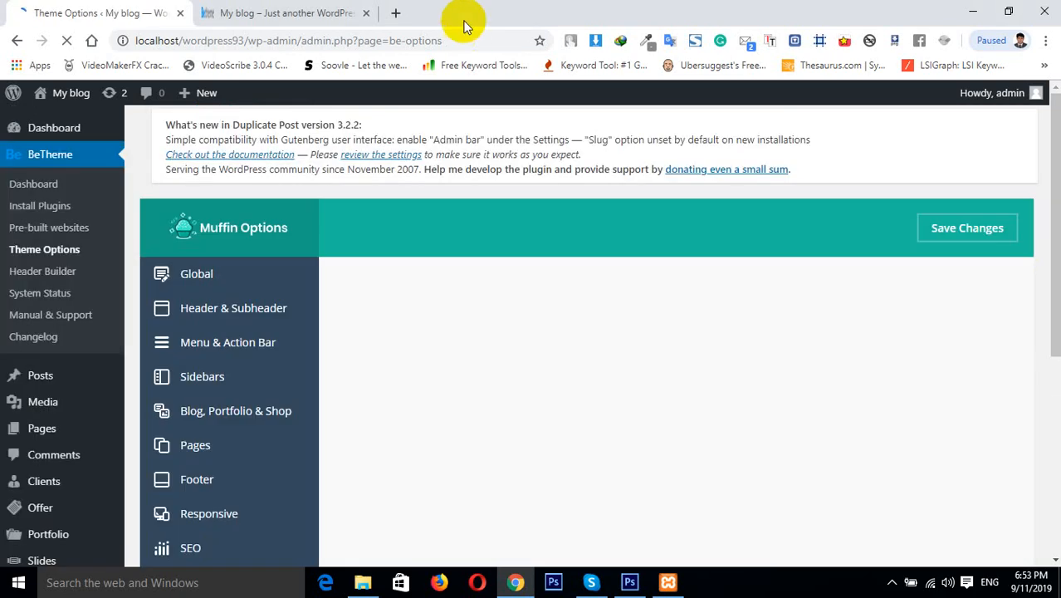
Reload the front end, return to the top and open the About page to view the header
click(286, 12)
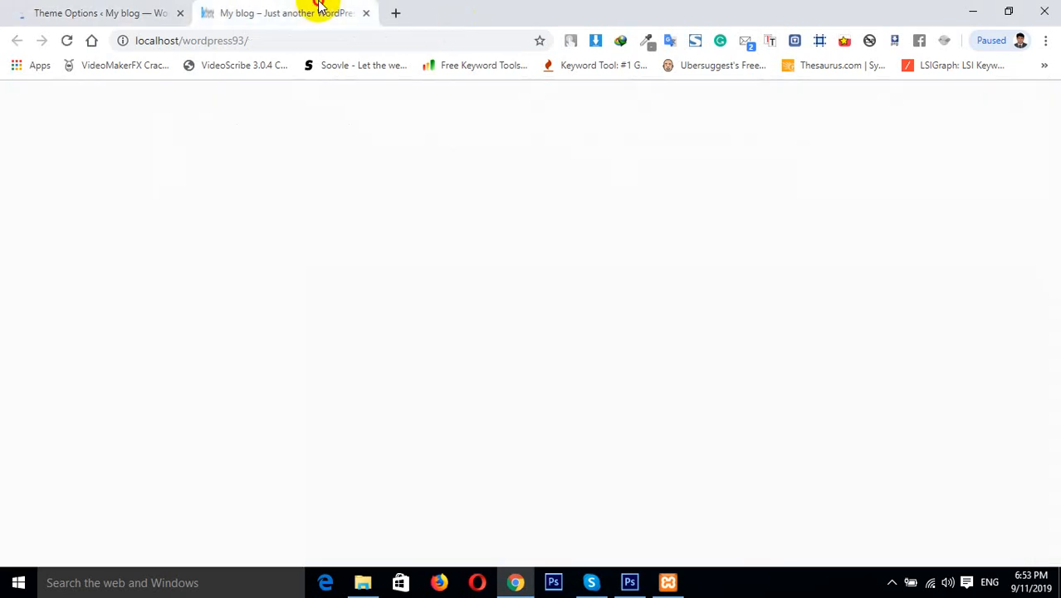
click(66, 40)
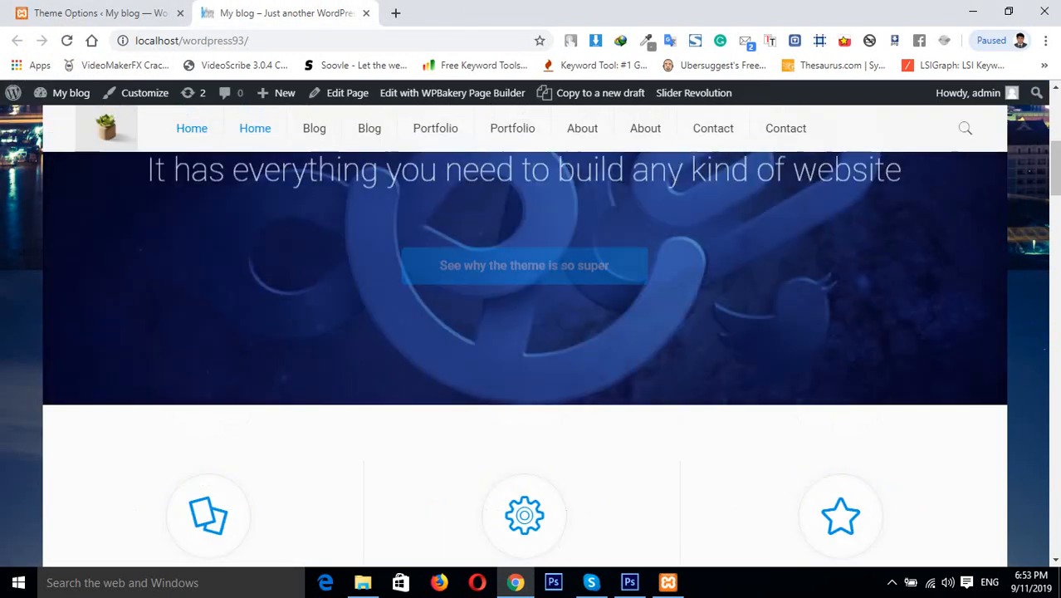
scroll(1055, 105, up, 5)
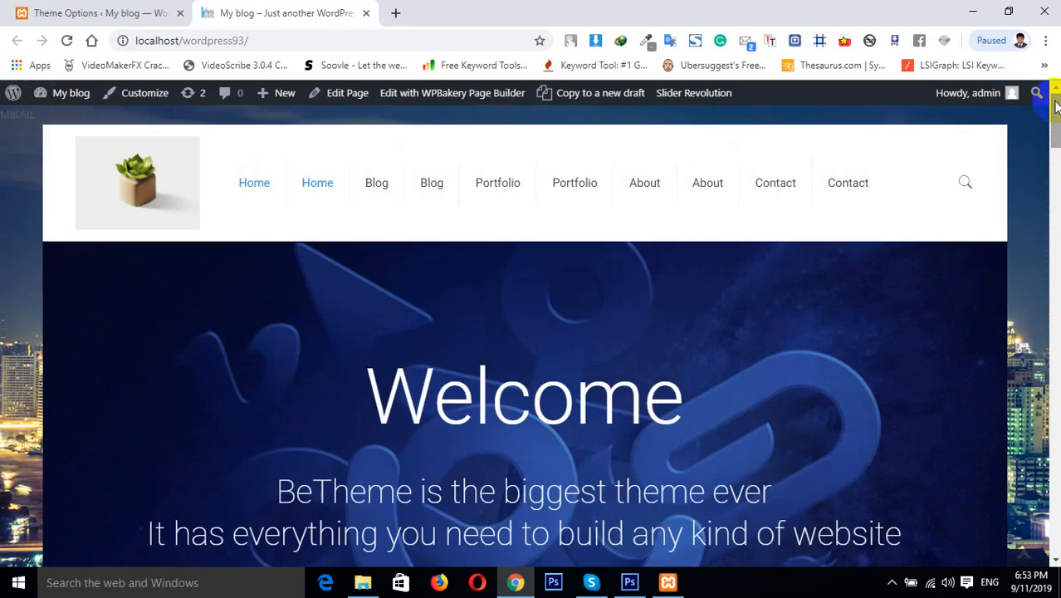
click(649, 182)
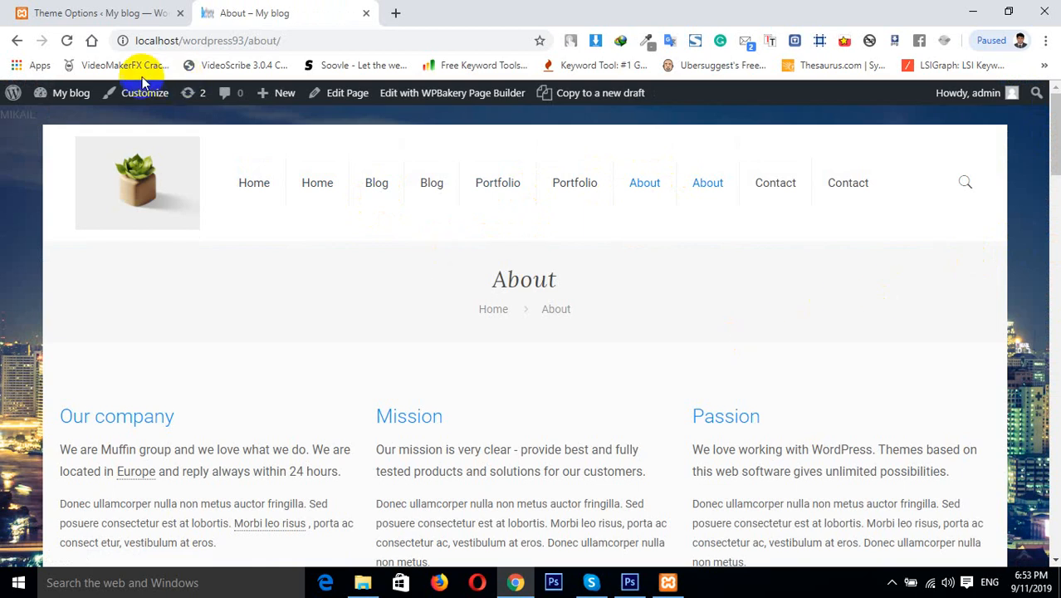
click(67, 41)
Set the Minimalist option to Minimalist without Header space and save the changes
click(132, 13)
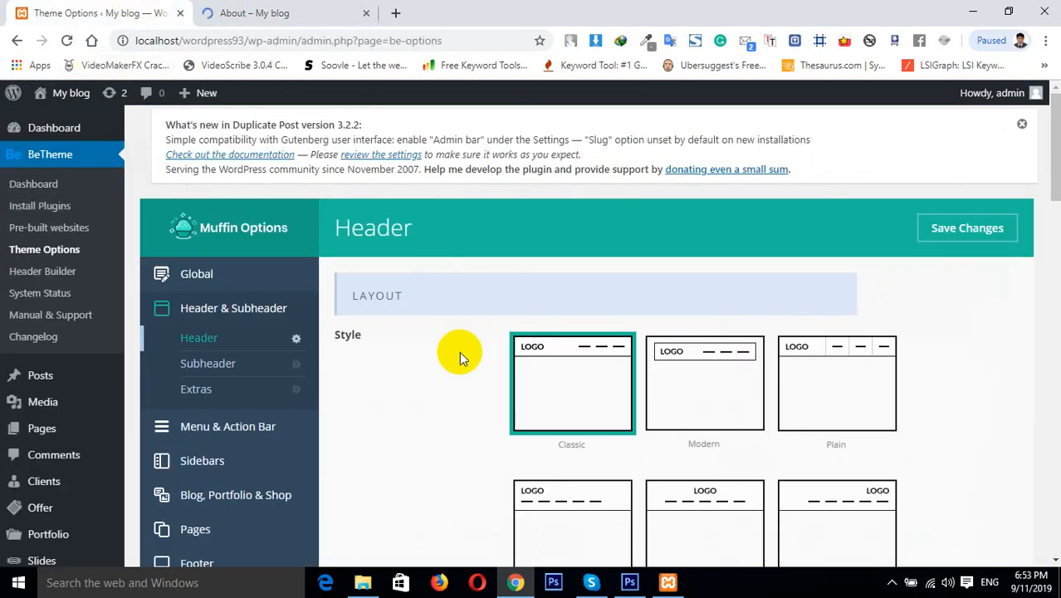
drag(1053, 185, 1053, 467)
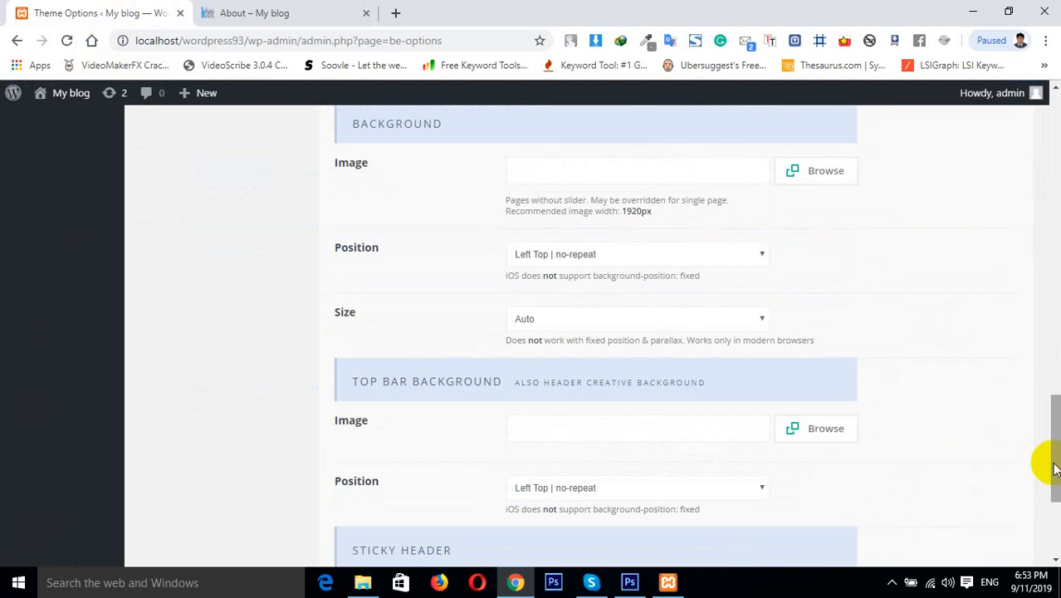
drag(1052, 467, 1049, 408)
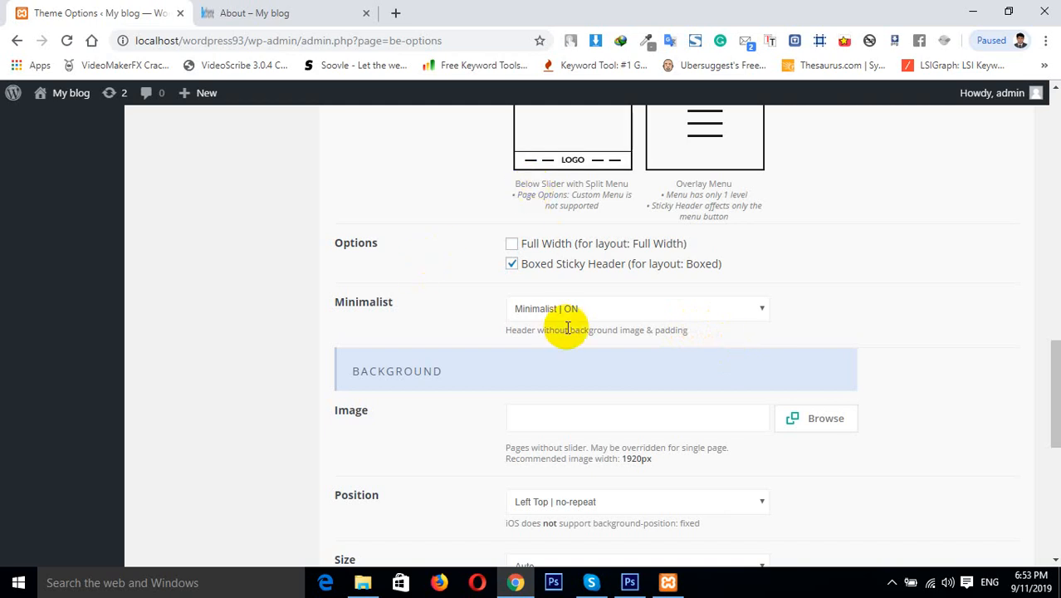
click(609, 312)
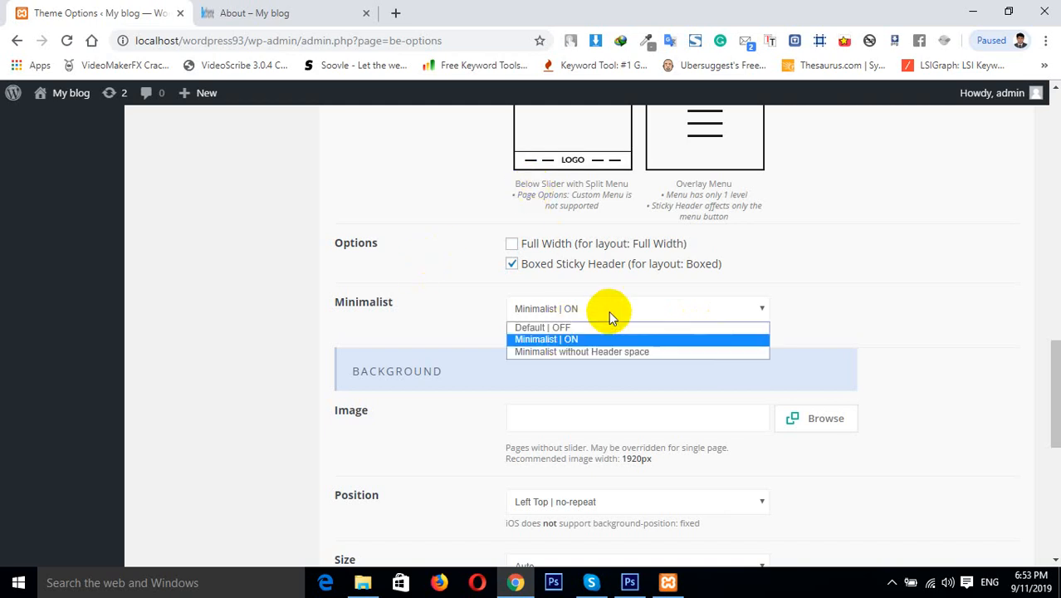
click(555, 352)
drag(1050, 372, 1052, 116)
click(961, 227)
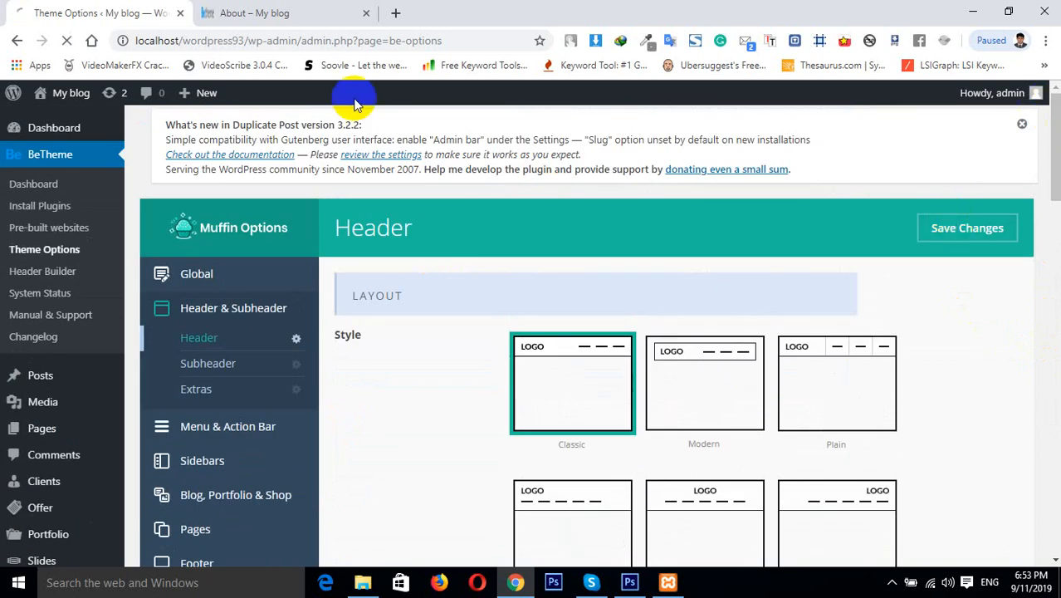
Reload the About page to check the header
click(239, 7)
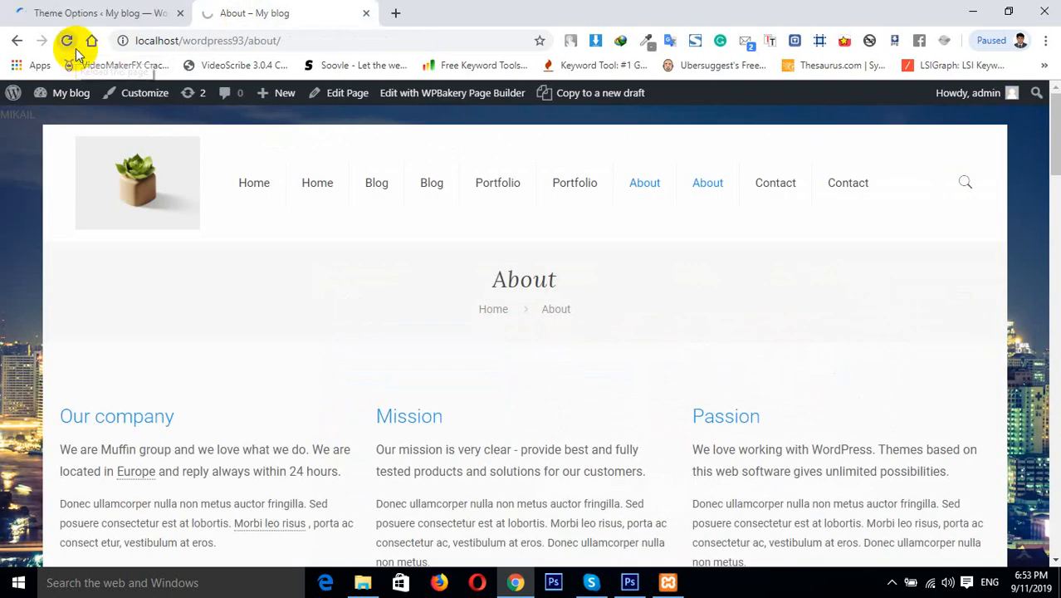
click(54, 40)
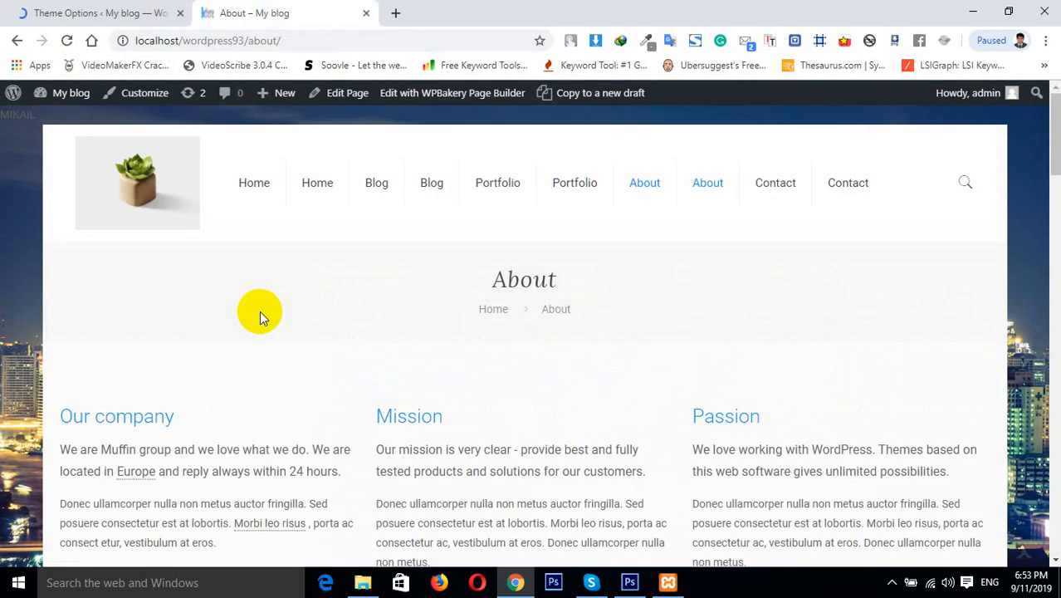
Set the Minimalist option back to Minimalist | ON and save the changes
click(106, 6)
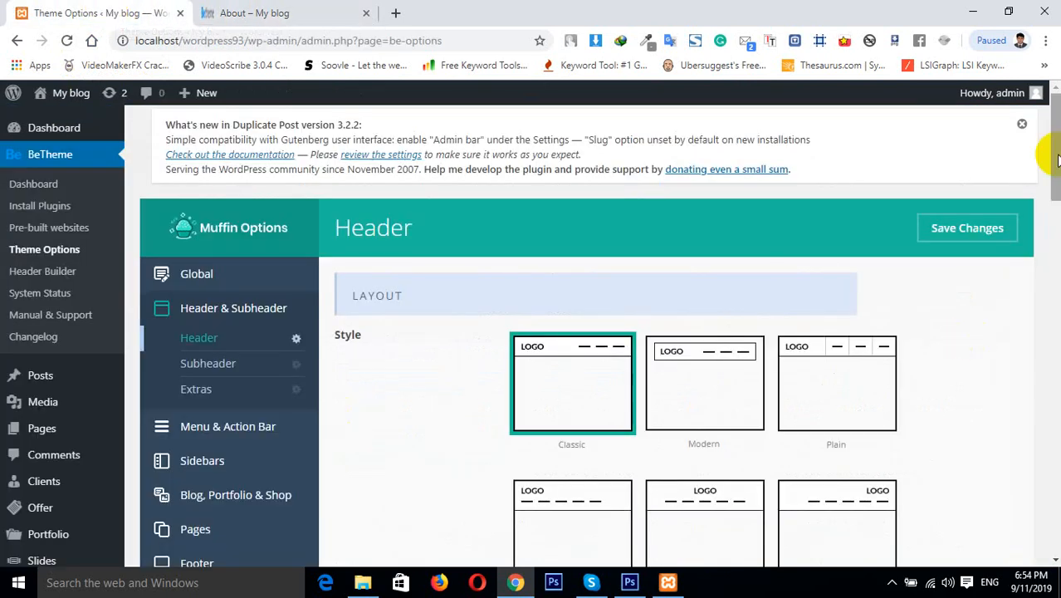
drag(1053, 141, 1053, 432)
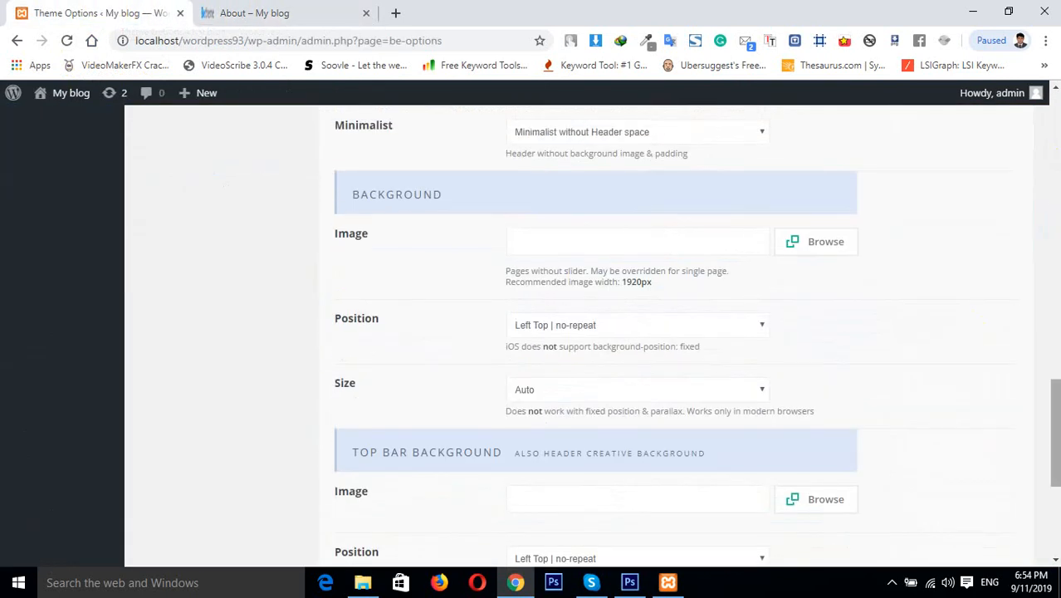
click(596, 135)
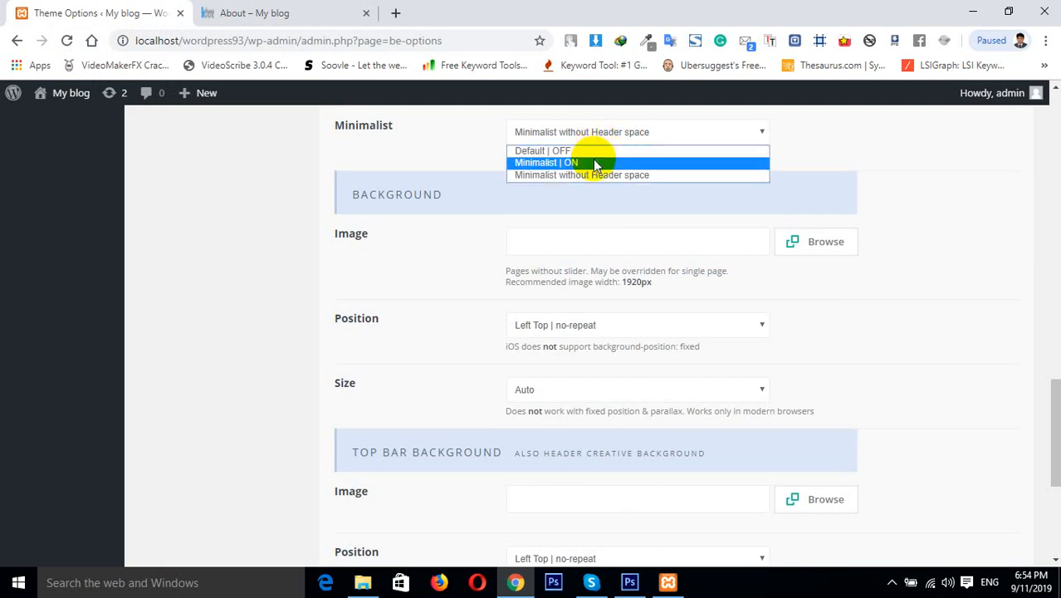
click(591, 160)
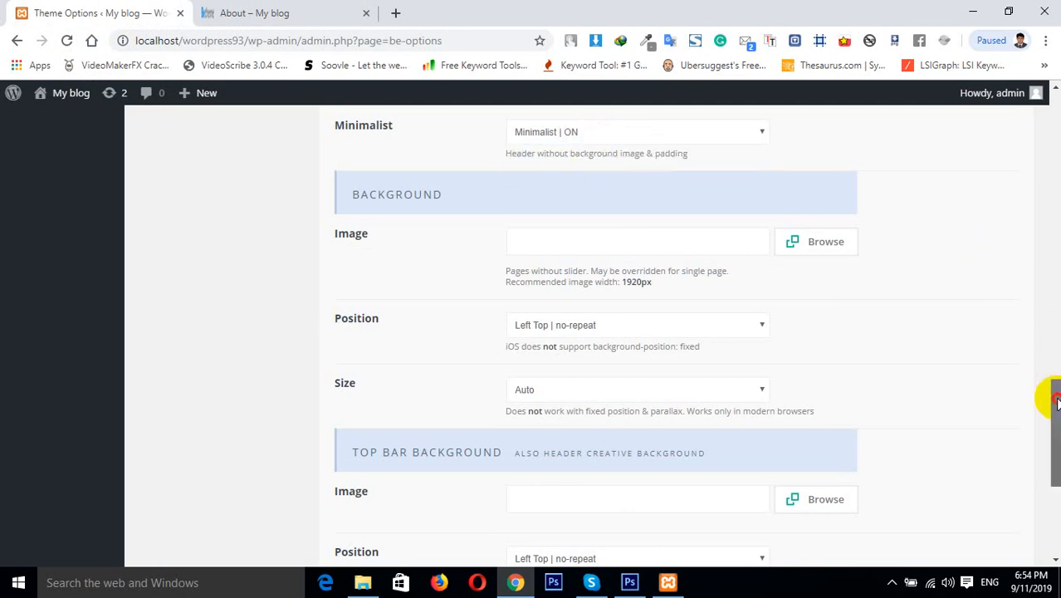
drag(1047, 390, 1051, 458)
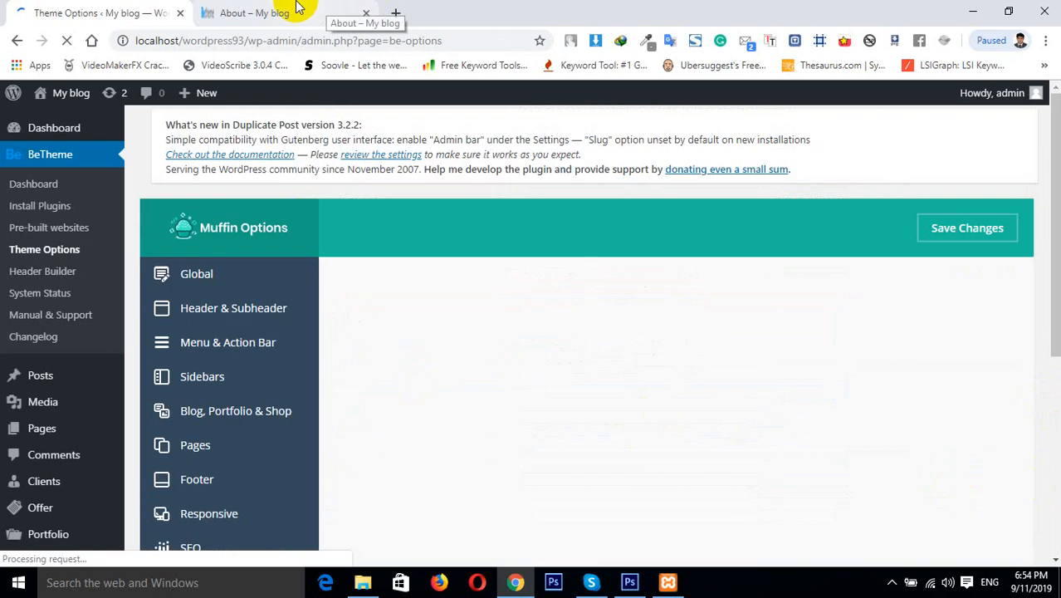
Reload the About page to compare the header
click(299, 10)
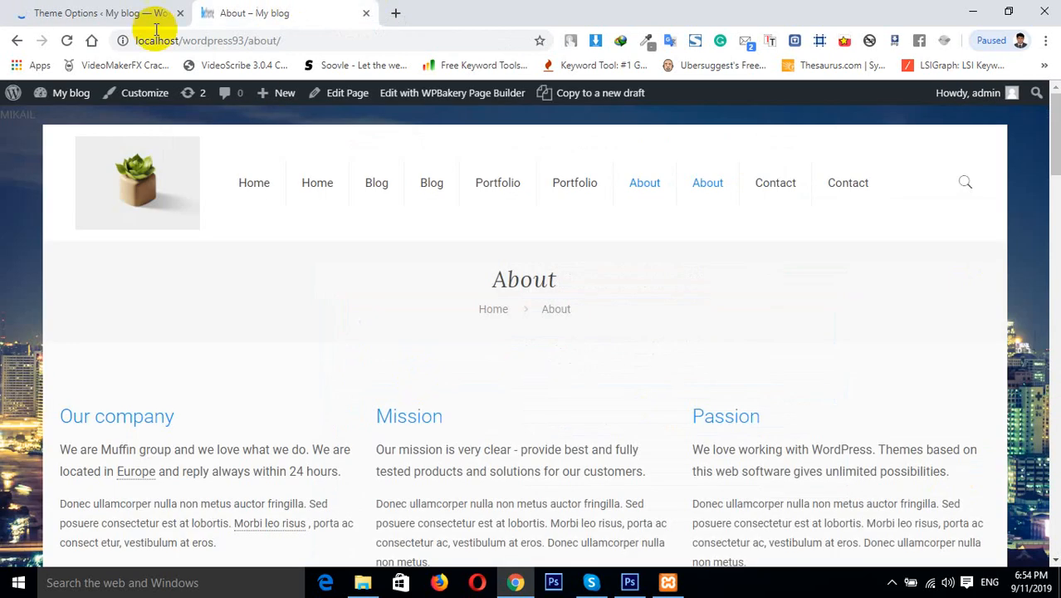
click(40, 40)
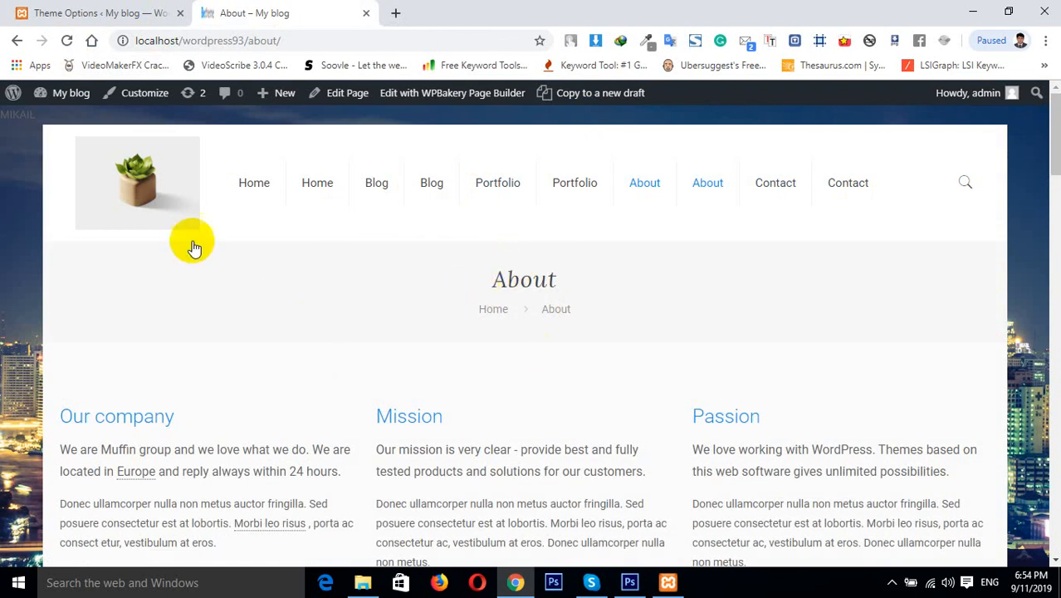
Set the Minimalist option to Default | OFF and save the changes
click(46, 11)
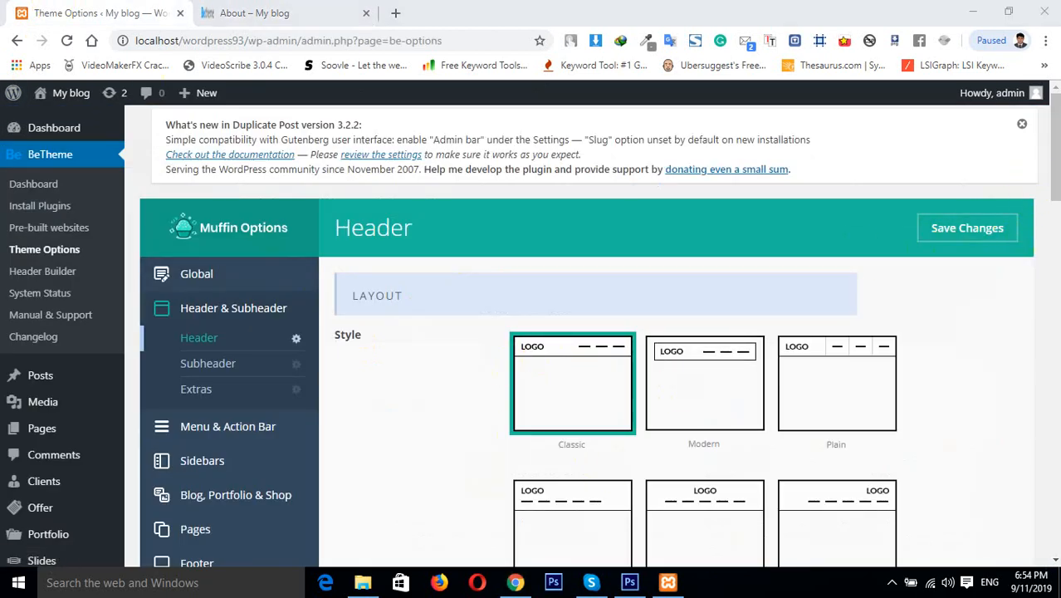
drag(1054, 179, 1054, 444)
click(619, 177)
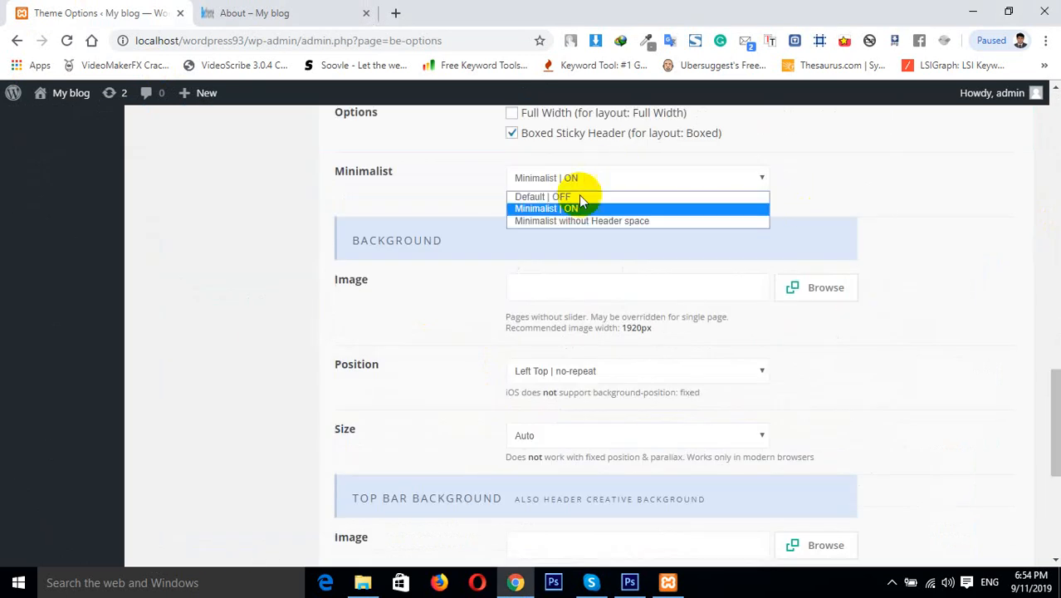
click(541, 197)
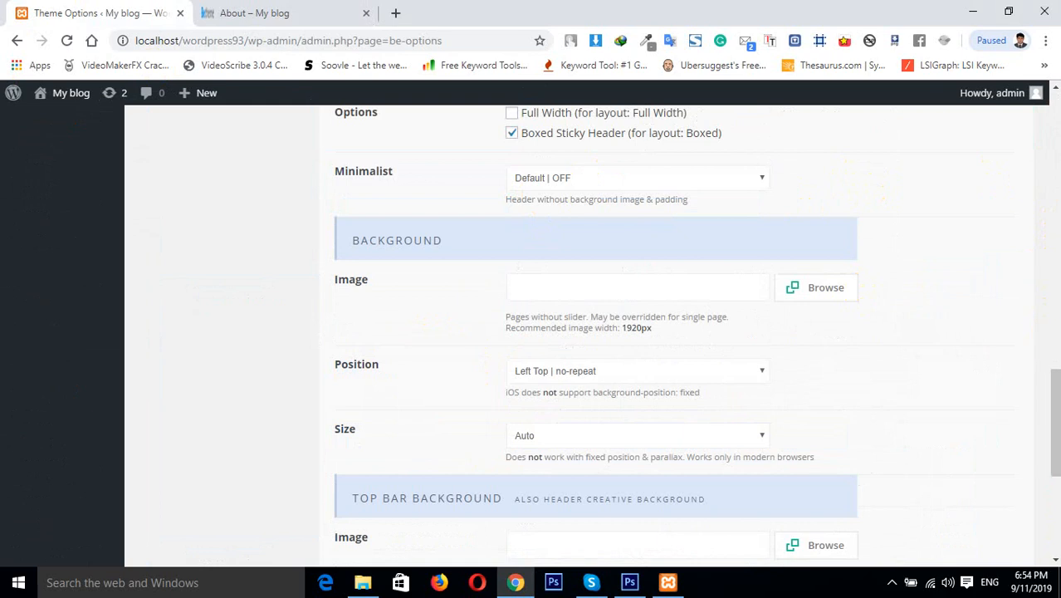
mouse_move(1055, 372)
mouse_down()
mouse_move(1054, 477)
mouse_move(1054, 391)
mouse_up()
click(980, 468)
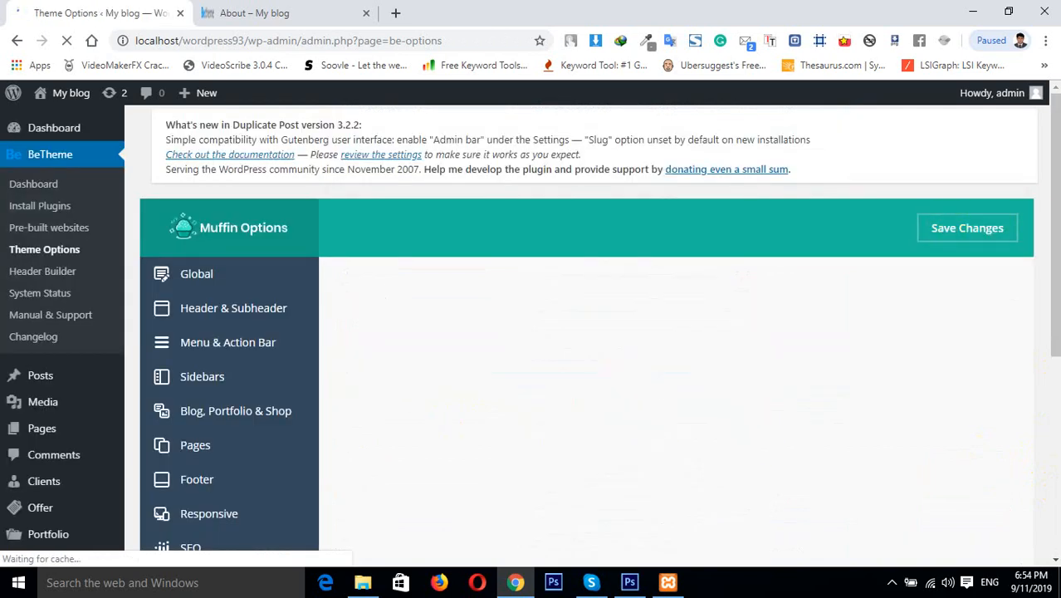
Switch to the About page on the site's front end
drag(1054, 221, 1055, 322)
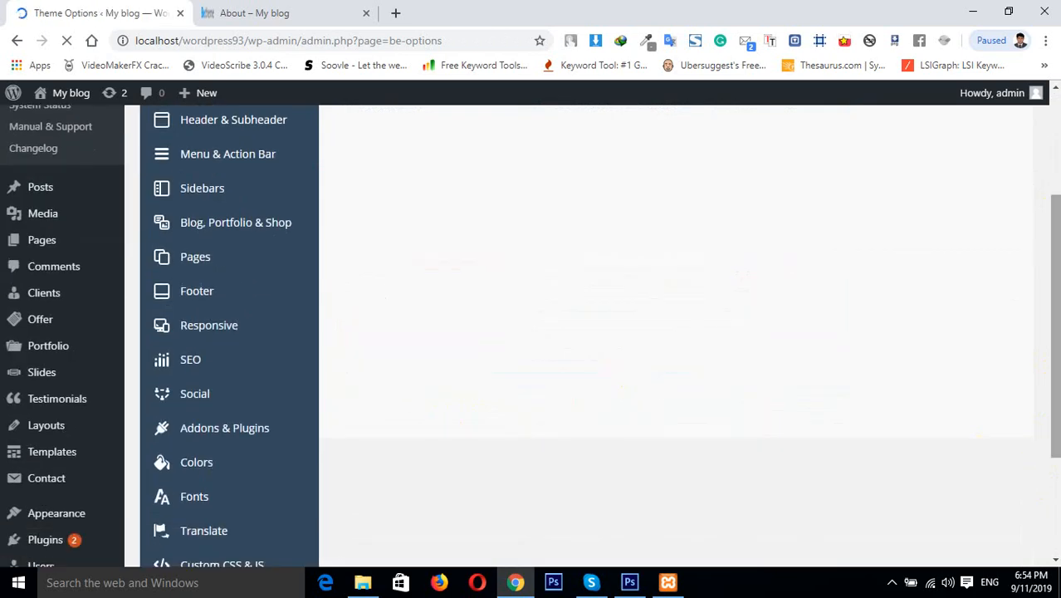
click(300, 12)
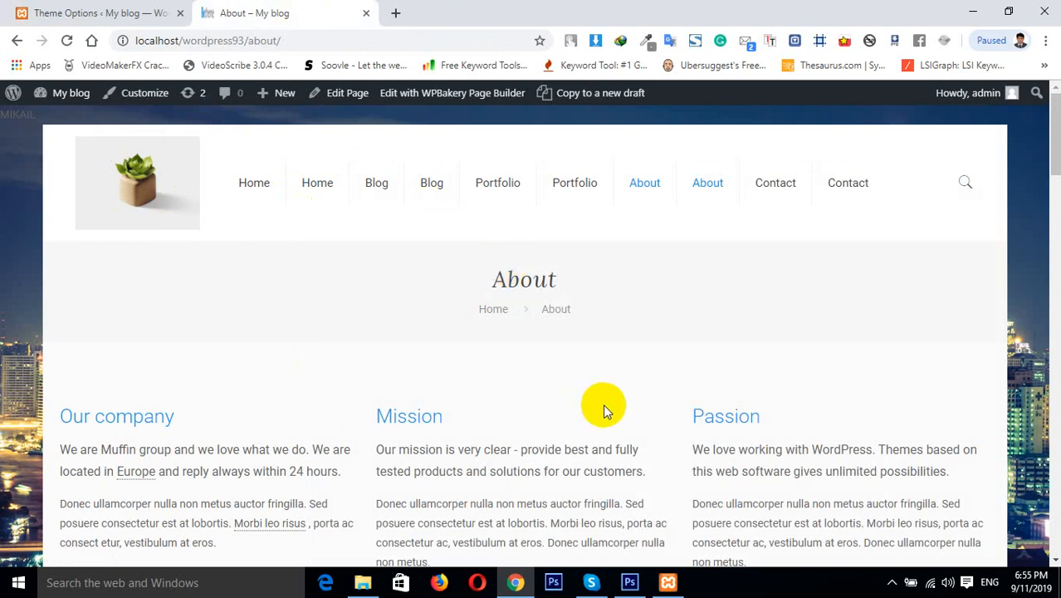
Check the header options, then open the Home page from the site's menu on the front end
click(114, 18)
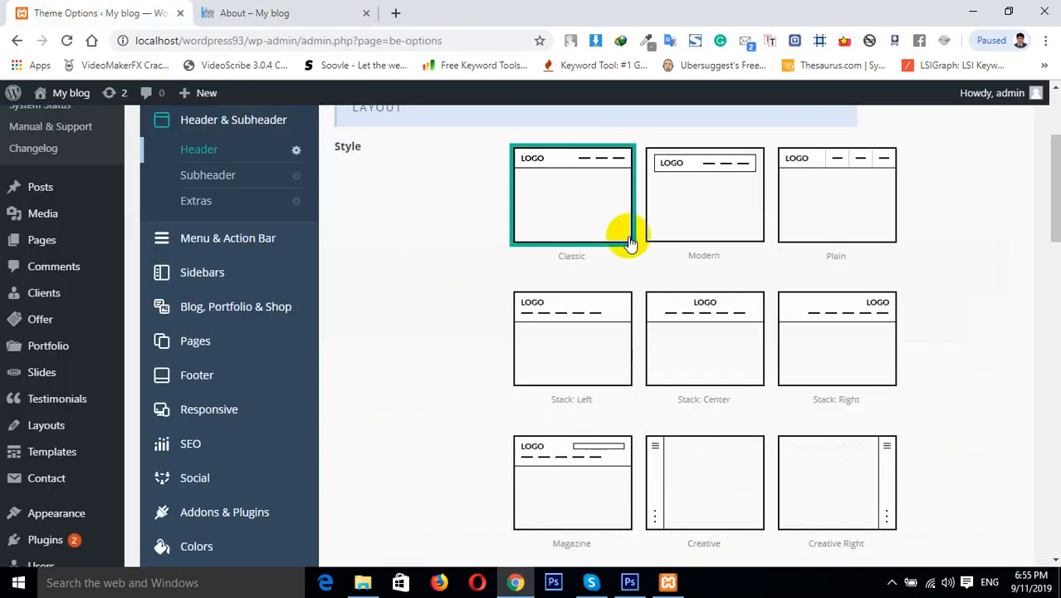
drag(1051, 221, 1051, 453)
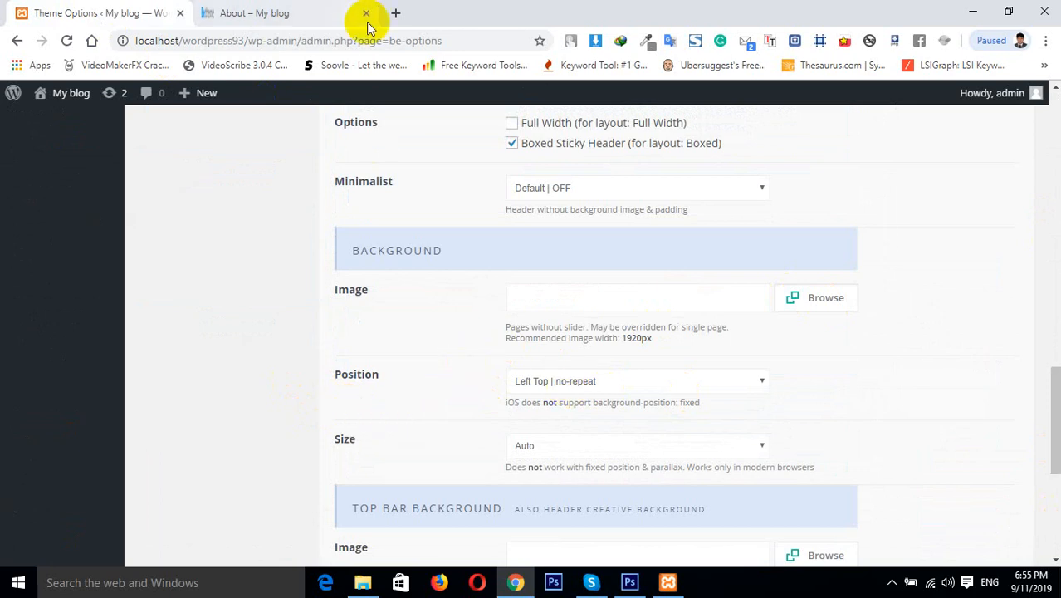
click(274, 13)
click(239, 181)
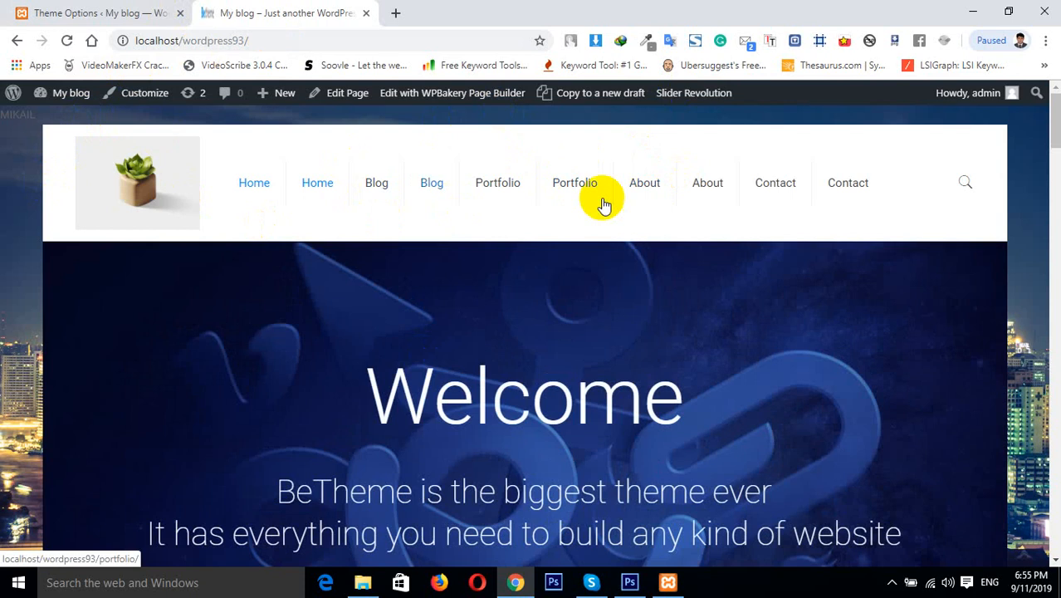
Examine the header background Position and Size choices without changing them
click(108, 10)
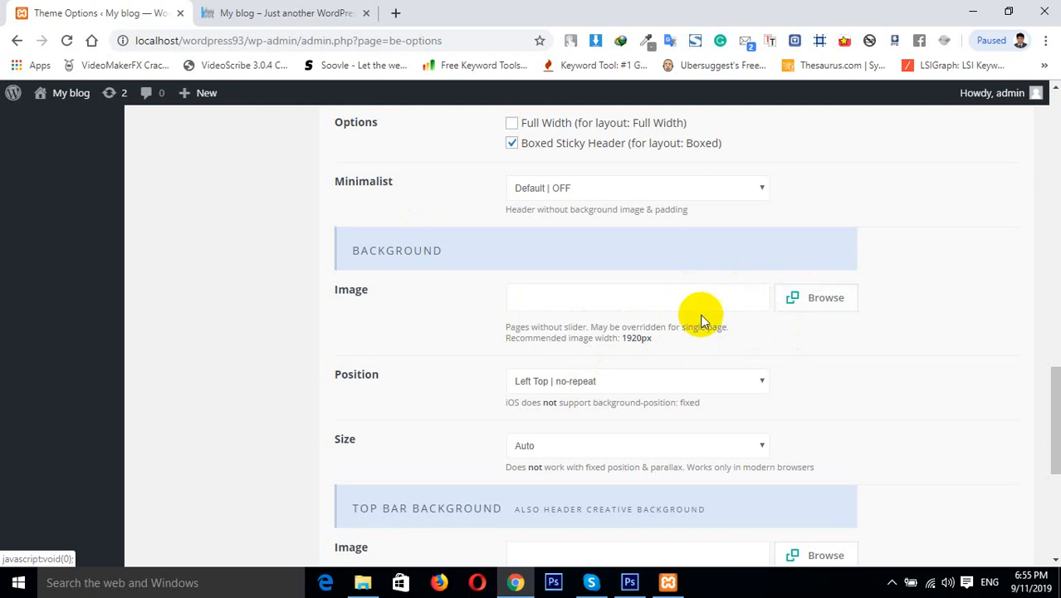
click(563, 383)
scroll(571, 356, down, 1)
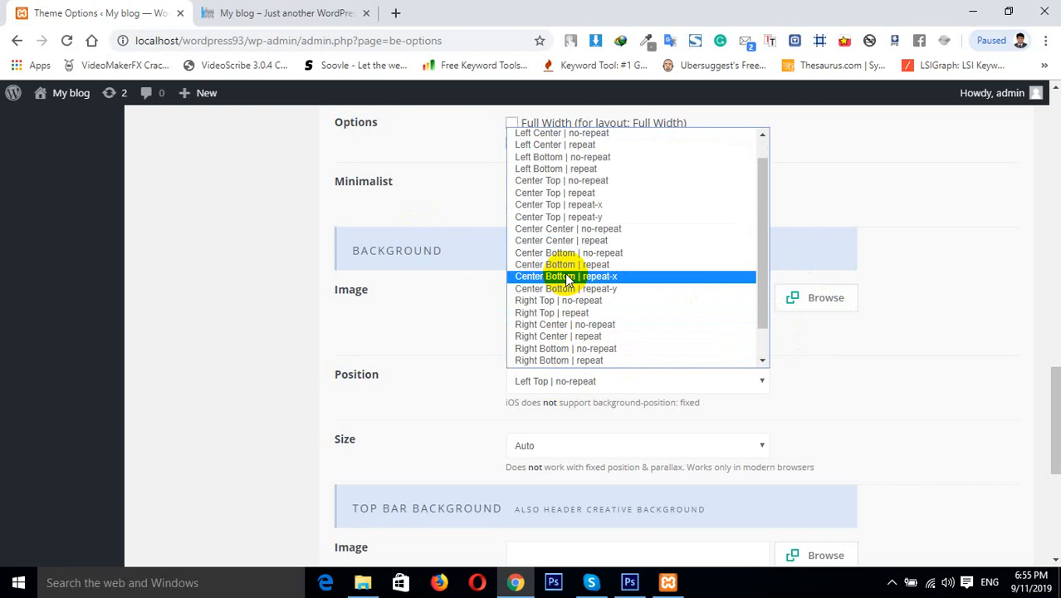
click(1011, 429)
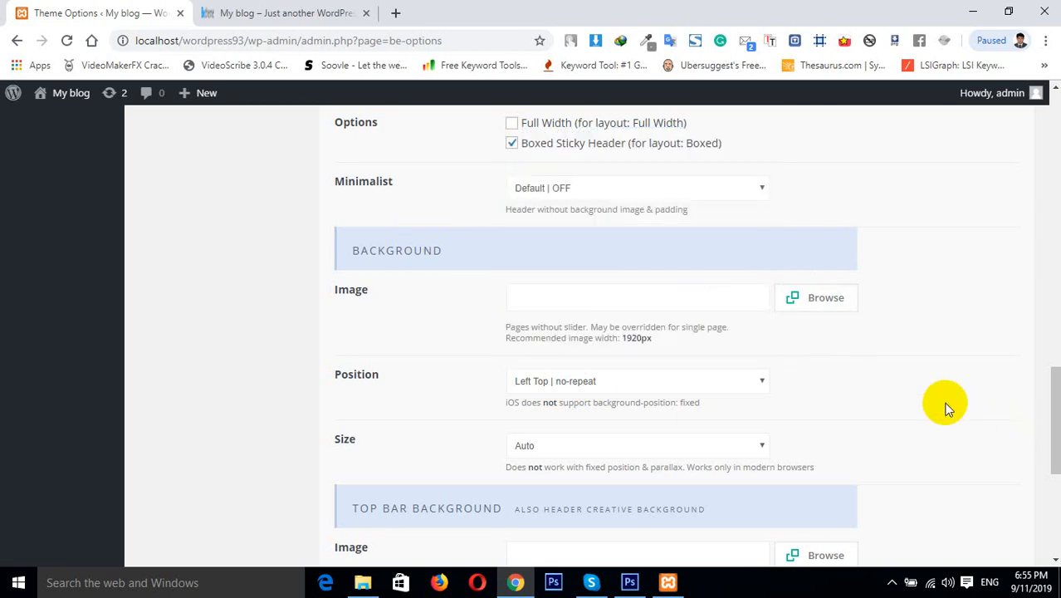
click(600, 449)
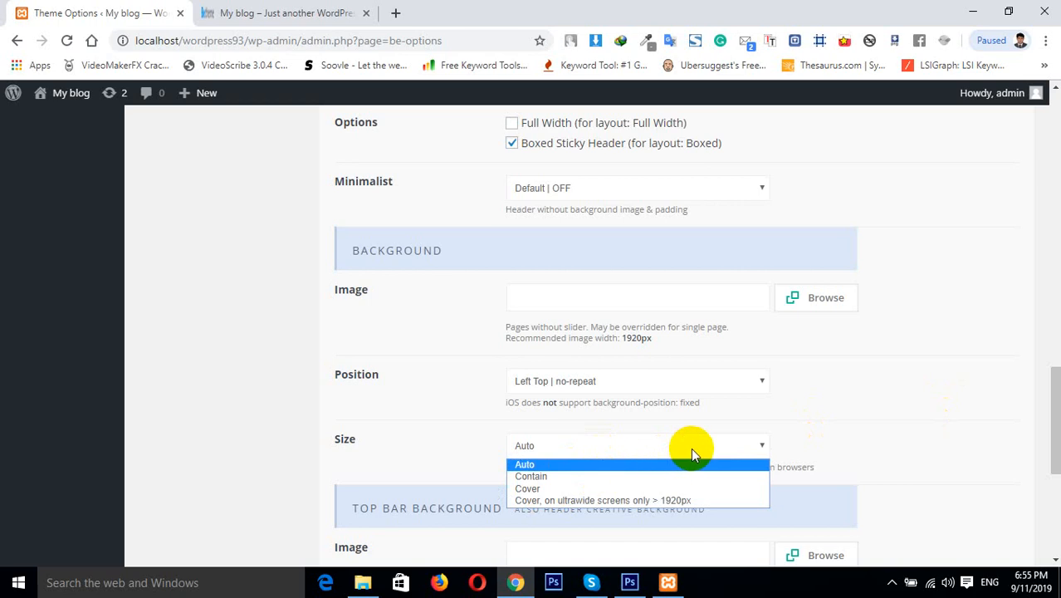
click(911, 374)
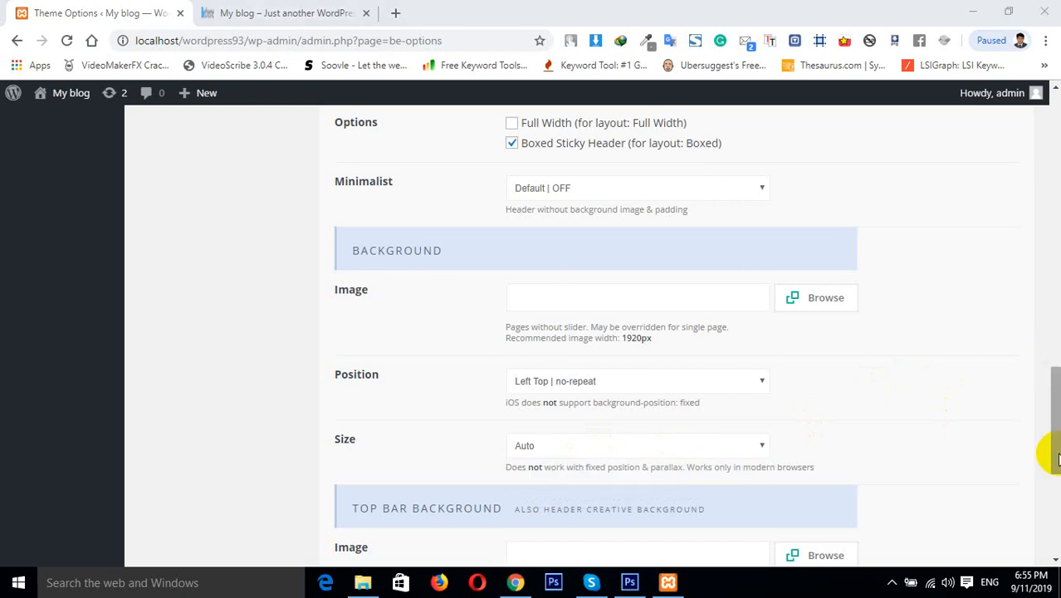
Inspect the Home menu link and the header bar with the browser's developer tools
drag(1057, 444, 1057, 486)
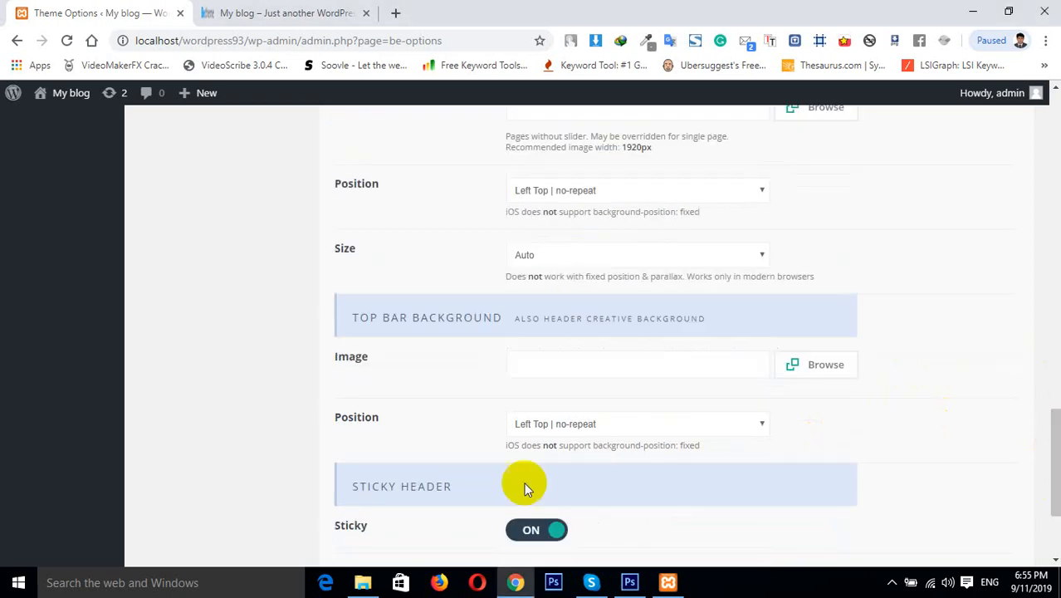
click(357, 10)
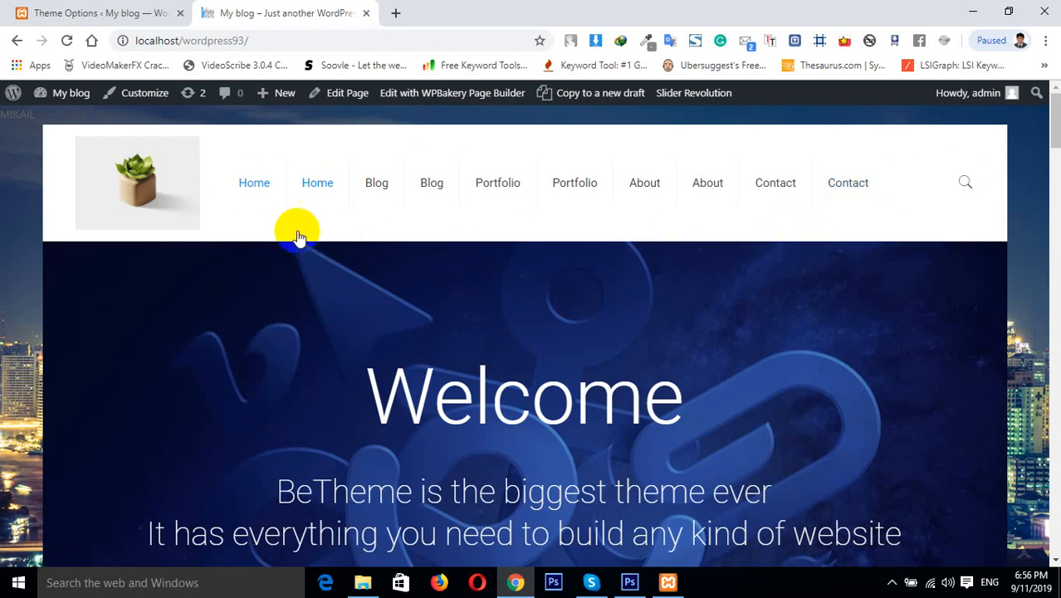
right_click(224, 193)
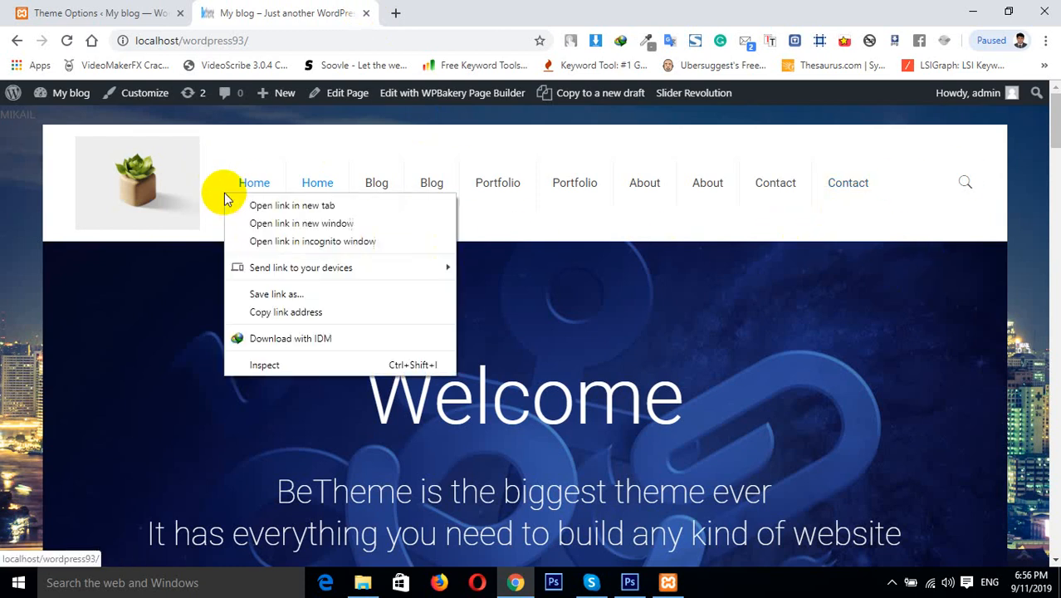
click(272, 361)
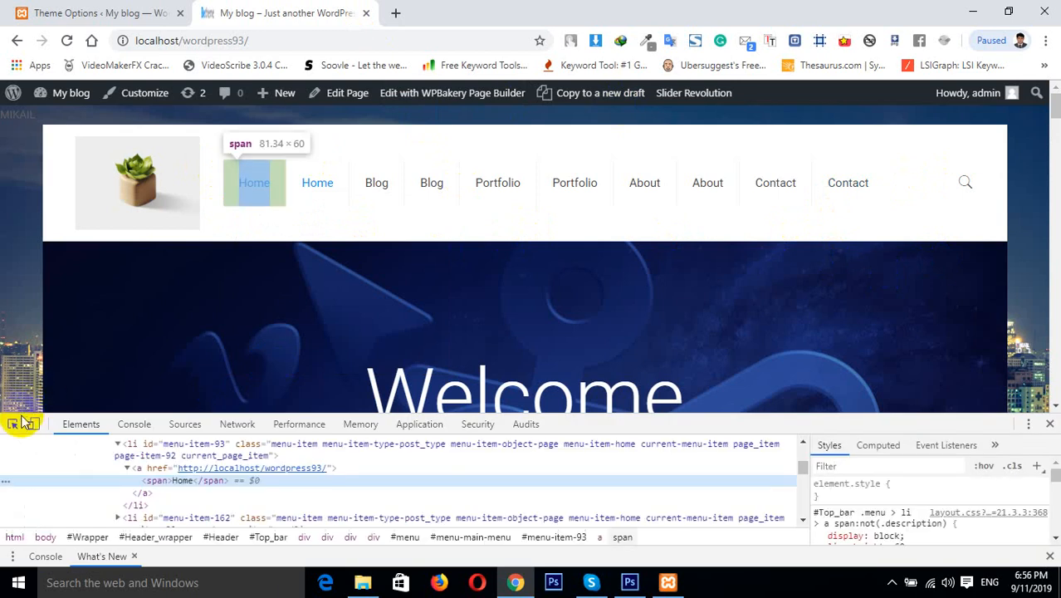
click(12, 423)
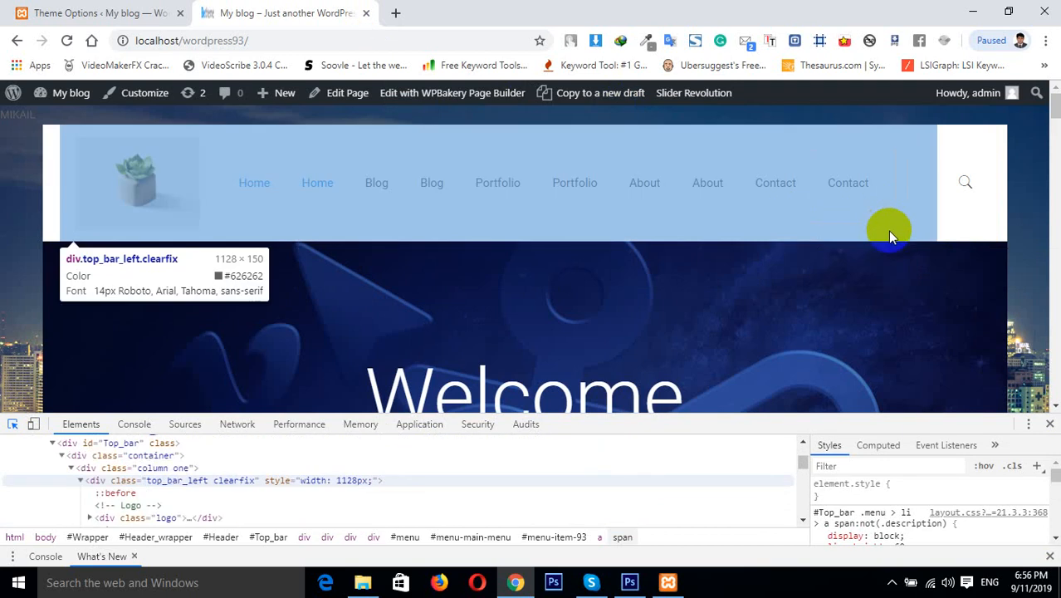
Review the Sticky Header options, close the developer tools and scroll the Home page to watch the header
click(79, 13)
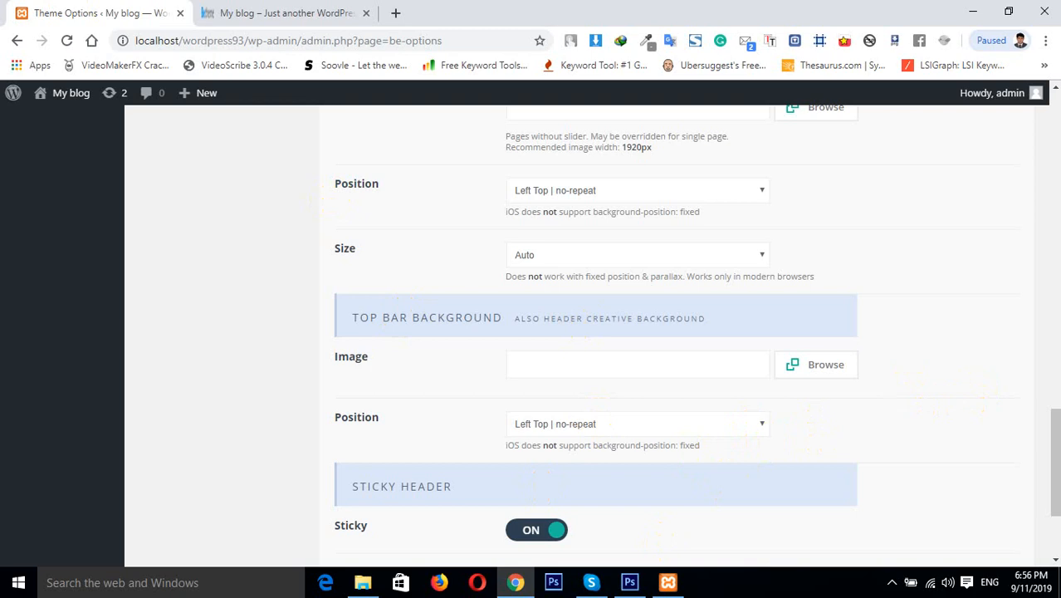
scroll(1054, 437, down, 1)
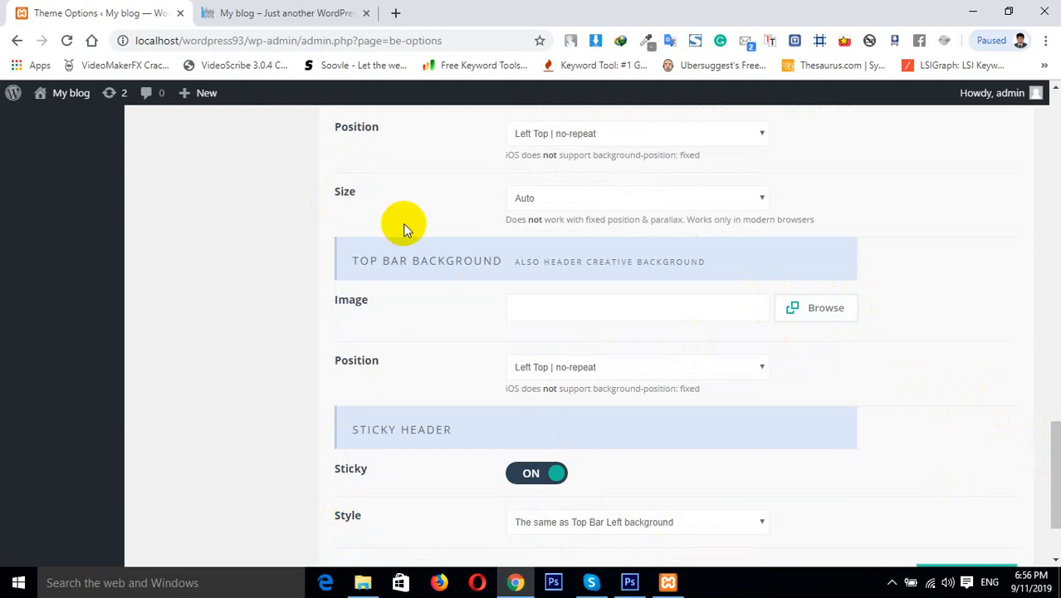
click(274, 13)
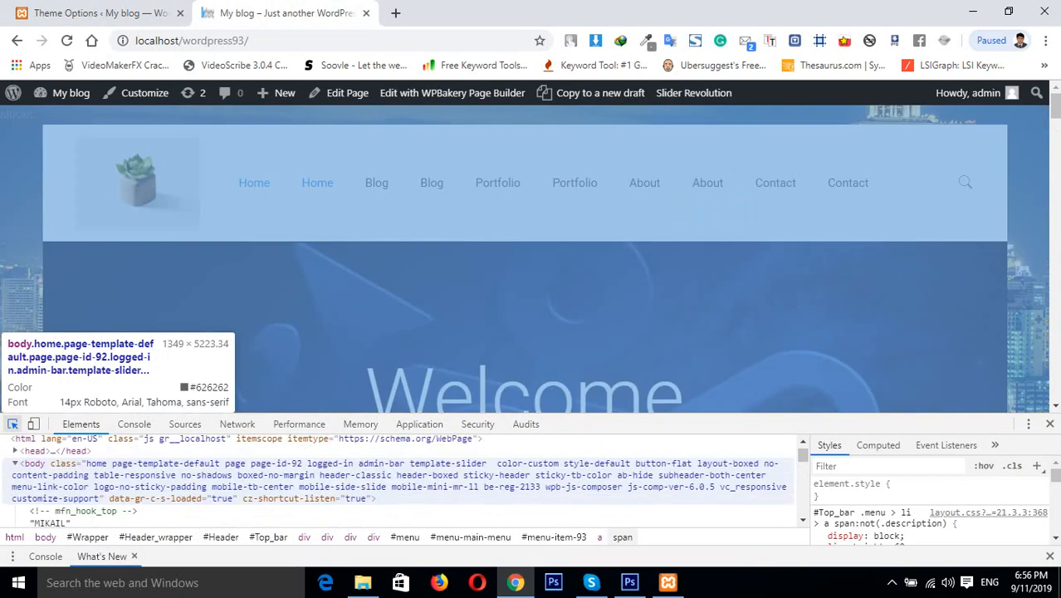
click(1050, 423)
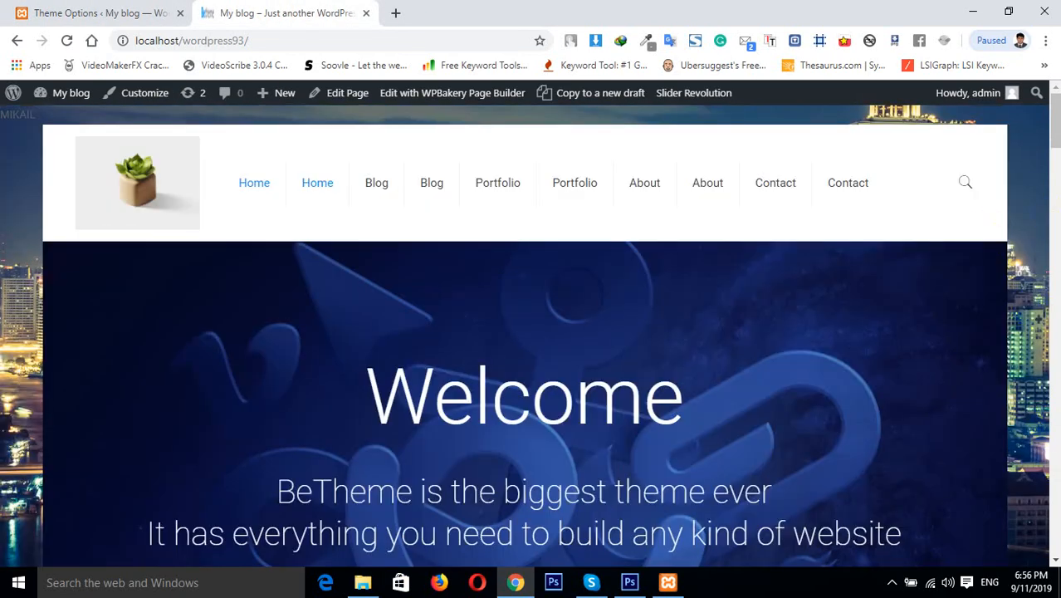
drag(1056, 131, 1056, 206)
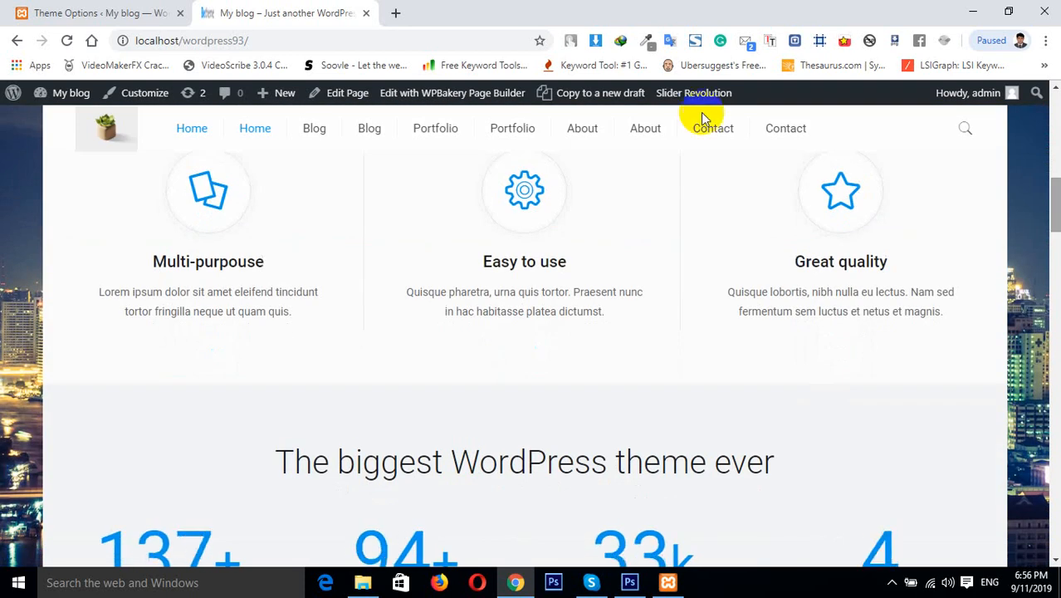
Switch the Sticky header option off in the Sticky Header section
click(73, 12)
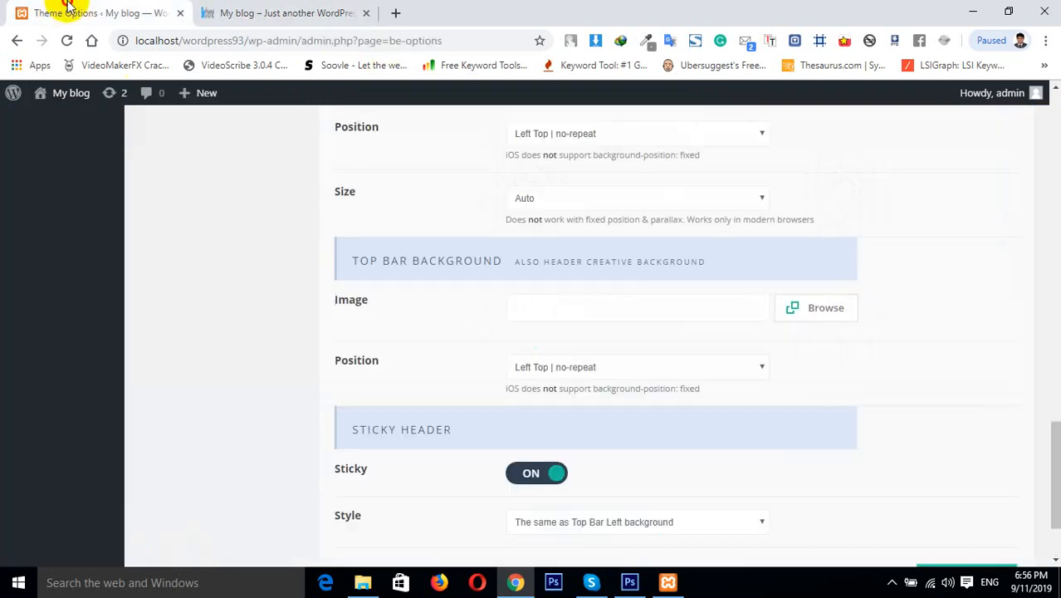
click(531, 474)
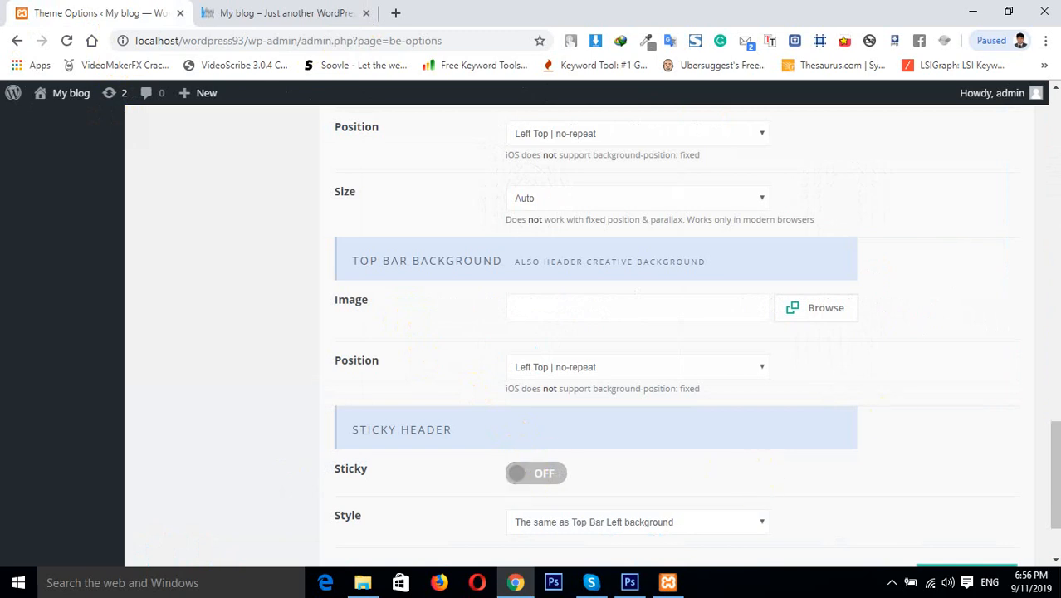
scroll(1044, 465, down, 2)
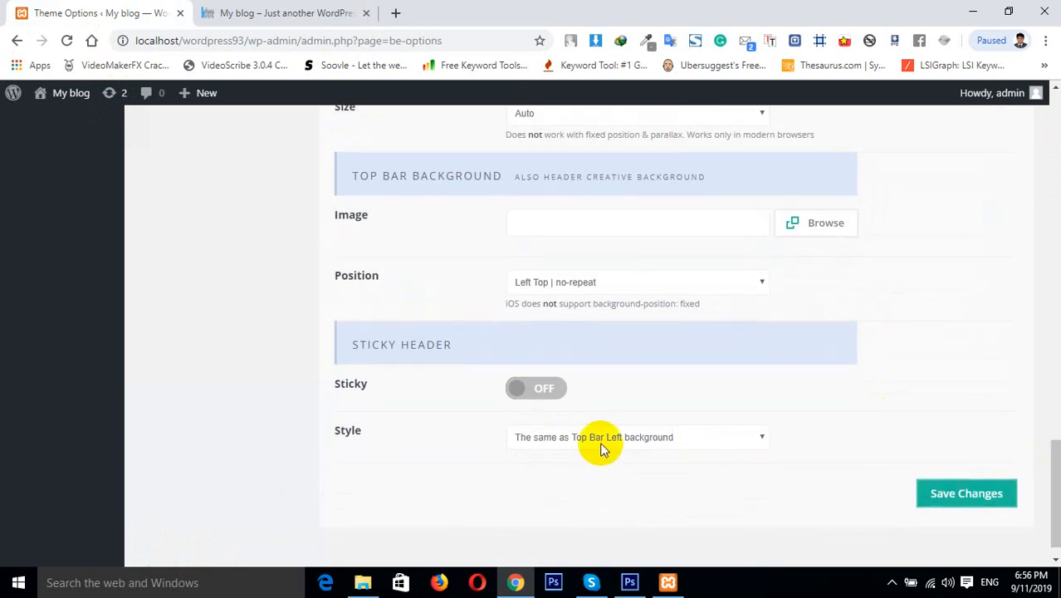
Scroll the Home page to check how the header behaves
click(308, 12)
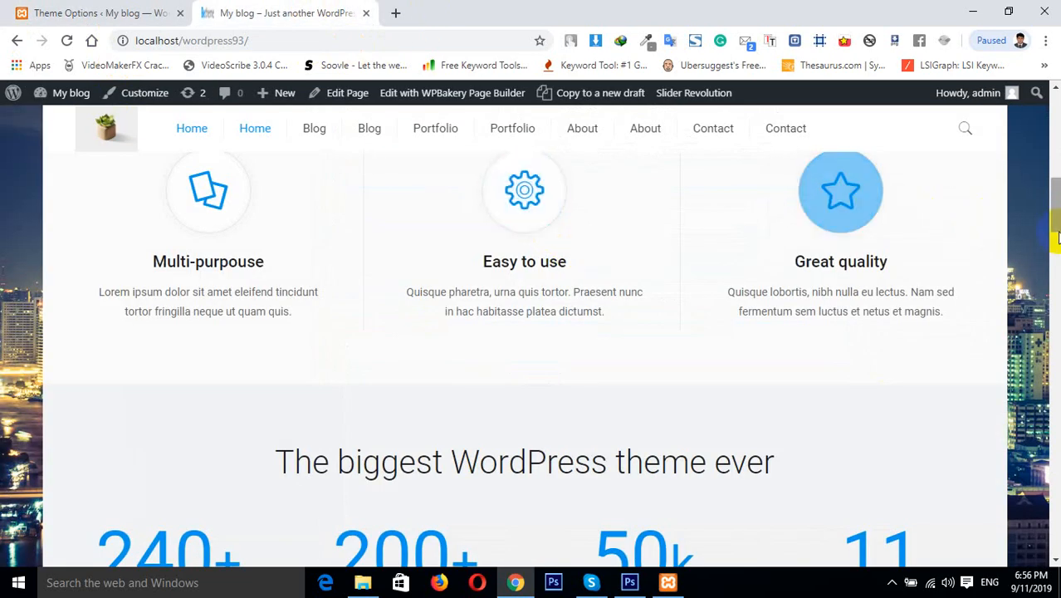
drag(1057, 239, 1042, 52)
scroll(531, 332, down, 3)
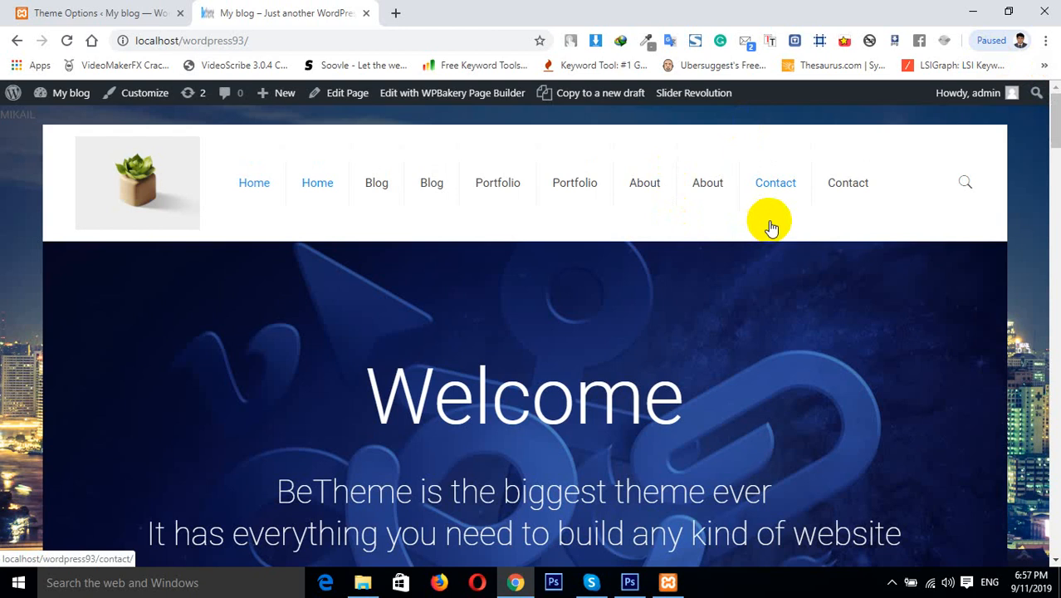
click(64, 12)
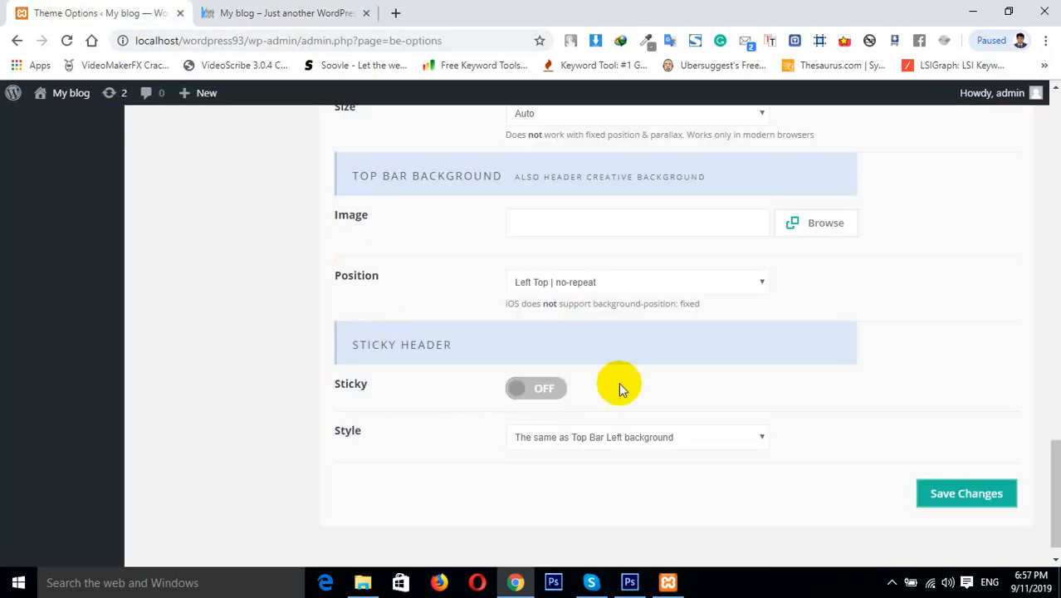
Review the sticky header Style choices (Top Bar Left background, White, Dark) and compare with the Home page
click(627, 444)
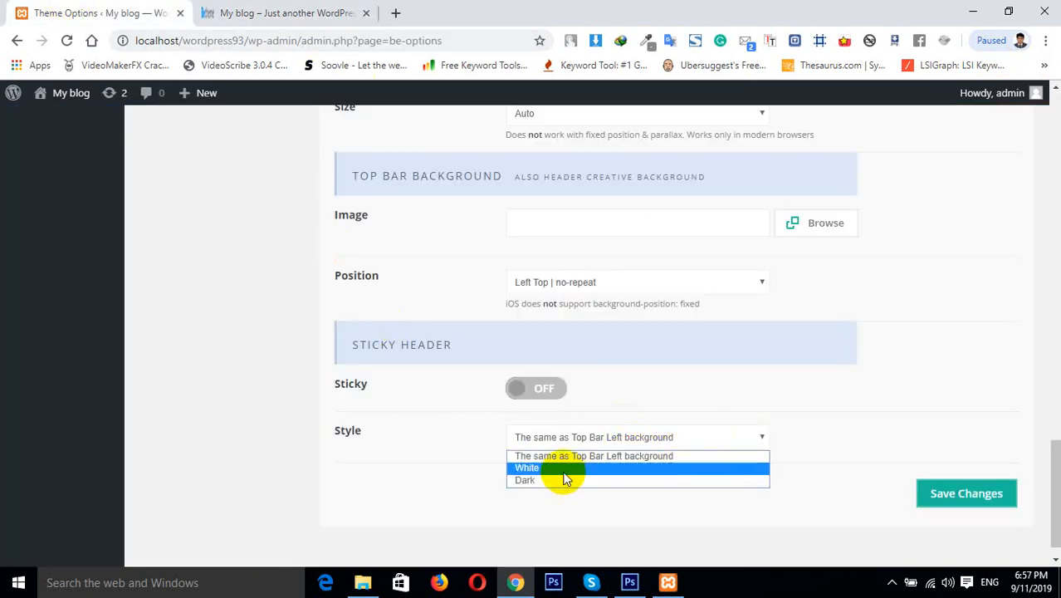
click(215, 7)
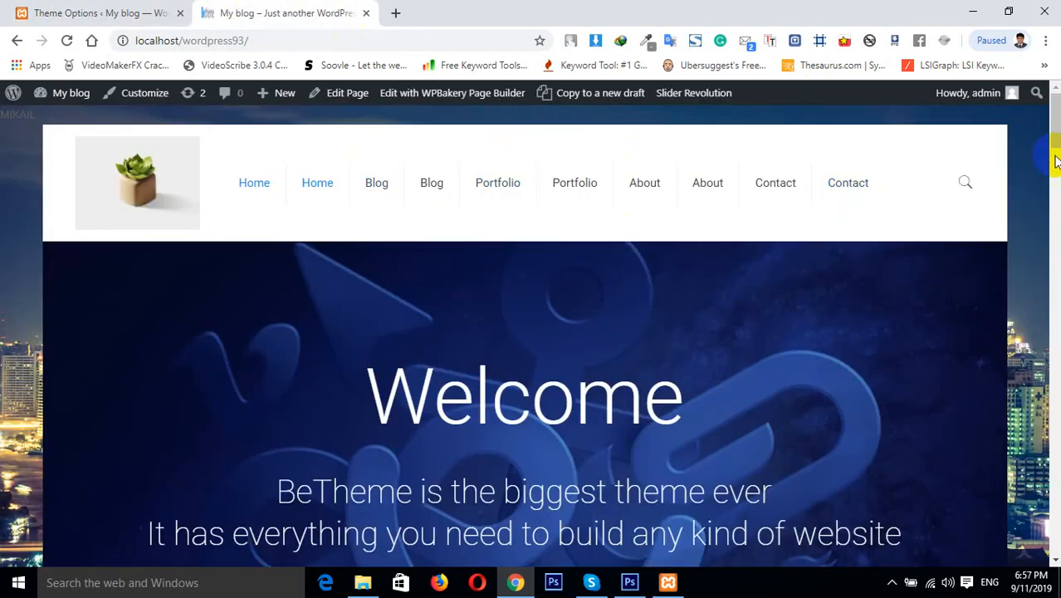
click(1054, 189)
drag(1053, 189, 1054, 137)
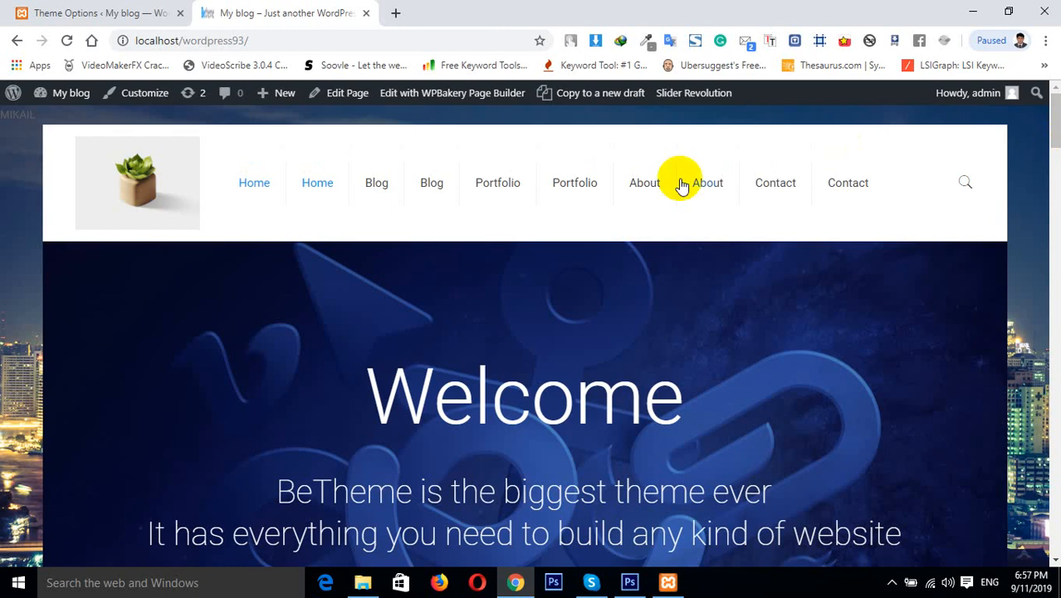
click(106, 14)
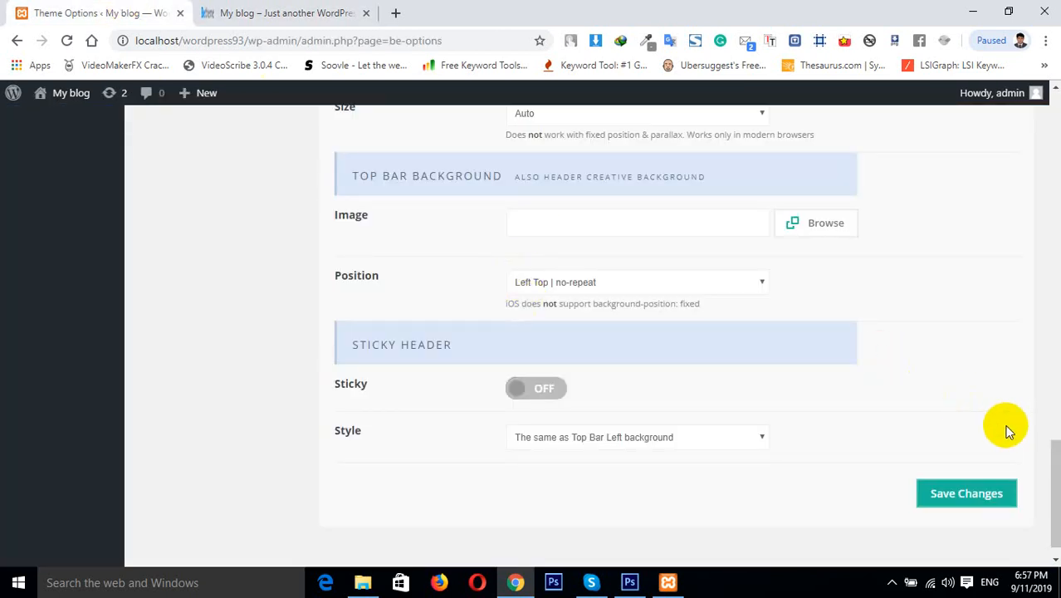
click(580, 440)
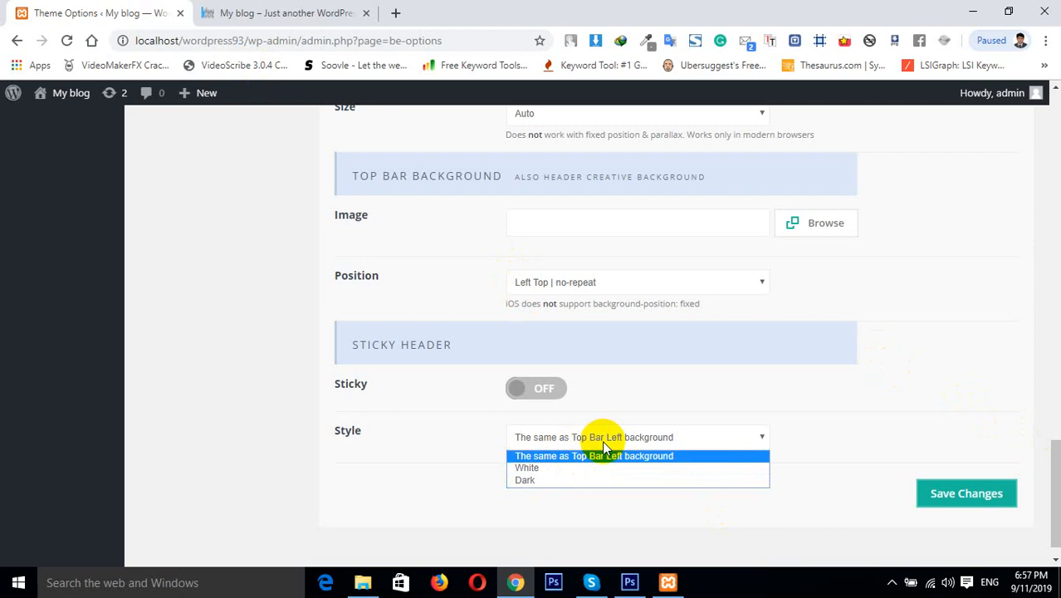
click(1059, 438)
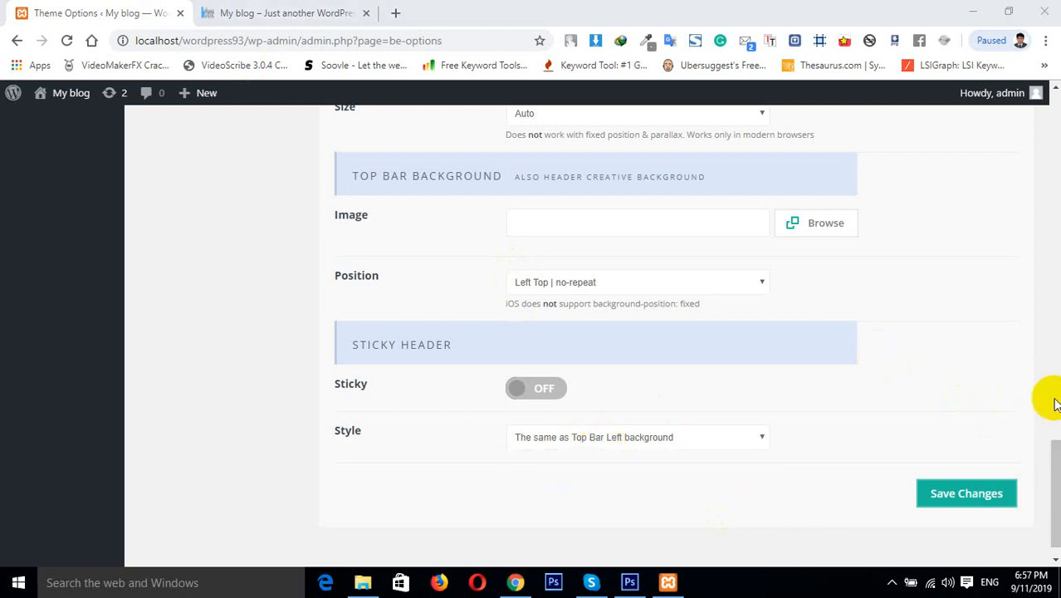
Browse the Colors General and Menu settings, return to the Header options and minimize the browser
drag(1056, 450, 1056, 206)
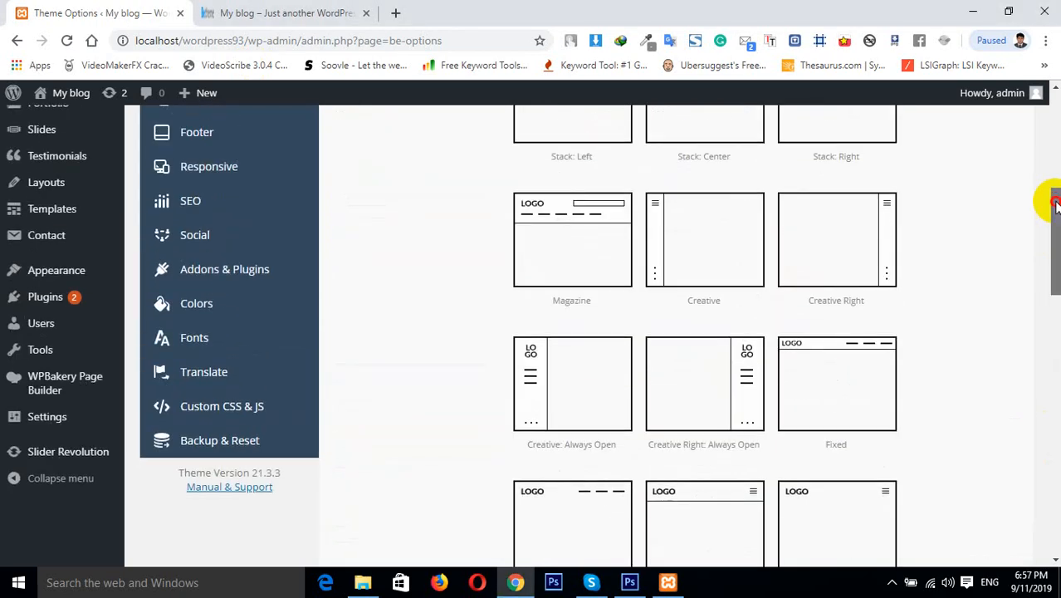
click(232, 293)
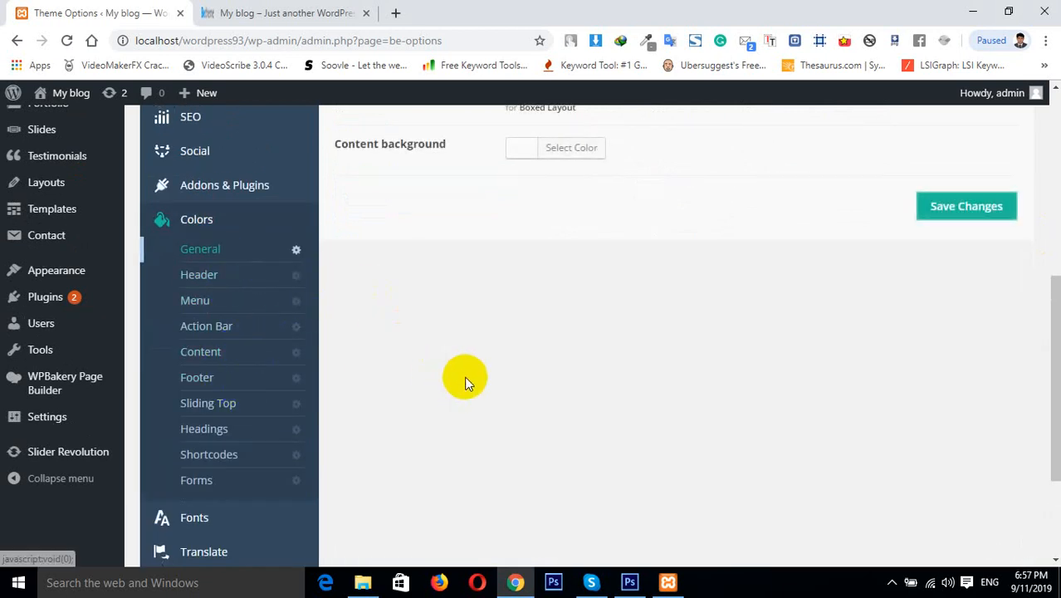
click(209, 306)
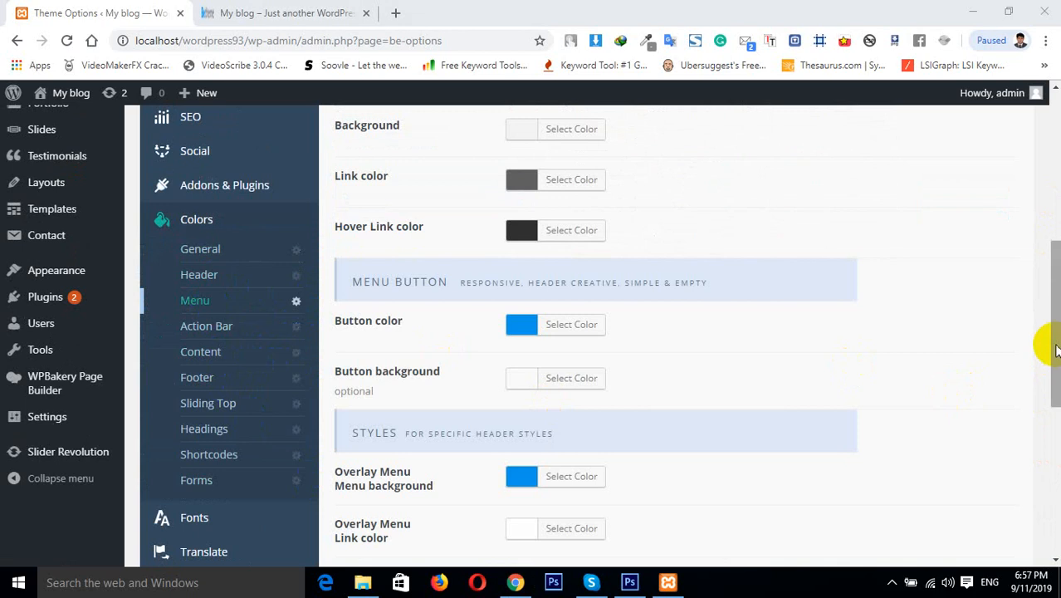
drag(1048, 344, 1044, 220)
click(214, 256)
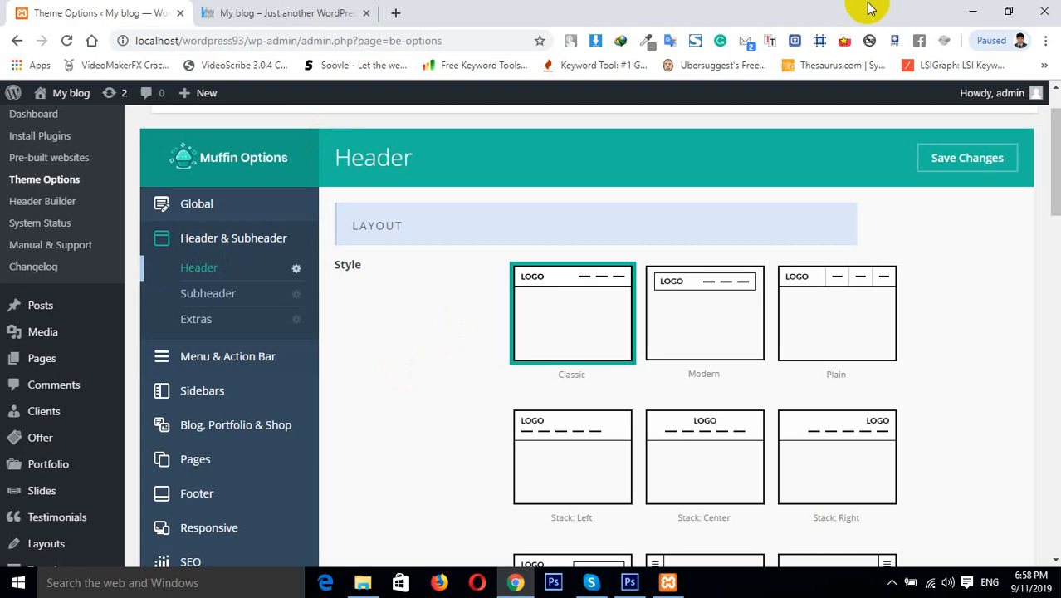
click(974, 9)
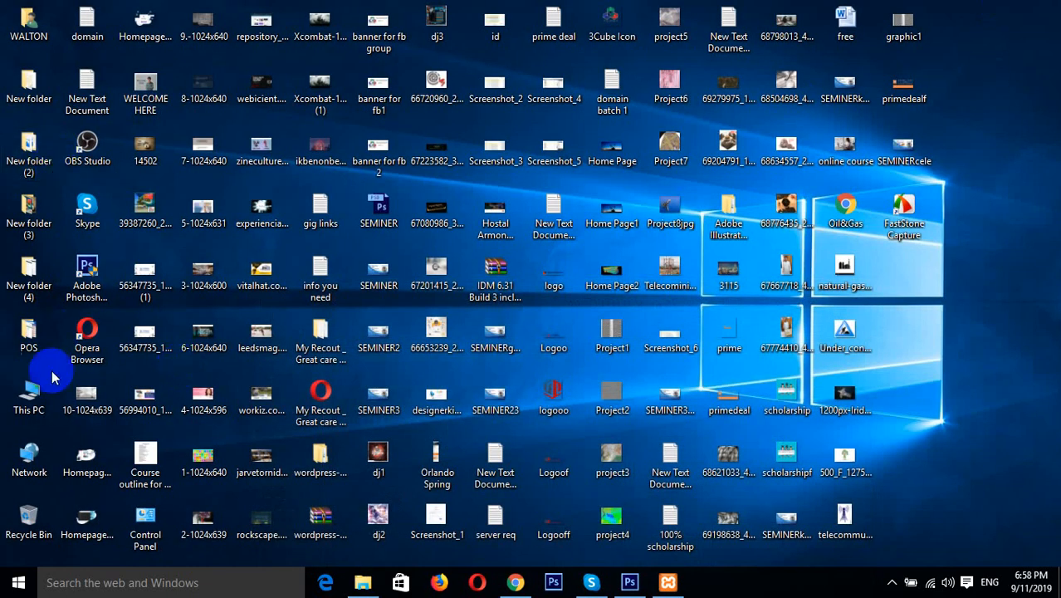
Open File Explorer and go to the Compressed folder inside Downloads
double_click(28, 395)
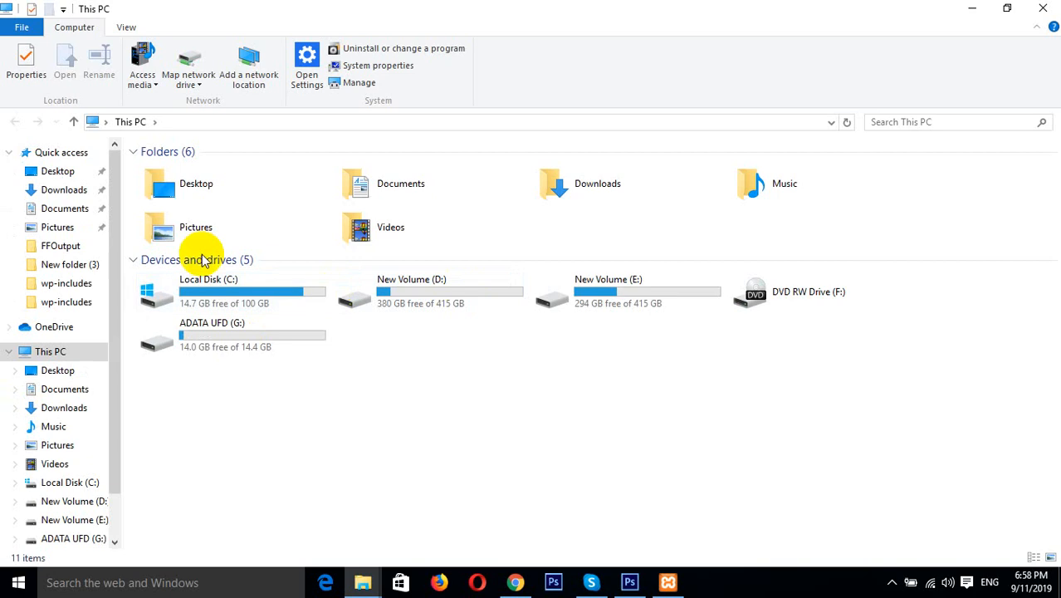
click(65, 190)
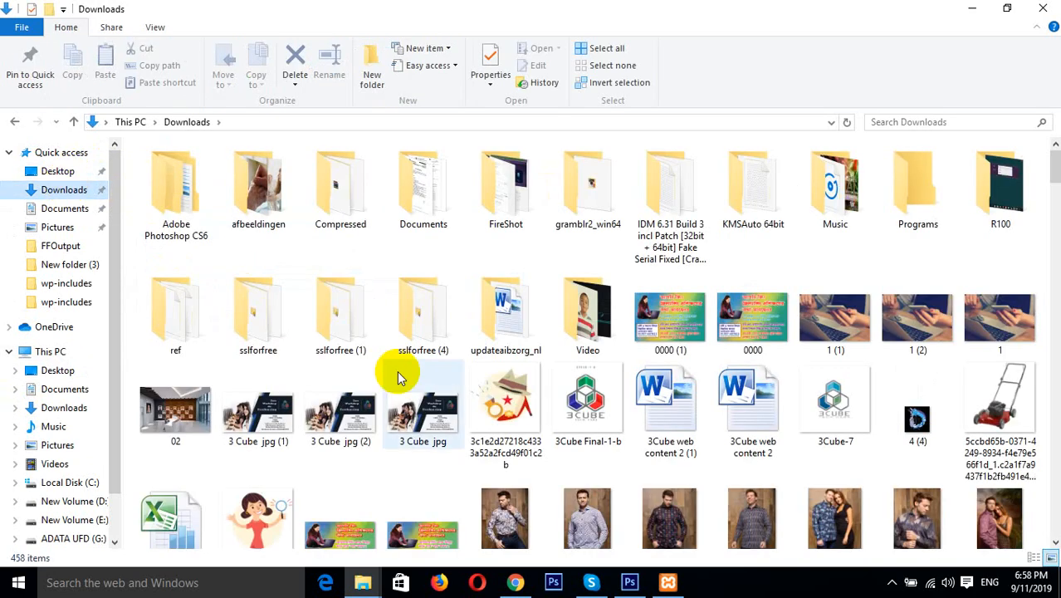
double_click(340, 193)
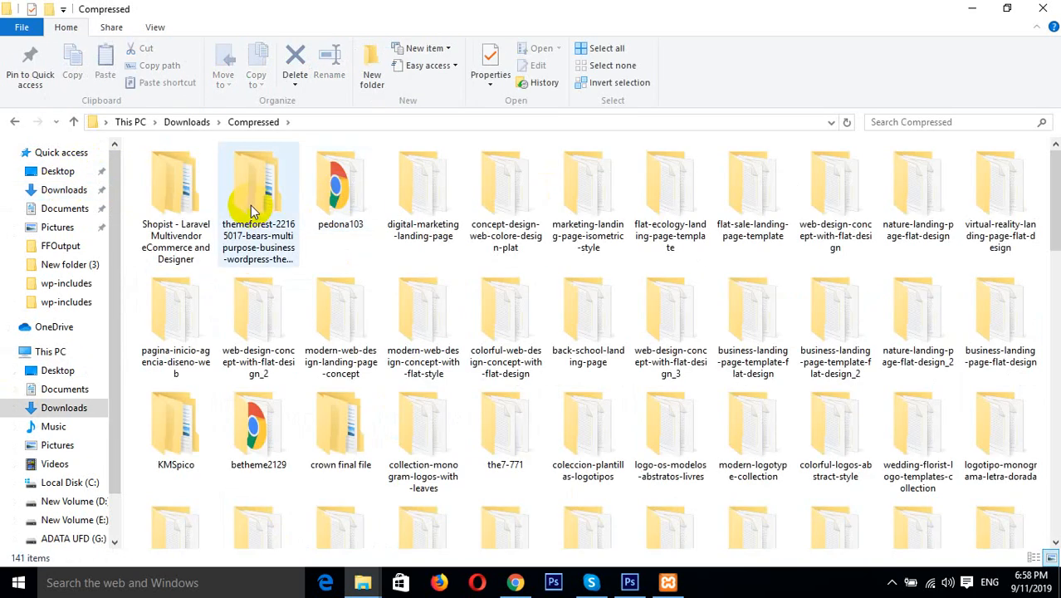
Locate and open the betheme2133 folder and its inner betheme2133 folder
click(349, 212)
key(b)
key(b)
key(b)
key(b)
key(b)
key(b)
key(b)
key(b)
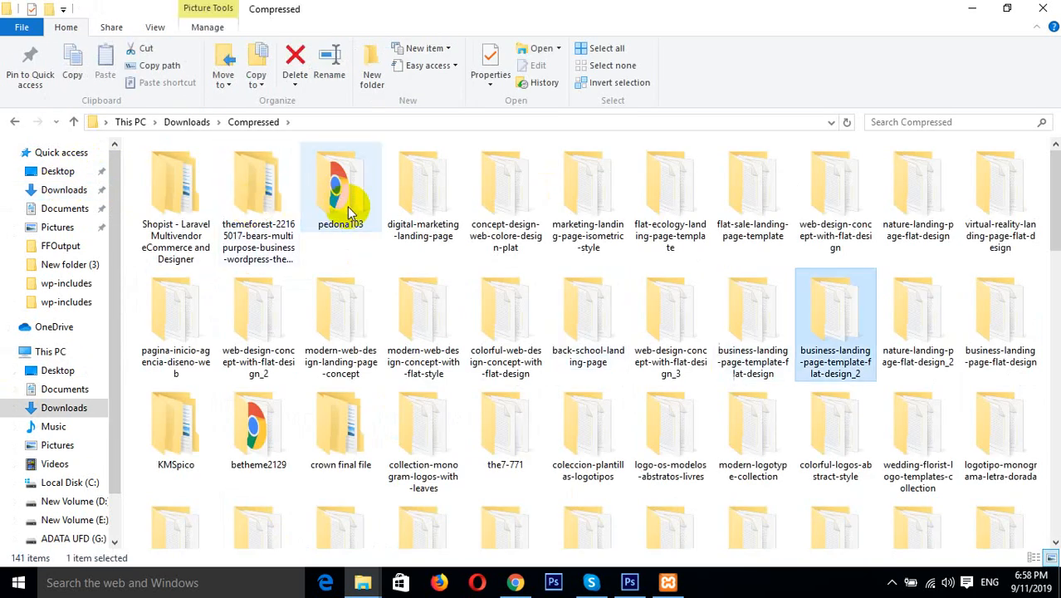
key(b)
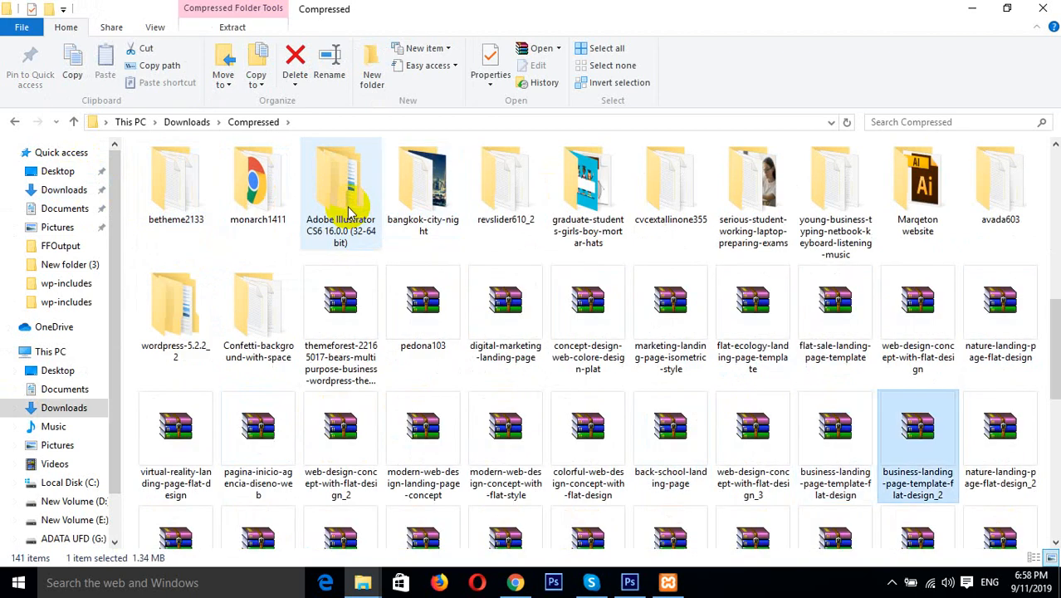
key(b)
key(b)
key(b)
key(b)
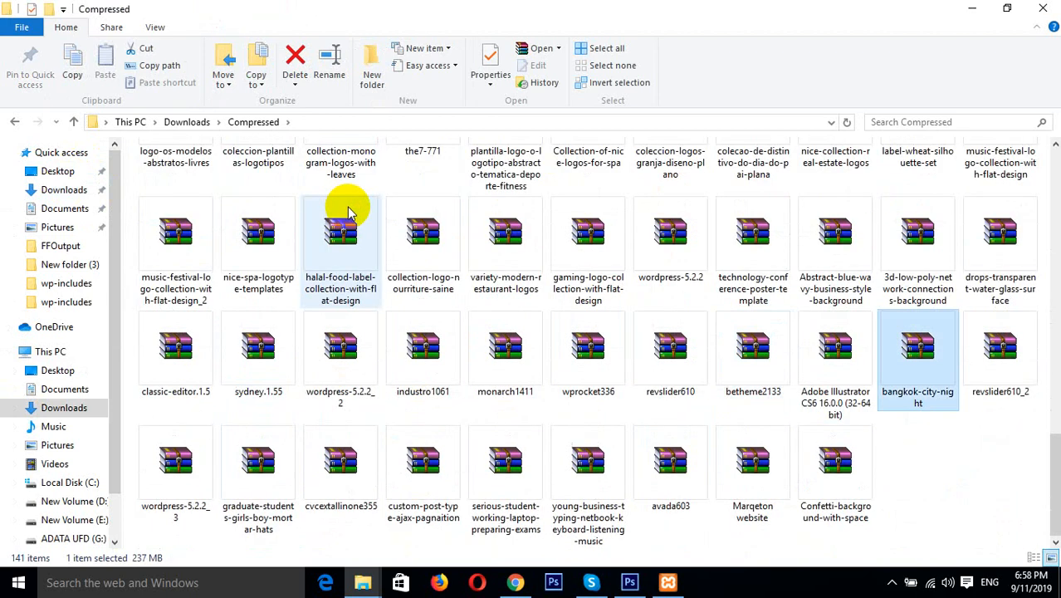
key(b)
key(b)
key(b)
key(b)
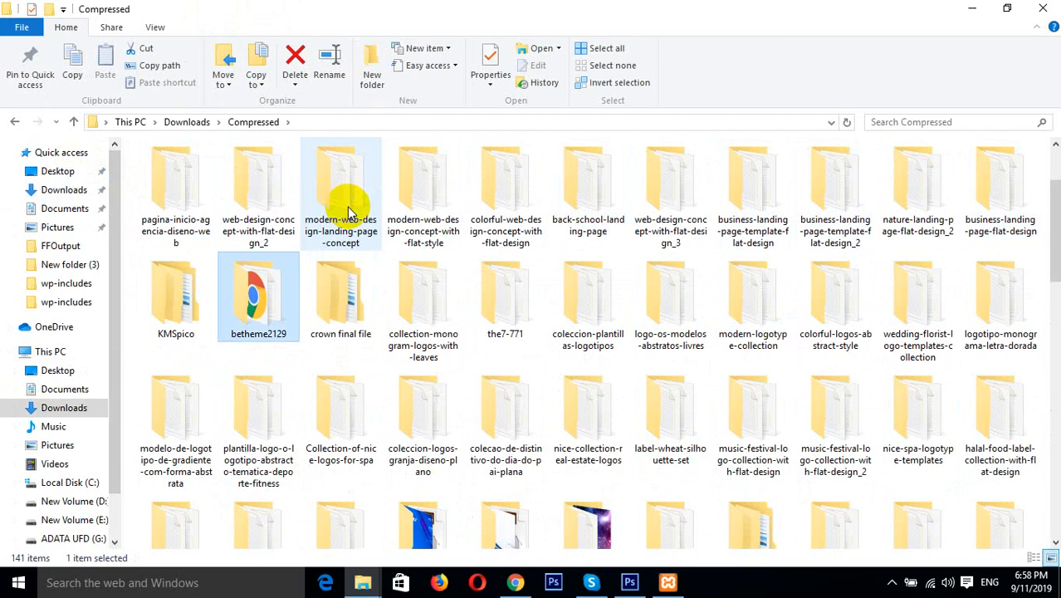
key(b)
double_click(174, 162)
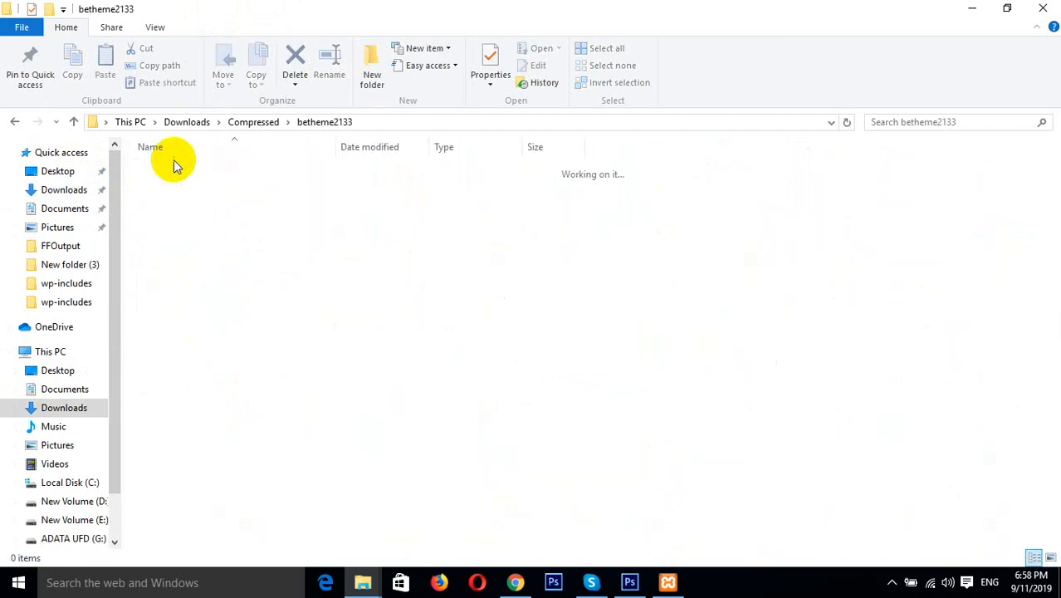
double_click(173, 168)
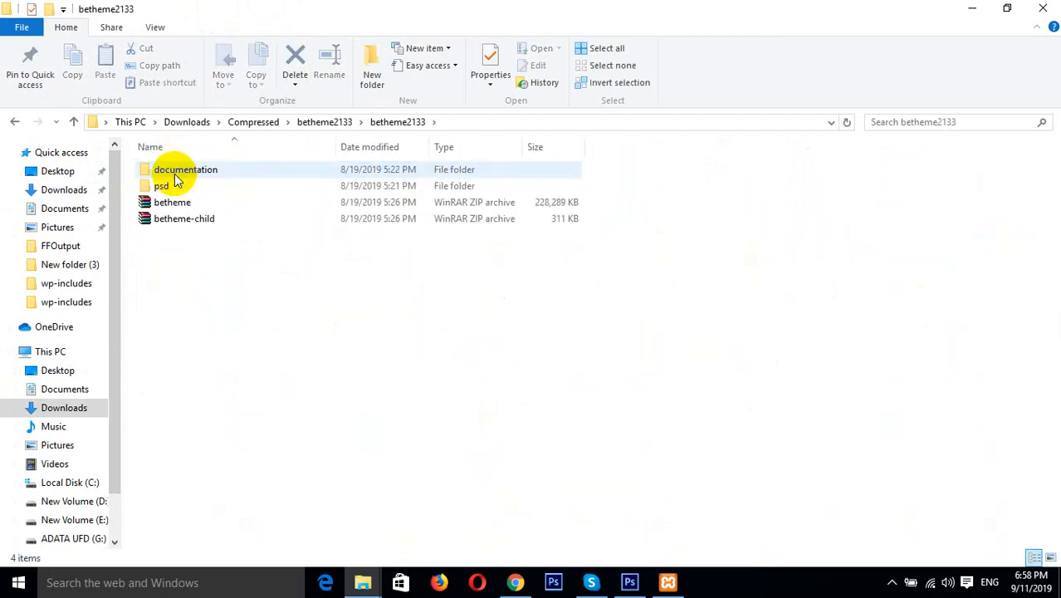
Send the betheme ZIP archive to the ADATA UFD (G:) drive
click(173, 203)
right_click(174, 204)
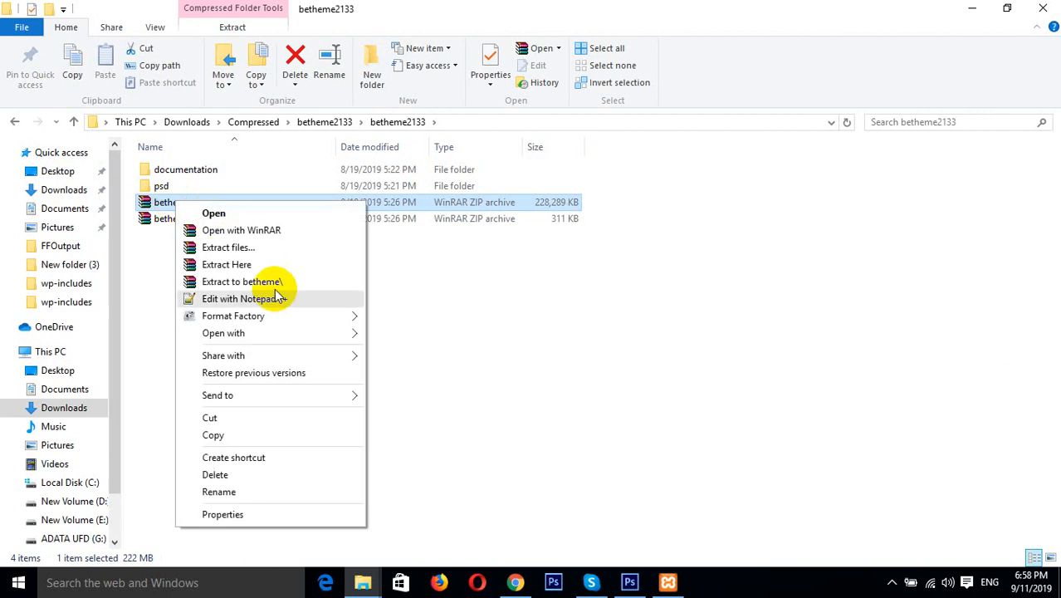
mouse_move(312, 353)
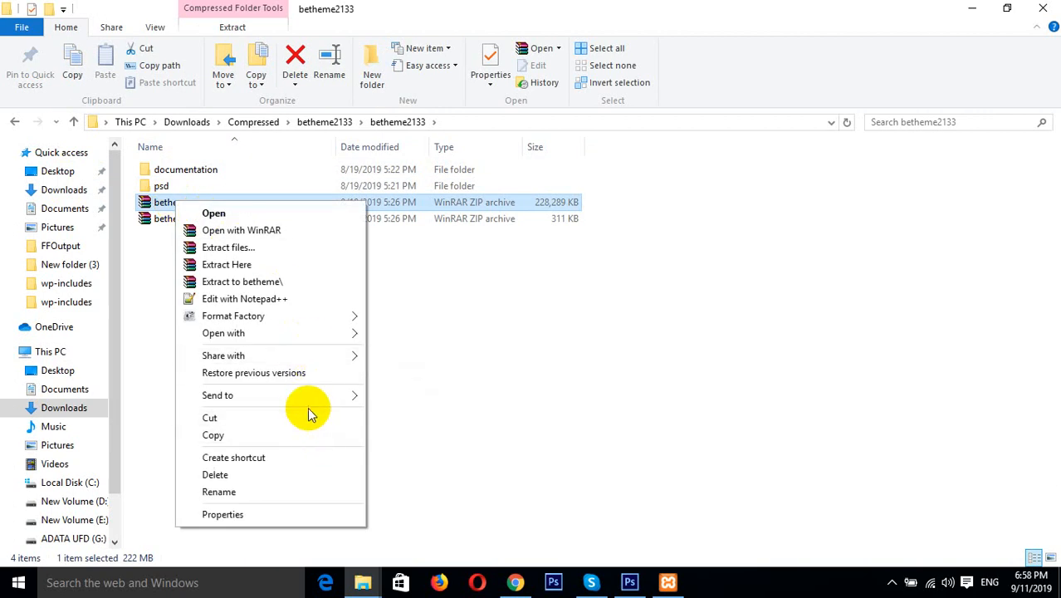
mouse_move(303, 397)
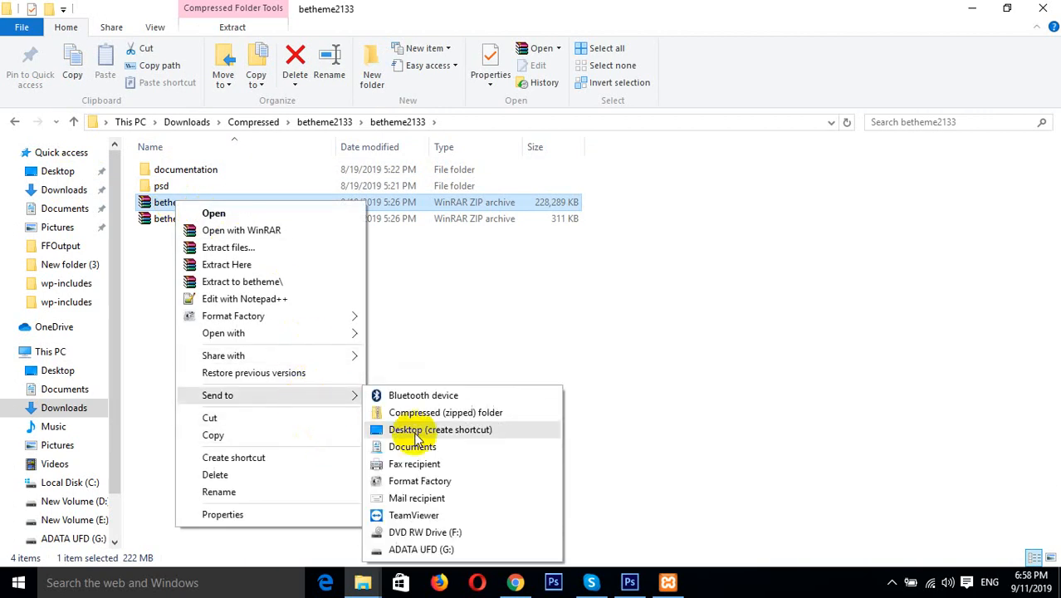
click(405, 548)
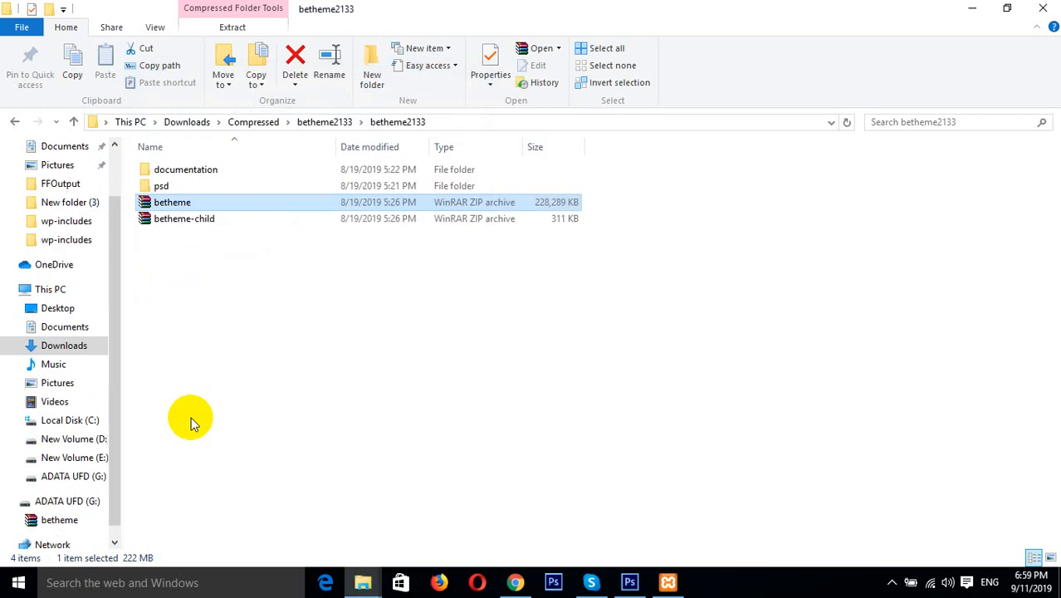
Return to Downloads > Compressed and open the revslider610 folder and its inner revslider610 folder
click(66, 348)
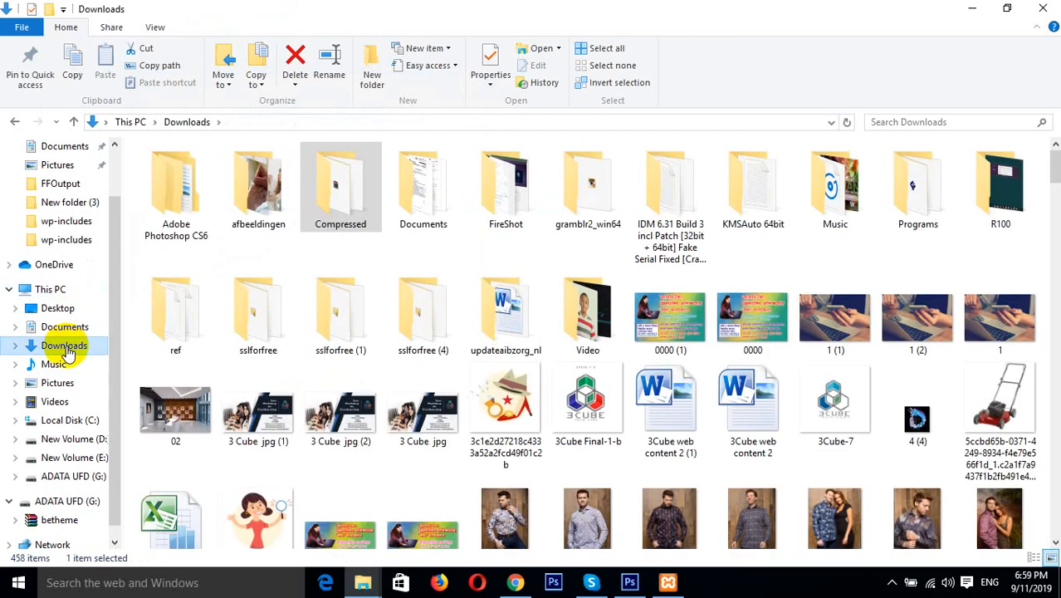
double_click(347, 189)
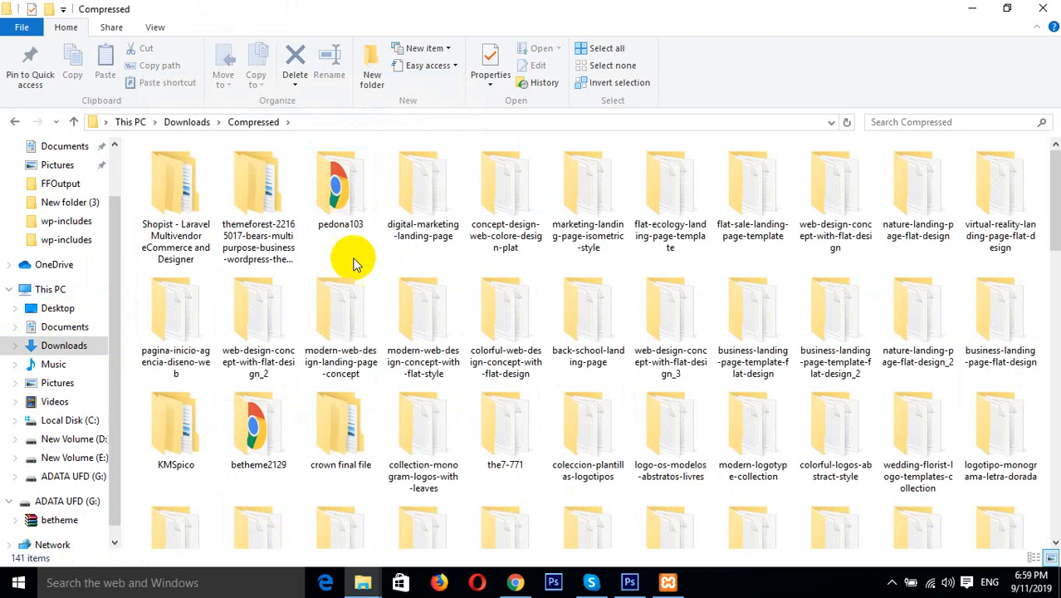
click(352, 304)
key(r)
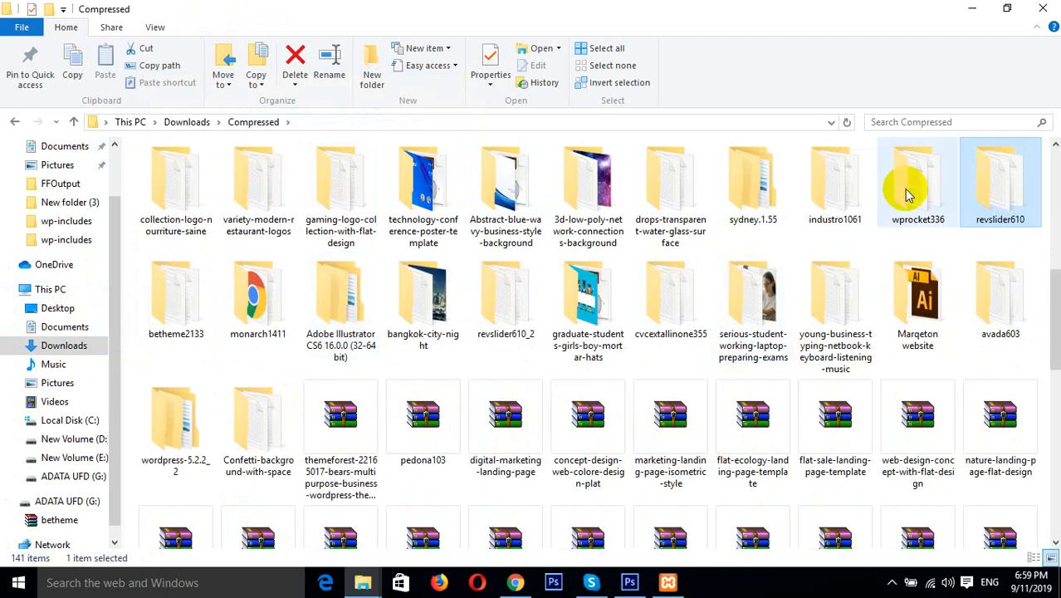
double_click(1009, 184)
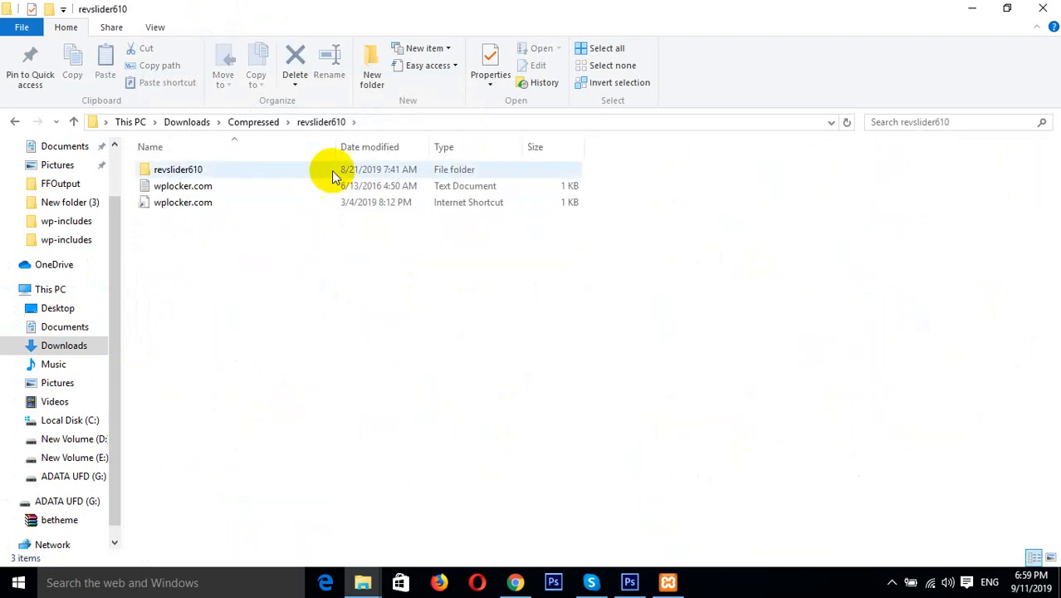
double_click(279, 171)
Send the revslider ZIP archive to the ADATA UFD (G:) drive
click(207, 191)
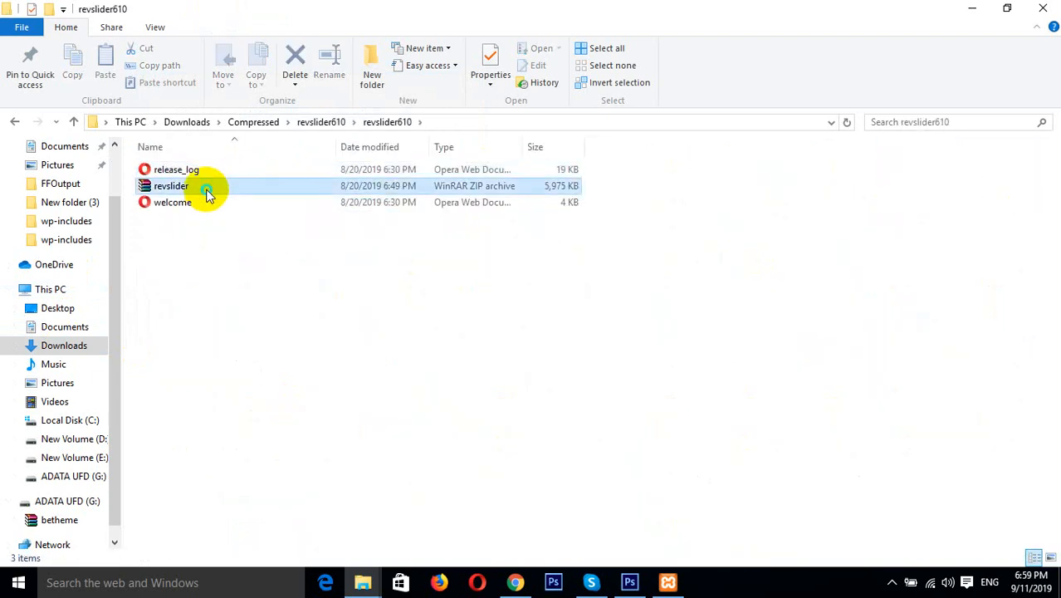
right_click(207, 191)
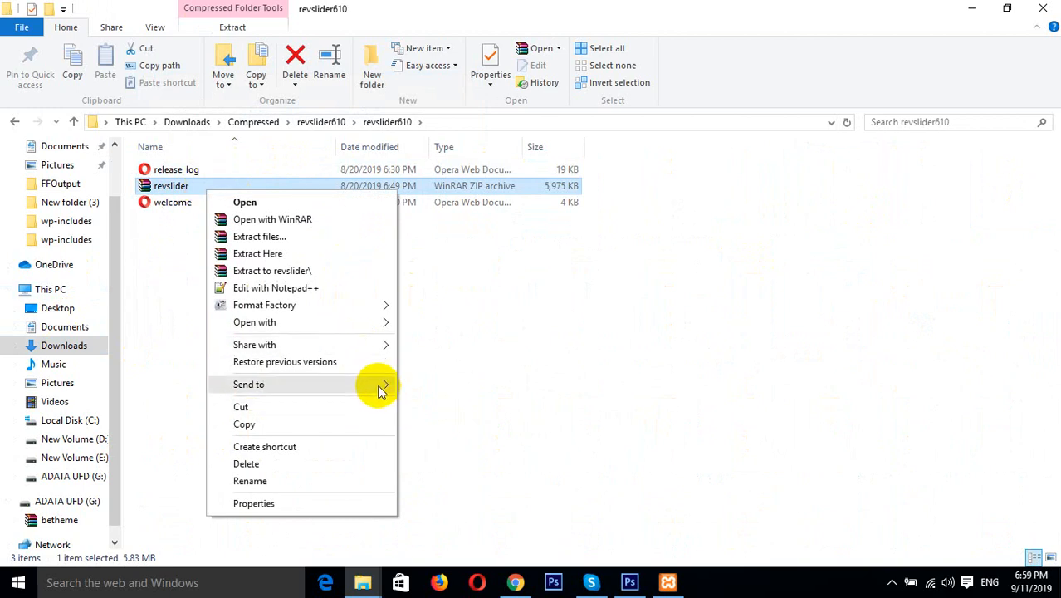
mouse_move(380, 388)
click(466, 539)
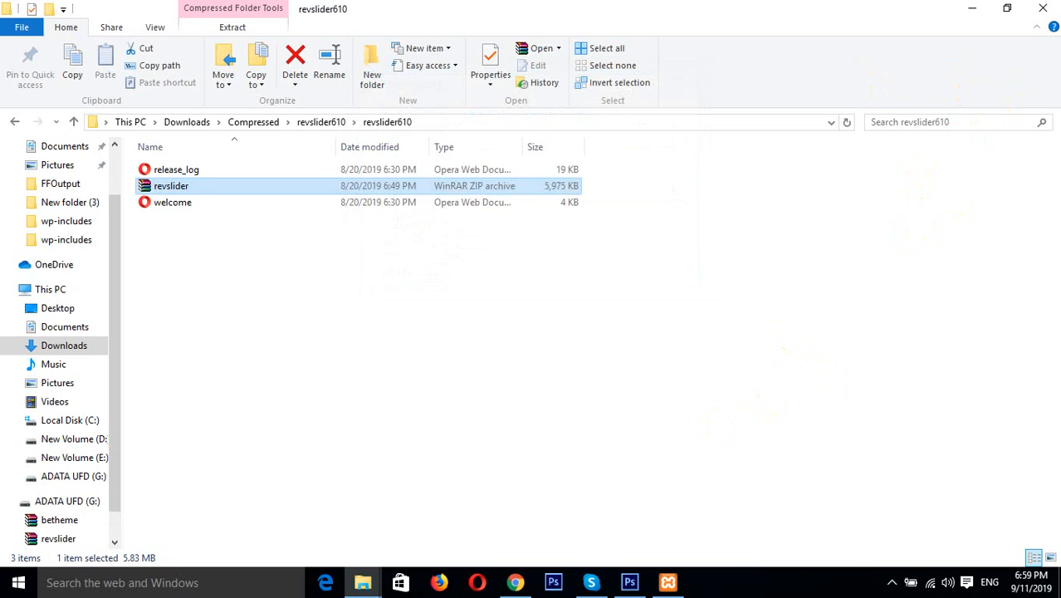
Close File Explorer and switch back to the browser with Muffin Options
click(1053, 6)
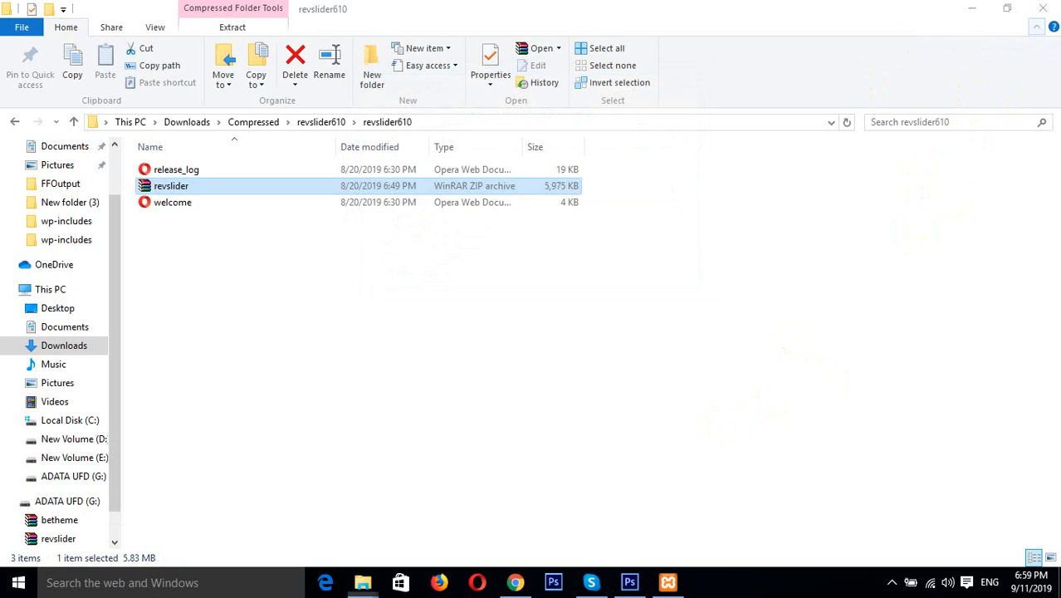
click(1044, 6)
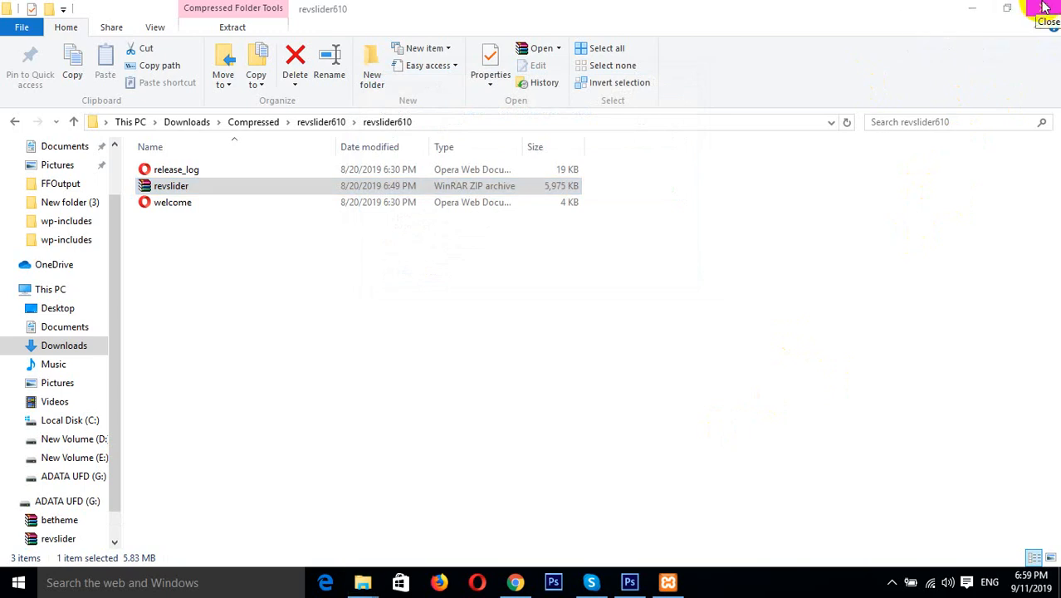
click(1045, 6)
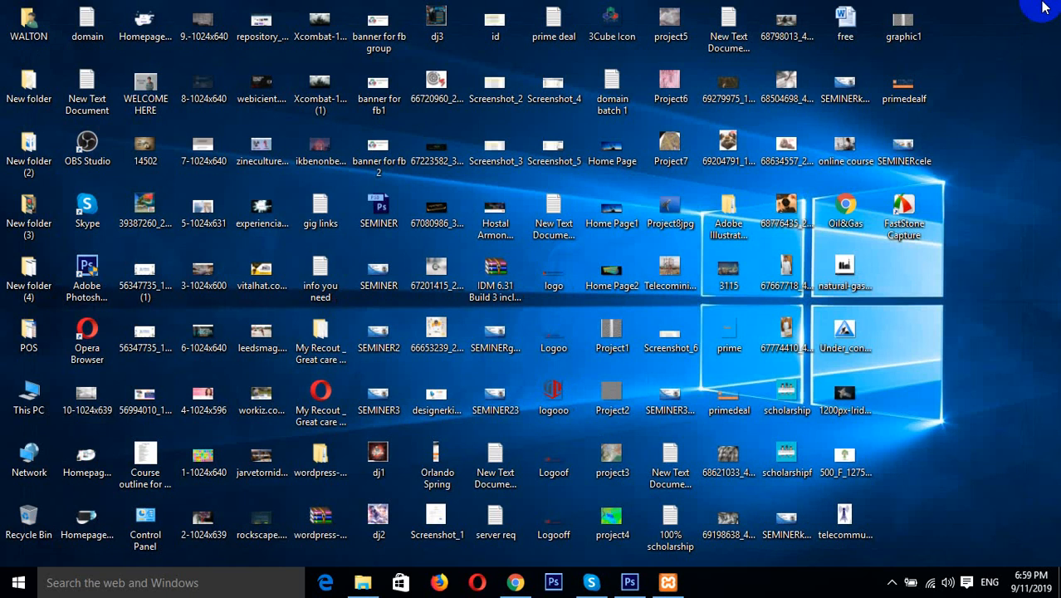
click(515, 583)
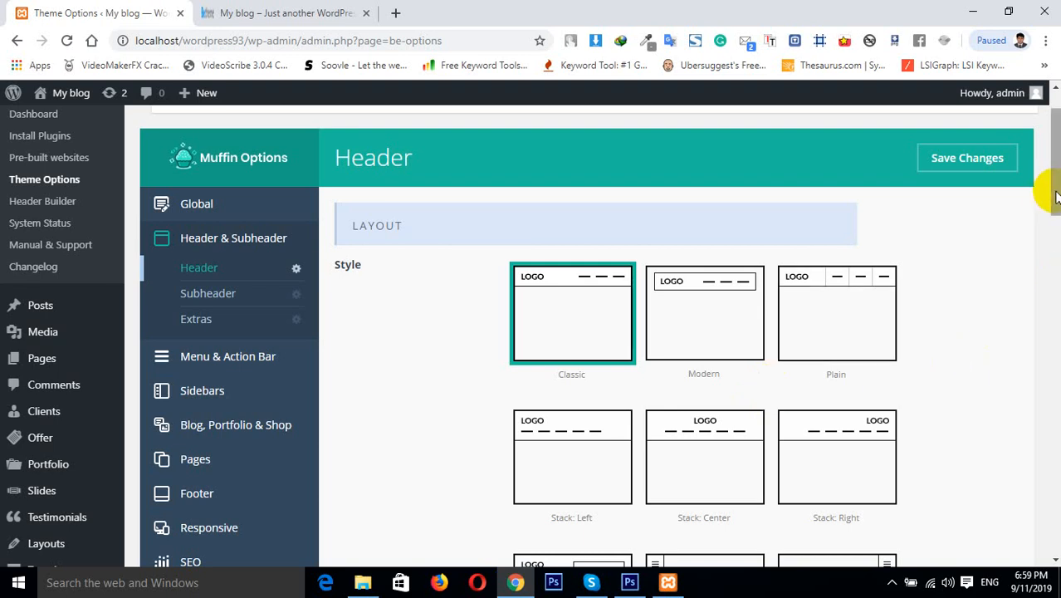
Dismiss the Facebook notification, open the Subheader settings, and switch to the My blog front-end tab
drag(1056, 197, 1058, 129)
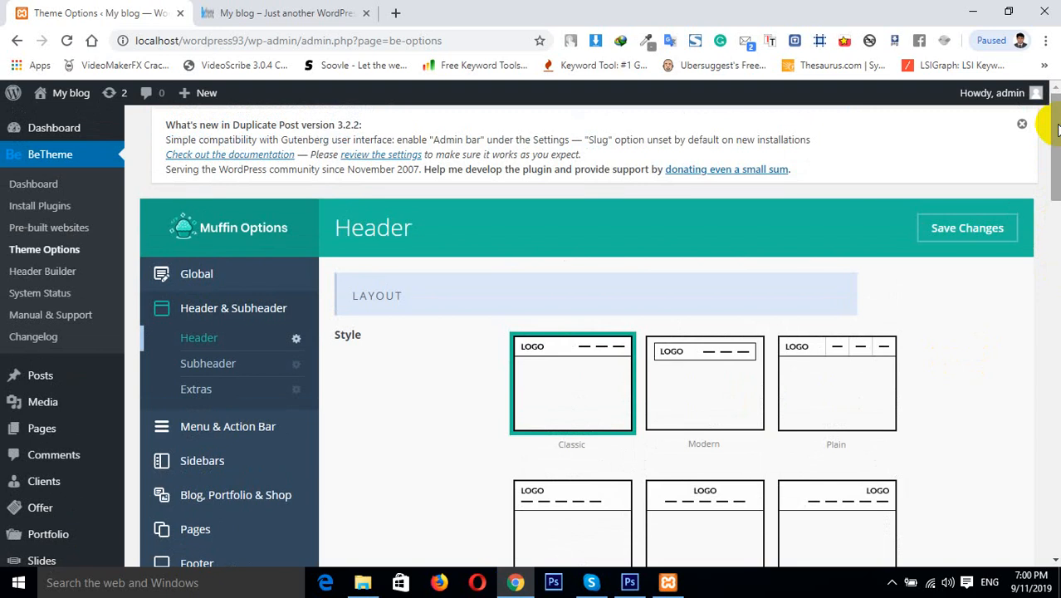
mouse_move(1055, 127)
mouse_down()
mouse_move(1054, 155)
mouse_move(1054, 131)
mouse_up()
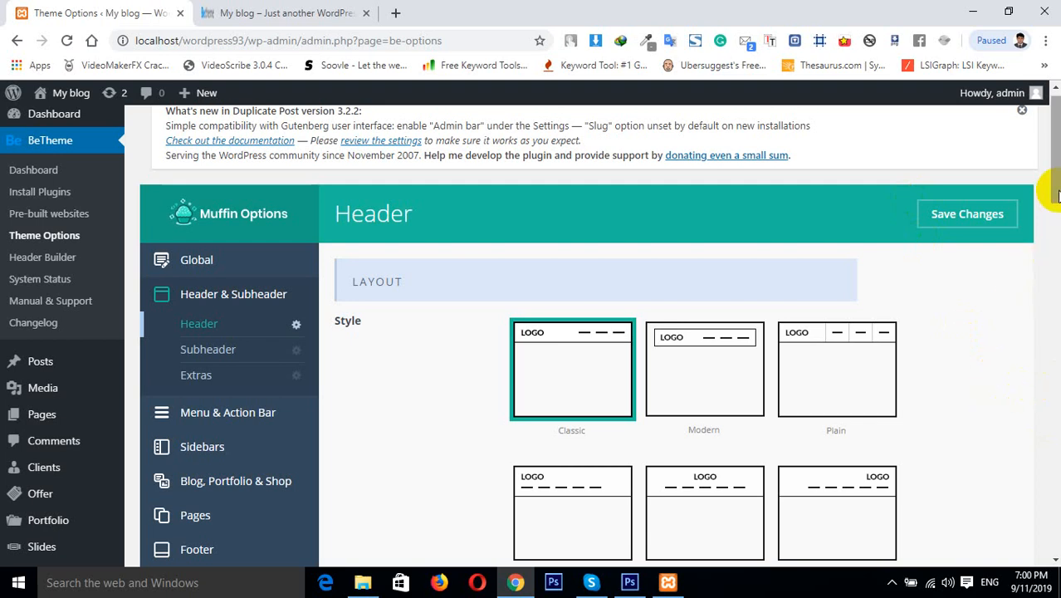
drag(1058, 196, 1058, 157)
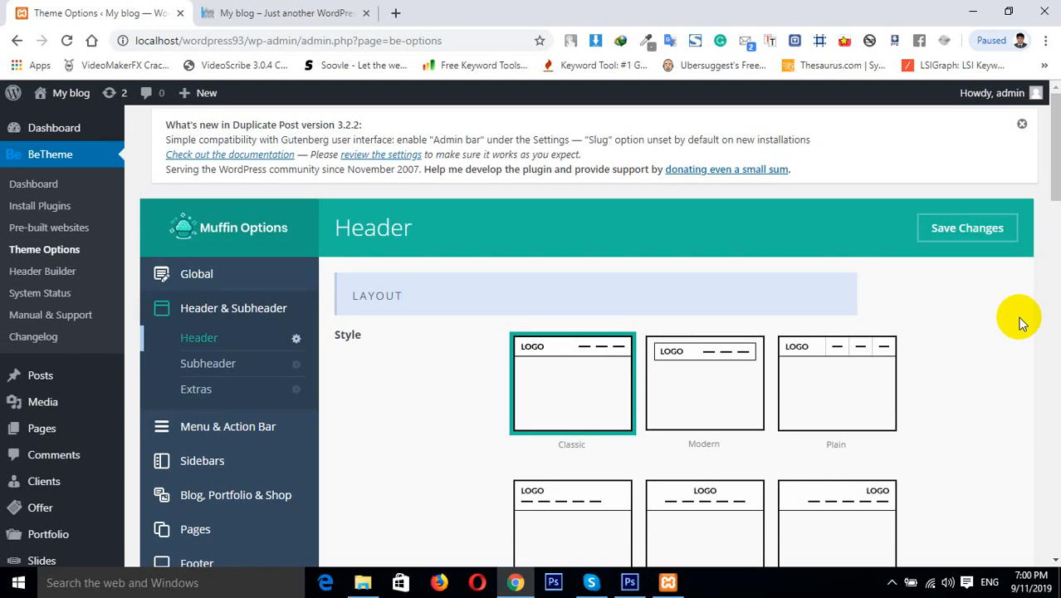
click(1054, 176)
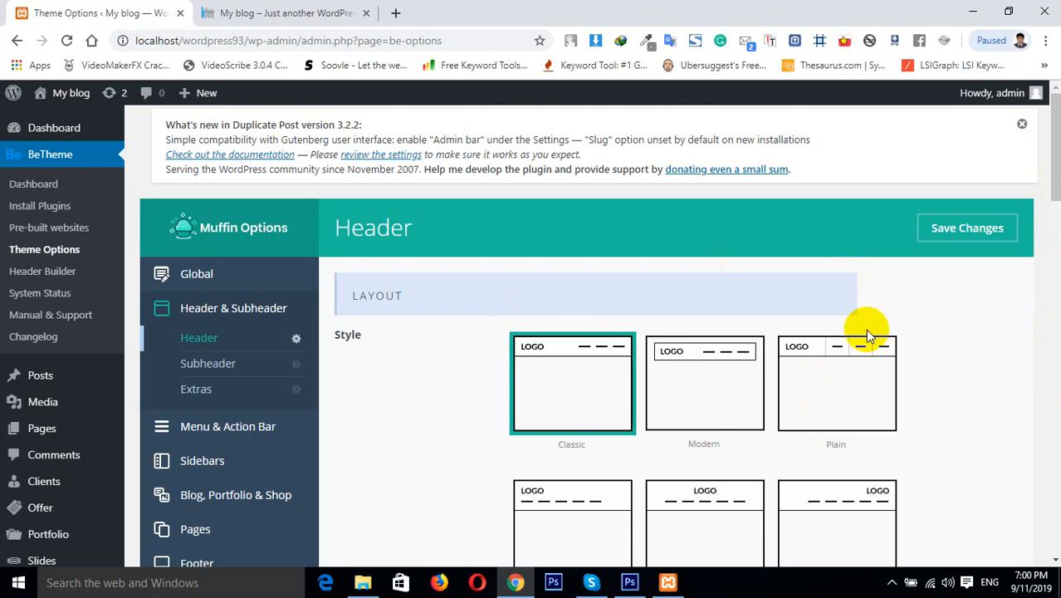
scroll(867, 336, down, 1)
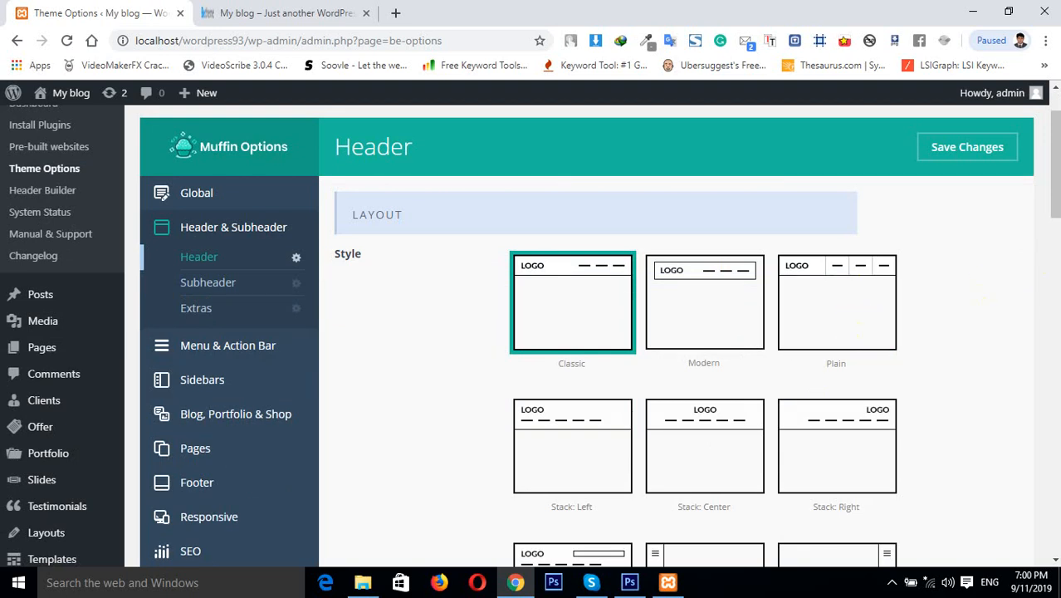
drag(1054, 207, 1053, 212)
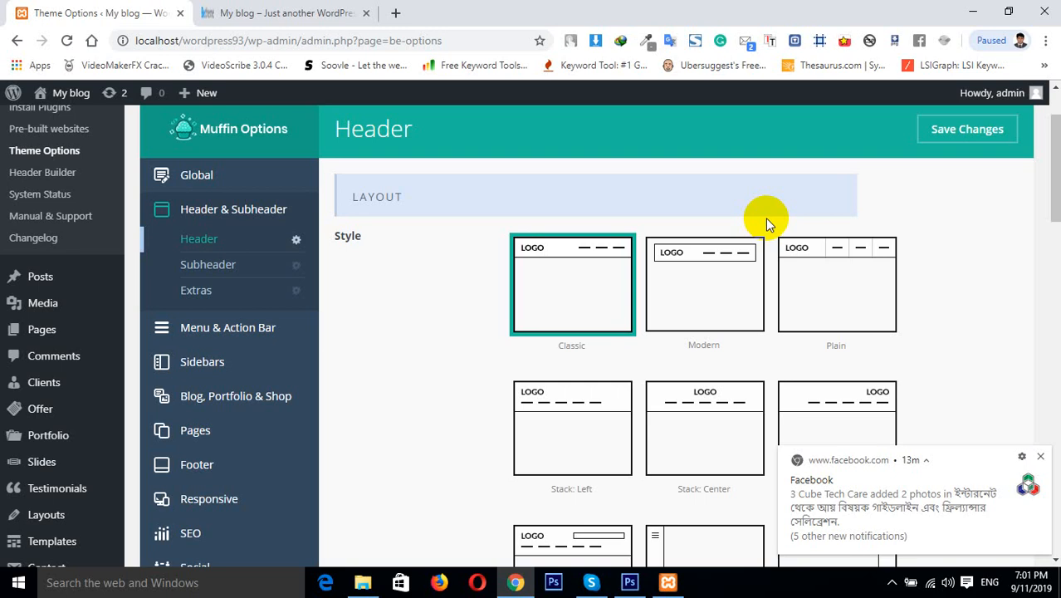
click(1040, 455)
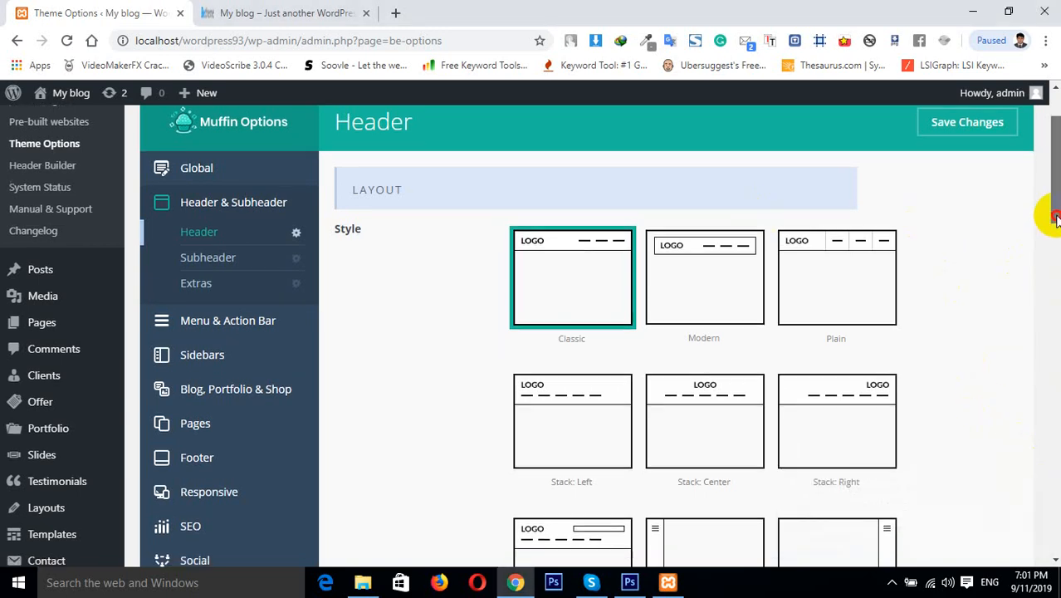
mouse_move(1052, 208)
mouse_down()
mouse_move(1054, 518)
mouse_move(1054, 208)
mouse_up()
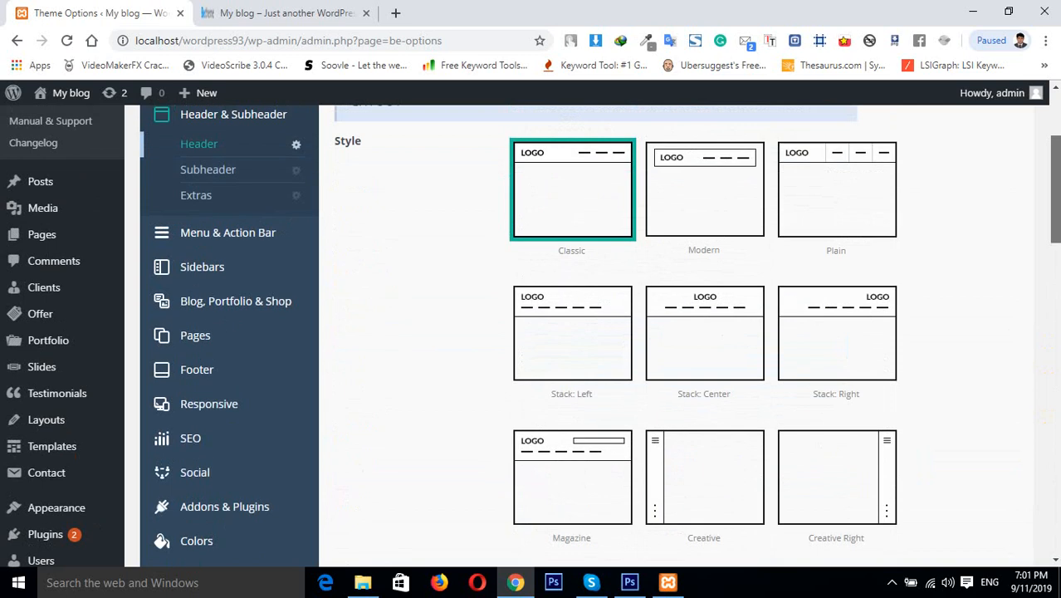
click(239, 171)
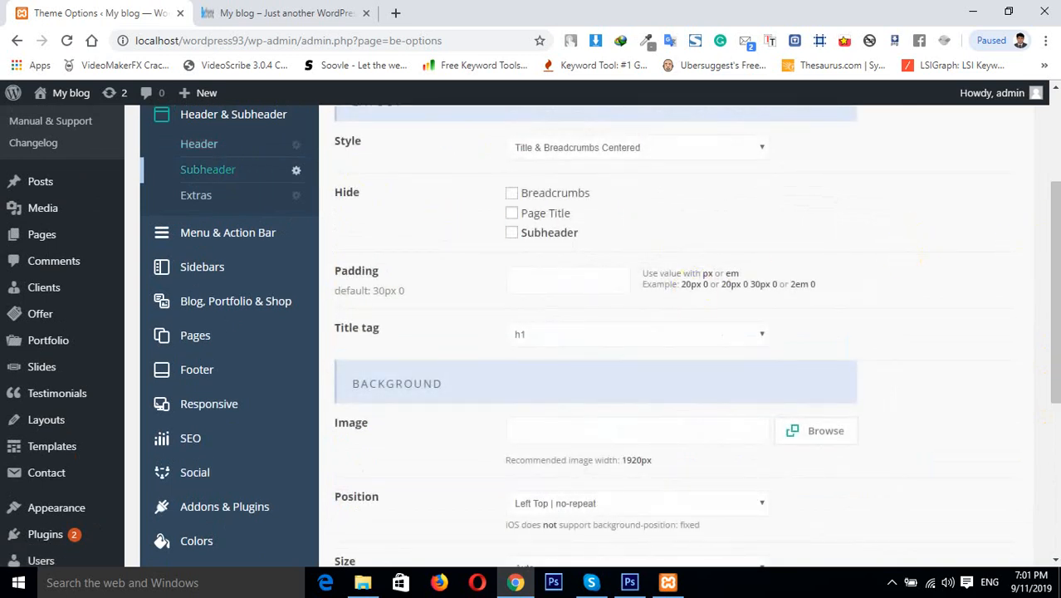
drag(1048, 274, 1054, 214)
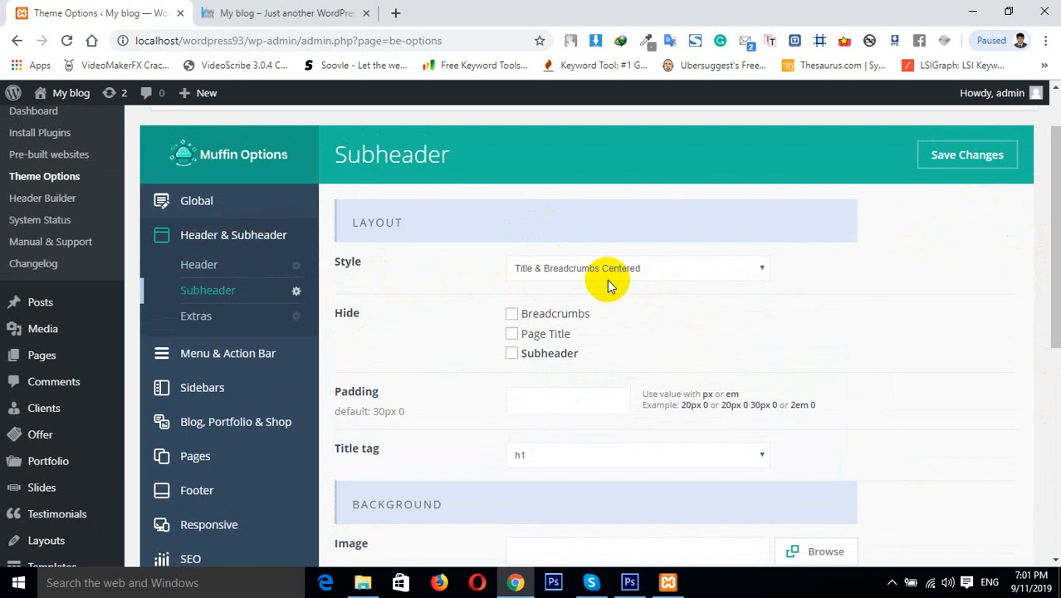
click(265, 10)
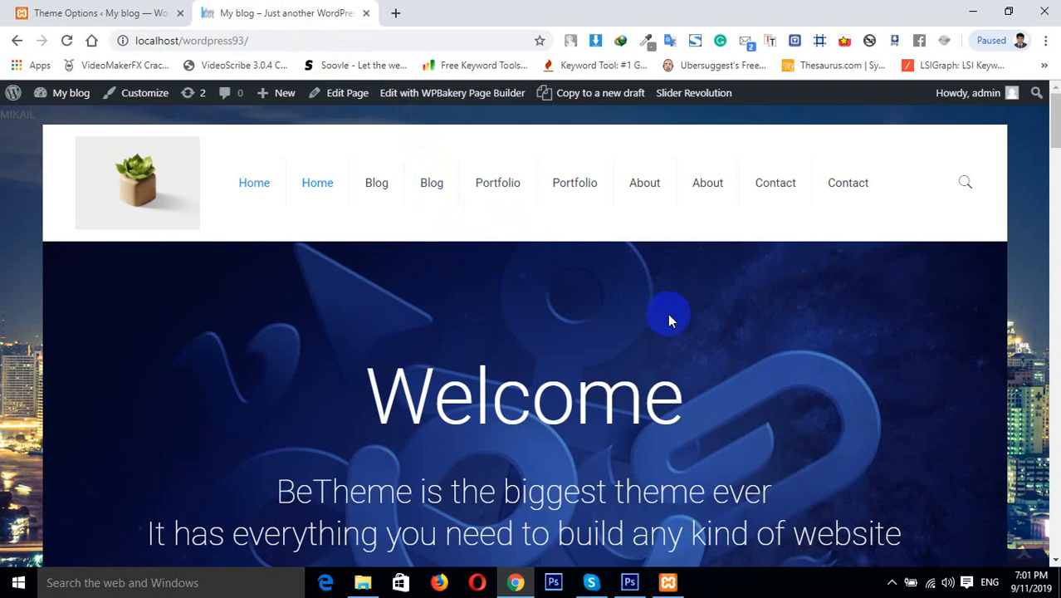
Open the About page from the site menu and examine its subheader title and breadcrumbs
click(649, 202)
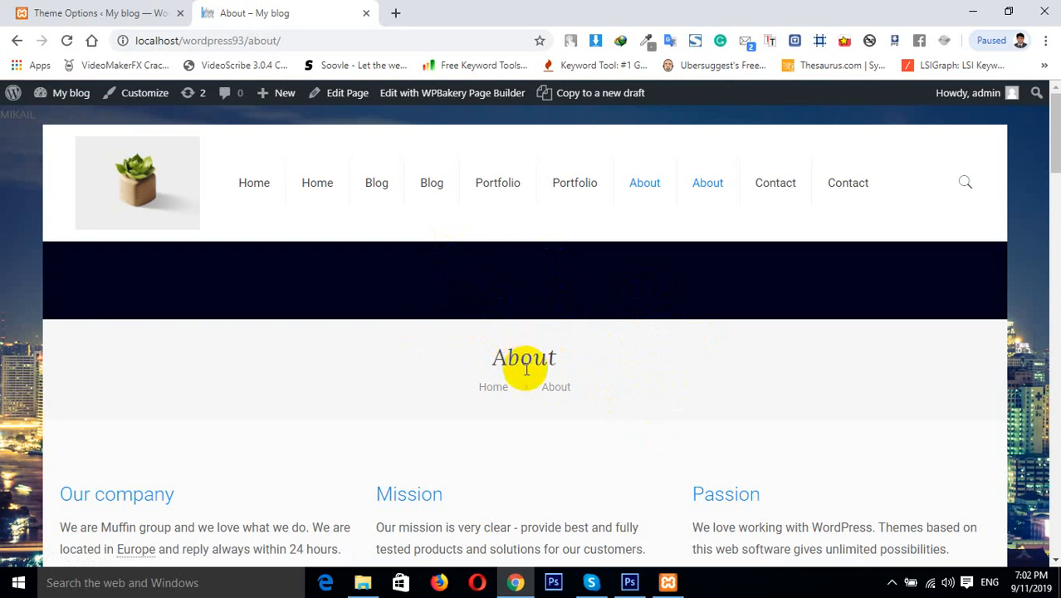
click(495, 361)
drag(495, 361, 572, 366)
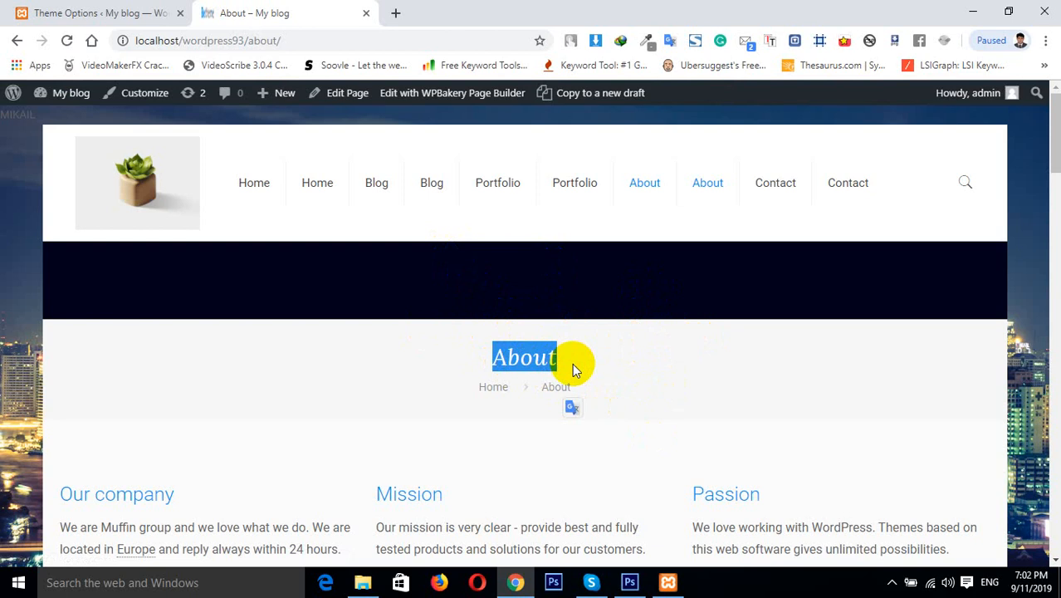
click(463, 386)
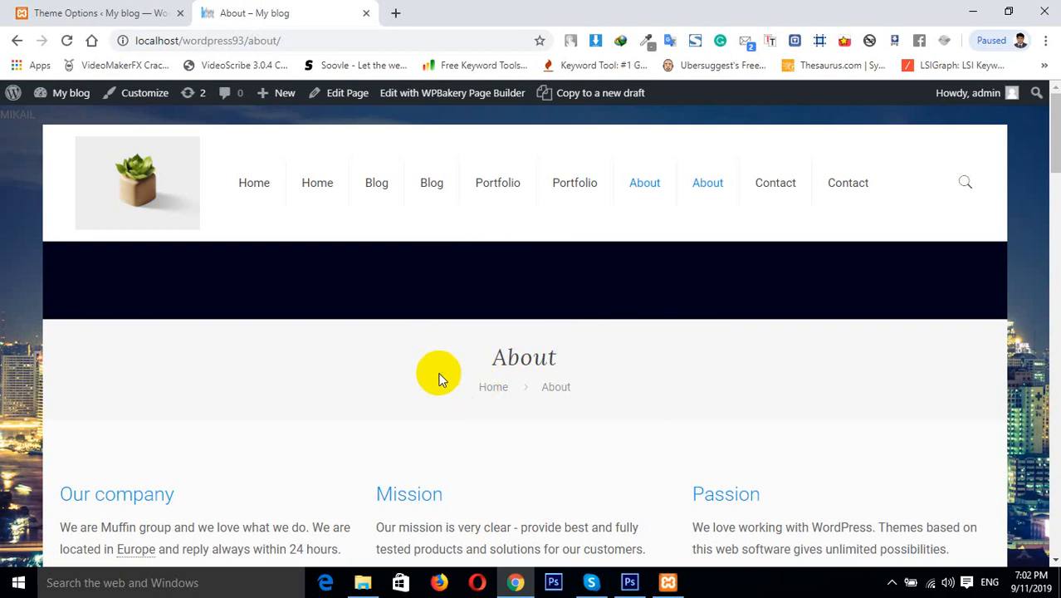
Return to Muffin Options and review the Subheader Style choices without changing them
click(100, 12)
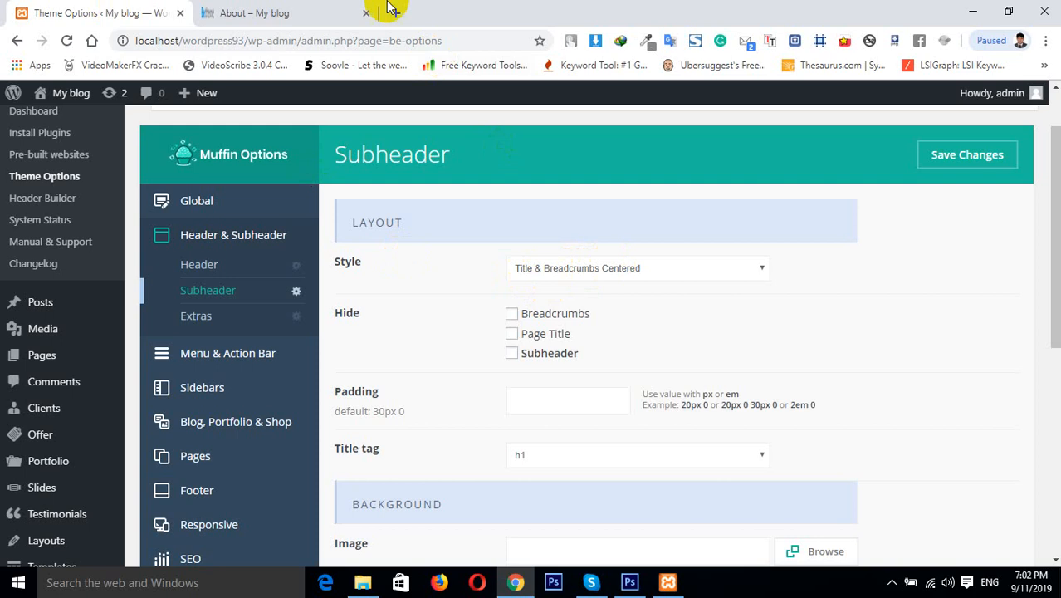
click(332, 13)
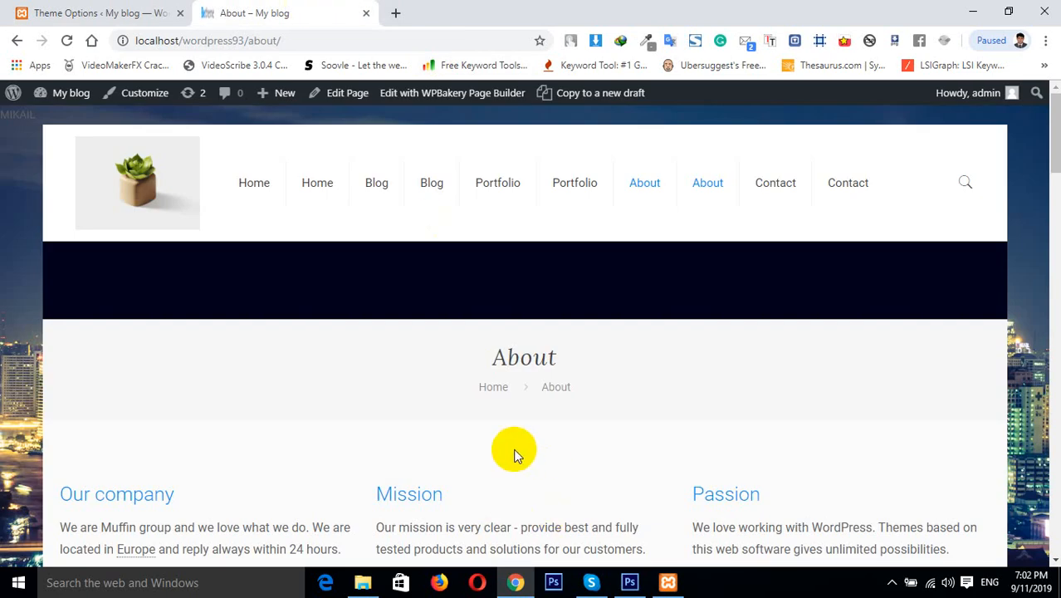
click(87, 12)
click(578, 268)
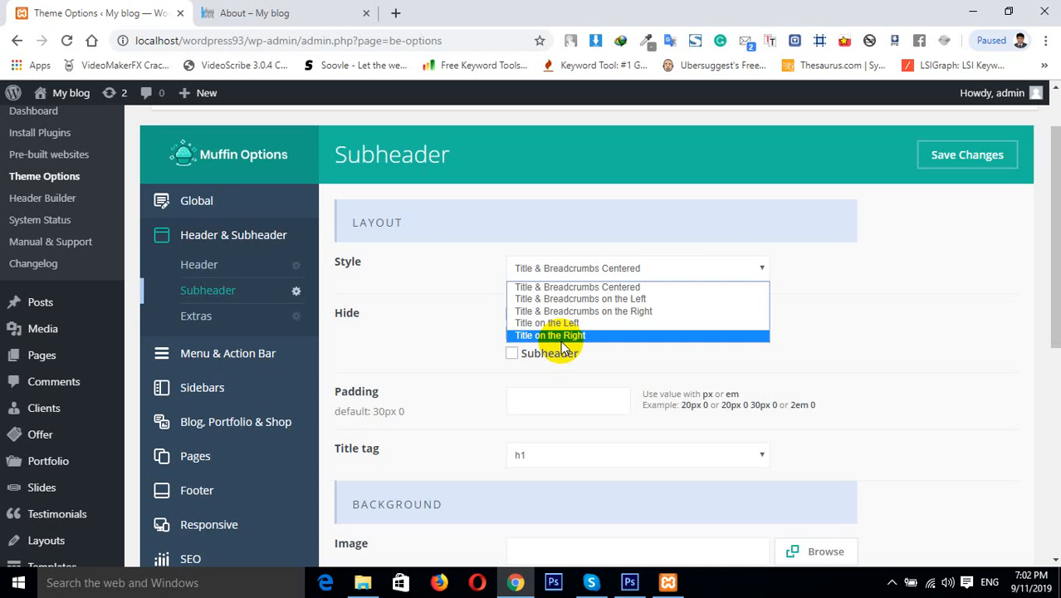
click(867, 345)
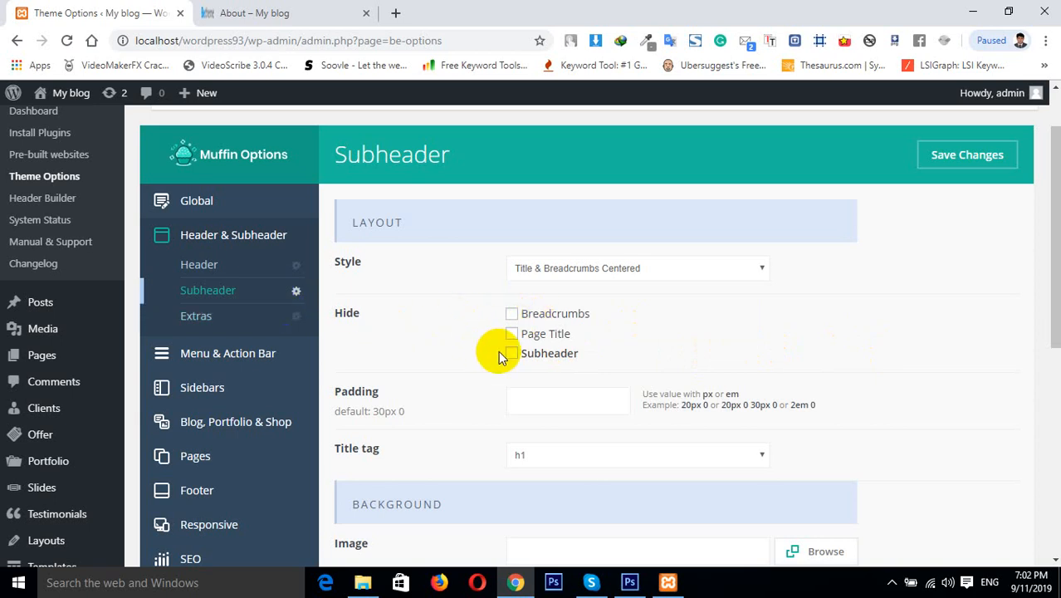
Tick the Subheader option to hide Breadcrumbs and compare it with the About page's breadcrumb trail
click(514, 320)
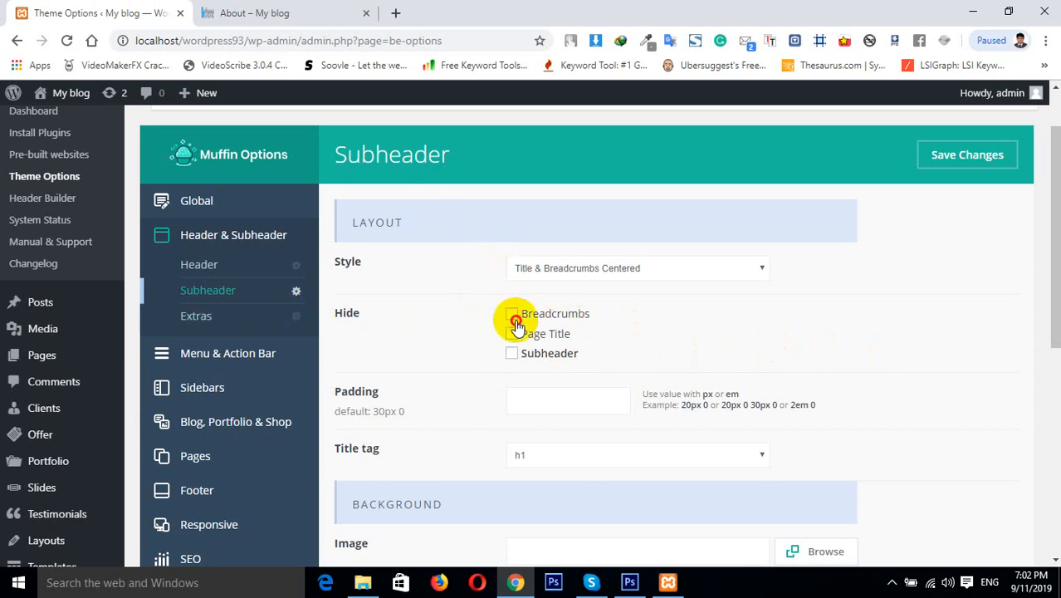
click(270, 11)
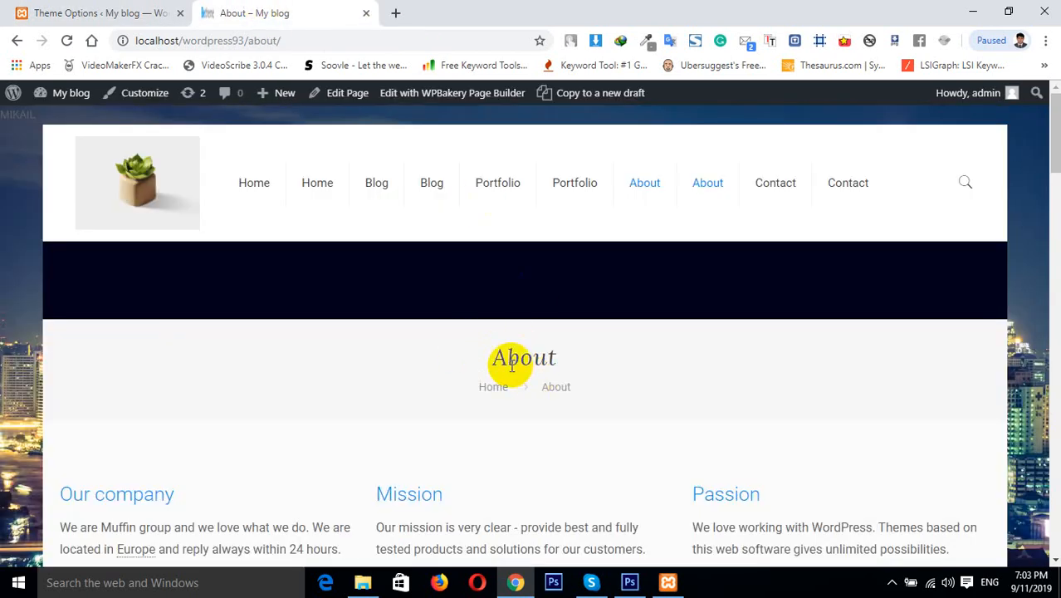
click(96, 12)
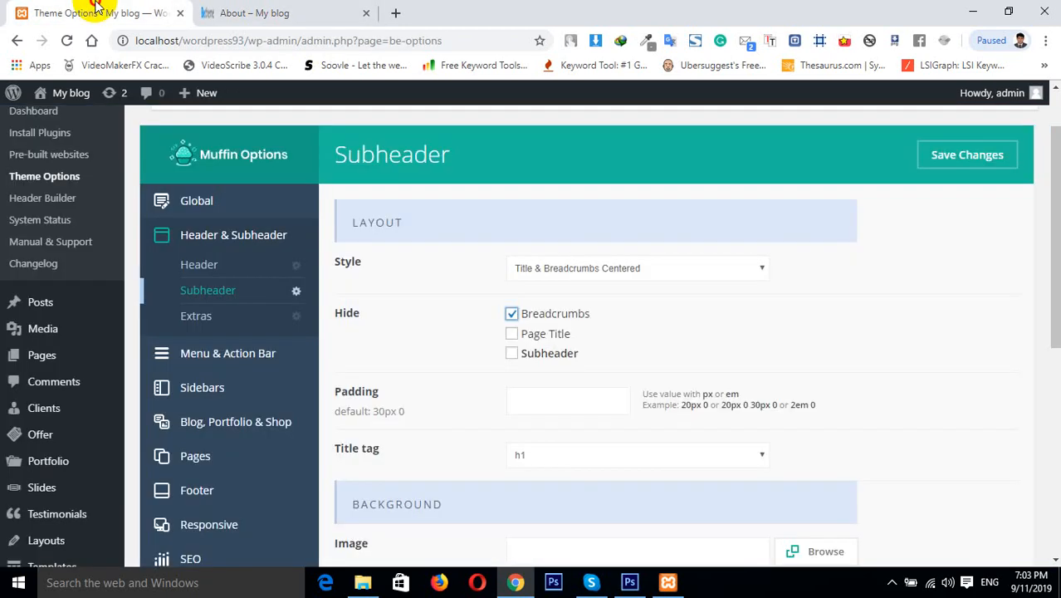
click(284, 8)
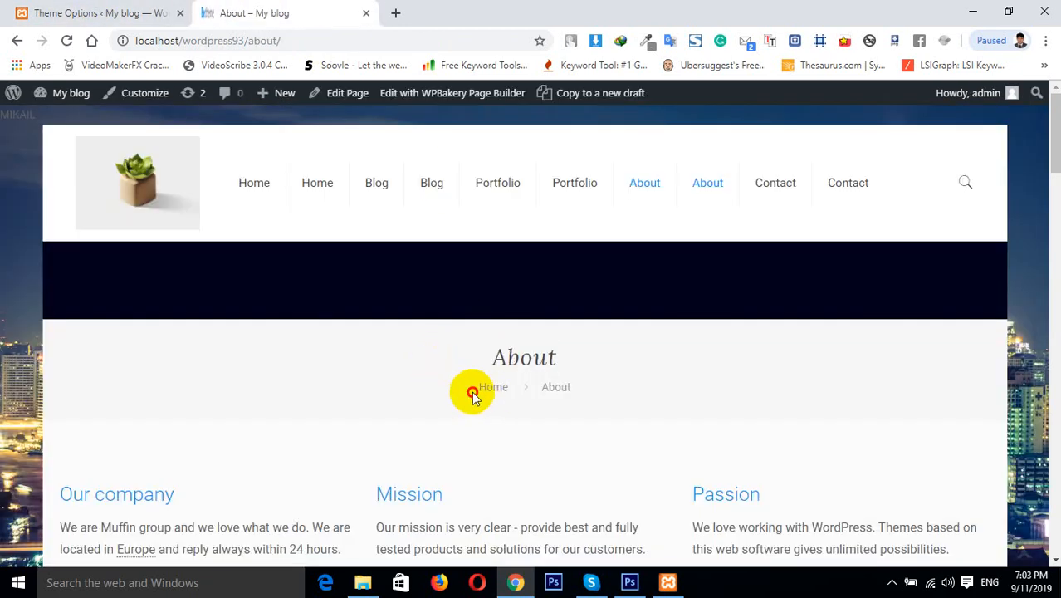
drag(473, 395, 604, 391)
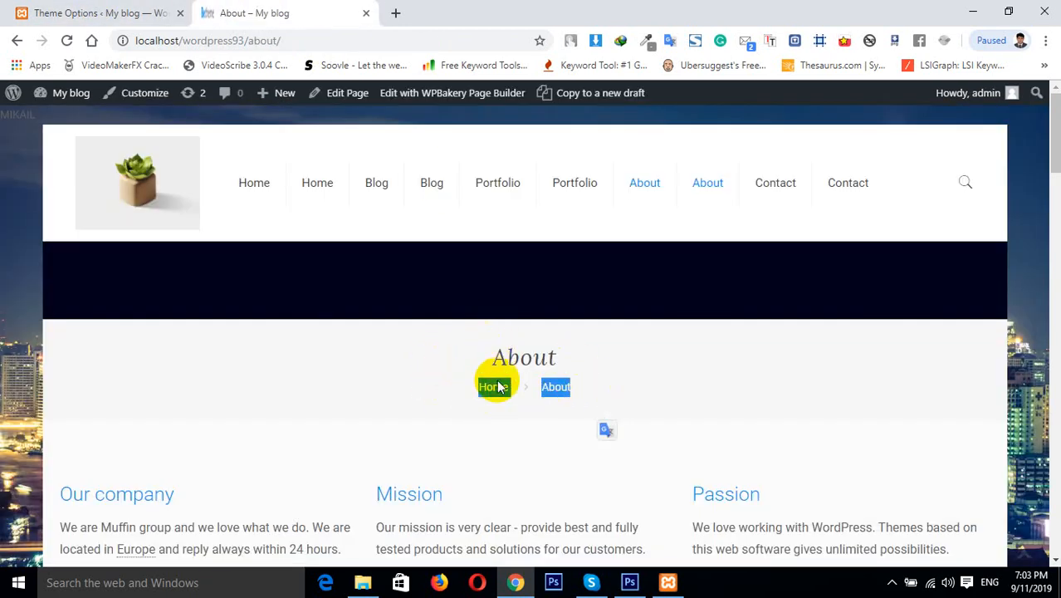
click(58, 10)
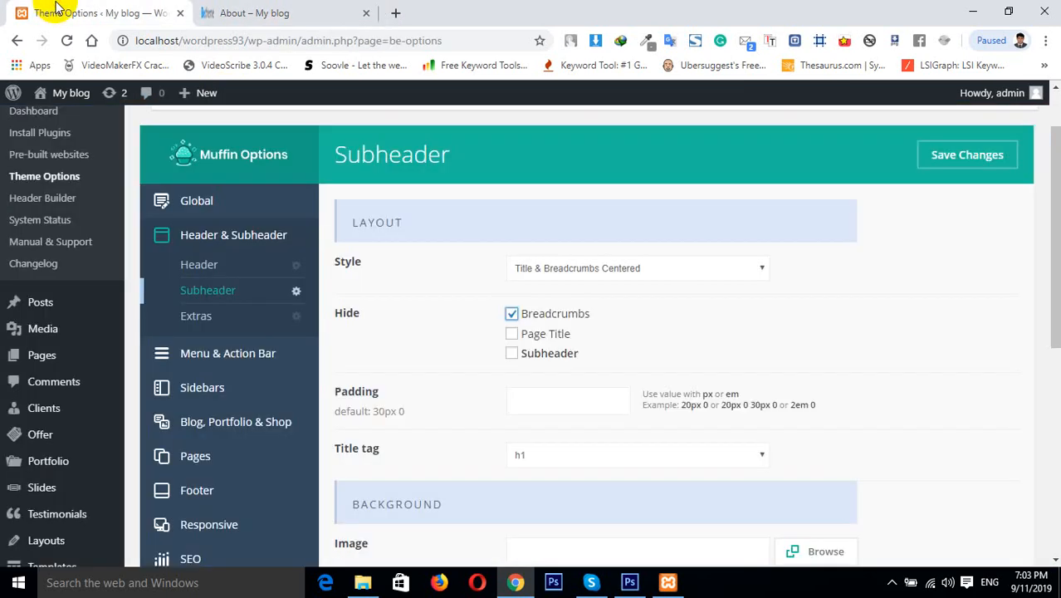
Tick the options to hide the Page Title and the Subheader, checking the About page in between
click(510, 337)
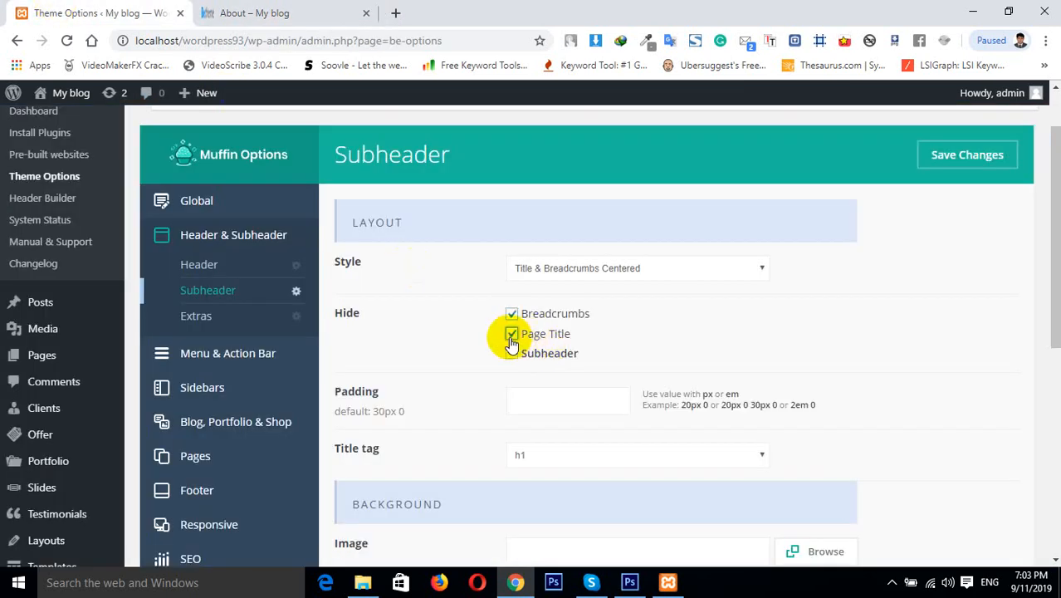
click(256, 13)
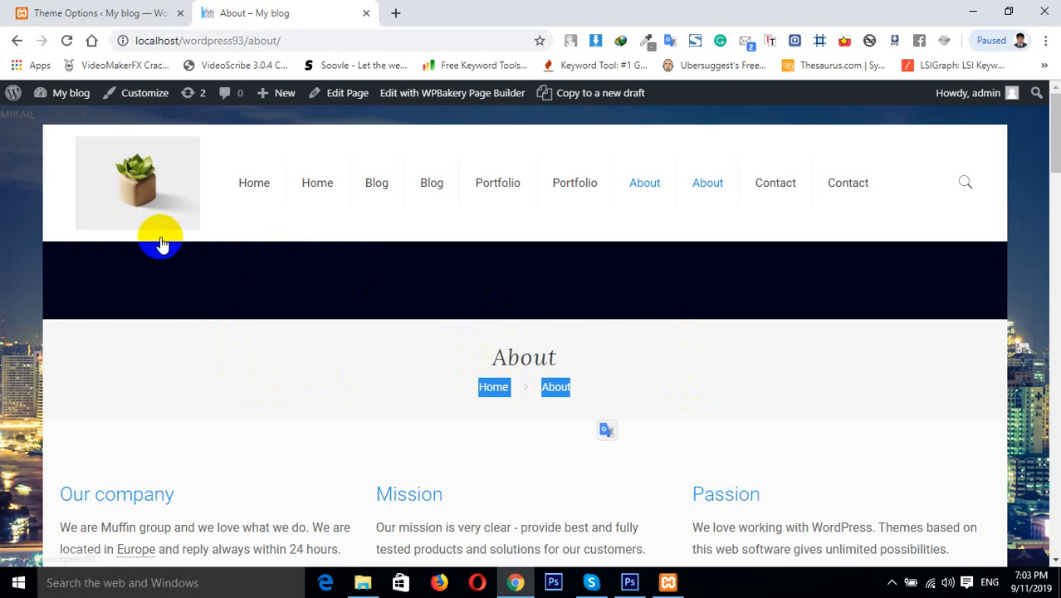
click(42, 13)
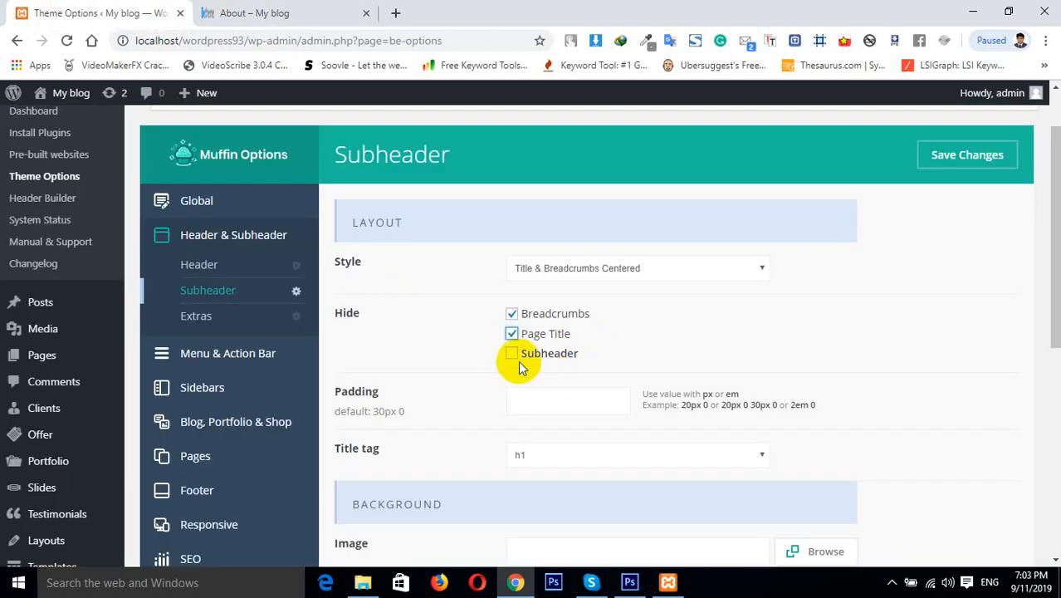
click(514, 358)
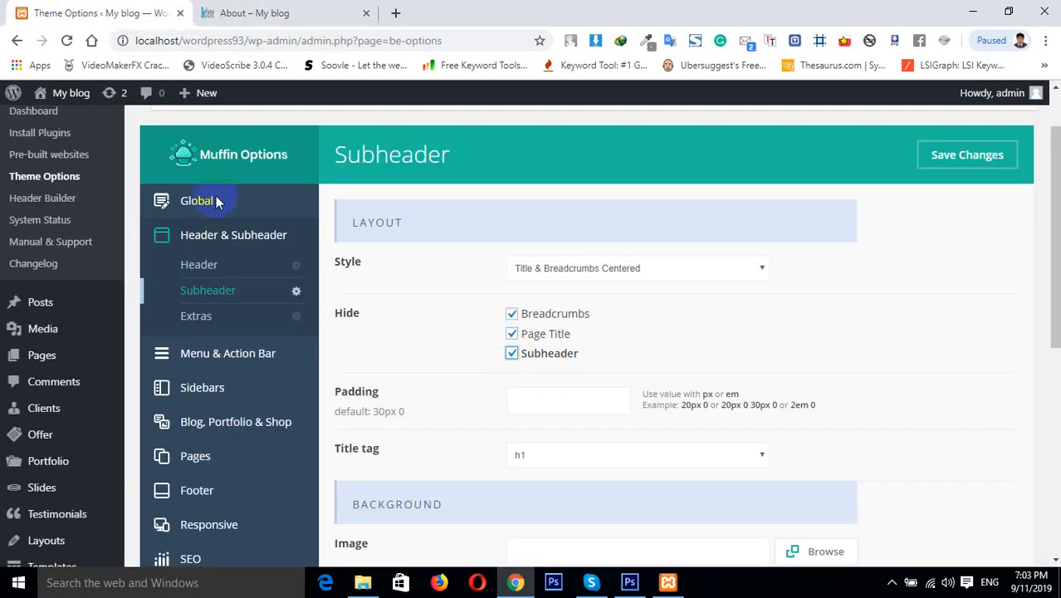
click(268, 11)
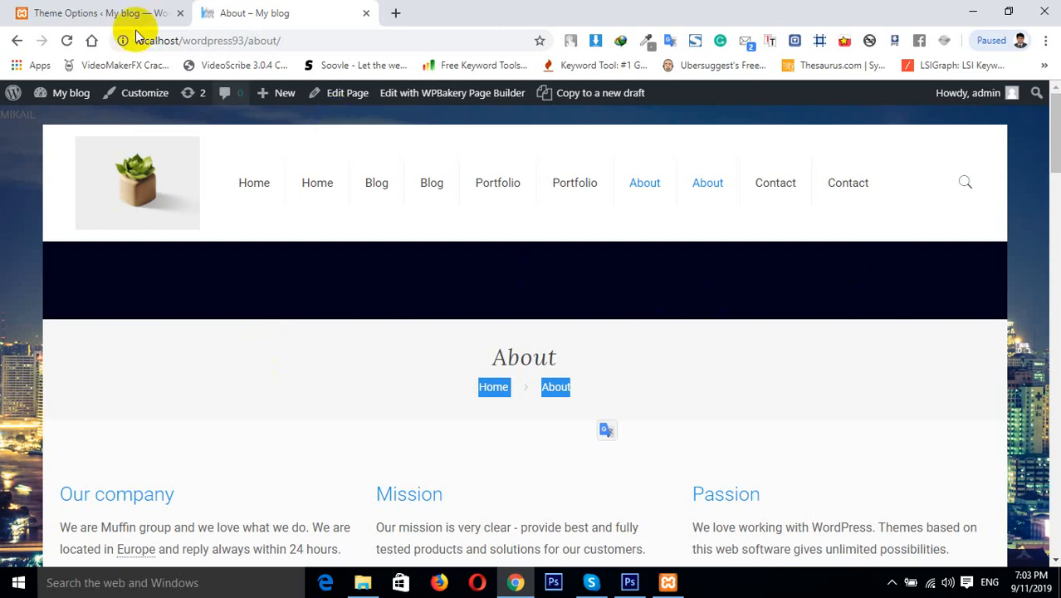
click(91, 13)
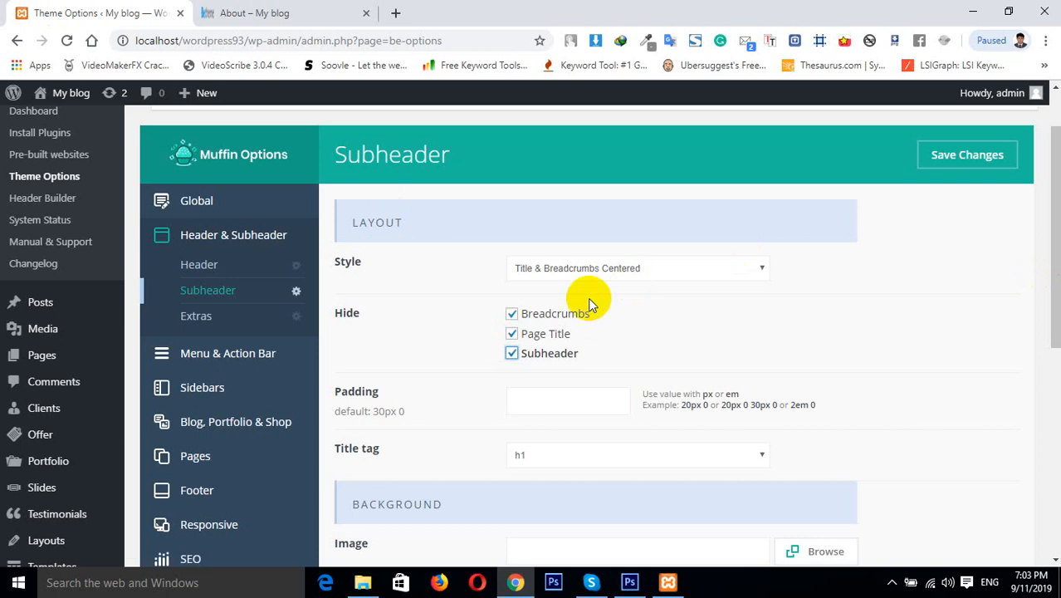
Review the Header section's Minimalist options, then return to the Subheader settings
click(218, 276)
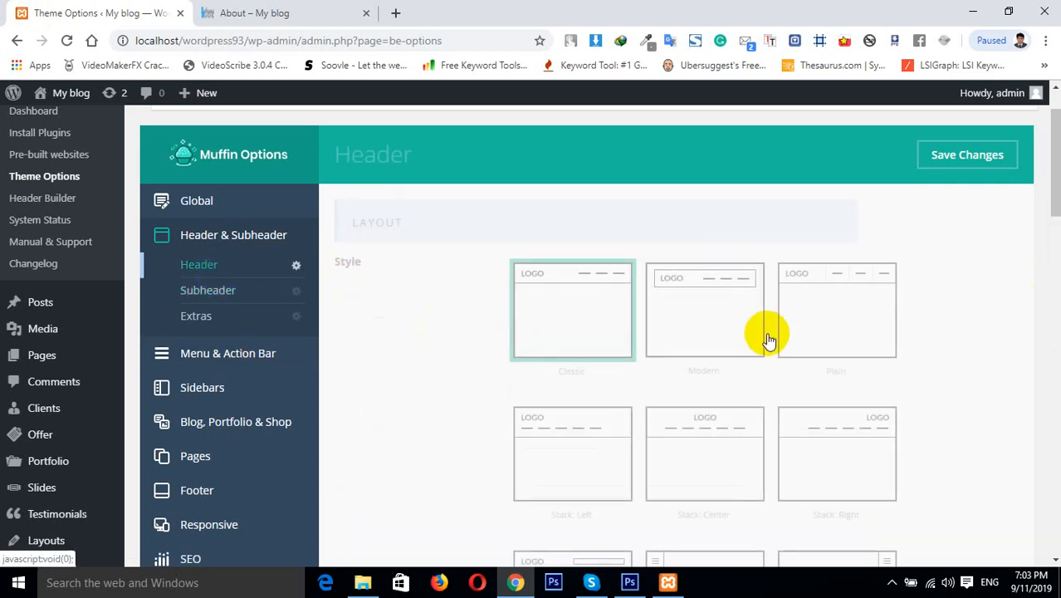
scroll(1035, 190, down, 15)
mouse_move(1056, 440)
mouse_down()
mouse_move(1056, 489)
mouse_move(1056, 438)
mouse_up()
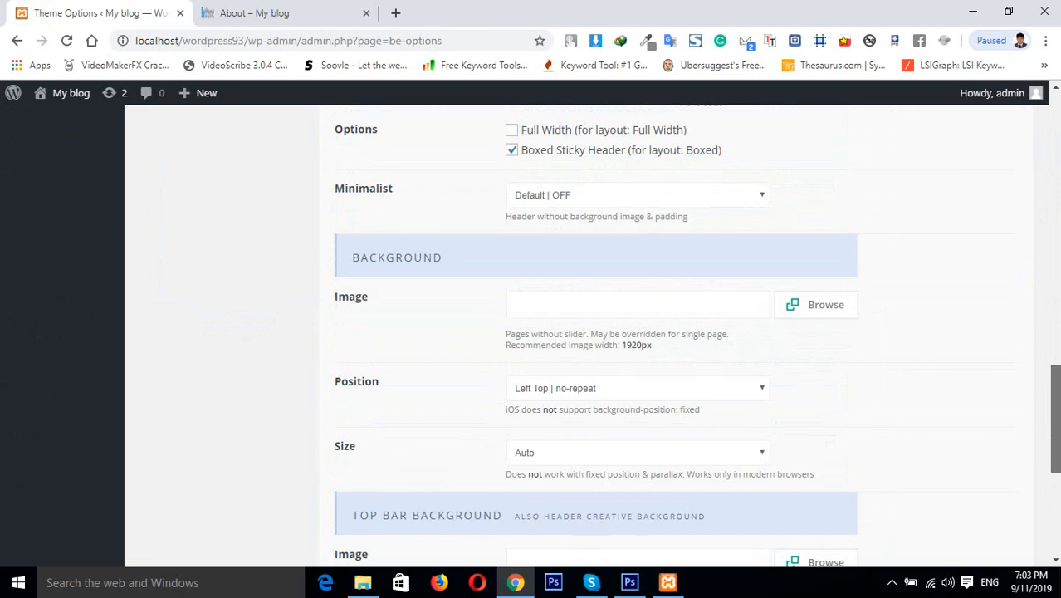
click(544, 198)
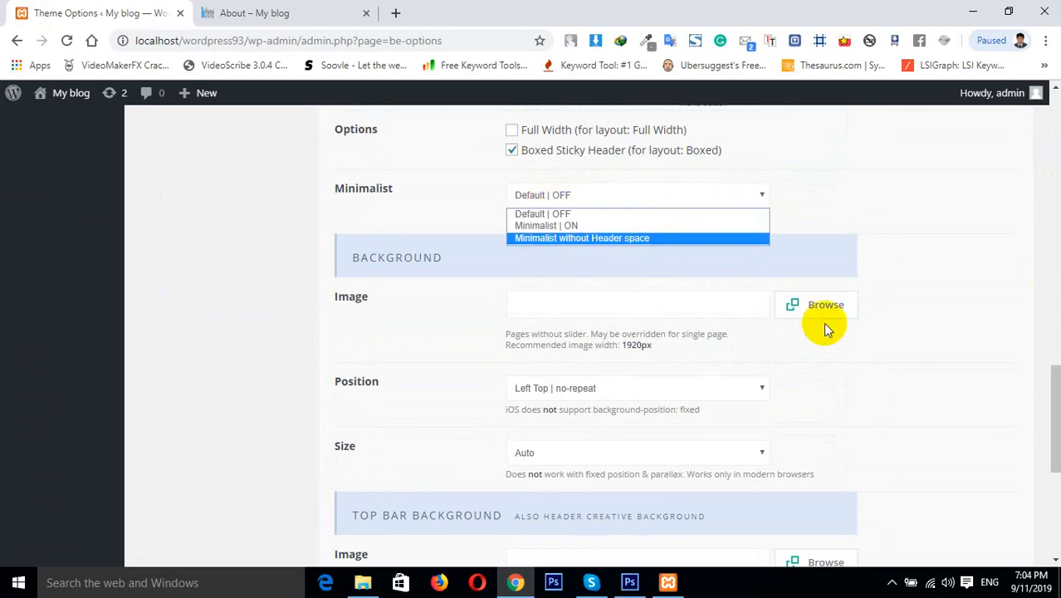
click(1060, 330)
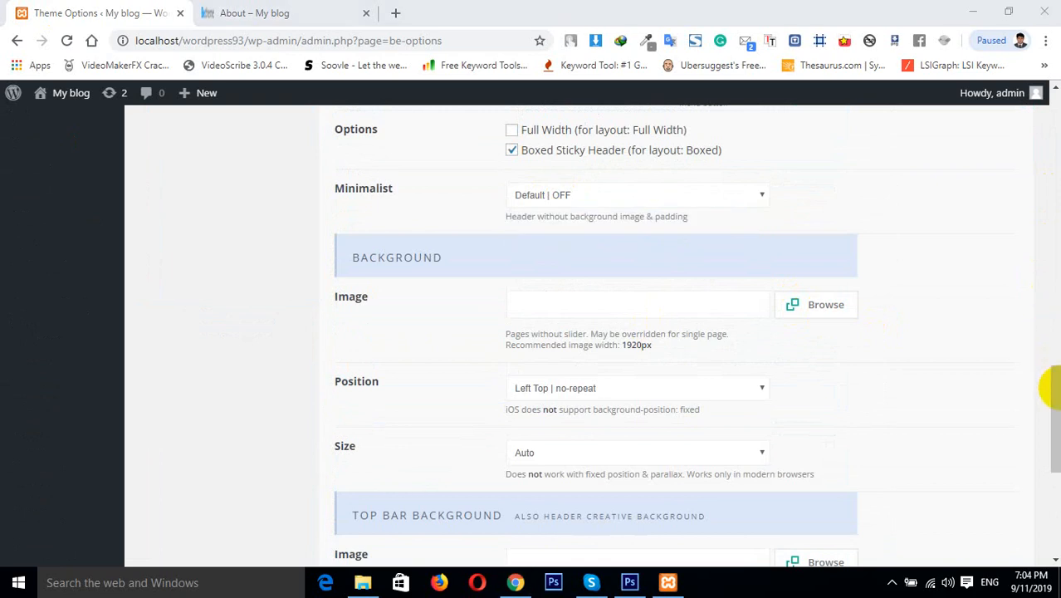
drag(1055, 220, 1052, 158)
click(199, 232)
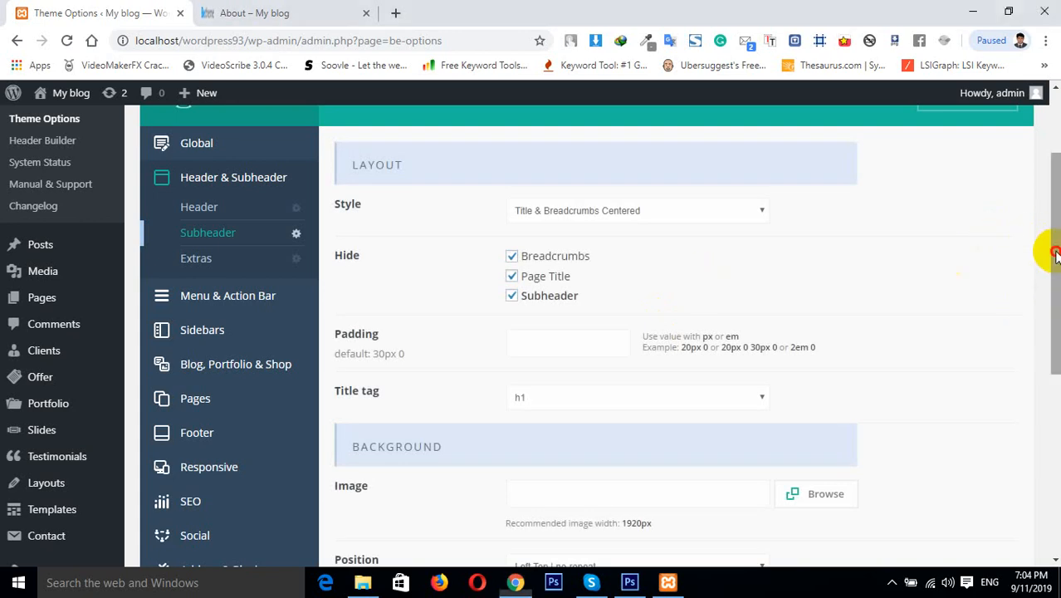
scroll(1049, 253, up, 1)
Save the Muffin Options and reload the About page in the other tab to check it
click(960, 189)
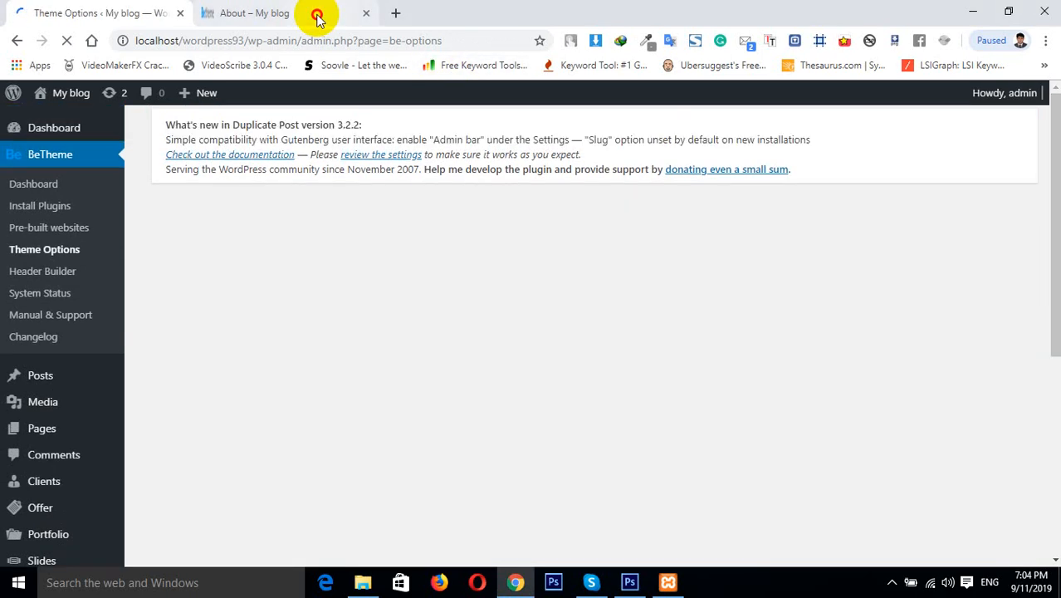
click(315, 14)
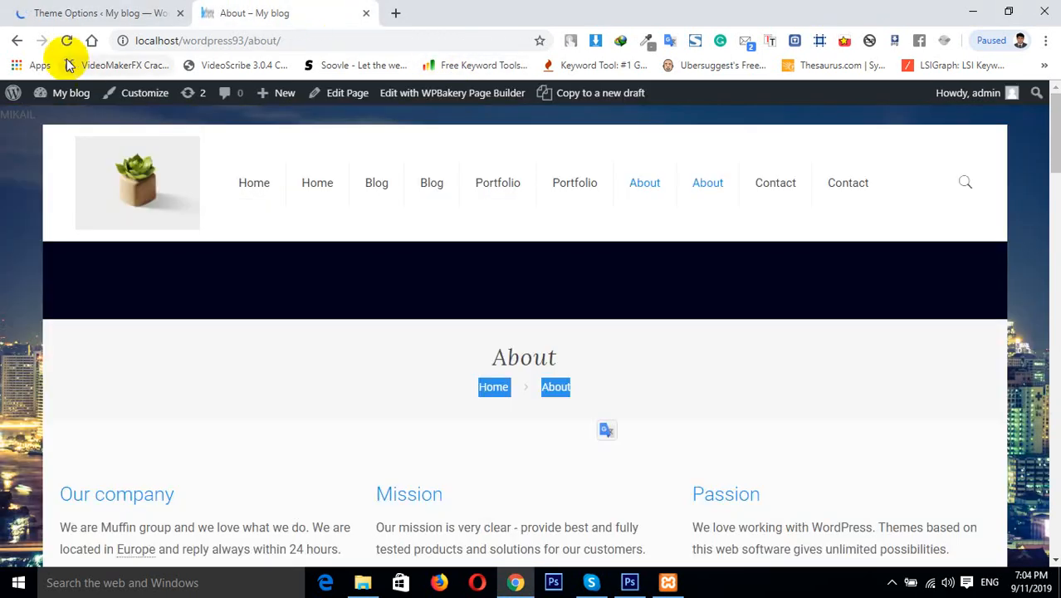
click(66, 40)
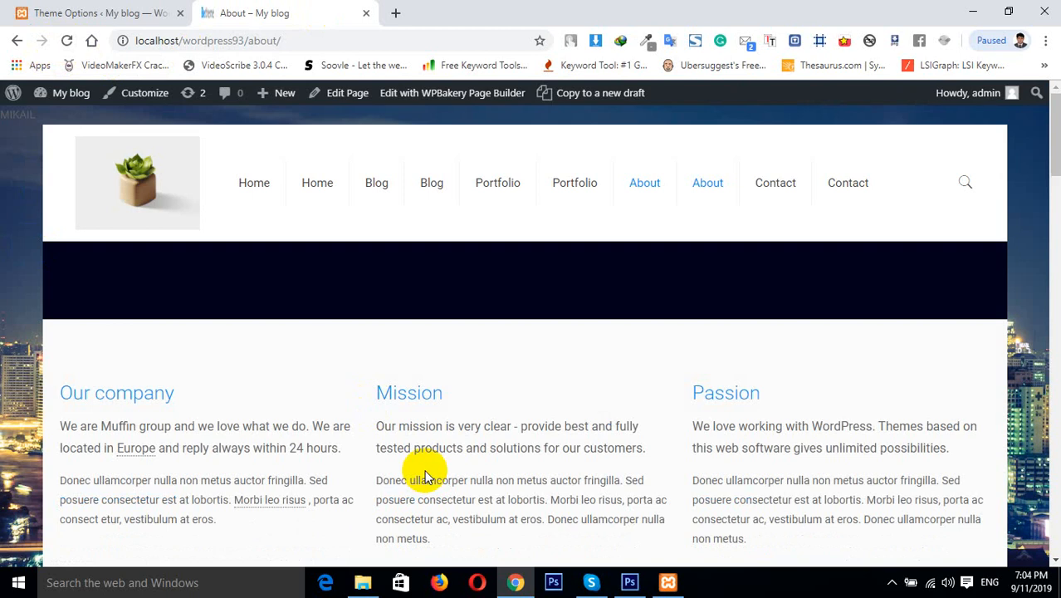
click(112, 11)
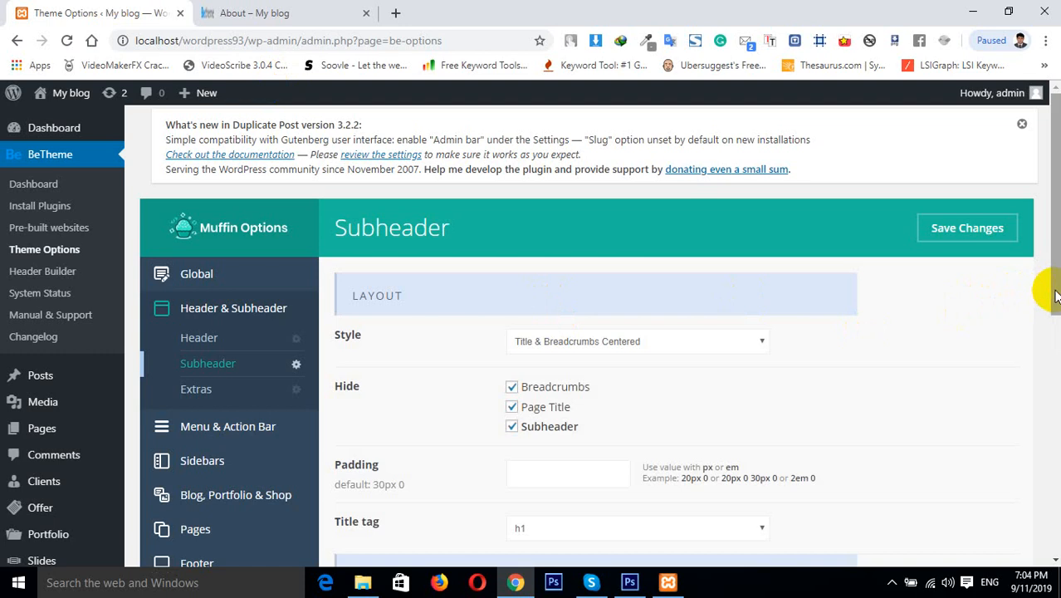
Untick the Breadcrumbs, Page Title and Subheader hide options and save the changes
drag(1054, 289, 1047, 352)
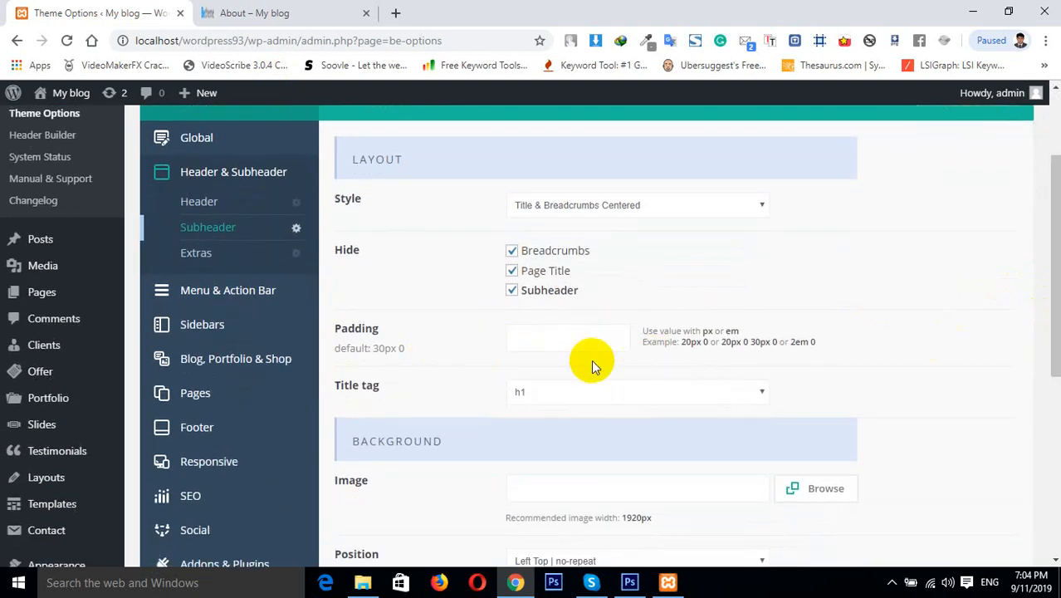
click(512, 250)
click(512, 270)
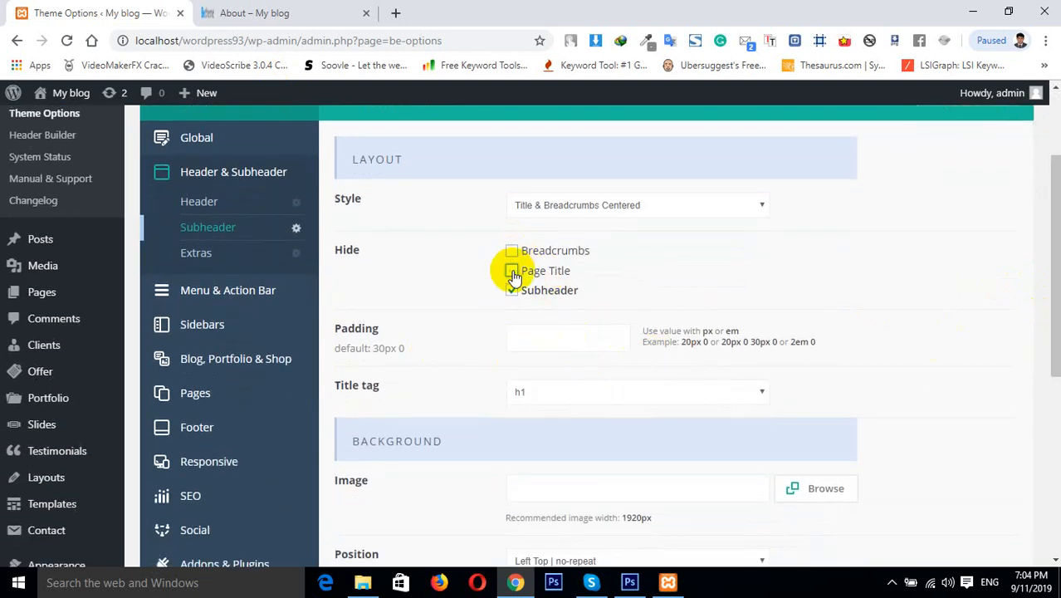
click(513, 290)
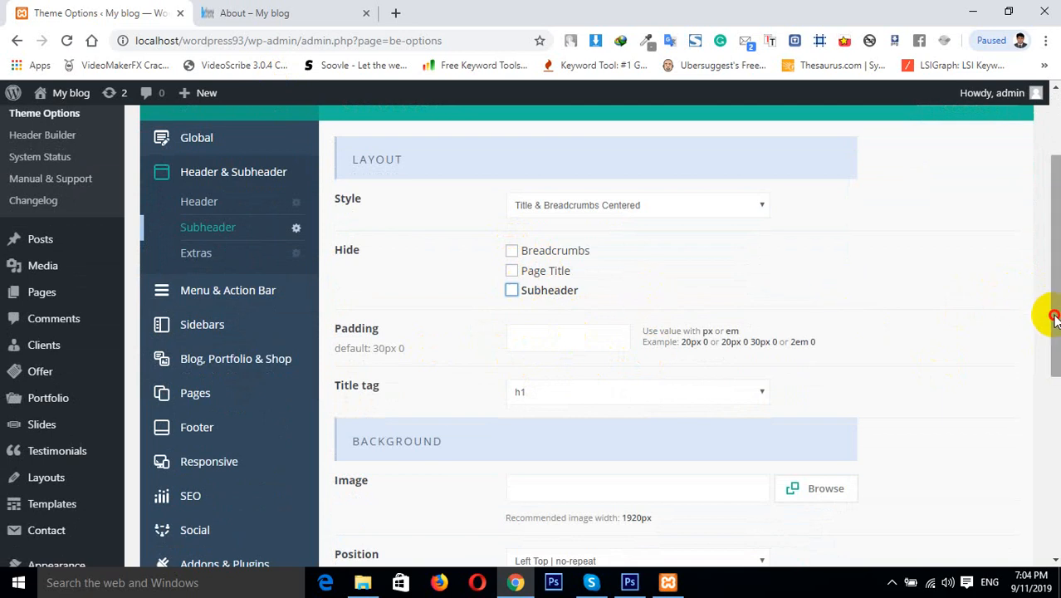
drag(1050, 310, 1049, 230)
click(971, 234)
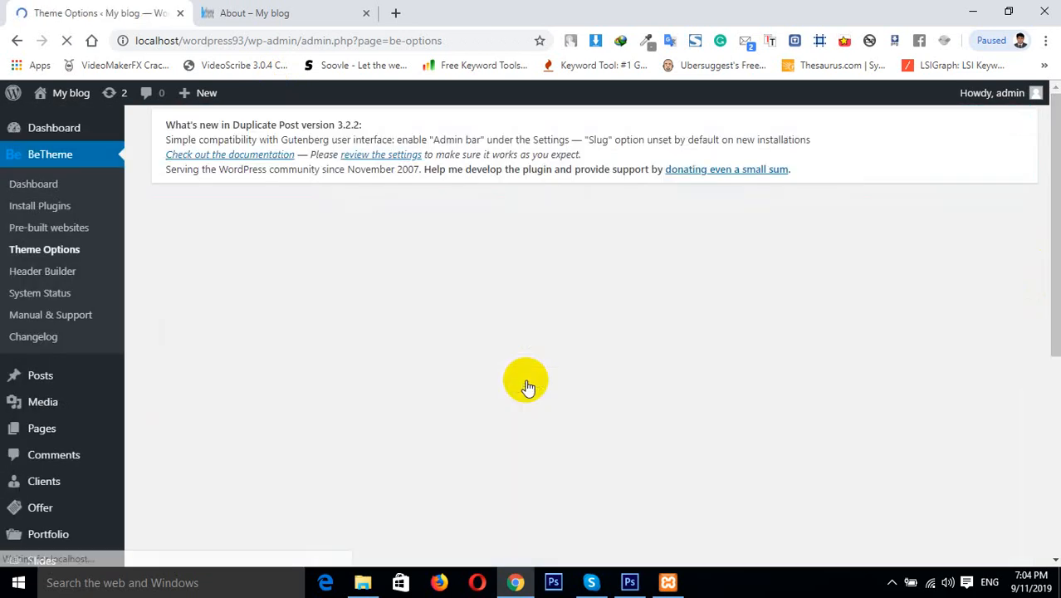
Reload the About page to check the subheader, then return to Muffin Options
click(280, 11)
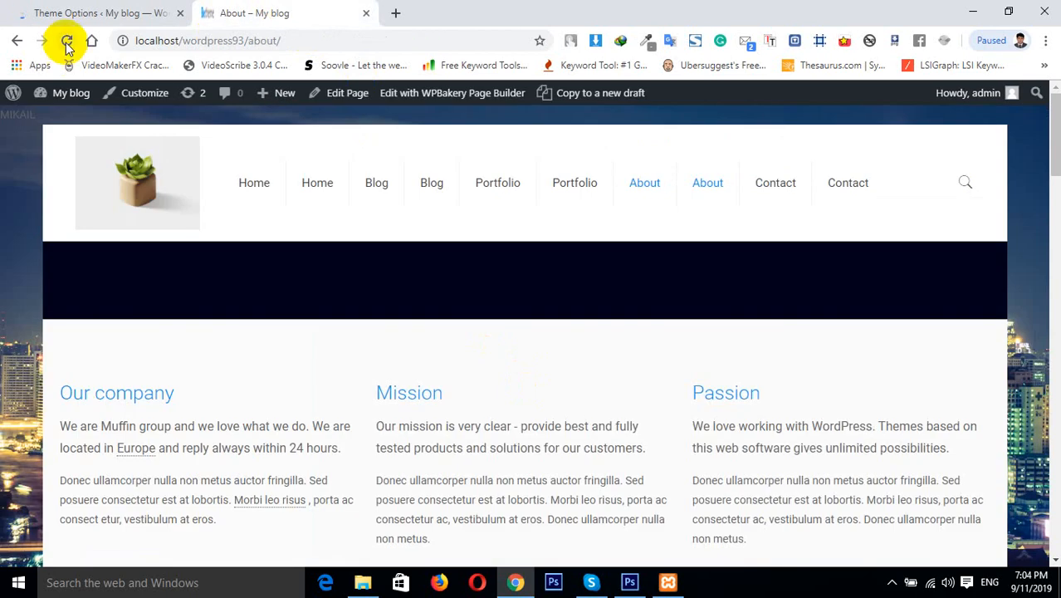
click(67, 40)
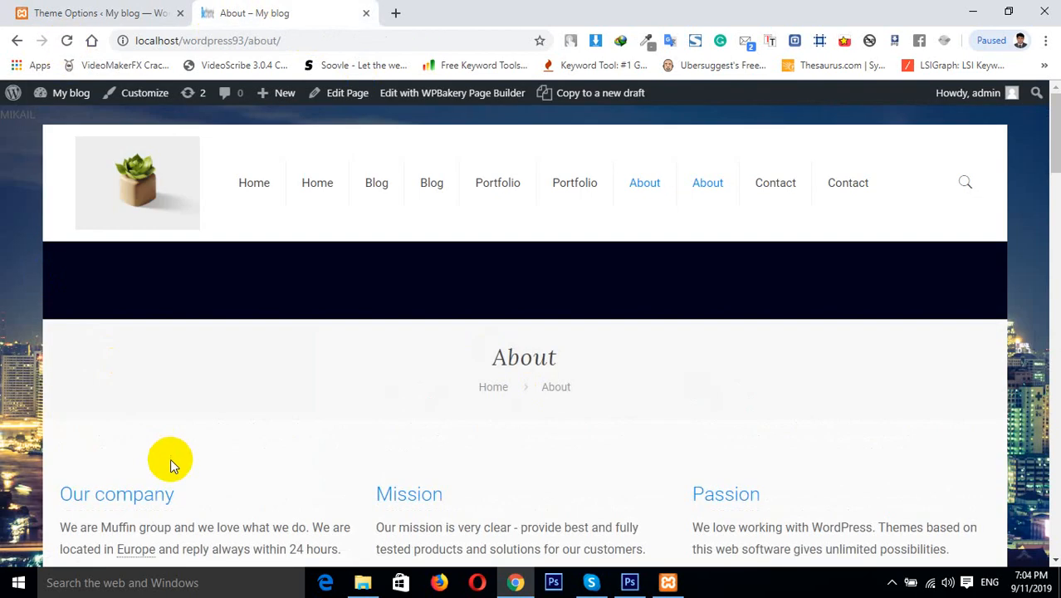
click(75, 12)
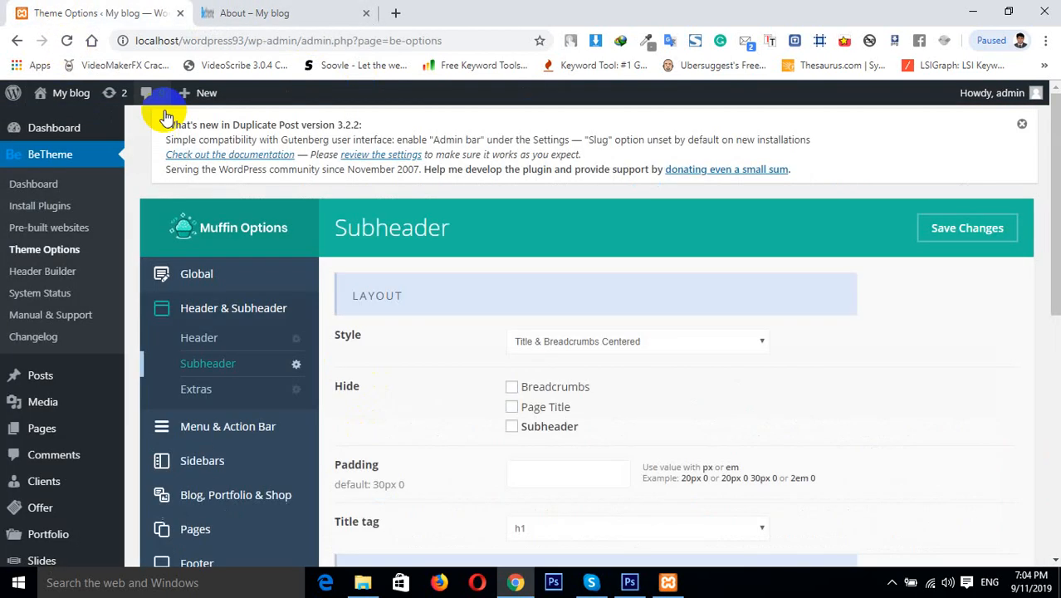
Compare the About page's subheader with the Subheader settings and review the default padding value
click(241, 13)
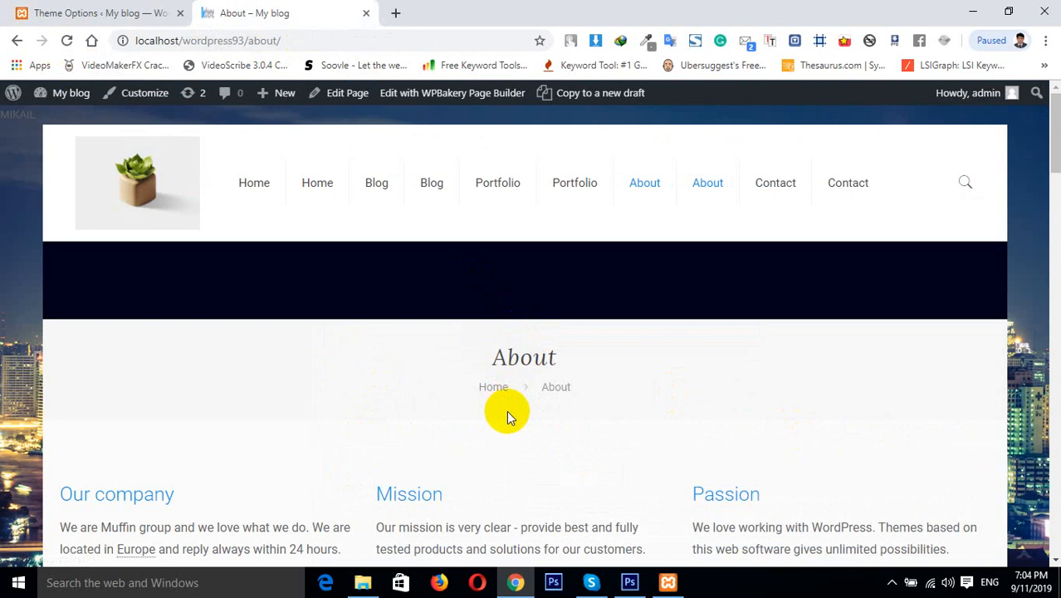
click(73, 12)
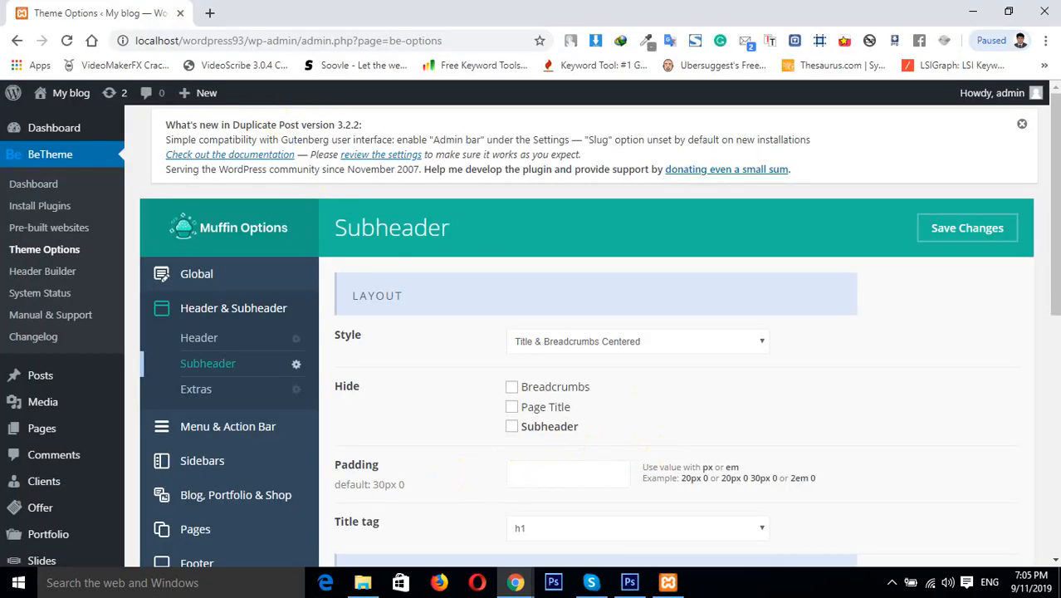
scroll(1042, 274, down, 1)
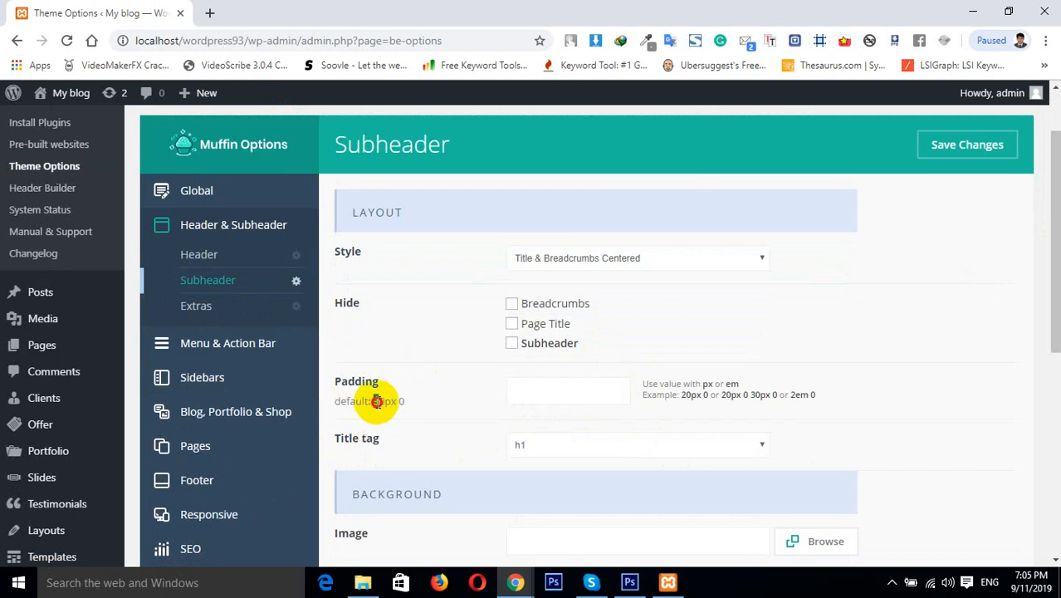
drag(373, 401, 436, 407)
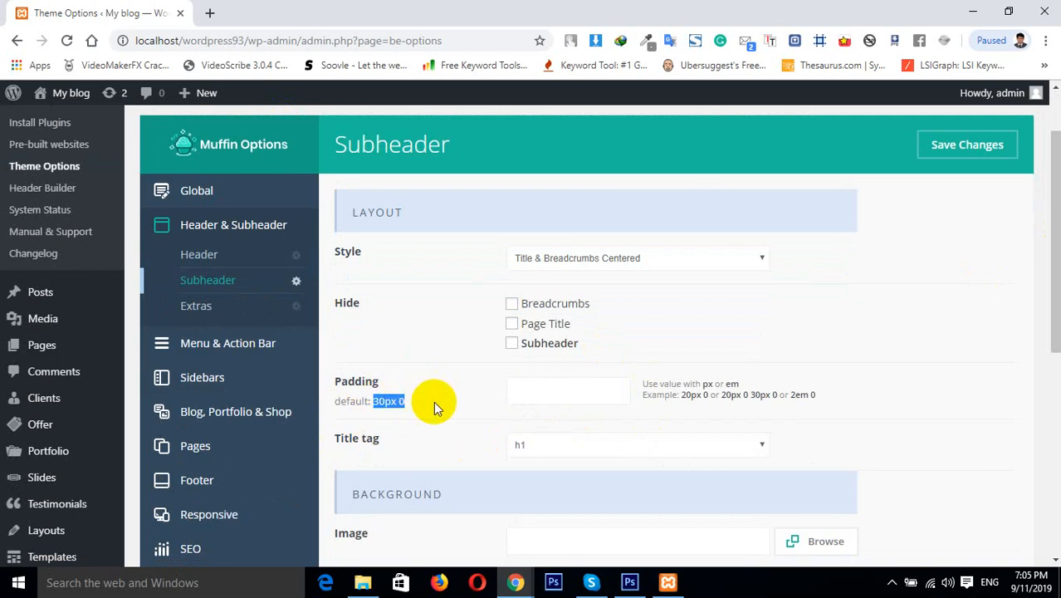
Open the site in a new tab and go to its About page
mouse_move(75, 96)
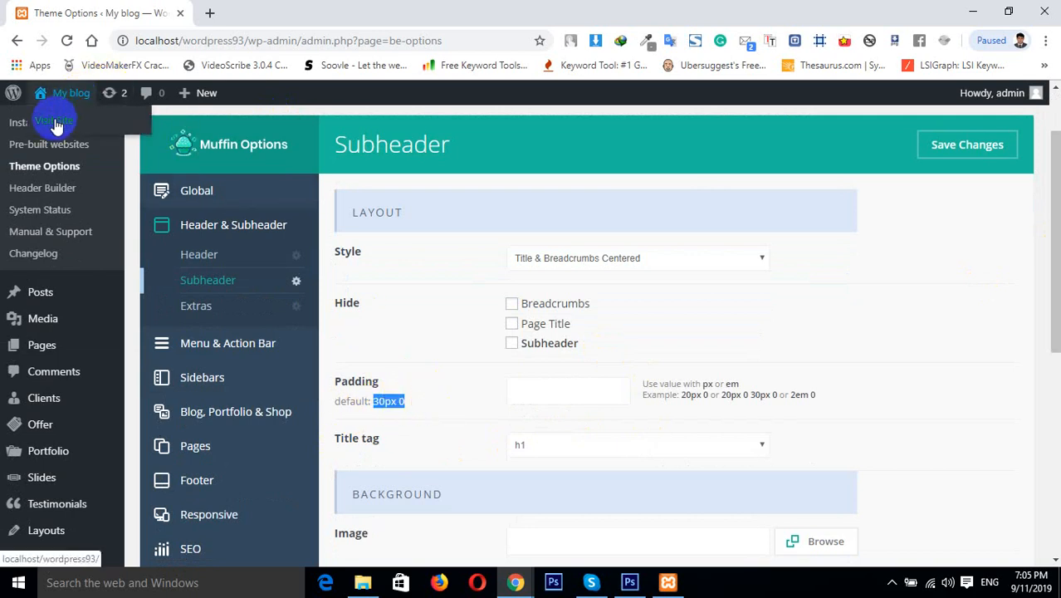
right_click(53, 120)
click(70, 131)
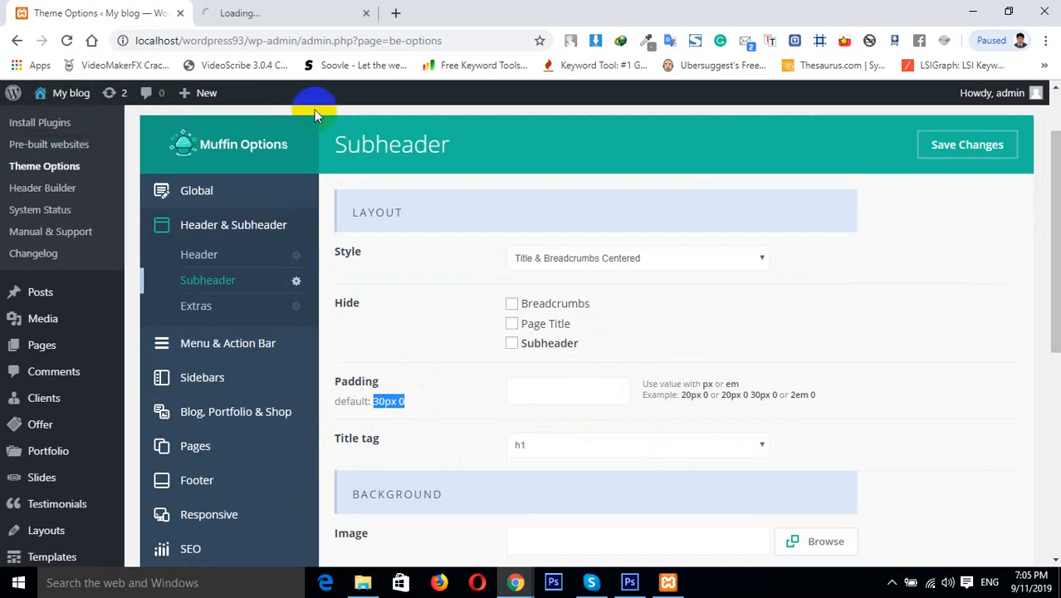
click(269, 10)
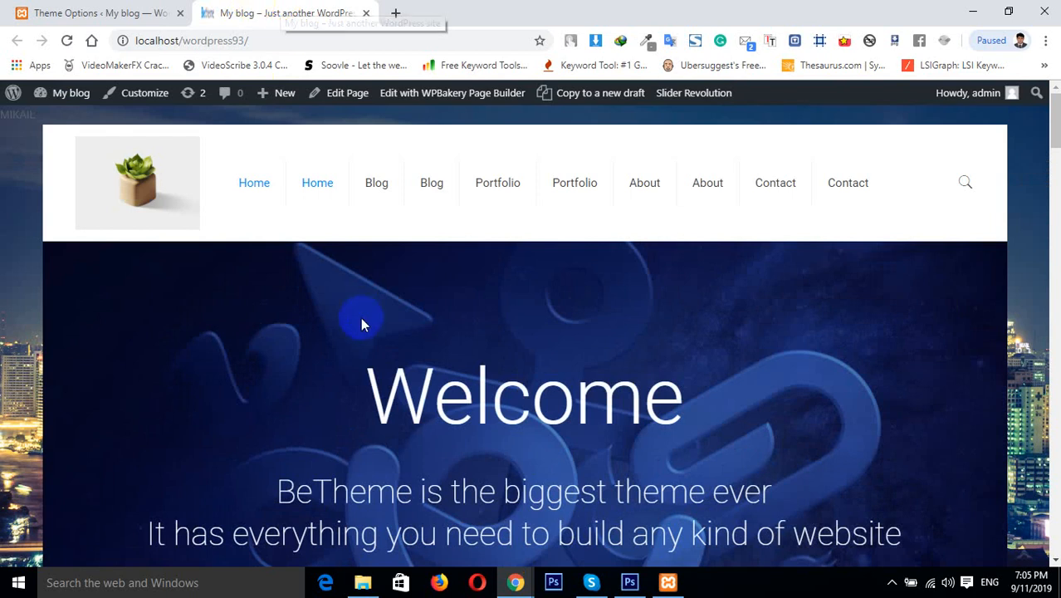
click(651, 173)
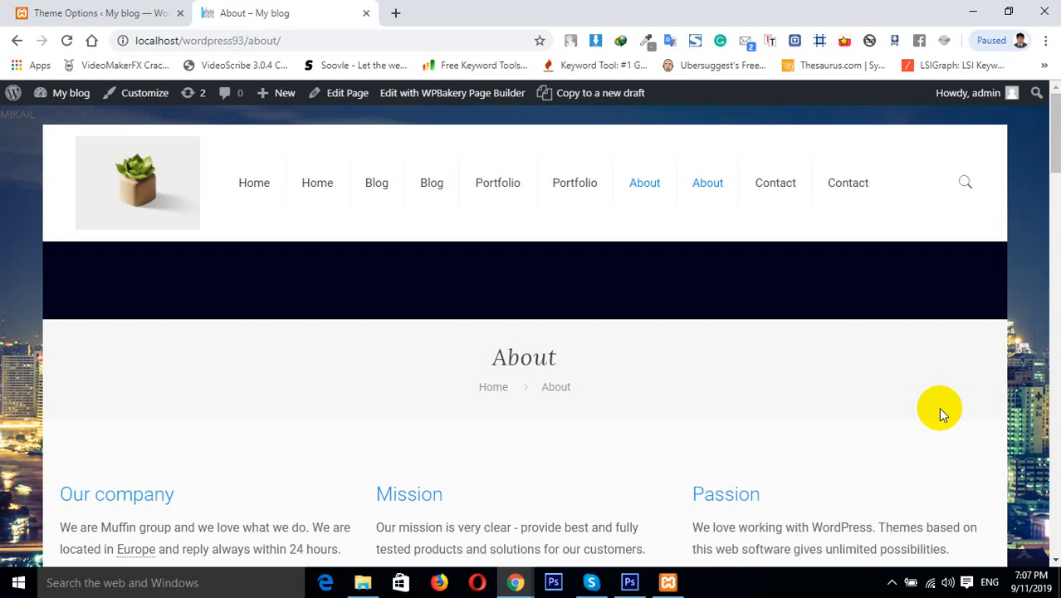
Switch between the Subheader settings and the About page to compare the subheader
click(123, 10)
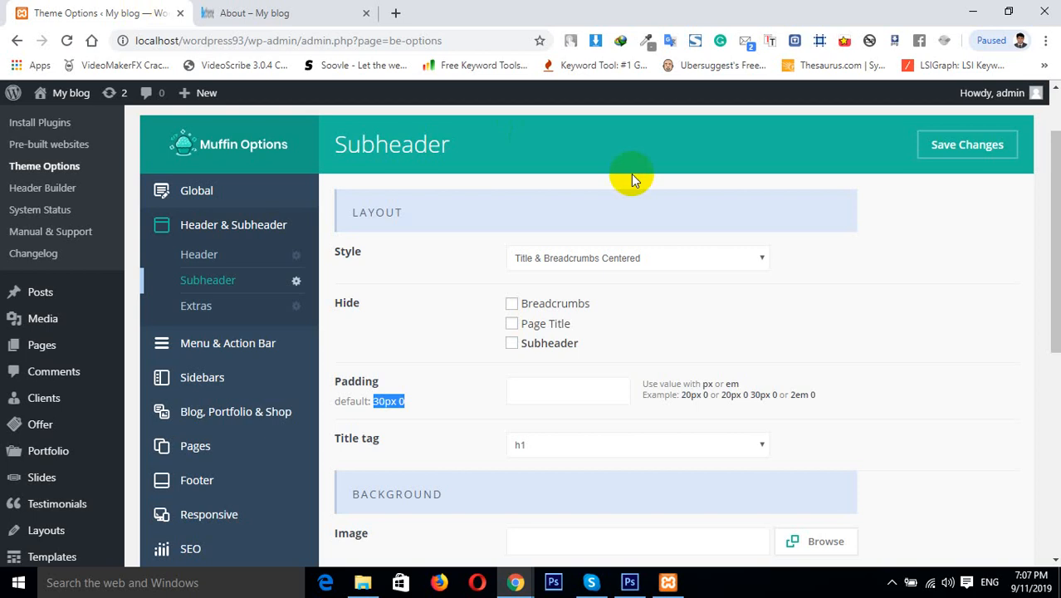
scroll(1038, 249, down, 1)
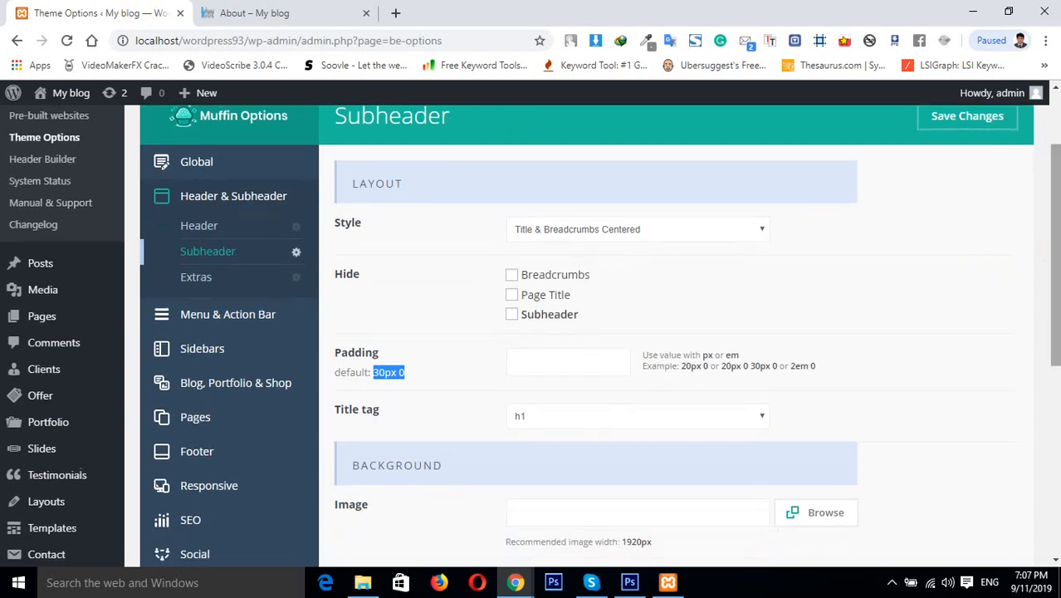
click(285, 12)
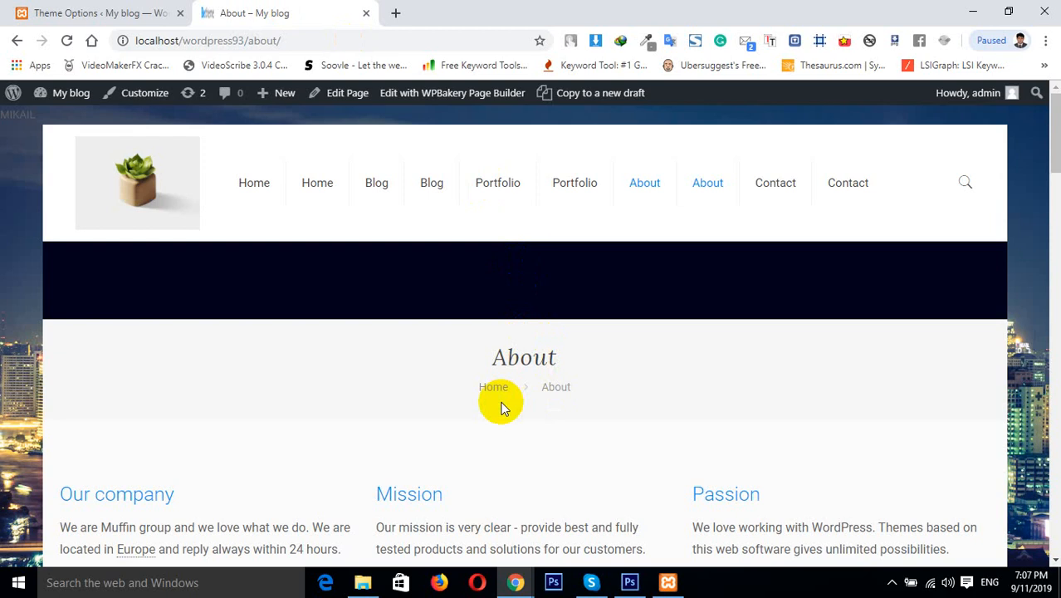
click(94, 12)
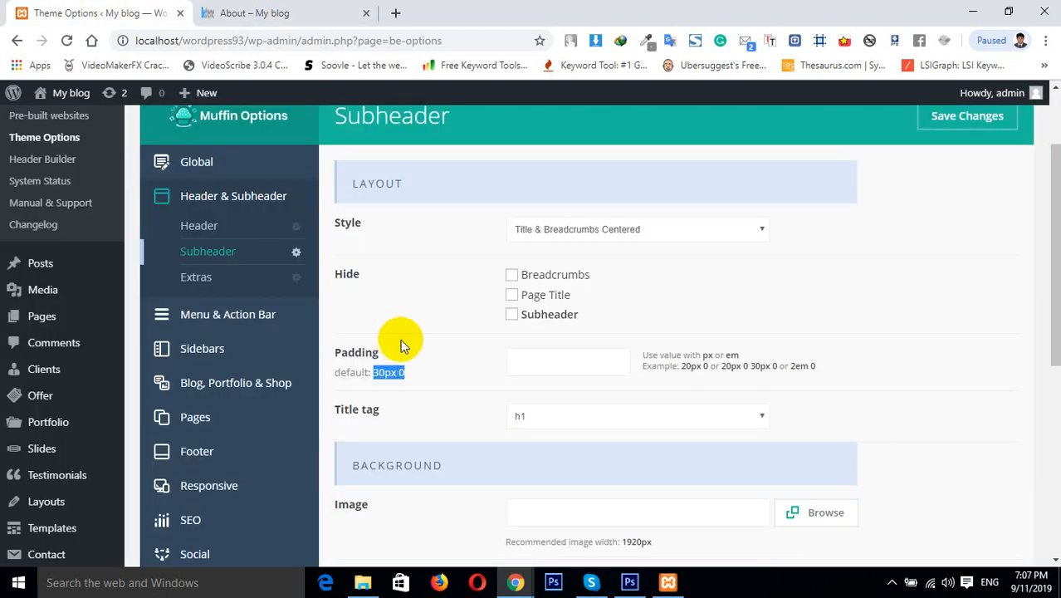
Set the subheader padding to 50px 0px and save the changes
click(529, 355)
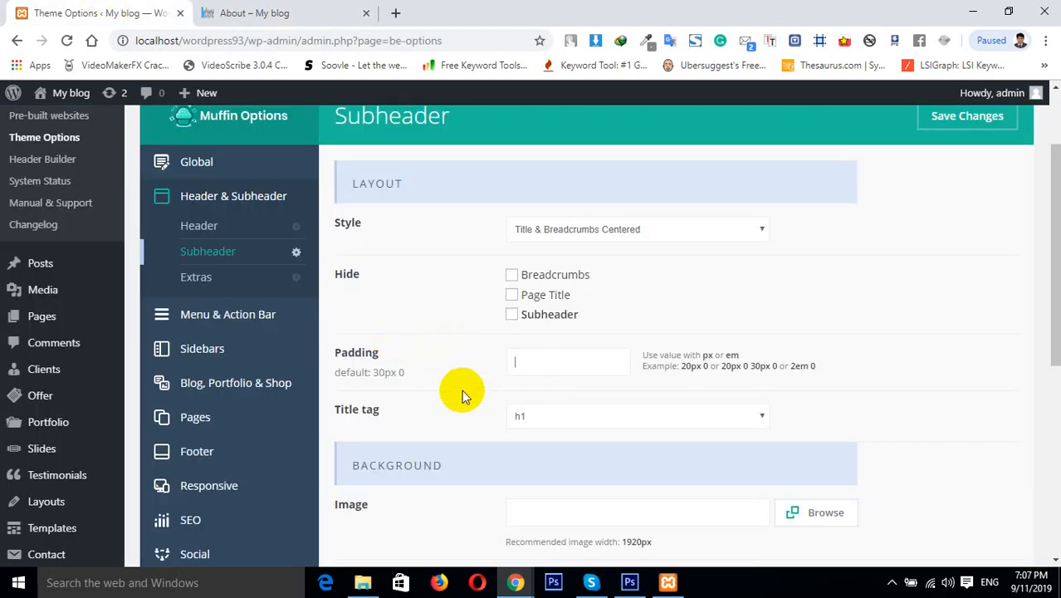
text(50px 0px)
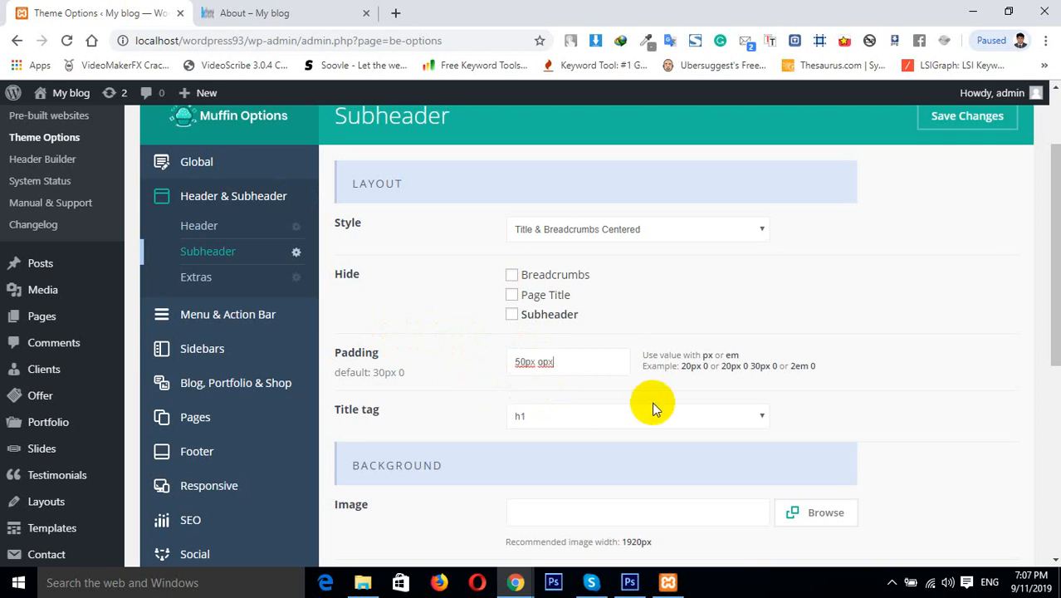
click(953, 123)
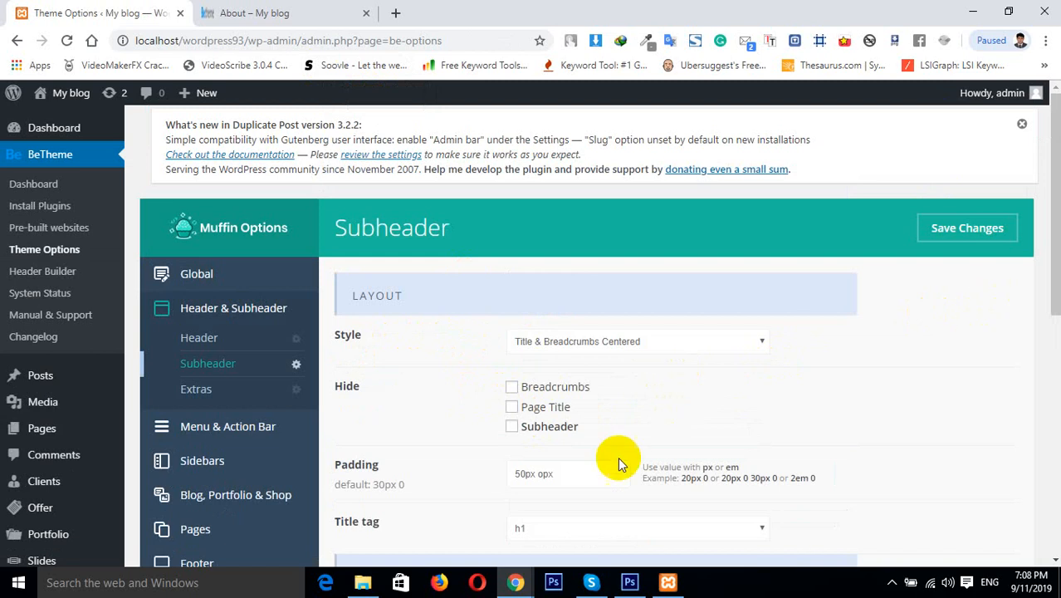
click(542, 474)
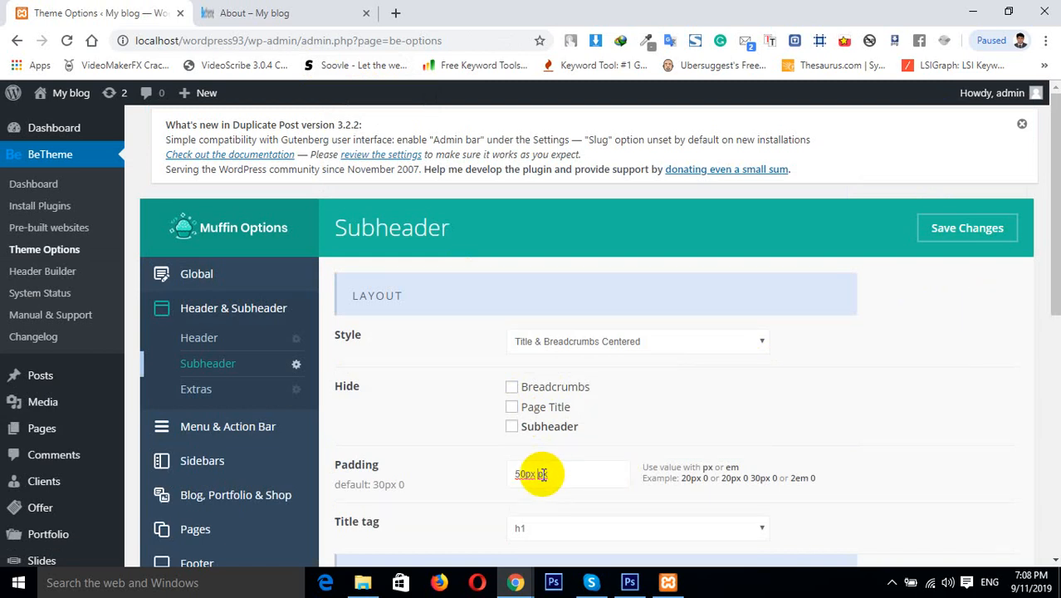
click(985, 229)
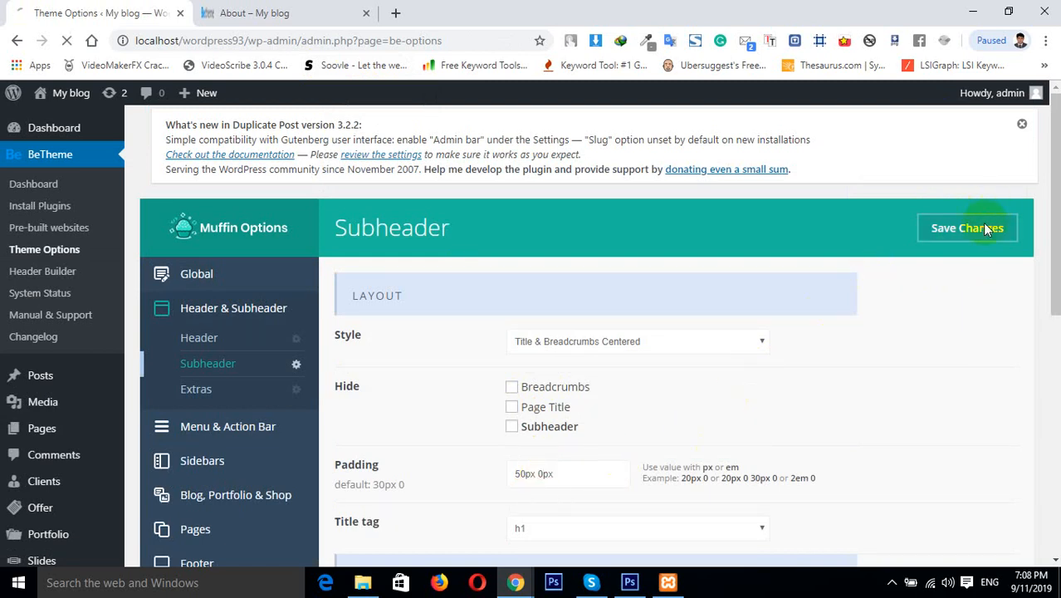
Reload the About page to check the subheader's new spacing, then return to the Subheader settings
click(295, 17)
click(66, 39)
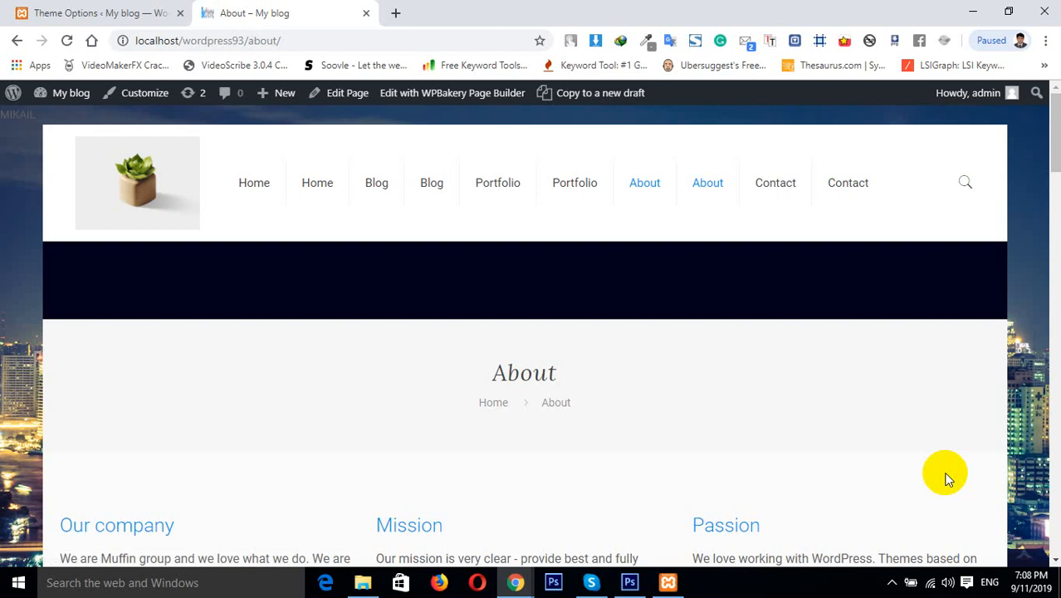
click(171, 11)
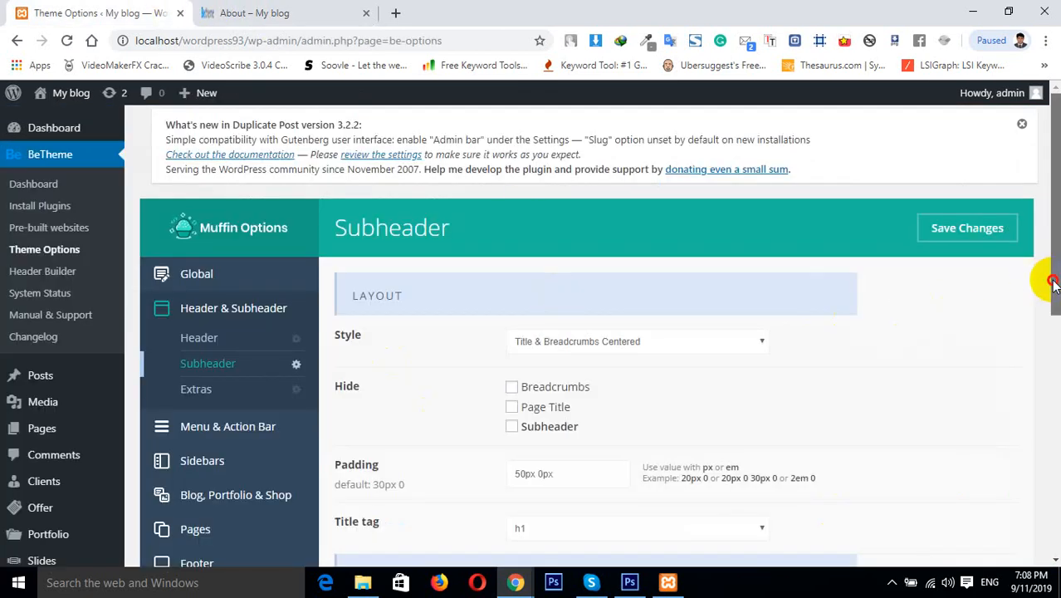
scroll(1049, 280, down, 2)
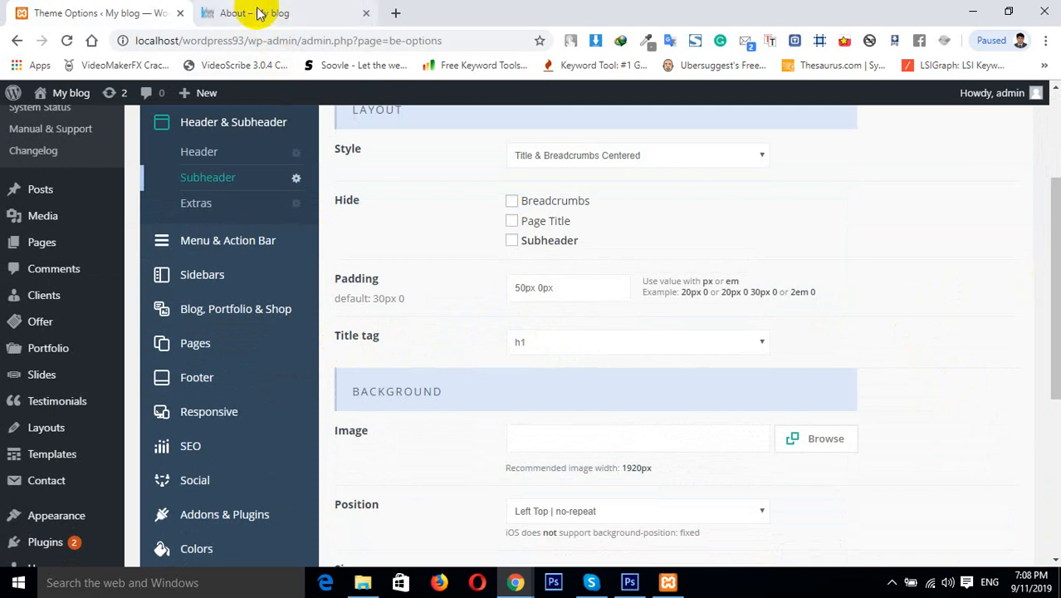
click(294, 13)
drag(486, 375, 582, 383)
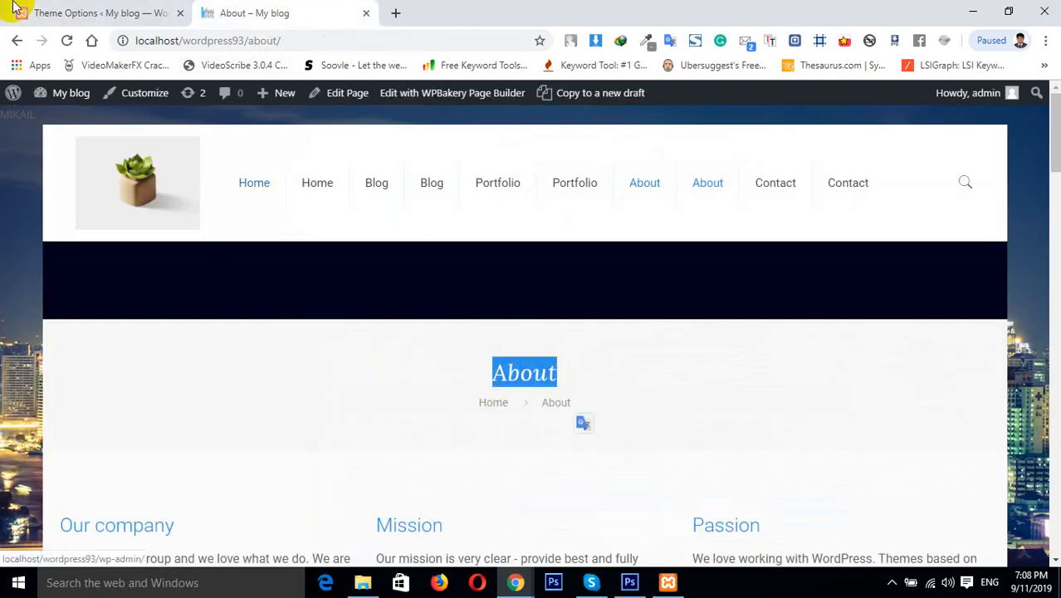
click(41, 12)
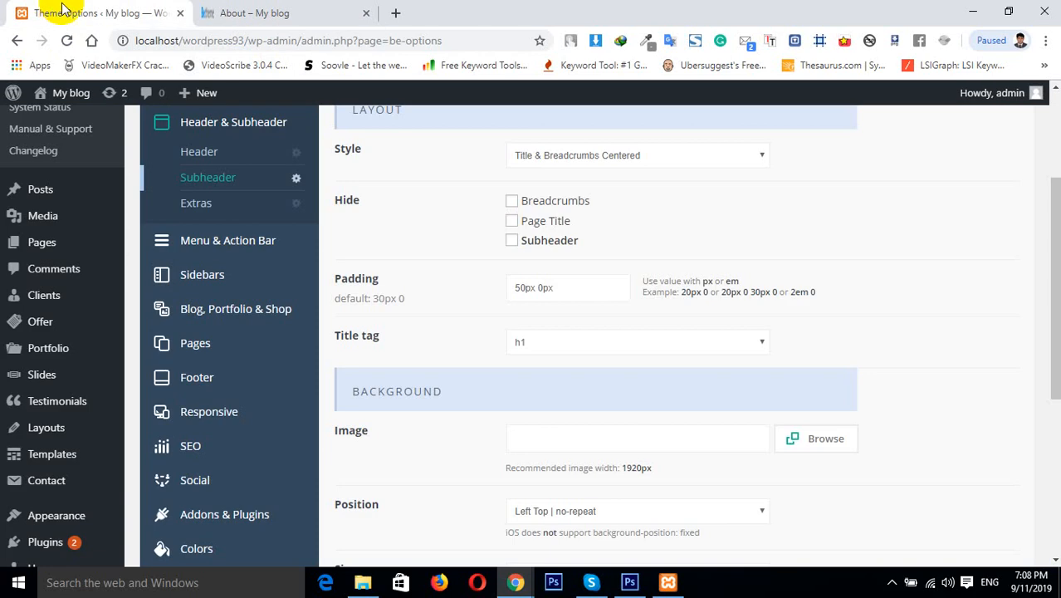
click(547, 336)
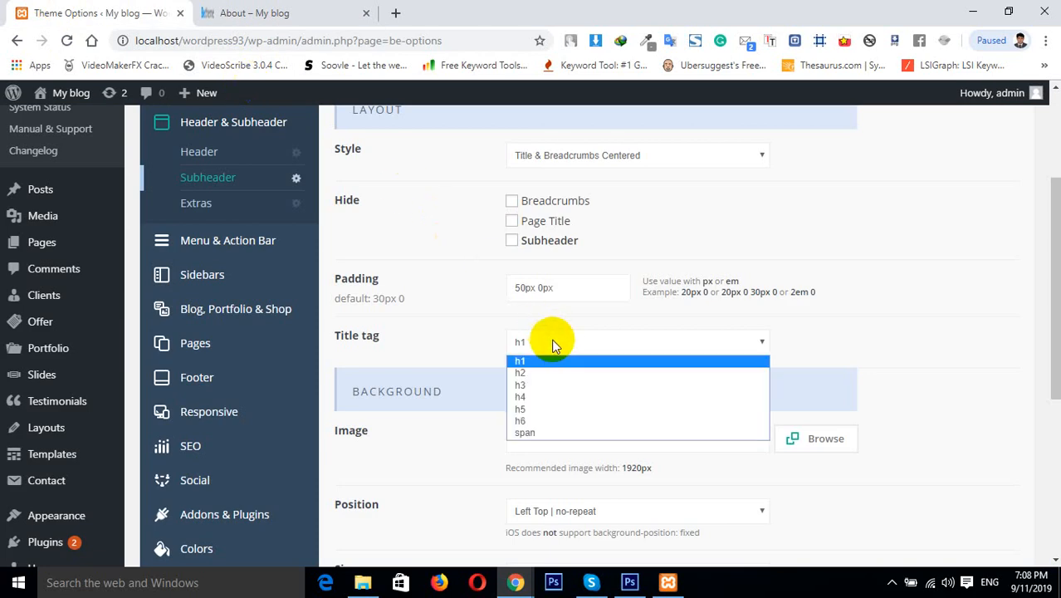
click(562, 433)
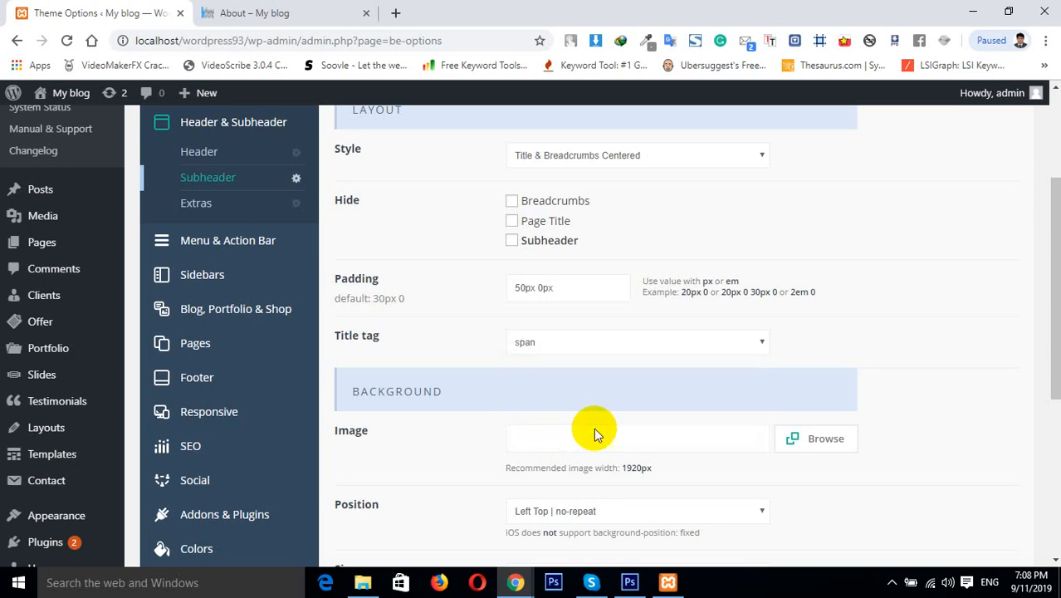
click(612, 347)
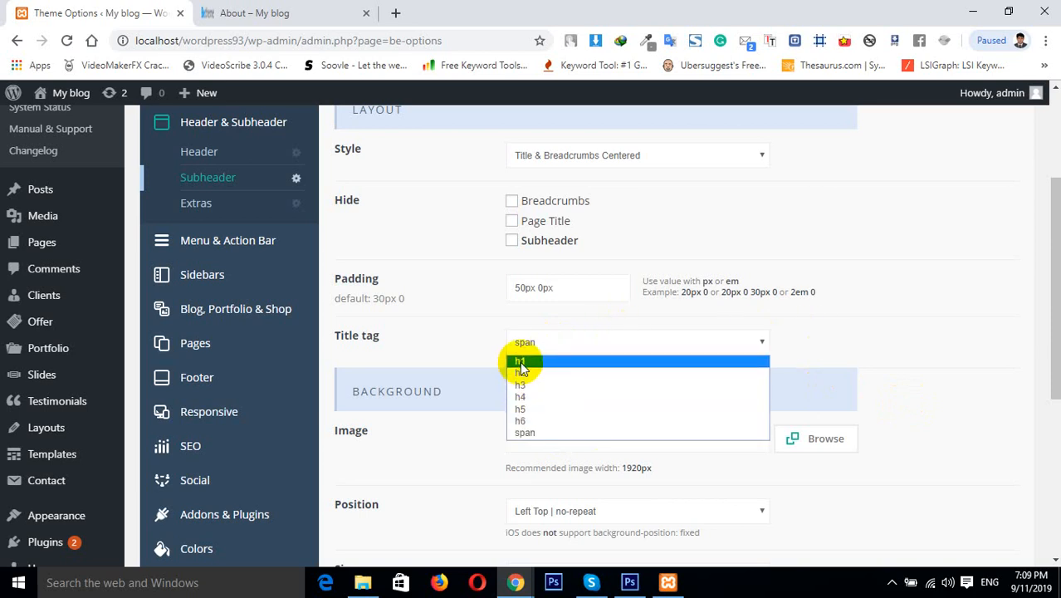
click(520, 362)
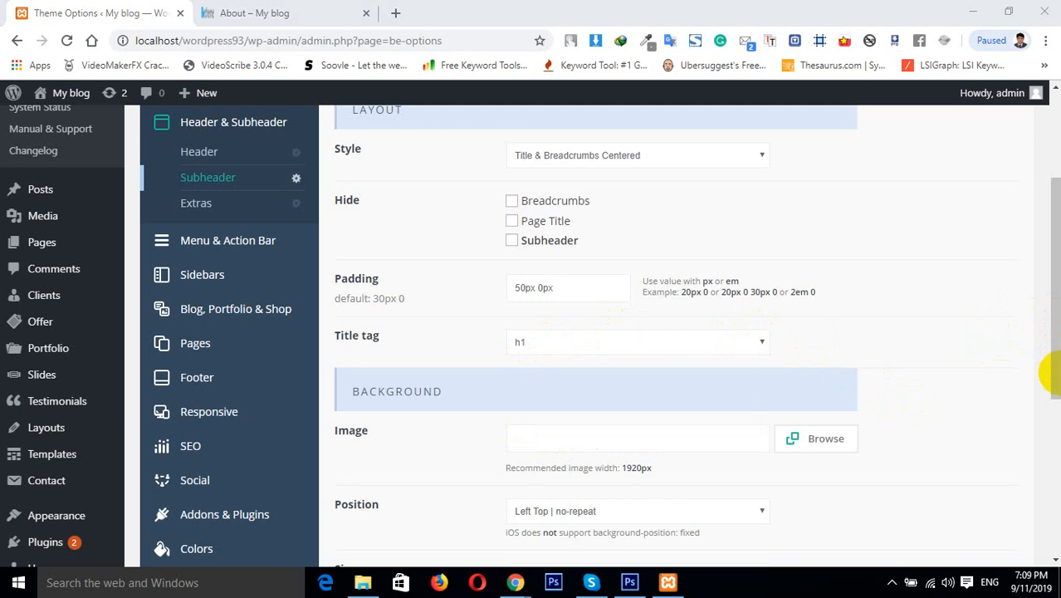
Compare the About page with the Subheader settings and review the background Size choices
click(348, 8)
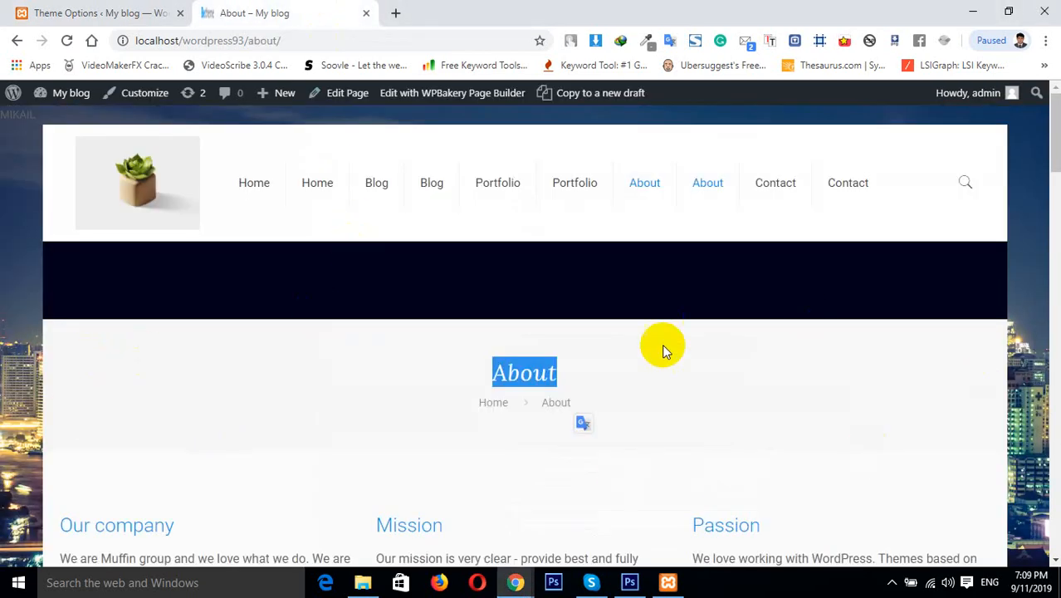
click(105, 13)
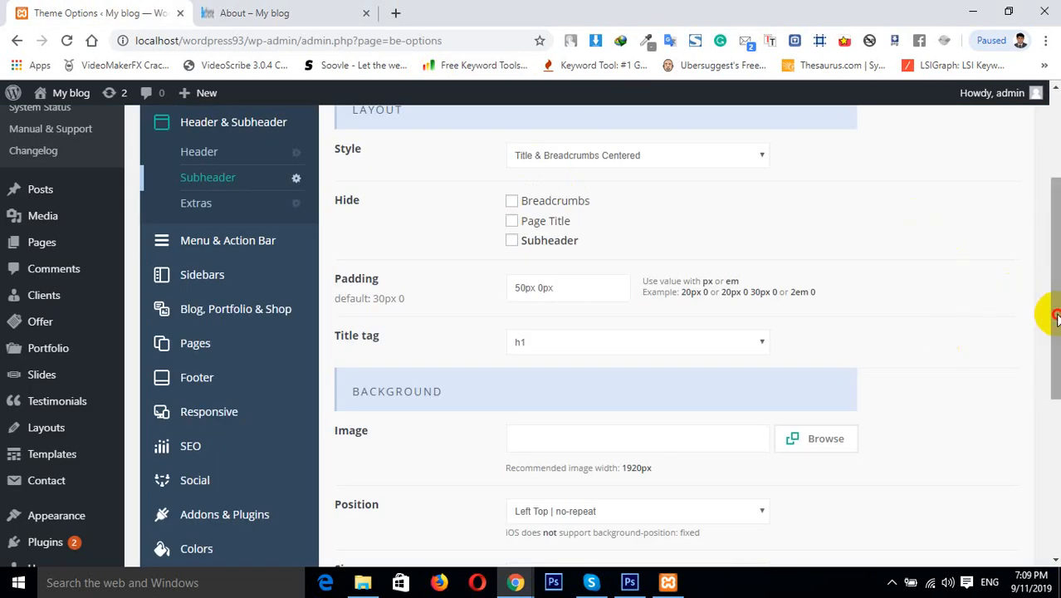
drag(1054, 310, 1053, 369)
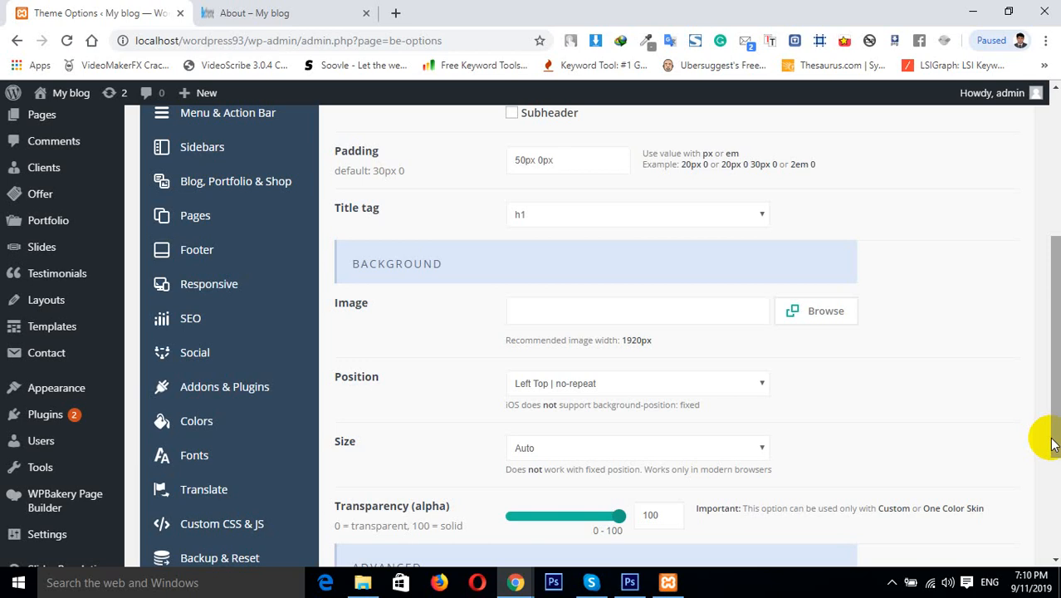
click(573, 448)
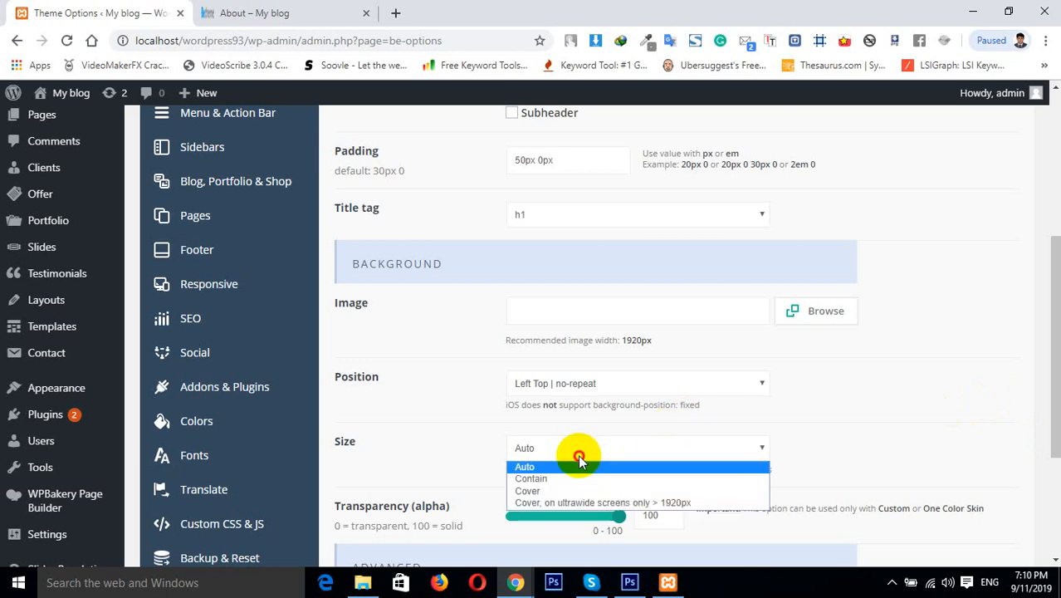
click(908, 418)
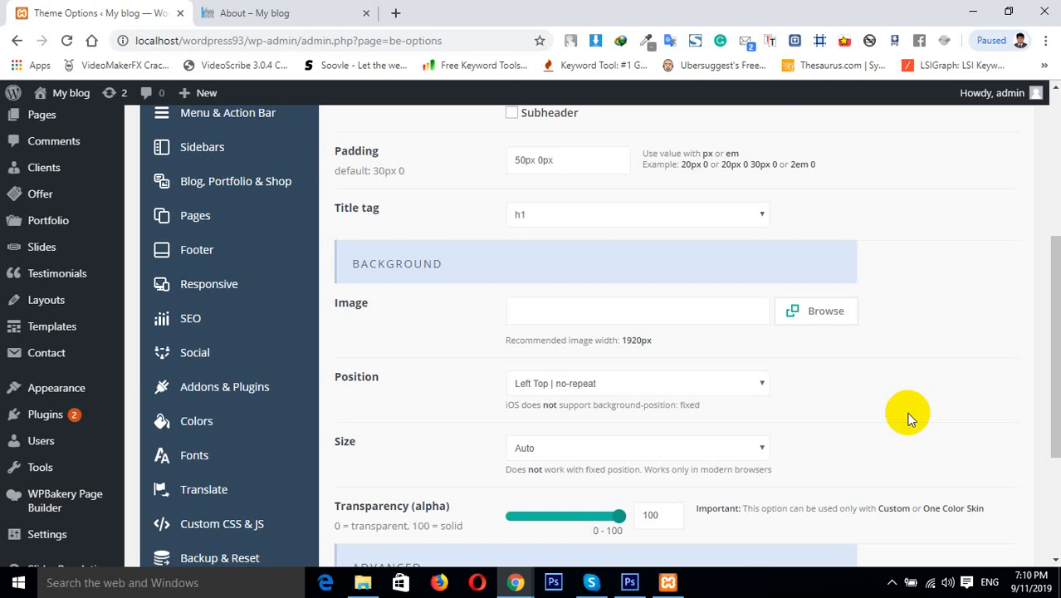
click(542, 448)
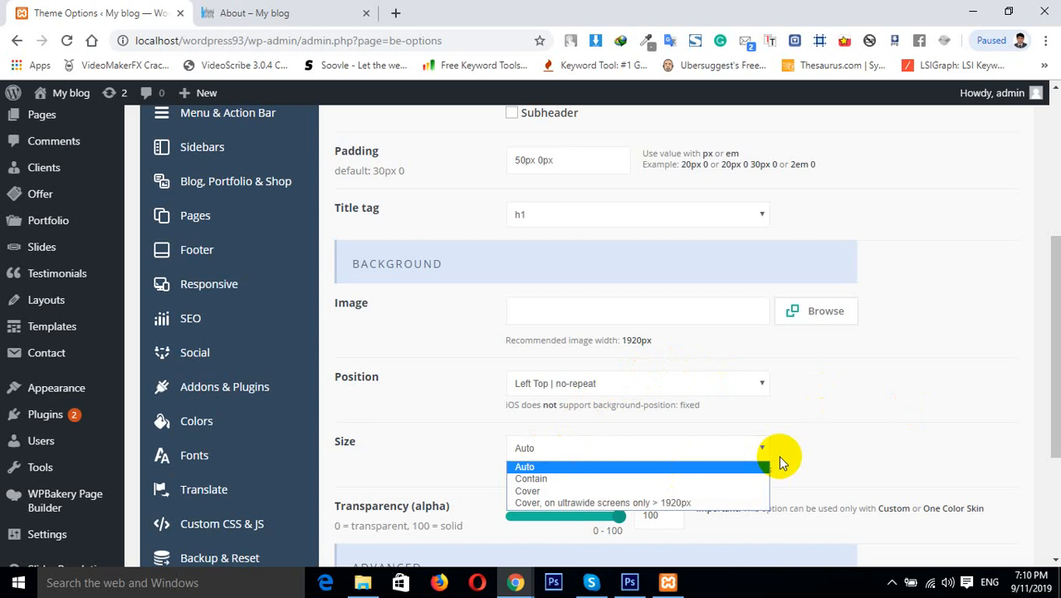
click(928, 437)
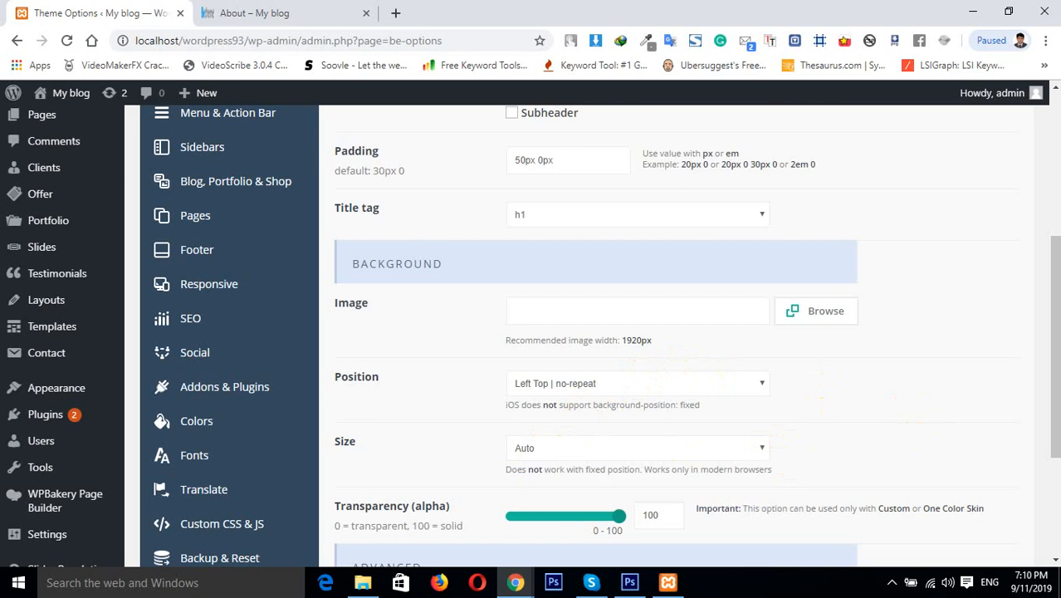
drag(1056, 385, 1056, 446)
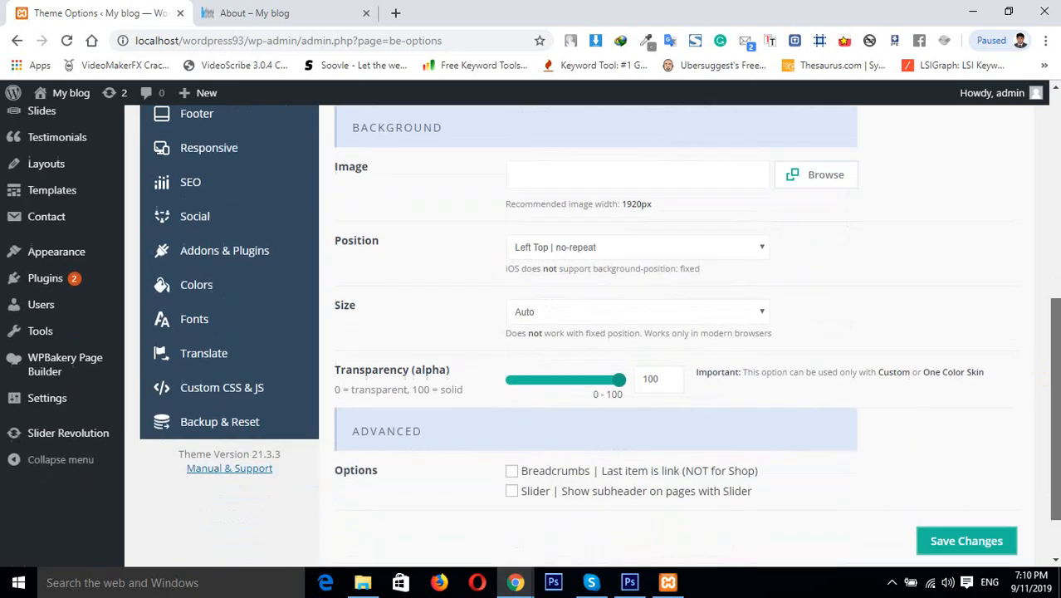
click(618, 313)
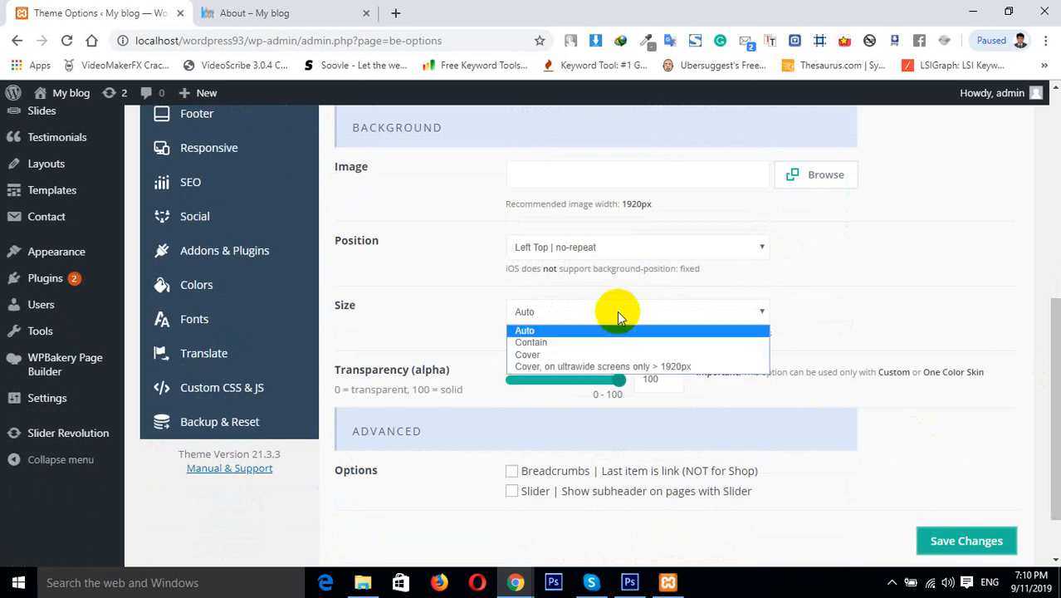
click(899, 123)
Set the subheader background image to the Bangkok city at night photo 3115.jpg from the Media Library
click(822, 172)
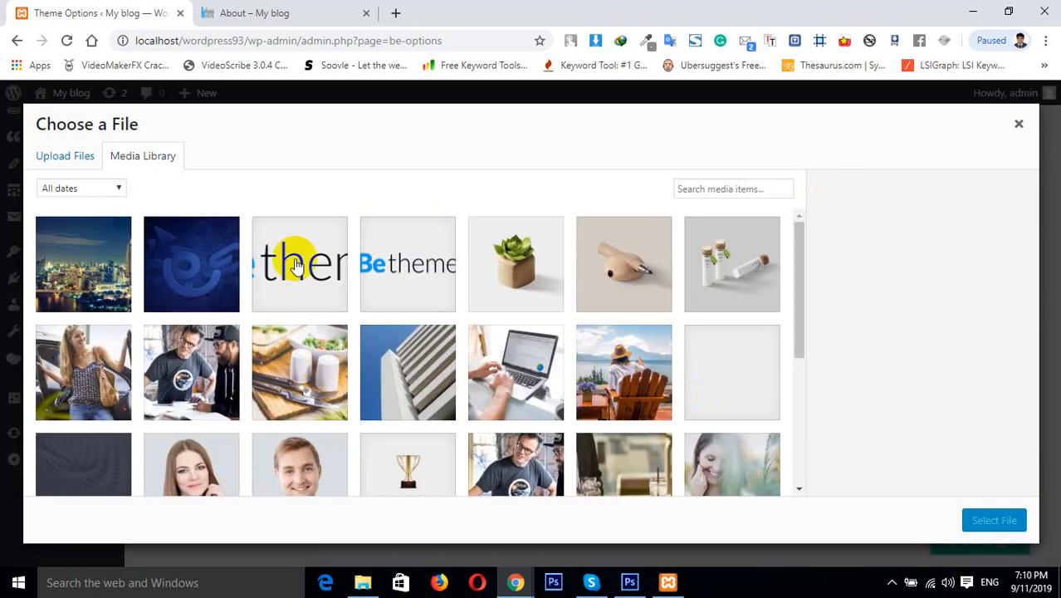
click(102, 283)
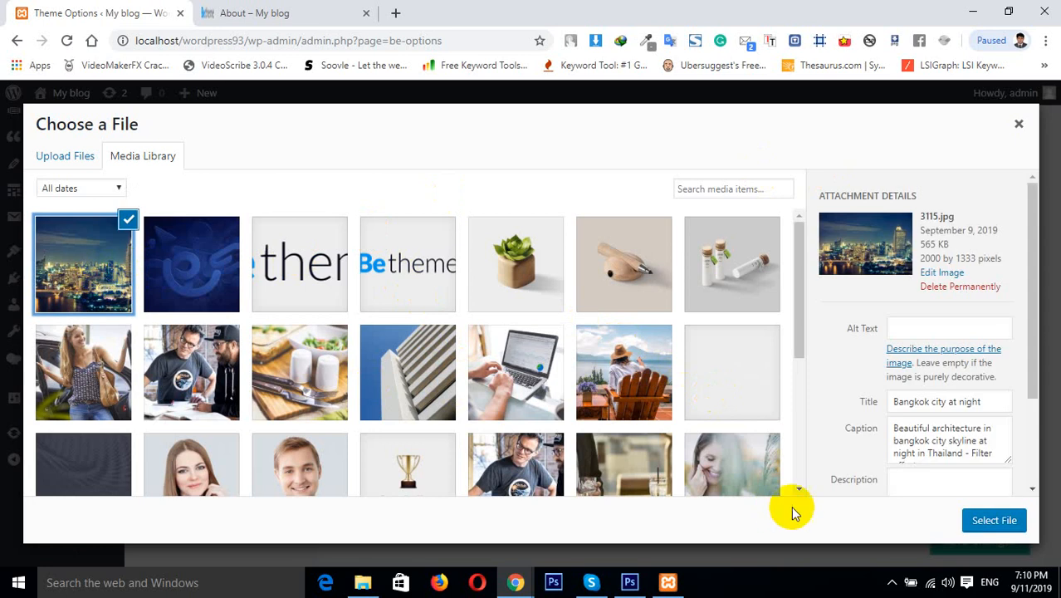
click(994, 520)
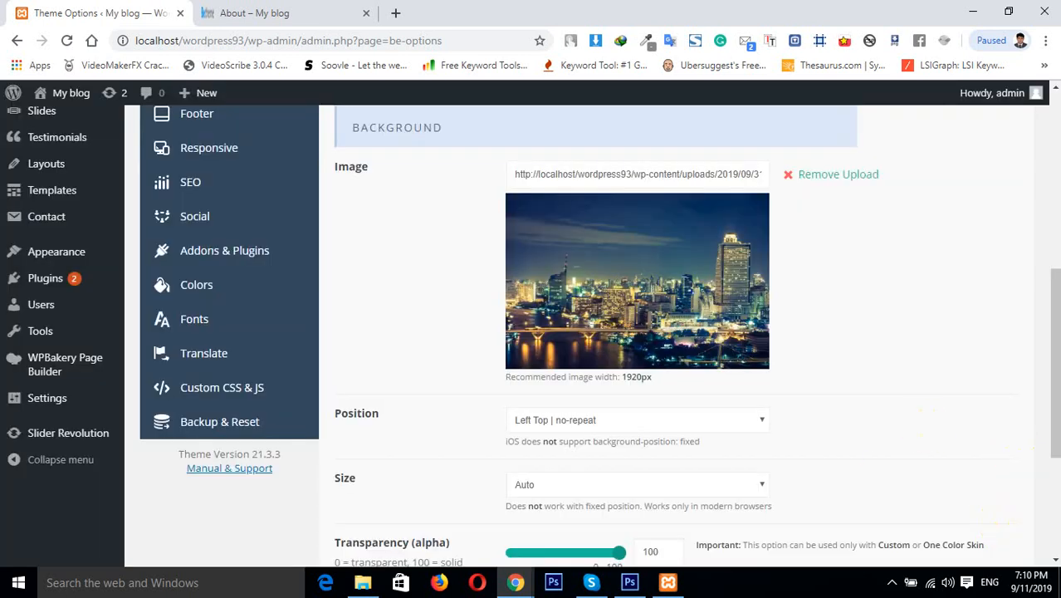
Set the background position to Center Center | no-repeat and the size to Cover, then save the changes
click(591, 421)
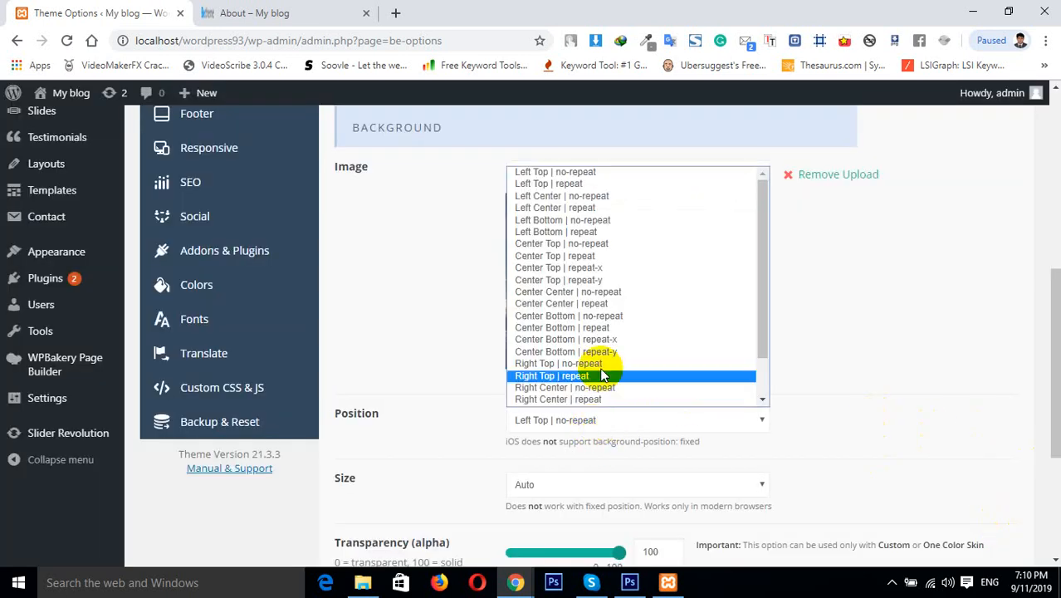
click(592, 291)
click(580, 488)
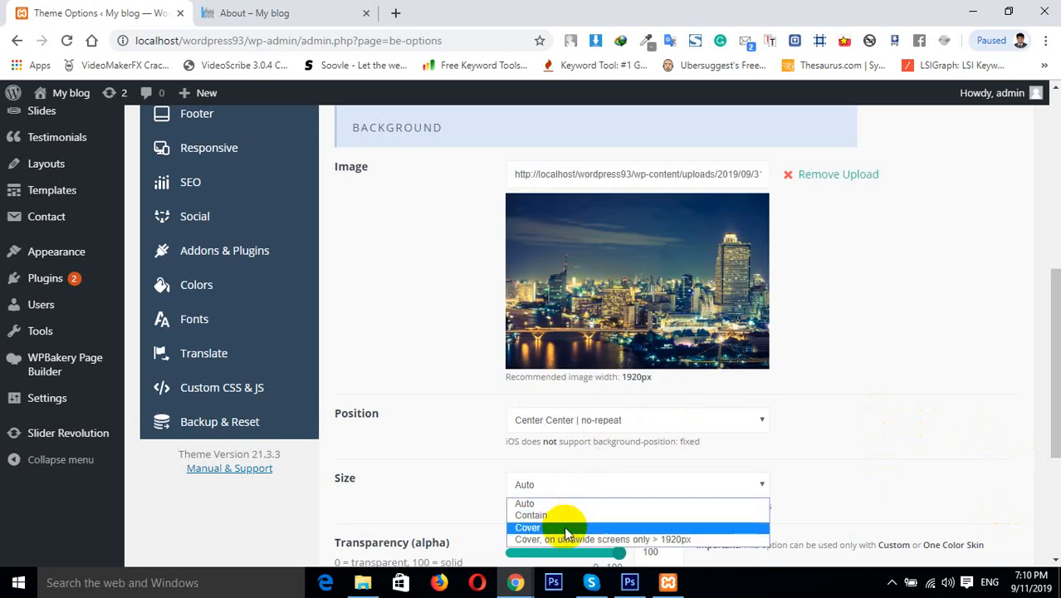
click(577, 528)
drag(1054, 345, 1044, 190)
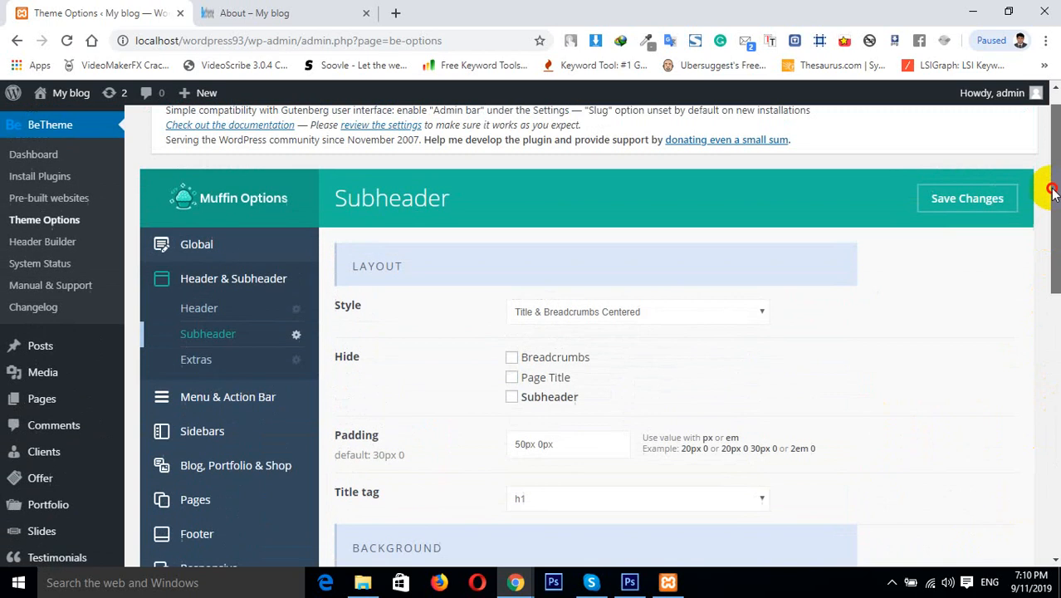
click(999, 206)
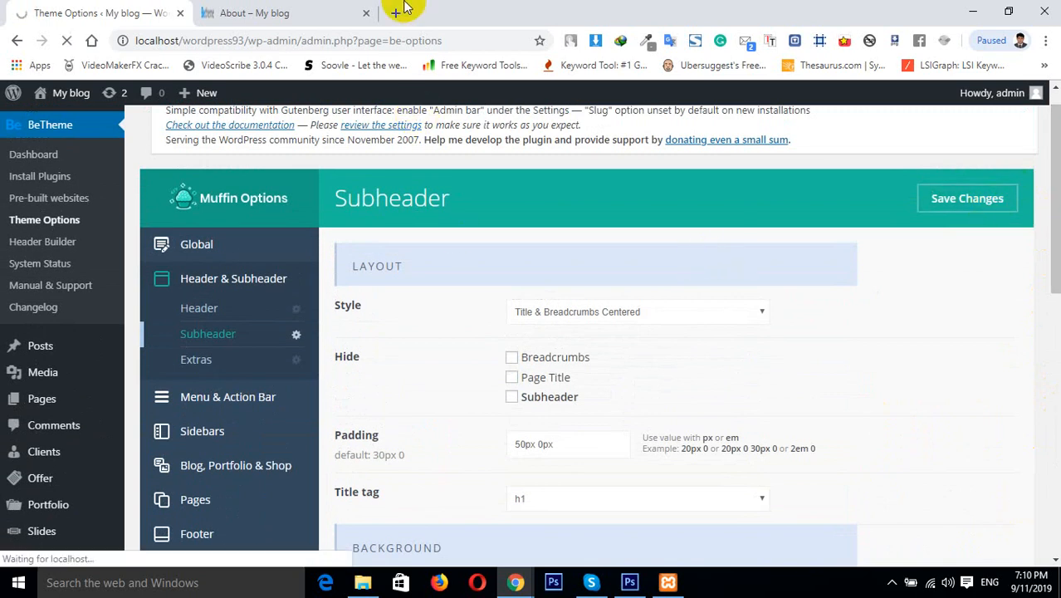
Reload the About page to check the subheader's new background image
click(296, 12)
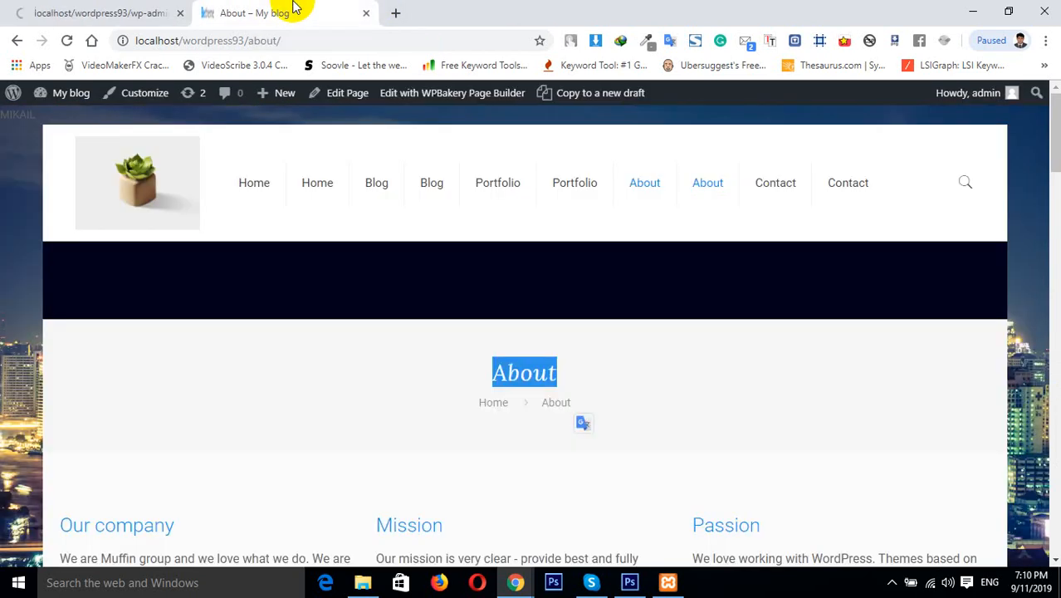
click(67, 40)
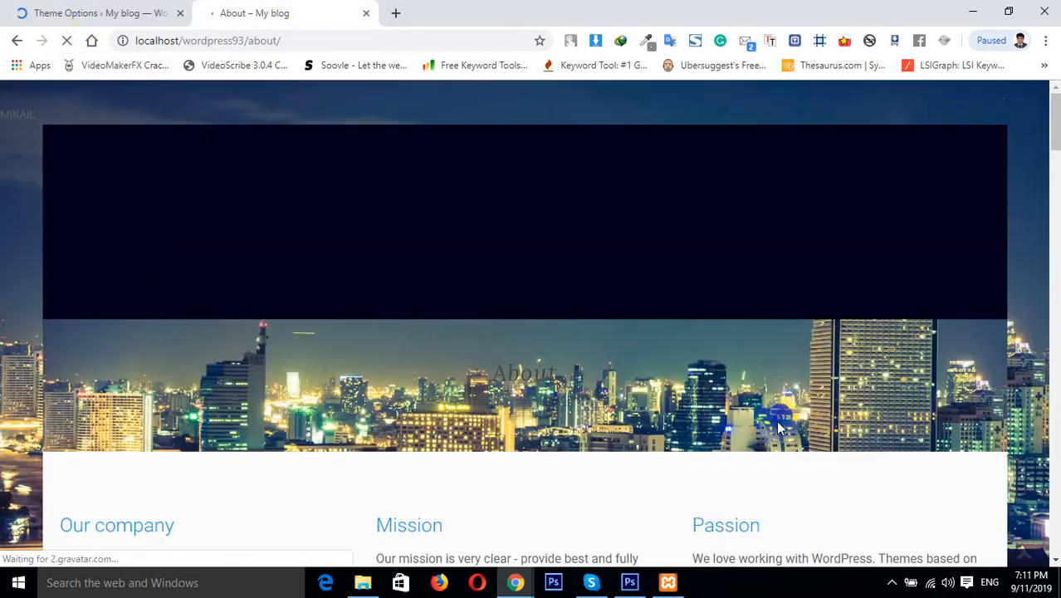
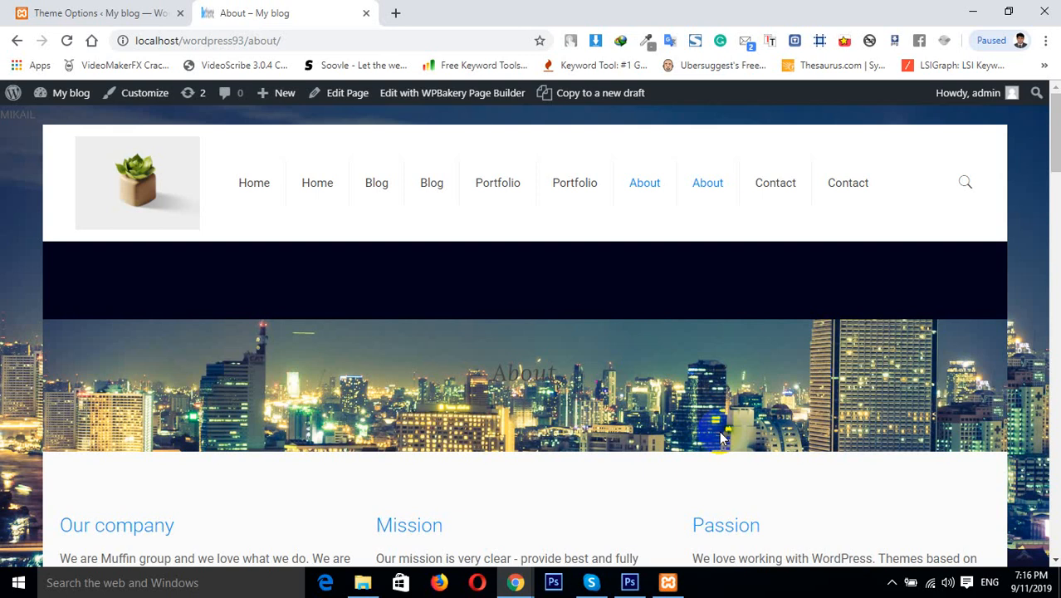
Try dragging the subheader background Transparency slider down to 1 and back to 100
click(83, 12)
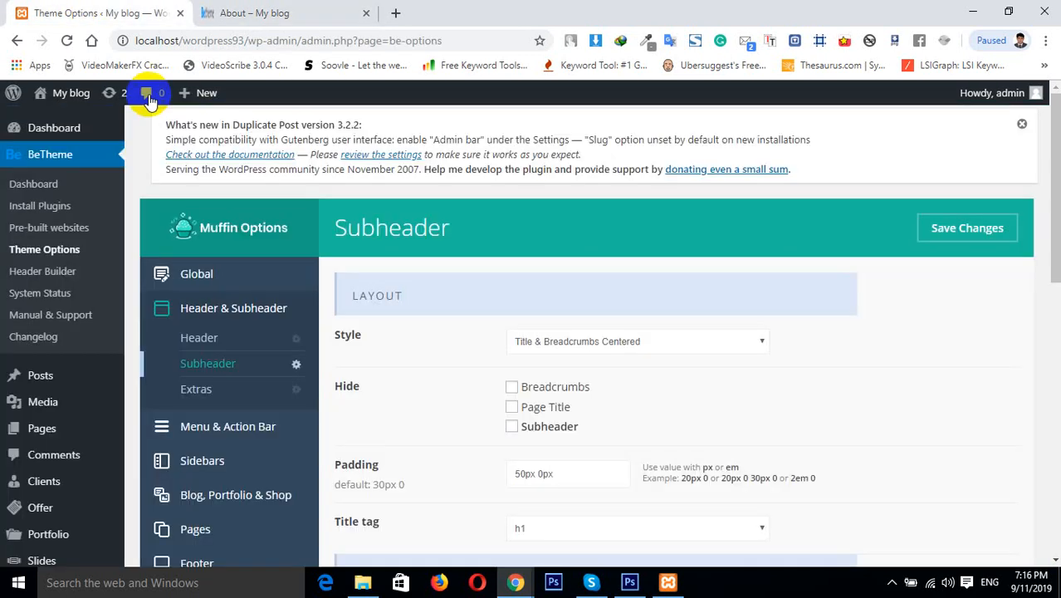
click(241, 403)
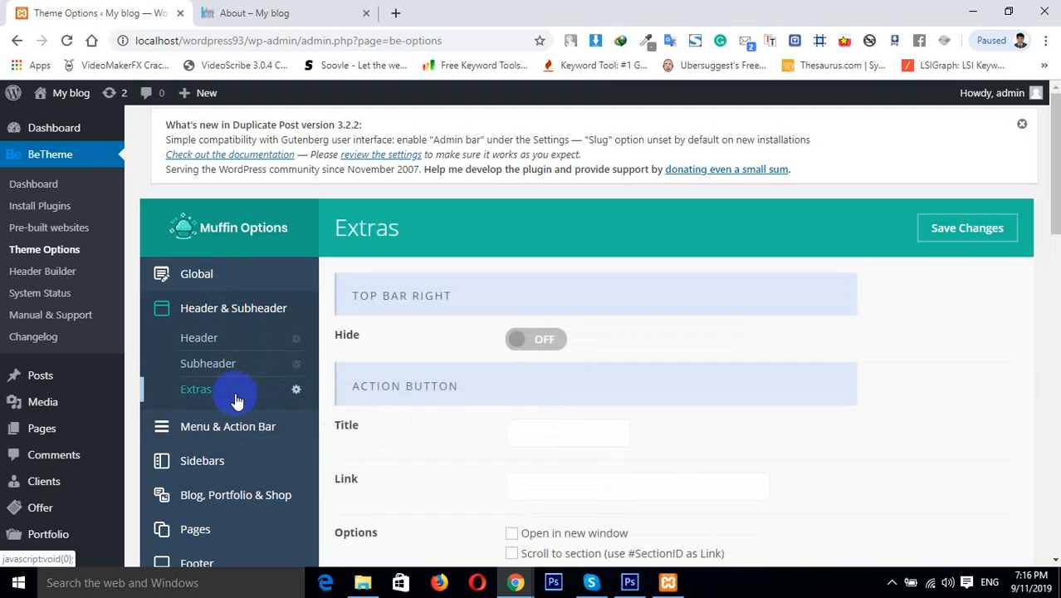
click(220, 360)
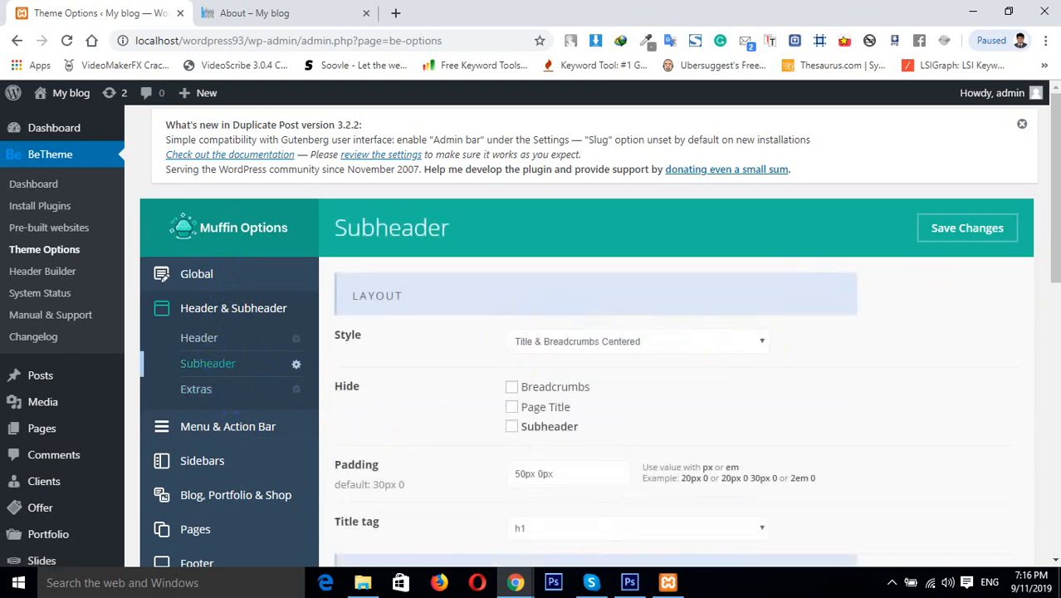
drag(1054, 244, 1054, 516)
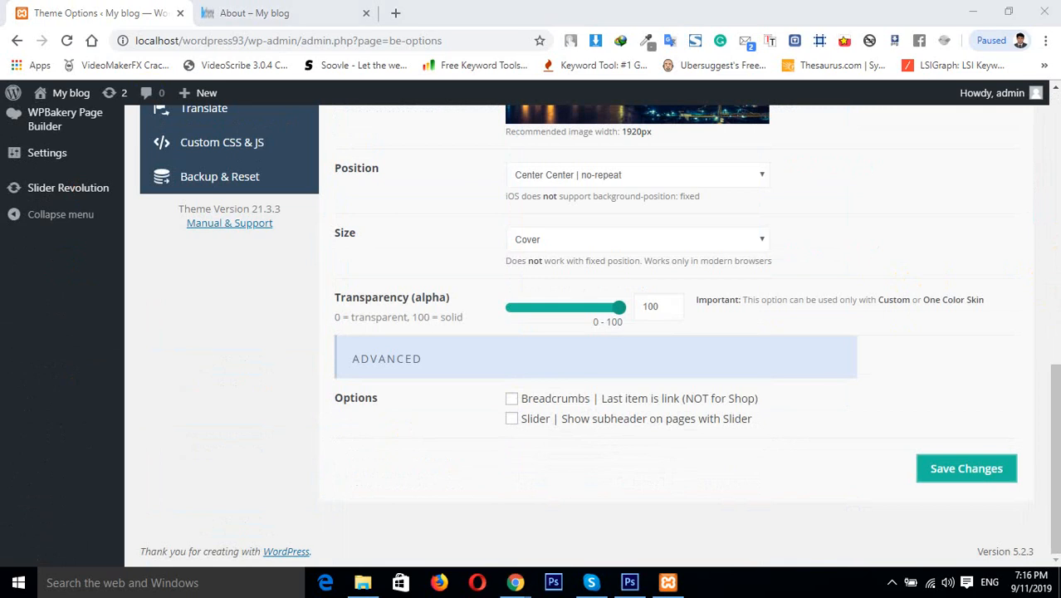
click(1056, 492)
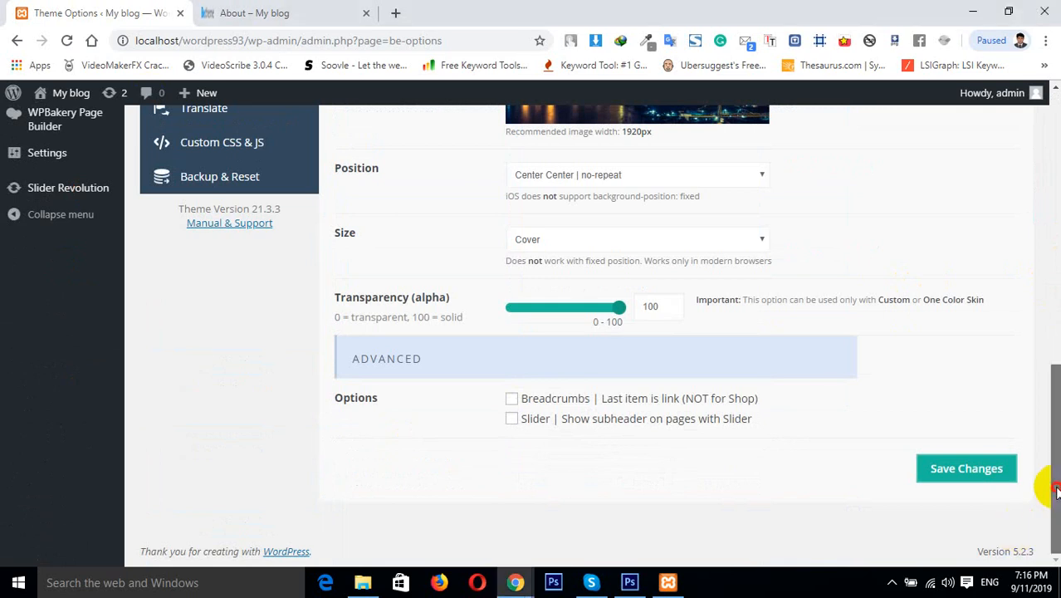
drag(1056, 491, 1044, 472)
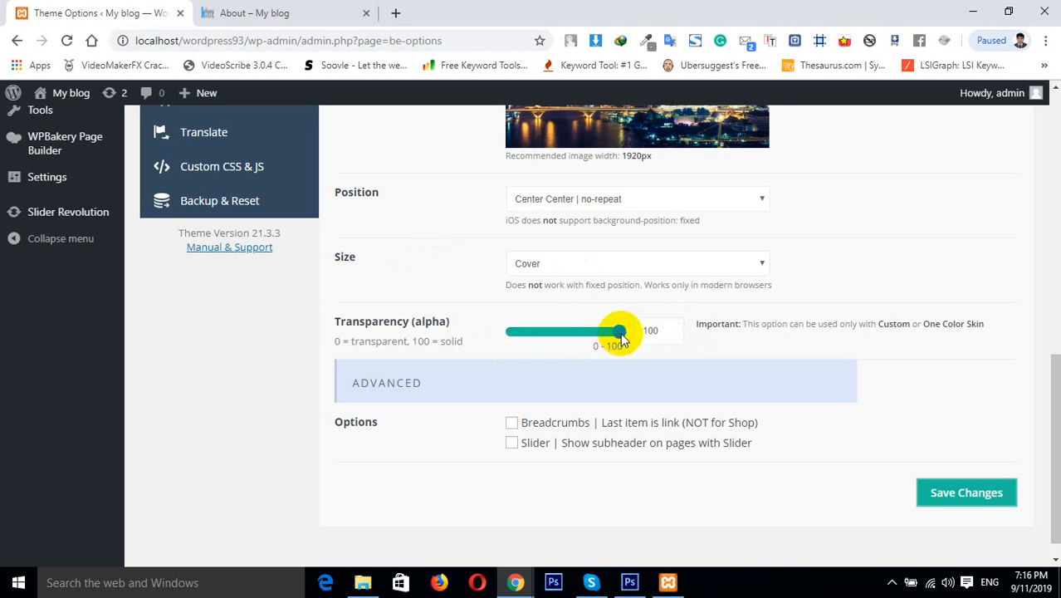
drag(621, 337, 511, 344)
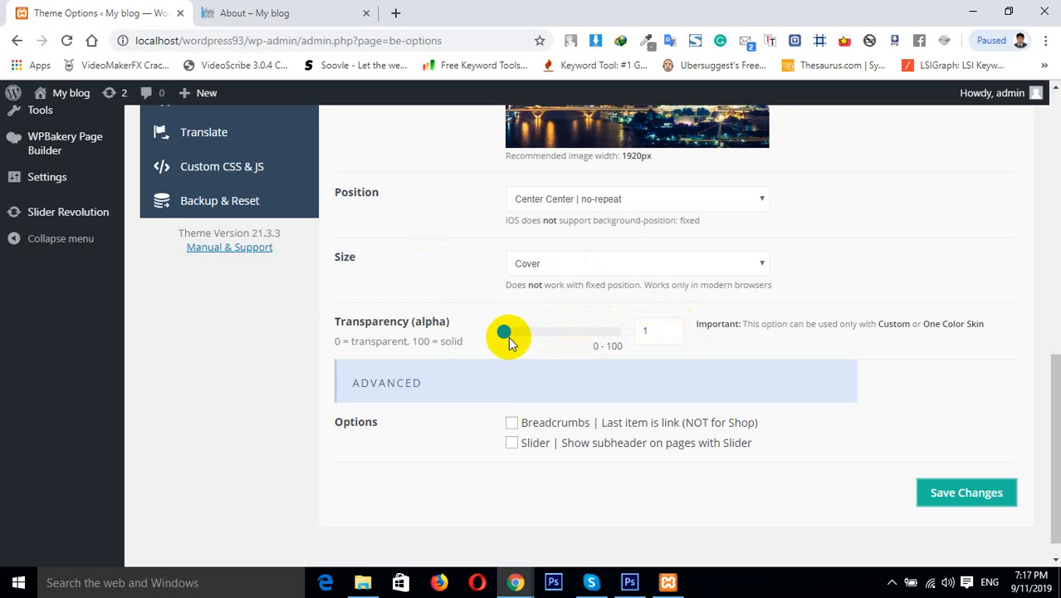
drag(511, 344, 676, 338)
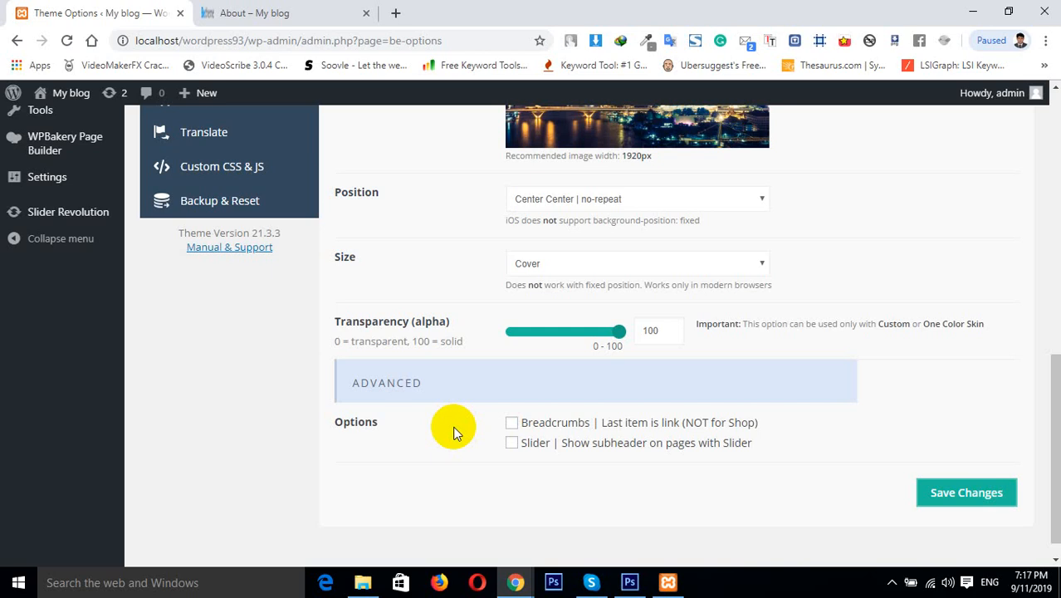
Remove the subheader background image and save the changes
click(259, 12)
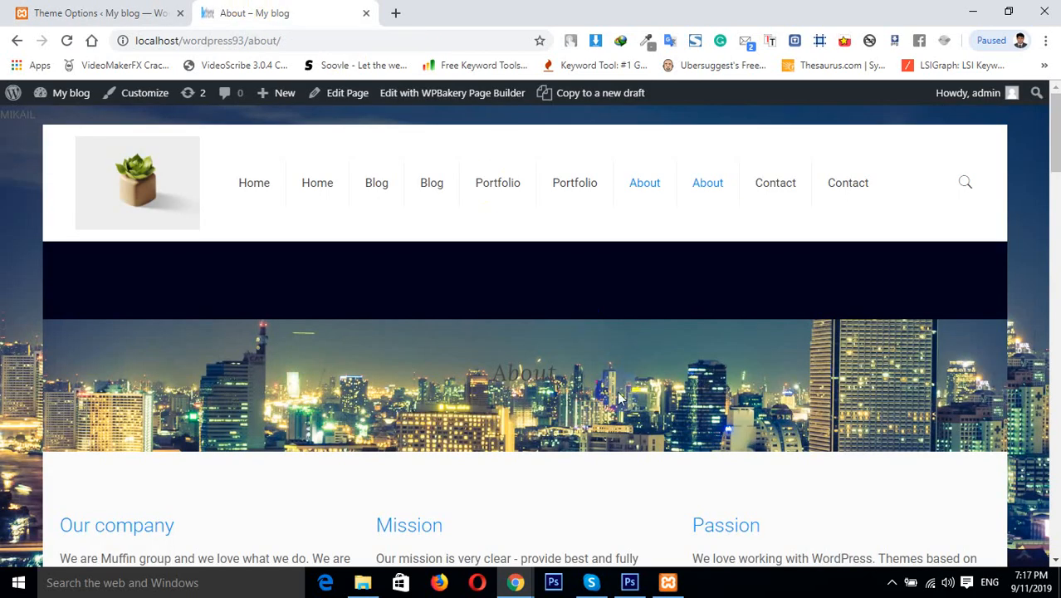
click(87, 12)
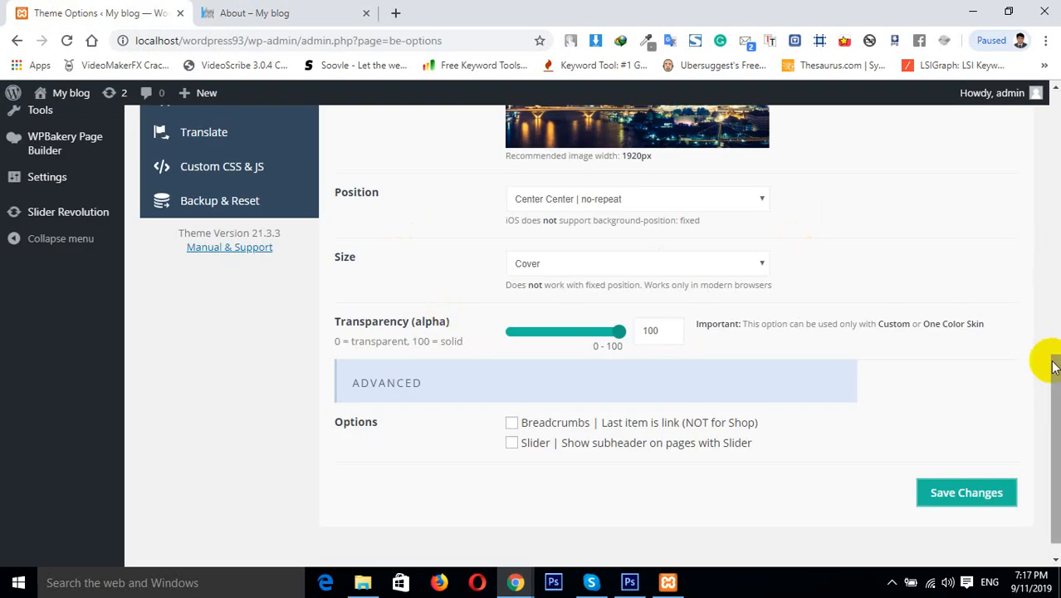
drag(1053, 361, 1052, 247)
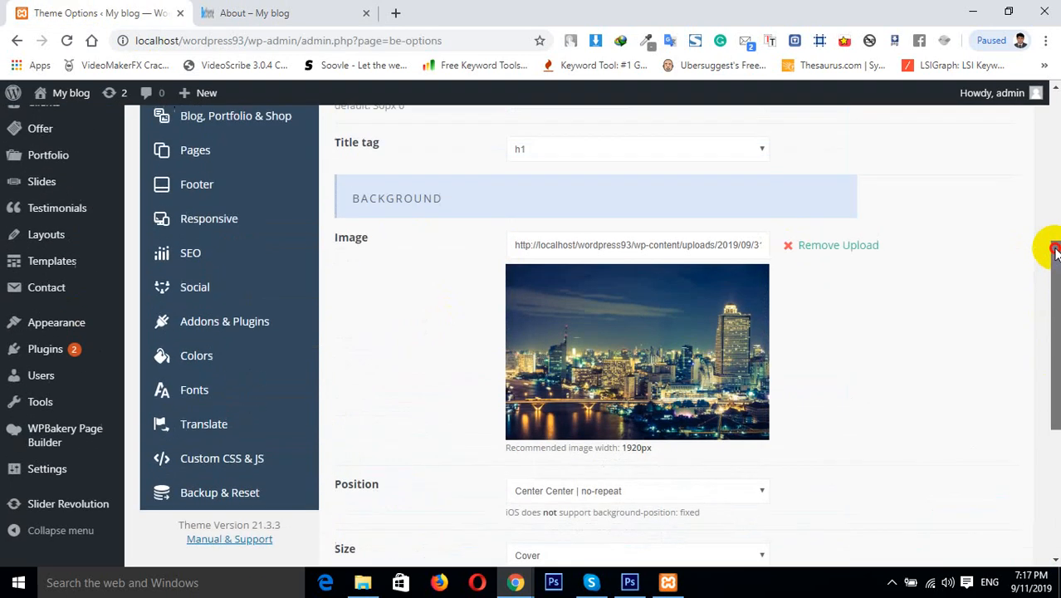
click(862, 252)
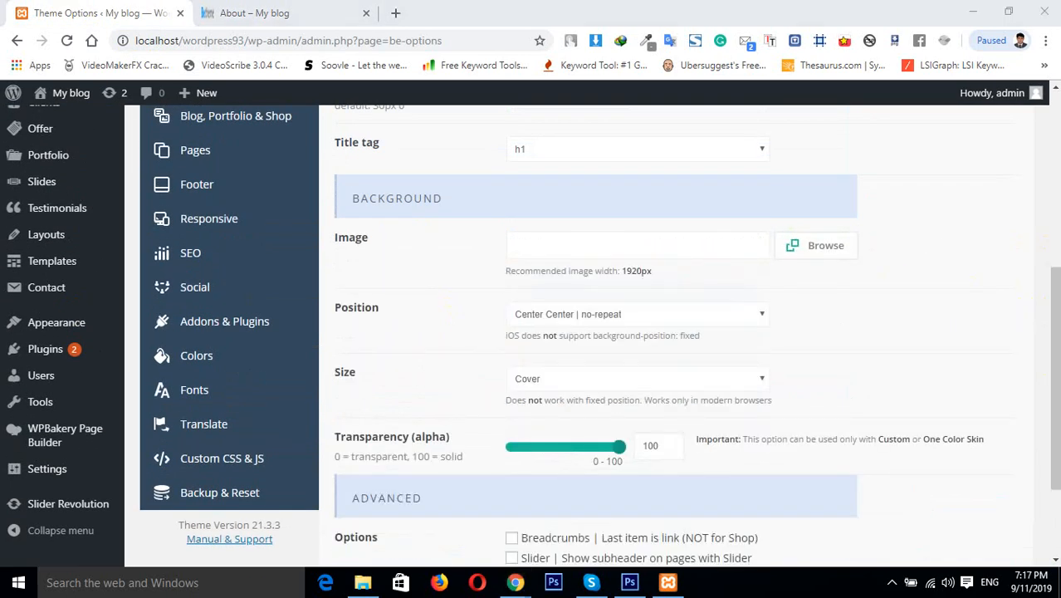
scroll(1051, 456, down, 2)
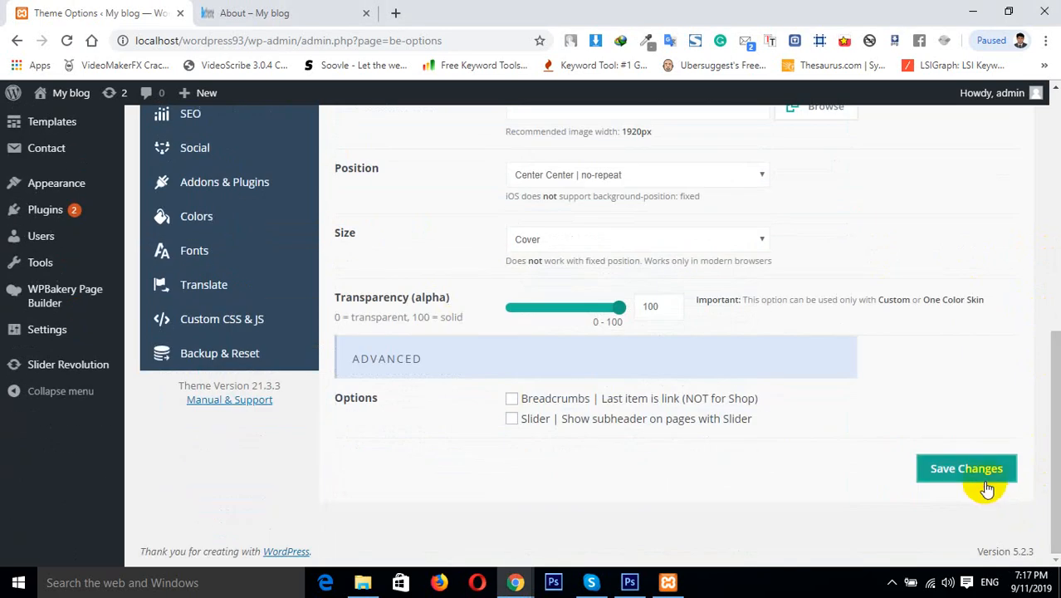
click(985, 483)
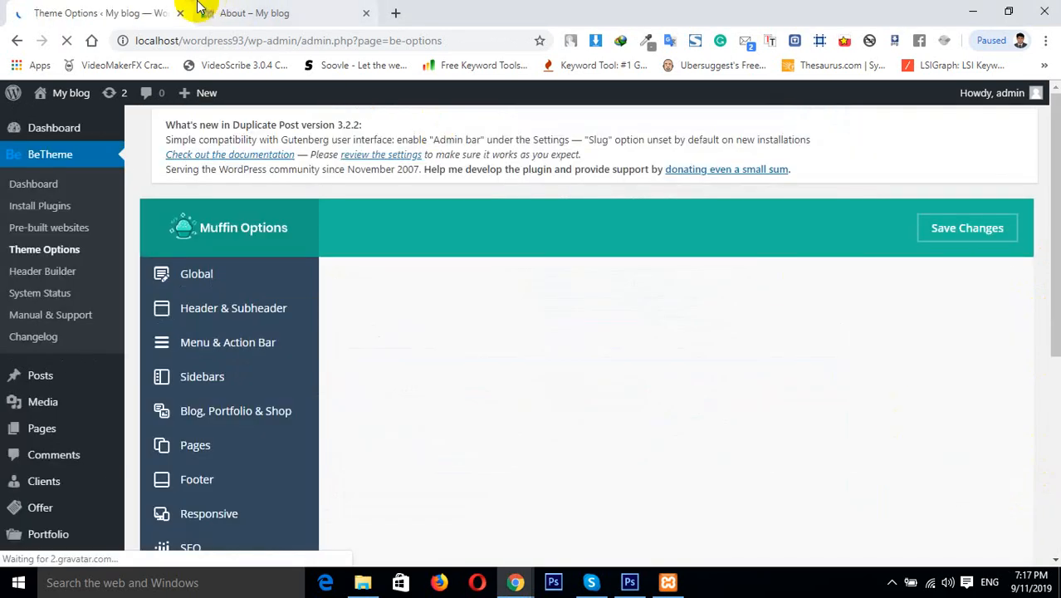
Check the About page's subheader and breadcrumbs without the background image
click(199, 9)
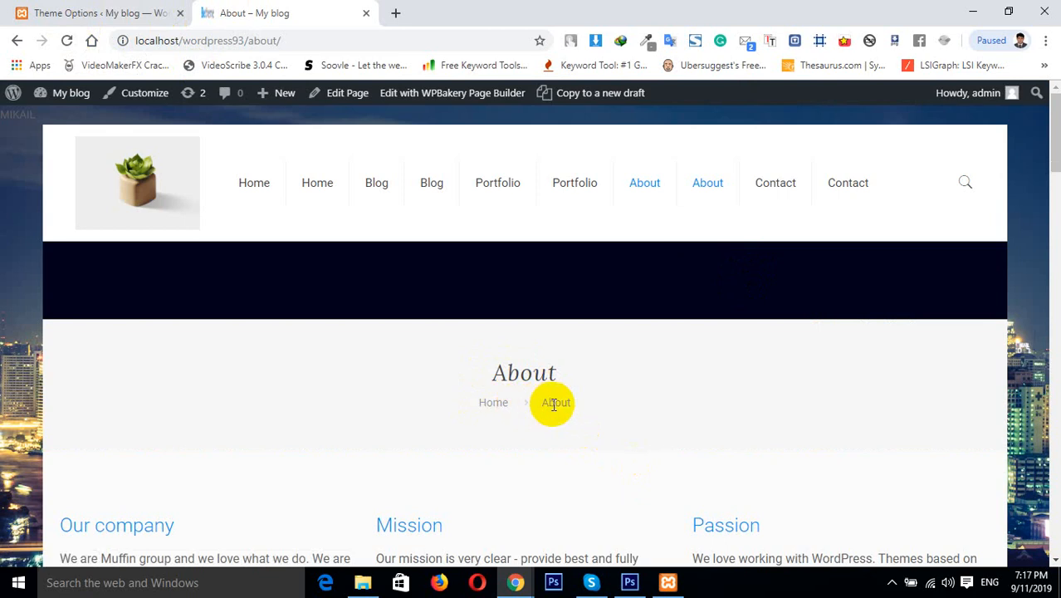
drag(542, 403, 605, 408)
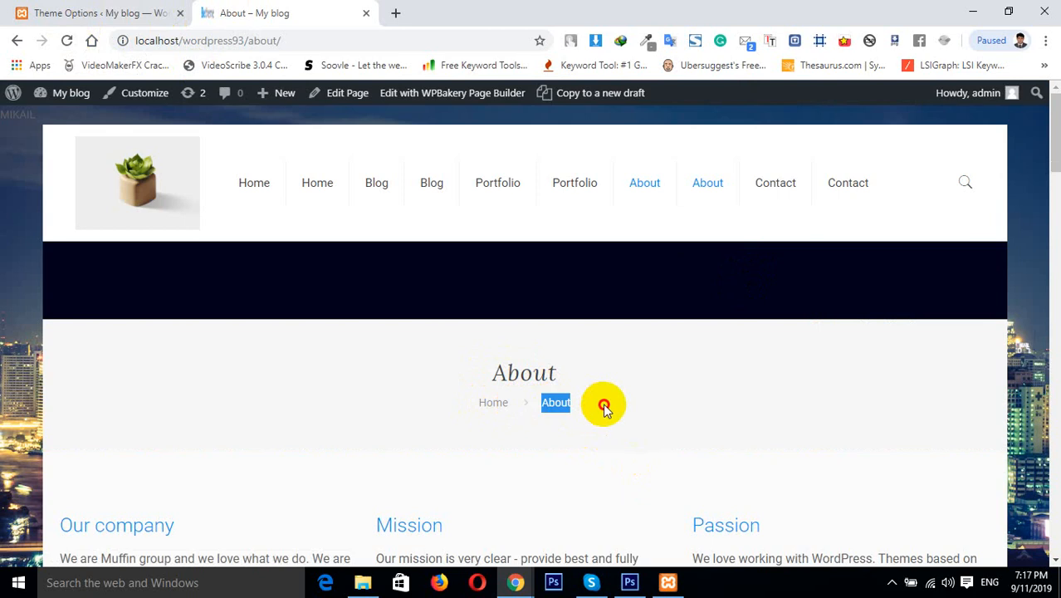
Enable the subheader option Breadcrumbs | Last item is link
click(121, 12)
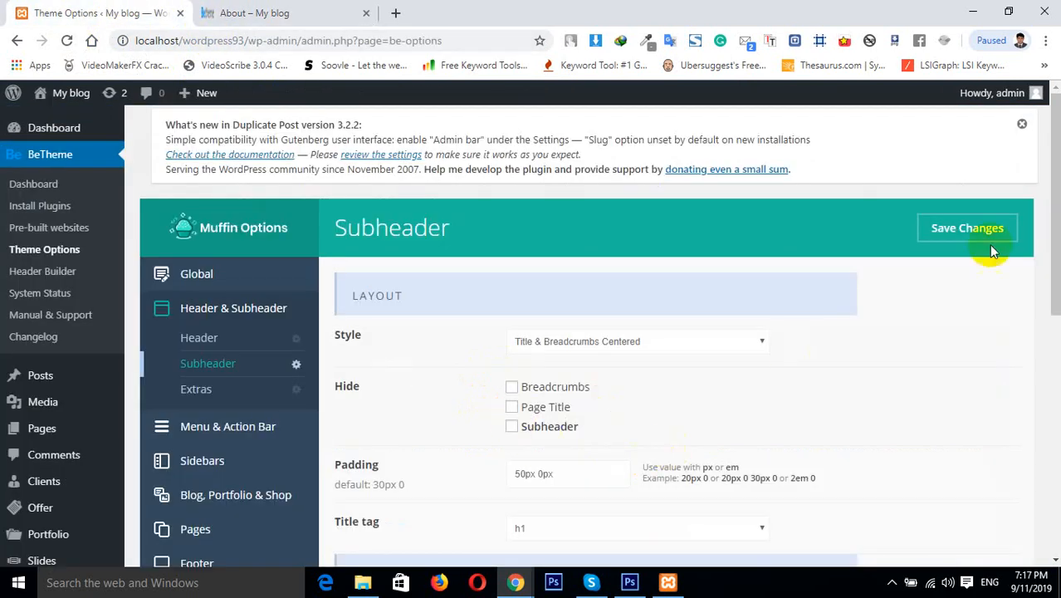
drag(1054, 265, 1054, 490)
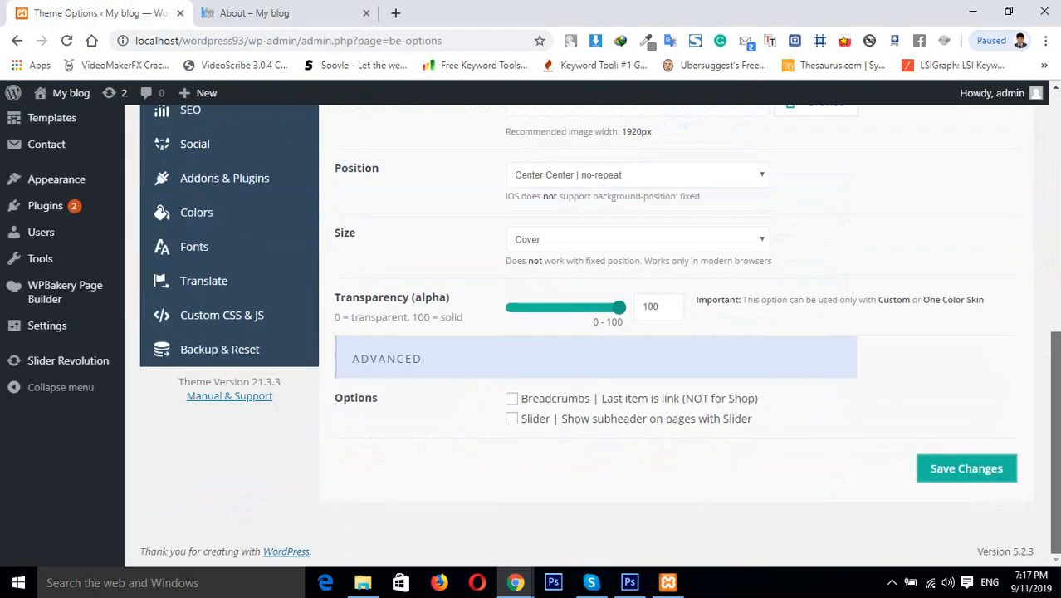
click(512, 399)
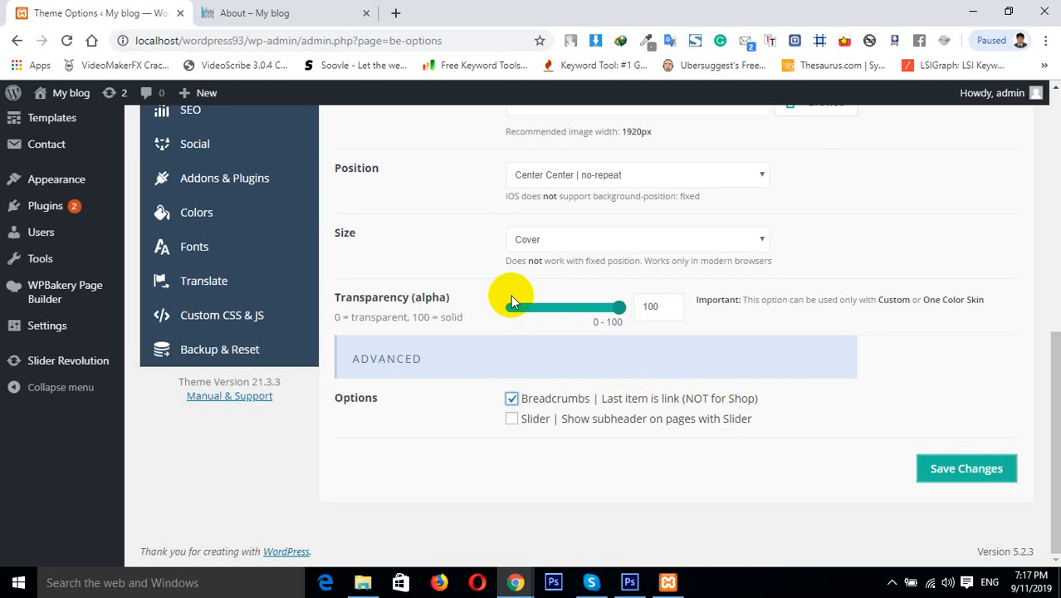
Examine the breadcrumb links in the About page's subheader
click(260, 13)
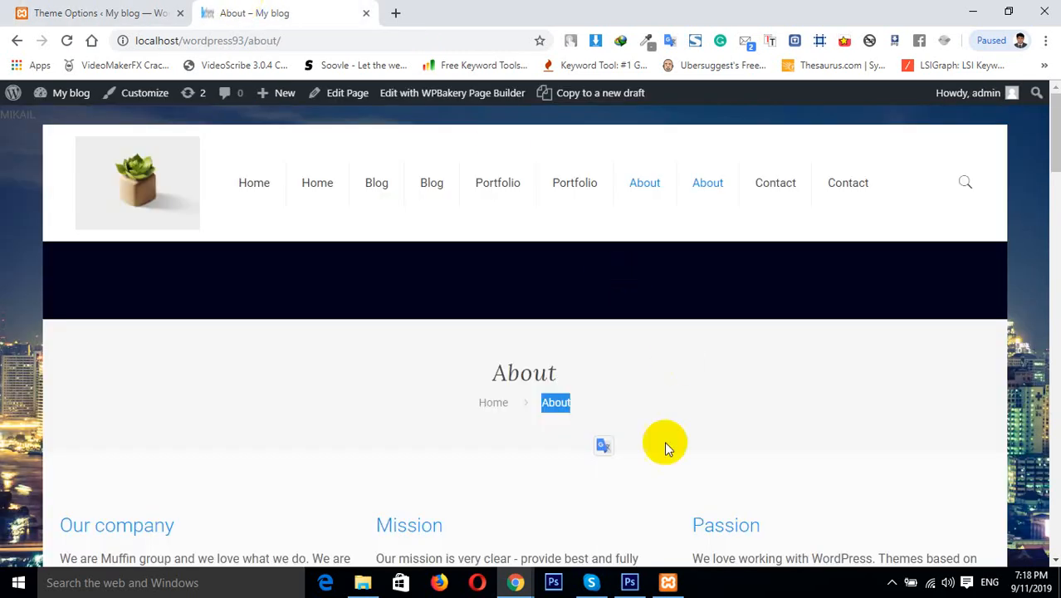
drag(486, 403, 636, 415)
click(637, 414)
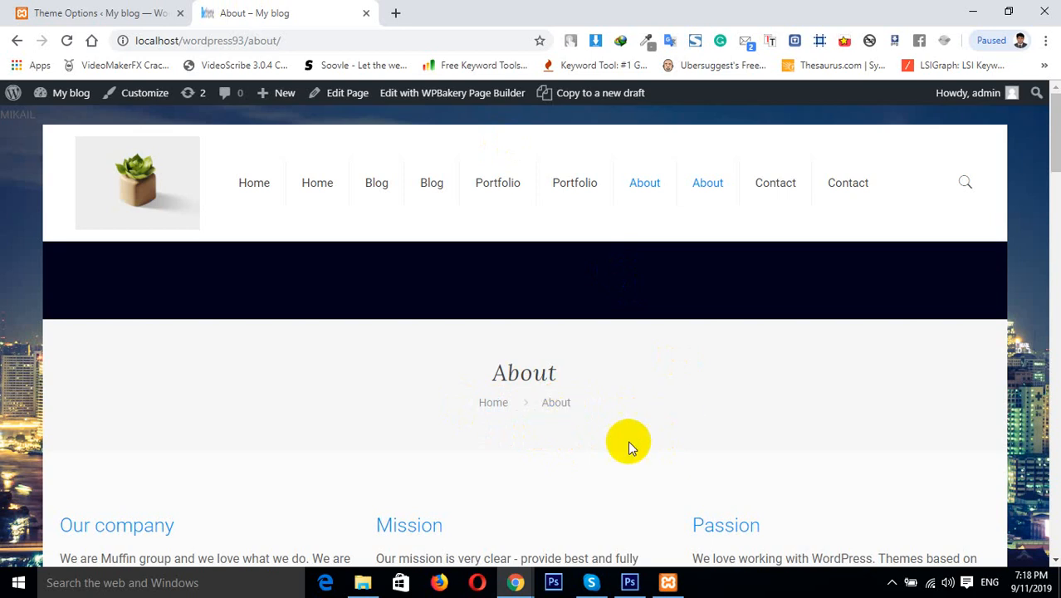
drag(539, 403, 610, 372)
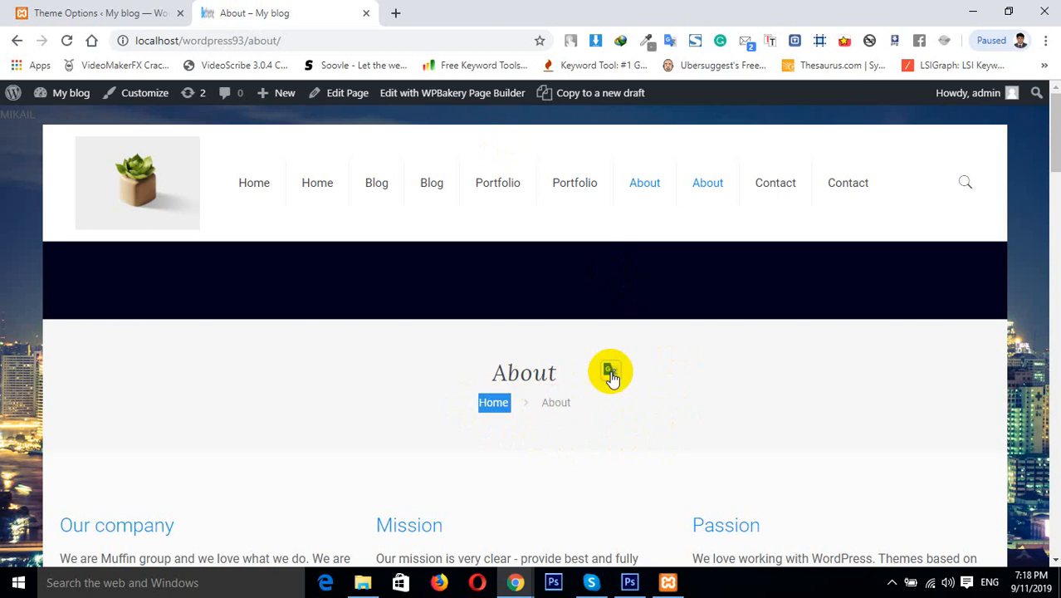
click(584, 427)
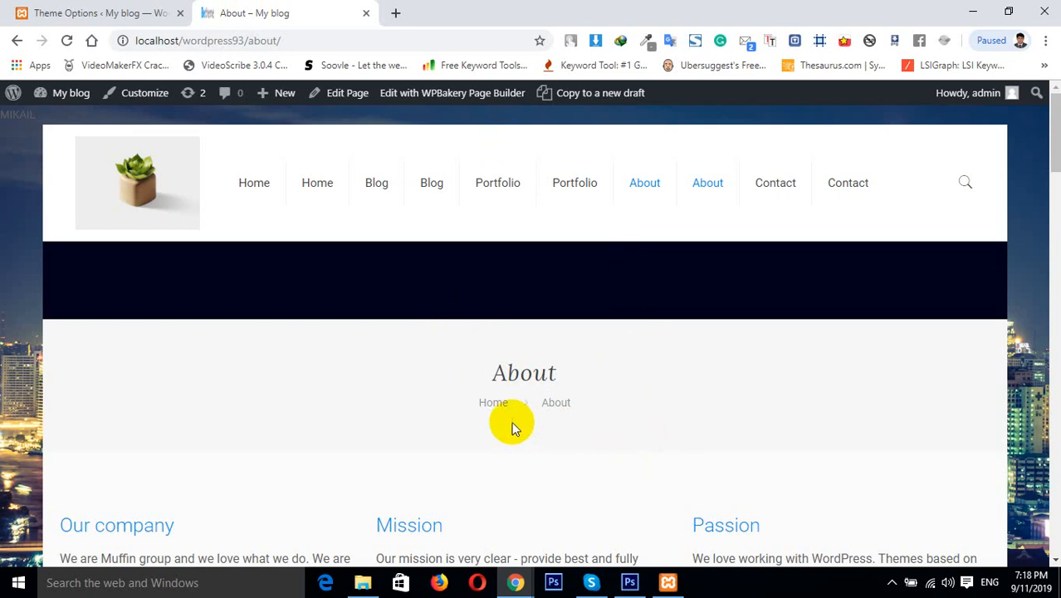
drag(485, 401, 601, 404)
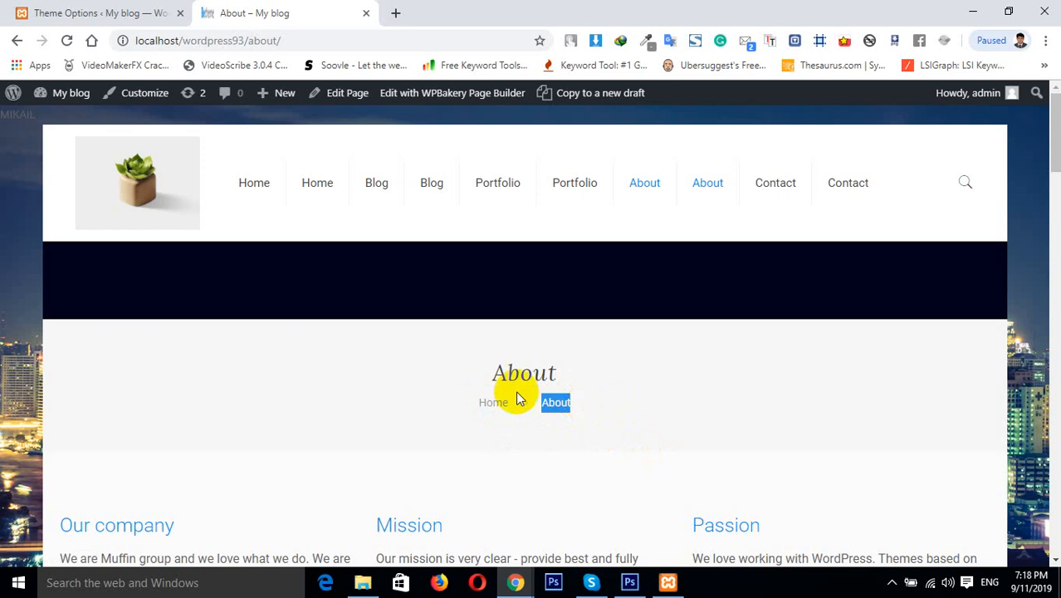
Toggle the Slider subheader option on and off and clear the Breadcrumbs last-item link option
click(109, 13)
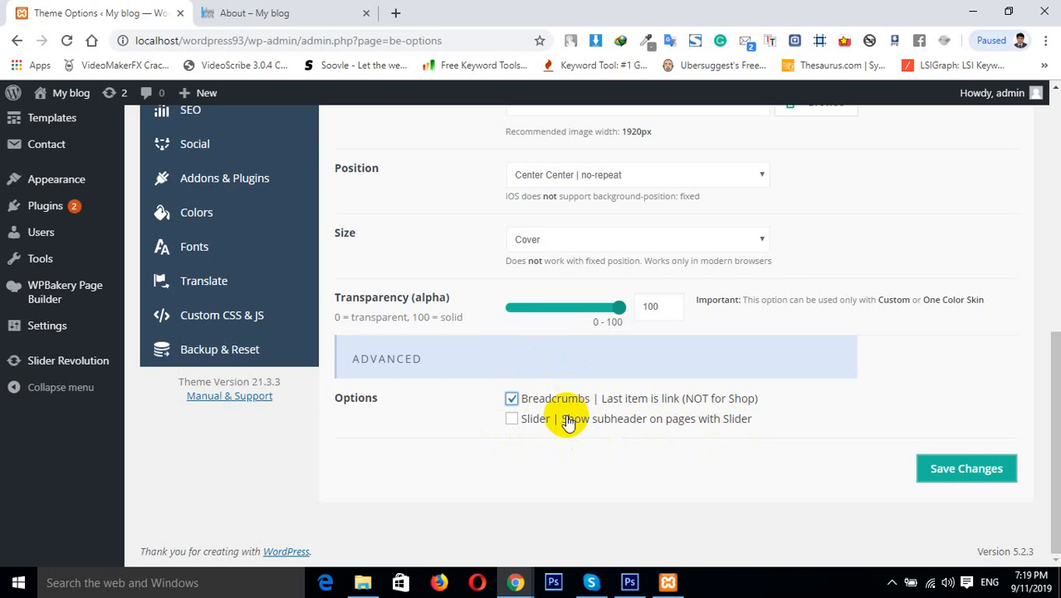
click(511, 420)
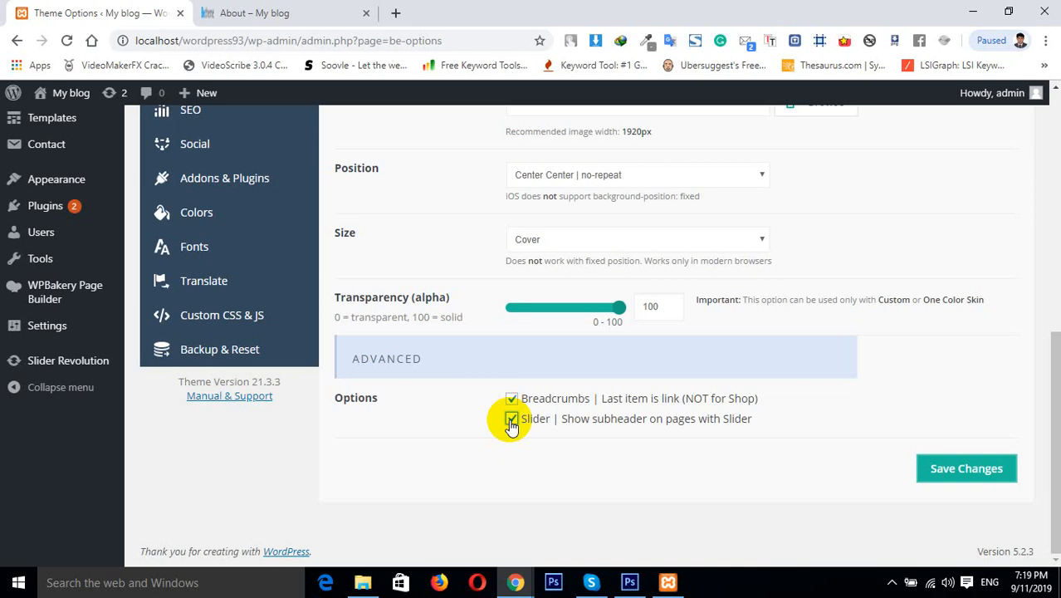
click(511, 420)
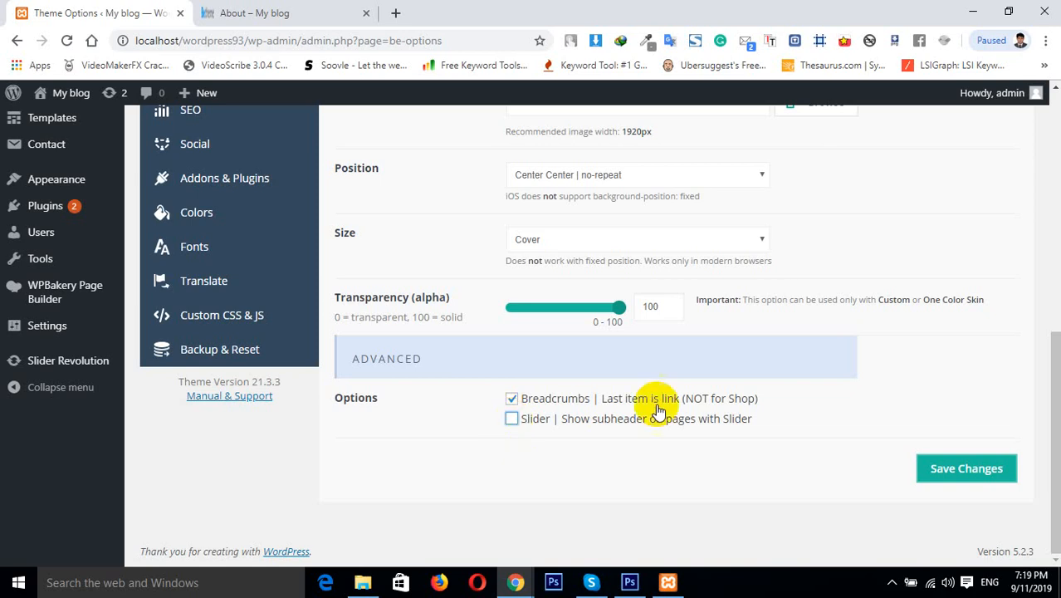
click(514, 399)
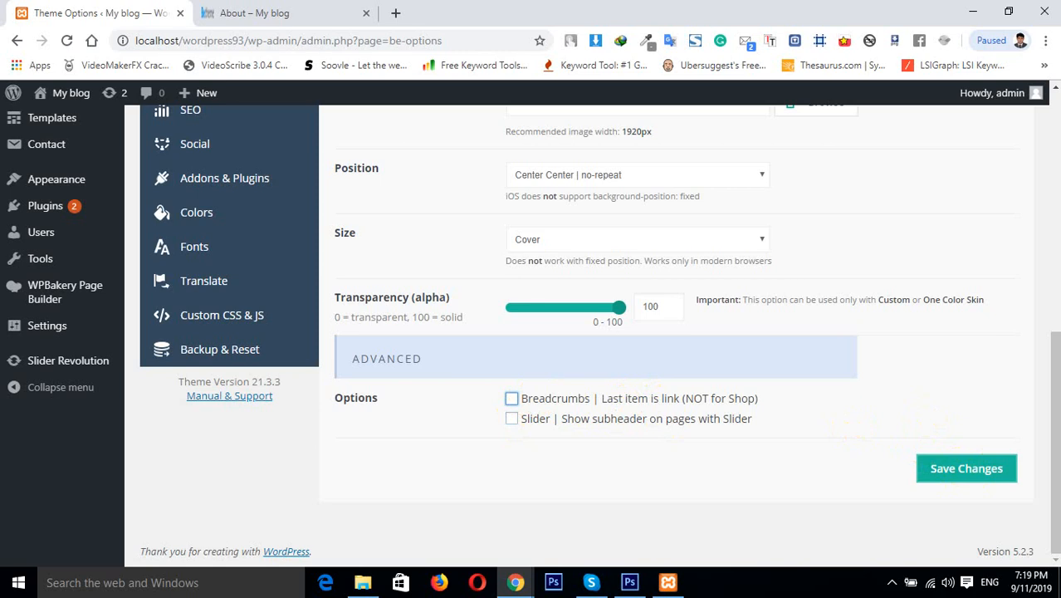
Open the Global Hooks settings and compare the Top hook text with the About page's top
drag(1045, 508, 972, 256)
click(196, 279)
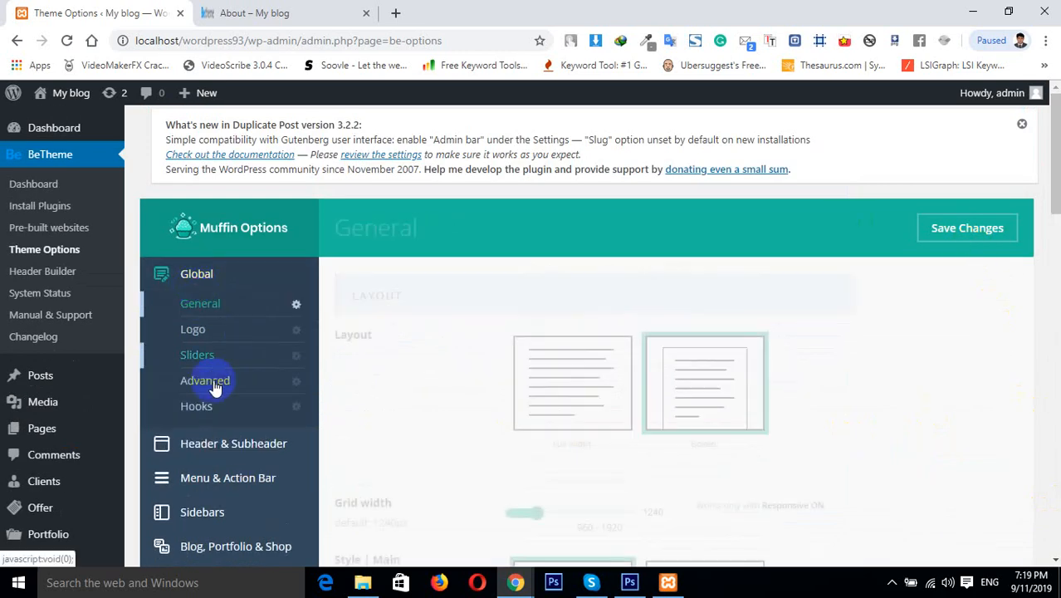
click(197, 407)
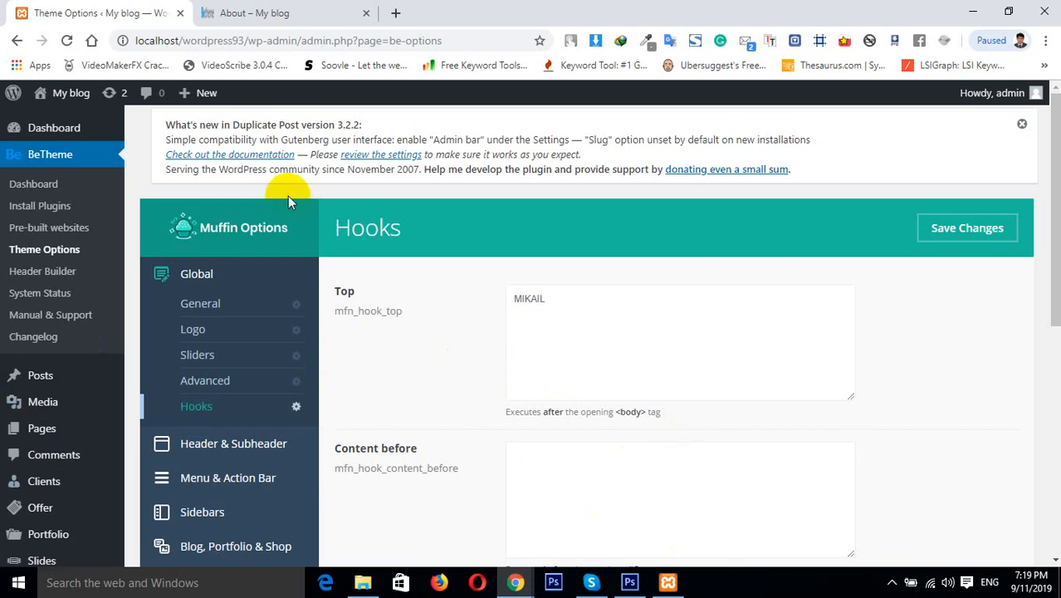
click(274, 12)
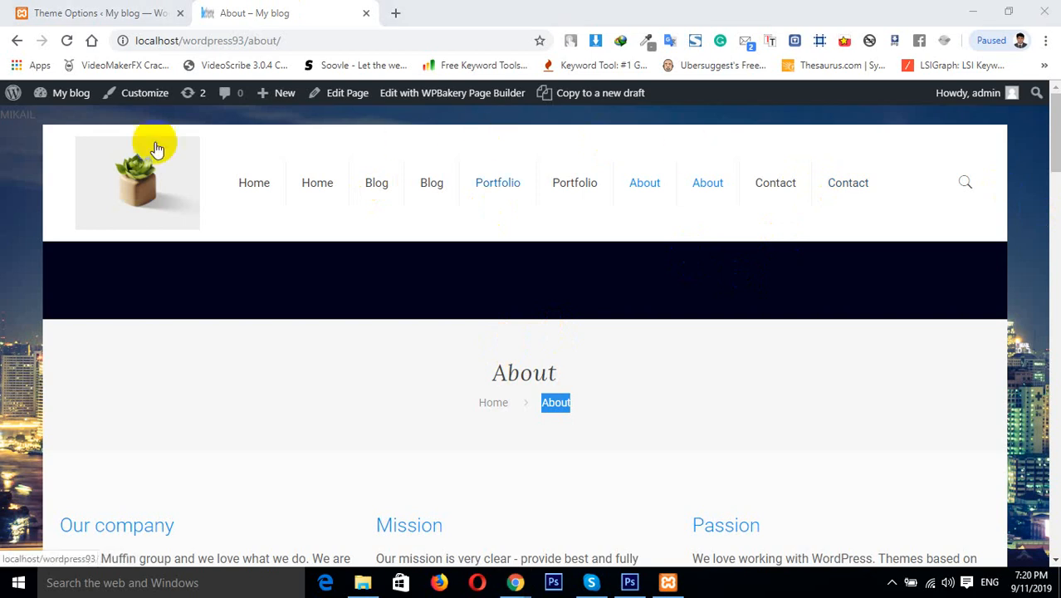
click(40, 121)
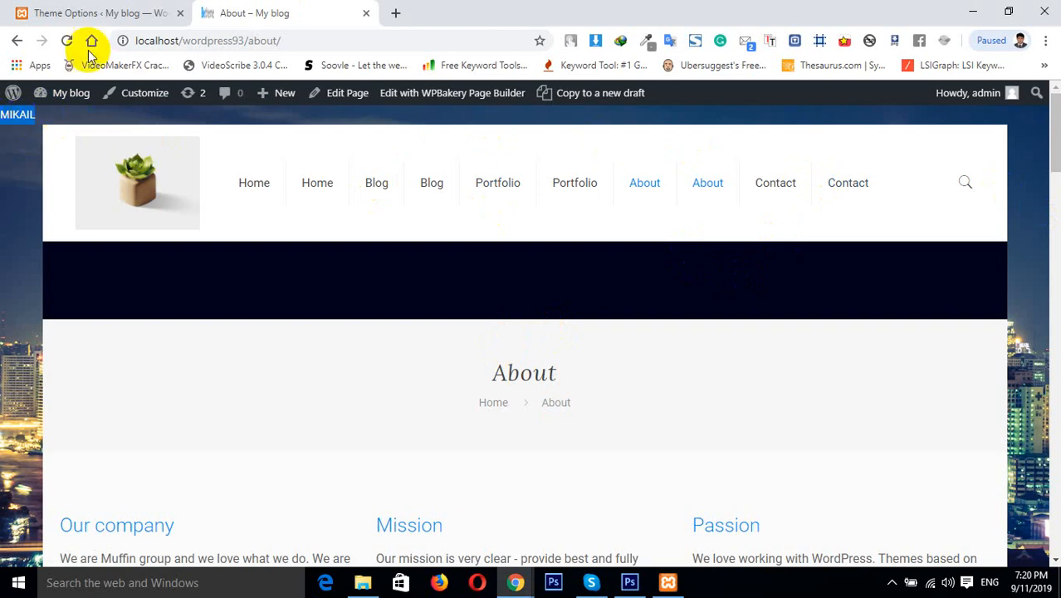
click(72, 6)
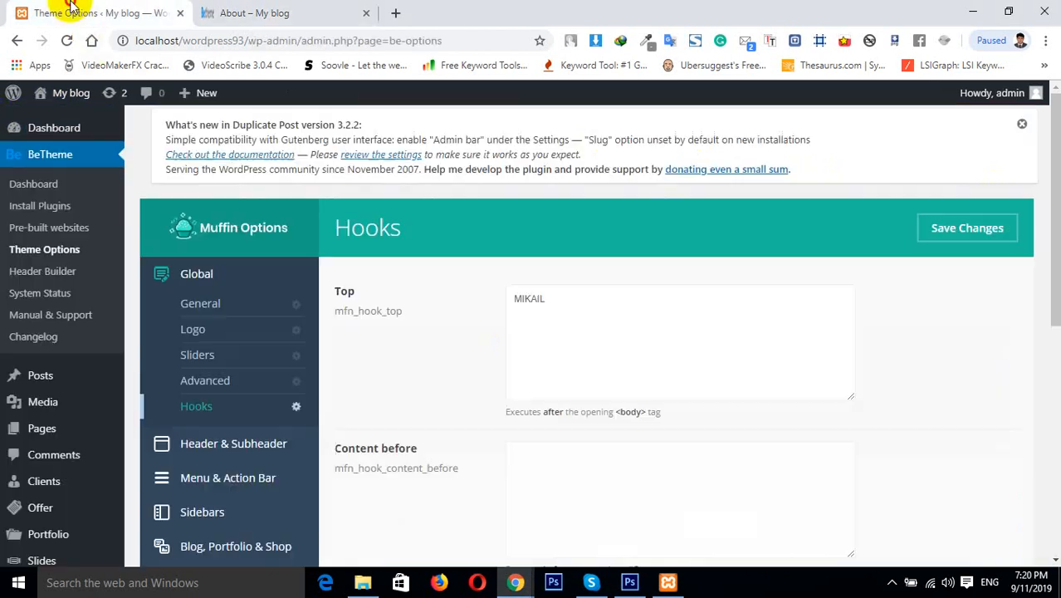
Wrap the Top hook text MIKAIL in a paragraph tag with style color:#fff; and save the changes
click(513, 297)
text(<>)
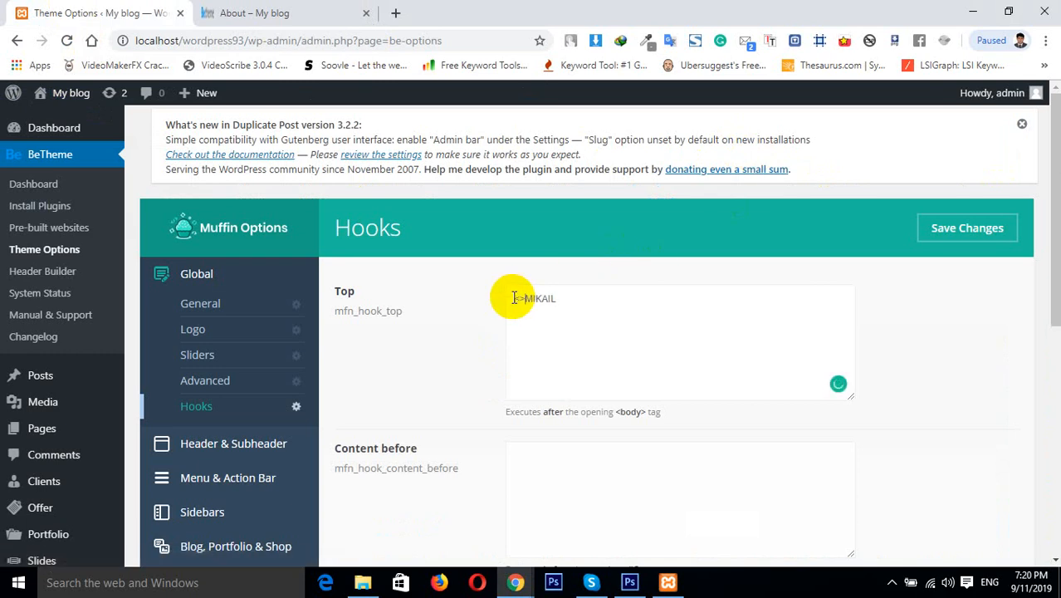
text(p)
key(Right)
key(Right)
key(Right)
key(Right)
key(Right)
text(</p)
key(Left)
key(Left)
key(Left)
key(Left)
key(Left)
text(style="c")
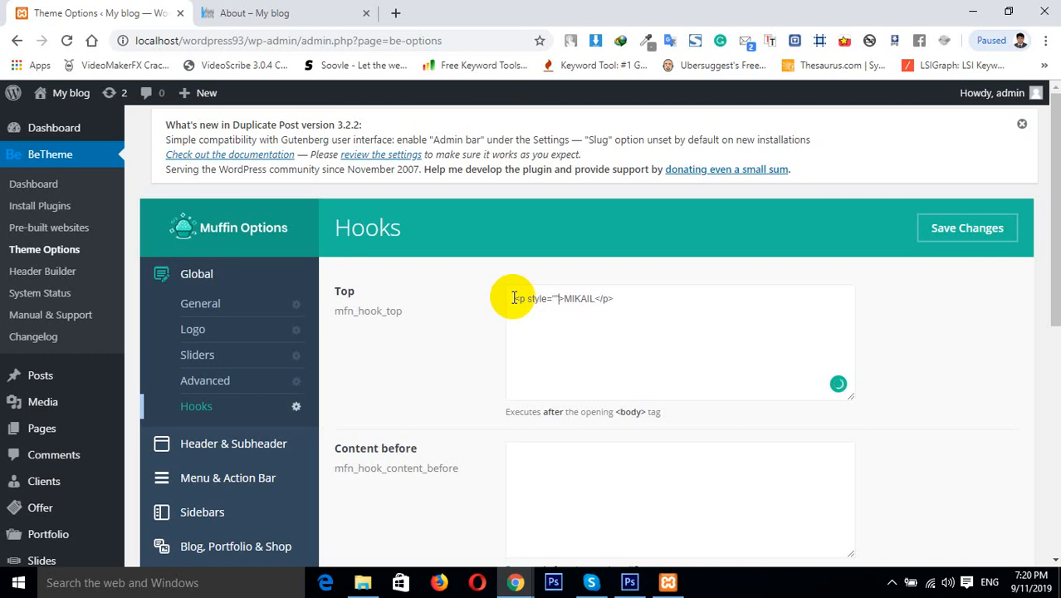
key(Left)
text(color)
text(=)
key(BackSpace)
text(:#fff;)
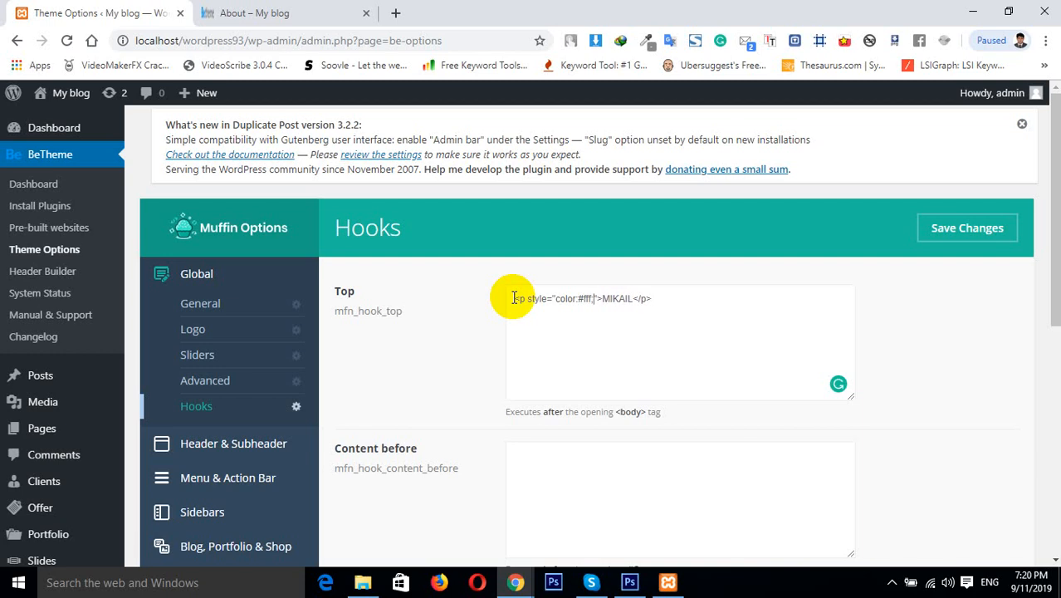
click(960, 240)
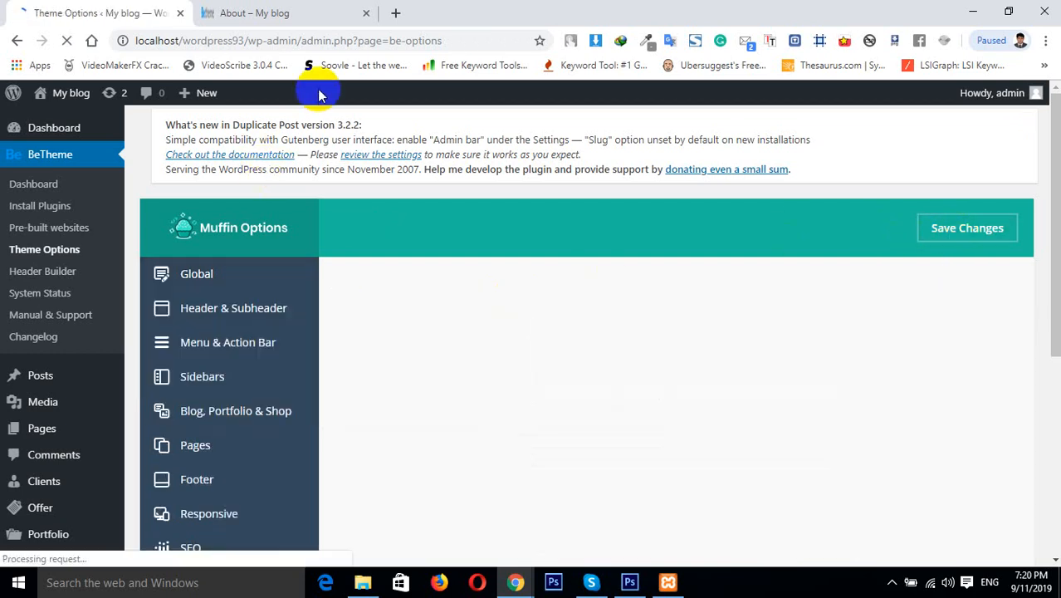
Reload the About page to check the styled Top hook text, then return to the options
click(277, 11)
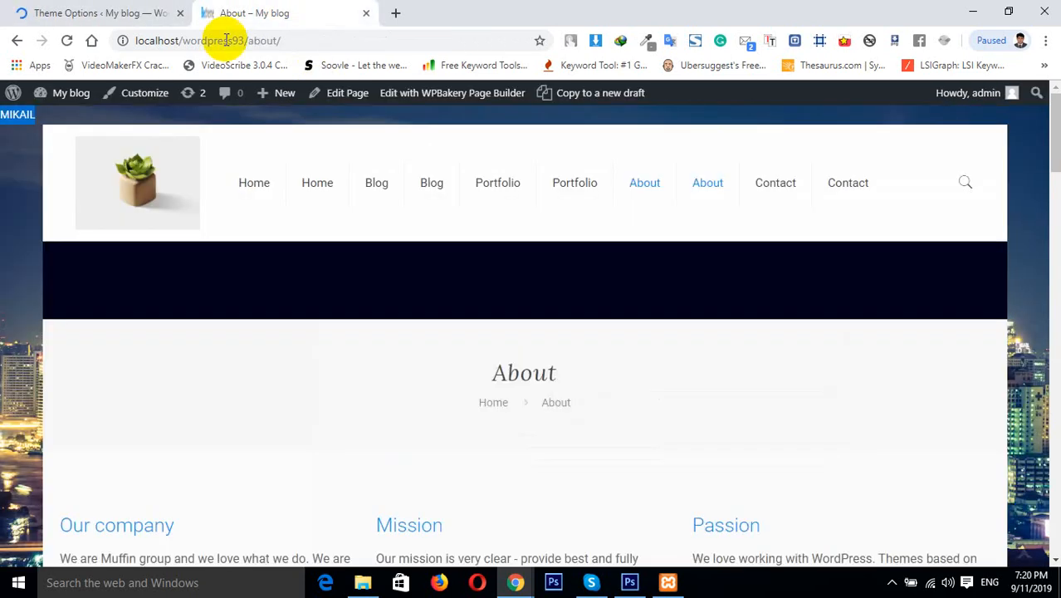
click(64, 40)
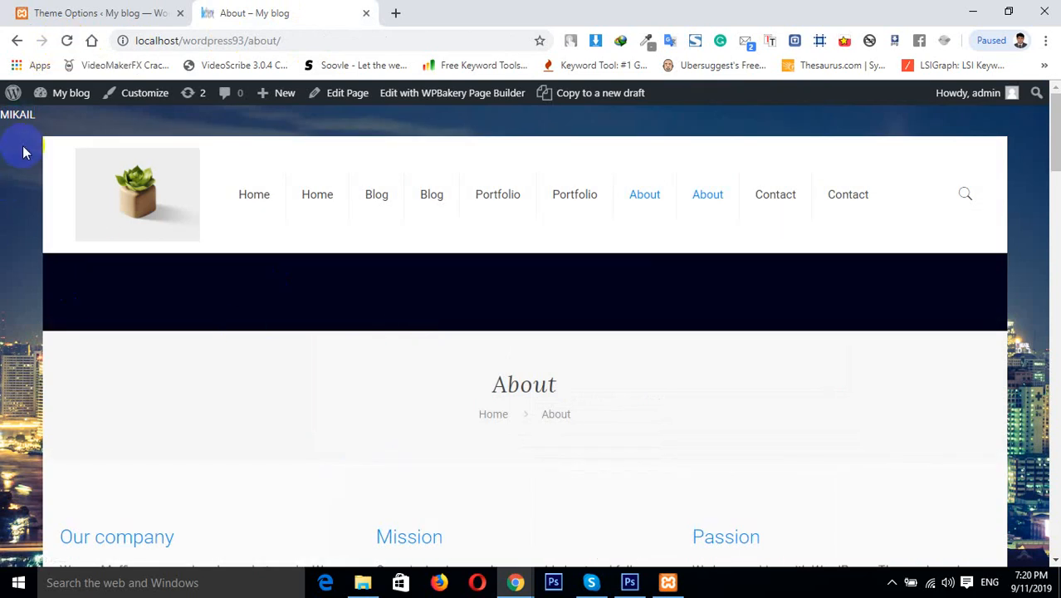
click(38, 12)
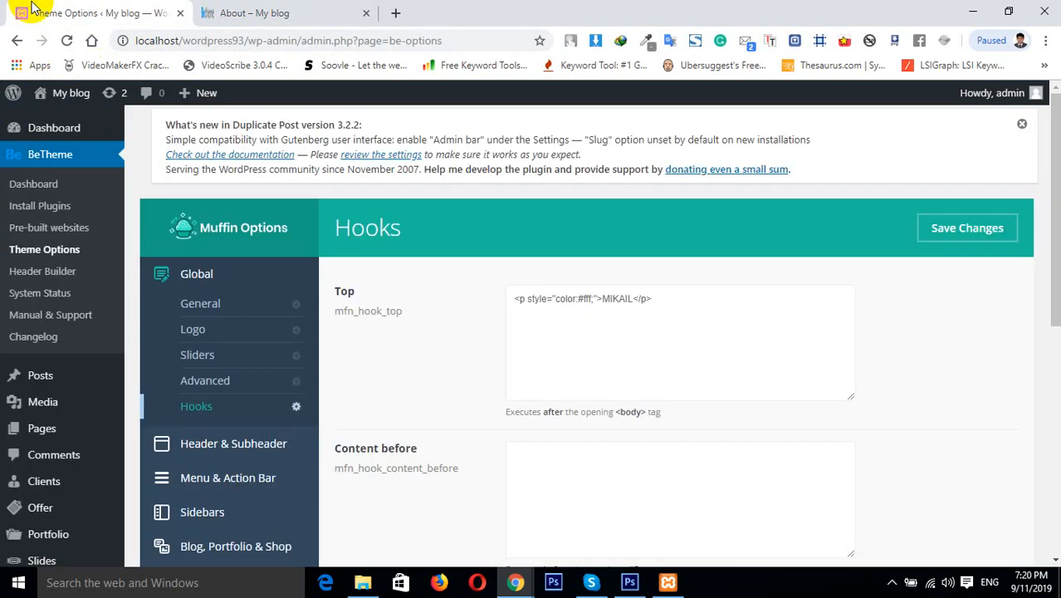
Add text-align:center; to the Top hook paragraph's style and save the changes
click(595, 298)
text(text-a)
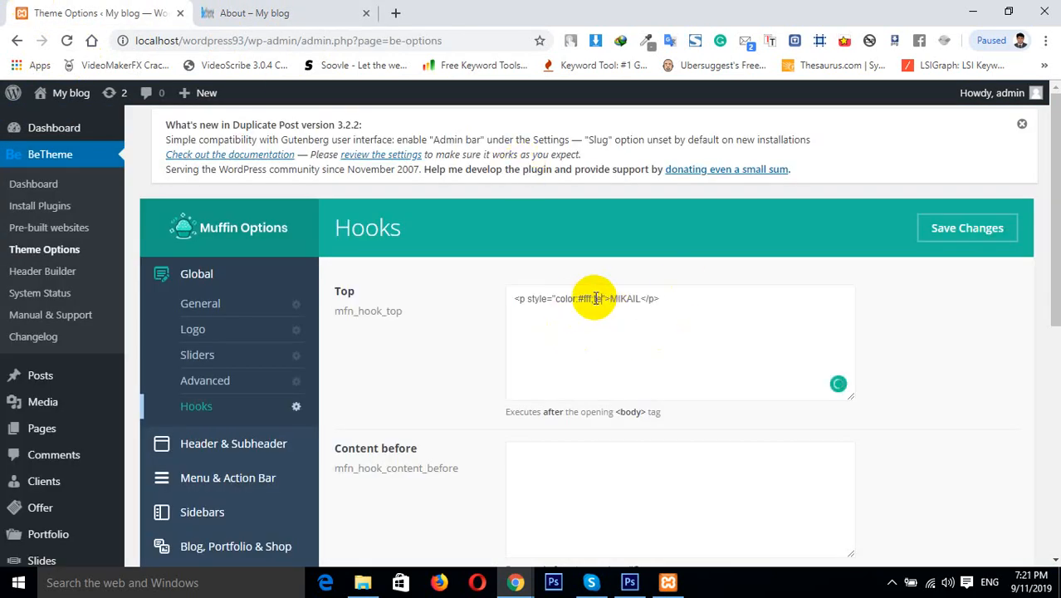
text(lign)
text(:)
text(center)
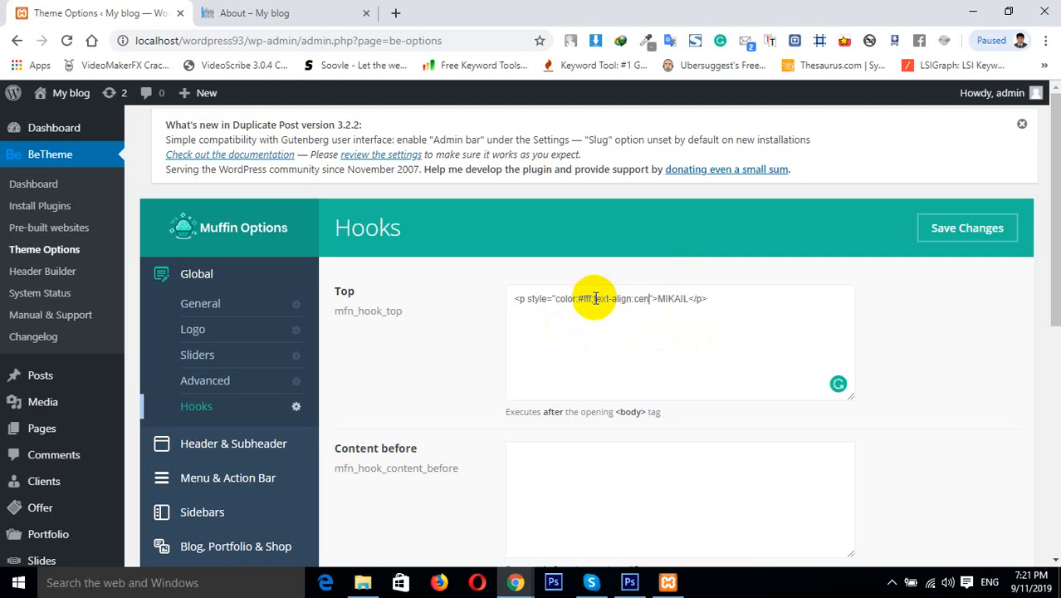
text(;)
click(948, 234)
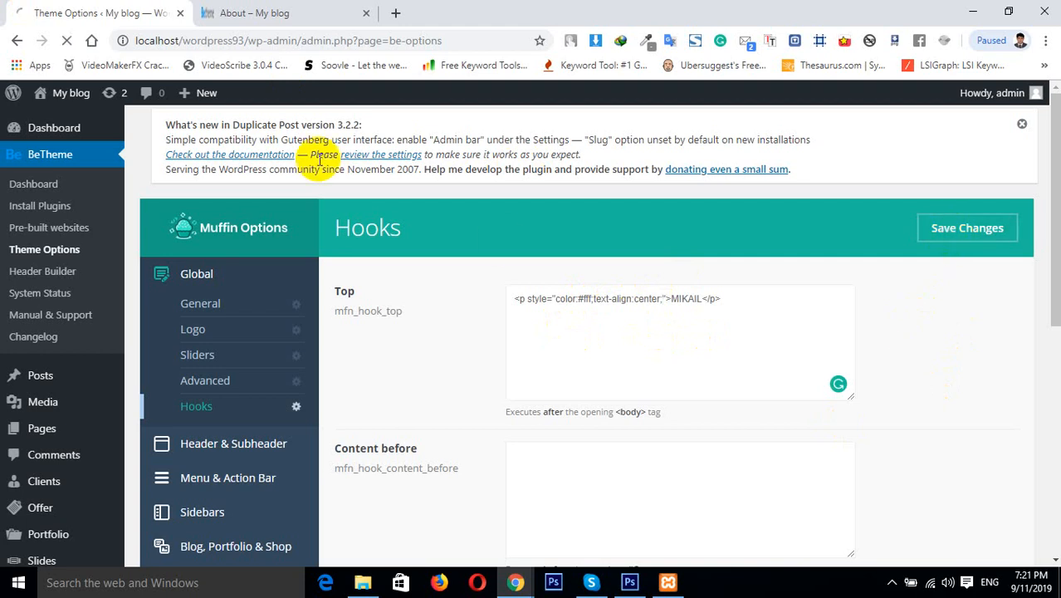
Reload the About page and examine the centred white MIKAIL text above the header
click(274, 12)
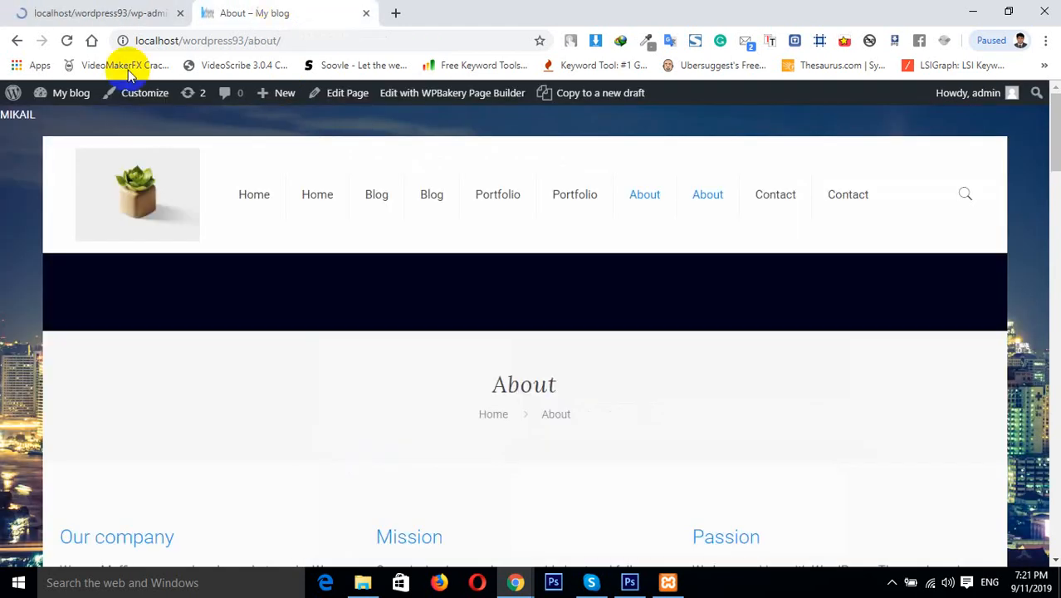
click(67, 40)
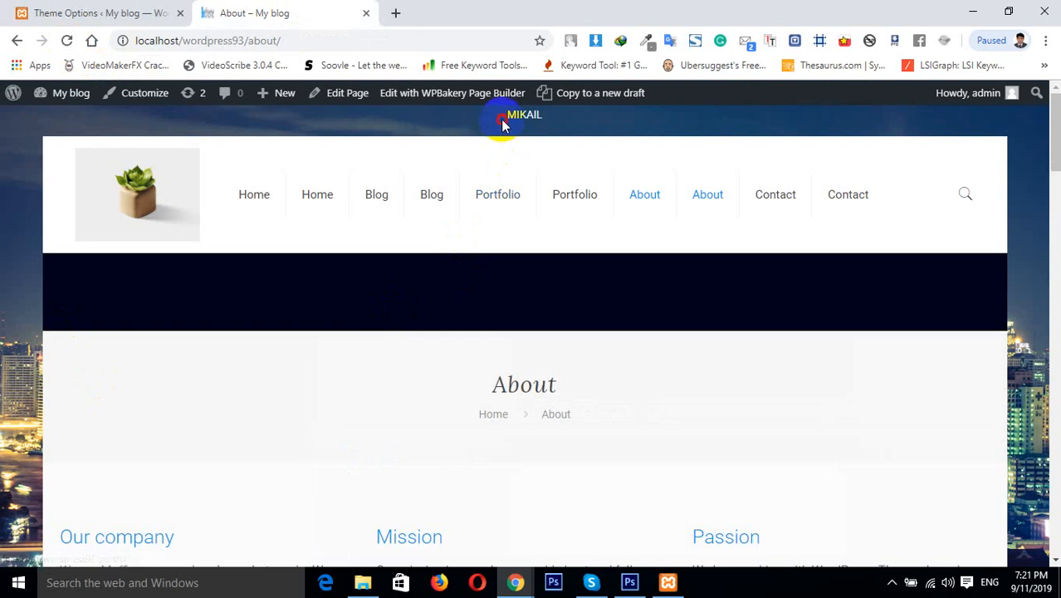
drag(503, 123, 565, 124)
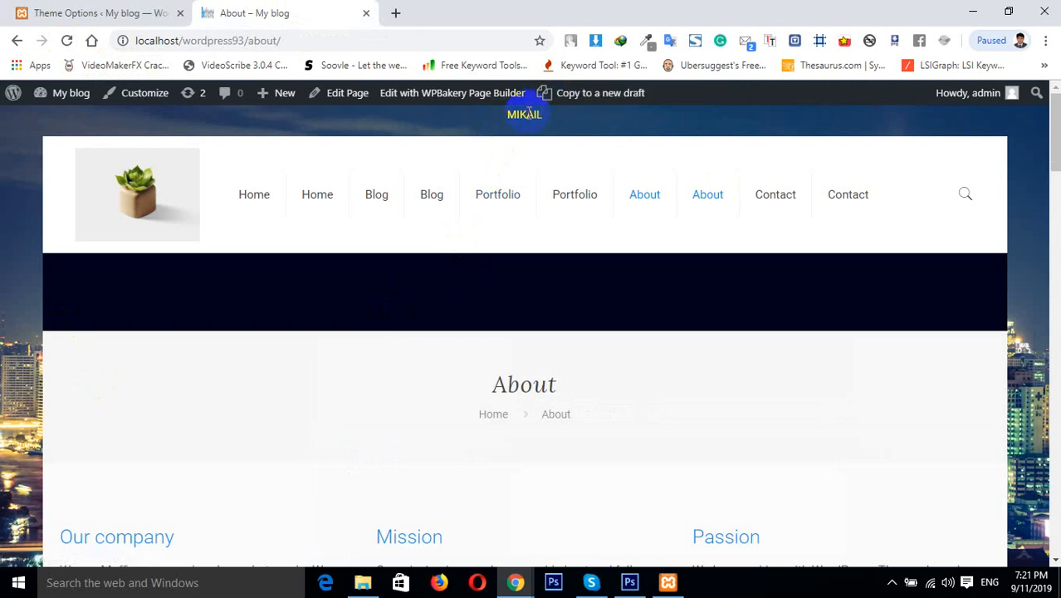
click(363, 141)
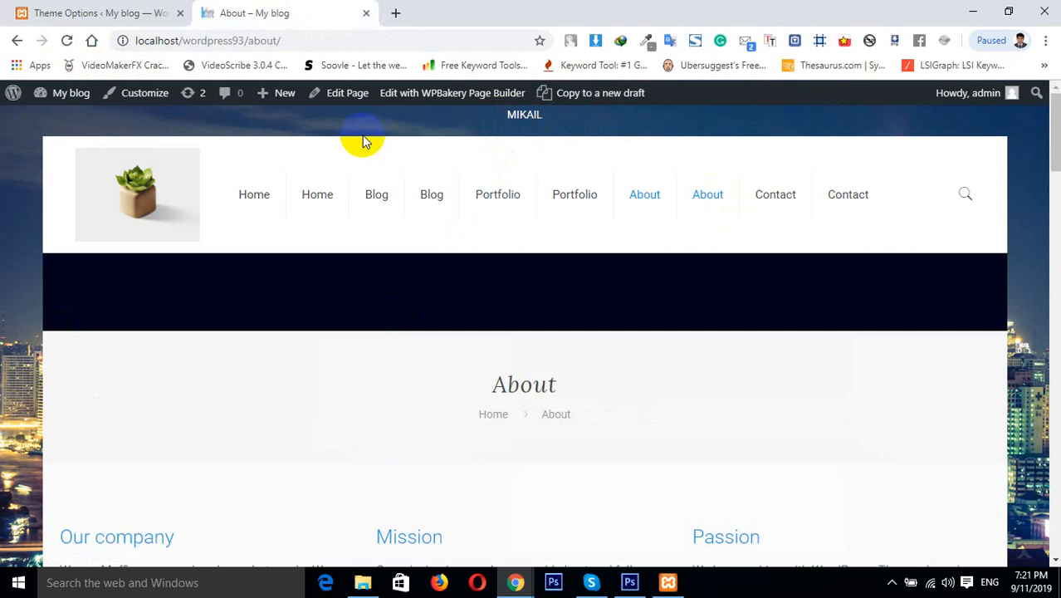
click(92, 12)
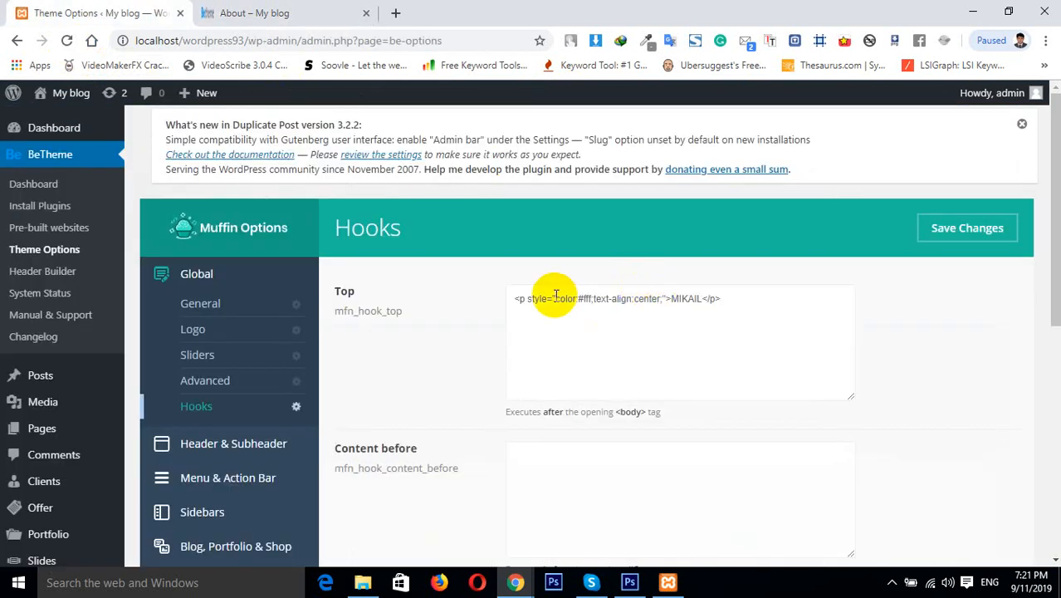
Try starting a rule in the Custom CSS box under Custom CSS & JS, then remove it
drag(527, 298, 653, 299)
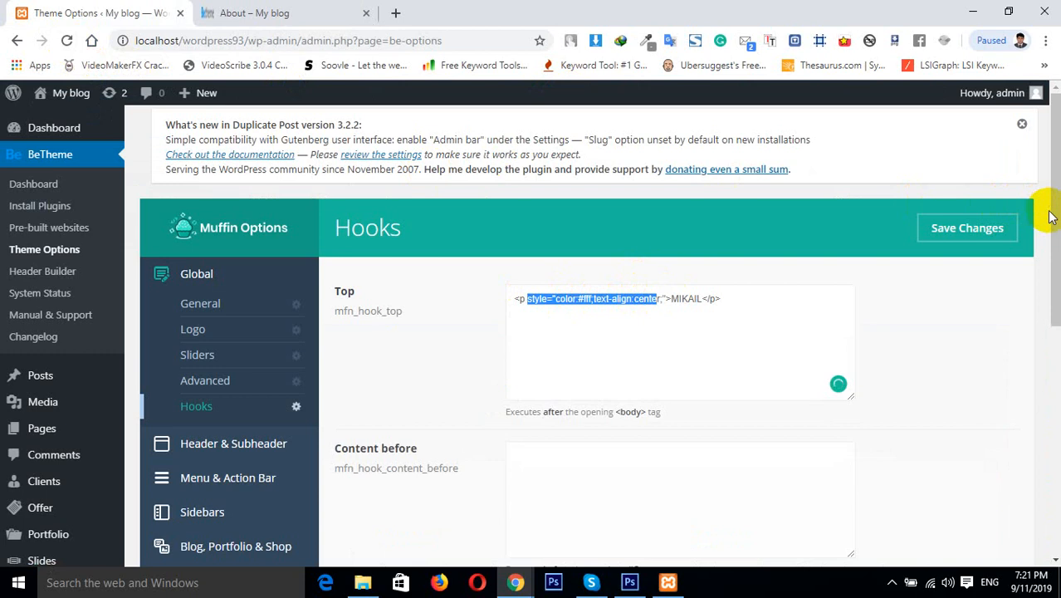
drag(1056, 218, 1056, 325)
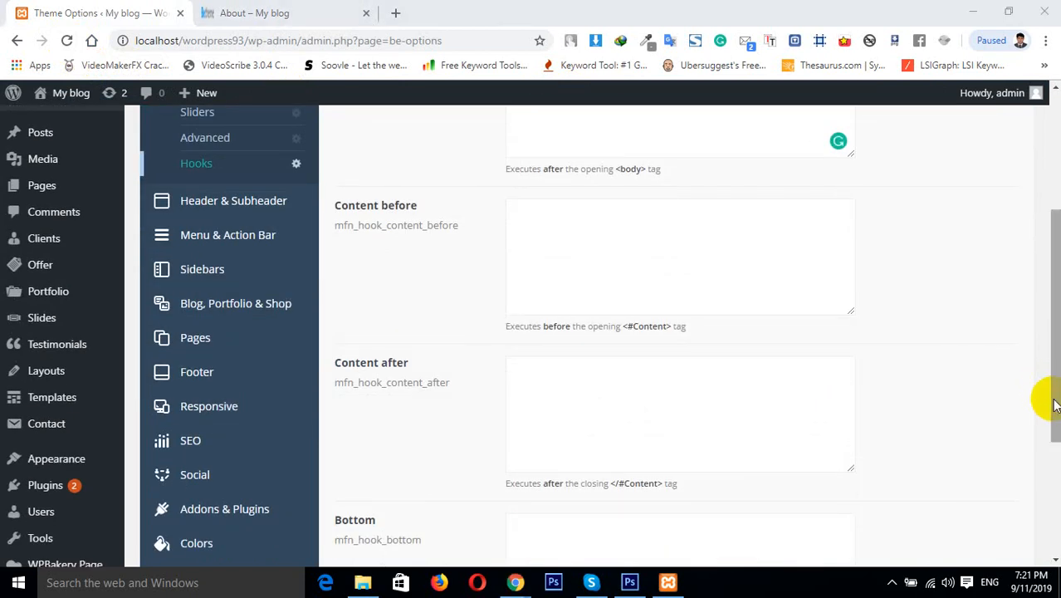
drag(1050, 404, 1055, 498)
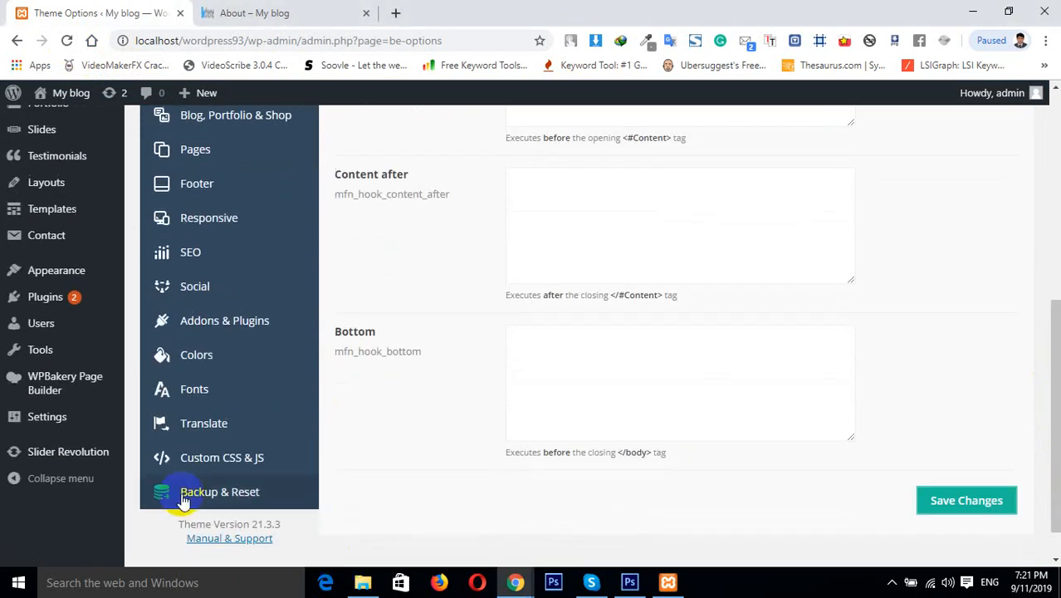
click(217, 467)
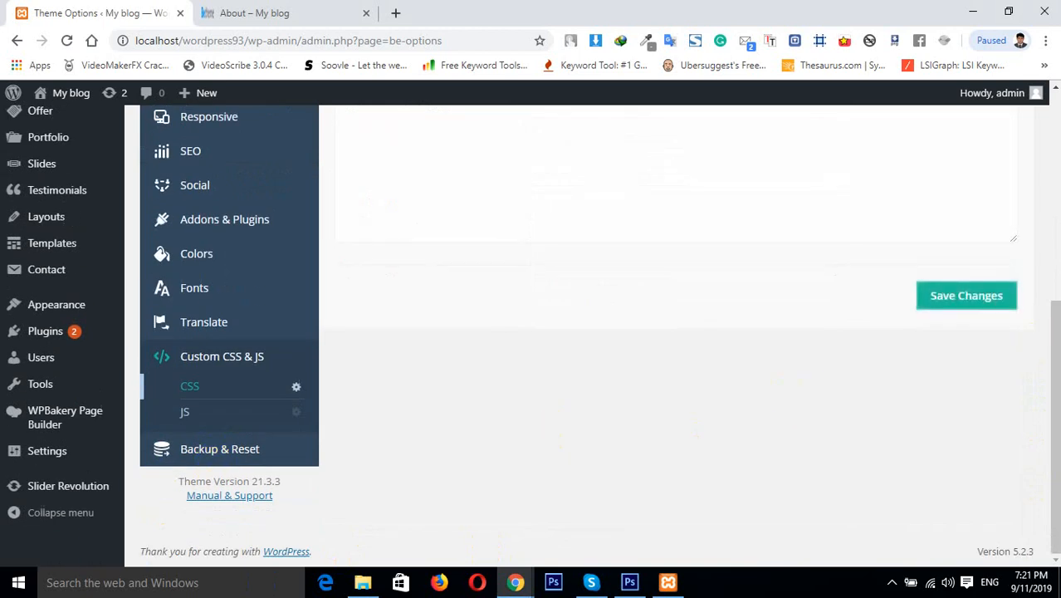
drag(1051, 387, 1048, 120)
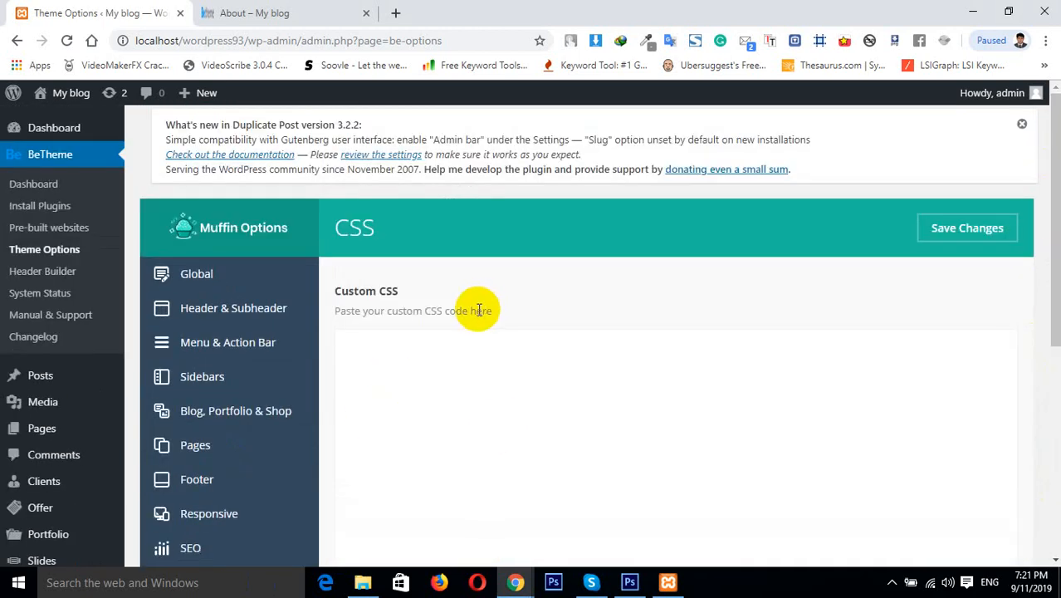
click(432, 365)
key(Return)
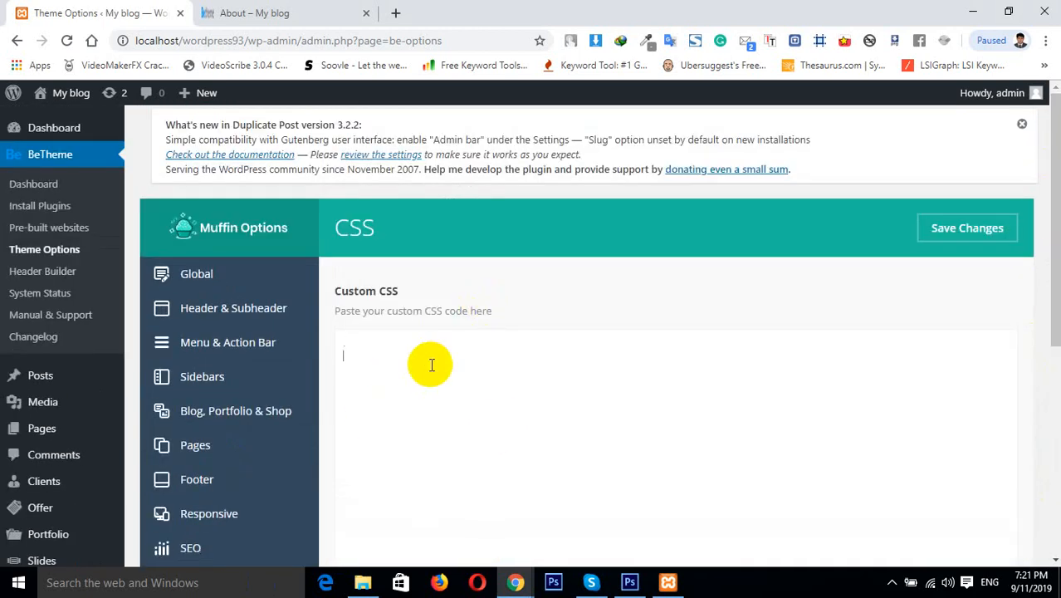
text(#)
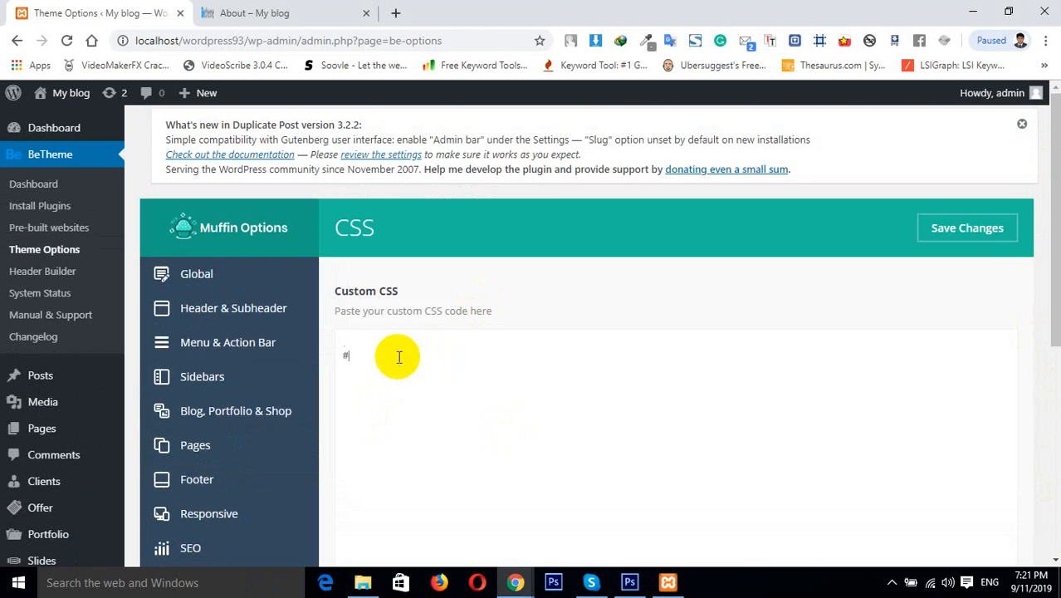
key(BackSpace)
key(BackSpace)
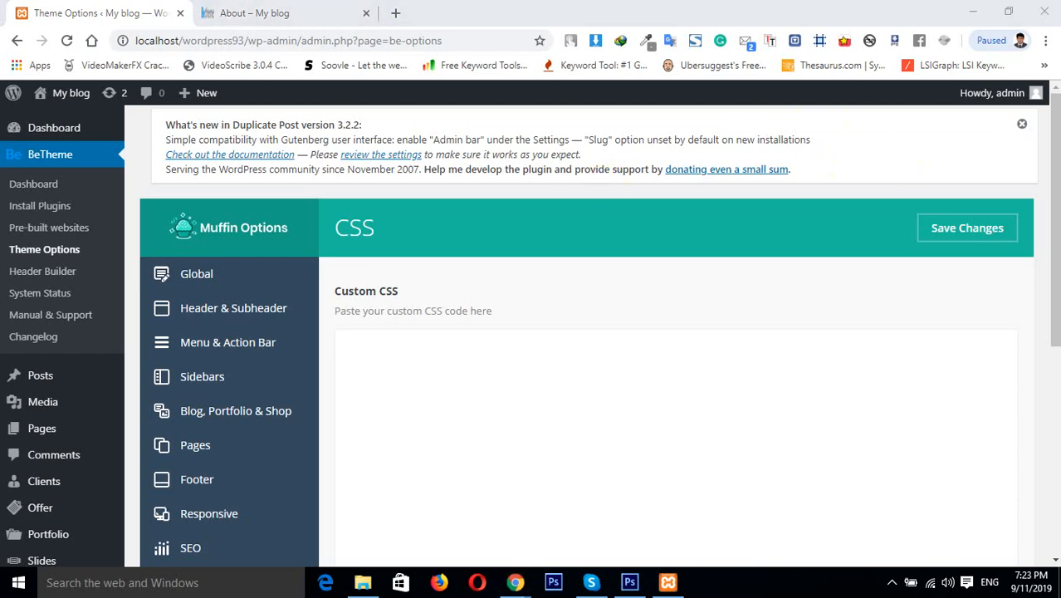
Return to the Global Hooks page and review the styled Top hook code
drag(1055, 264, 1055, 327)
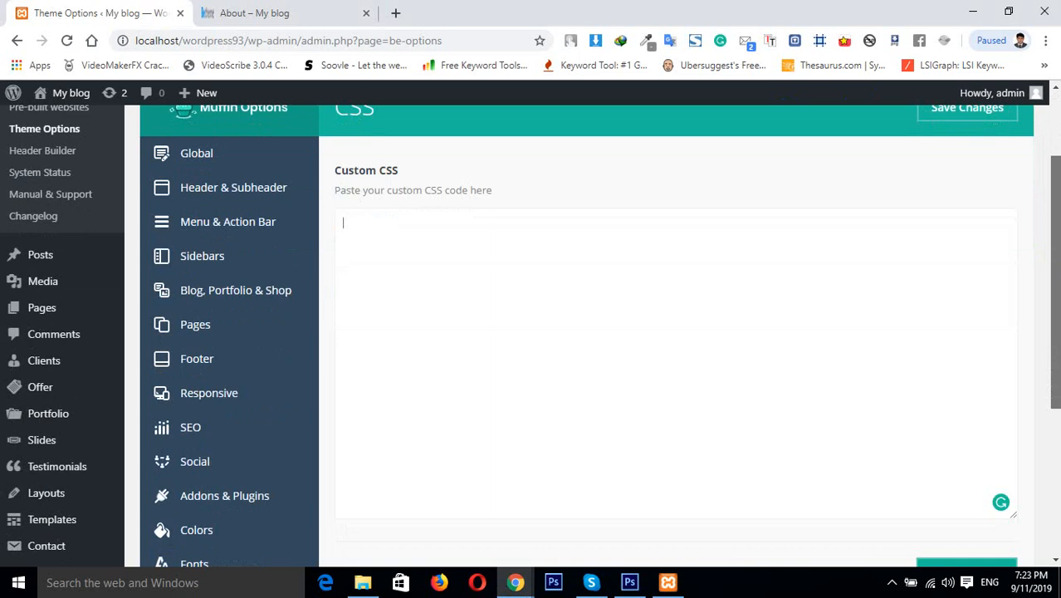
click(176, 226)
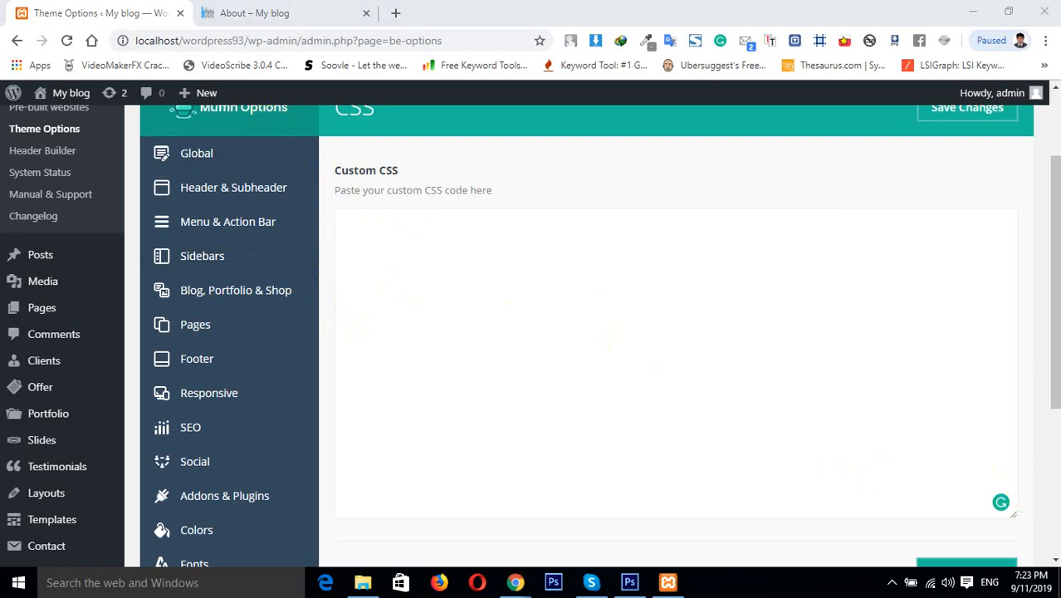
click(237, 195)
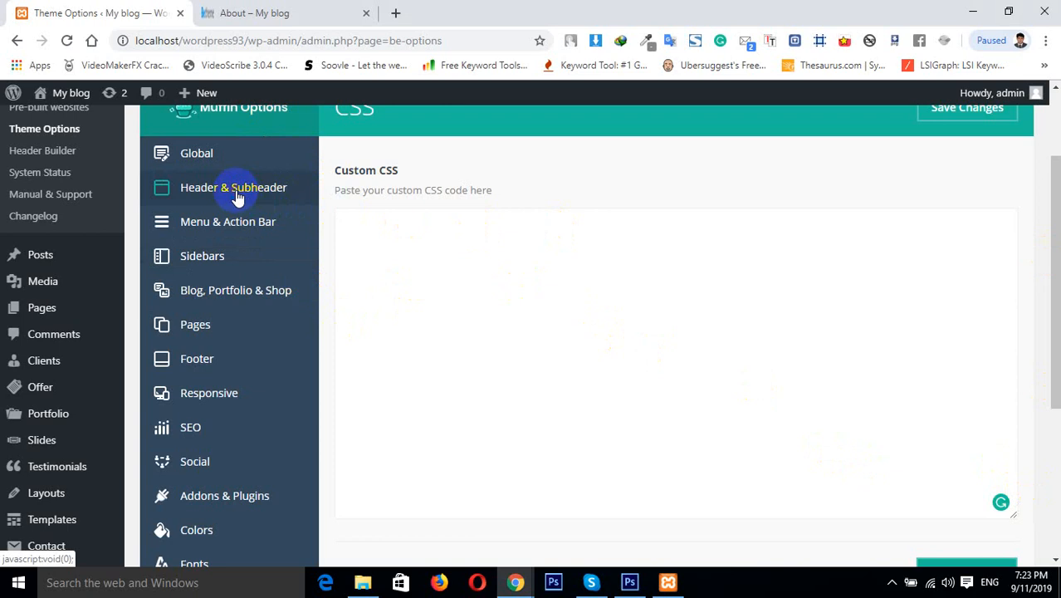
click(194, 163)
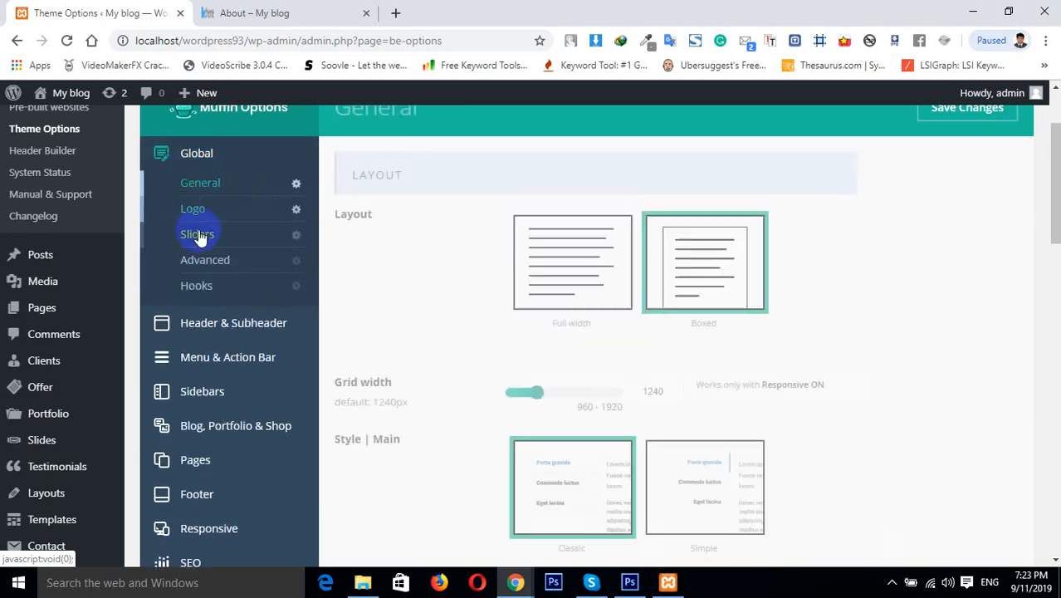
click(214, 282)
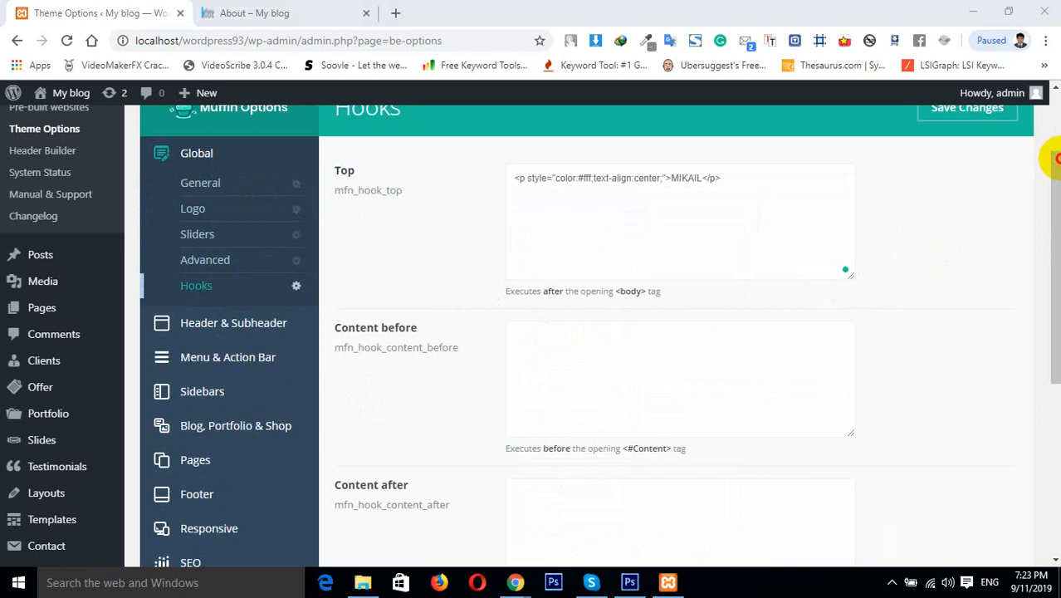
drag(1052, 163, 1052, 126)
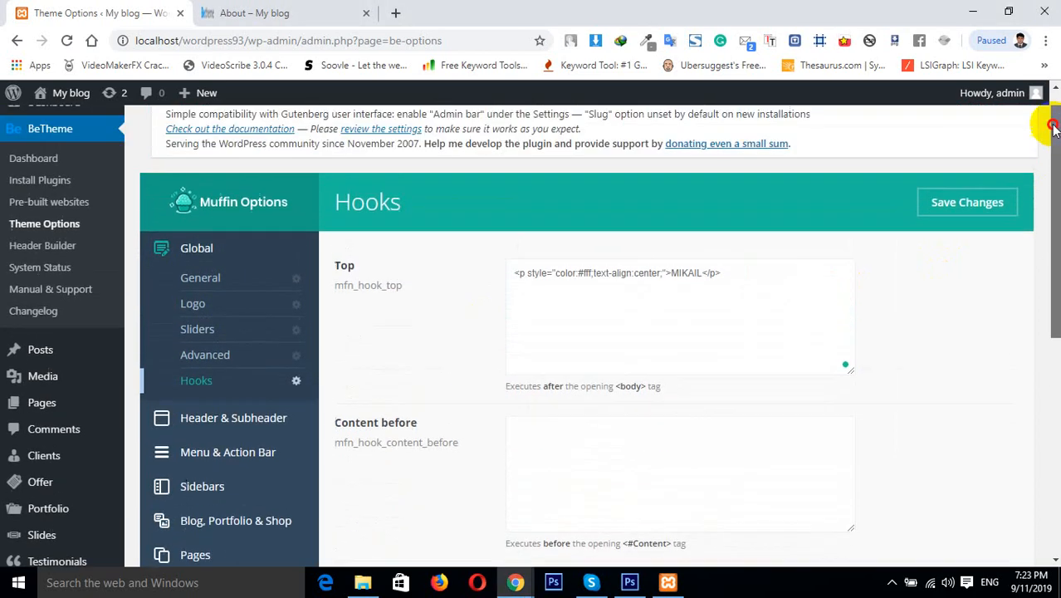
click(535, 294)
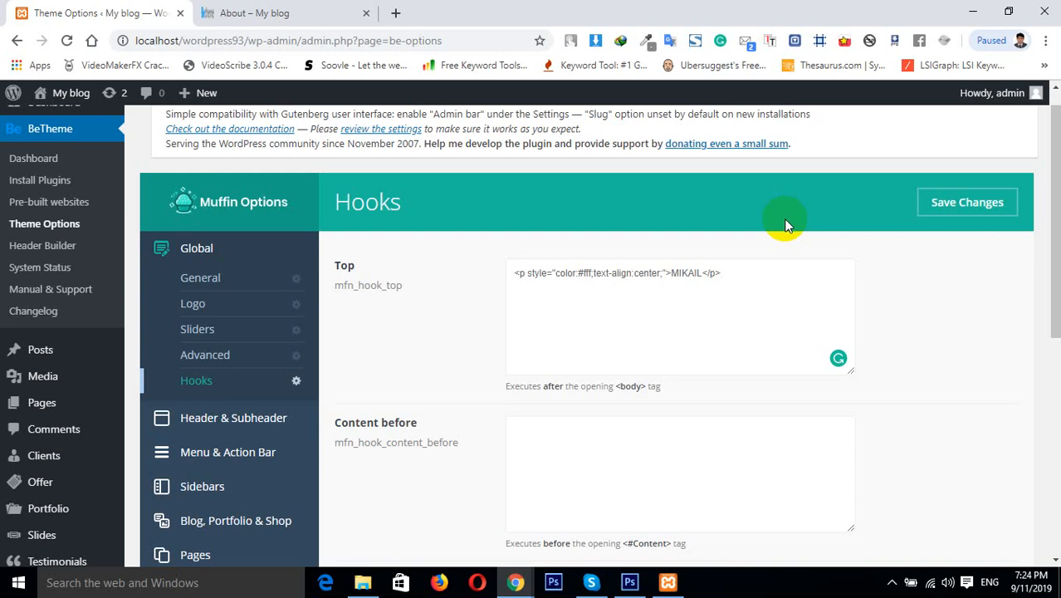
Open the Subheader settings in the Header & Subheader section
key(Caps_Lock)
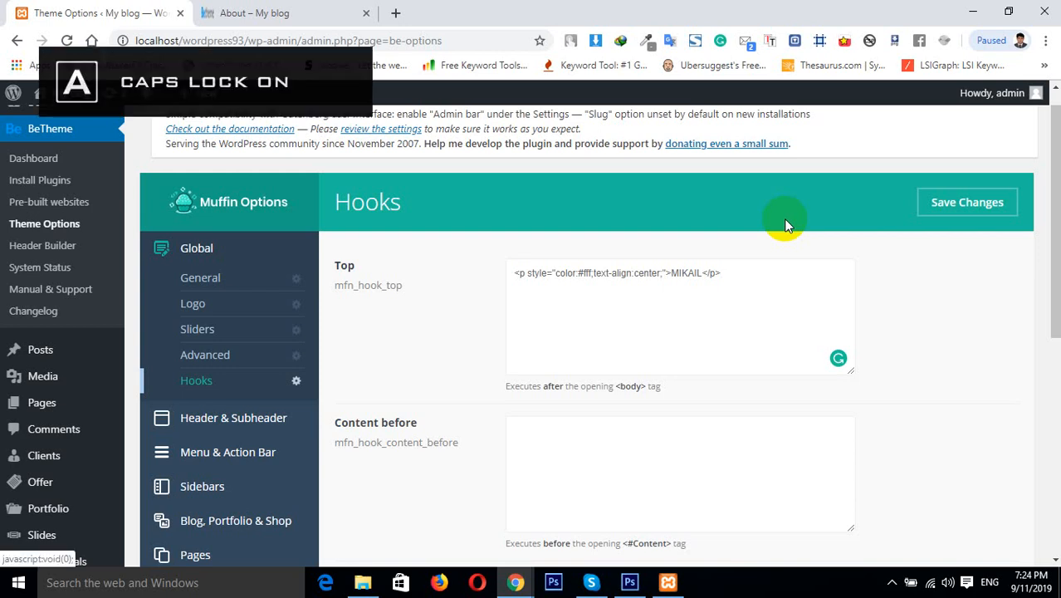
key(Caps_Lock)
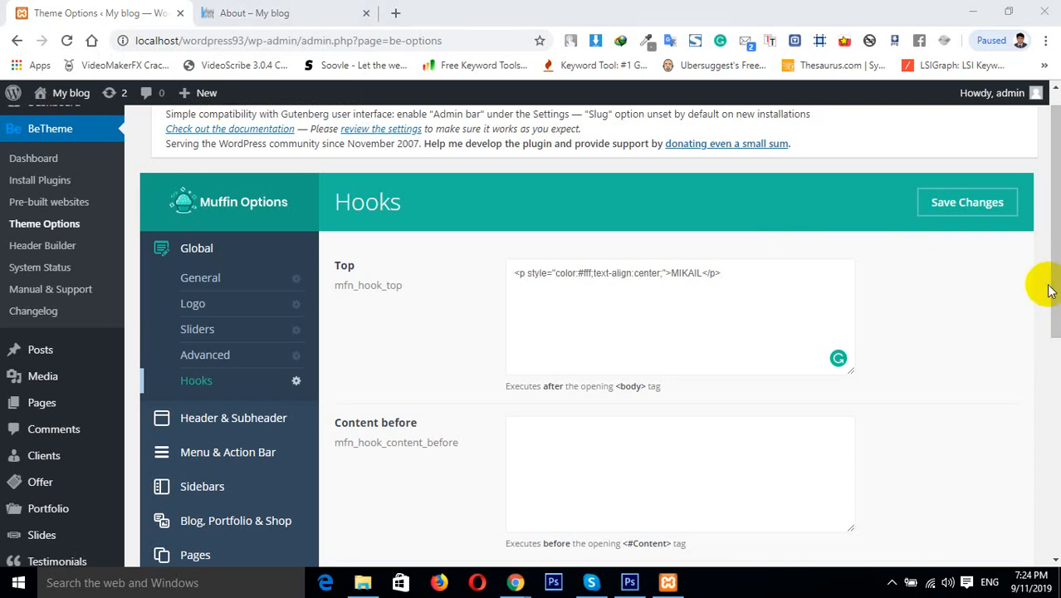
drag(1054, 313, 1041, 392)
click(276, 247)
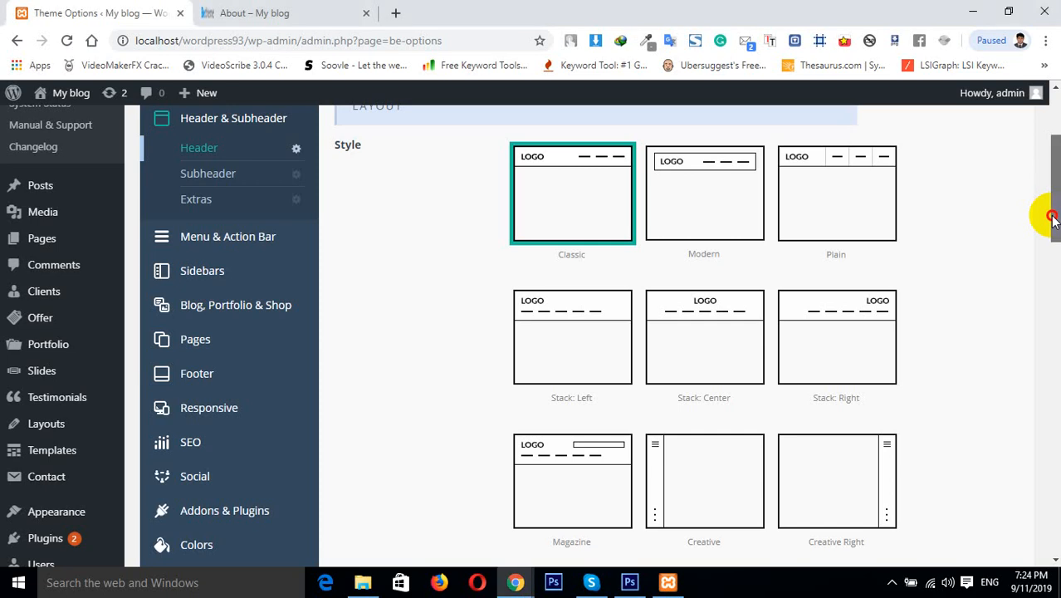
drag(1053, 220, 1053, 233)
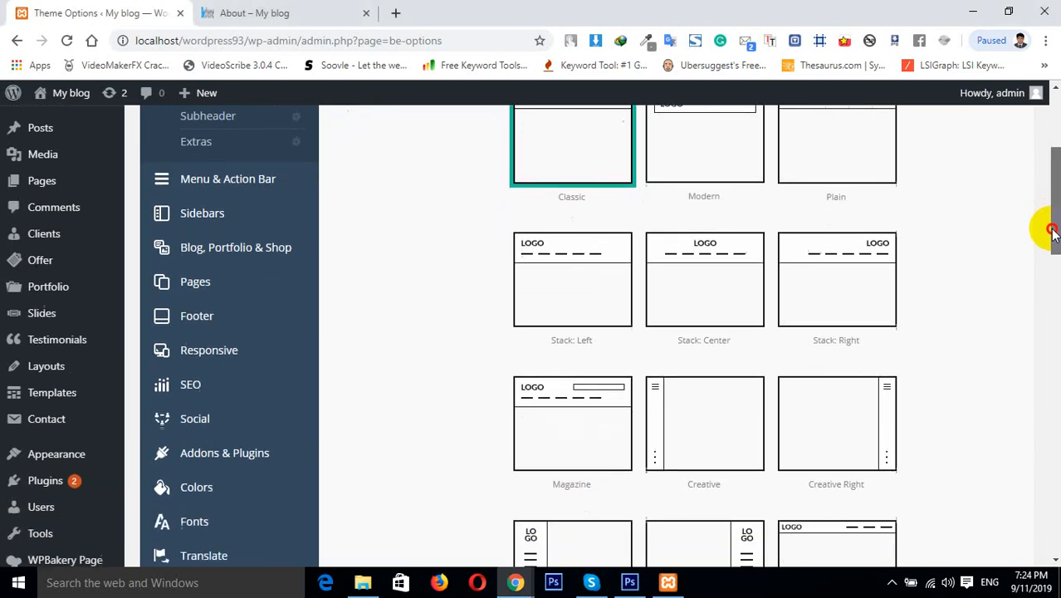
click(238, 123)
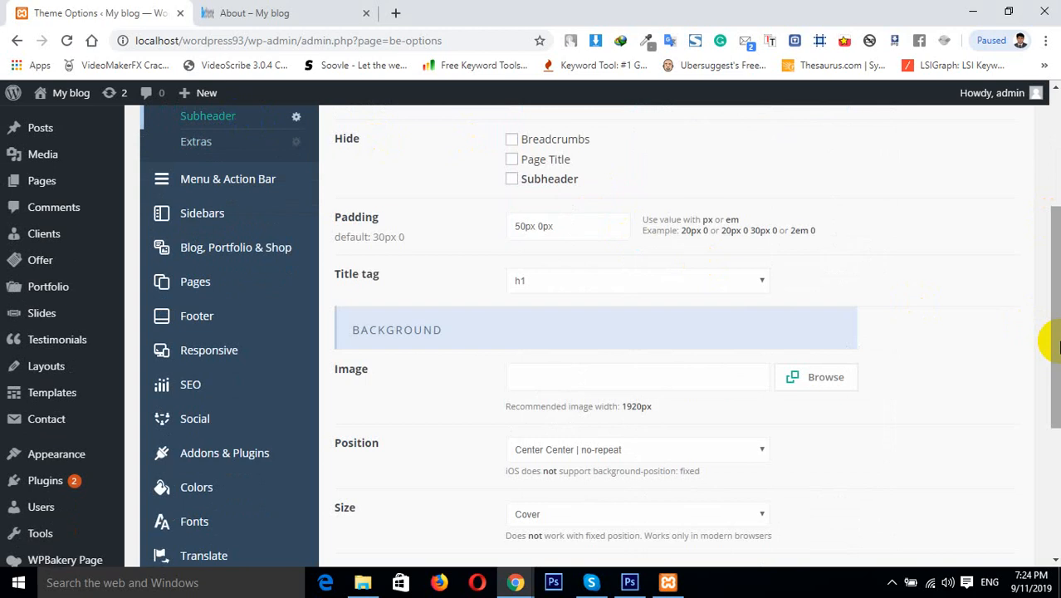
Open the Extras settings in the Header & Subheader section
drag(1055, 339, 1044, 277)
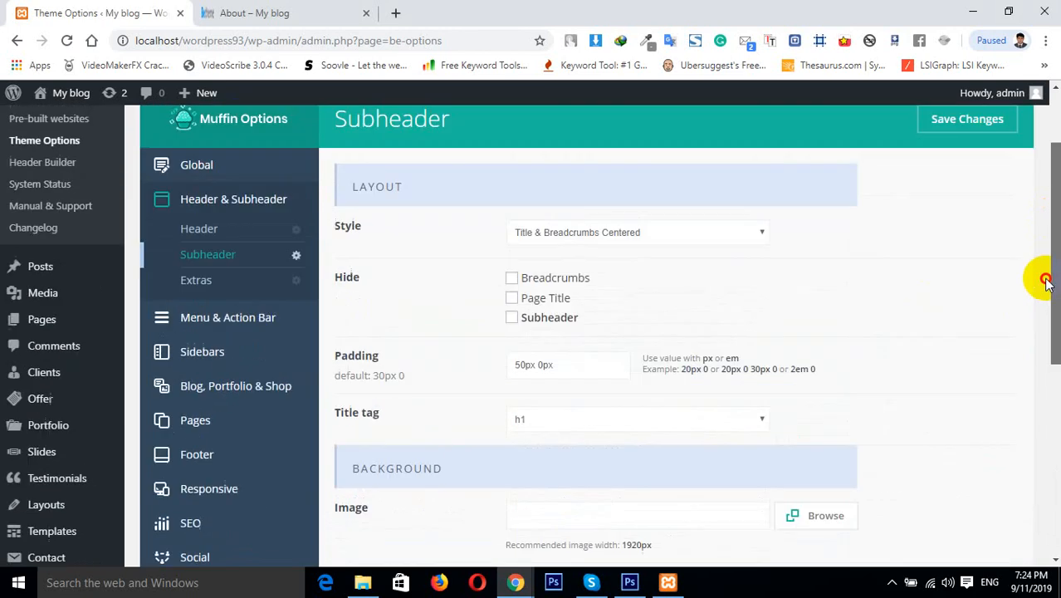
click(236, 280)
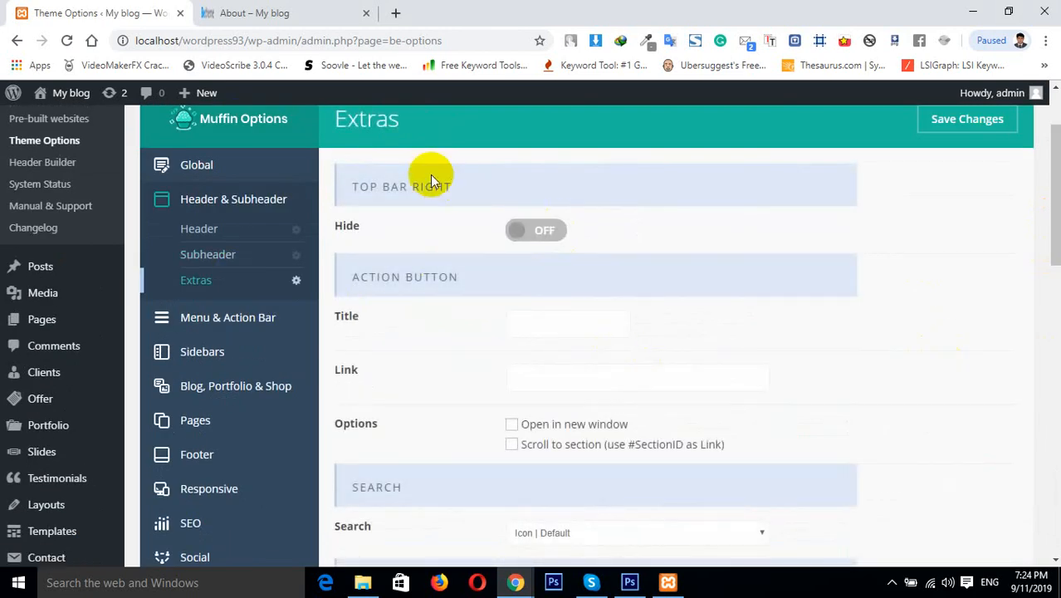
Try hiding the Top Bar Right, save the options and reload the About page, then switch Hide back off
click(274, 10)
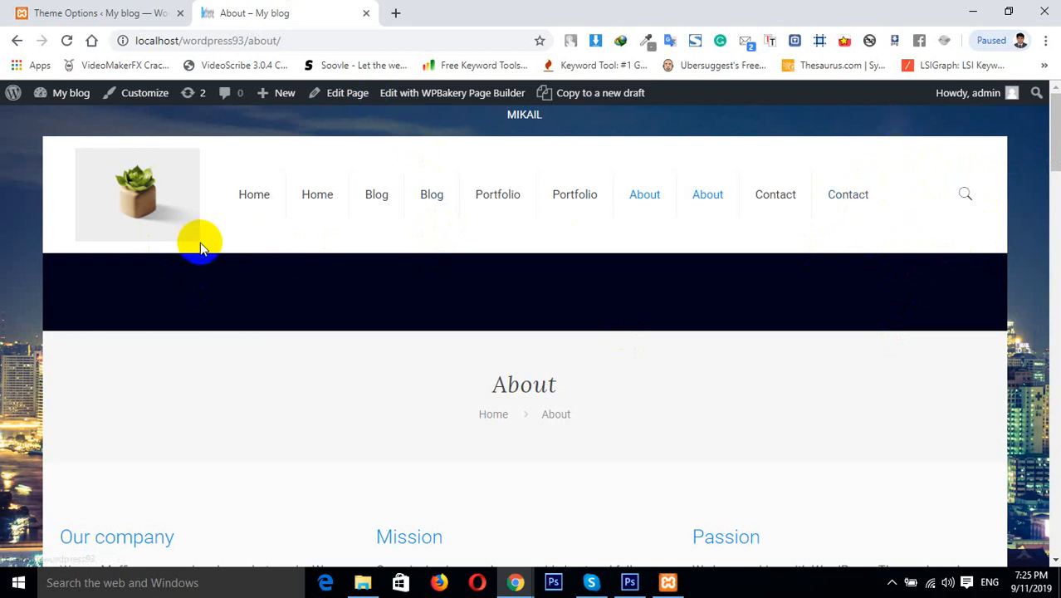
click(173, 10)
click(535, 232)
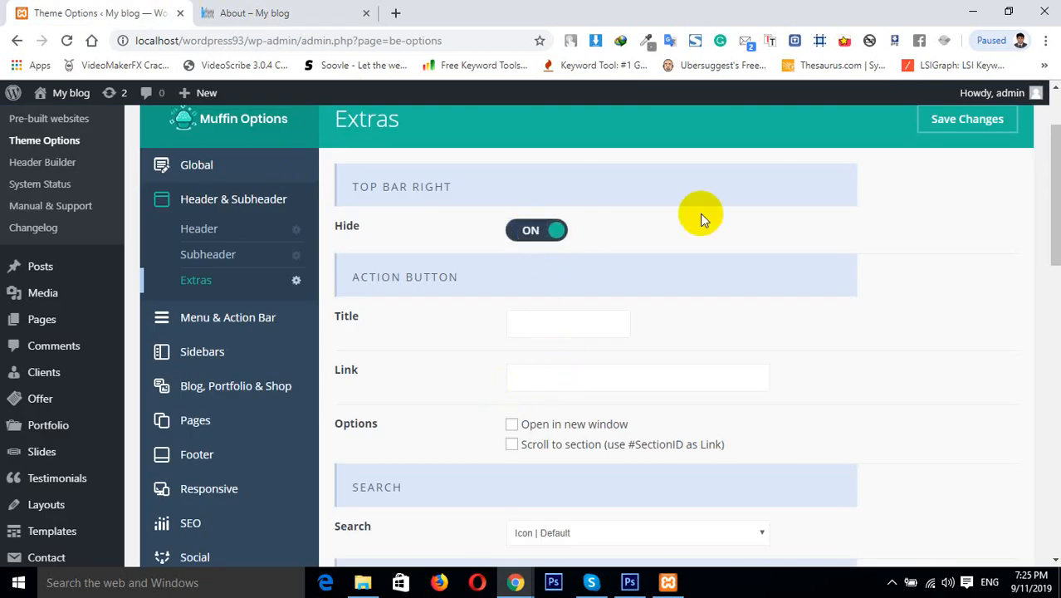
click(961, 119)
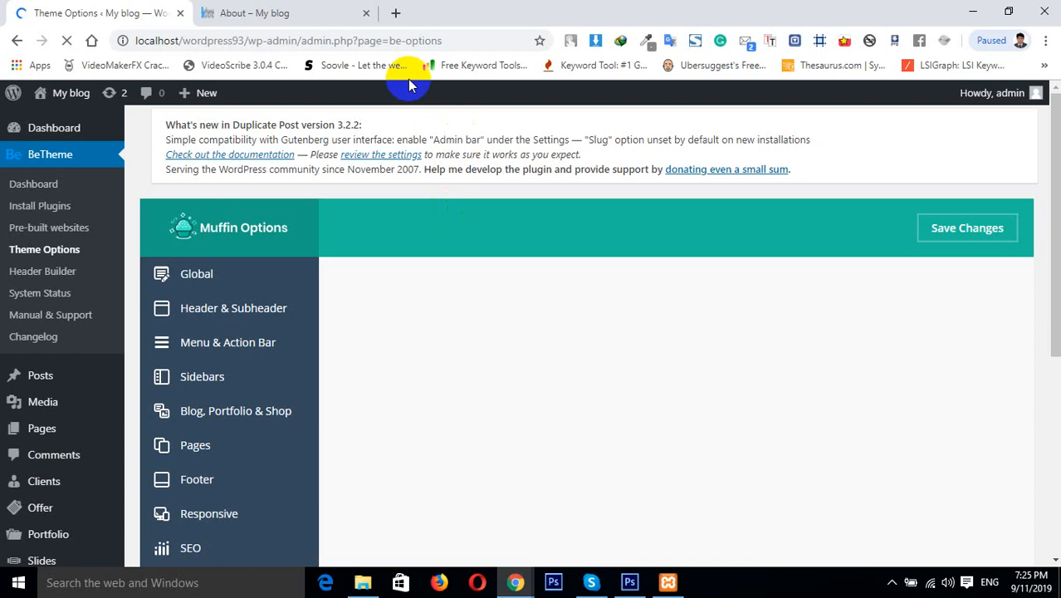
click(298, 10)
click(65, 41)
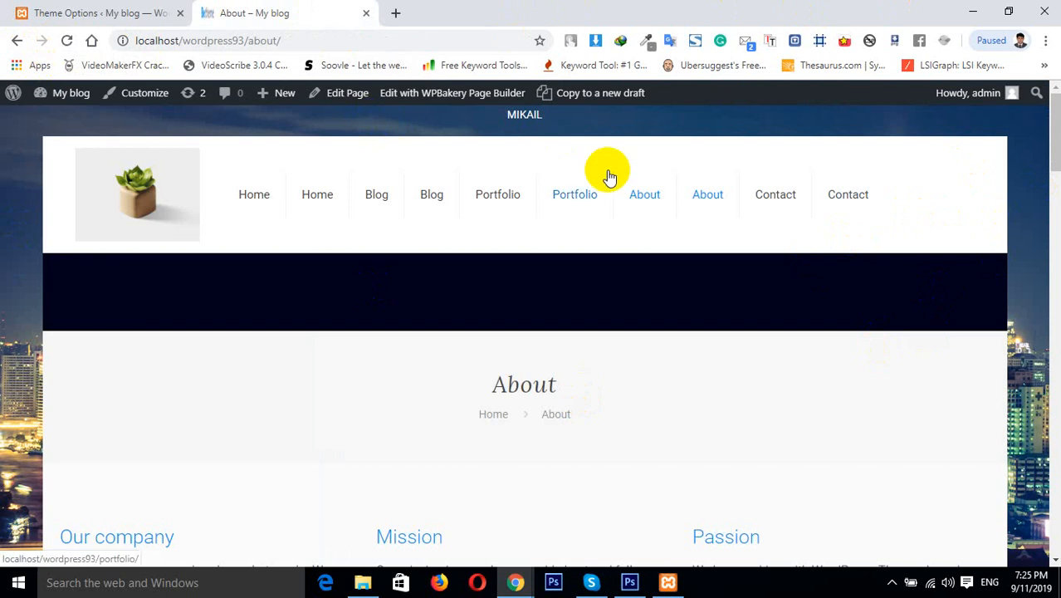
click(158, 12)
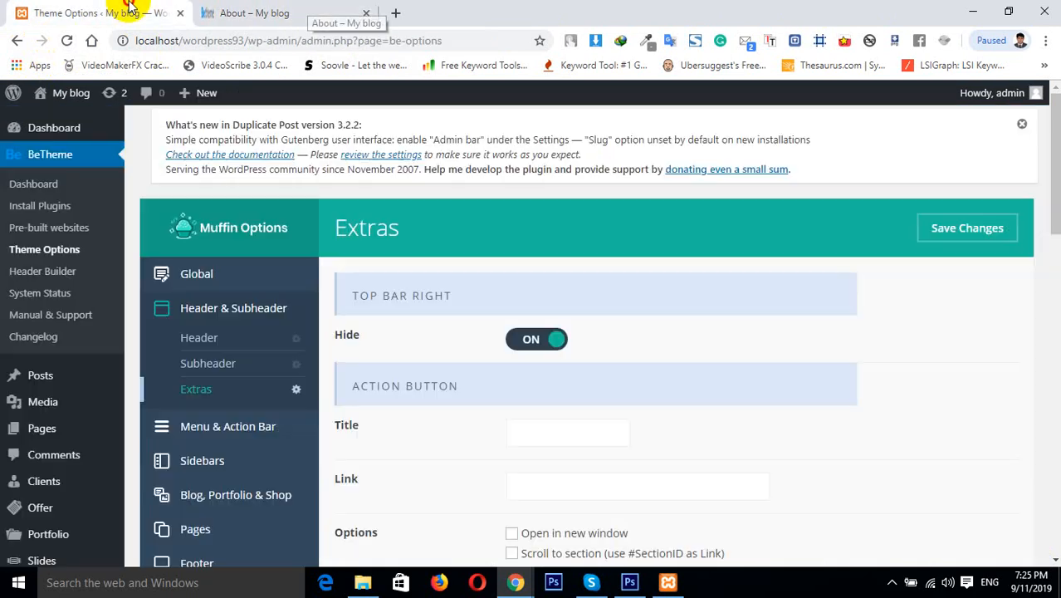
click(519, 339)
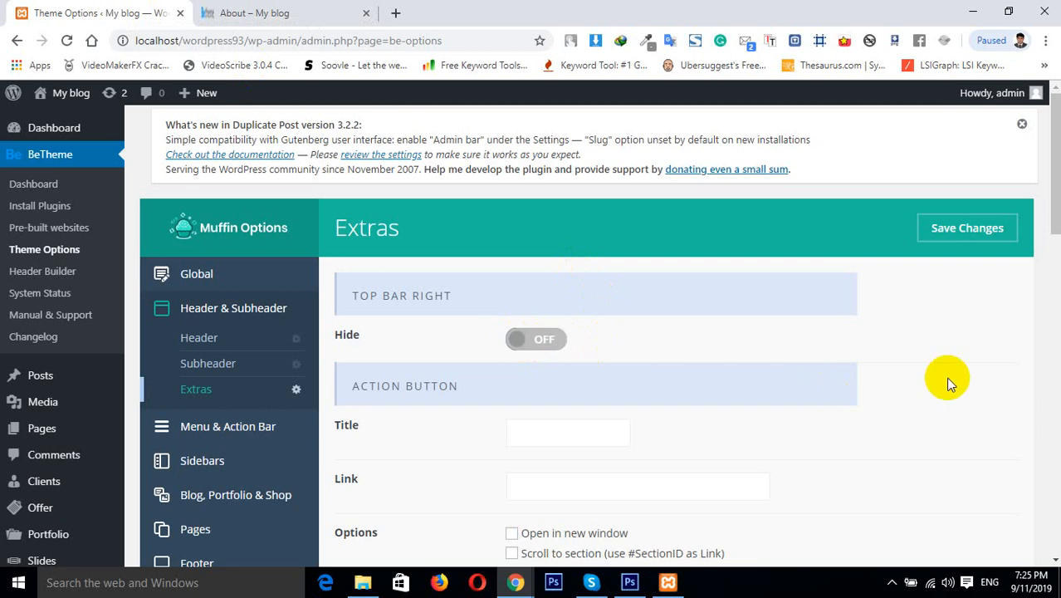
Set the action button's title to Buy Now and its link to #, and save the options
scroll(566, 174, down, 2)
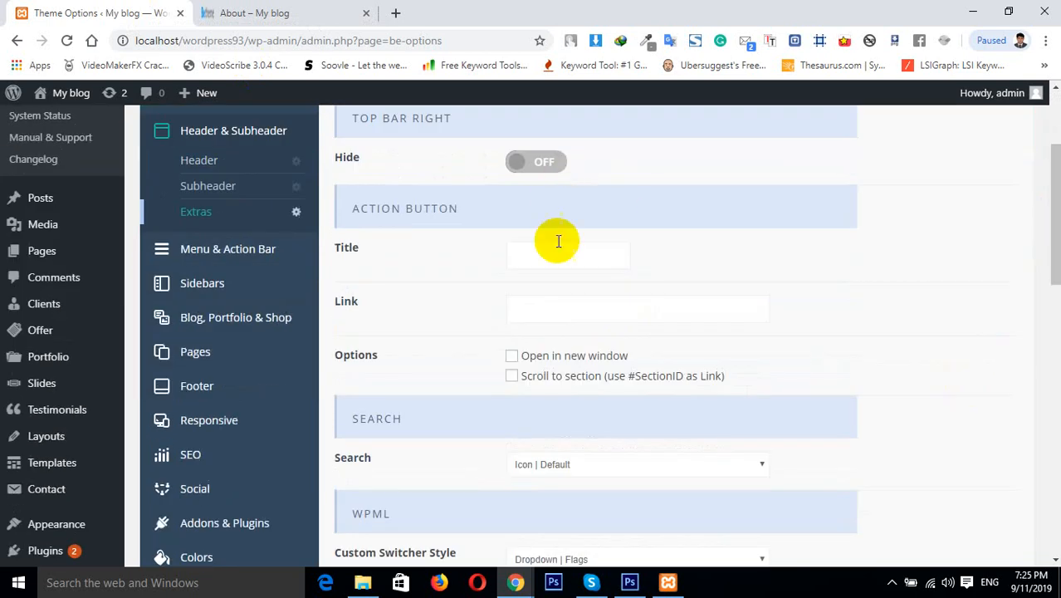
click(536, 257)
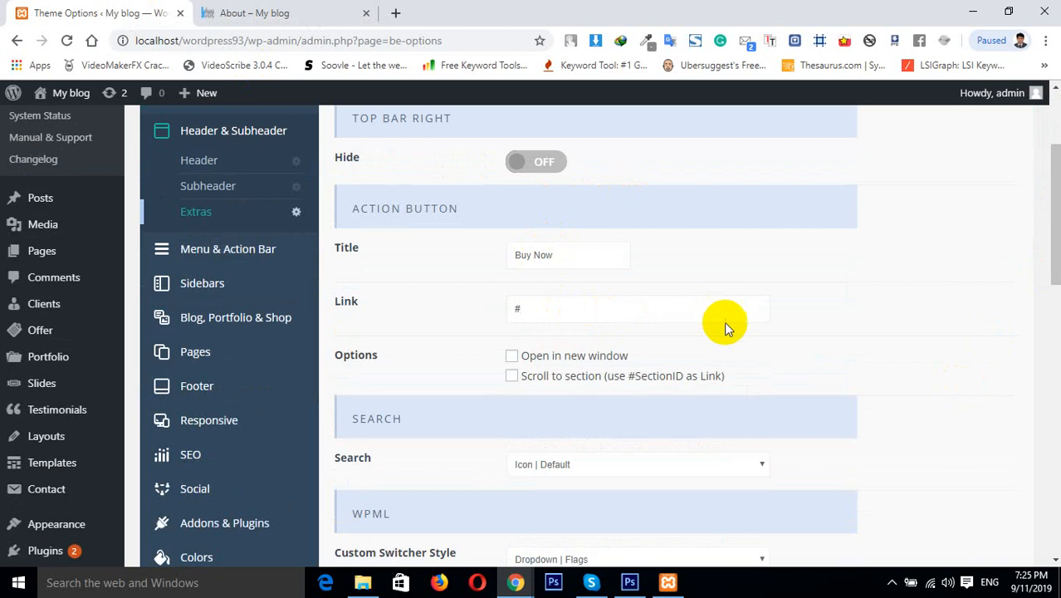
drag(1054, 257, 1054, 217)
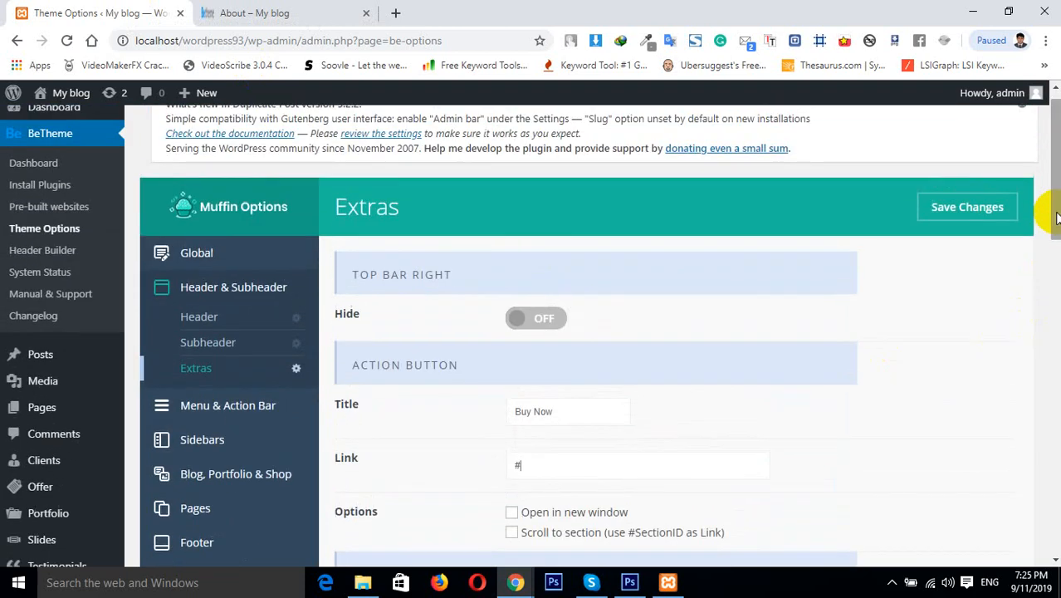
click(967, 207)
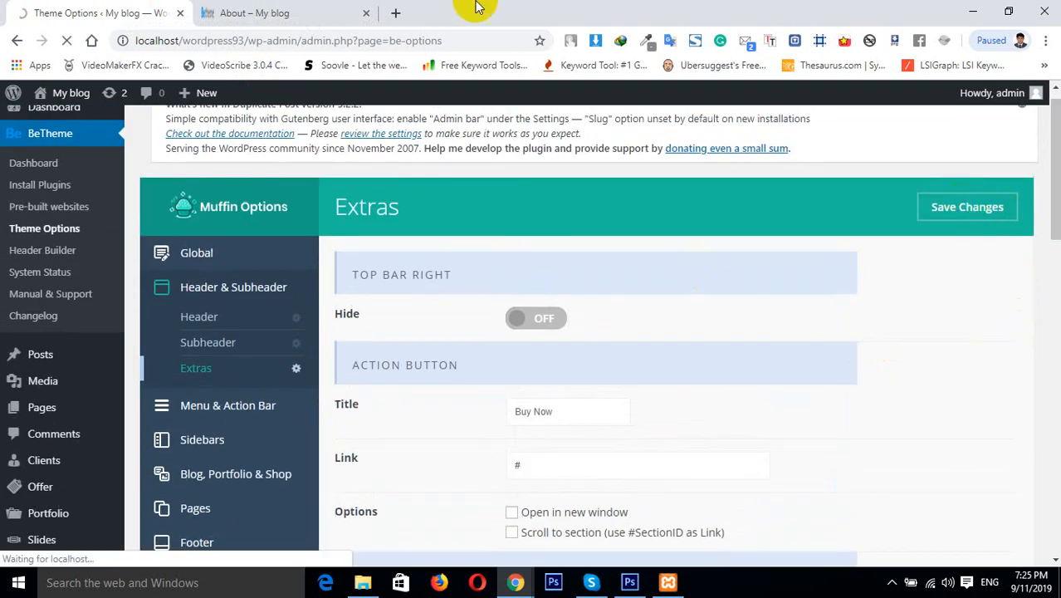
Reload the About page and examine the header for the new Buy Now button
click(282, 10)
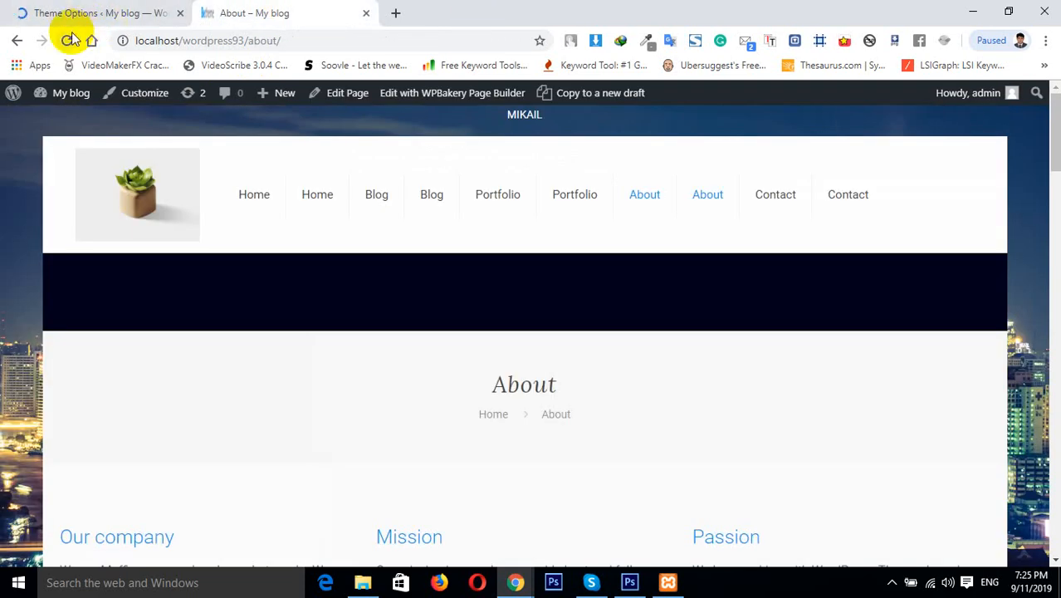
click(66, 40)
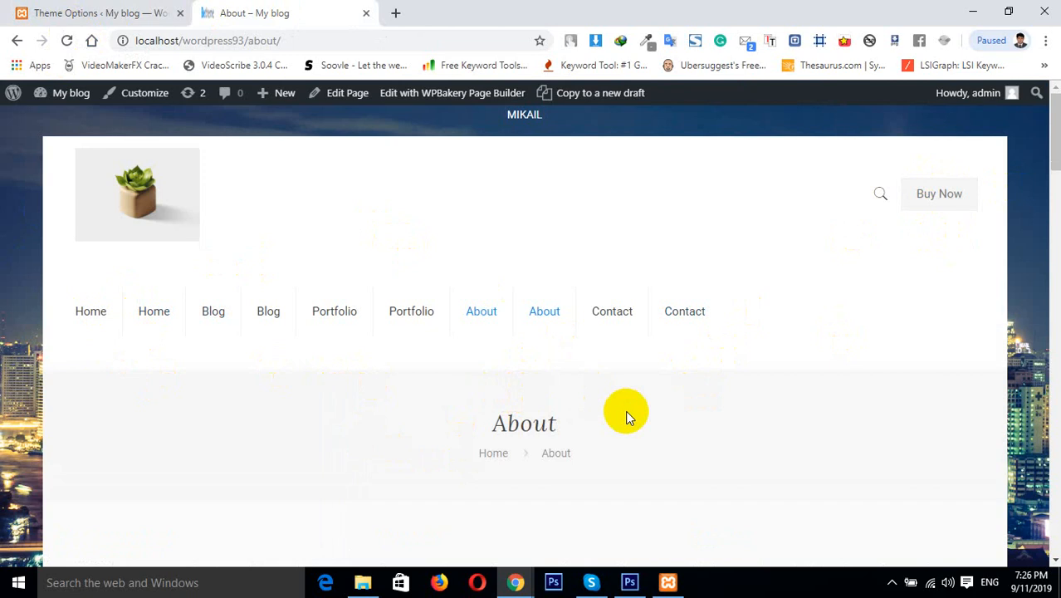
click(74, 11)
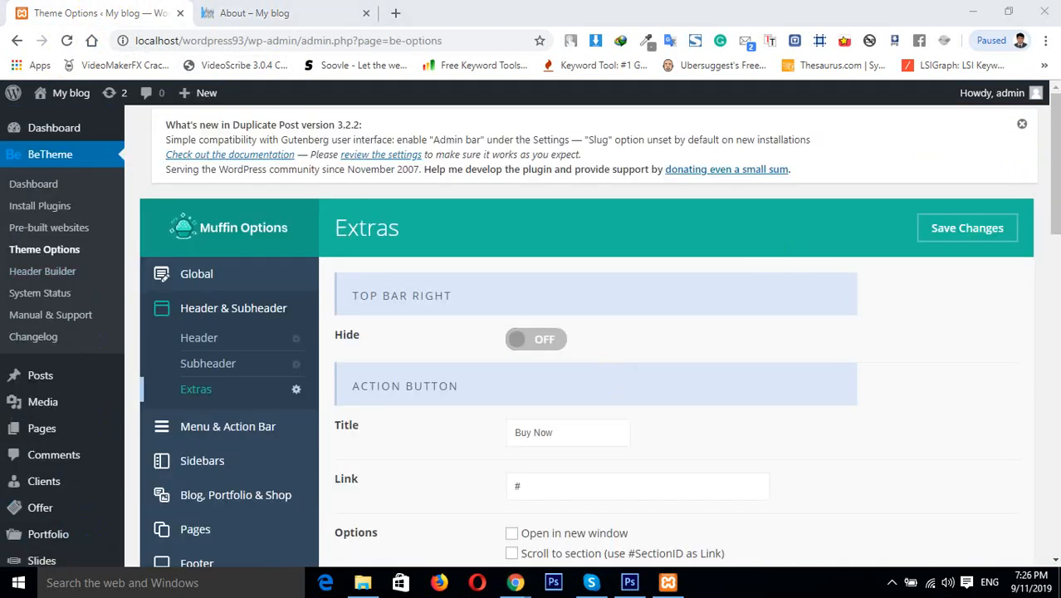
Open the Appearance Menus page in a new browser tab
drag(1054, 187, 1055, 222)
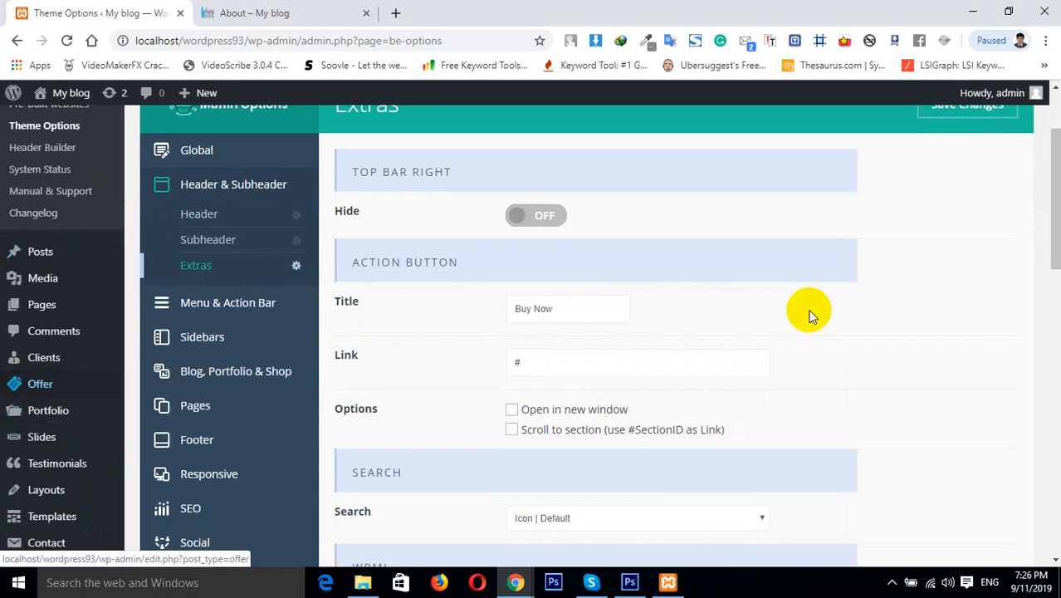
drag(1052, 237, 1052, 292)
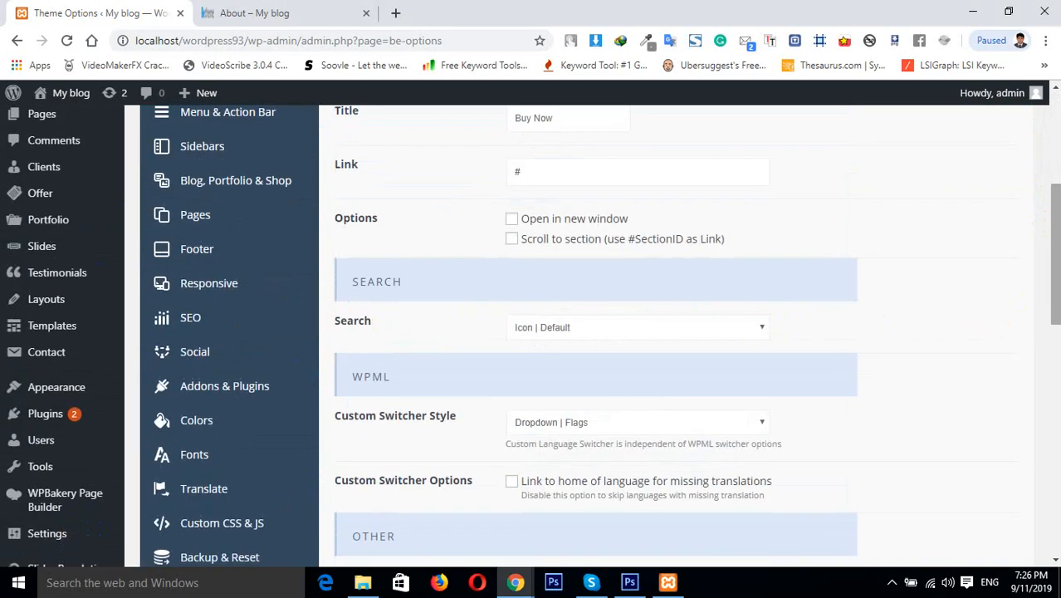
mouse_move(78, 387)
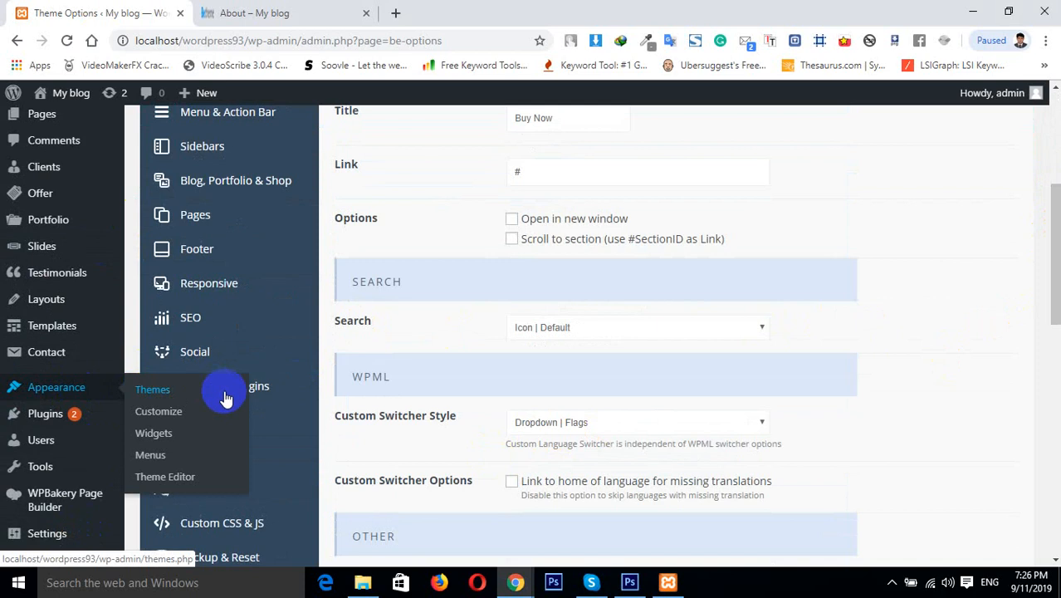
right_click(151, 459)
click(260, 283)
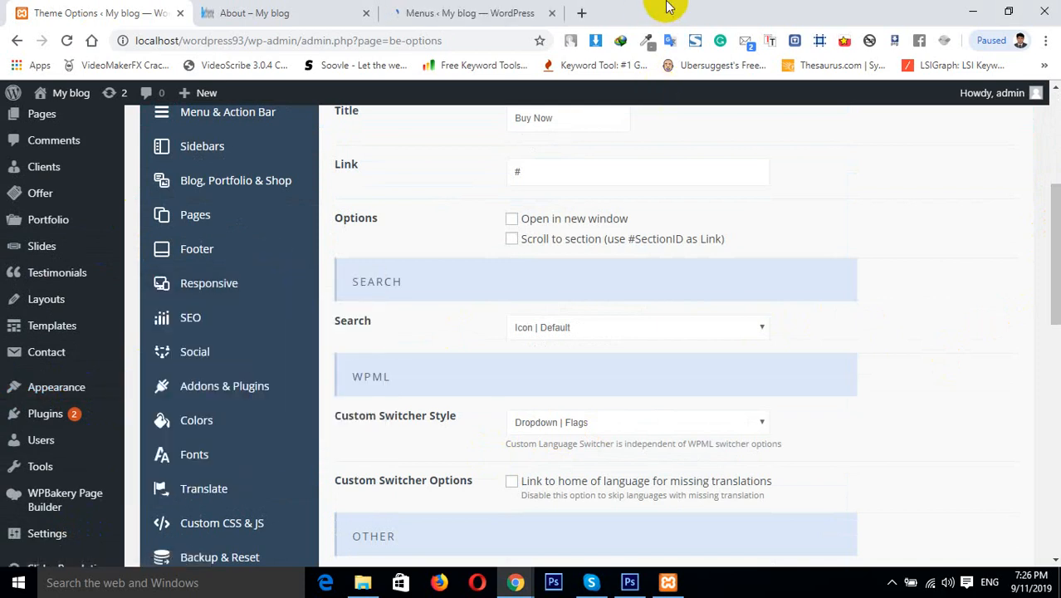
click(442, 10)
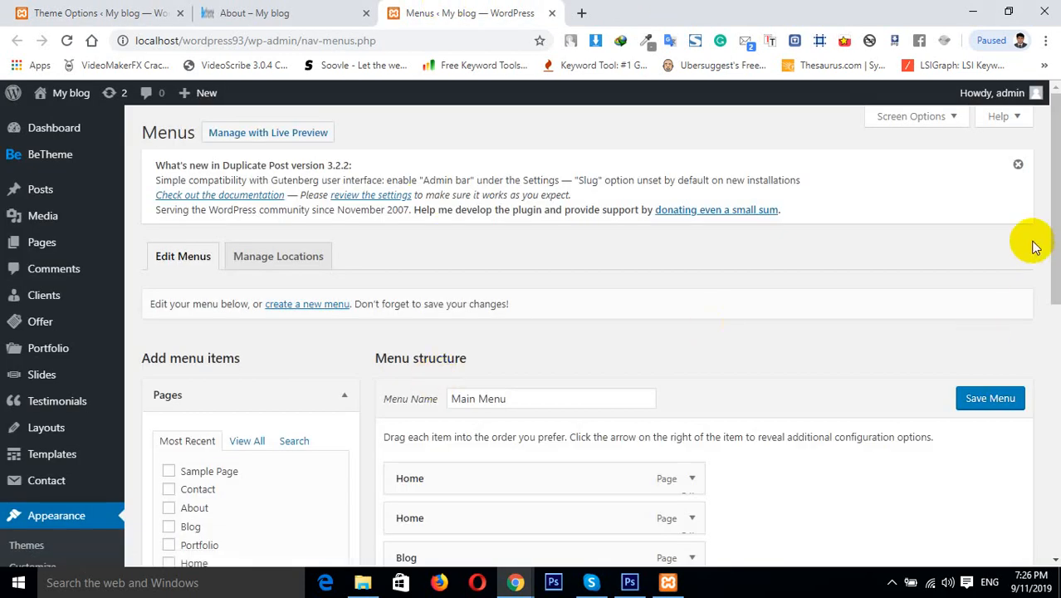
Remove the duplicate Home and Blog items from the Main Menu
drag(1052, 234, 1048, 289)
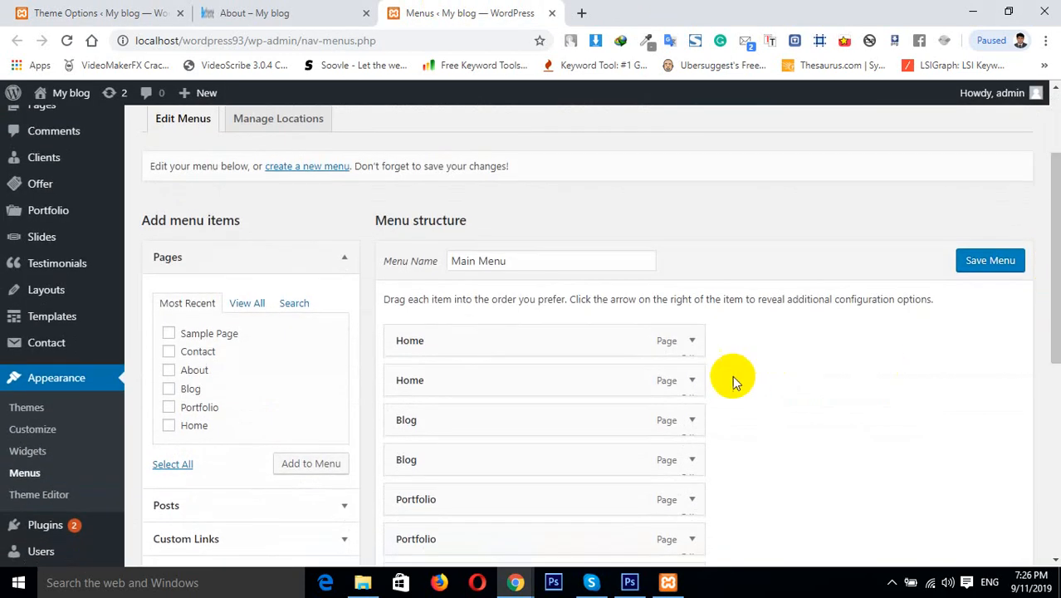
click(692, 381)
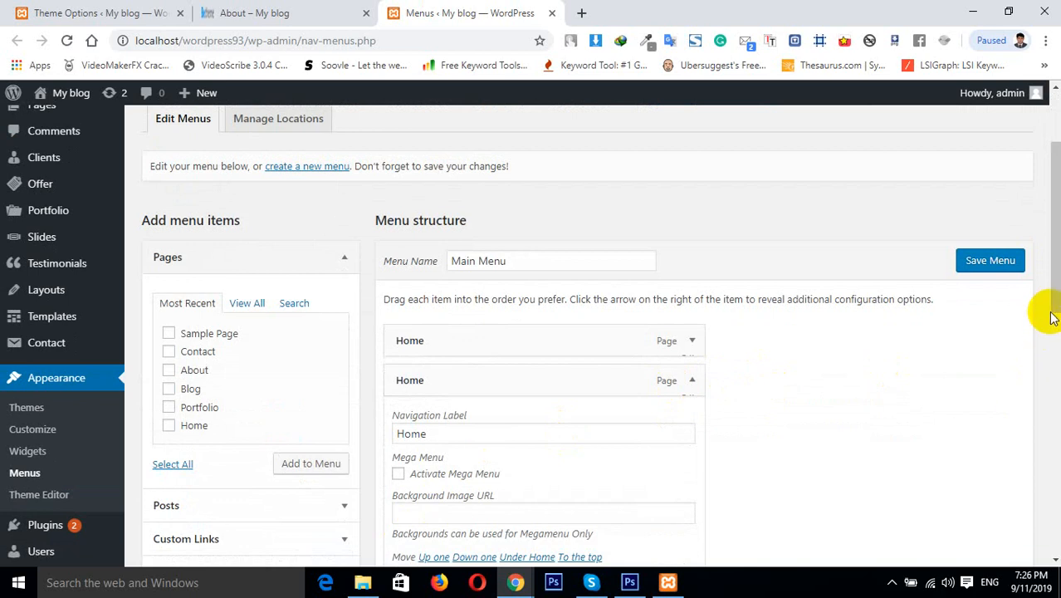
drag(1051, 314, 976, 415)
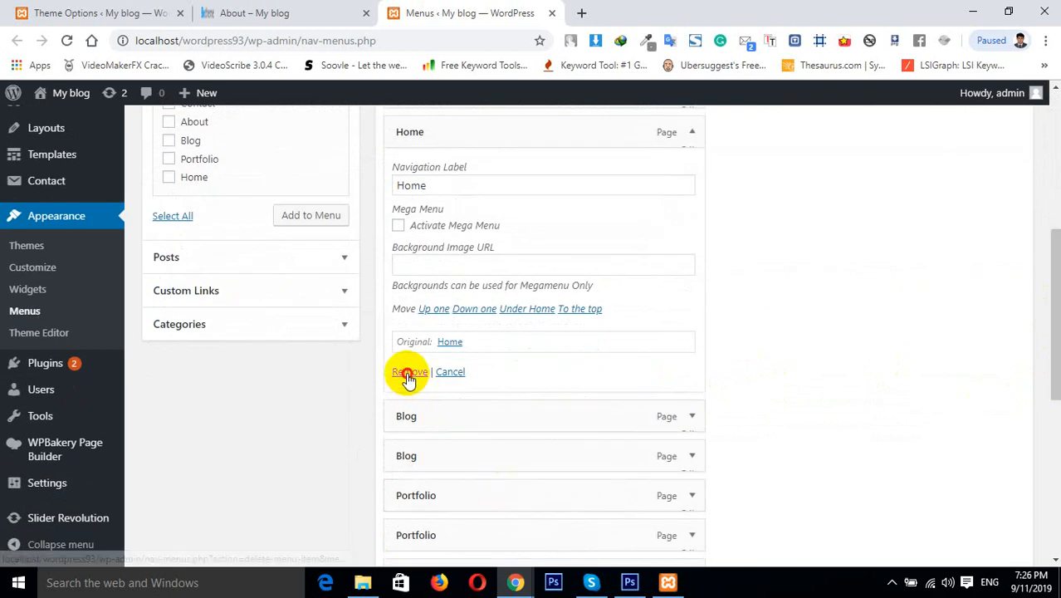
click(409, 371)
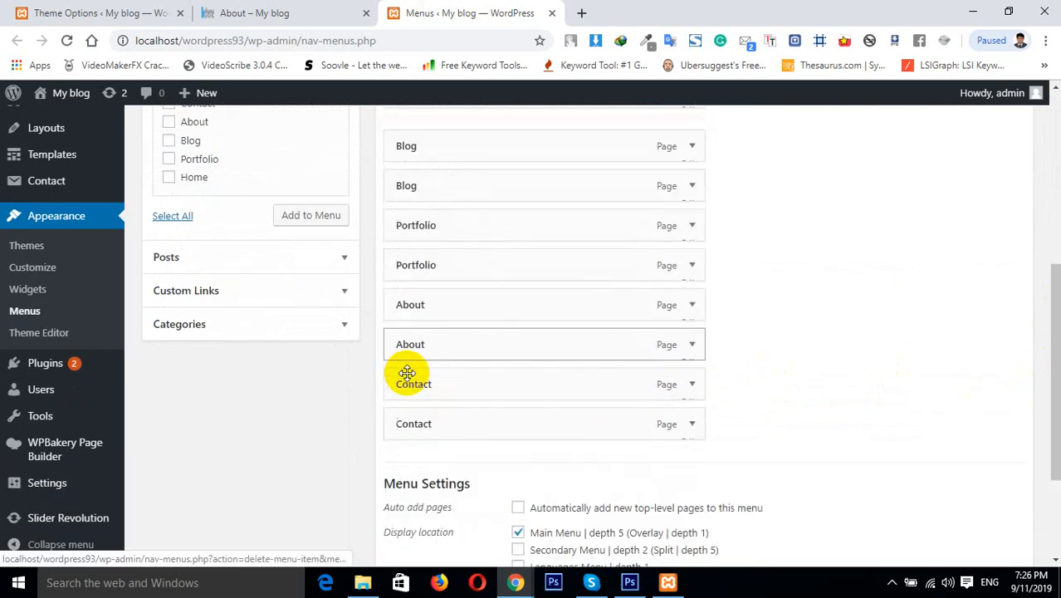
click(689, 181)
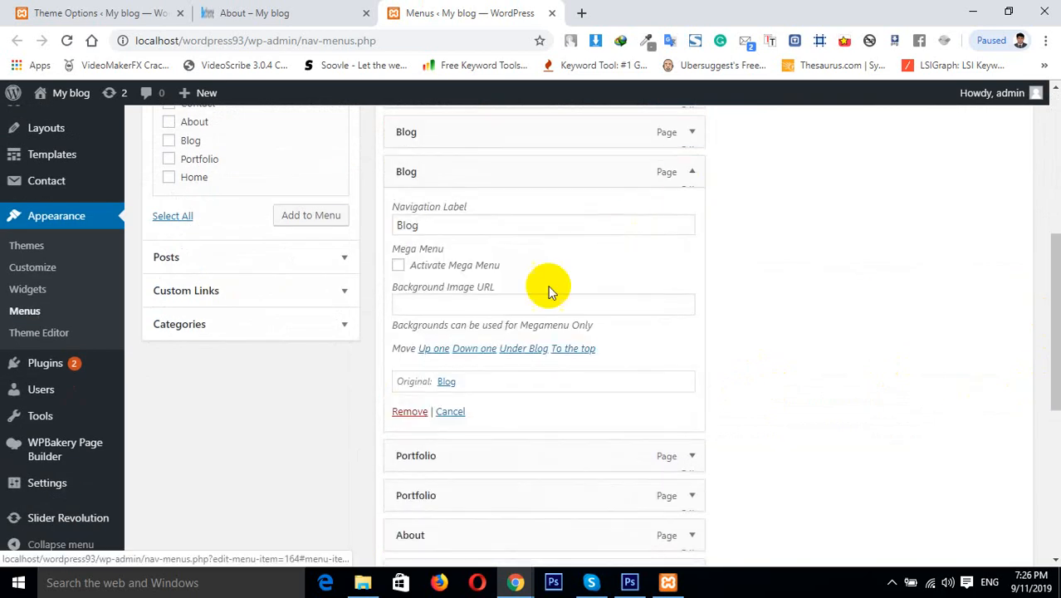
click(408, 414)
Remove the duplicate Portfolio, About and Contact items from the Main Menu
click(267, 10)
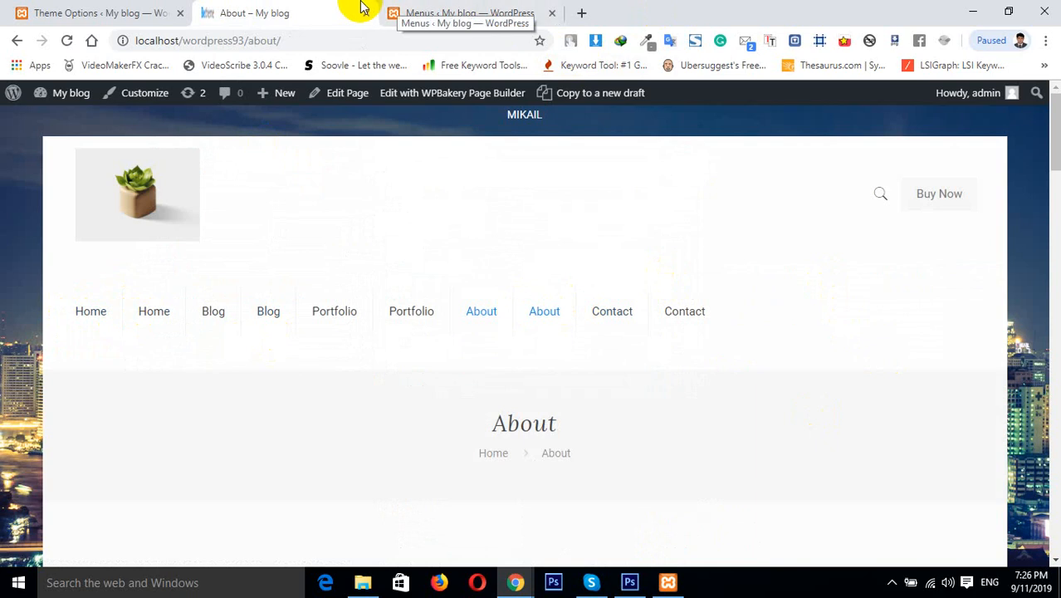
click(429, 8)
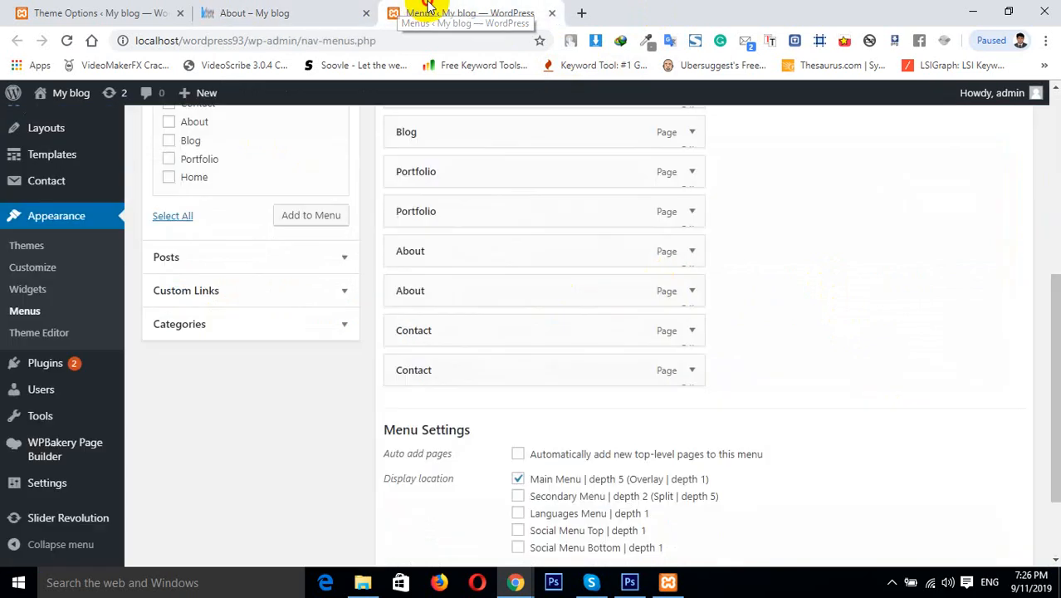
click(690, 211)
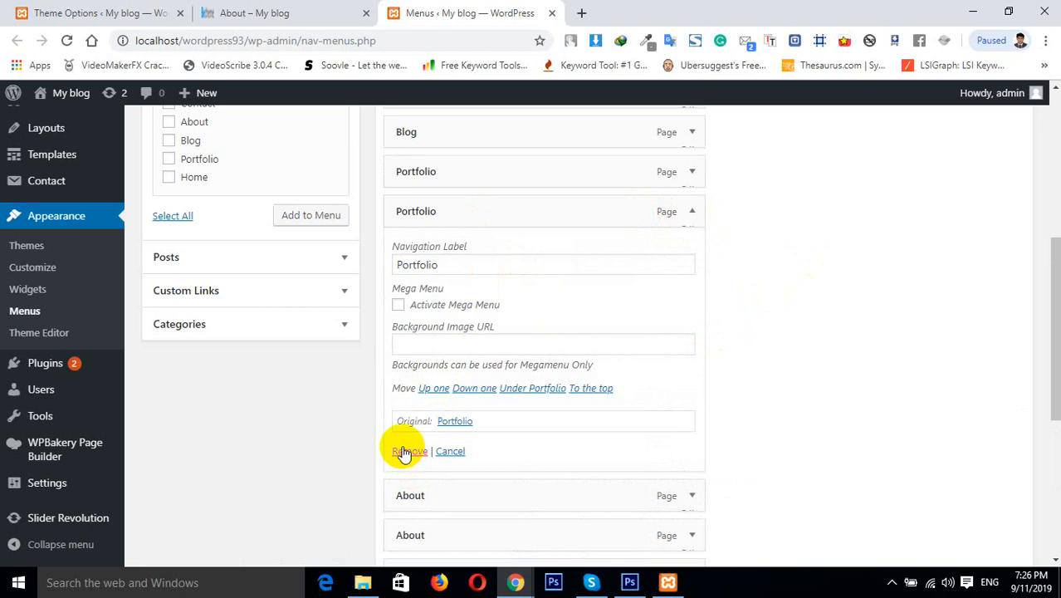
click(407, 450)
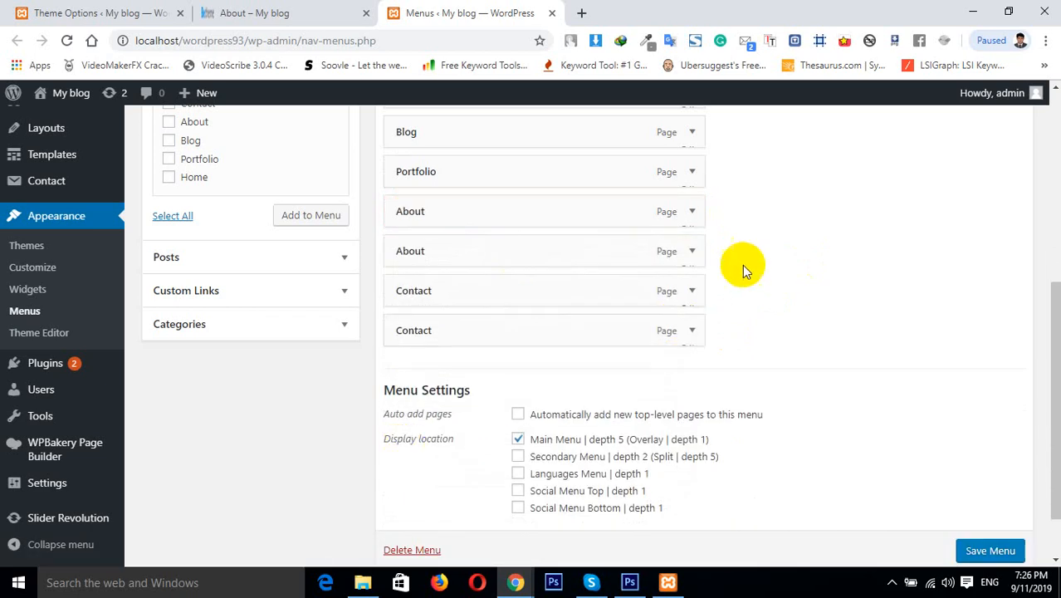
click(693, 212)
click(408, 452)
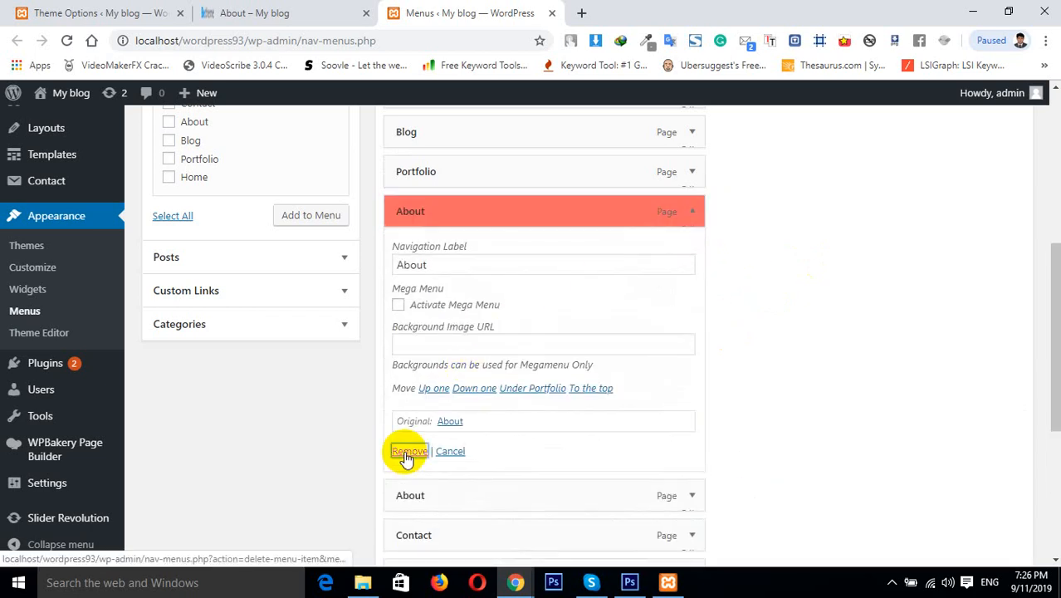
click(690, 253)
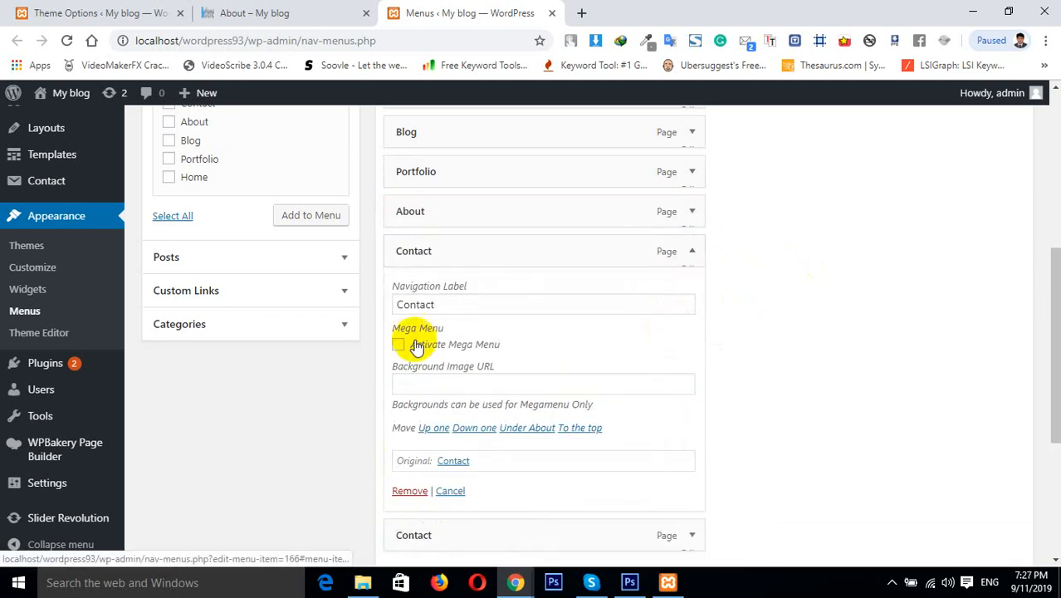
click(407, 489)
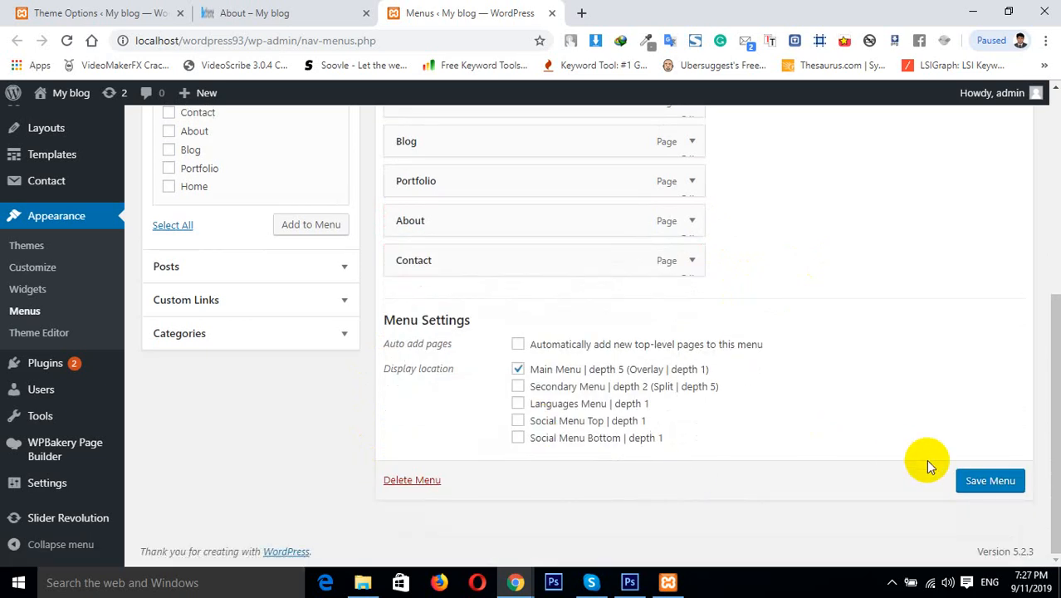
Save the menu and reload the About page to check the navigation
click(980, 492)
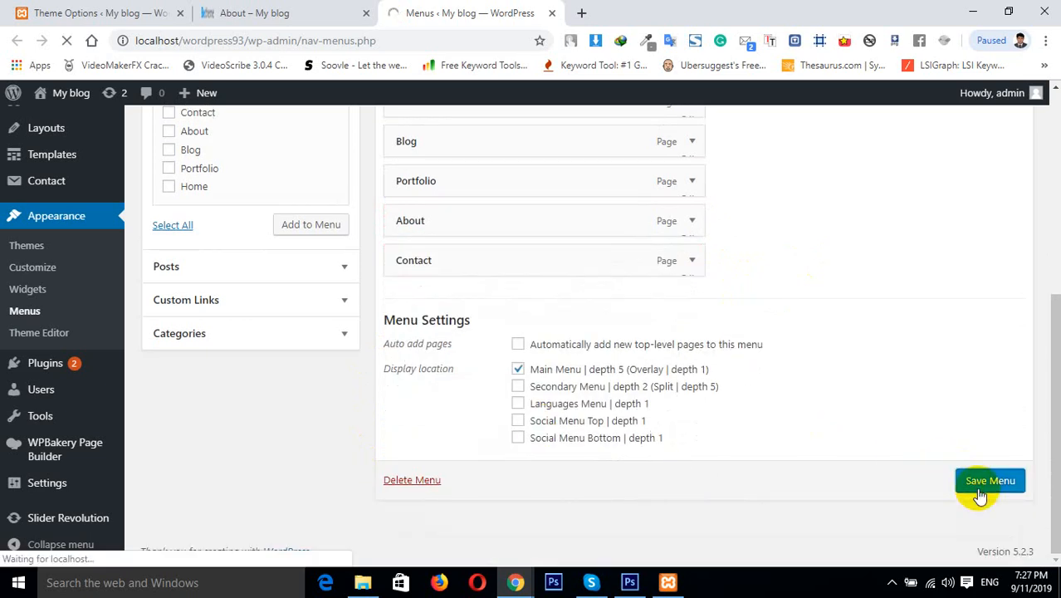
click(293, 10)
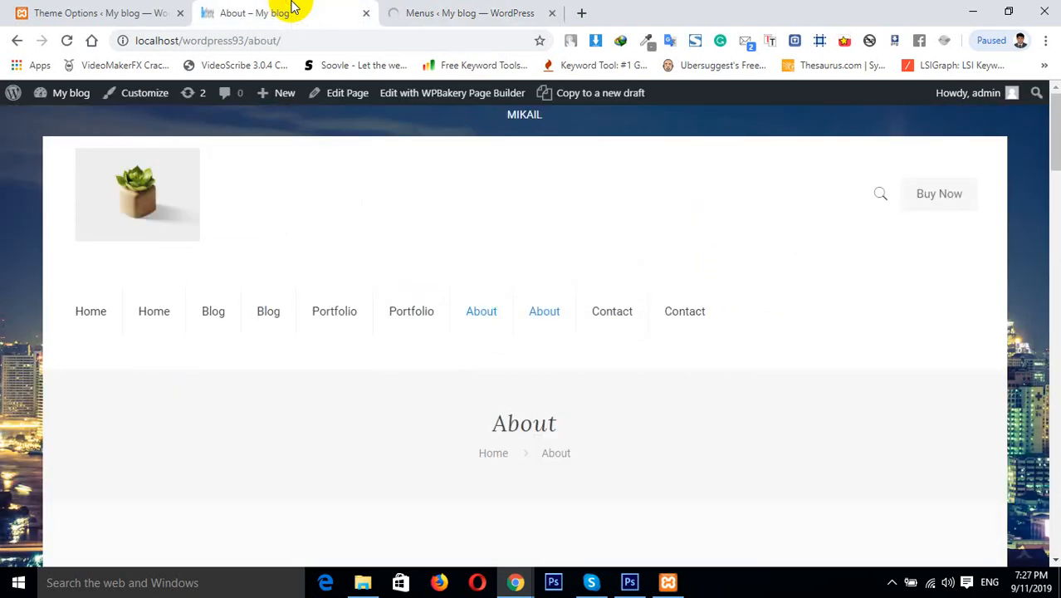
click(63, 49)
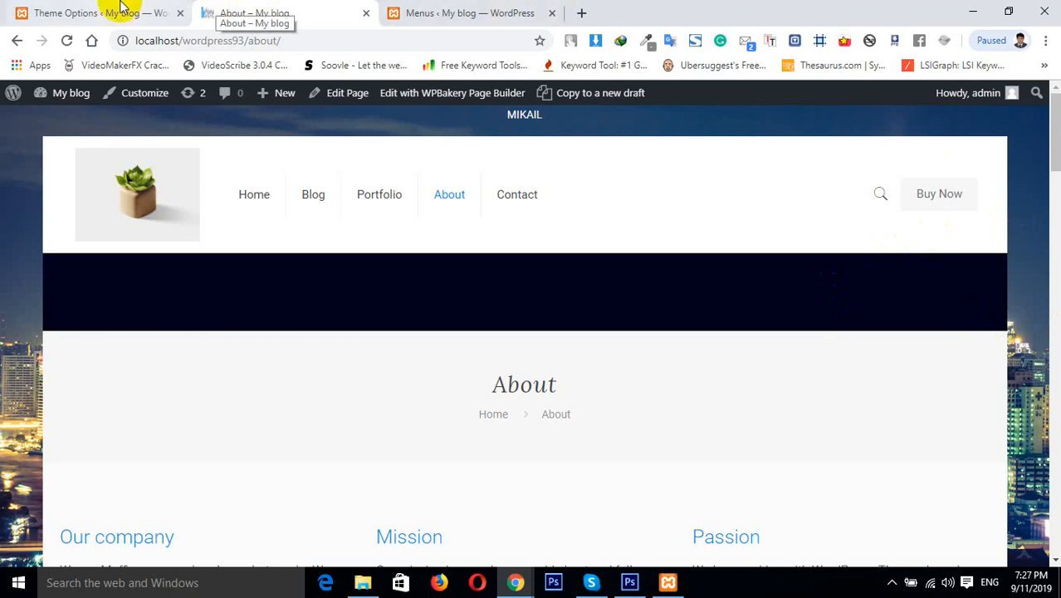
Switch between the theme options and the About page and scroll the About page to review the header
click(98, 12)
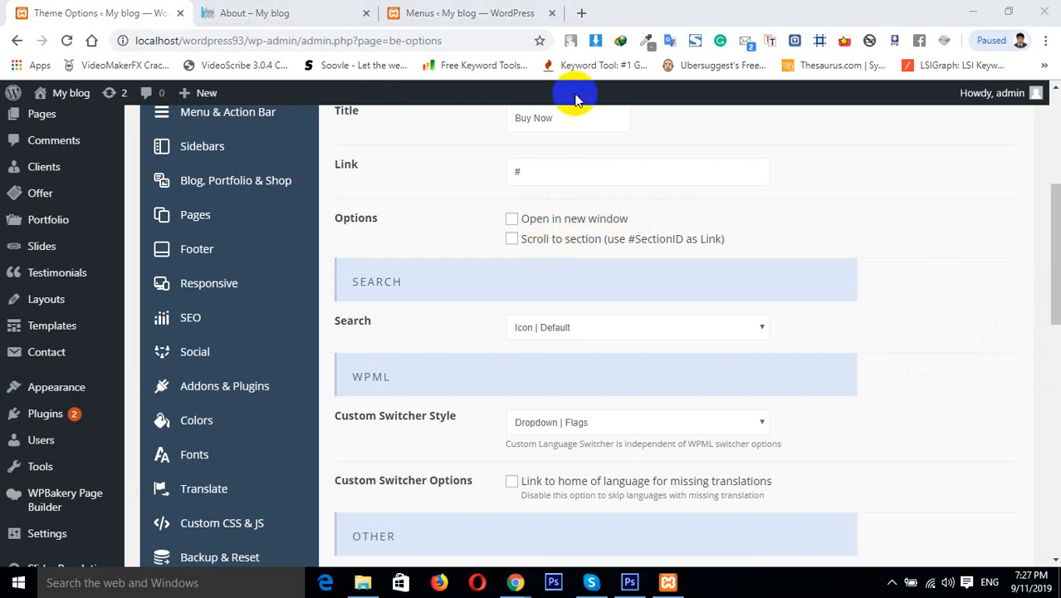
click(501, 11)
click(344, 10)
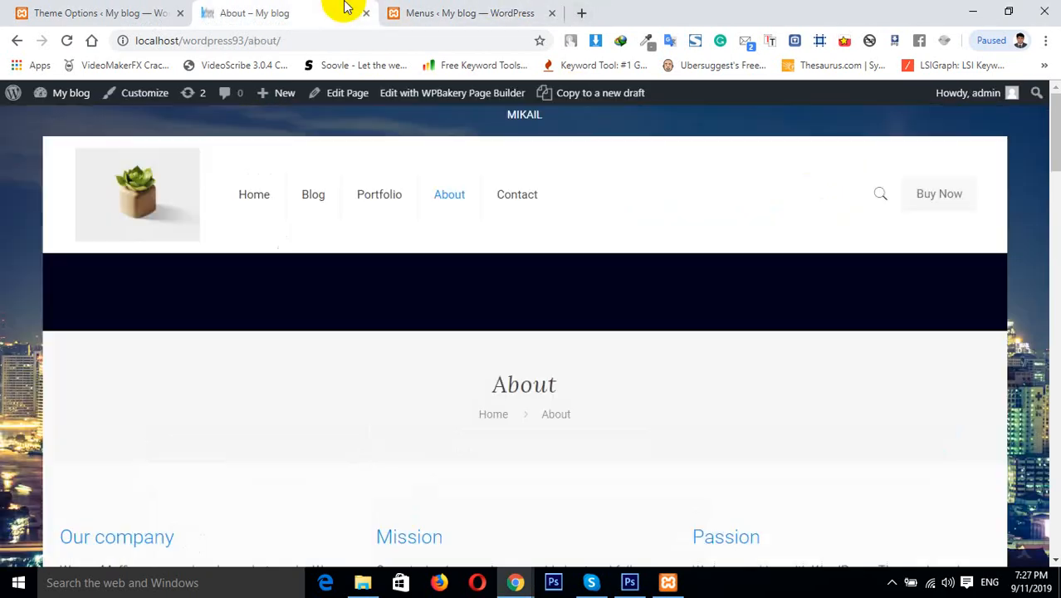
scroll(937, 203, down, 1)
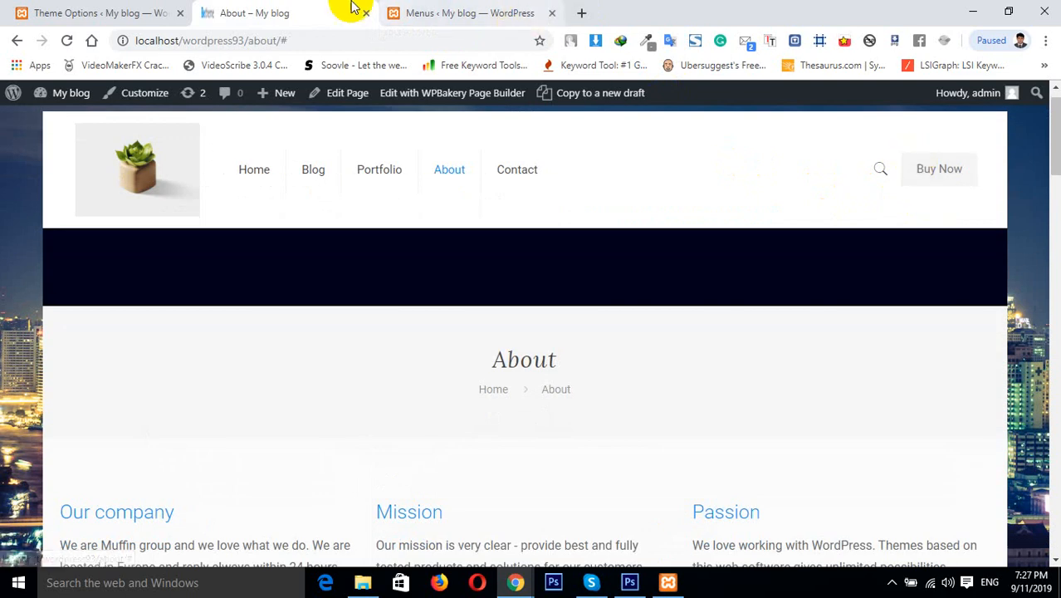
Enable the action button's Open in new window option and save the theme options
click(152, 12)
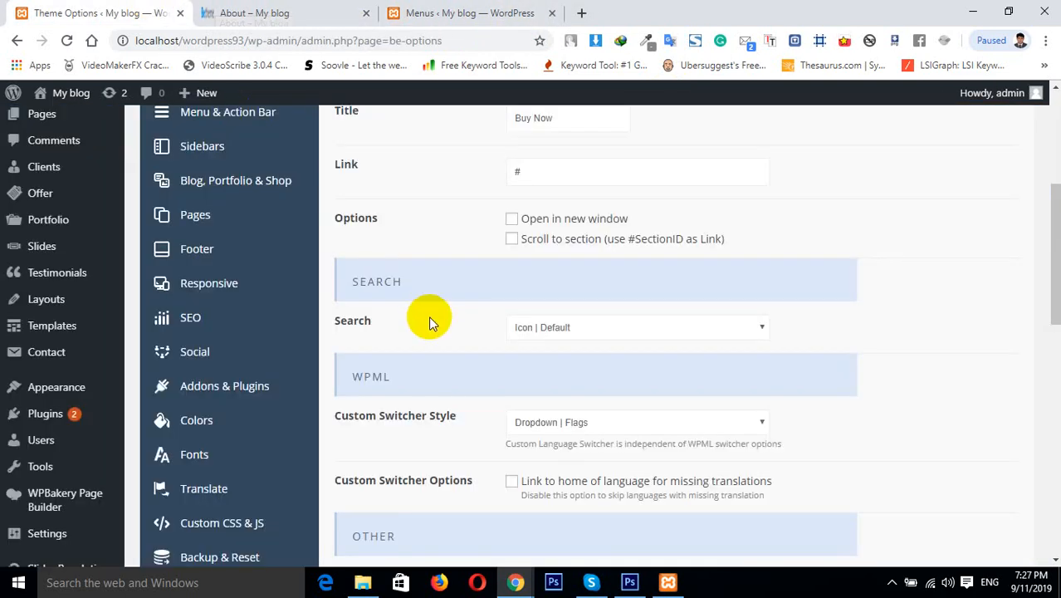
click(512, 218)
drag(1053, 240, 1043, 171)
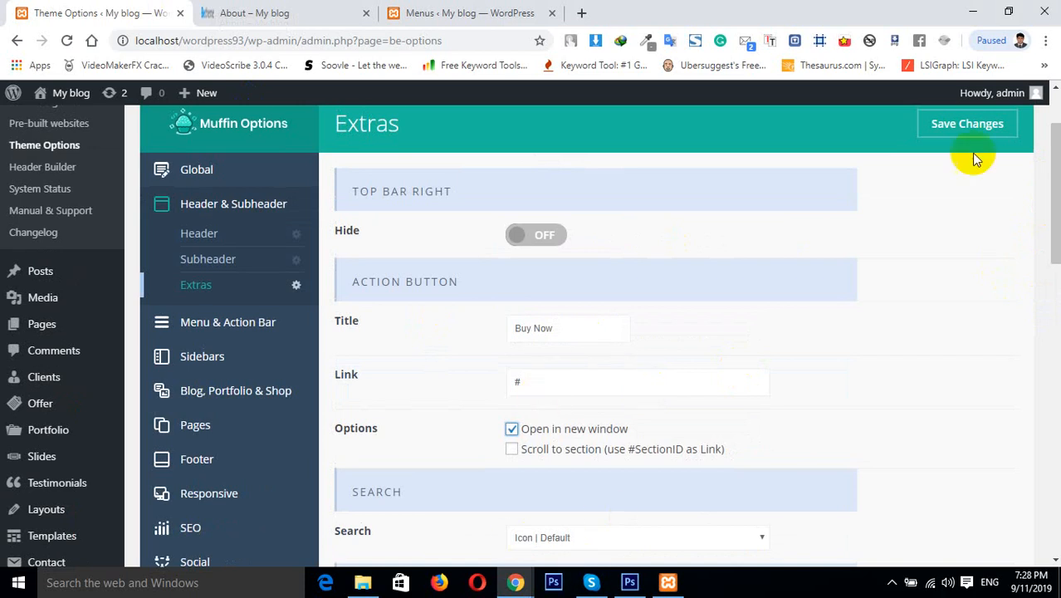
click(959, 125)
Reload the About page and test the Buy Now button
click(316, 7)
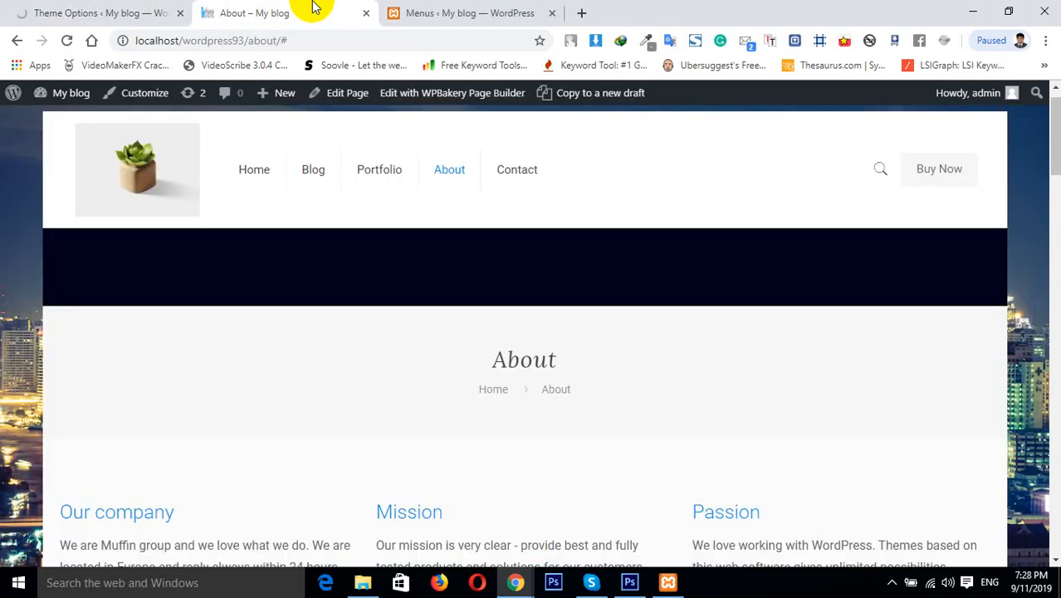
click(73, 40)
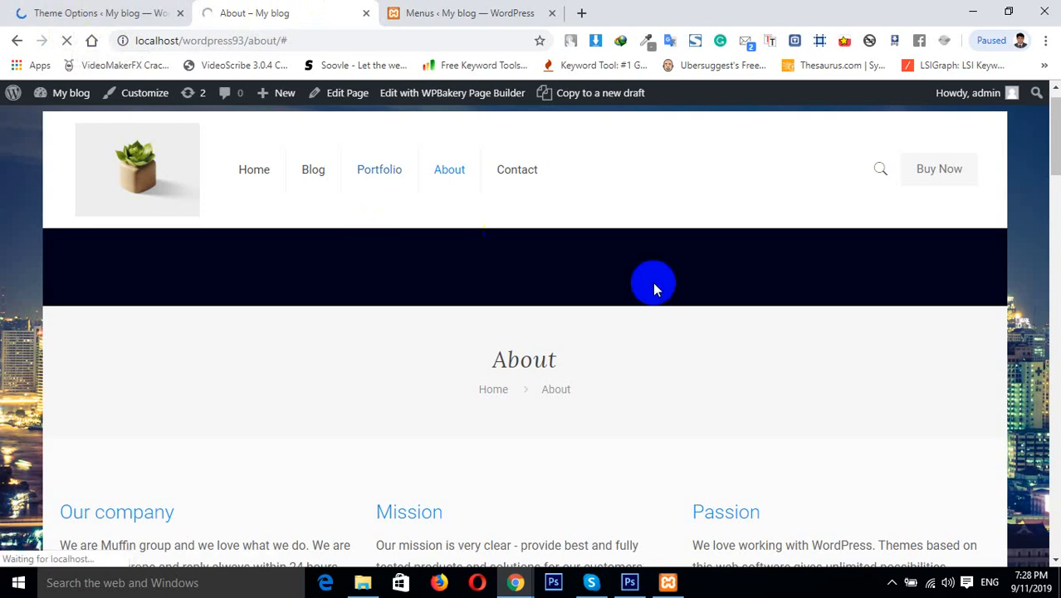
click(937, 174)
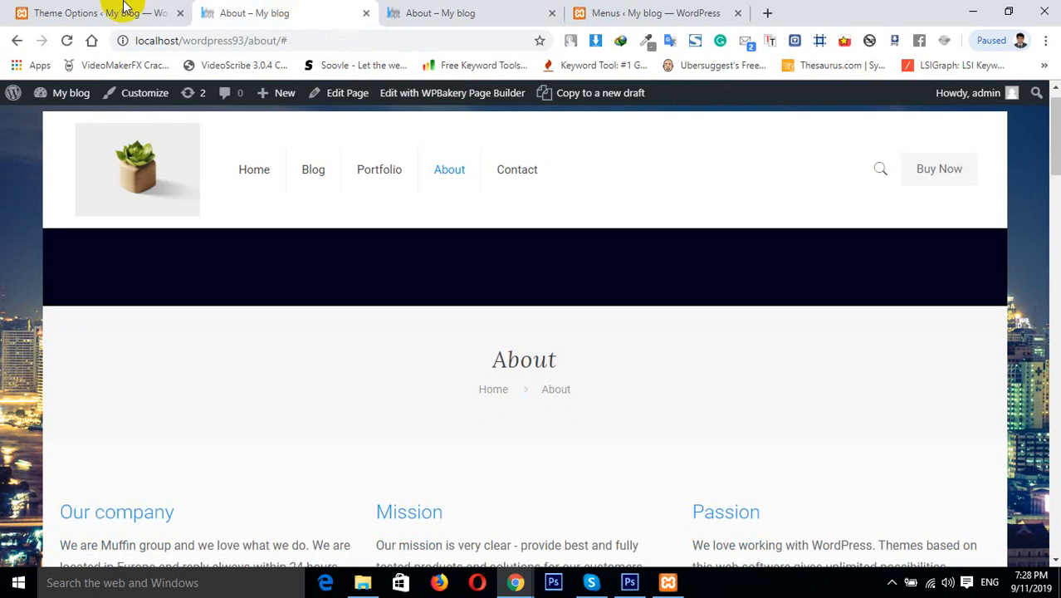
Open the BeAgency 2 BeTheme demo site in a new browser tab
click(90, 13)
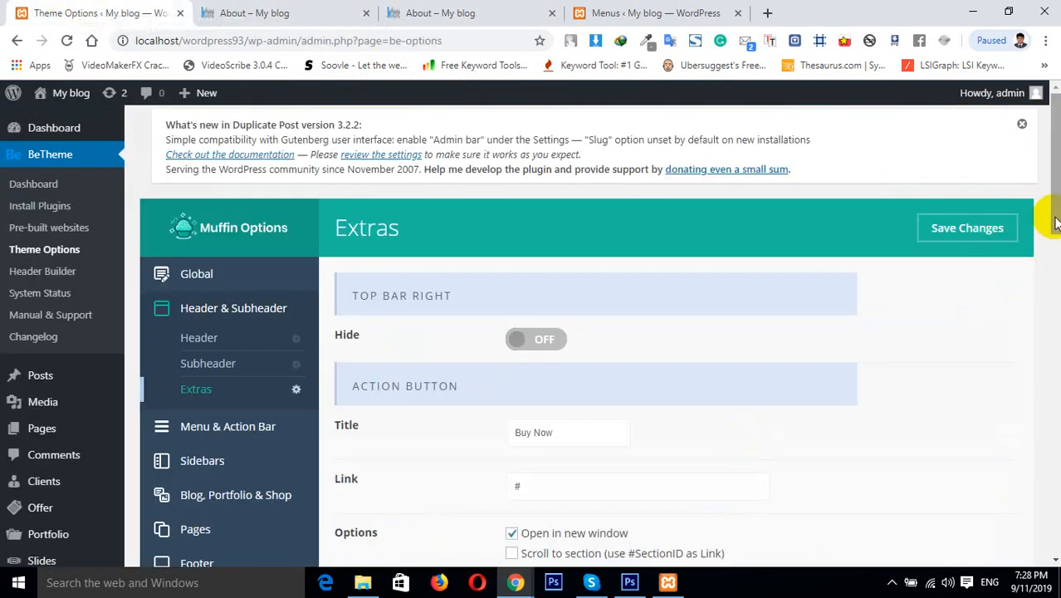
scroll(1049, 249, down, 3)
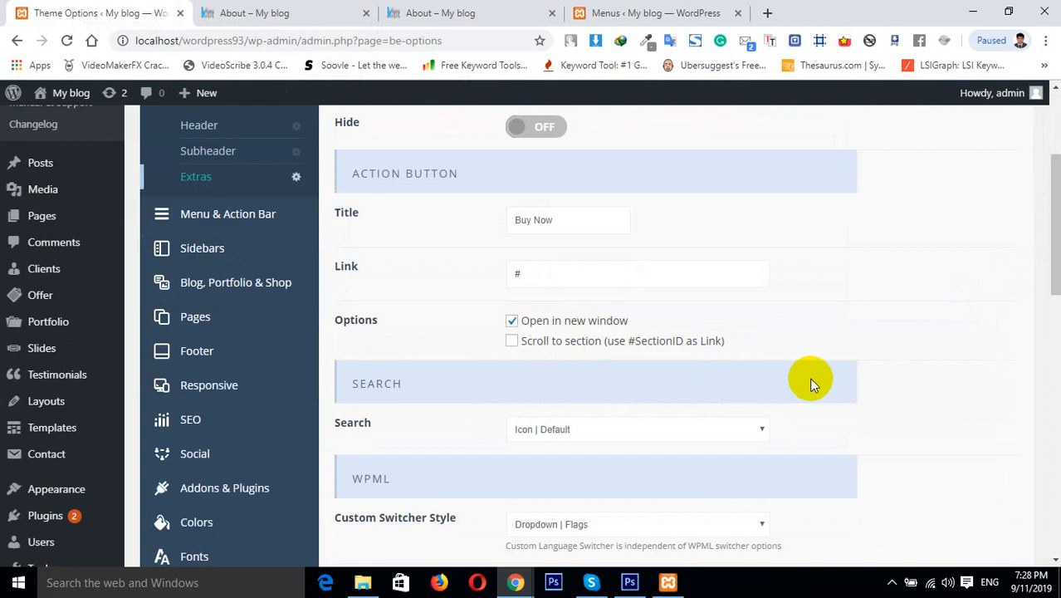
click(764, 13)
text(be)
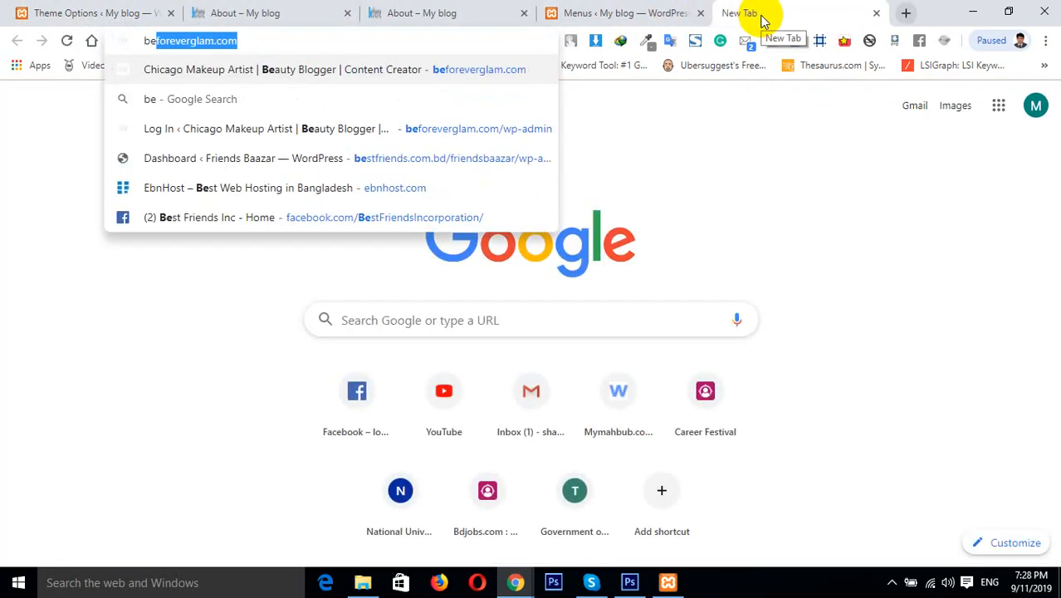
text(a)
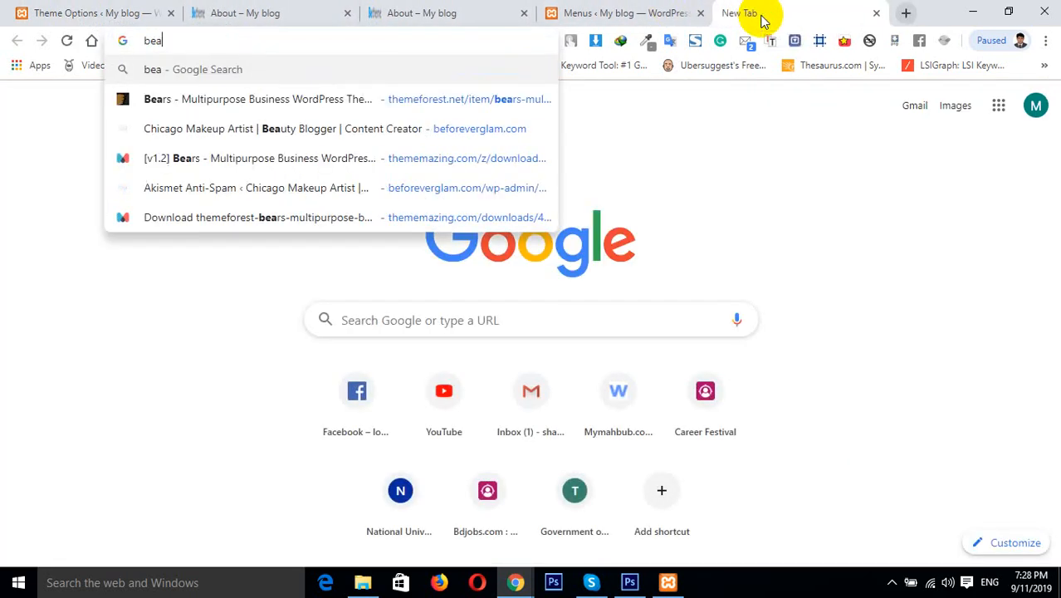
key(BackSpace)
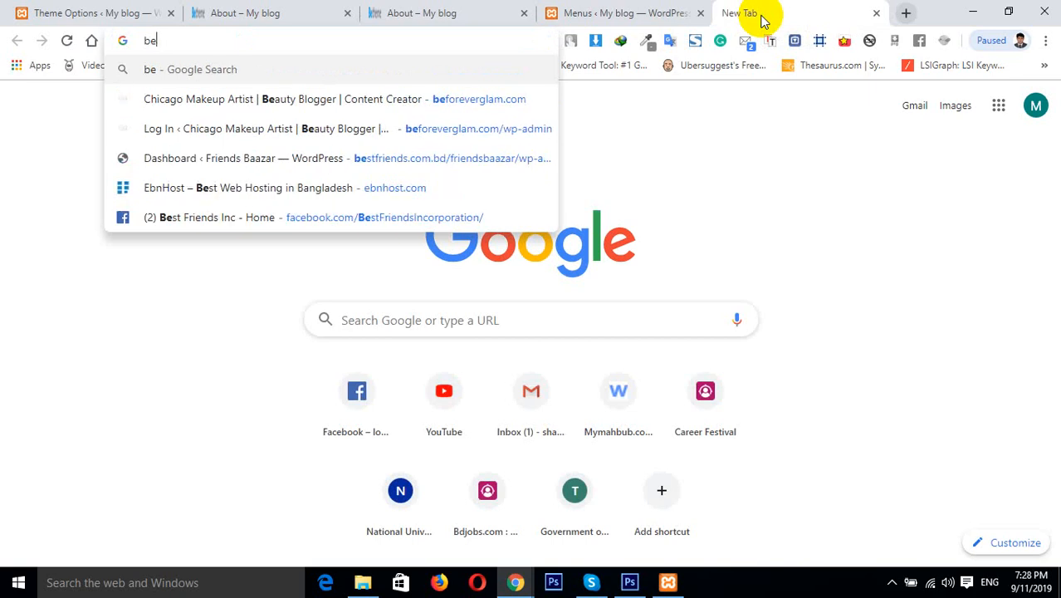
text(theme)
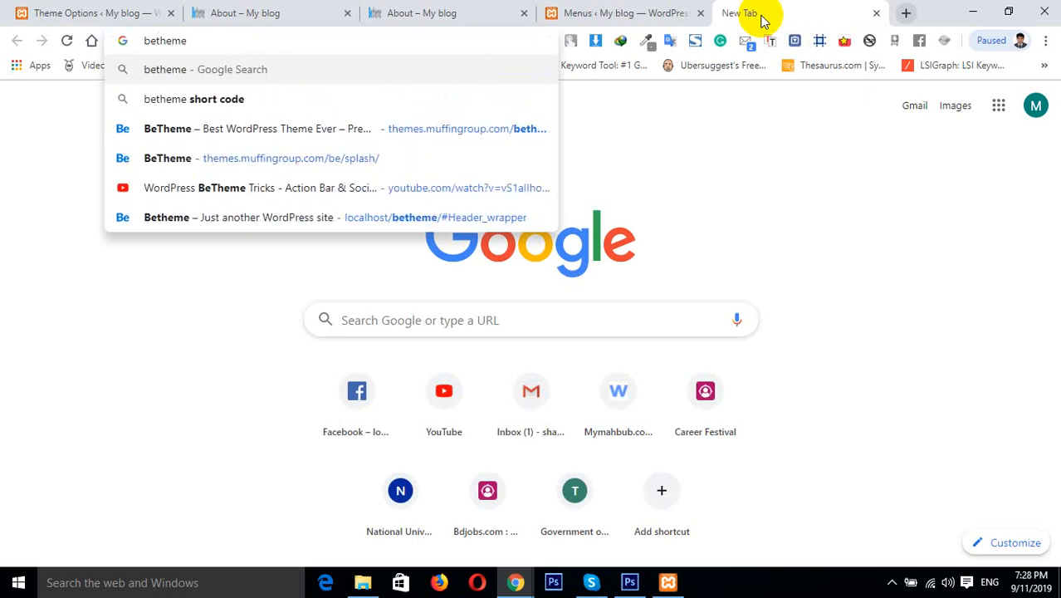
text( a)
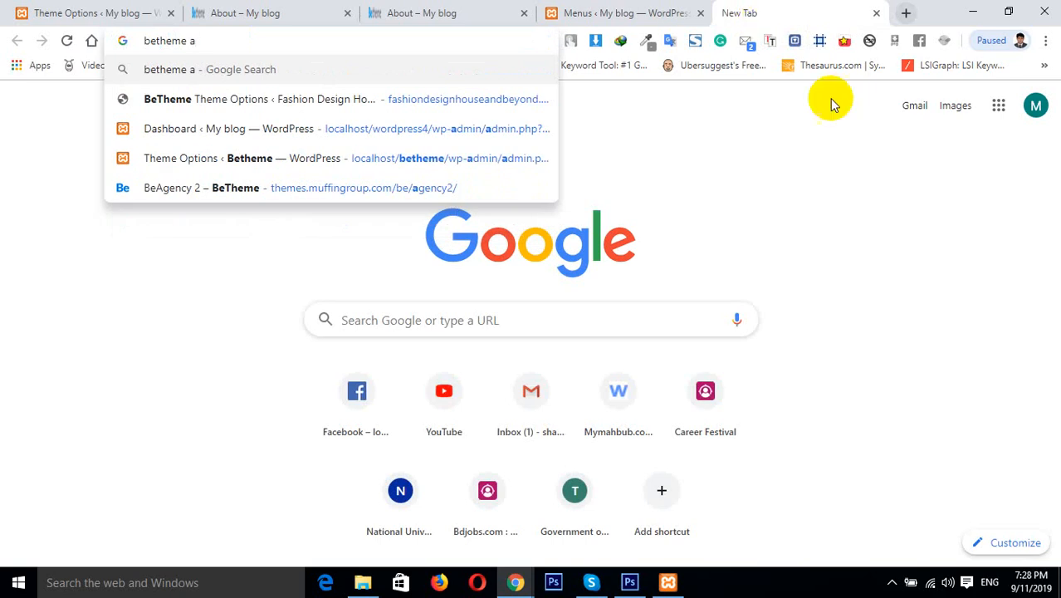
click(419, 187)
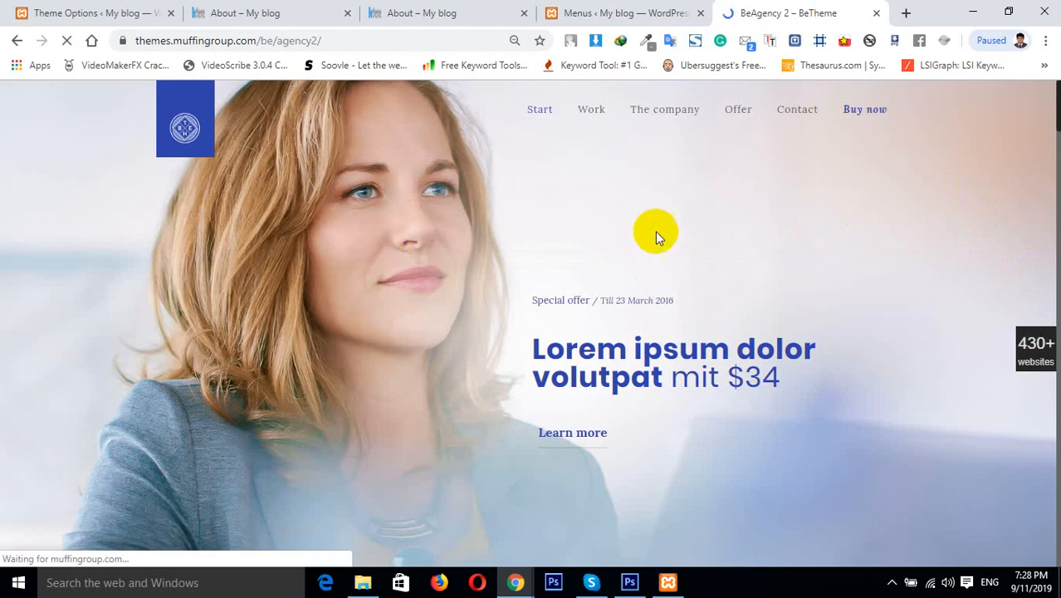
Navigate the demo's menu items to examine how they scroll to page sections
click(600, 117)
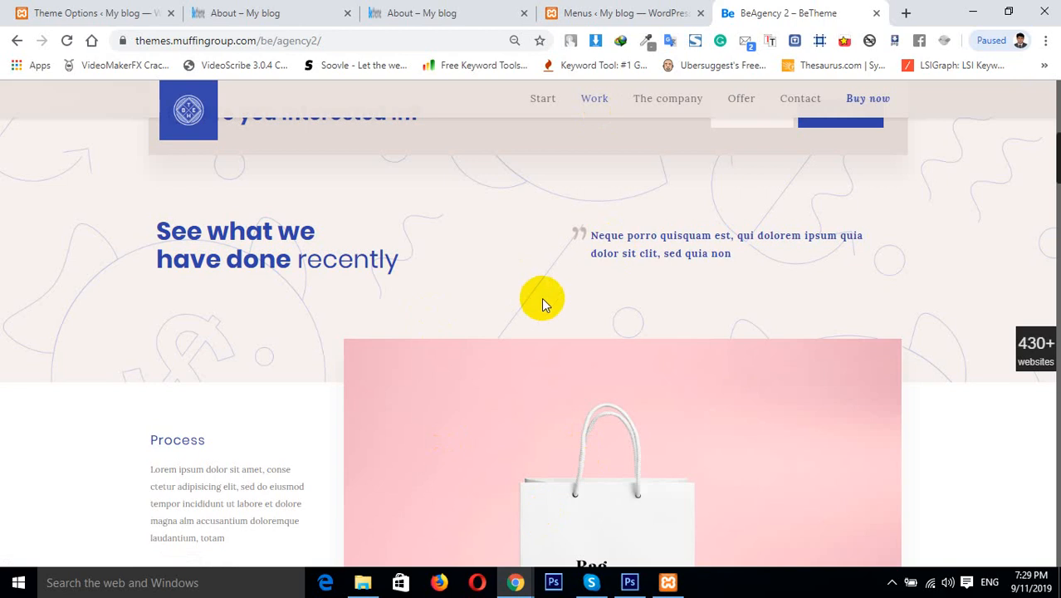
click(667, 106)
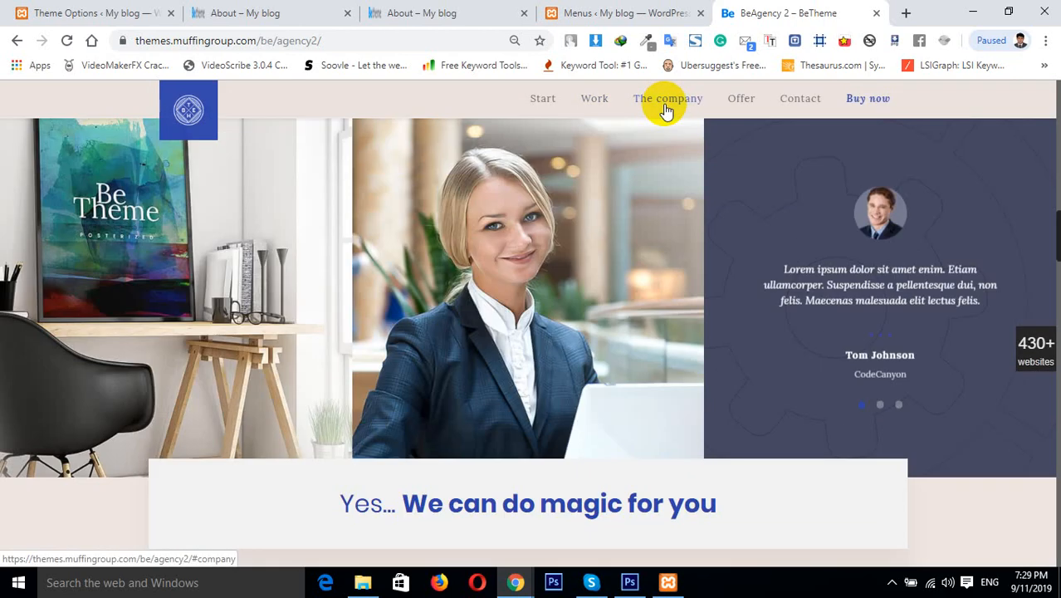
click(742, 100)
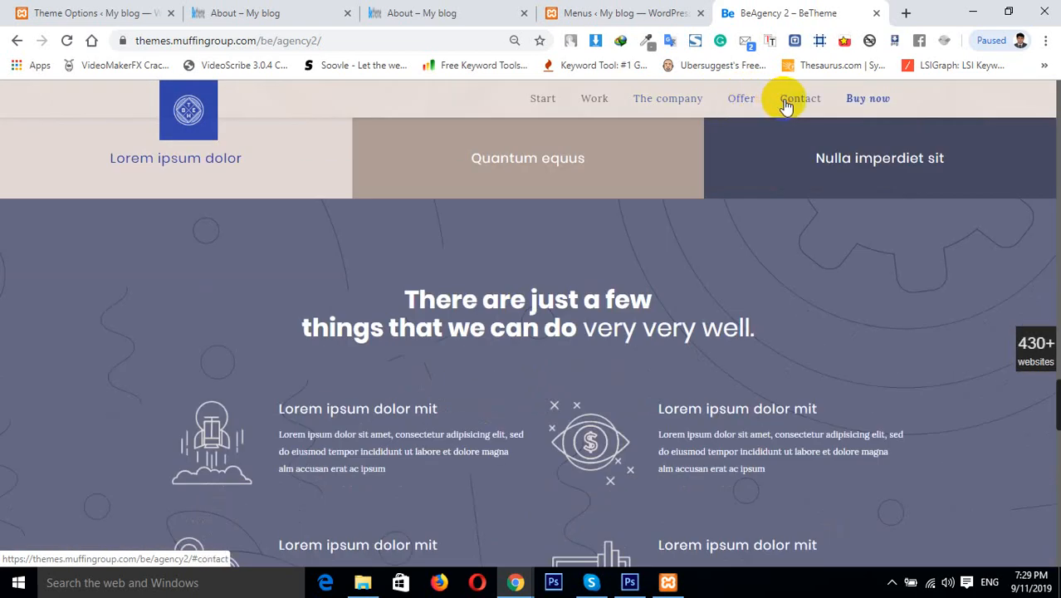
click(784, 103)
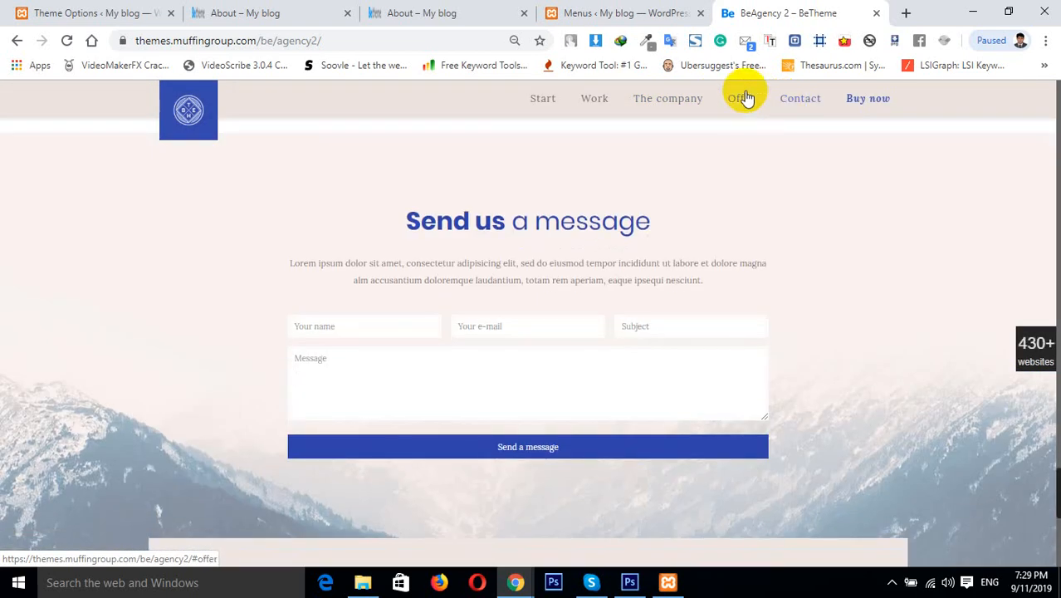
click(581, 101)
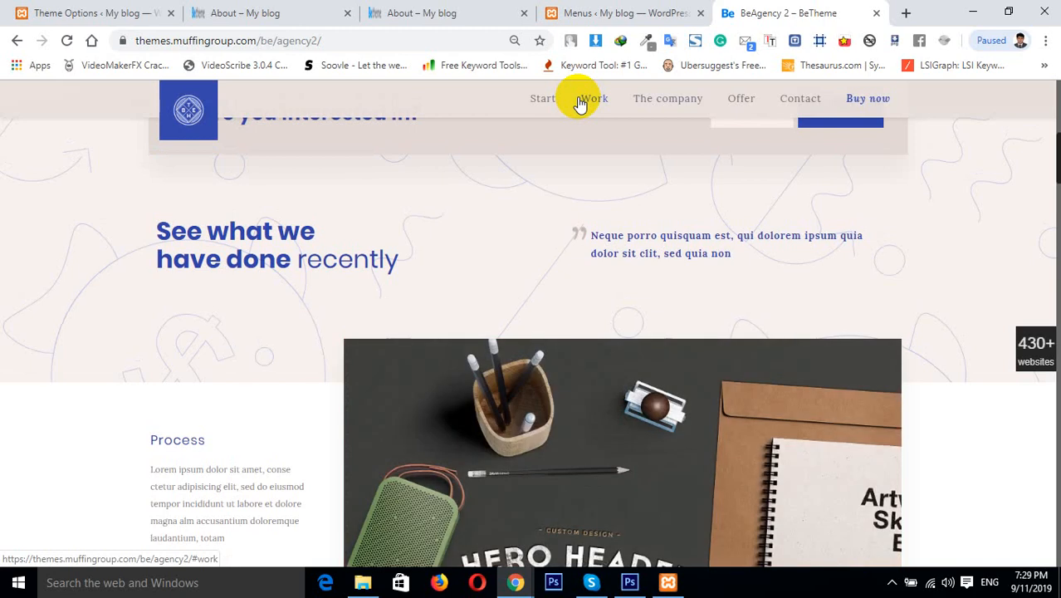
click(561, 98)
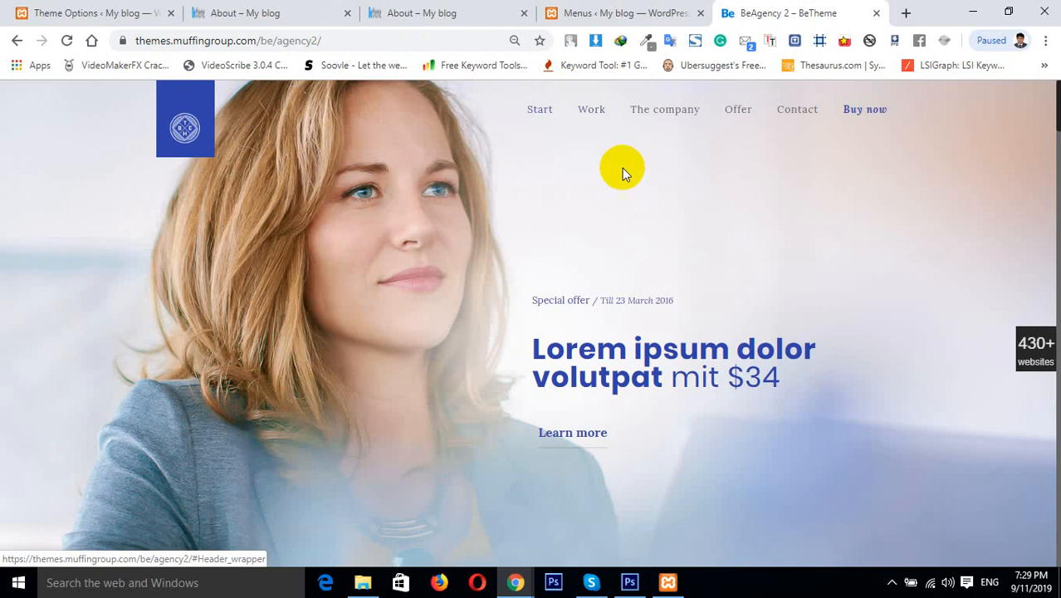
Compare the demo's section links with the About page header and the action button settings
click(248, 10)
click(120, 8)
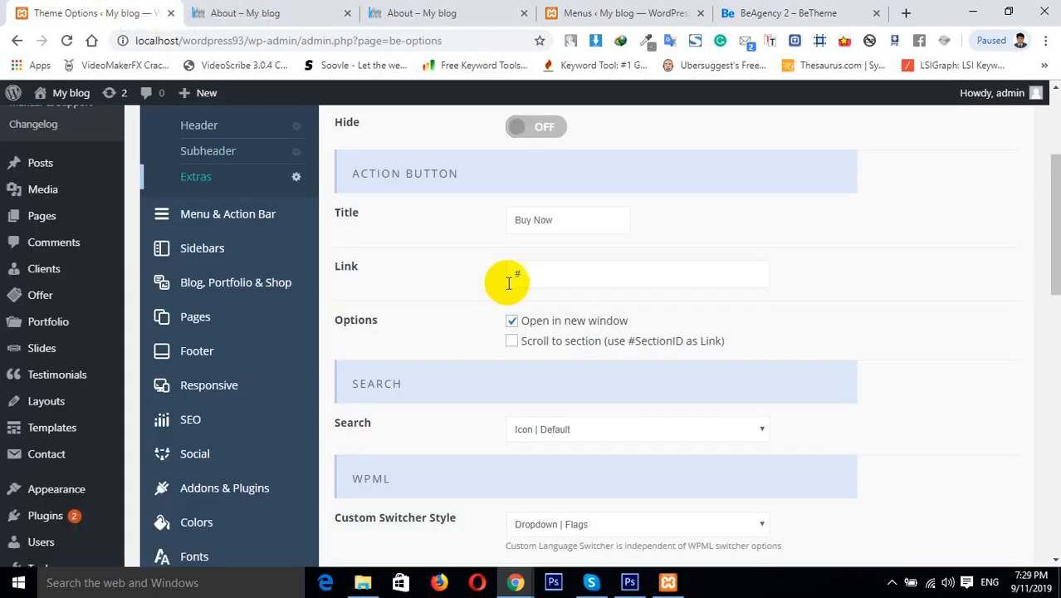
click(432, 10)
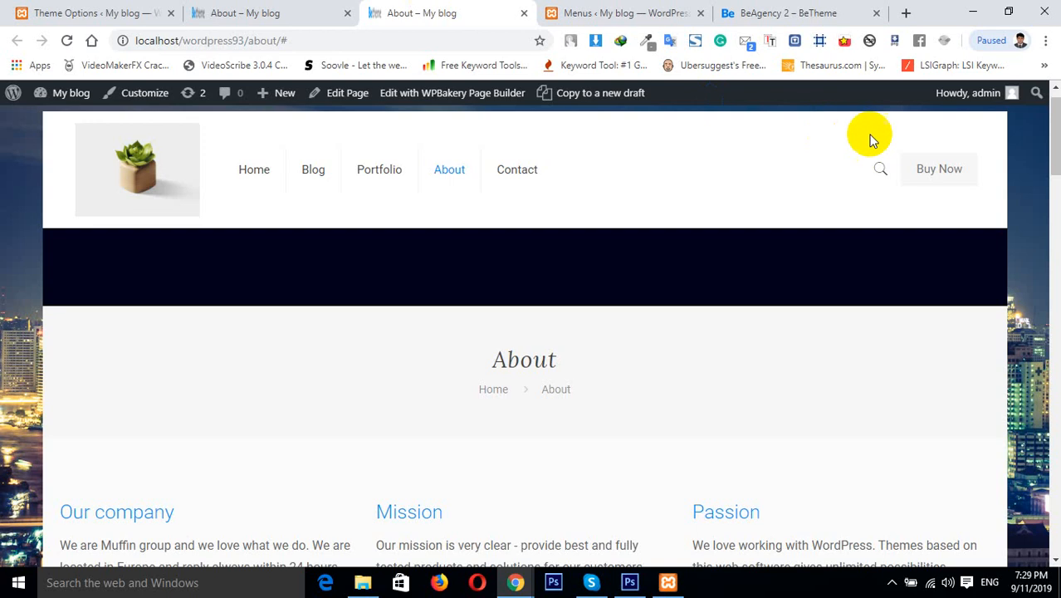
click(768, 6)
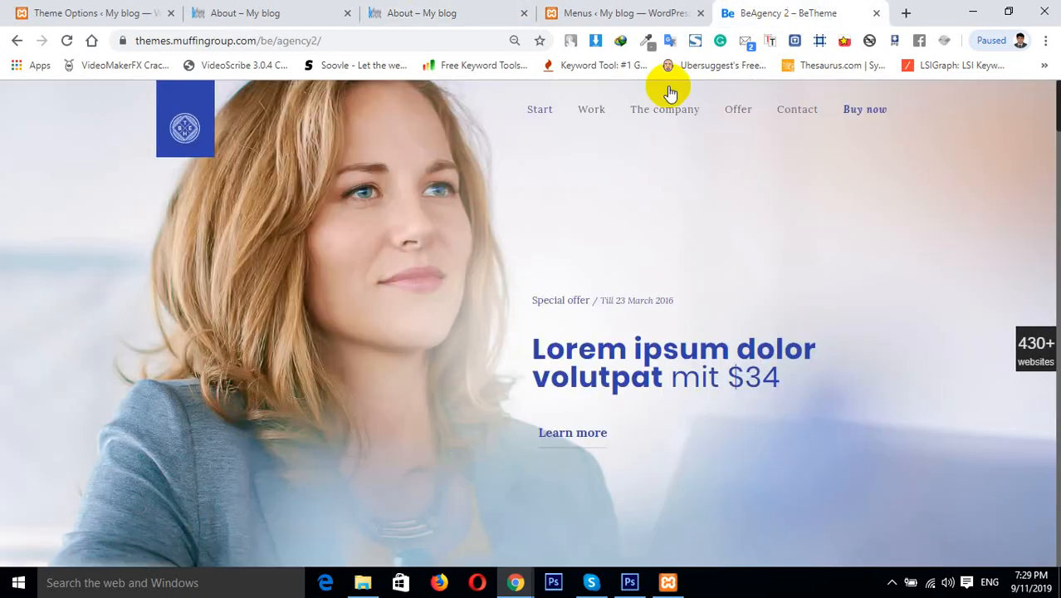
click(586, 114)
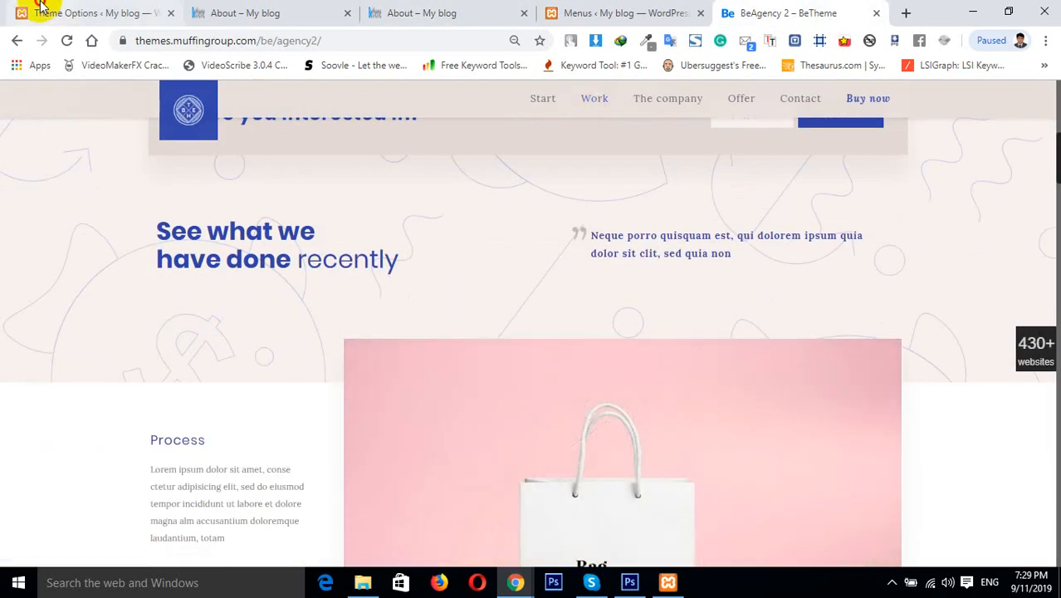
click(29, 12)
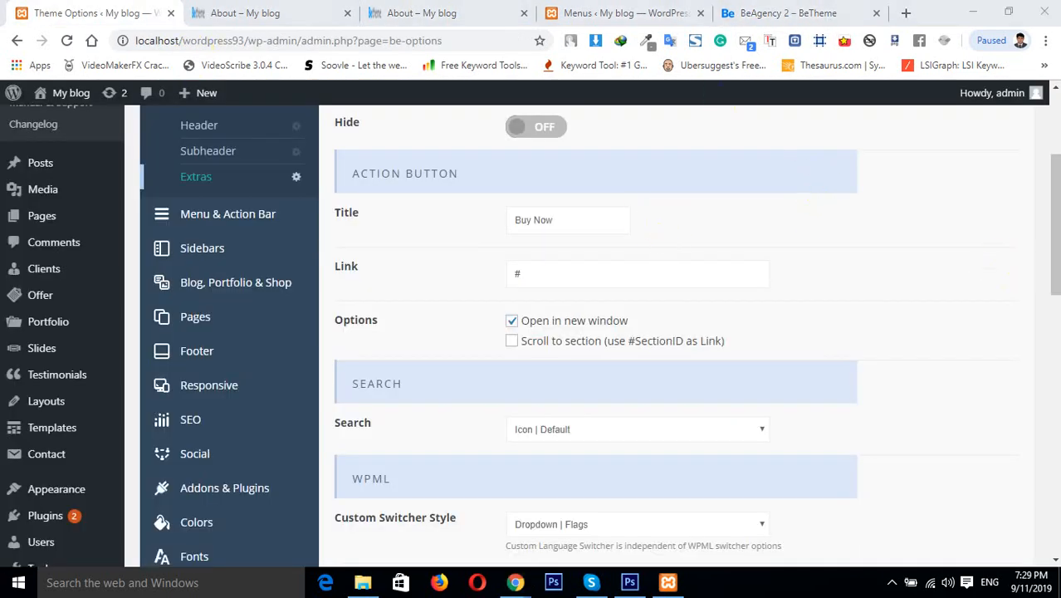
click(447, 10)
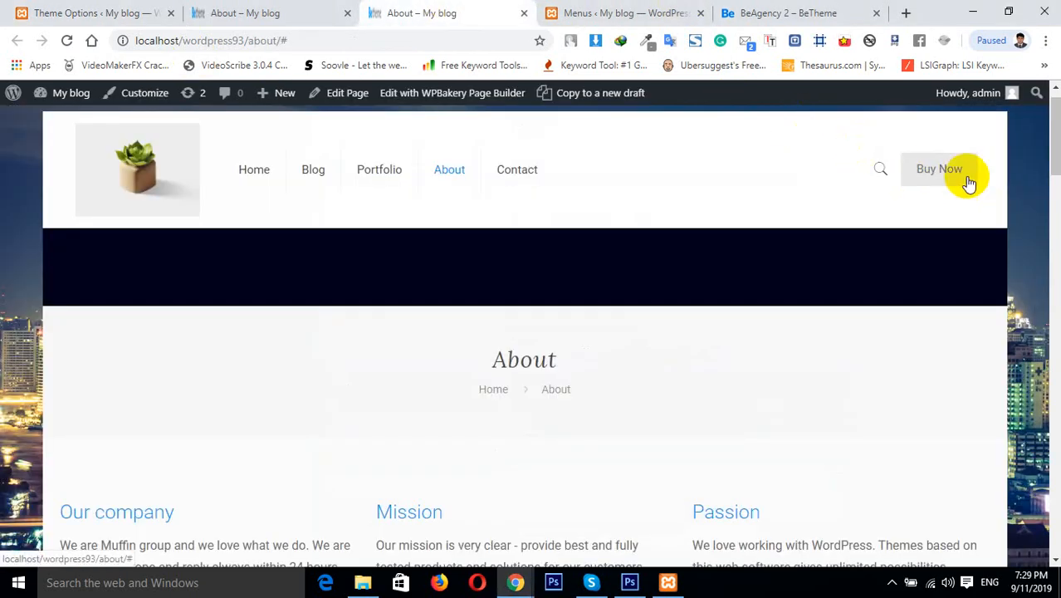
click(50, 11)
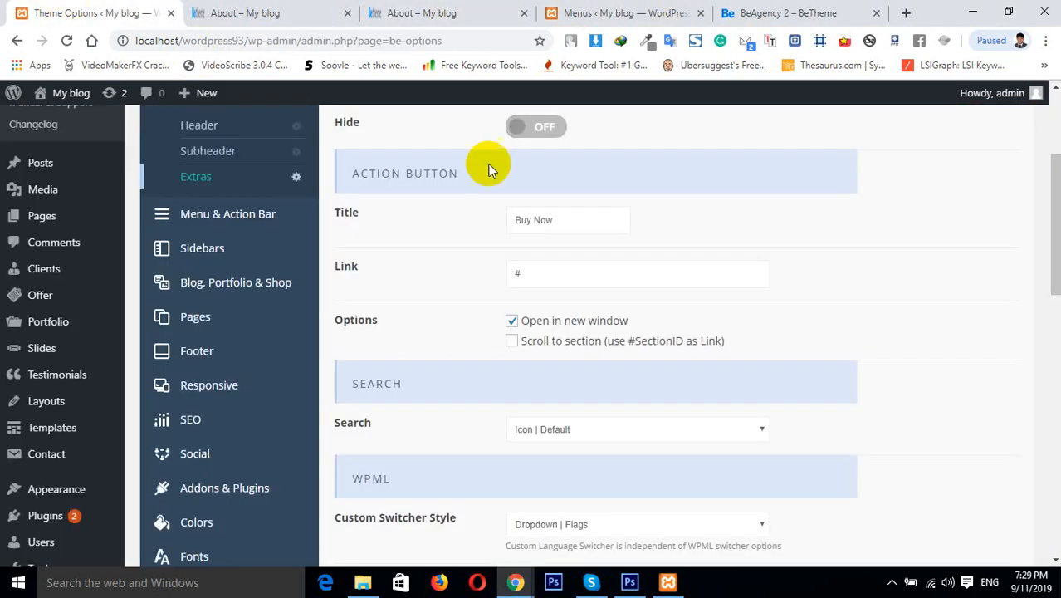
Enable Scroll to section for the action button and set its link to #contact
click(512, 340)
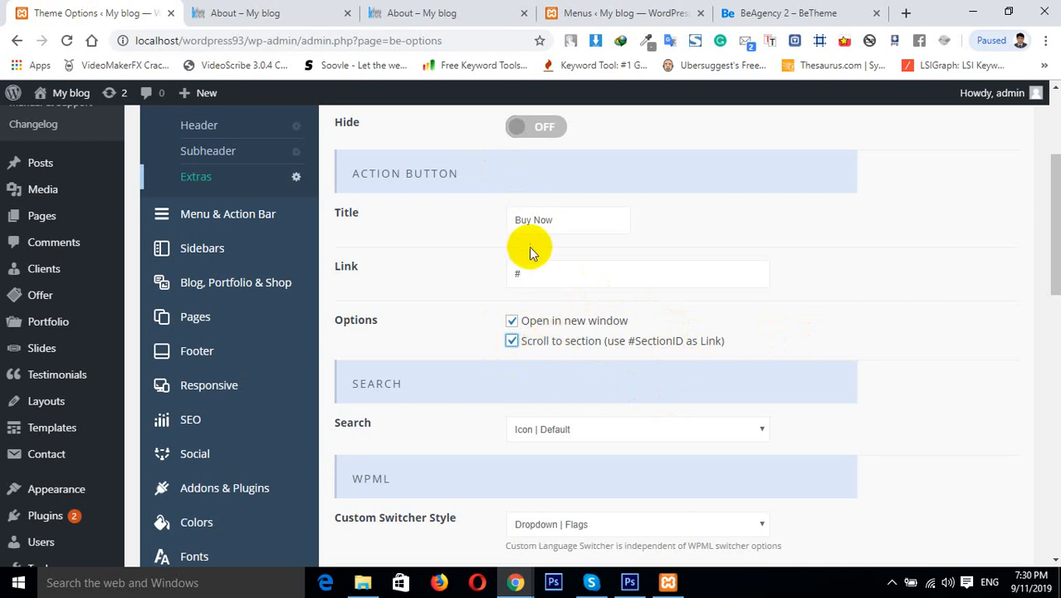
click(540, 277)
text(contact)
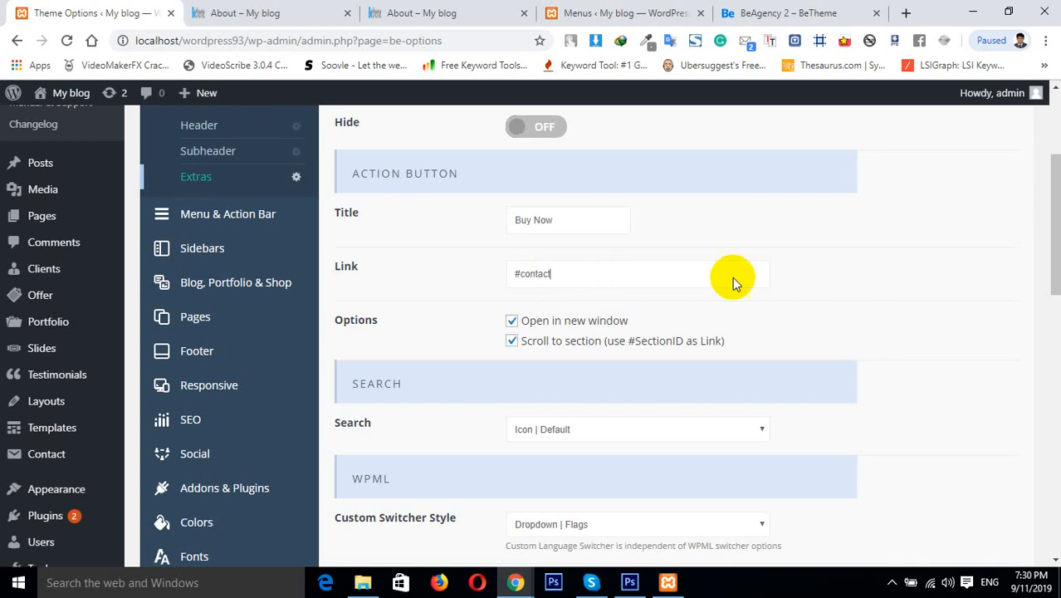
drag(1055, 287, 1052, 292)
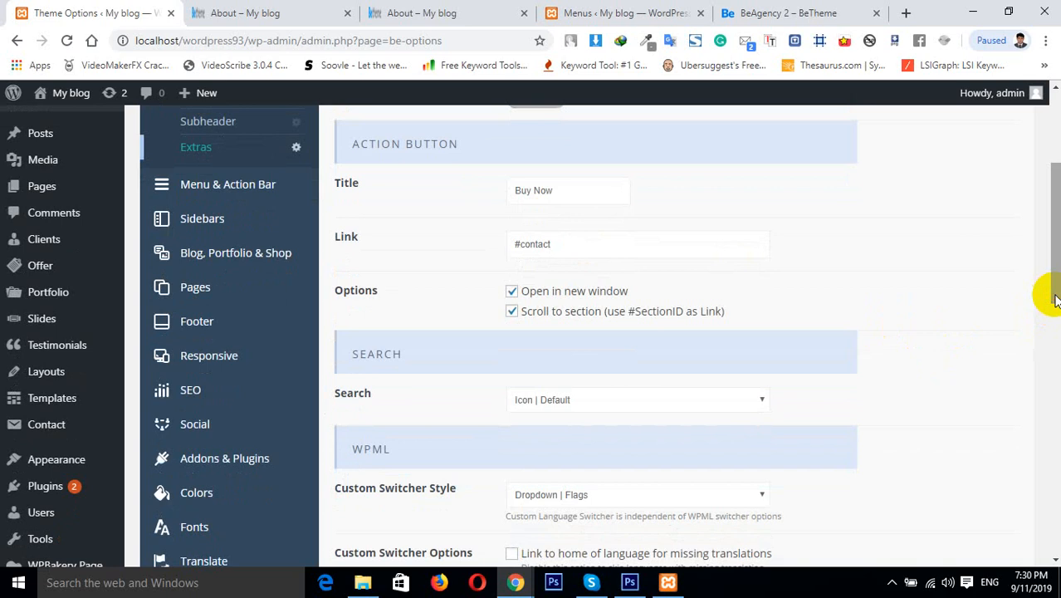
drag(1055, 298, 1056, 314)
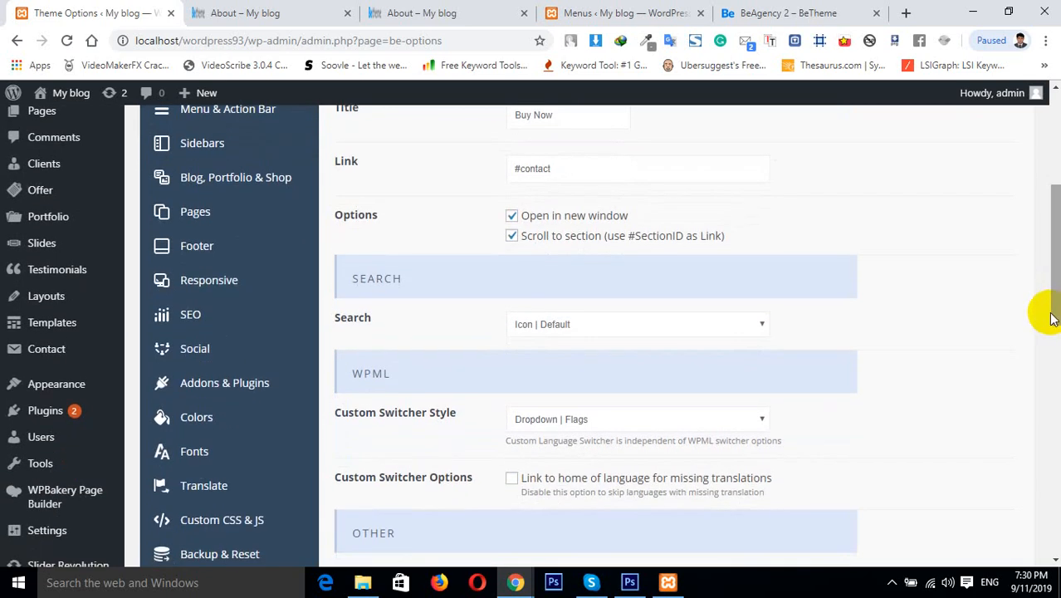
drag(1052, 313, 1056, 326)
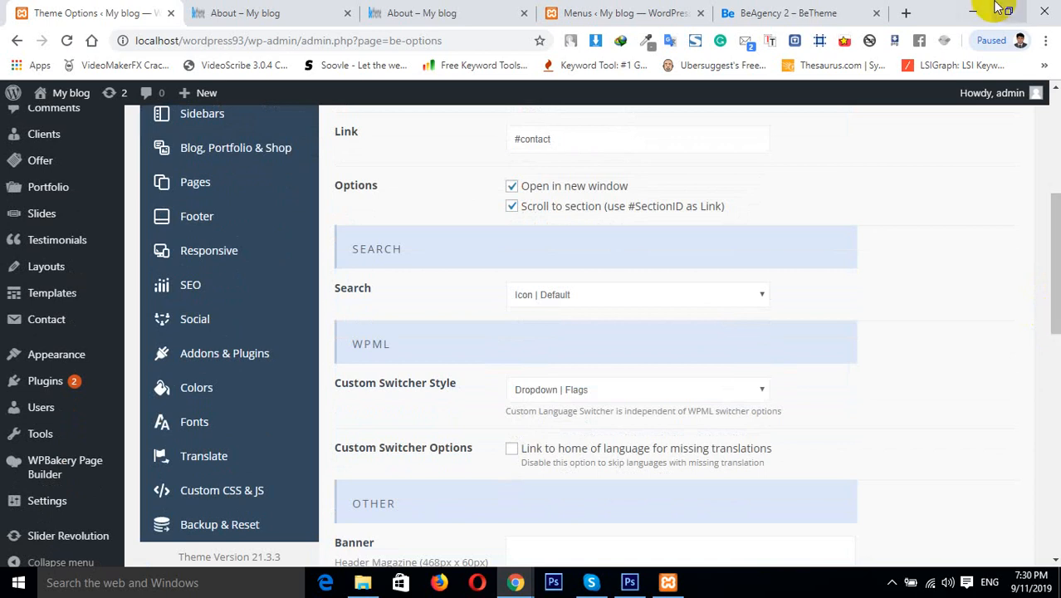
Open themeforest.net in a new browser tab and go to its WordPress themes category
click(906, 13)
text(theme)
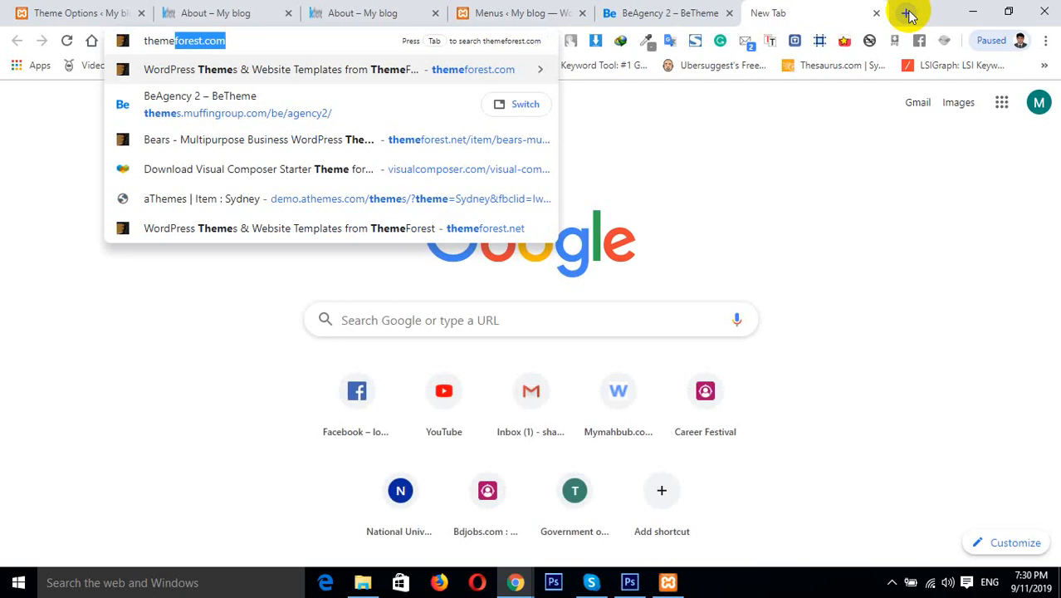
key(Return)
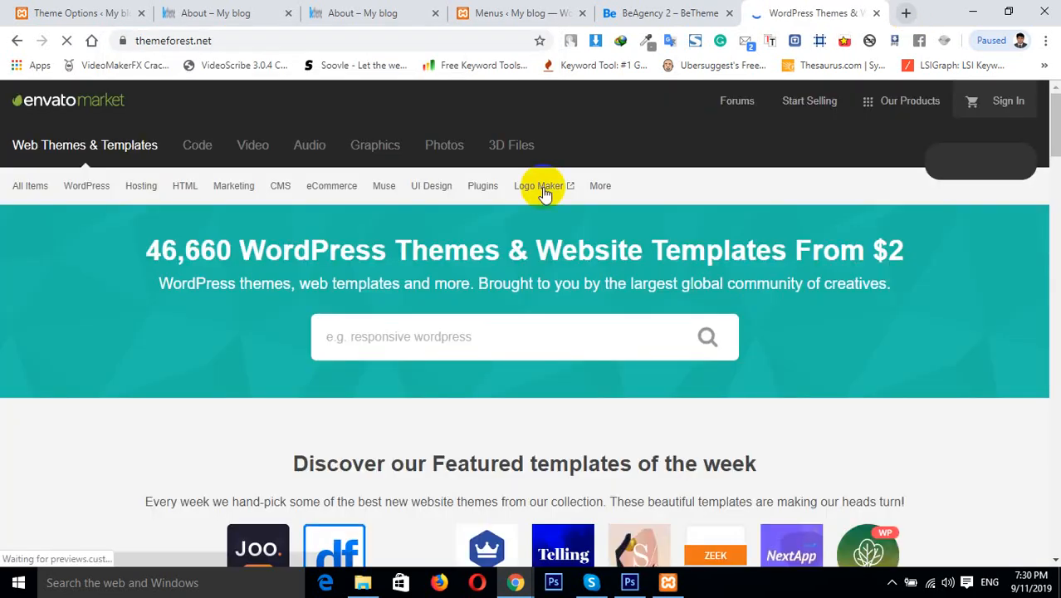
mouse_move(223, 191)
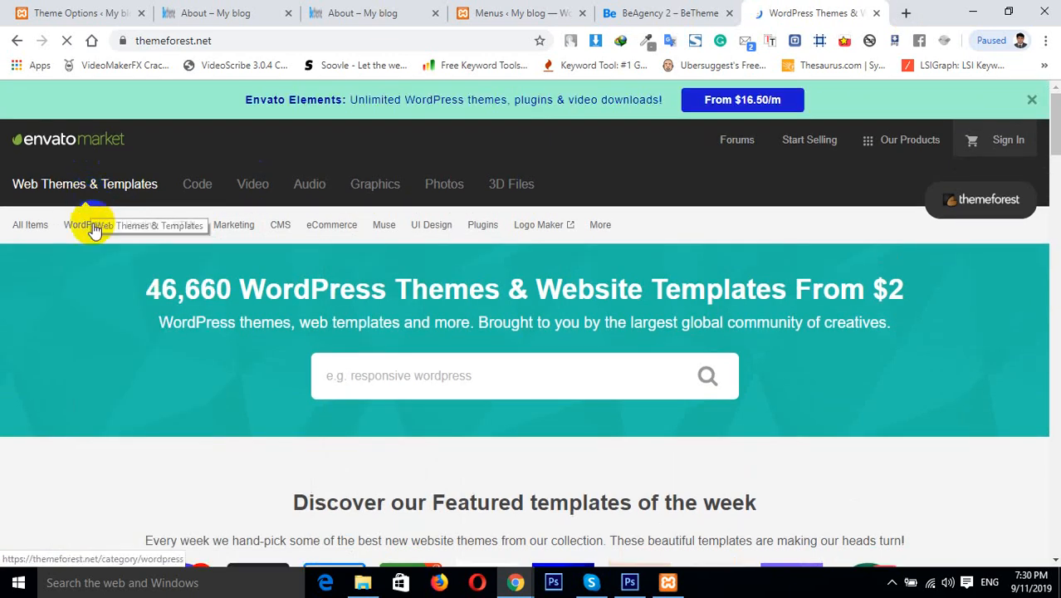
mouse_move(88, 226)
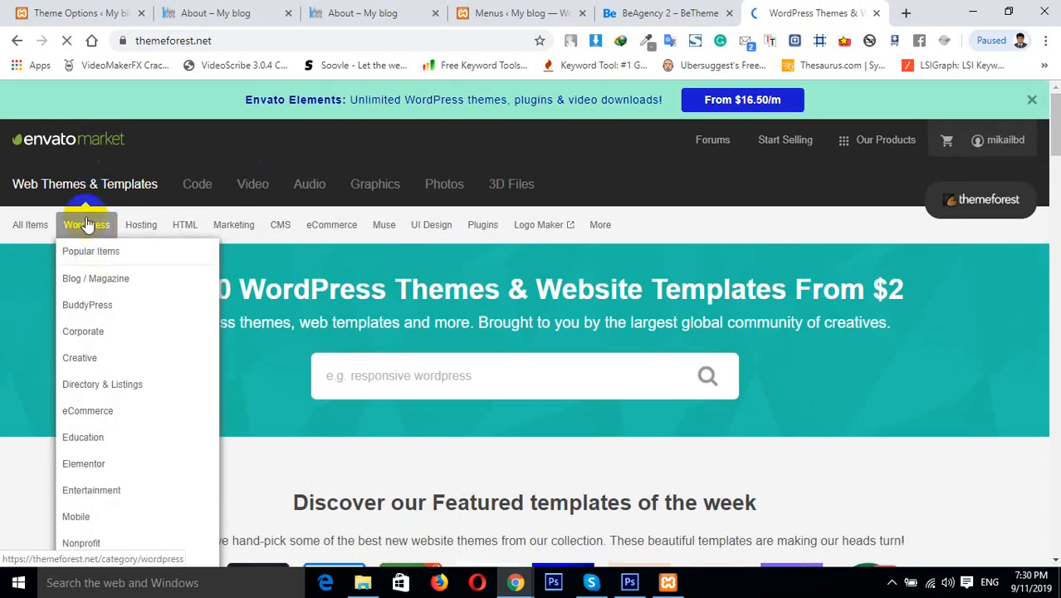
click(86, 224)
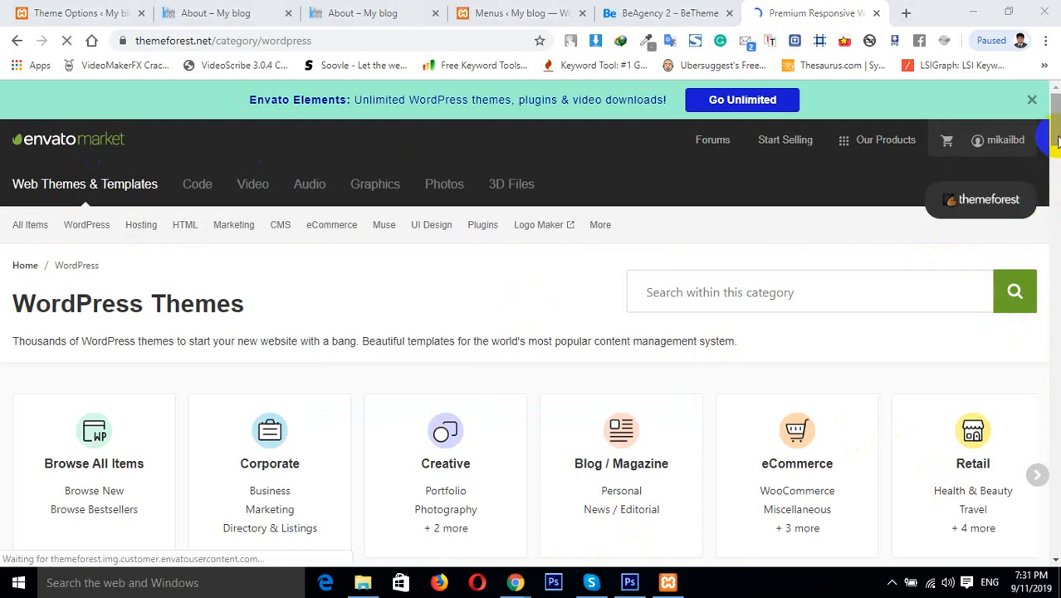
Search the WordPress themes category for wordpress
scroll(1055, 185, down, 9)
drag(1054, 214, 1048, 117)
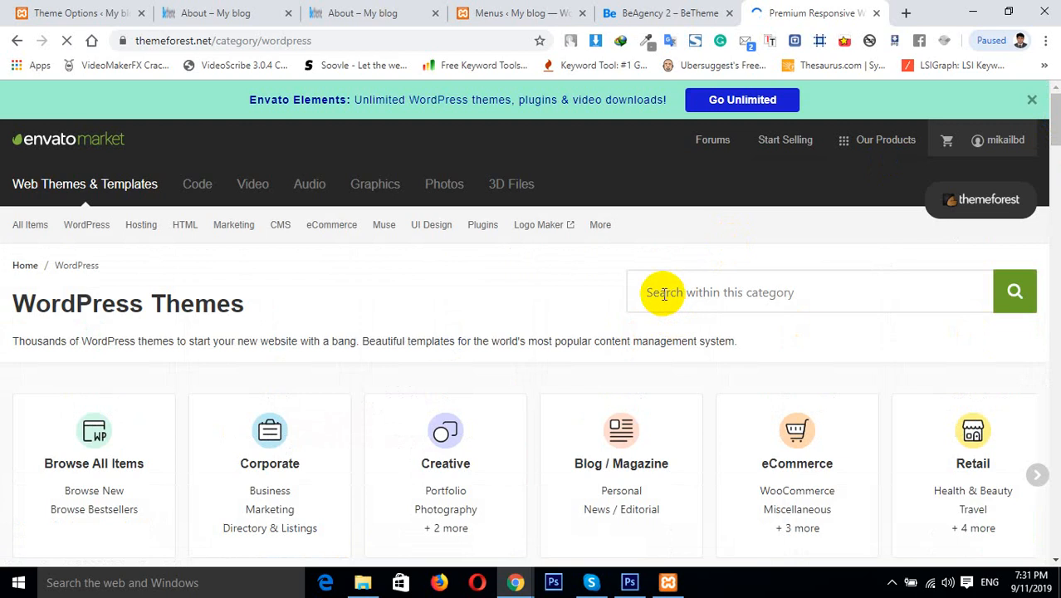
click(664, 293)
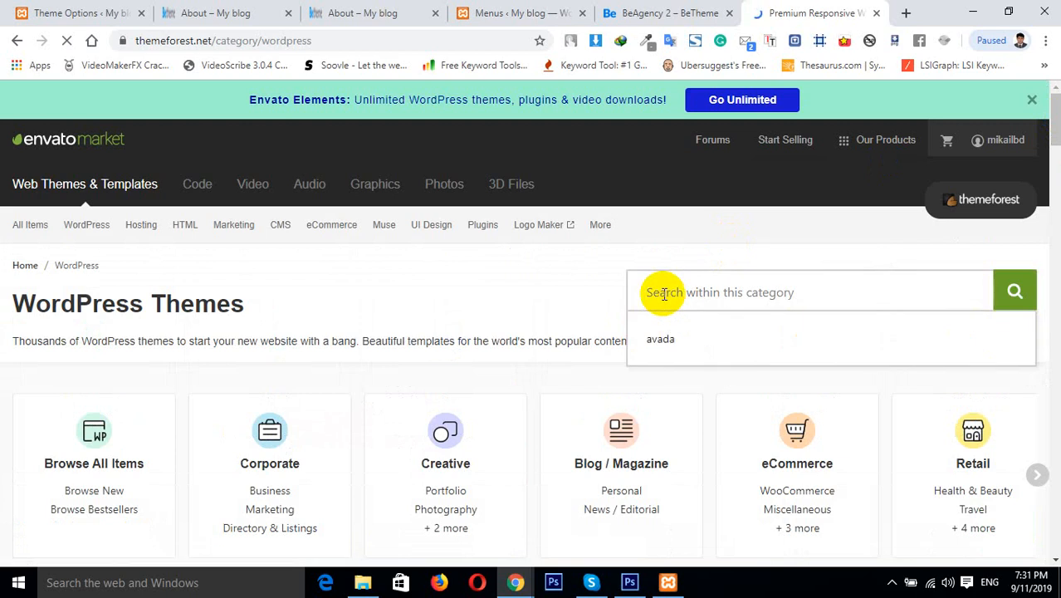
text(wordpress)
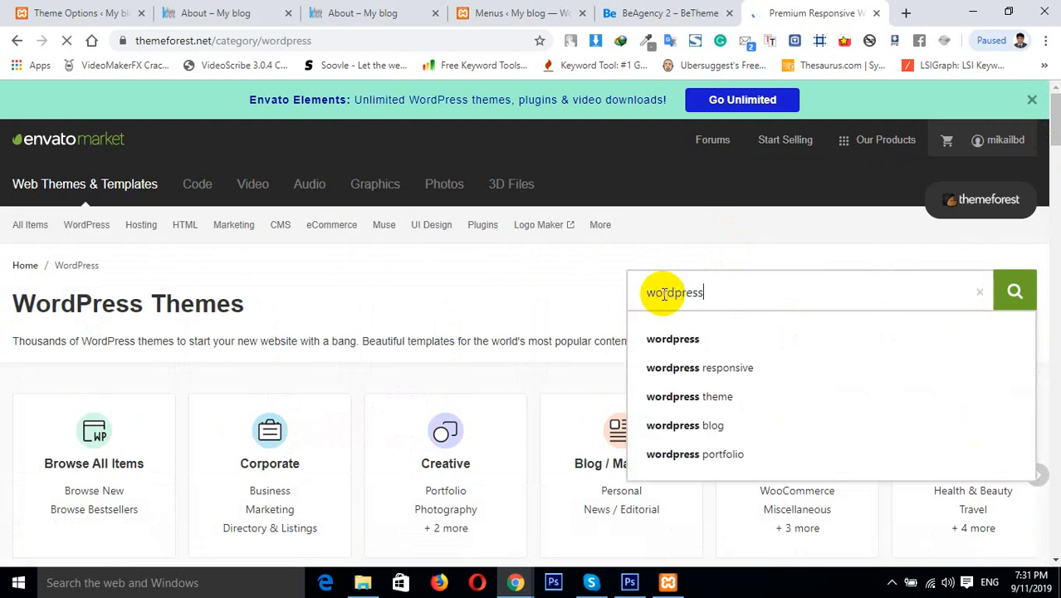
key(Return)
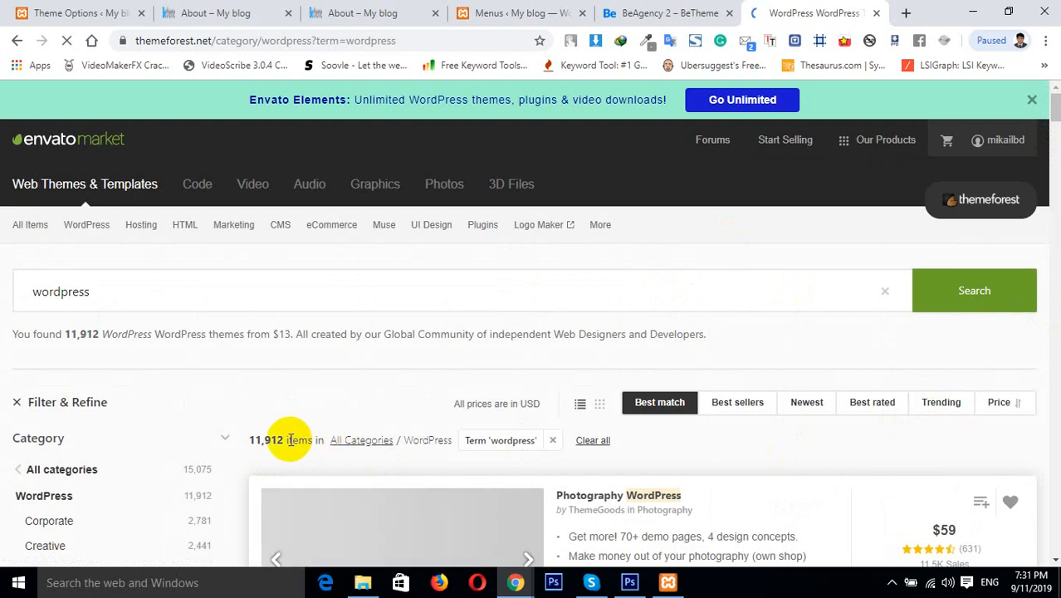
click(284, 438)
drag(284, 438, 246, 444)
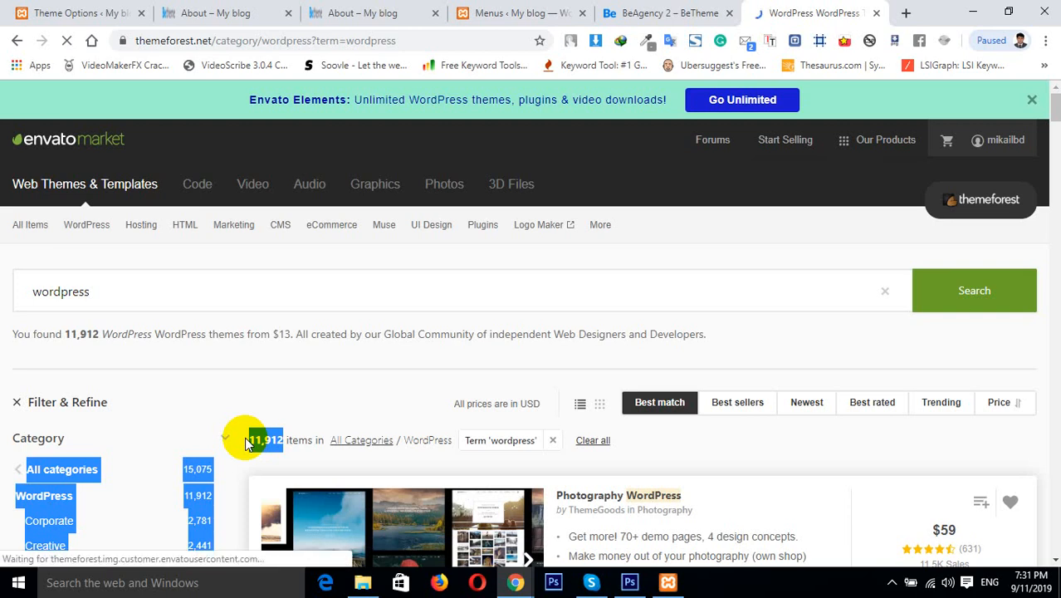
click(268, 438)
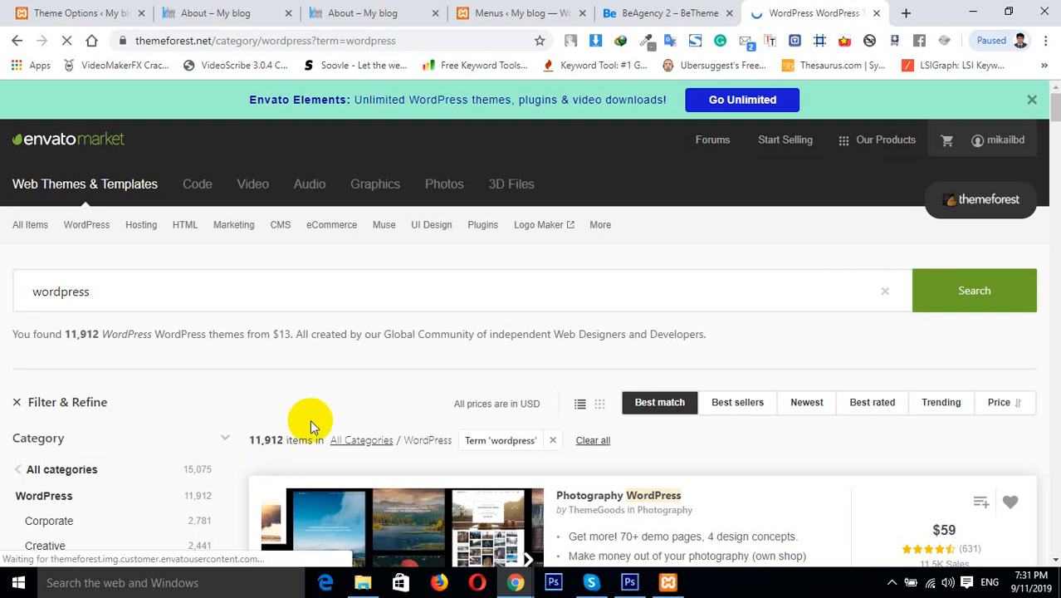
click(631, 12)
click(784, 10)
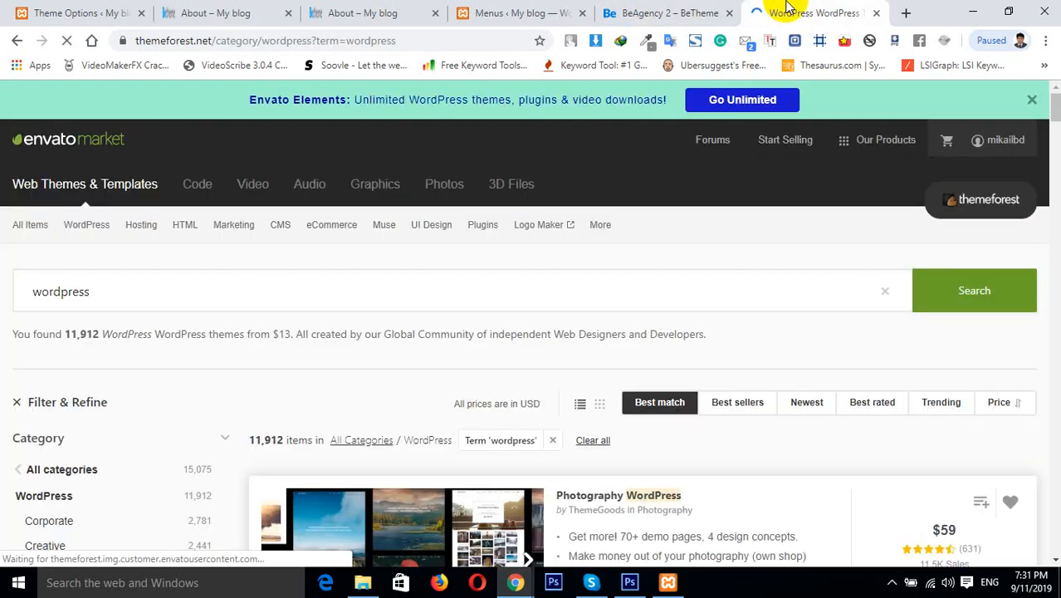
click(280, 11)
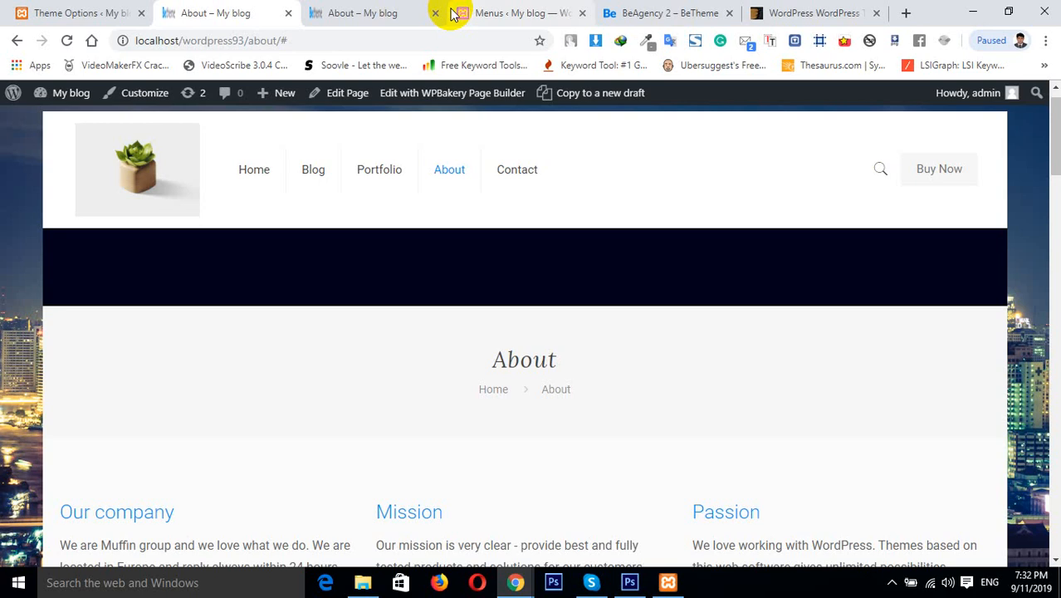
click(83, 12)
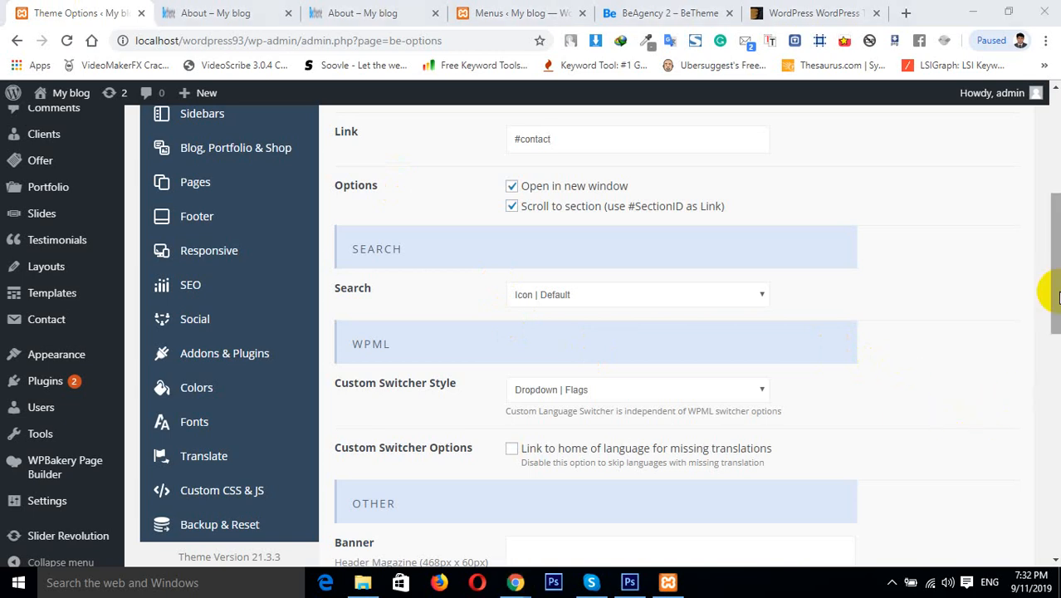
Compare the Extras action button settings in Muffin Options with the About page header
drag(1056, 311, 1056, 291)
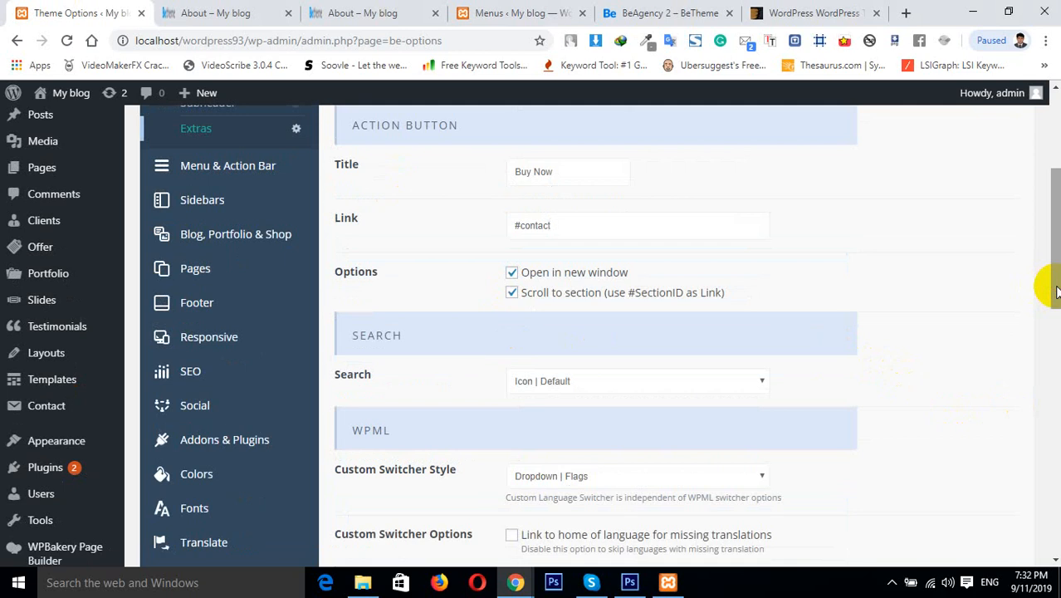
click(1056, 291)
drag(1056, 291, 1056, 268)
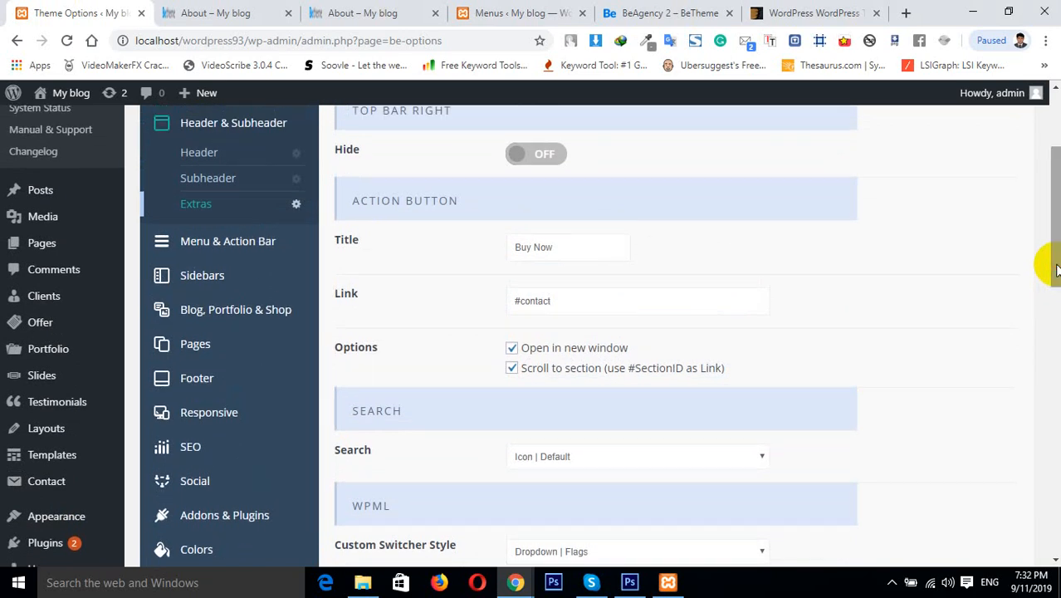
drag(1055, 267, 1056, 230)
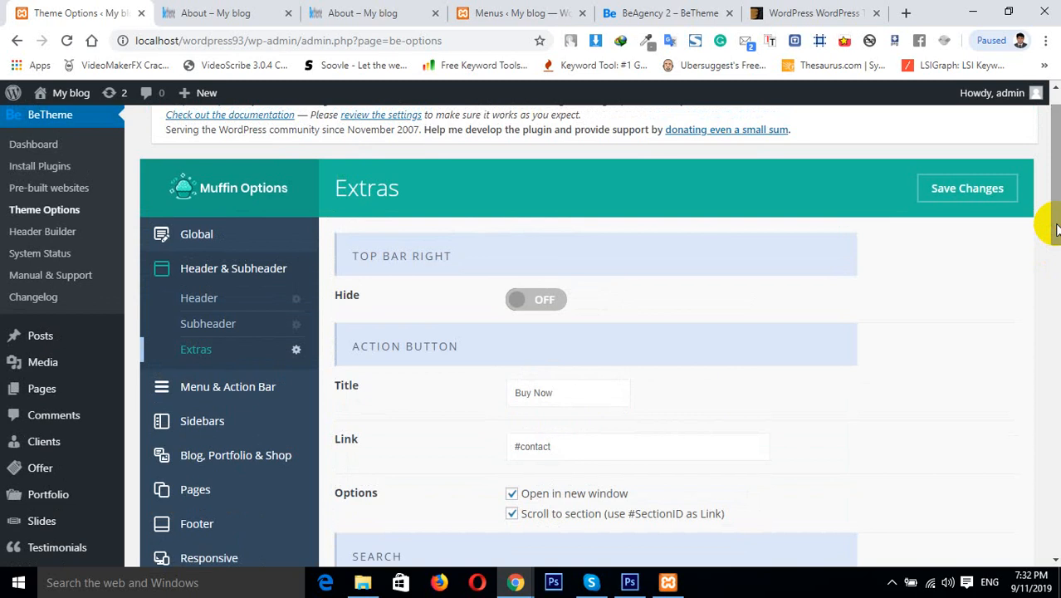
drag(1055, 230, 1056, 267)
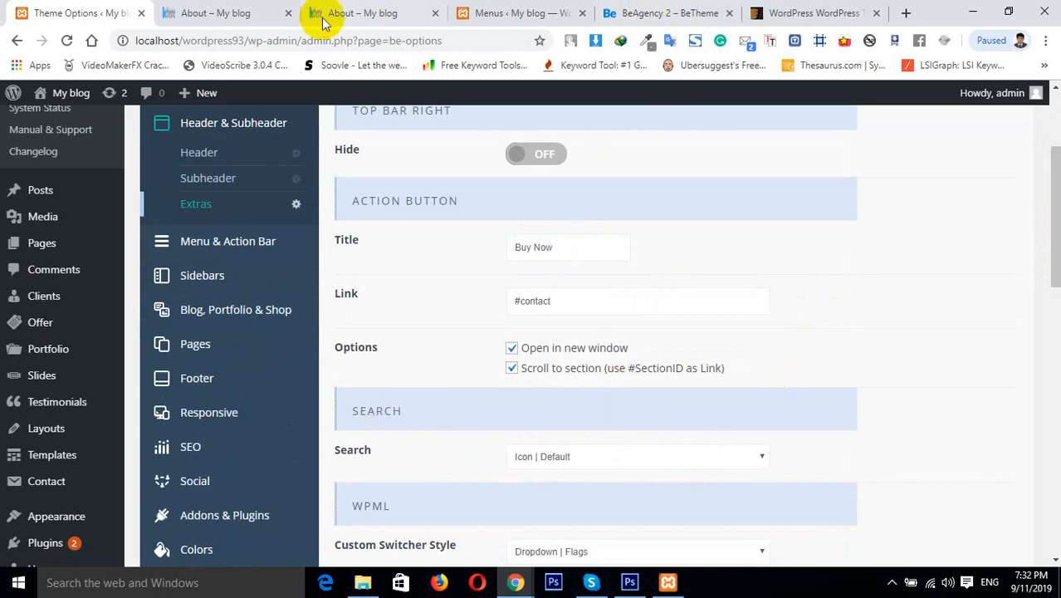
click(191, 12)
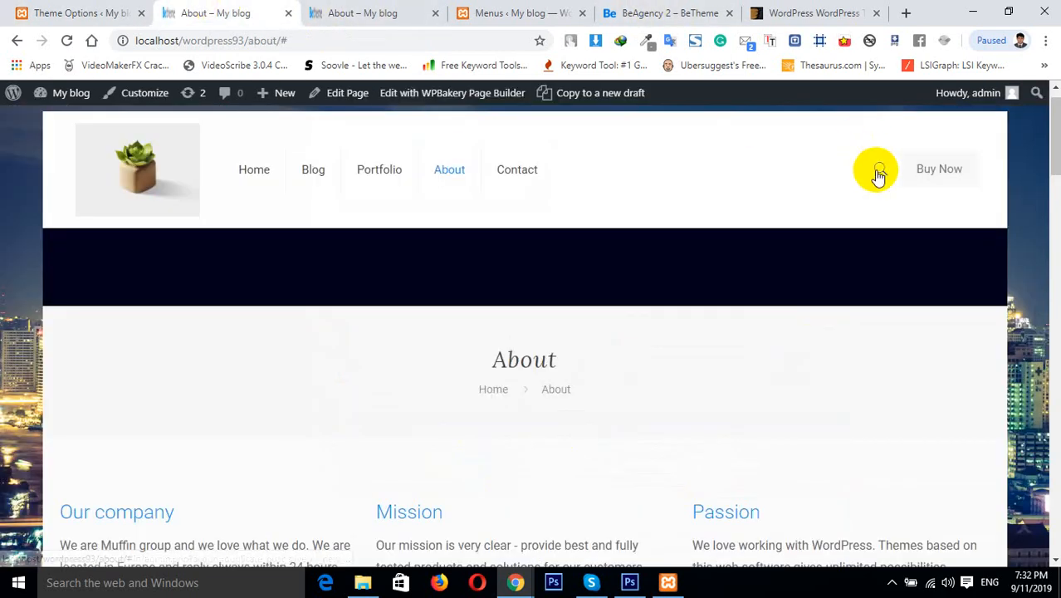
drag(71, 13, 208, 13)
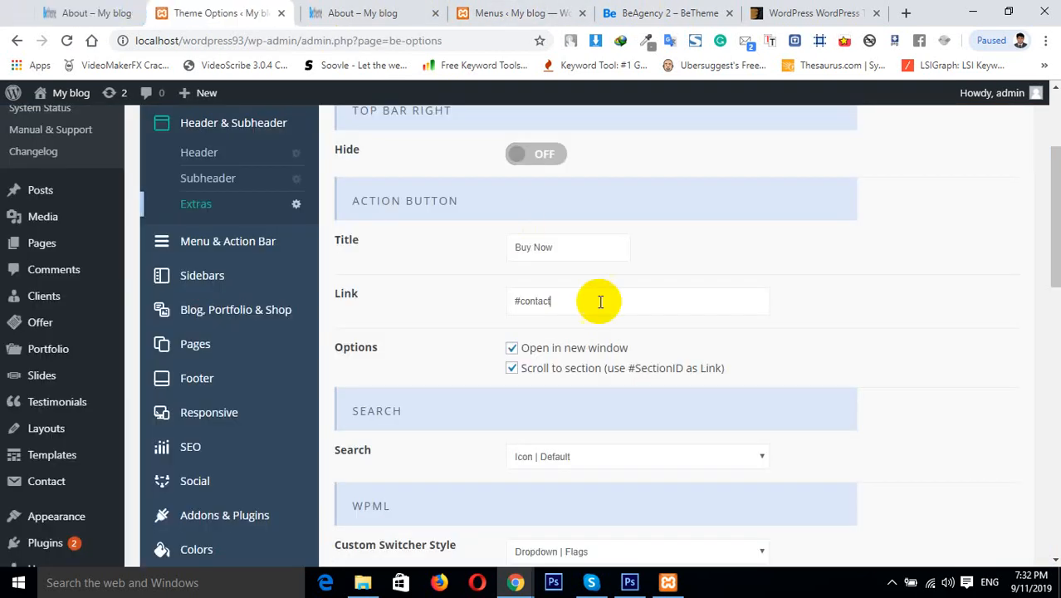
Examine the header Search style options and try the search icon on the About page
click(587, 459)
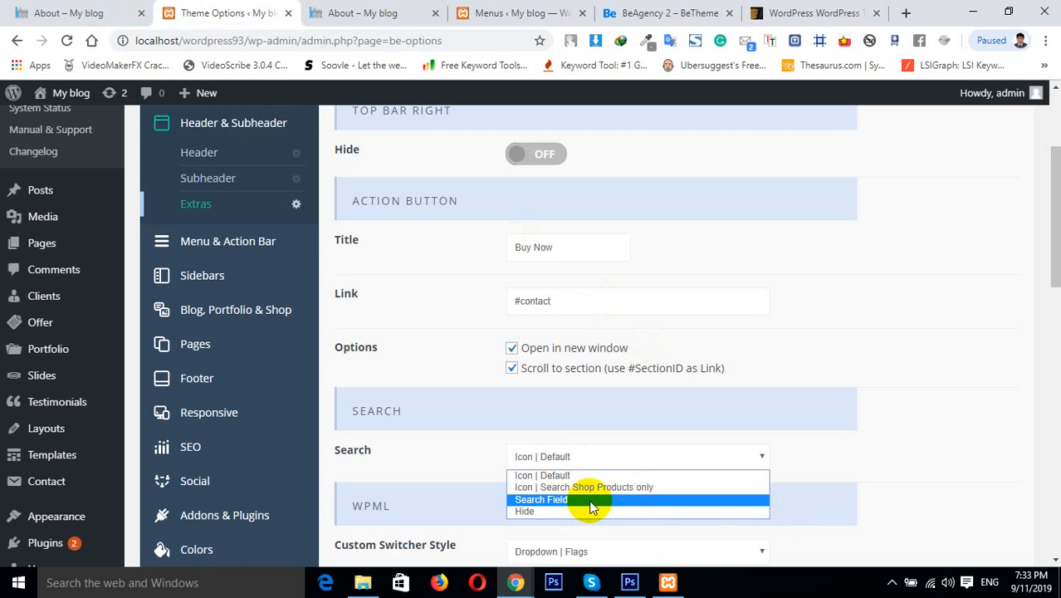
click(397, 10)
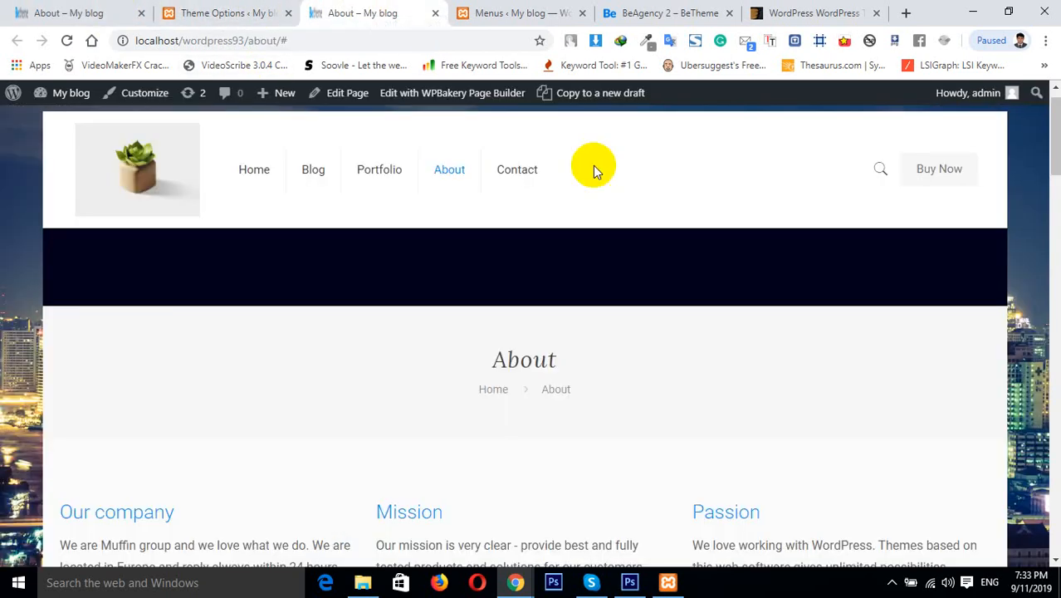
click(877, 172)
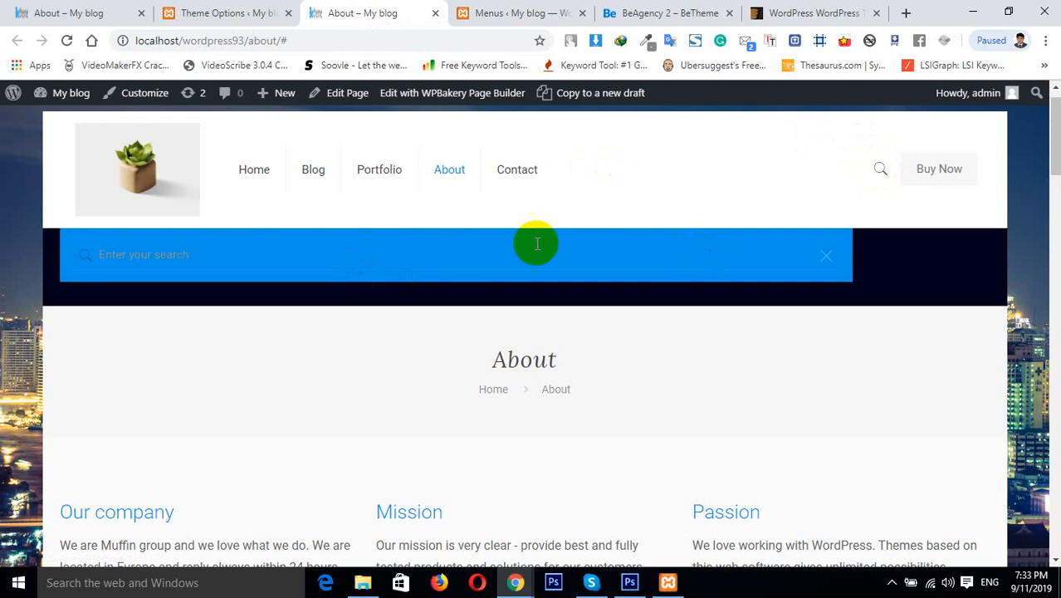
click(118, 10)
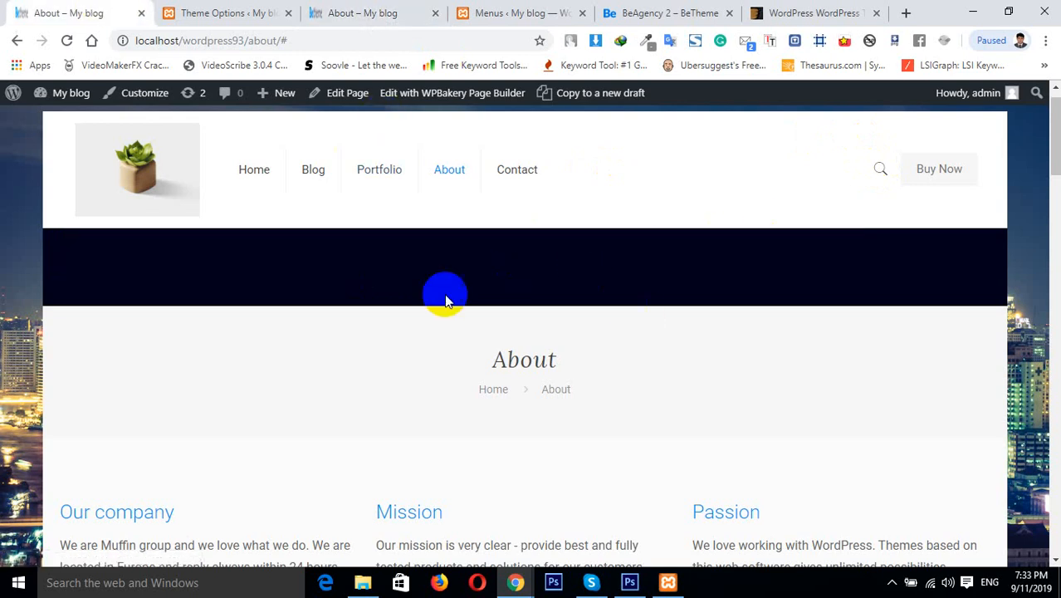
click(212, 12)
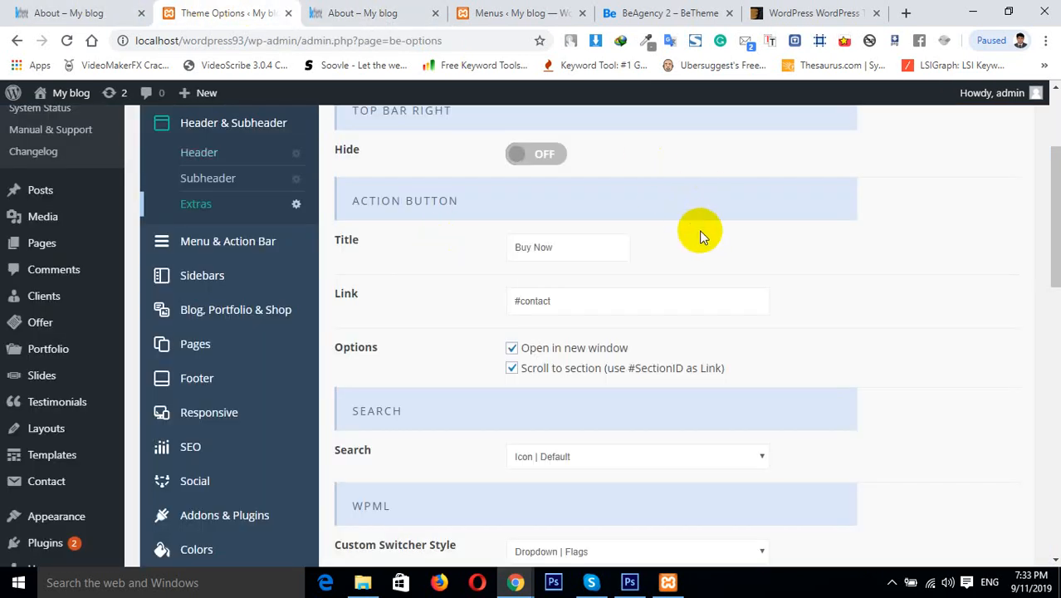
click(648, 461)
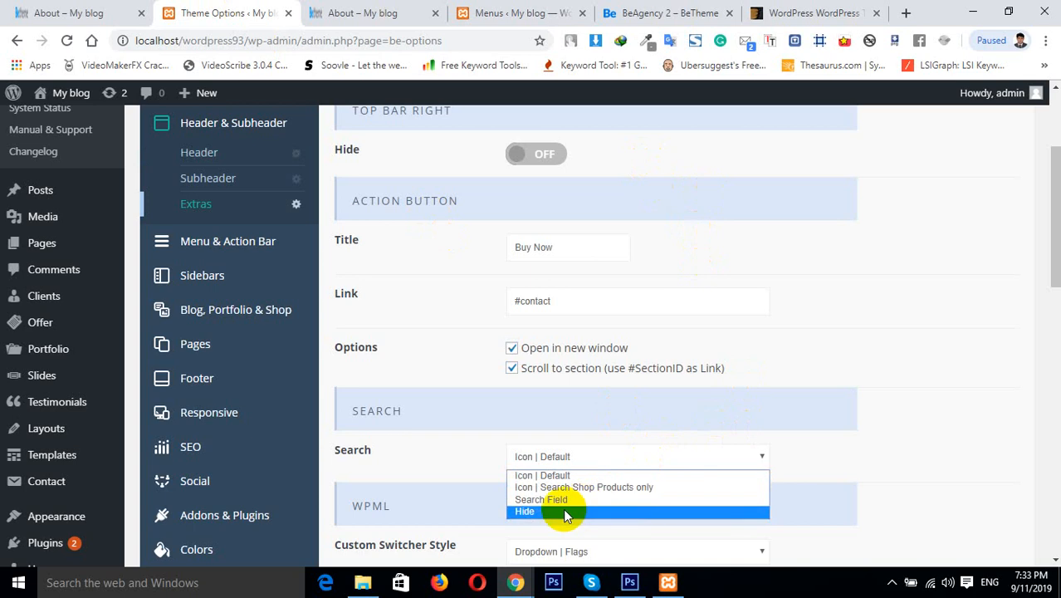
click(747, 451)
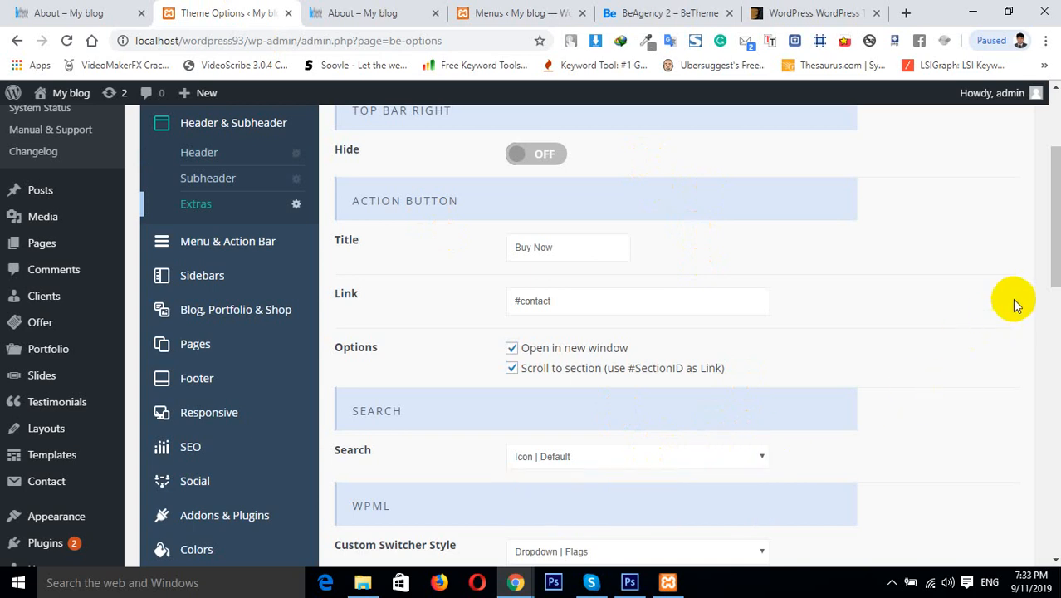
Set the WPML Custom Switcher Style to Dropdown | Language Name (native)
drag(1056, 272, 1056, 334)
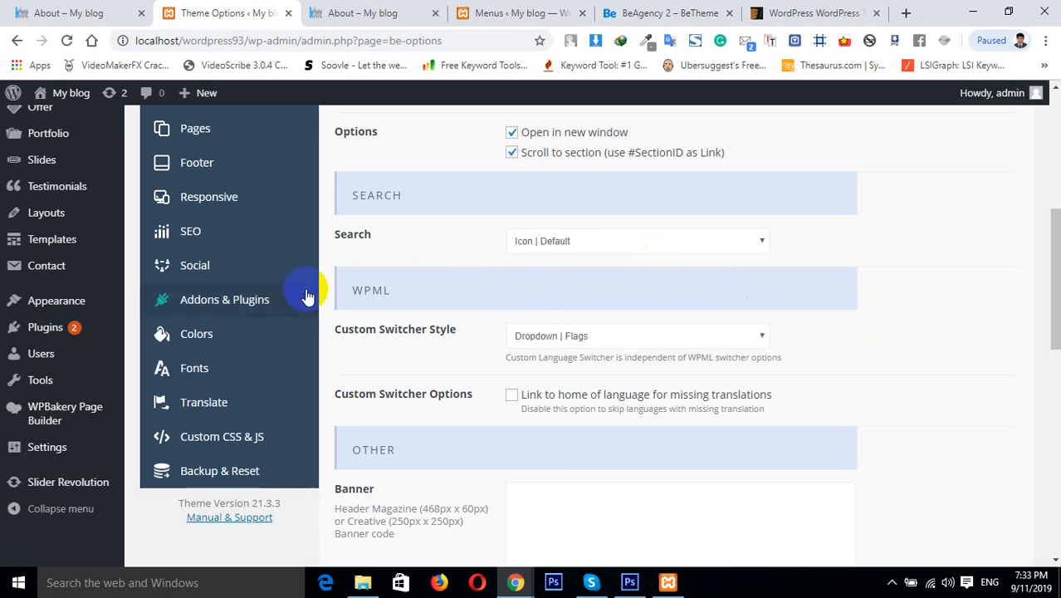
drag(395, 293, 350, 289)
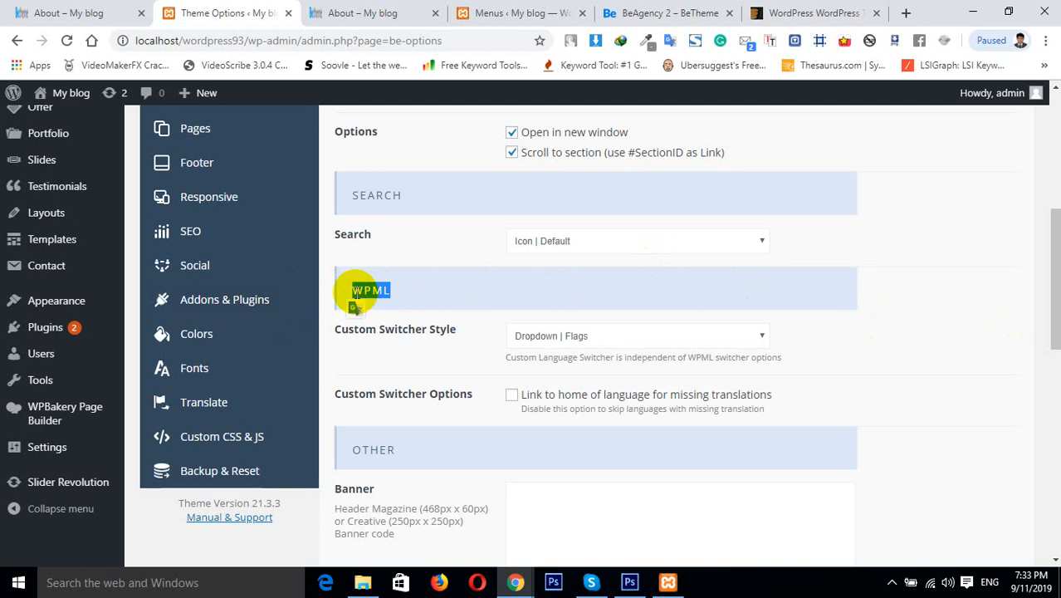
click(424, 296)
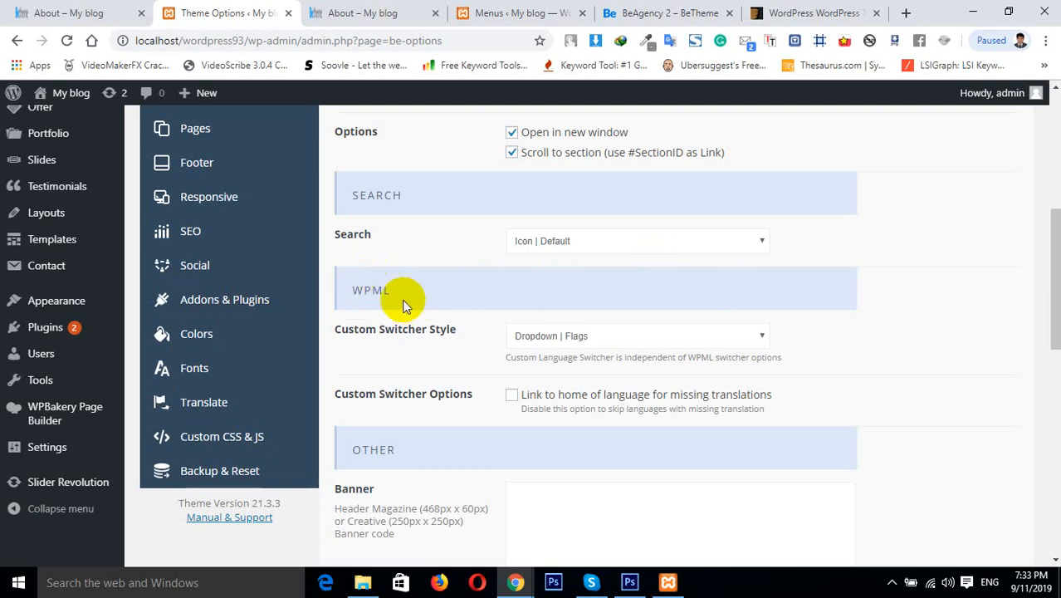
double_click(368, 290)
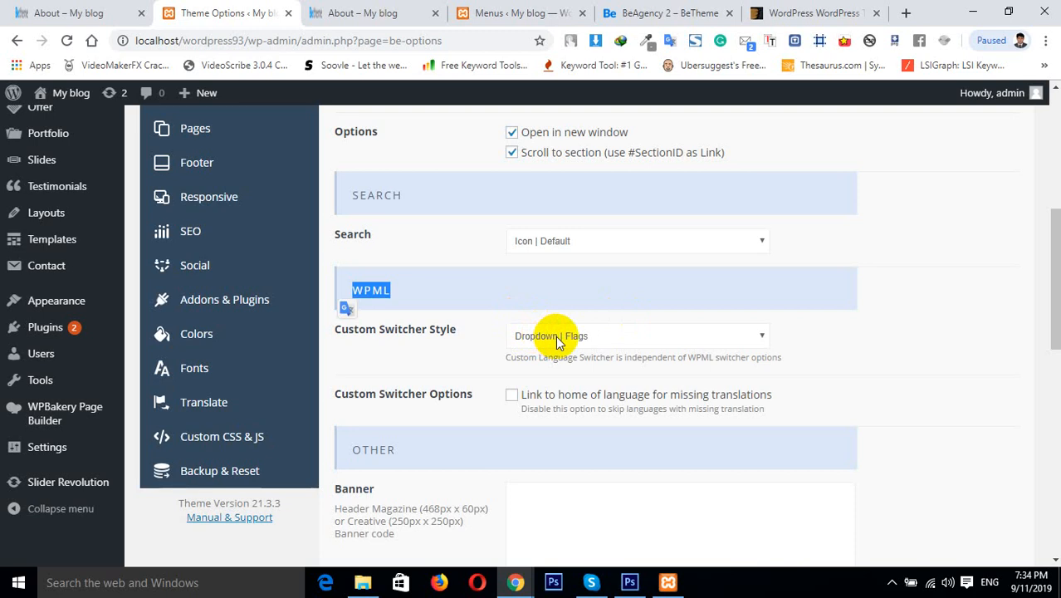
click(733, 338)
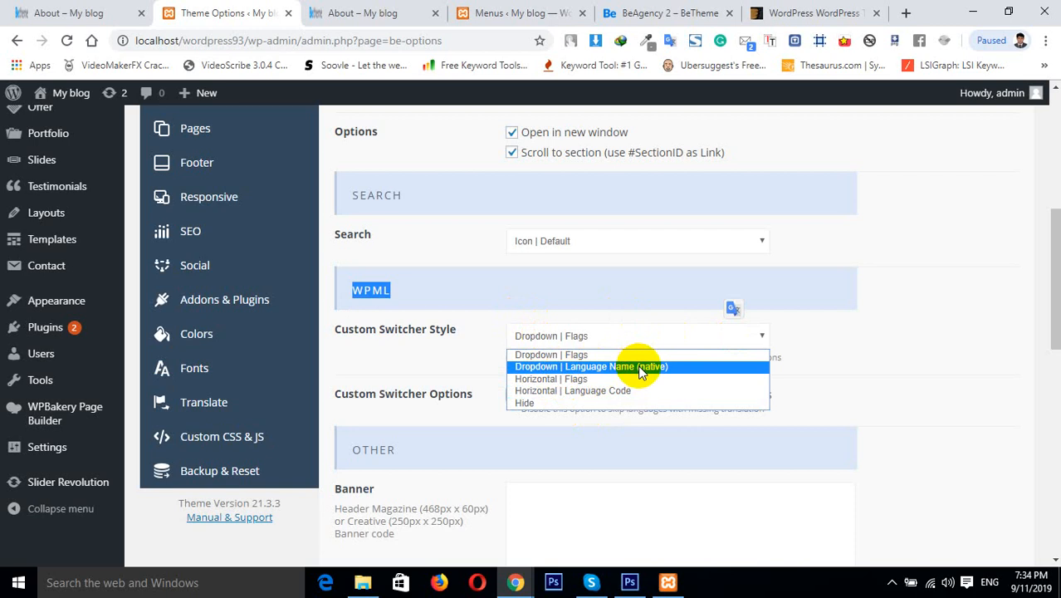
click(573, 366)
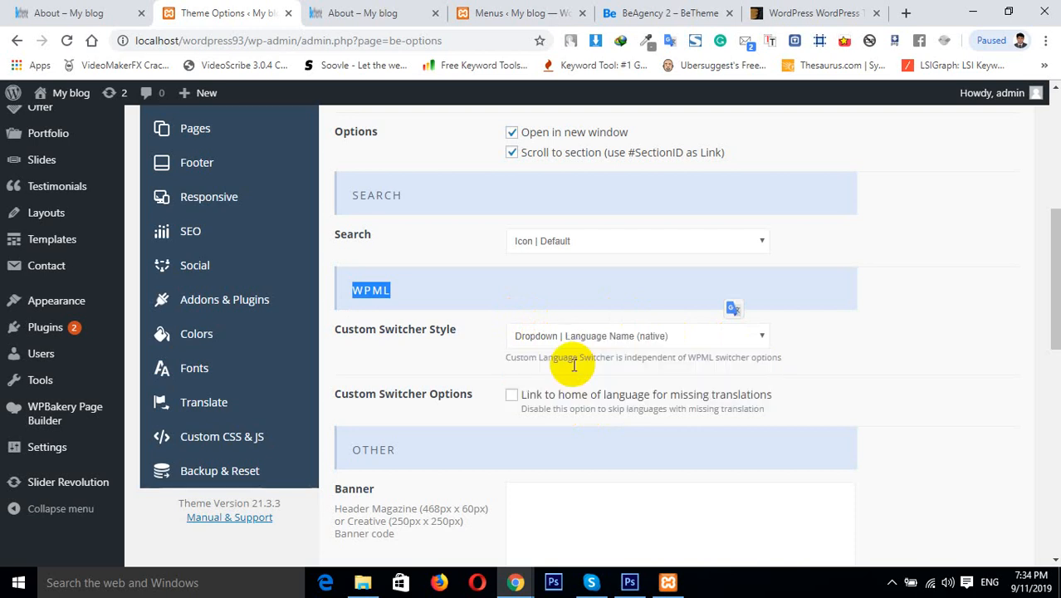
click(639, 340)
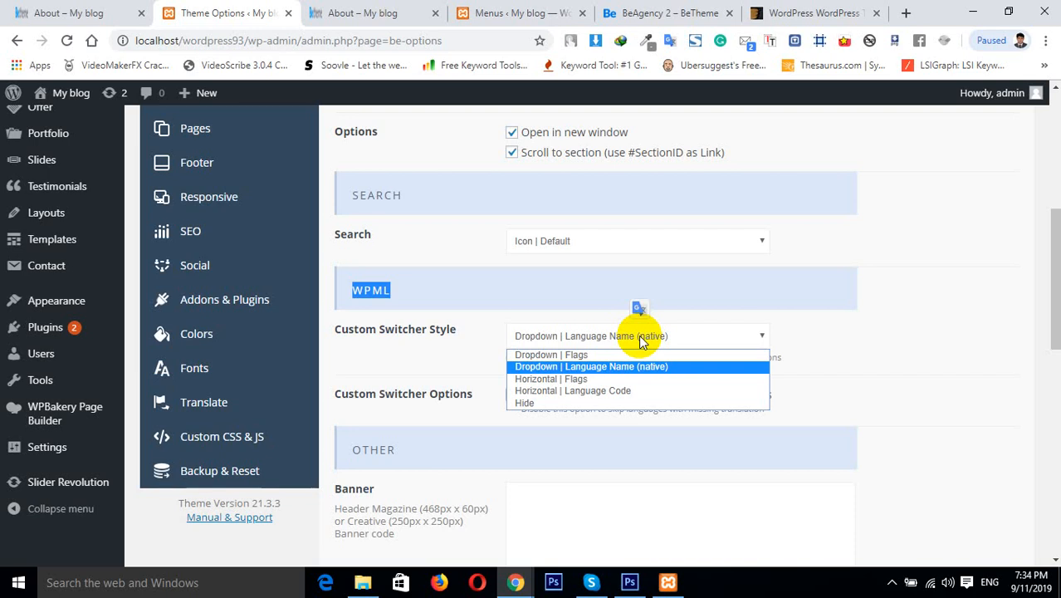
click(836, 319)
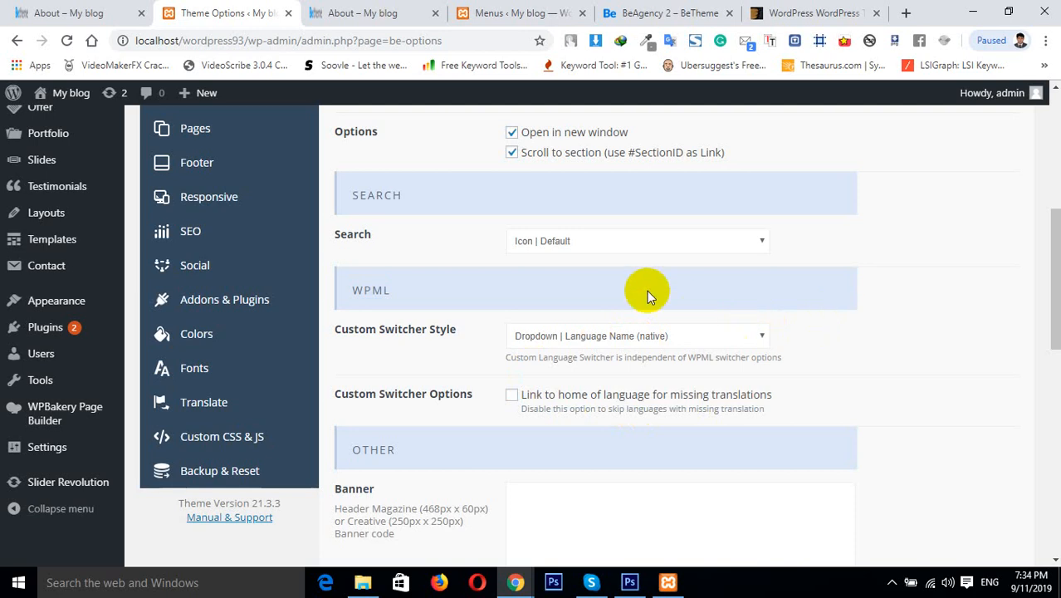
Review the WPML switcher style choices and enable Link to home of language for missing translations
click(533, 334)
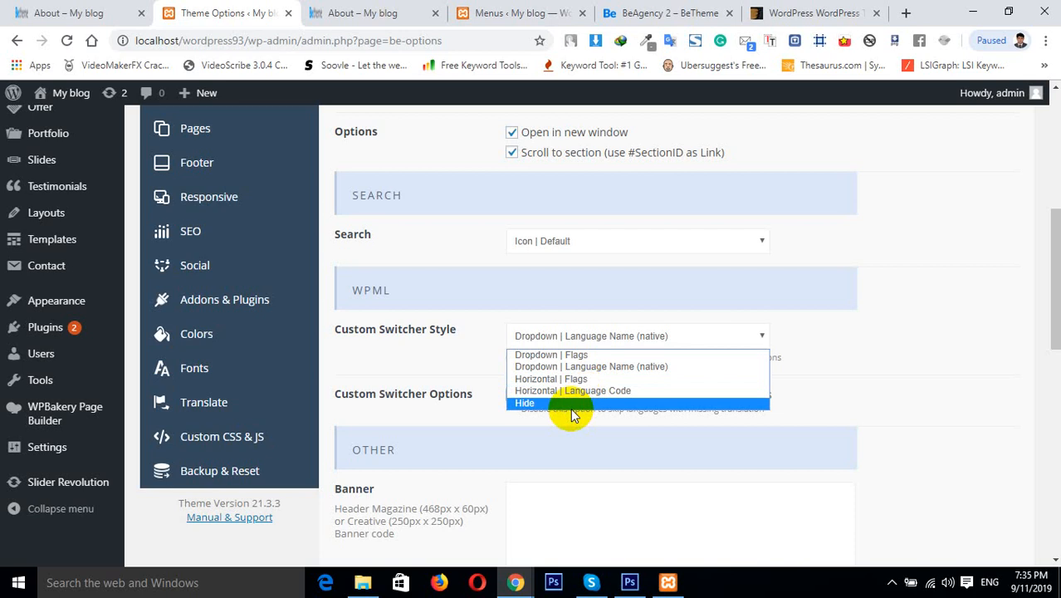
click(962, 303)
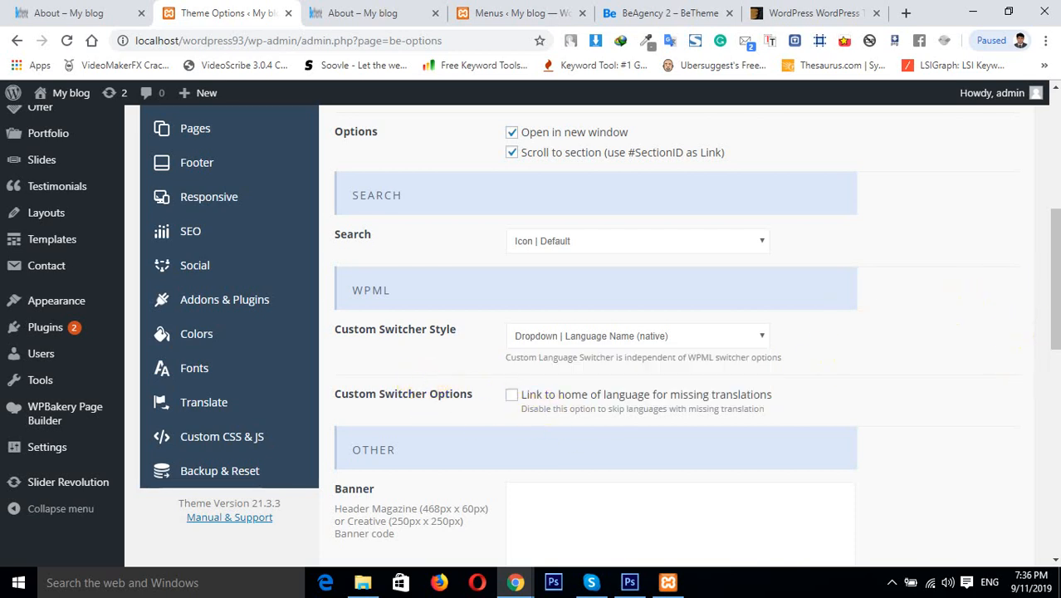
drag(1045, 280, 1044, 299)
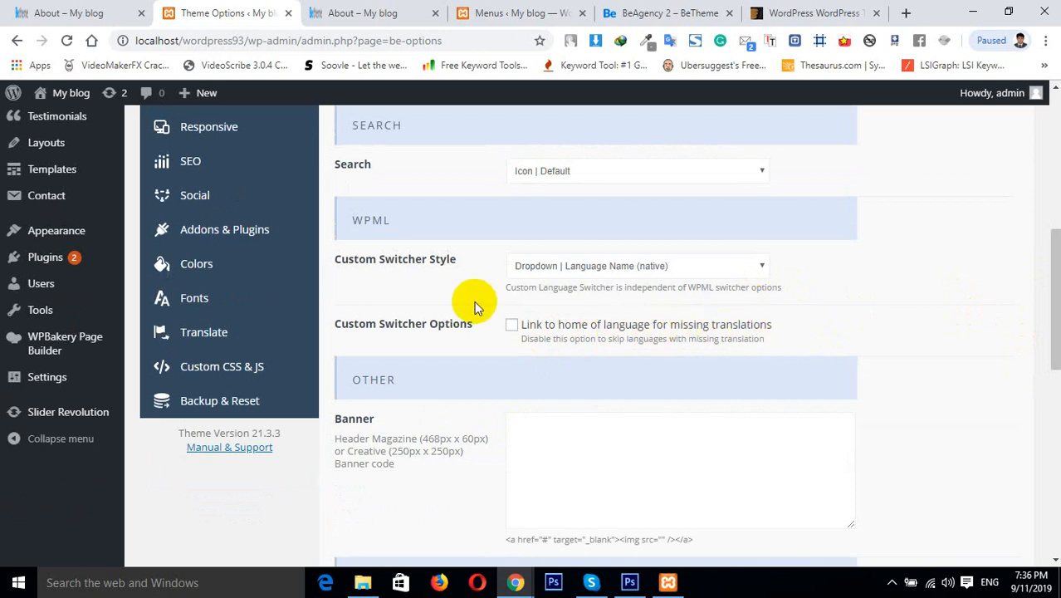
click(511, 324)
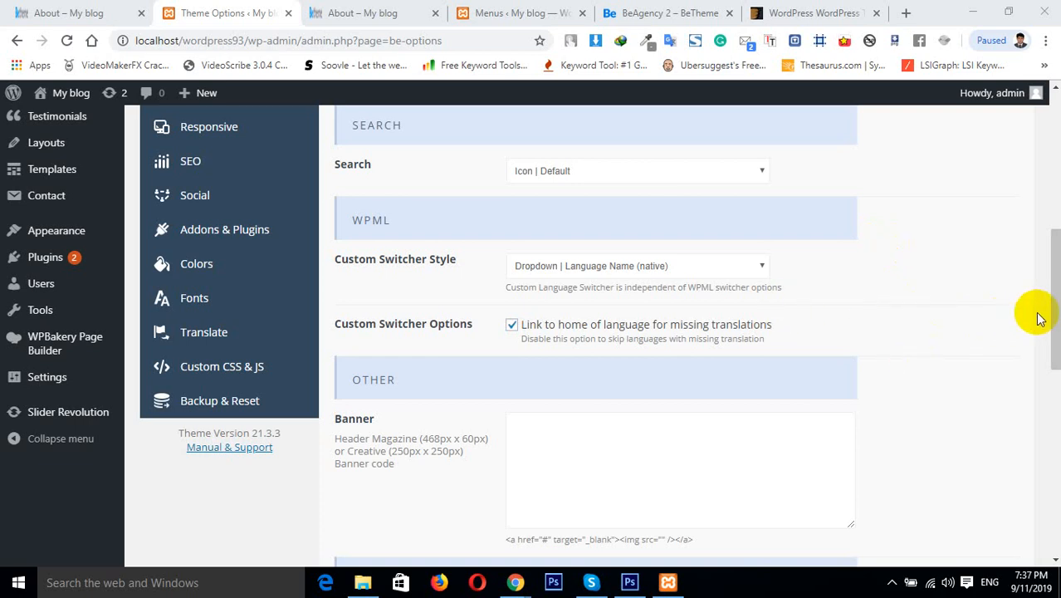
Set the Header layout style to Magazine
scroll(1050, 319, down, 2)
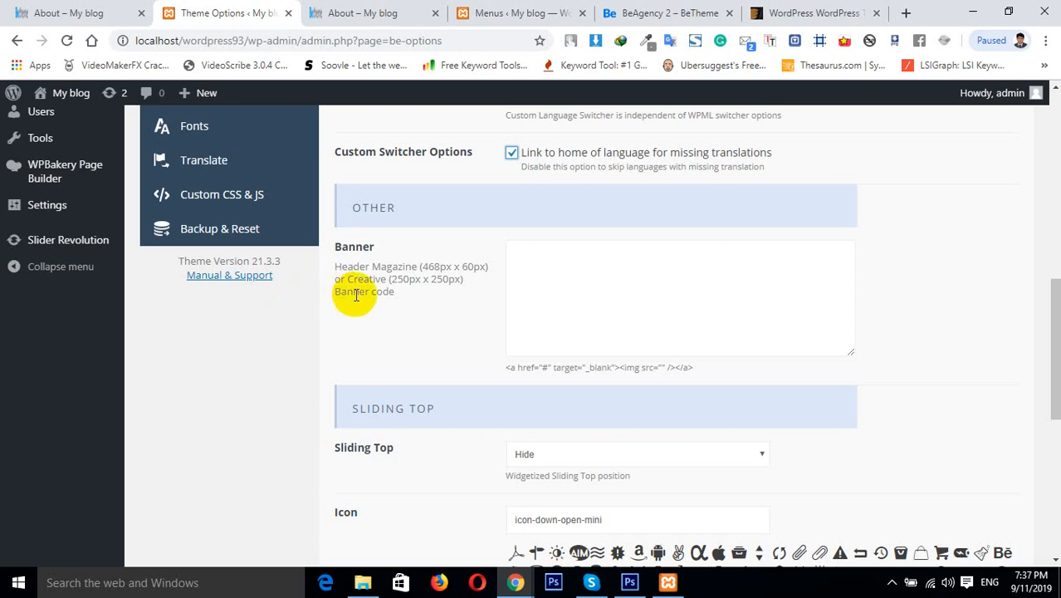
click(422, 302)
drag(423, 302, 341, 274)
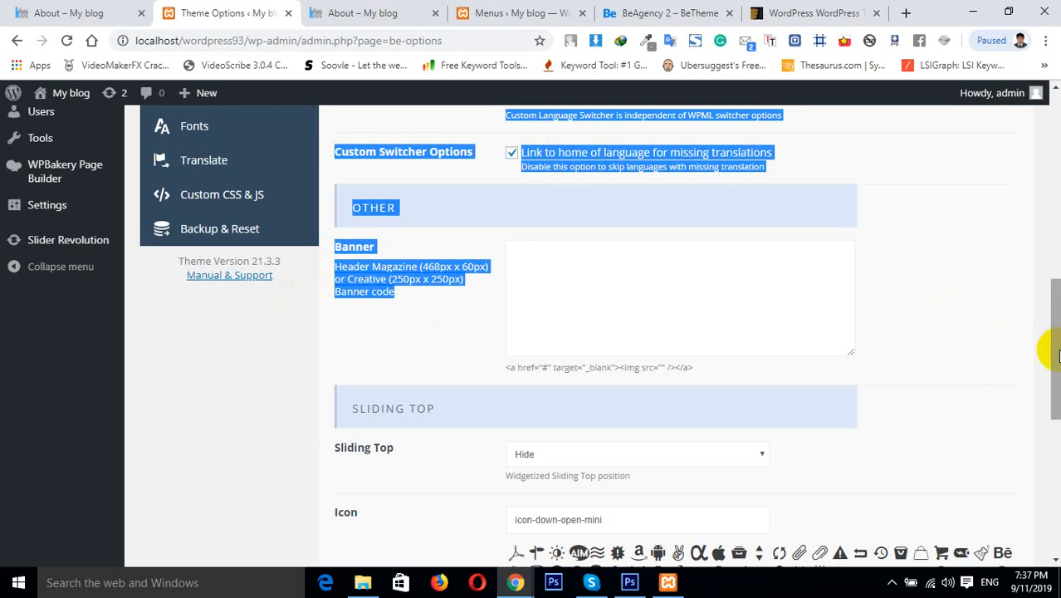
drag(1052, 343, 1053, 145)
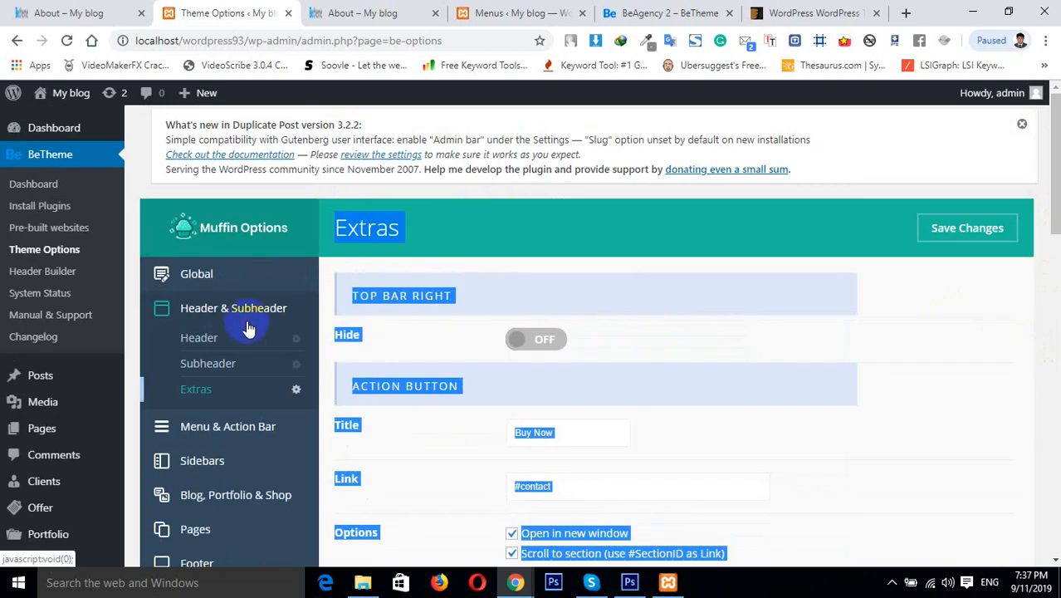
click(199, 339)
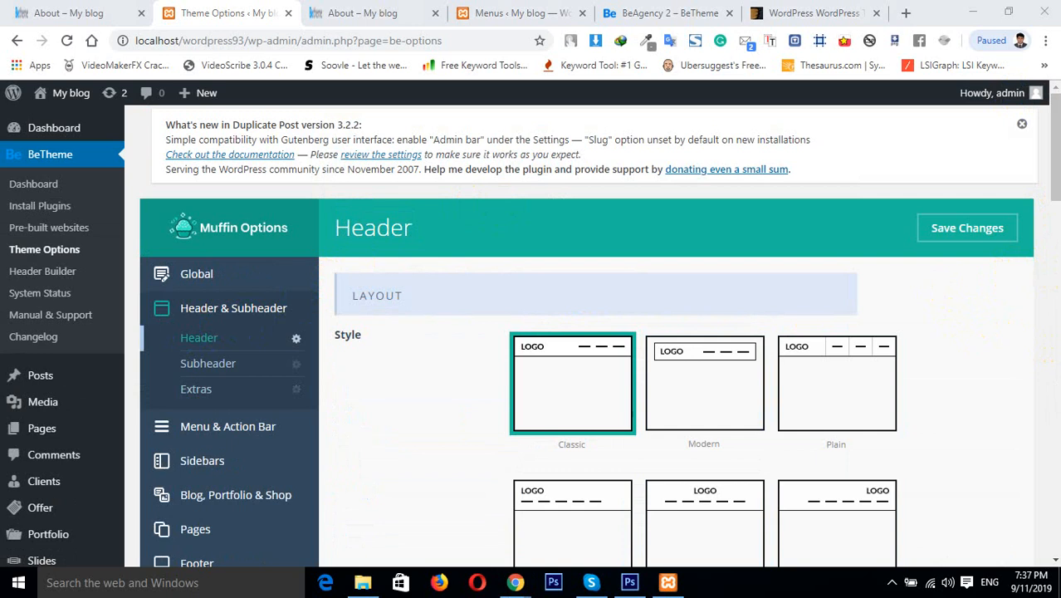
drag(1053, 131, 1054, 284)
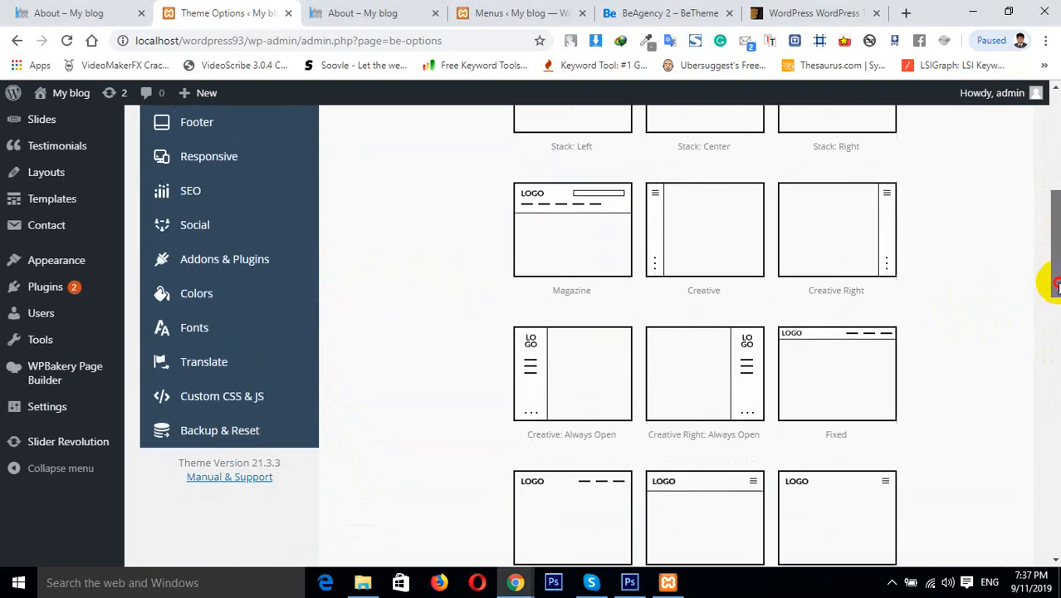
click(530, 264)
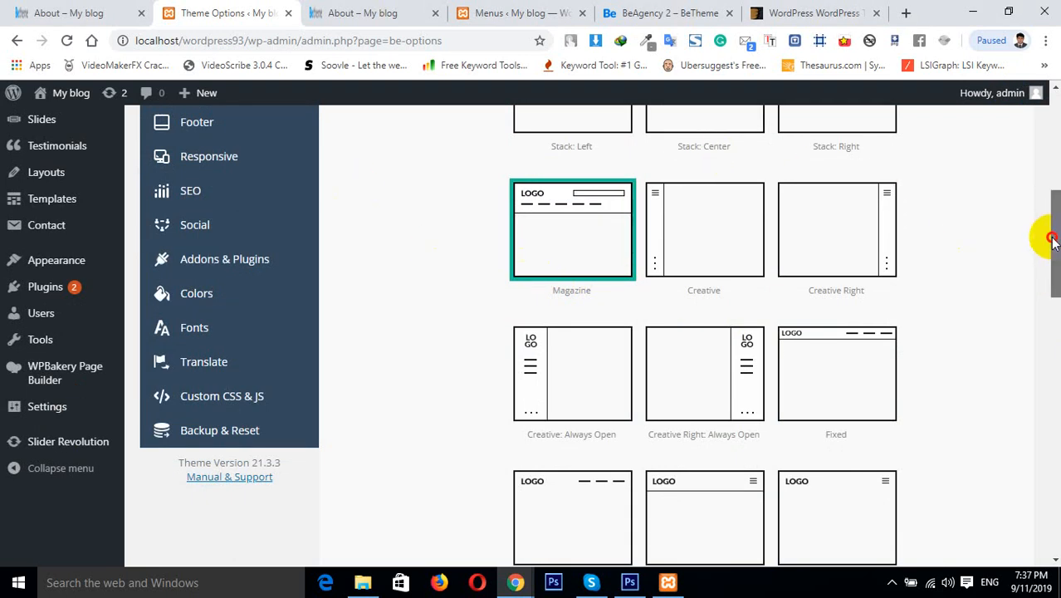
Open the Subheader and Extras options and place the cursor in the Banner code field
drag(1050, 236, 1053, 166)
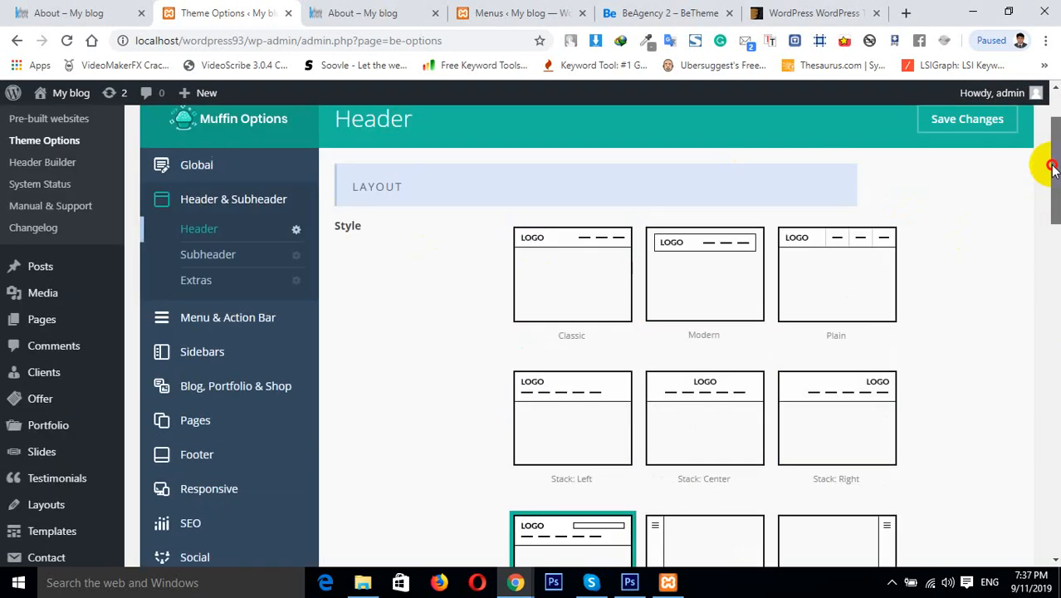
click(207, 263)
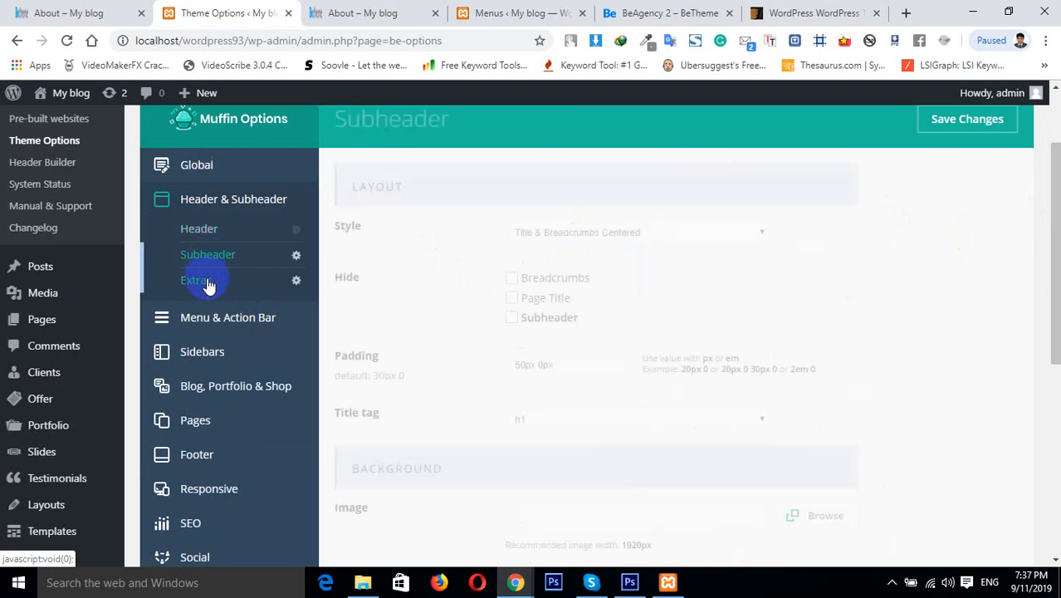
click(207, 283)
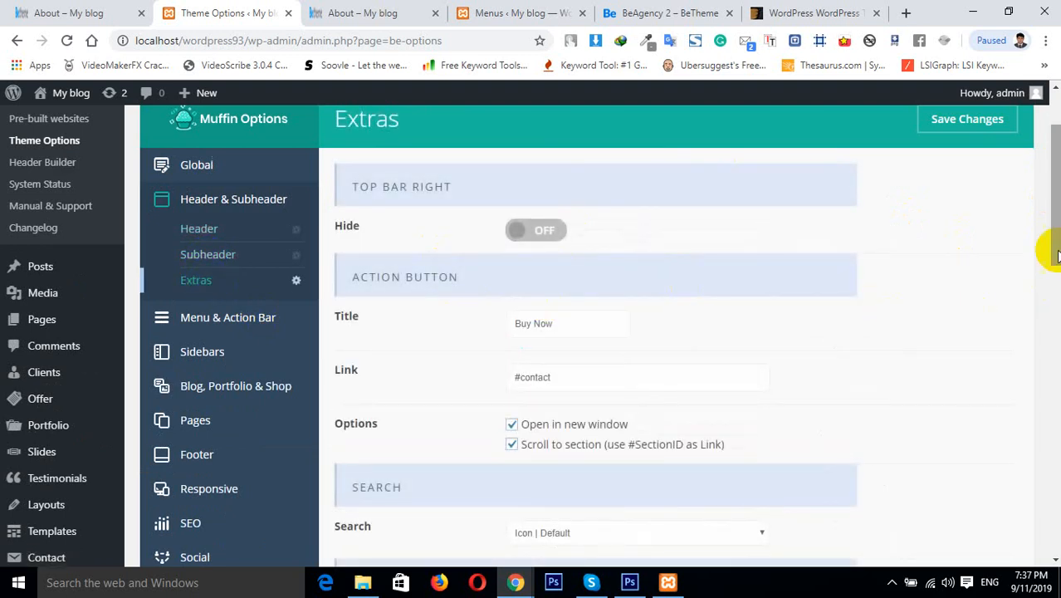
drag(1051, 236, 1042, 368)
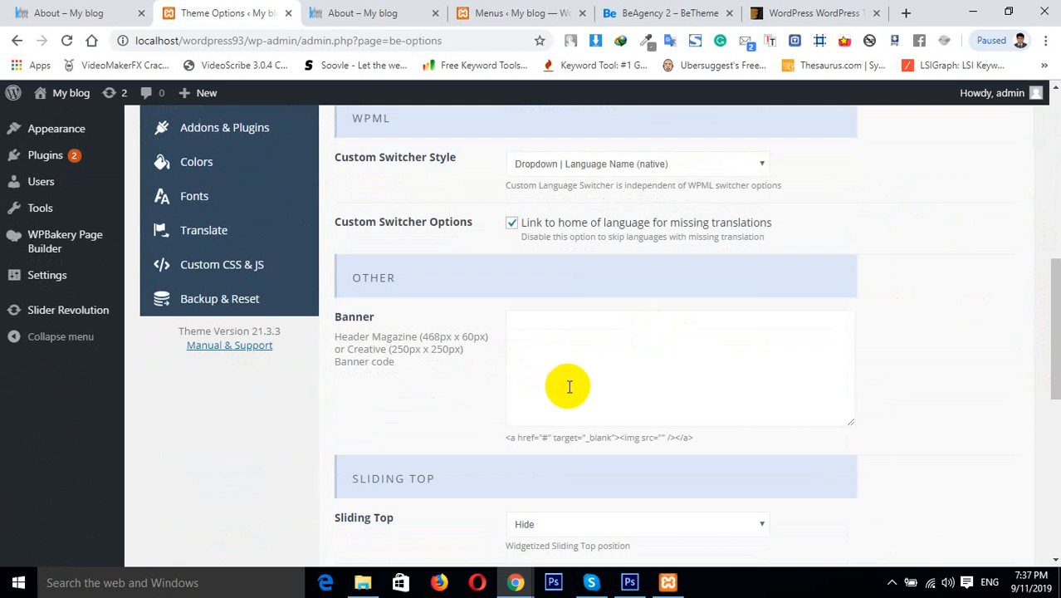
click(544, 372)
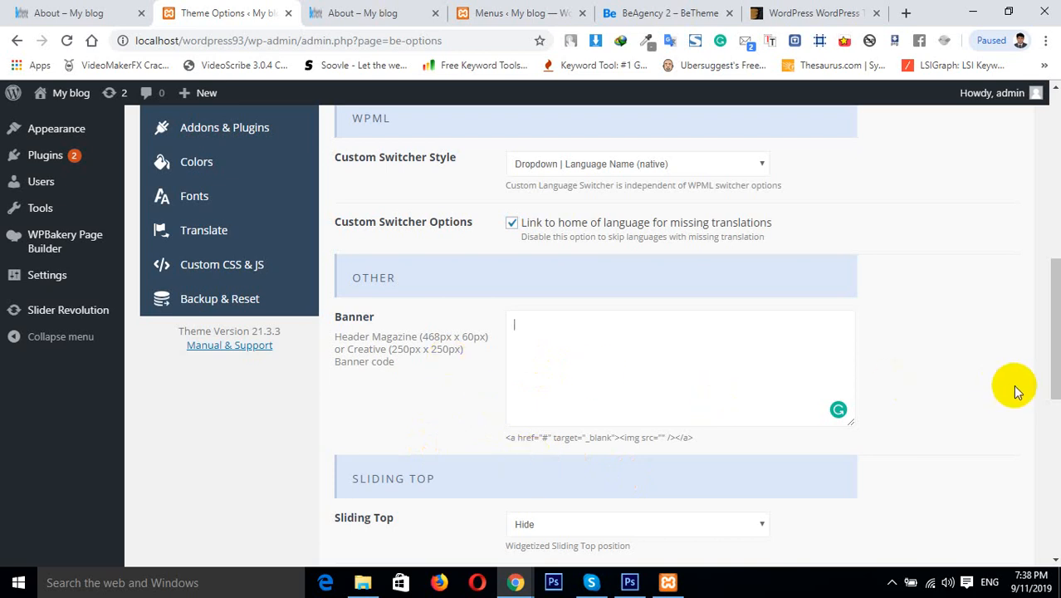
Return to the Header options and examine the Magazine layout style
drag(1052, 361, 1051, 189)
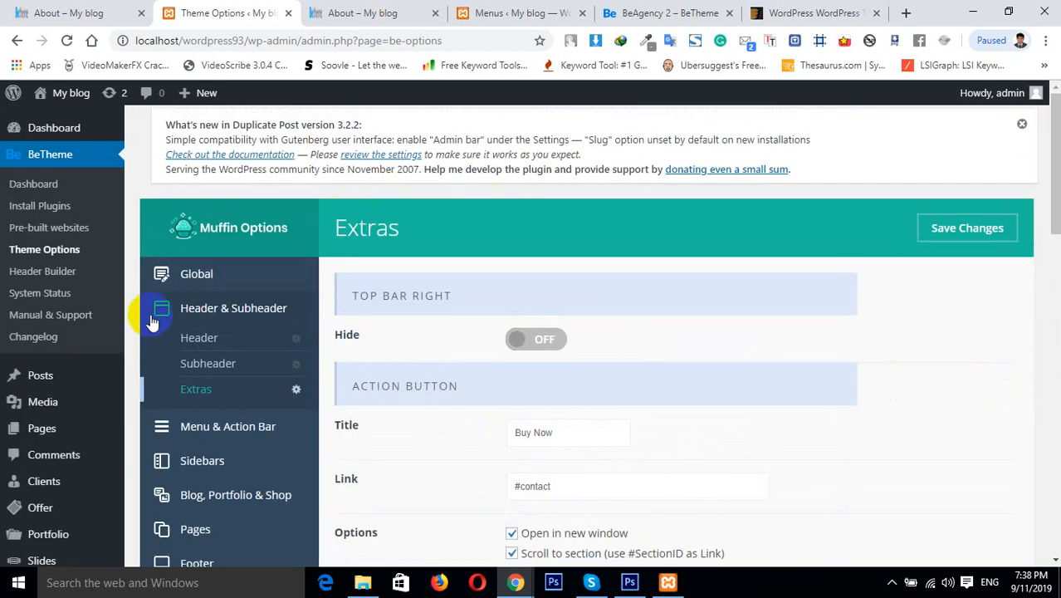
click(199, 339)
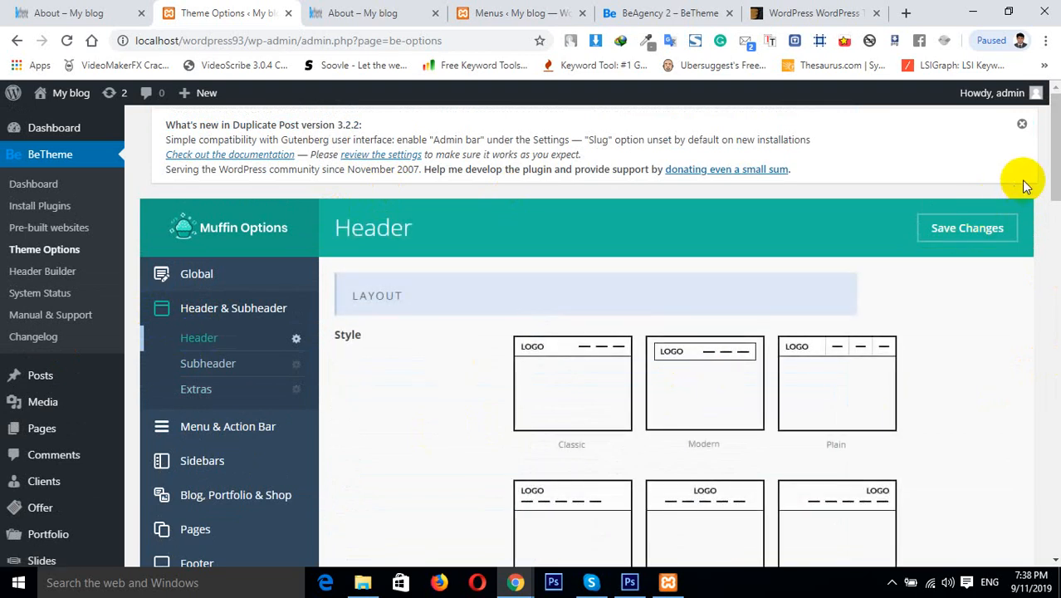
drag(1053, 185, 1054, 201)
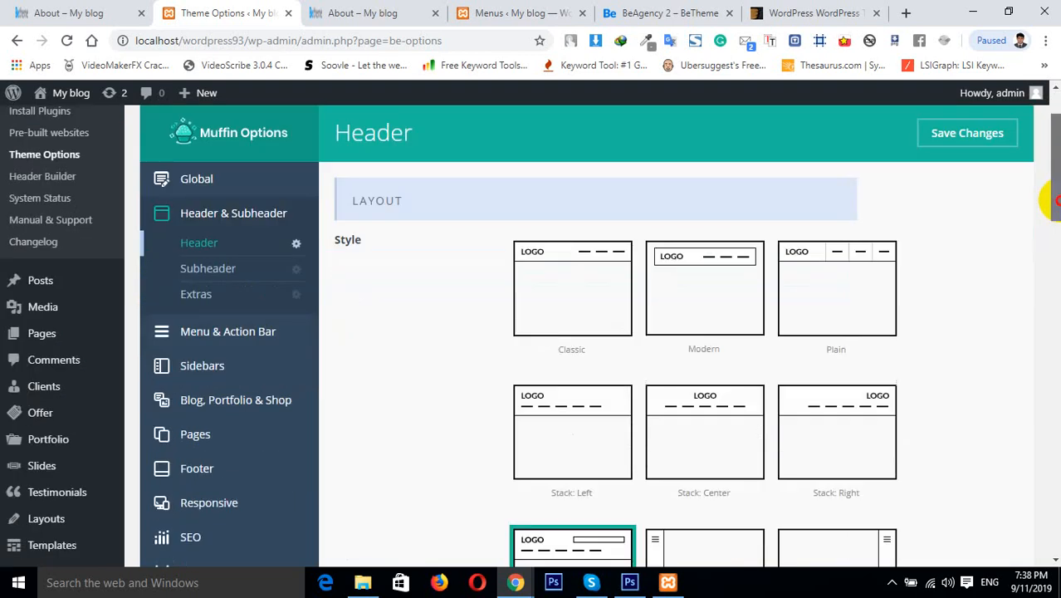
scroll(1054, 200, down, 4)
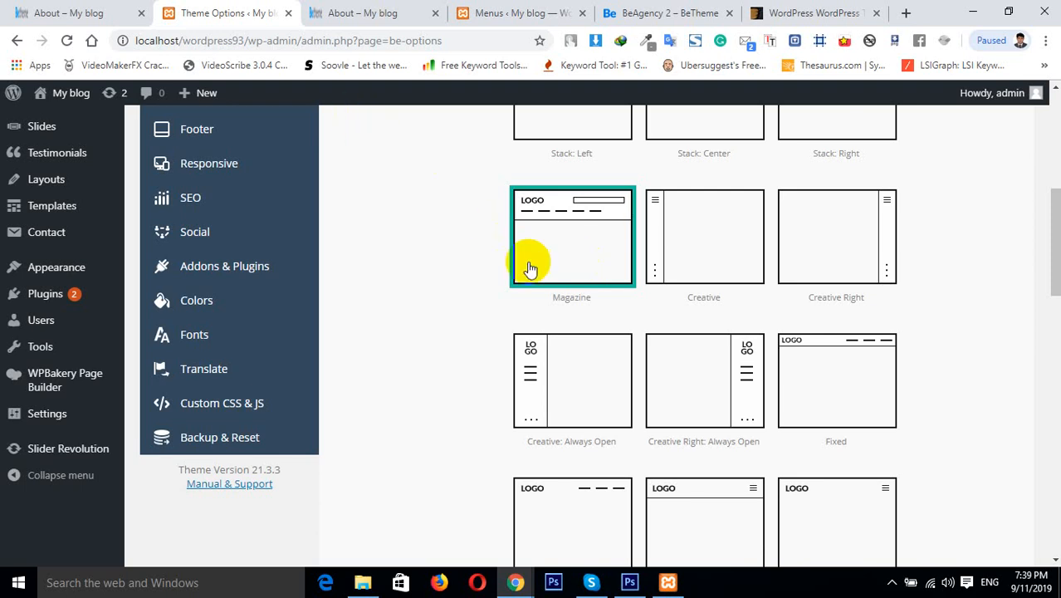
click(921, 268)
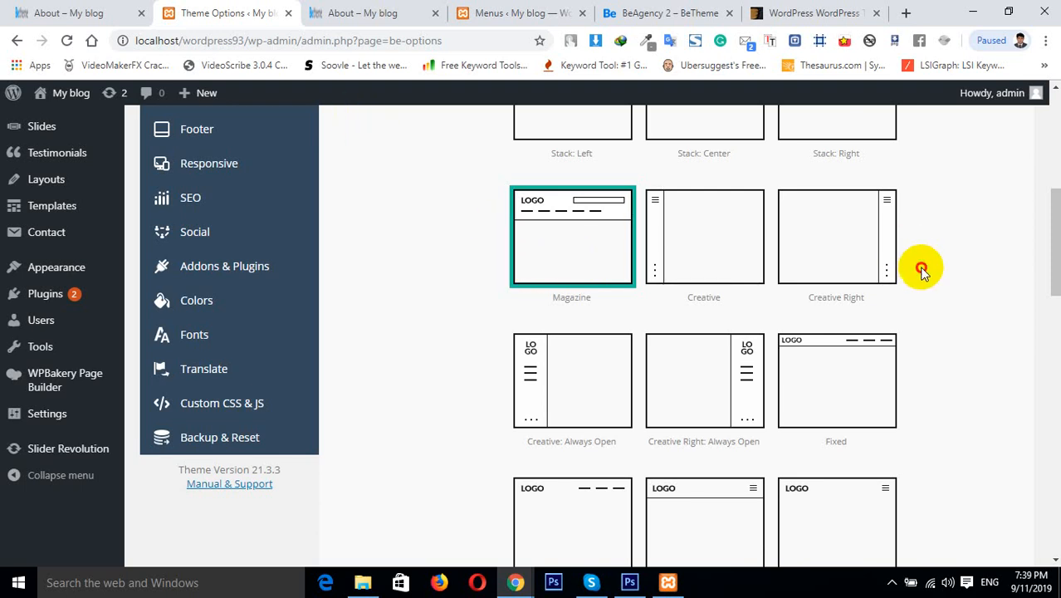
double_click(1028, 253)
click(1029, 258)
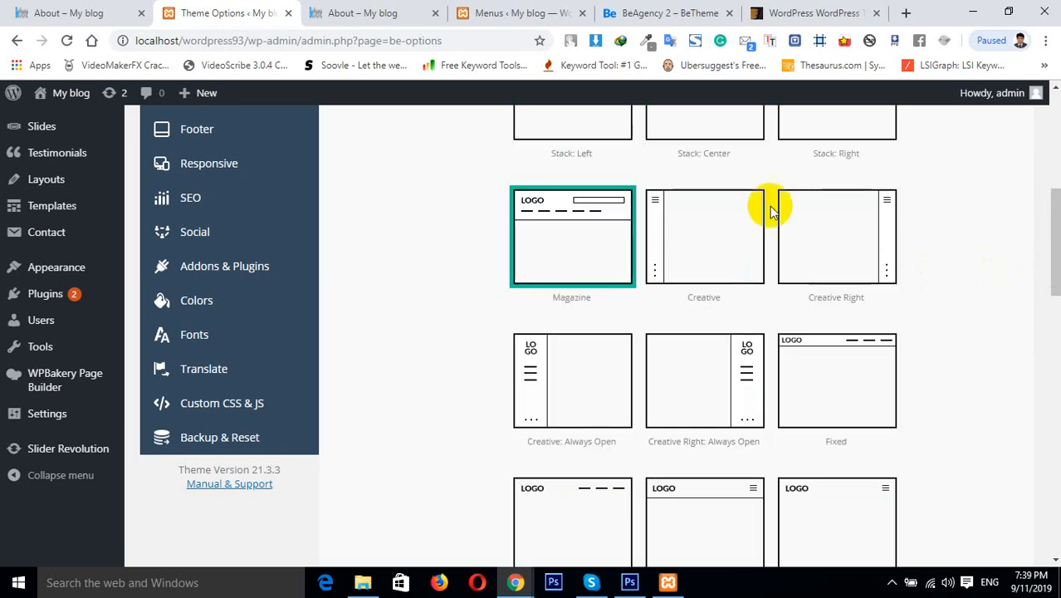
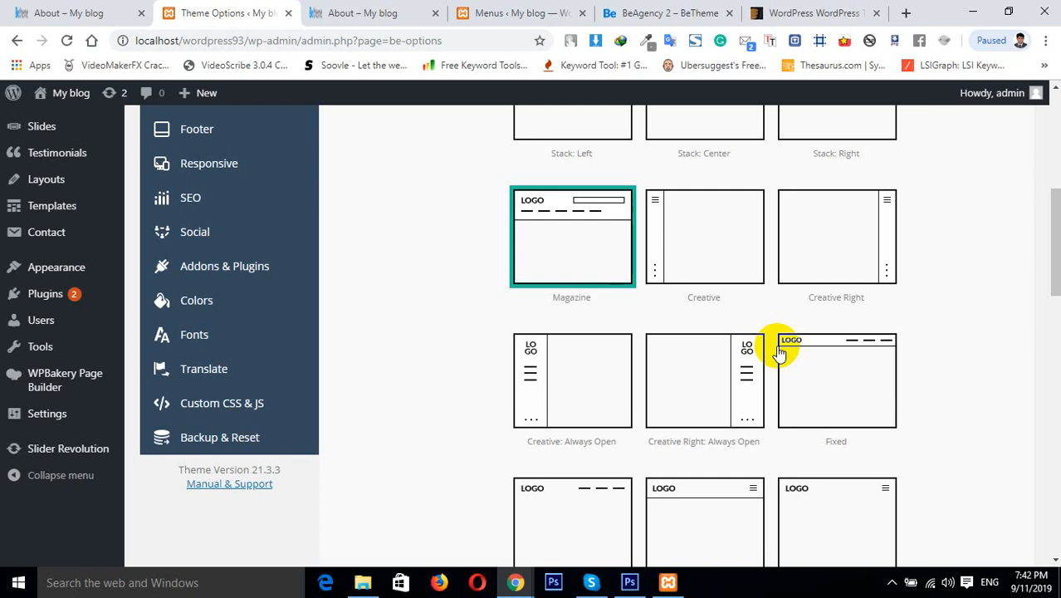
Open the Header & Subheader Extras options, set the Sliding Top position to Right, and save the changes
drag(1056, 236, 1023, 218)
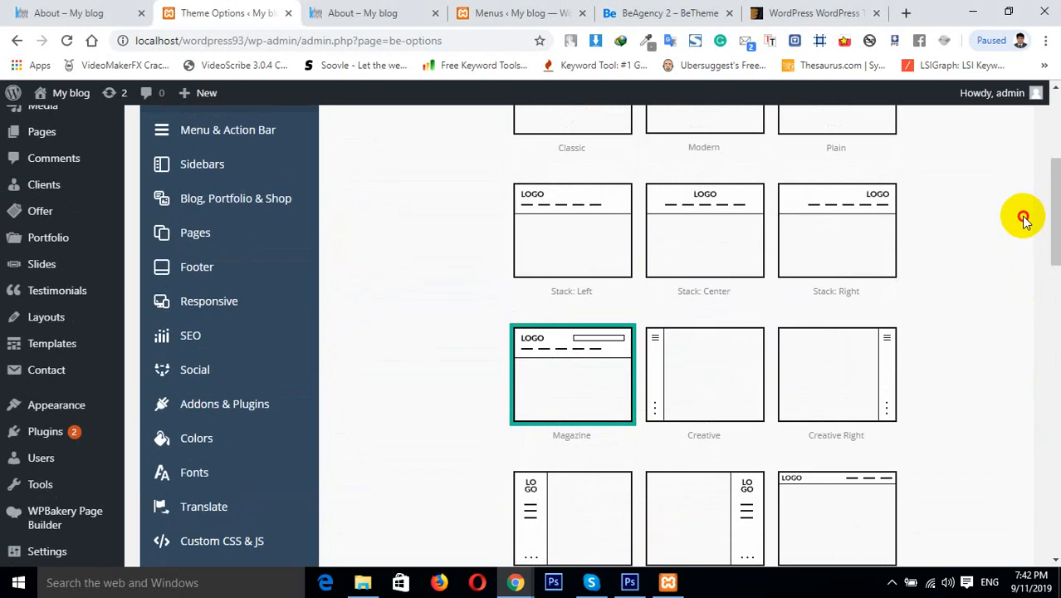
scroll(1042, 213, up, 3)
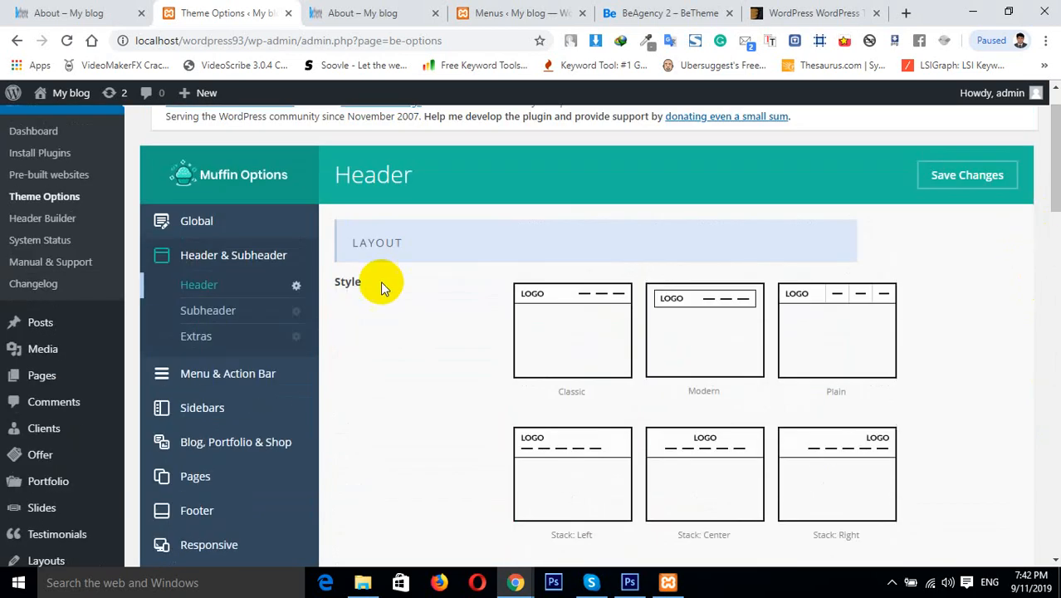
click(270, 325)
click(250, 333)
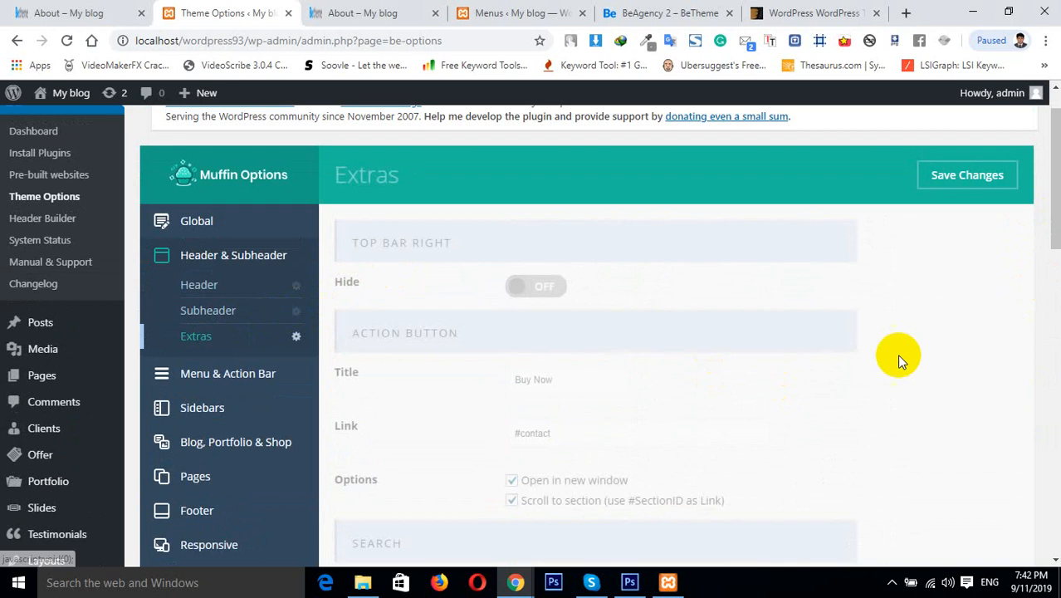
drag(1055, 215, 1059, 376)
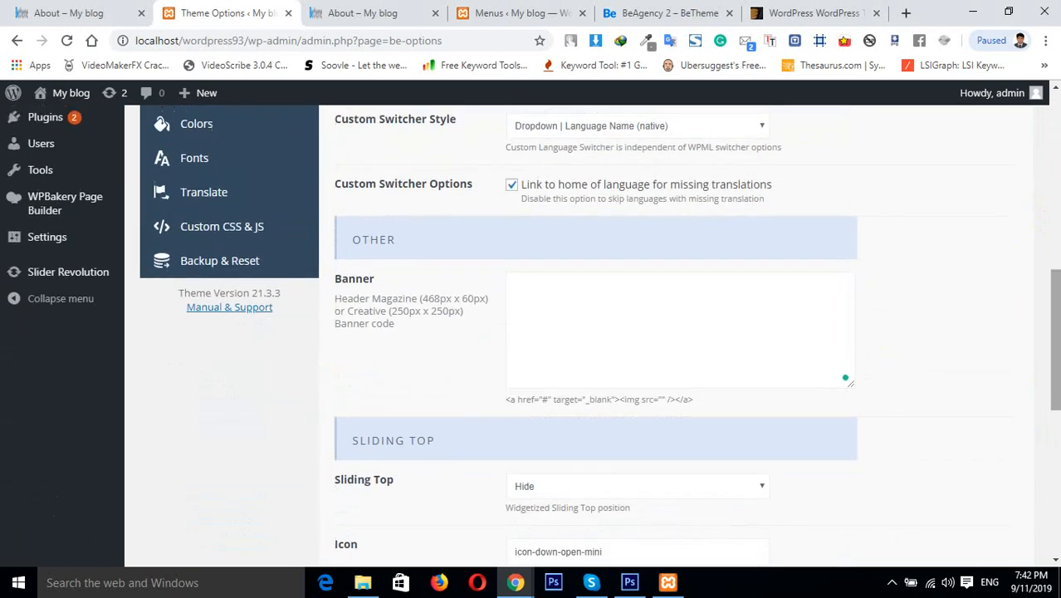
click(573, 318)
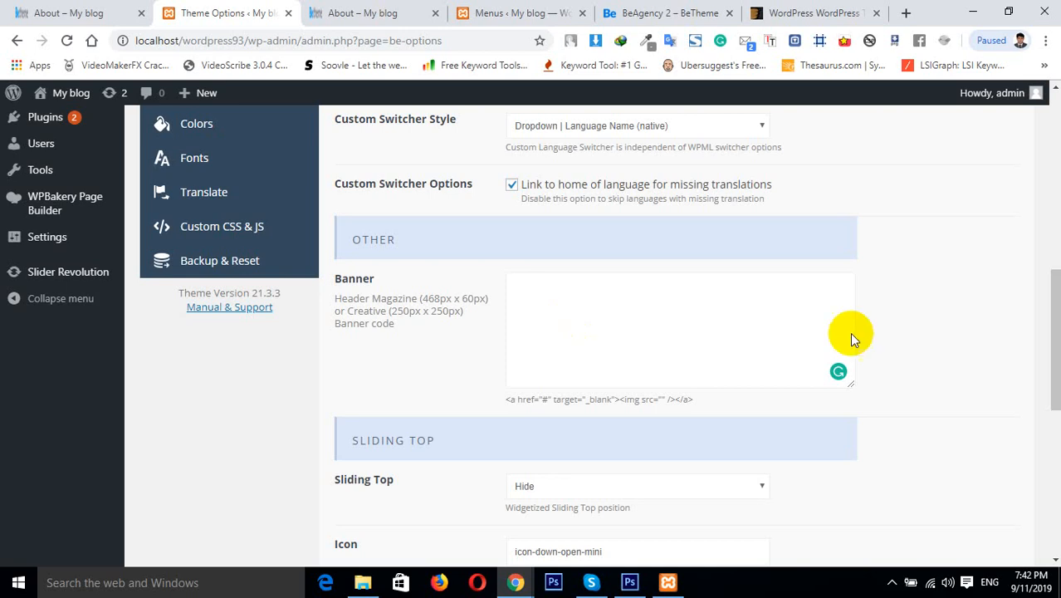
drag(1056, 313, 1056, 359)
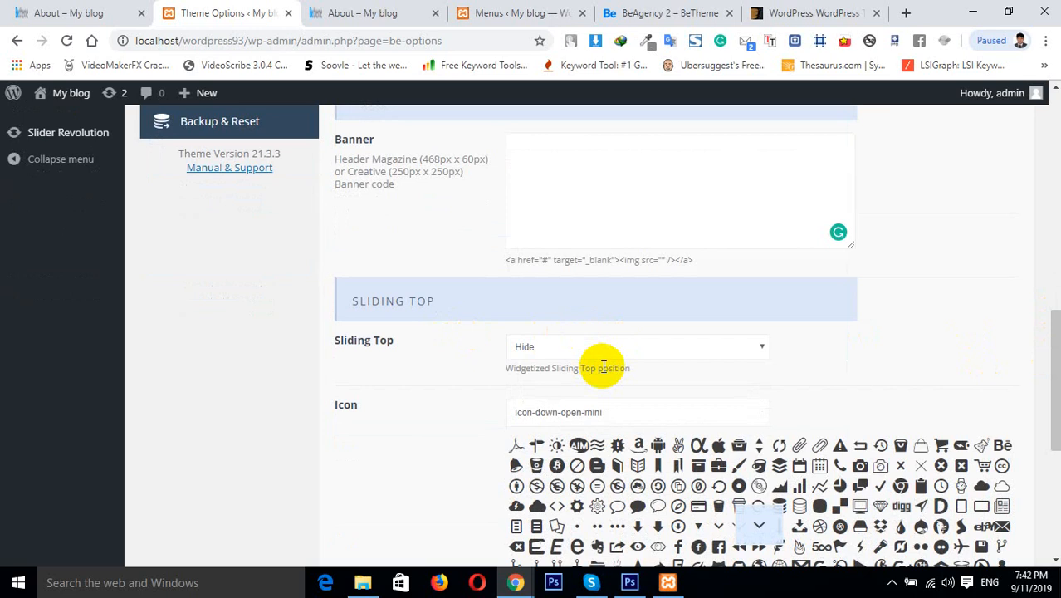
click(581, 349)
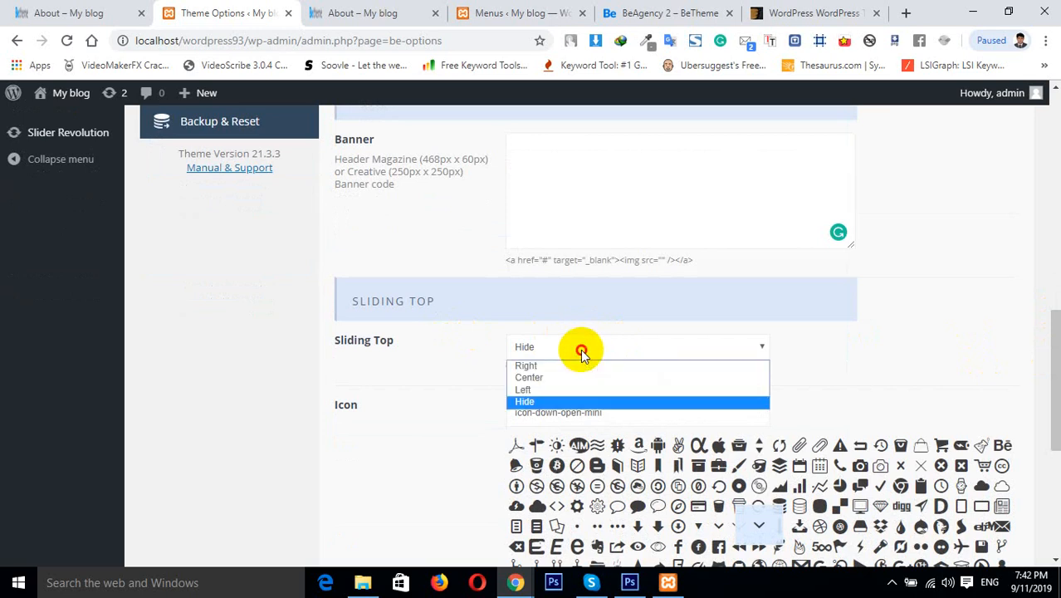
click(526, 368)
drag(1052, 340, 1014, 146)
click(963, 181)
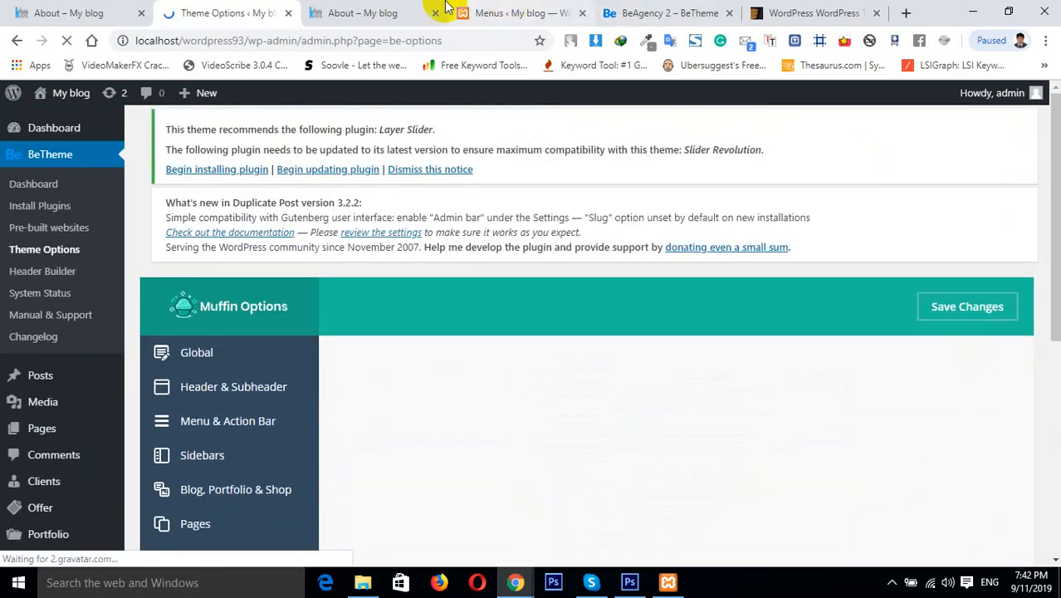
Reload the About page and toggle the sliding top panel open and closed to check it
click(407, 13)
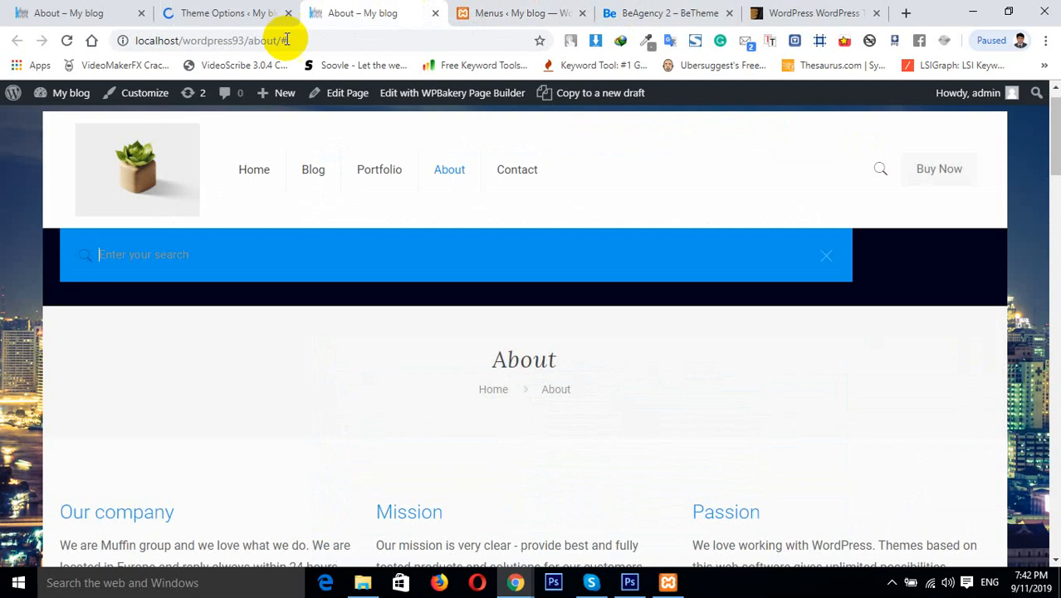
click(65, 42)
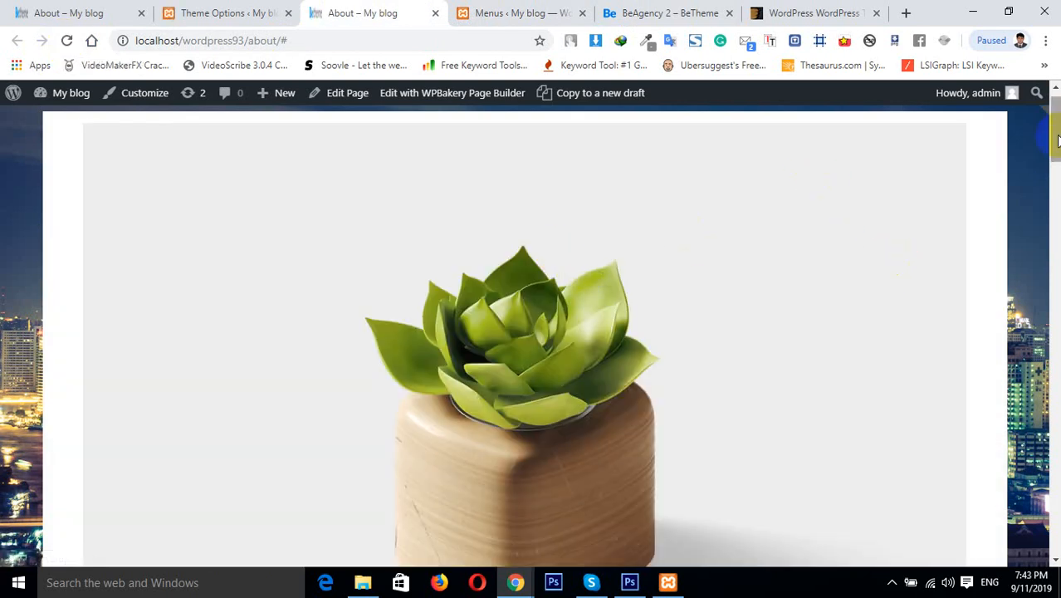
drag(1056, 133, 1057, 94)
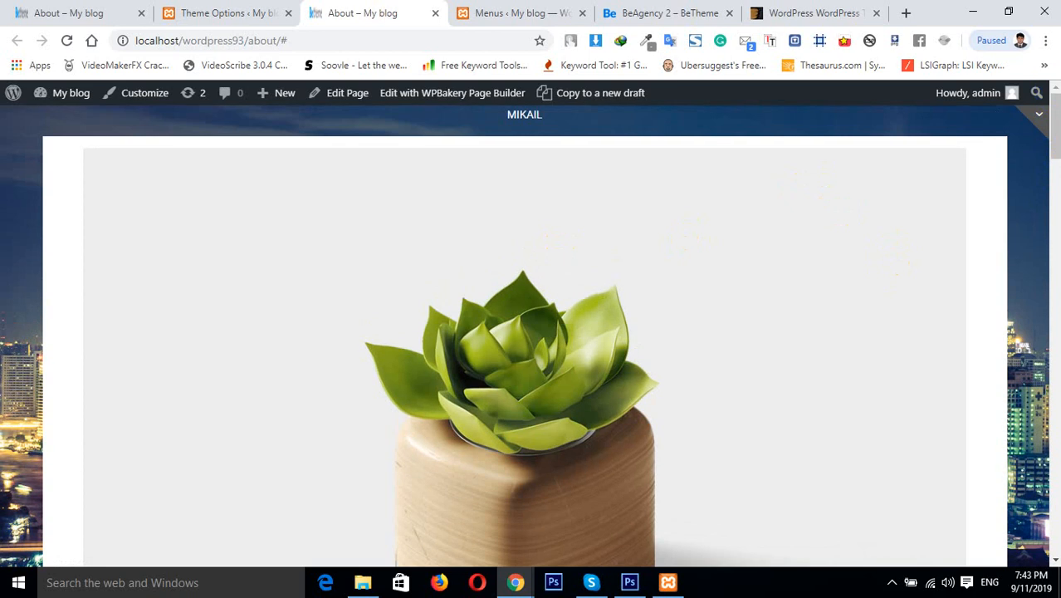
drag(1054, 148, 1054, 116)
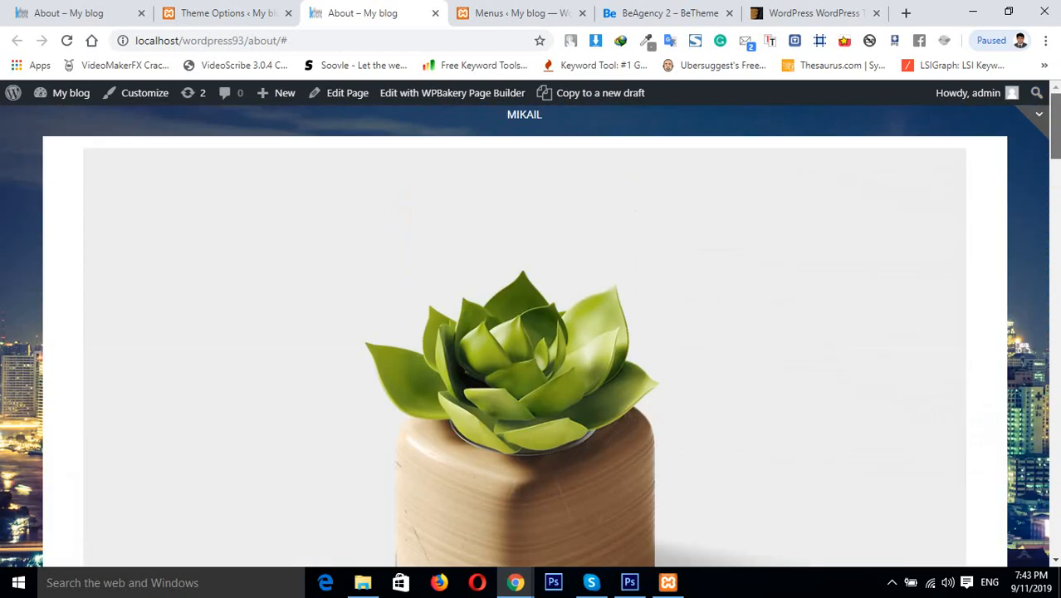
click(1039, 116)
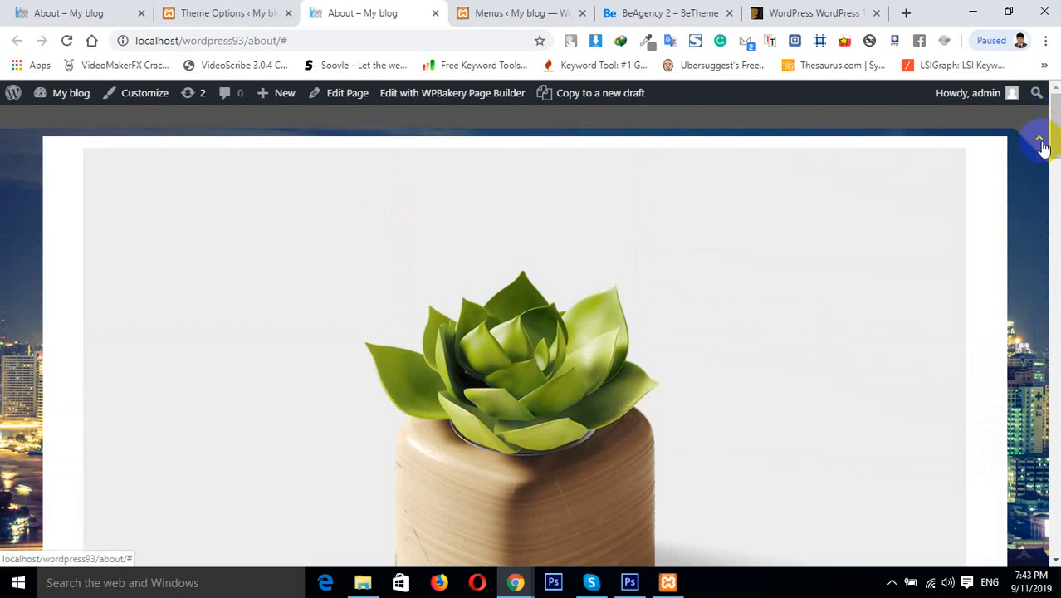
click(1042, 142)
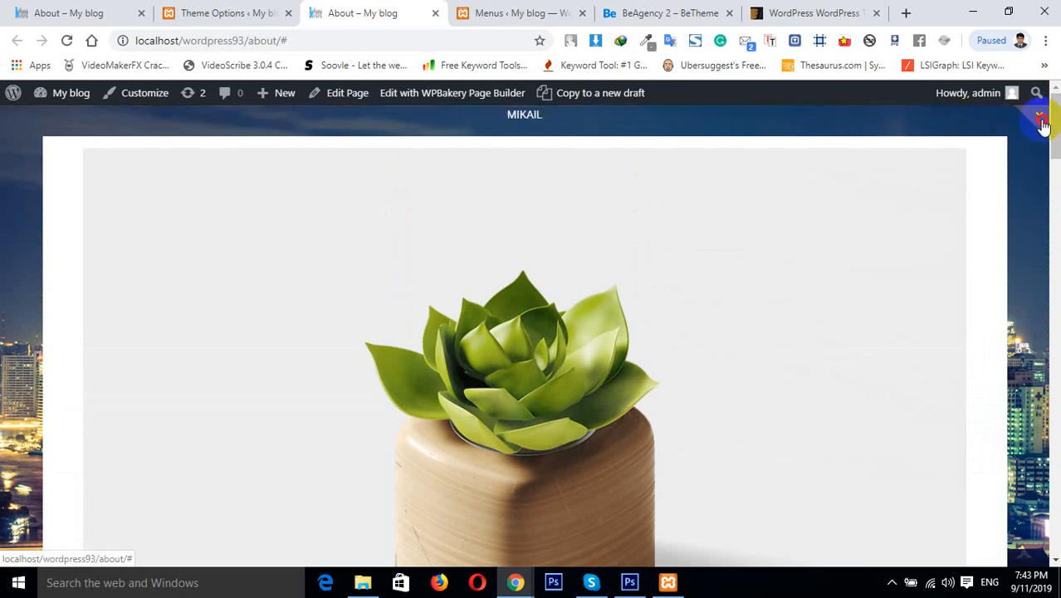
click(1043, 126)
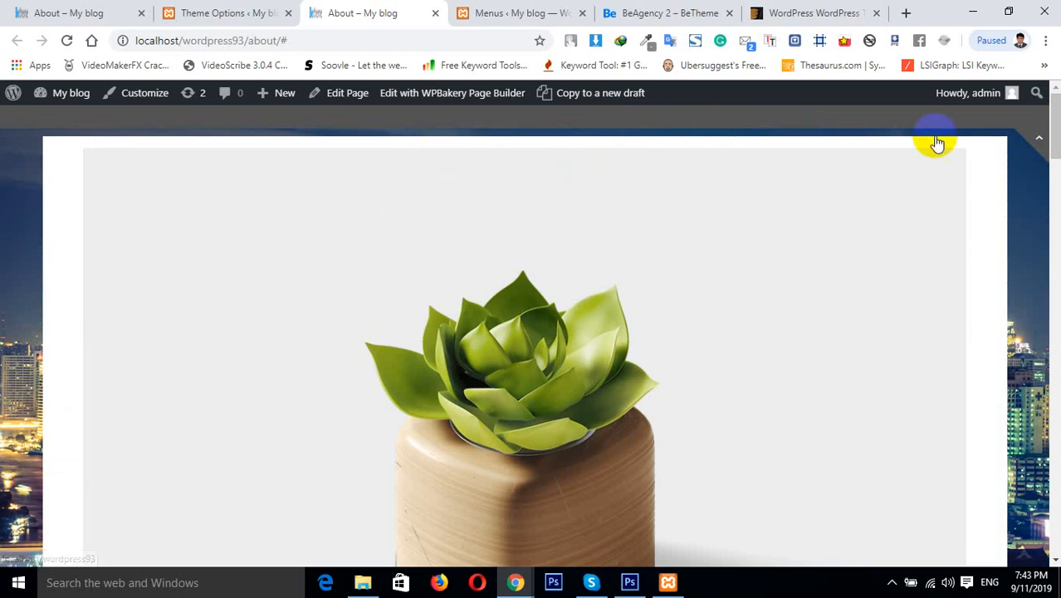
click(1042, 141)
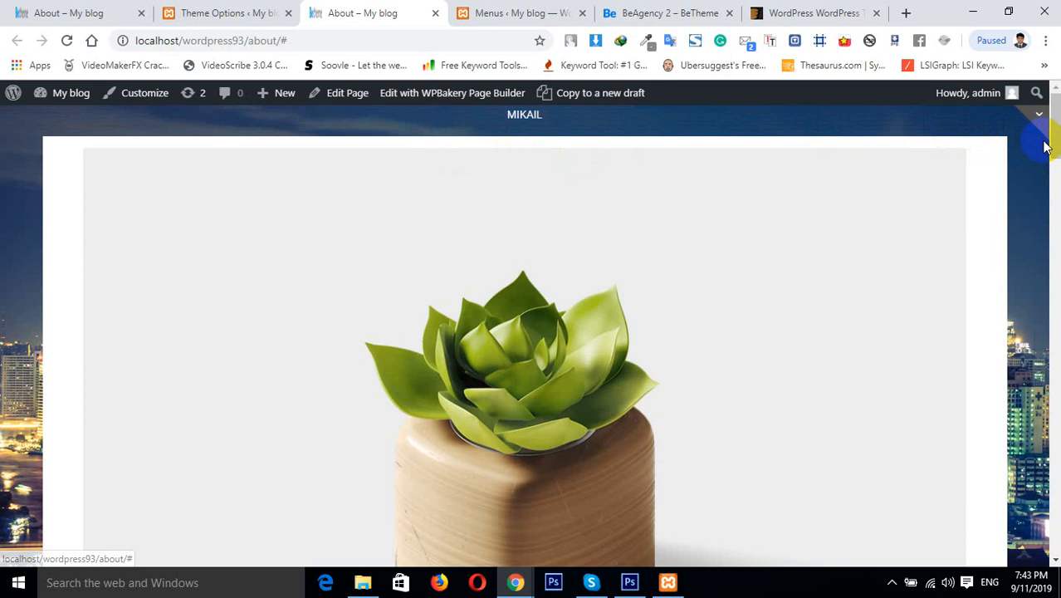
click(1038, 123)
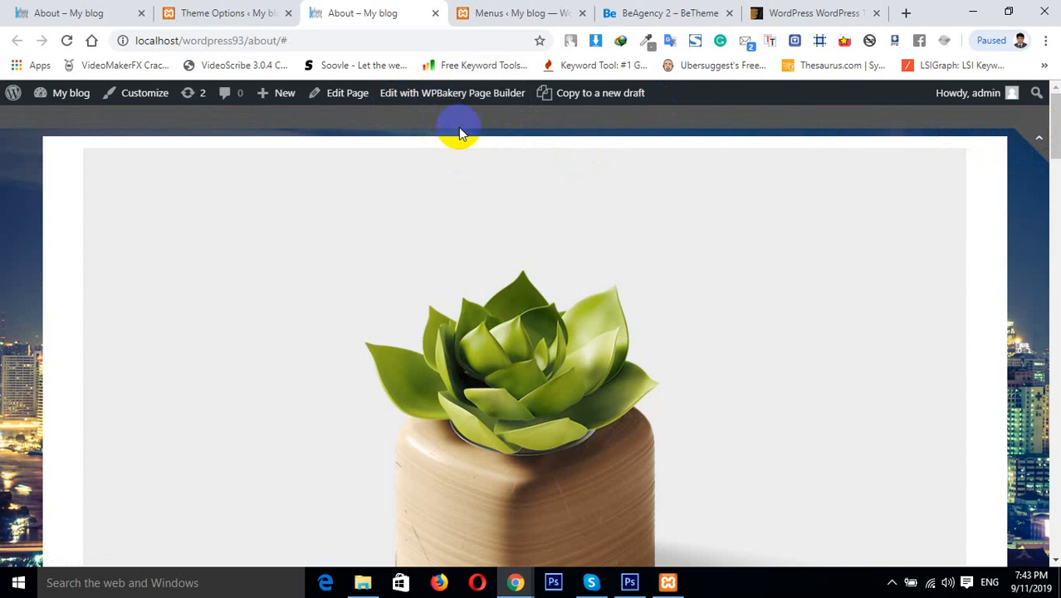
Move the Theme Options tab out into its own browser window
click(216, 12)
click(371, 8)
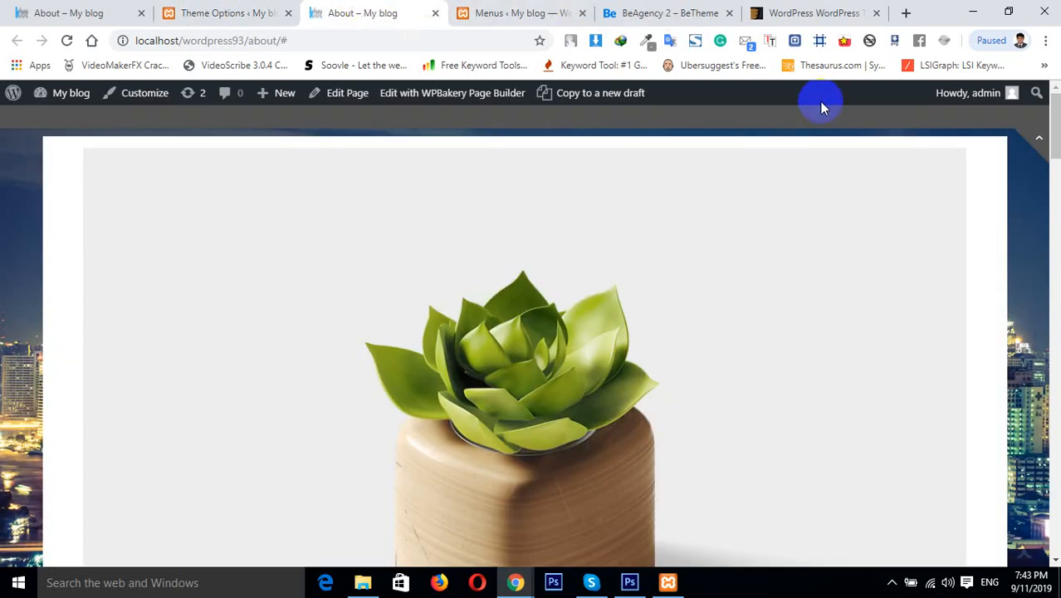
click(1043, 150)
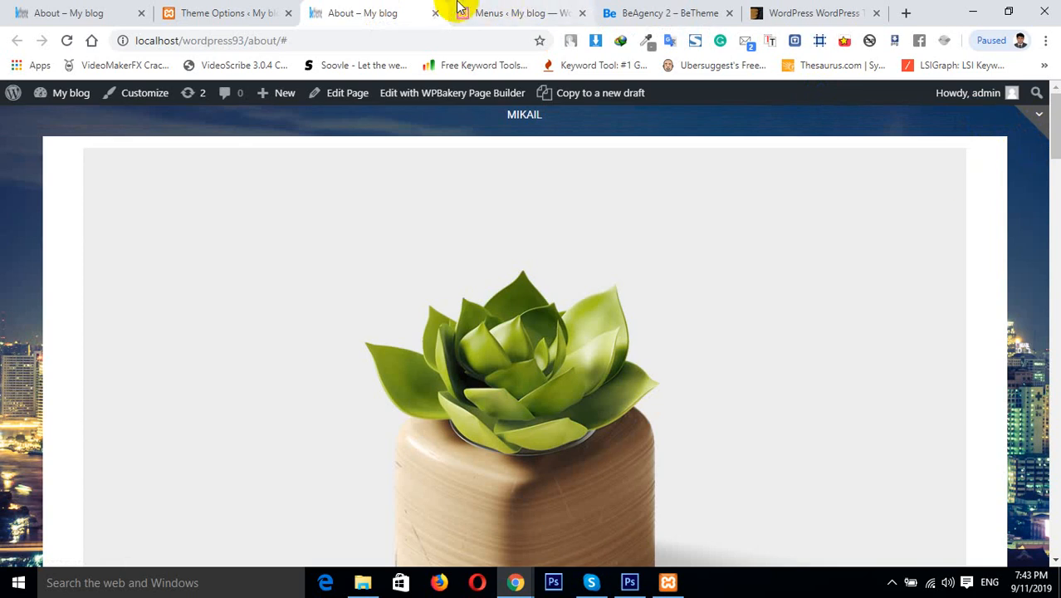
drag(215, 7, 974, 142)
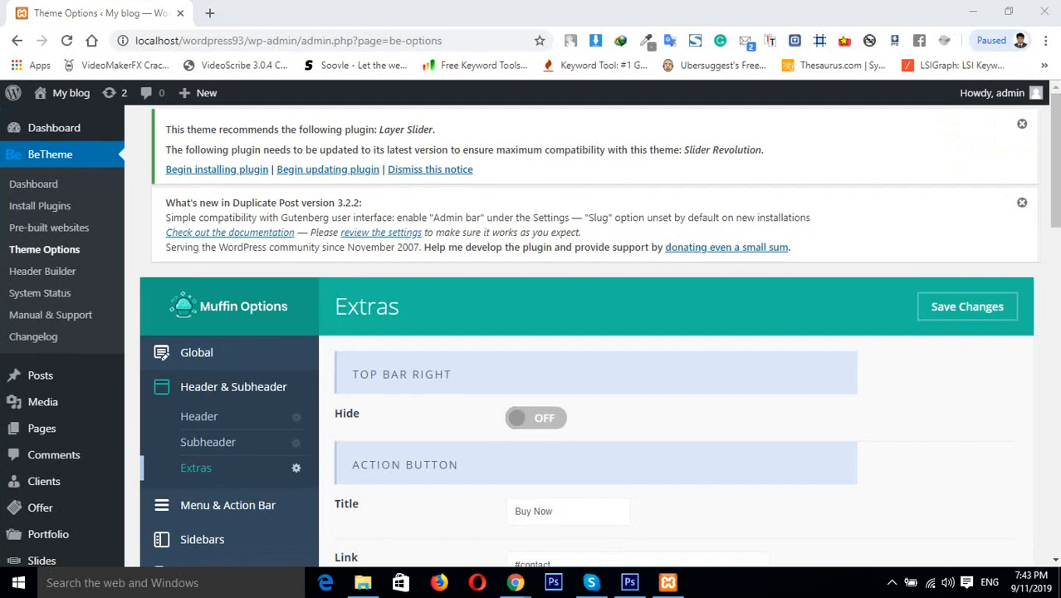
Scroll through the Extras options to review the Sliding Top, Banner and WPML settings
drag(1055, 204, 1052, 480)
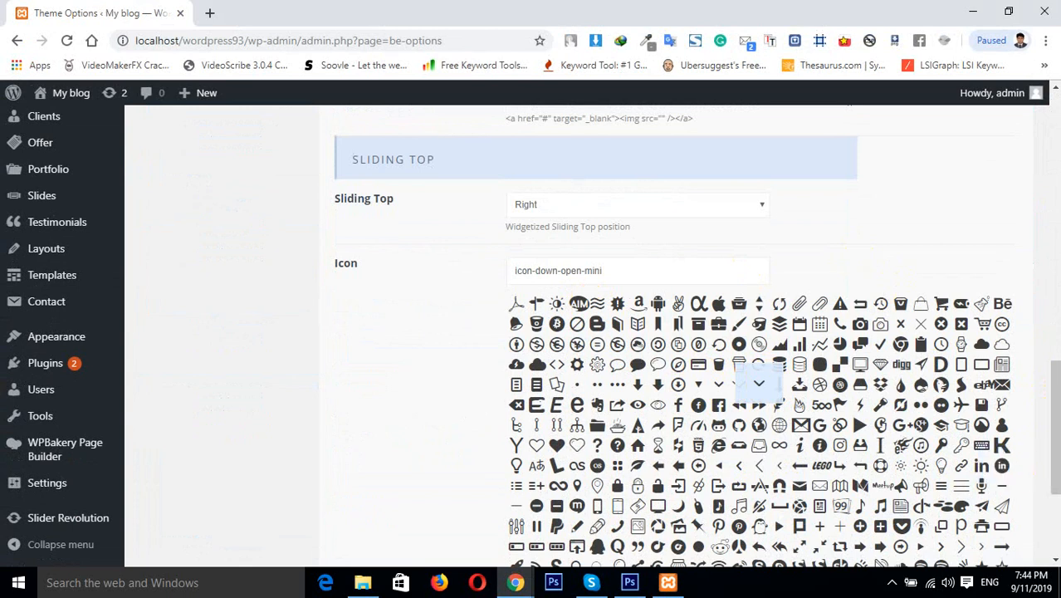
scroll(1054, 450, down, 3)
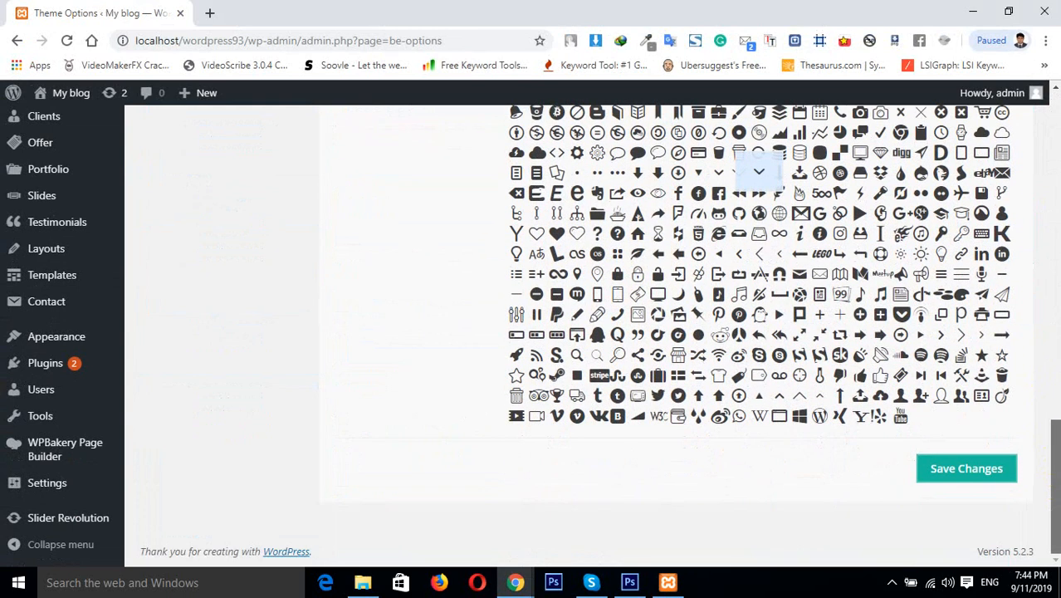
drag(1052, 490, 1041, 415)
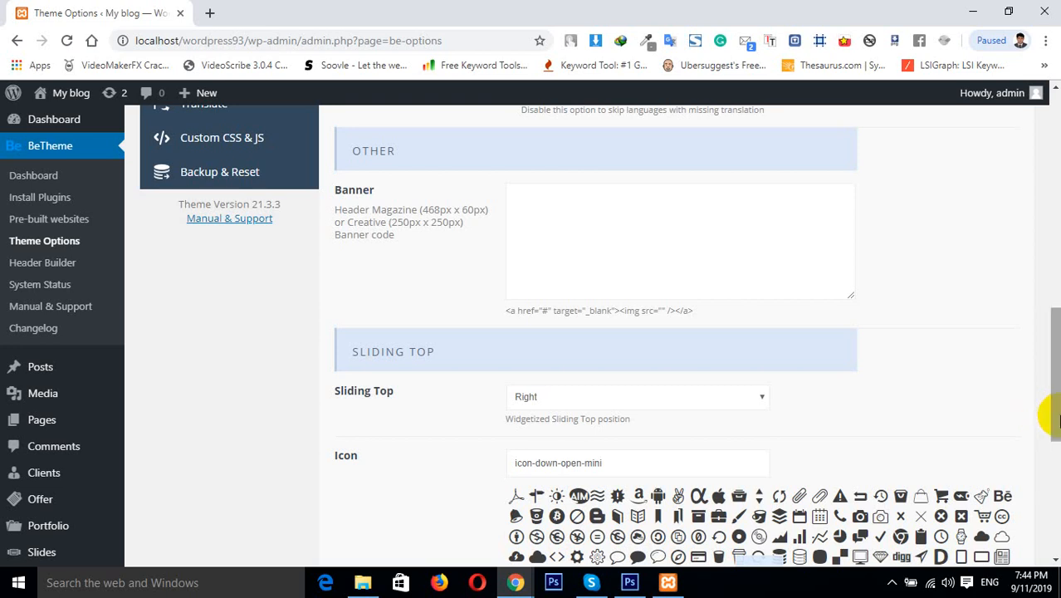
drag(1060, 415, 1059, 382)
drag(1057, 384, 1053, 326)
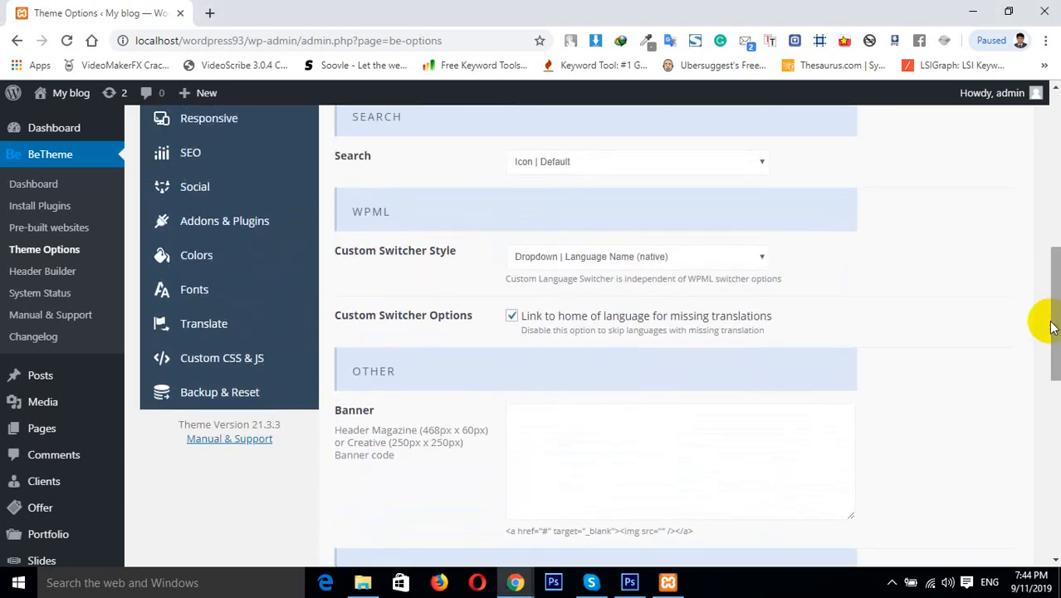
click(1056, 335)
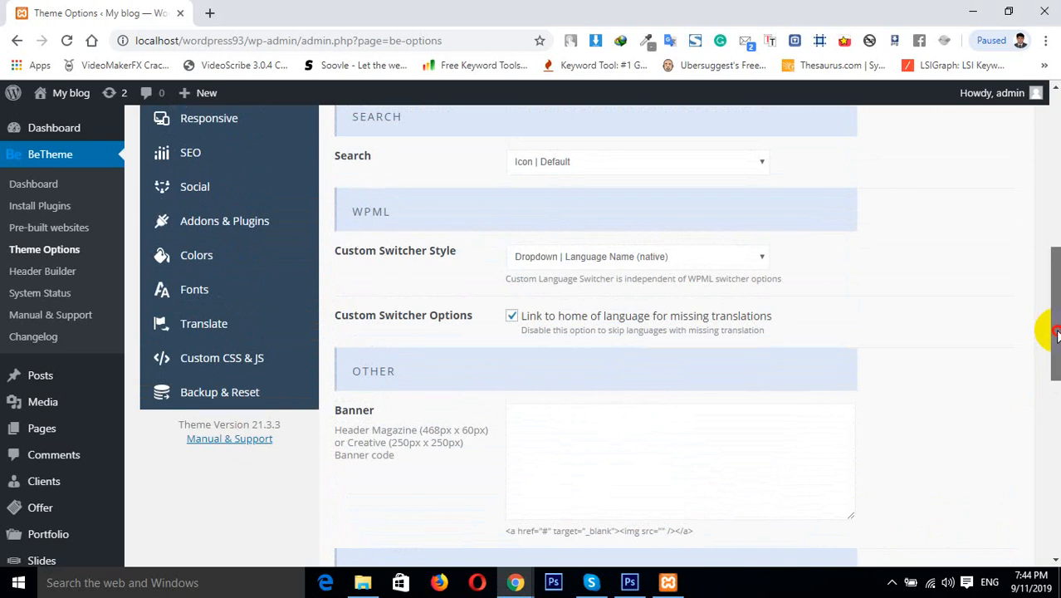
drag(1056, 332, 1042, 278)
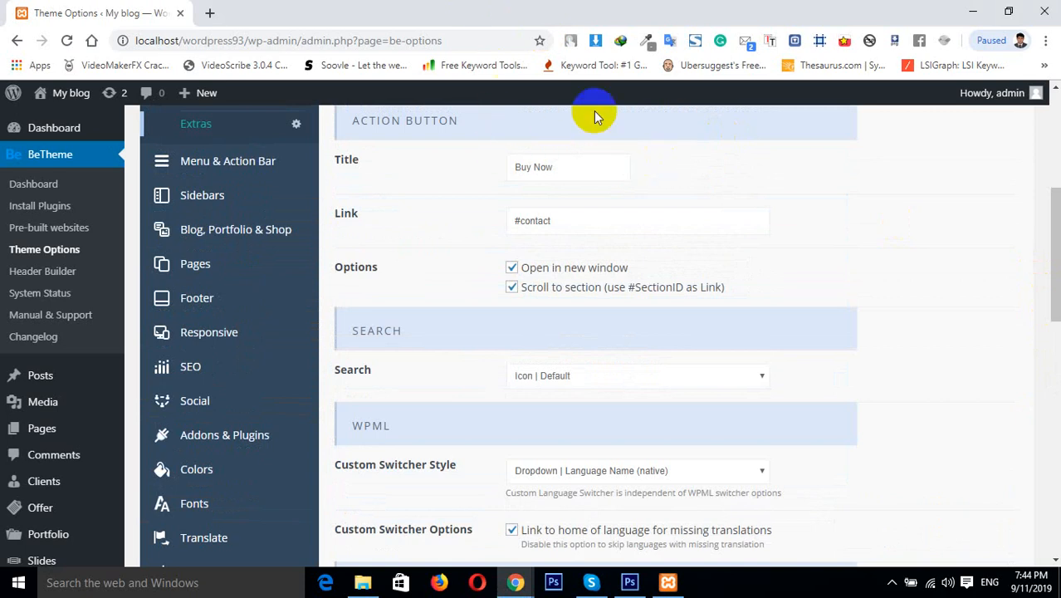
drag(1054, 249, 1051, 422)
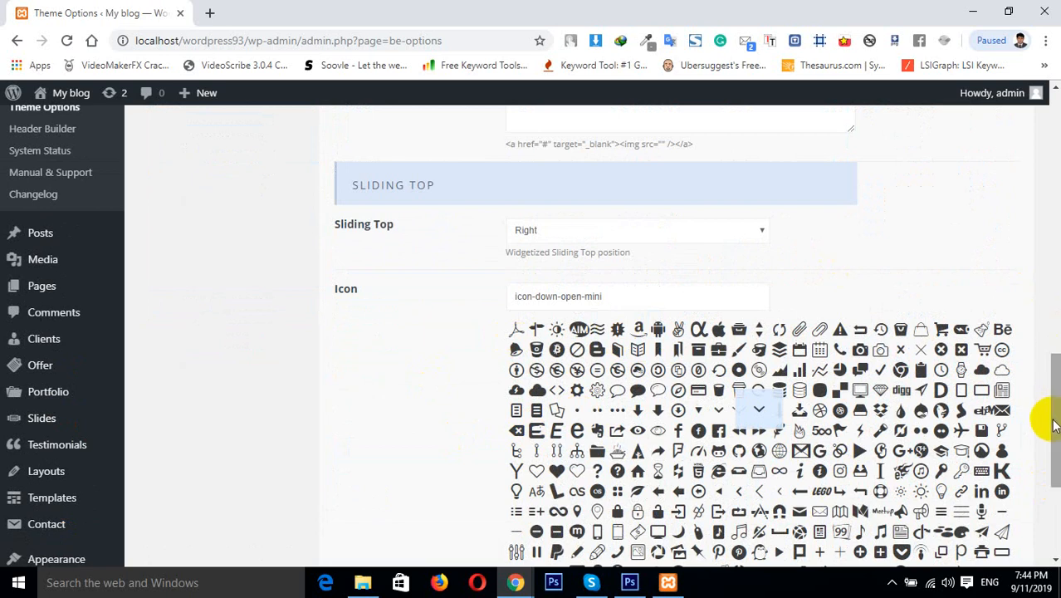
drag(1044, 417, 1045, 199)
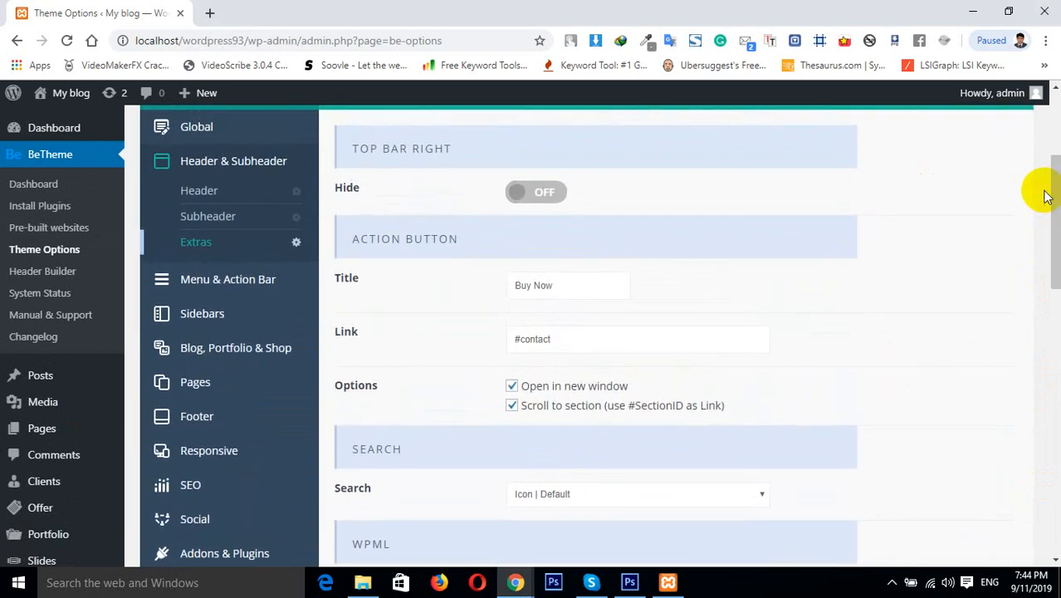
Open the Menu & Action Bar options and open the site's home page in a new tab
click(187, 316)
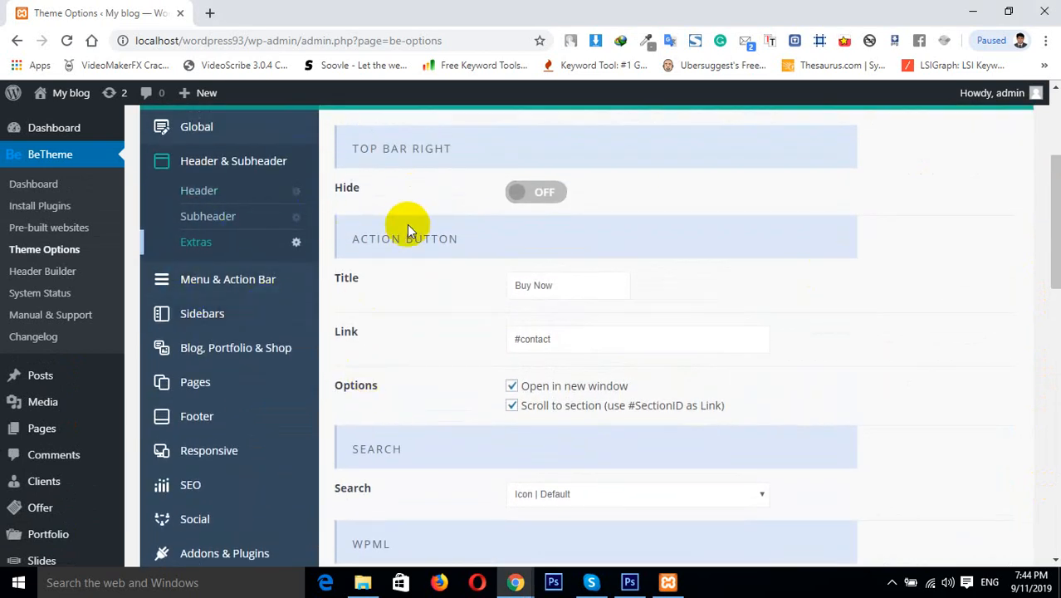
click(217, 282)
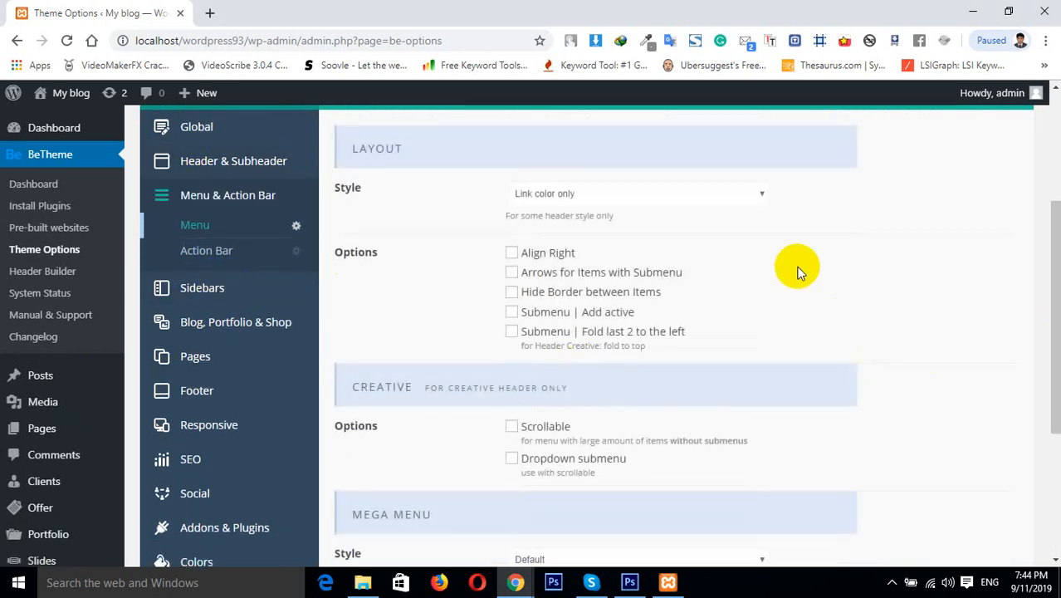
mouse_move(93, 89)
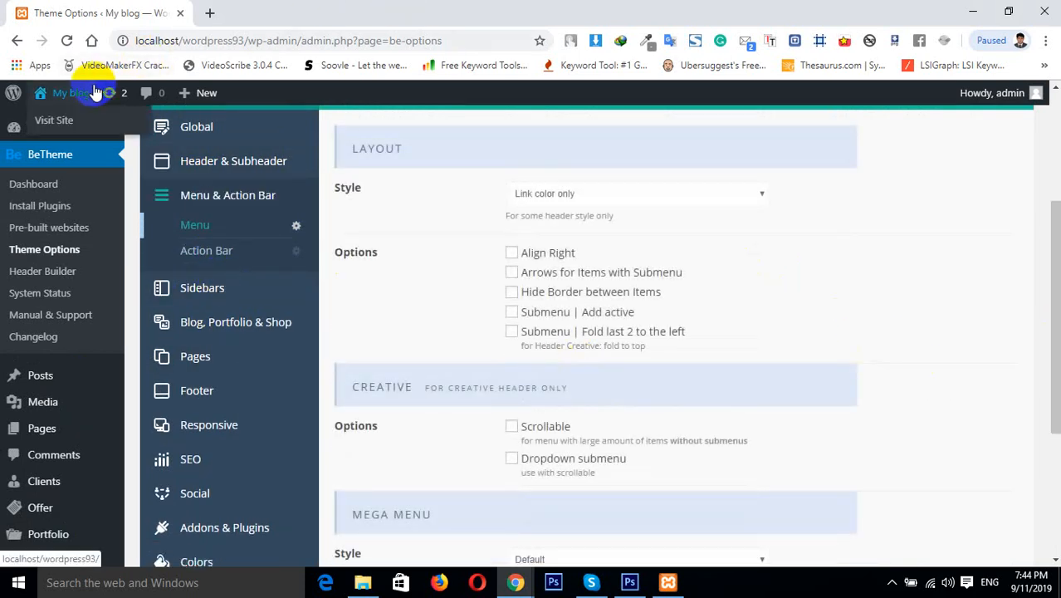
right_click(76, 129)
click(91, 134)
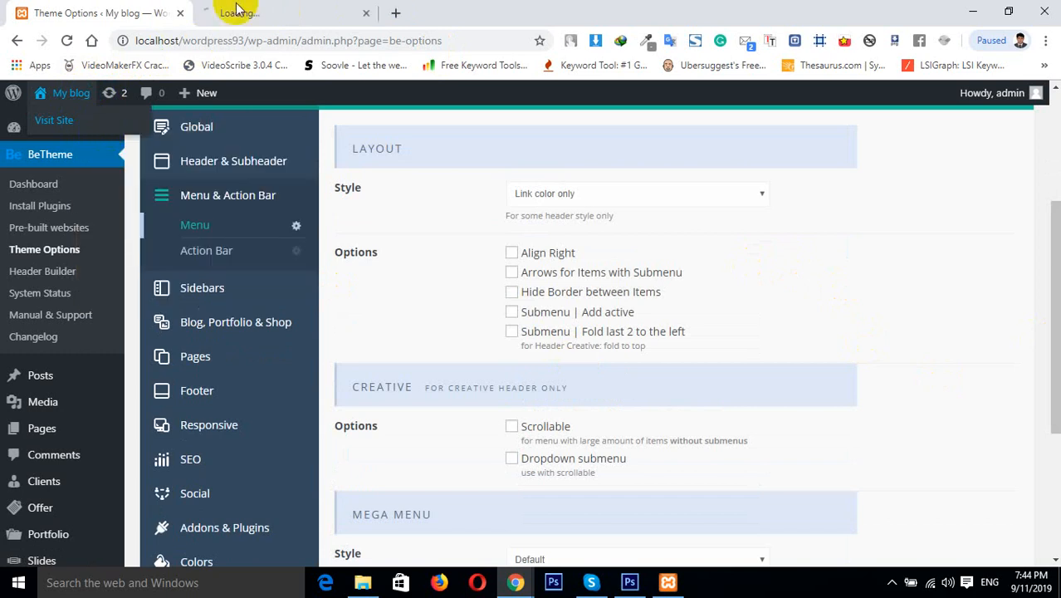
click(249, 13)
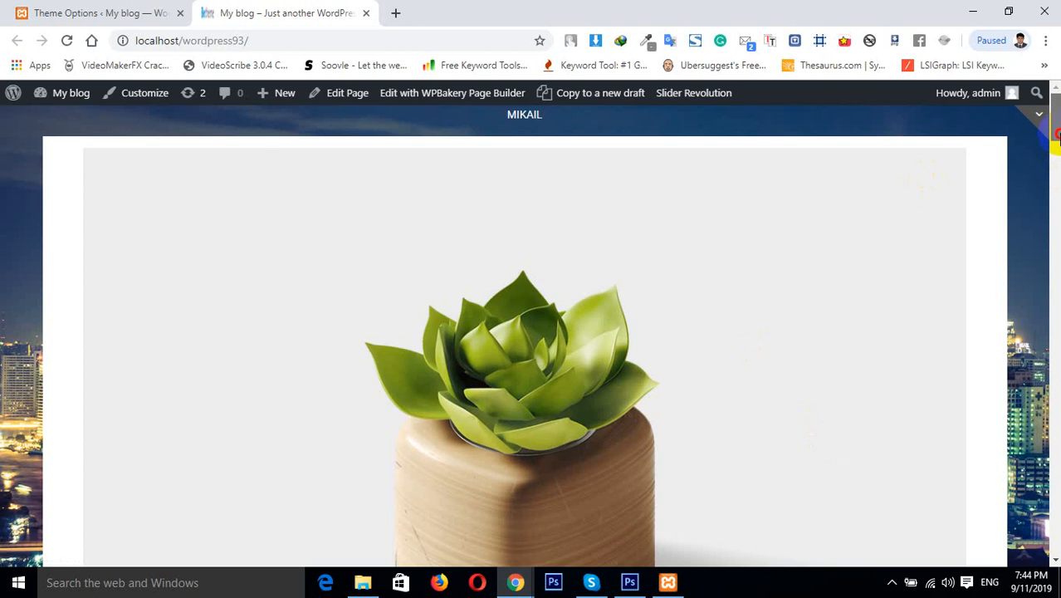
Scroll the home page briefly and return to the Theme Options tab
scroll(1046, 166, down, 5)
scroll(531, 332, up, 5)
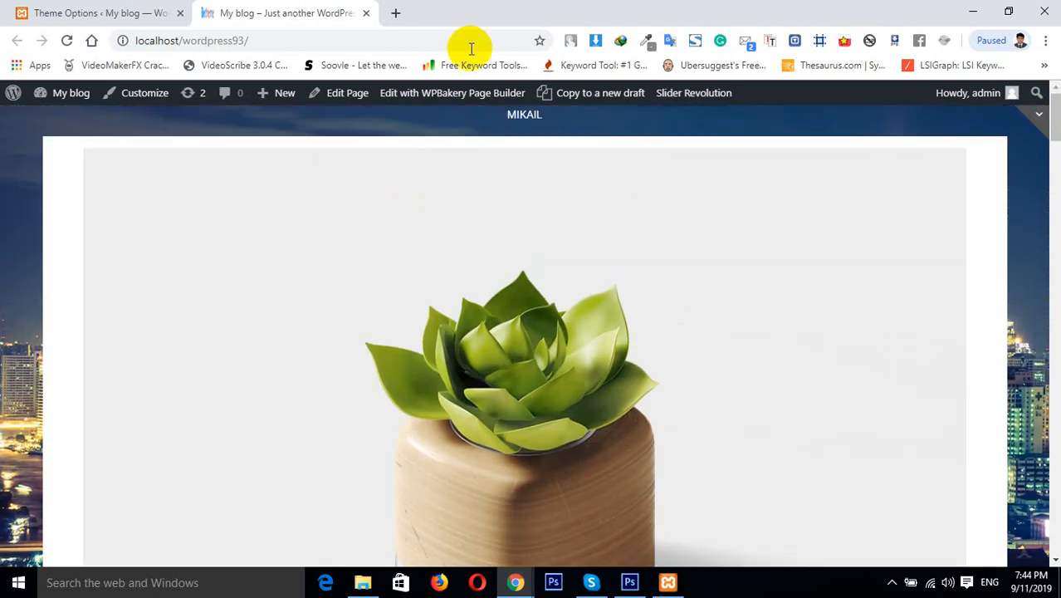
click(116, 6)
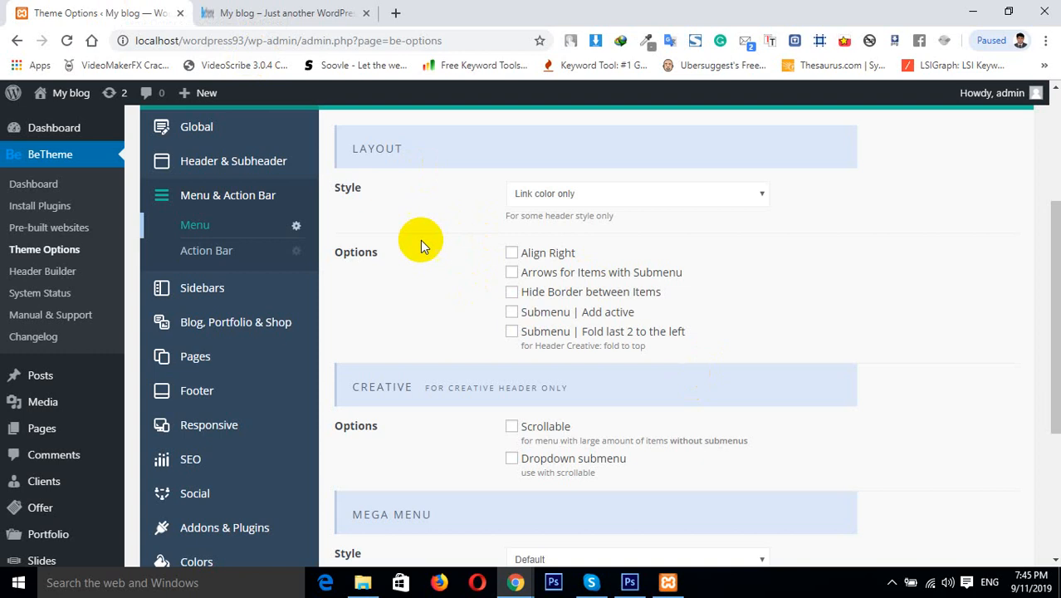
Replace the Global logo with the logo.png image from the Media Library and save the options
click(239, 134)
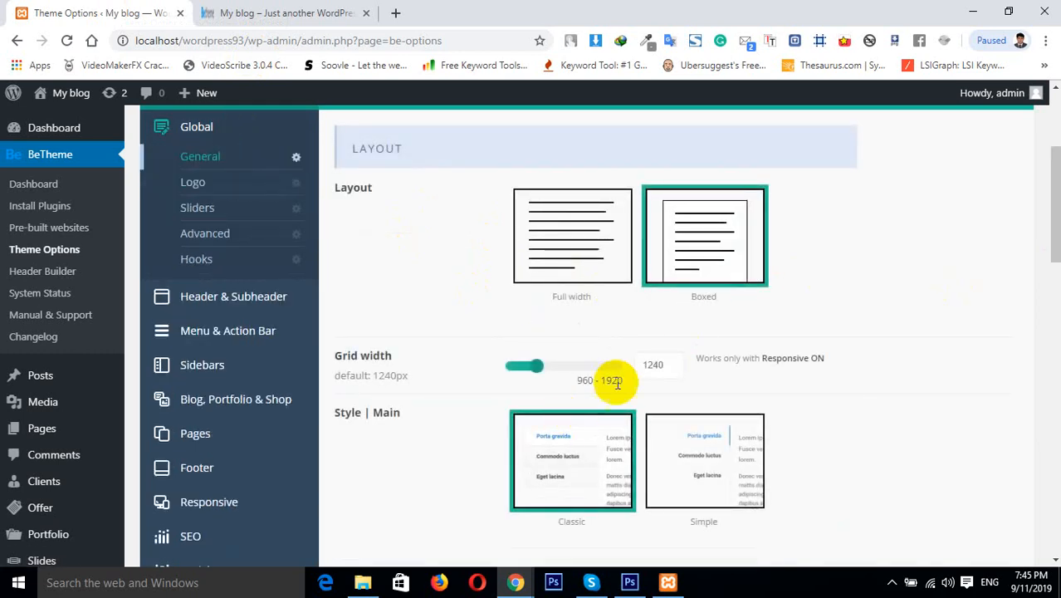
click(196, 186)
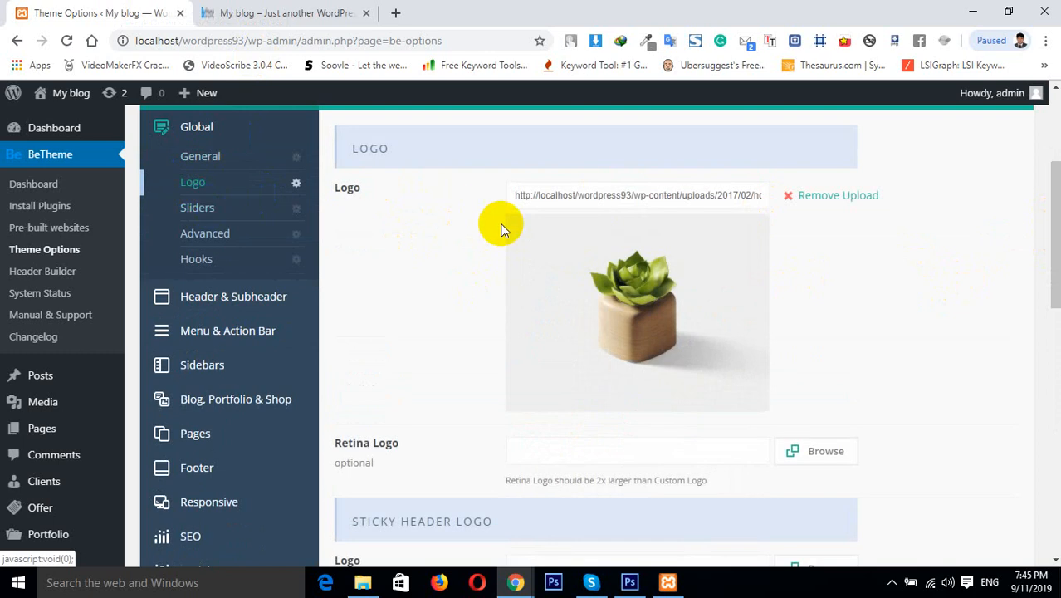
click(818, 199)
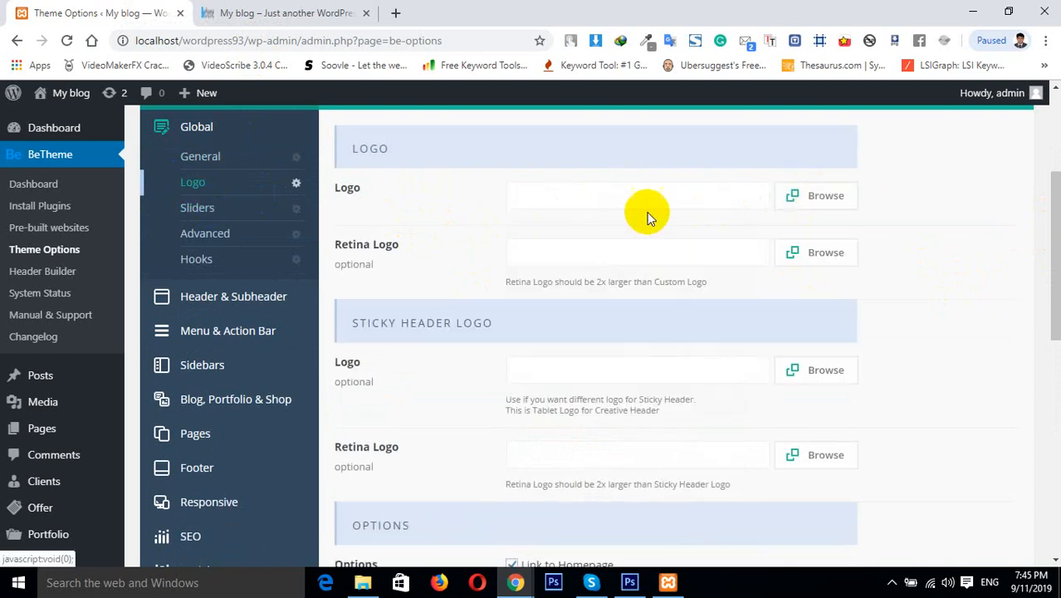
click(821, 195)
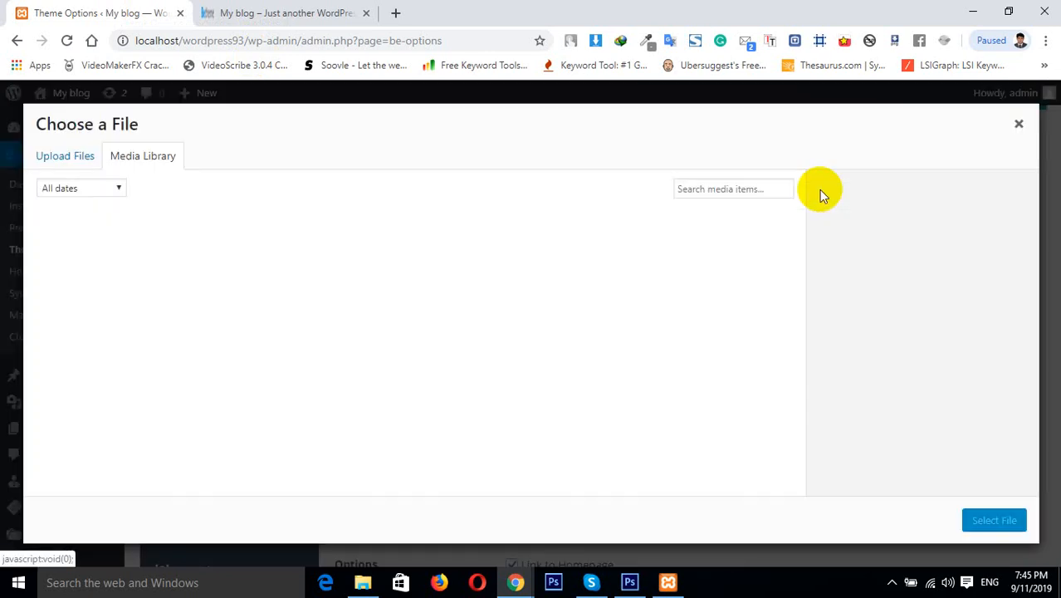
click(380, 280)
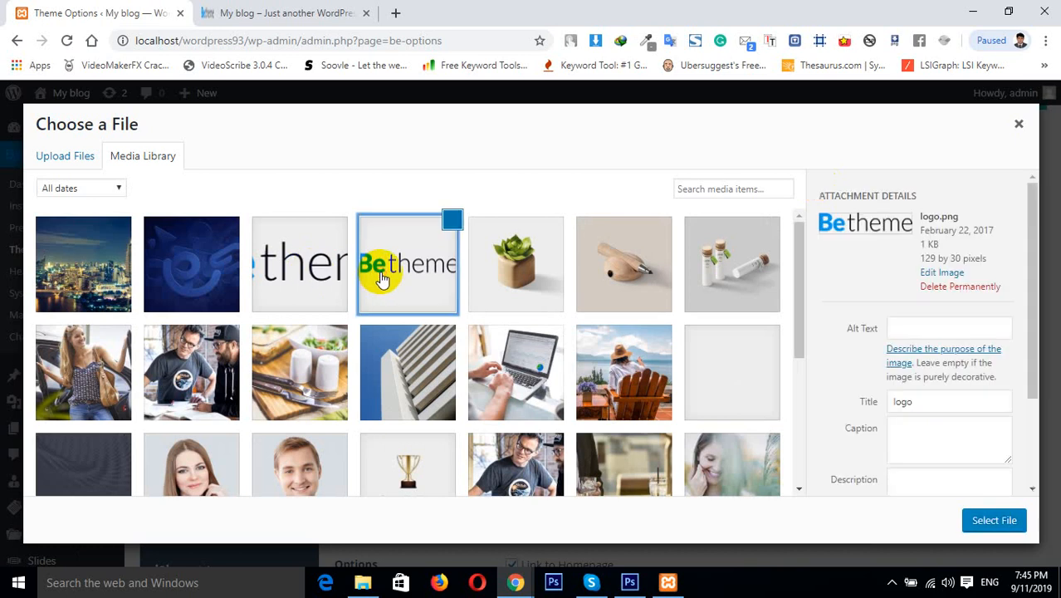
click(988, 519)
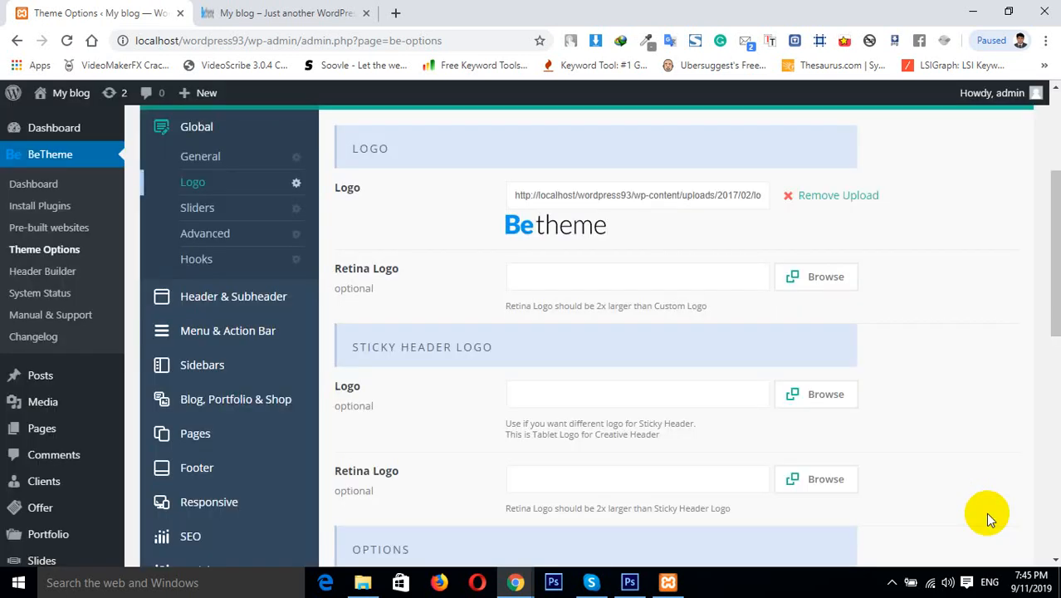
click(271, 292)
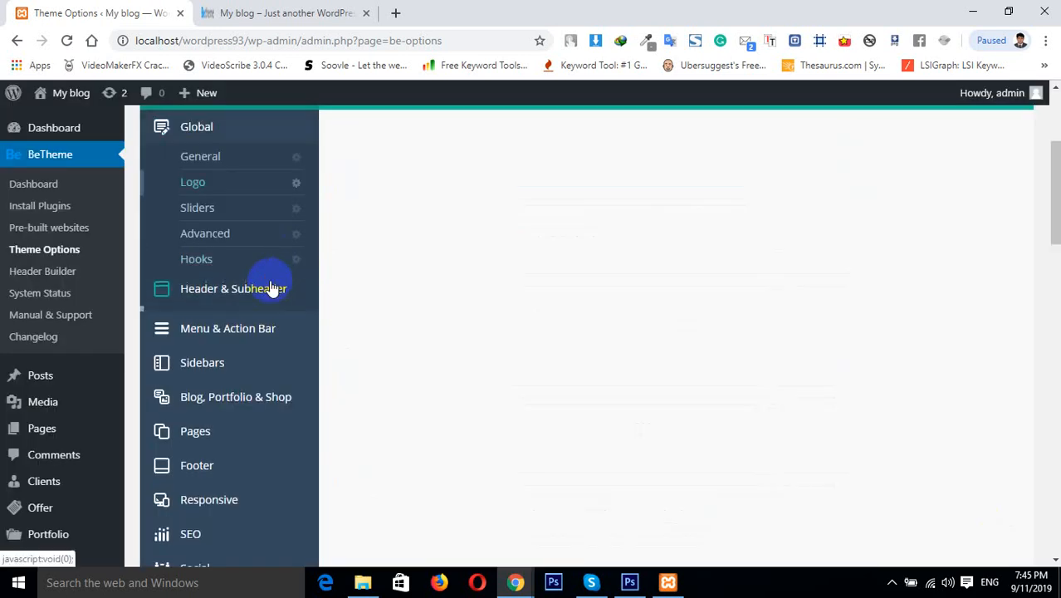
click(603, 257)
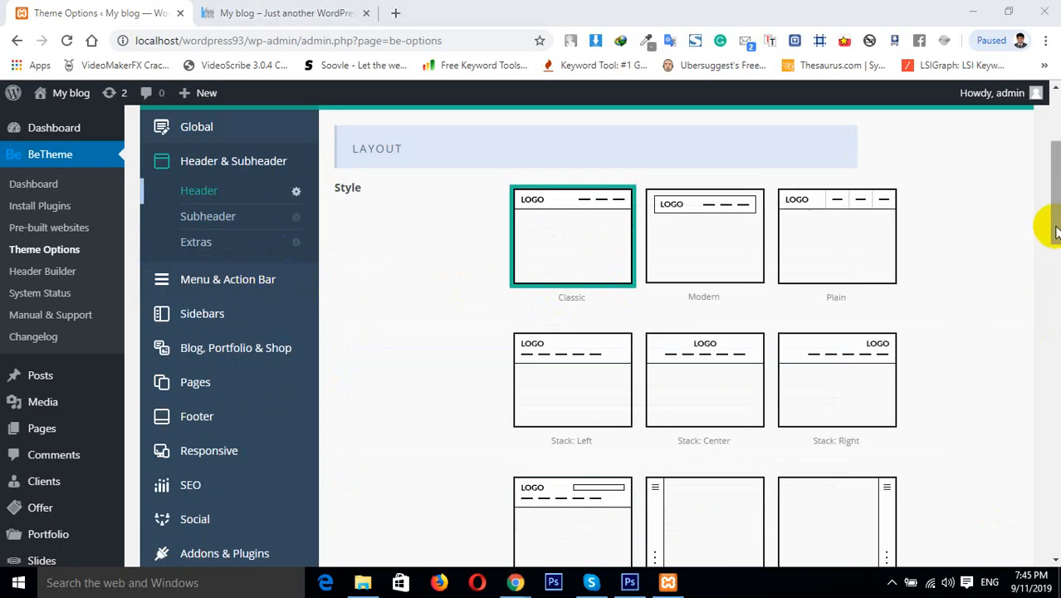
drag(1055, 228, 1055, 191)
click(955, 255)
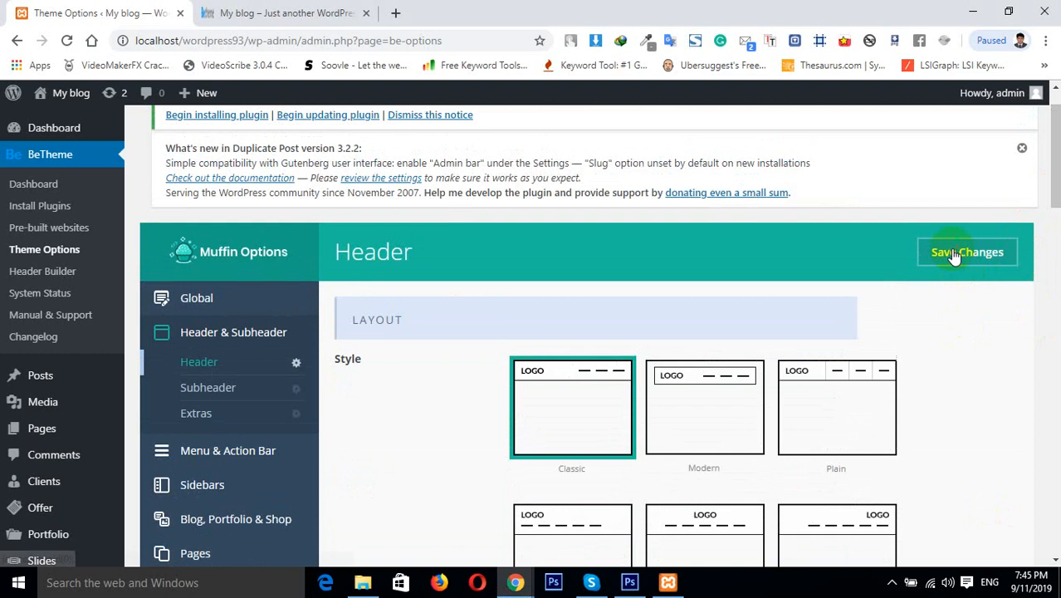
Reload the home page to check the new logo and return to the Theme Options tab
click(277, 11)
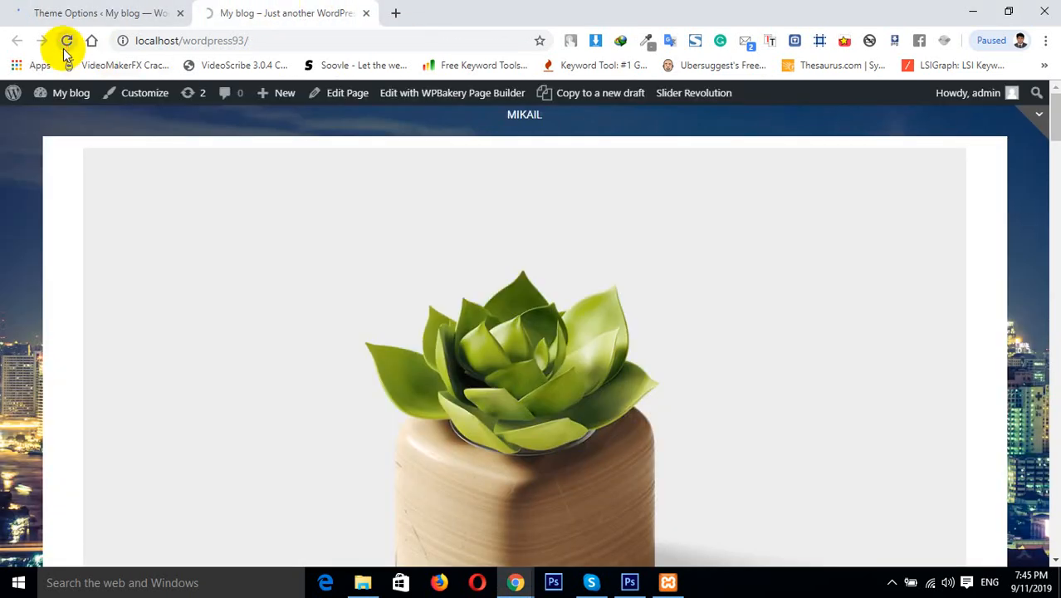
click(67, 41)
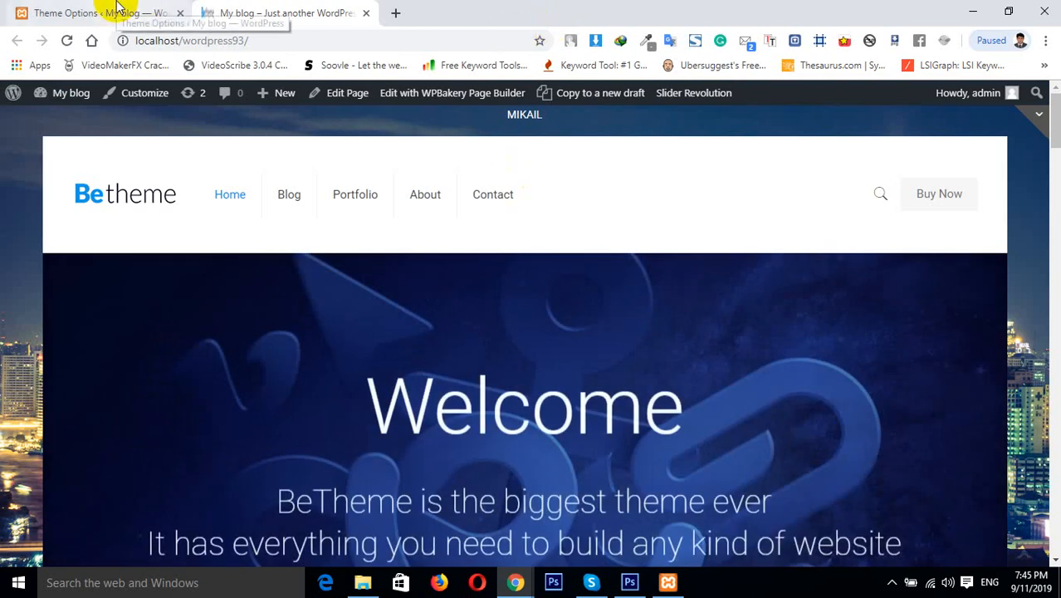
click(130, 13)
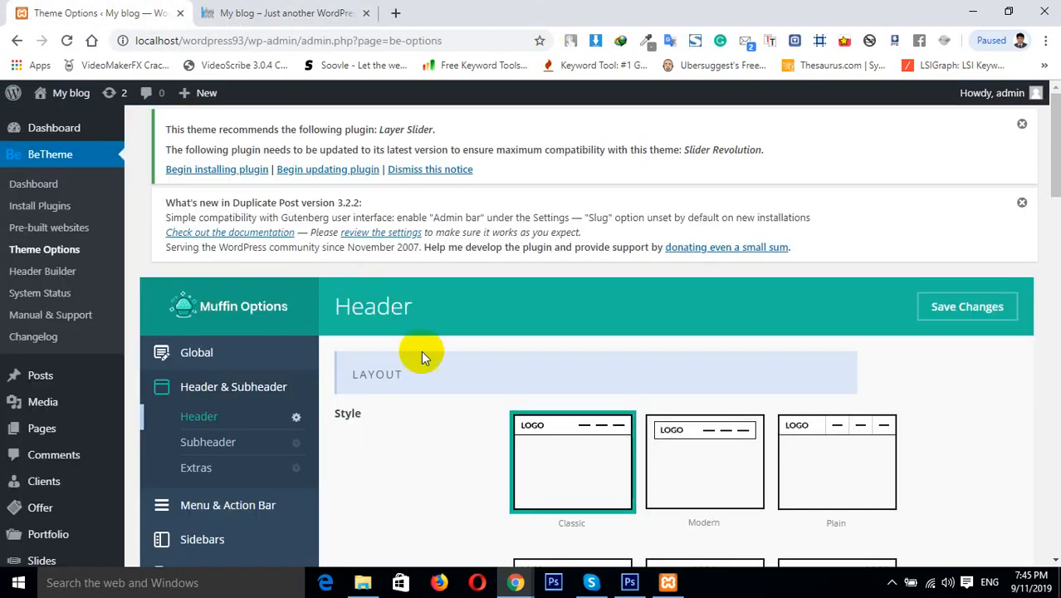
Set the Menu layout style to Line above Menu and save the changes
click(265, 504)
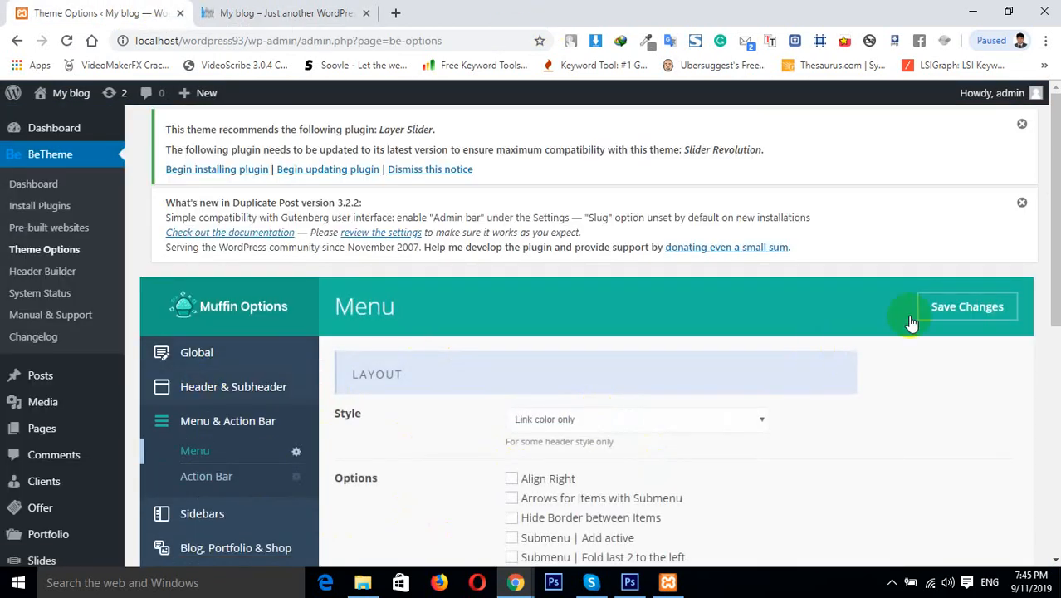
drag(1055, 295, 1059, 373)
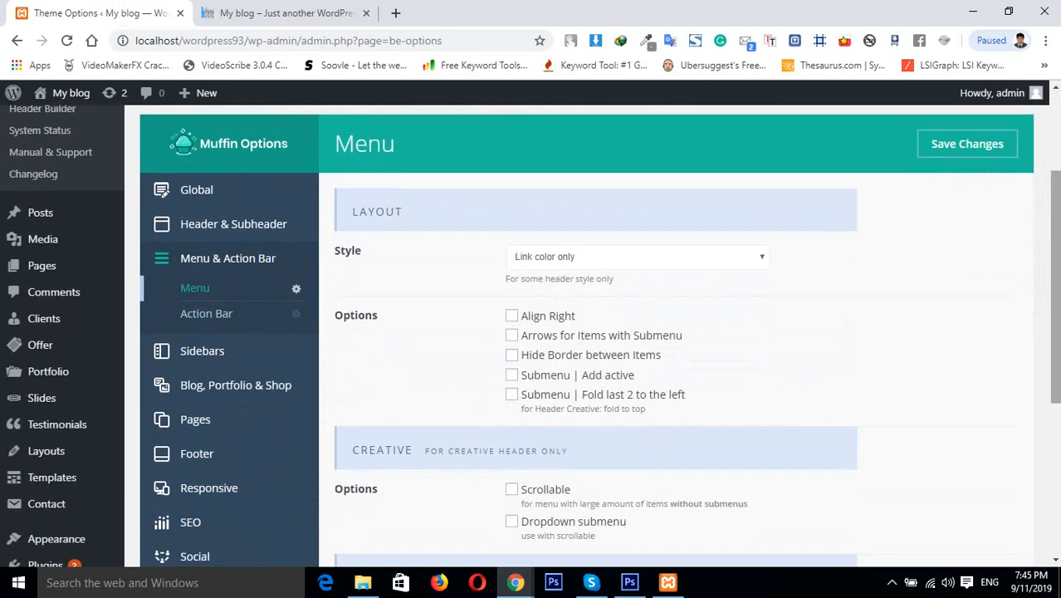
click(303, 12)
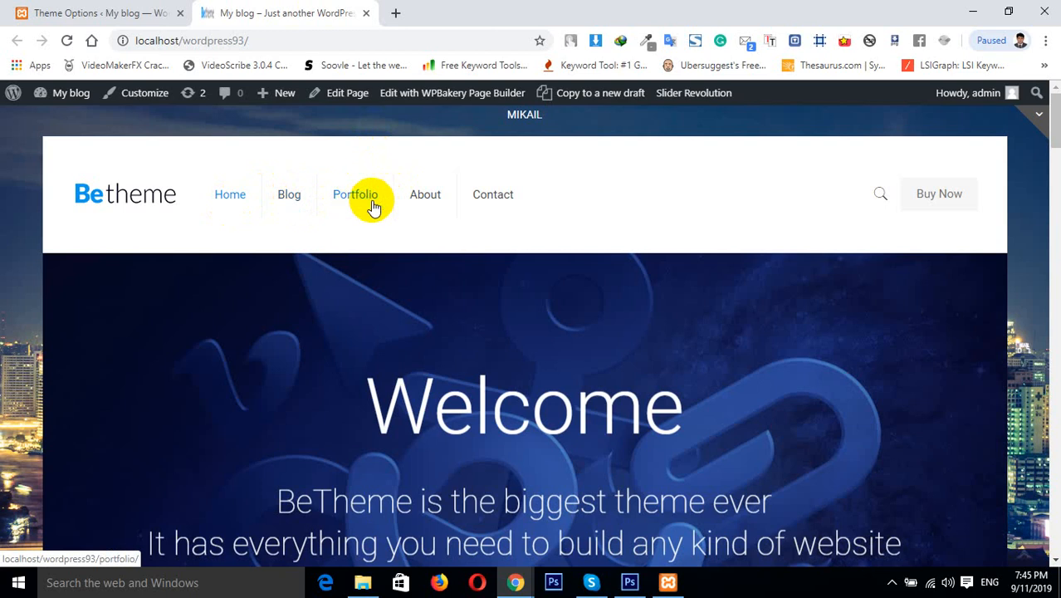
click(103, 11)
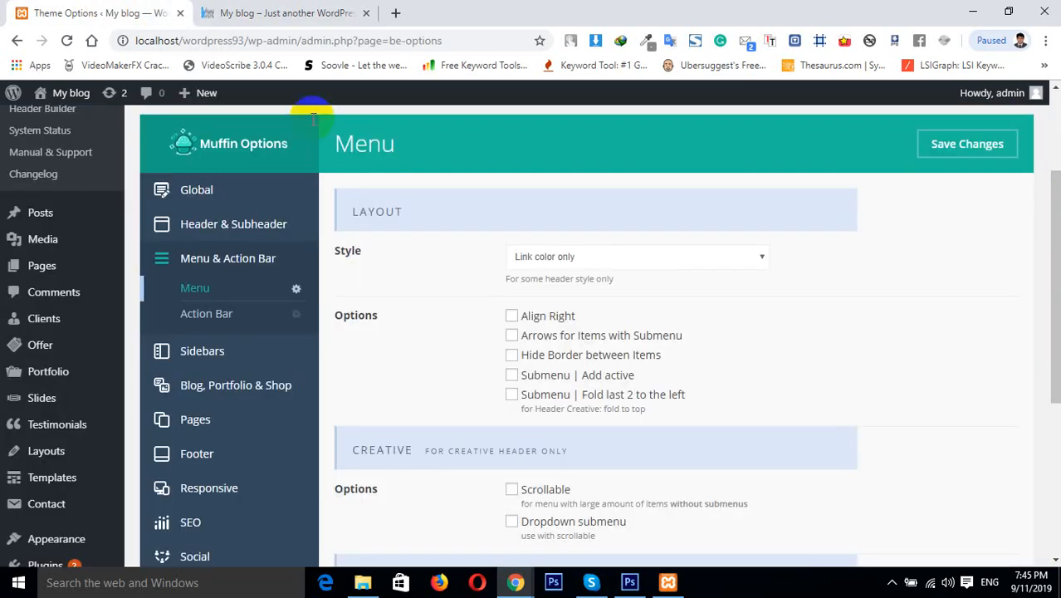
click(580, 263)
click(585, 288)
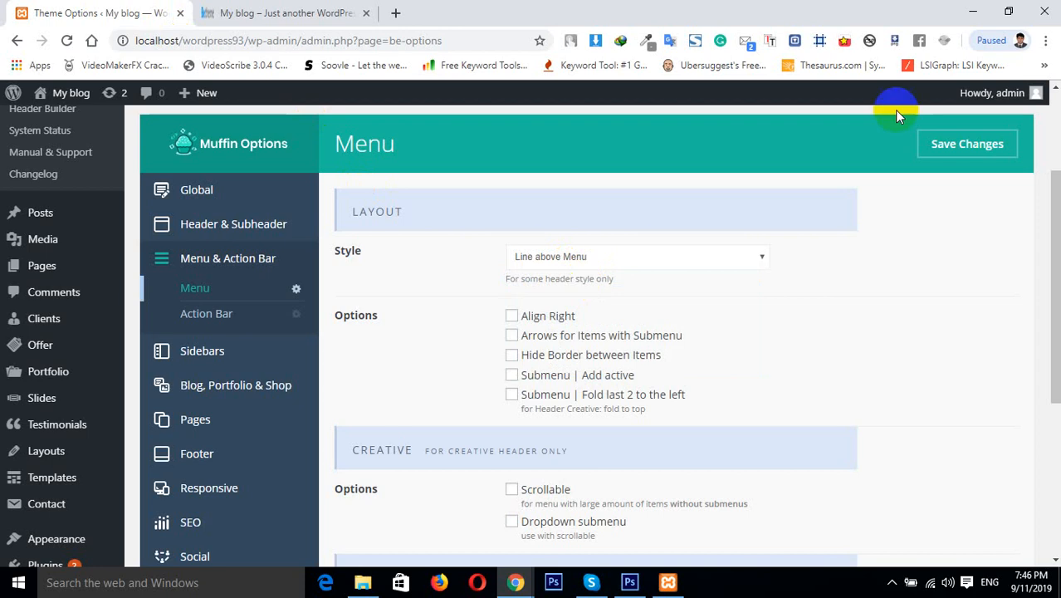
click(986, 145)
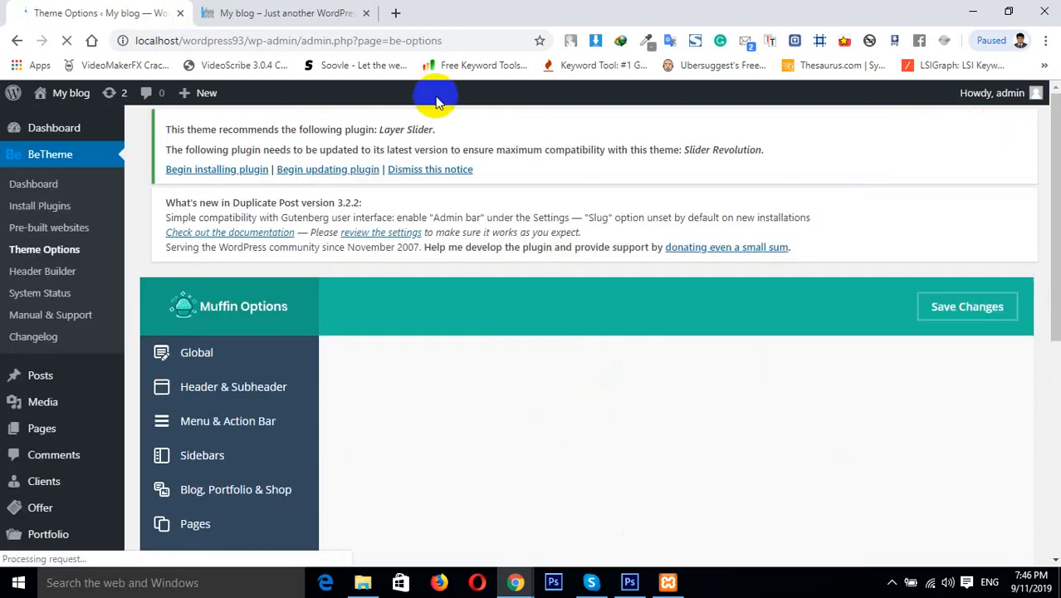
Reload the home page to check the menu style and return to the Theme Options tab
click(282, 13)
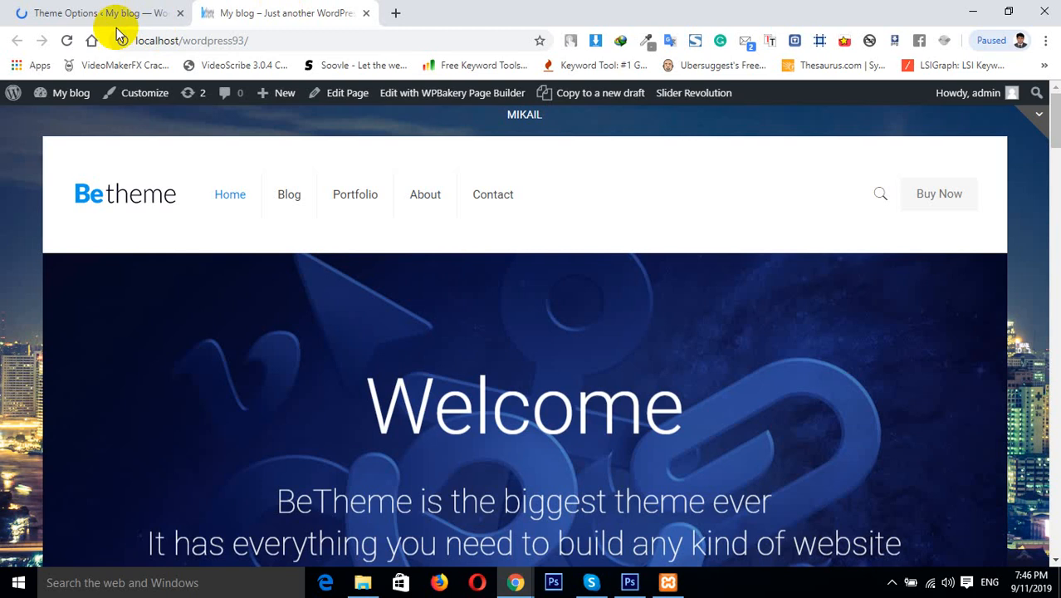
click(66, 42)
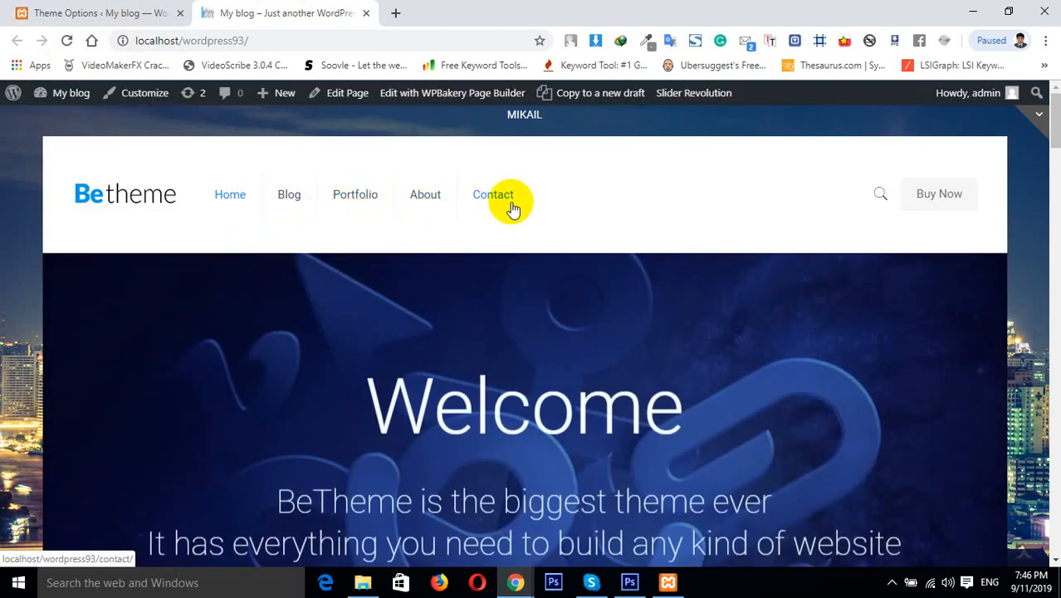
click(68, 42)
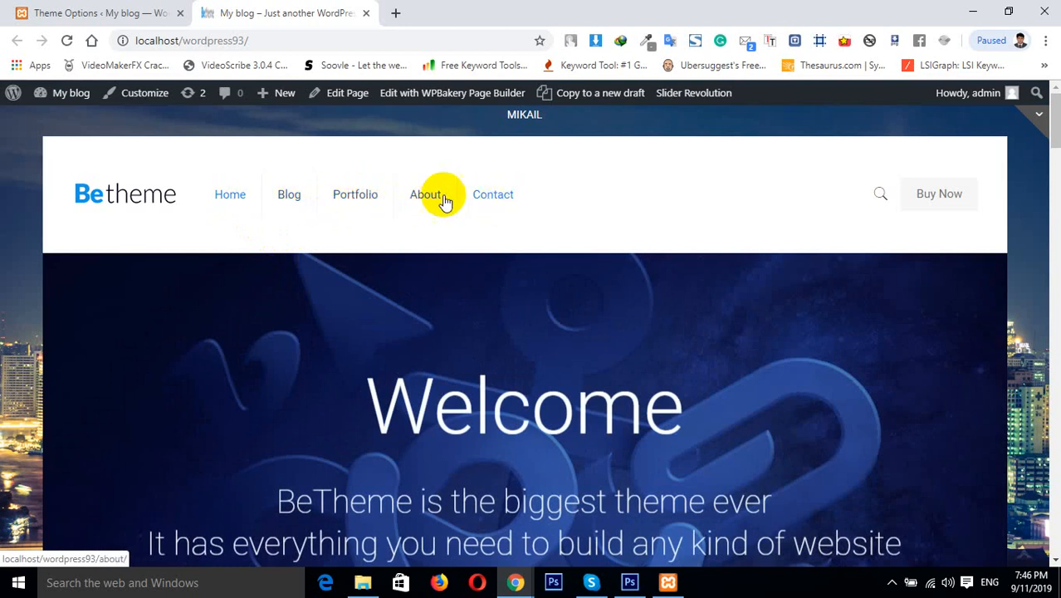
click(166, 12)
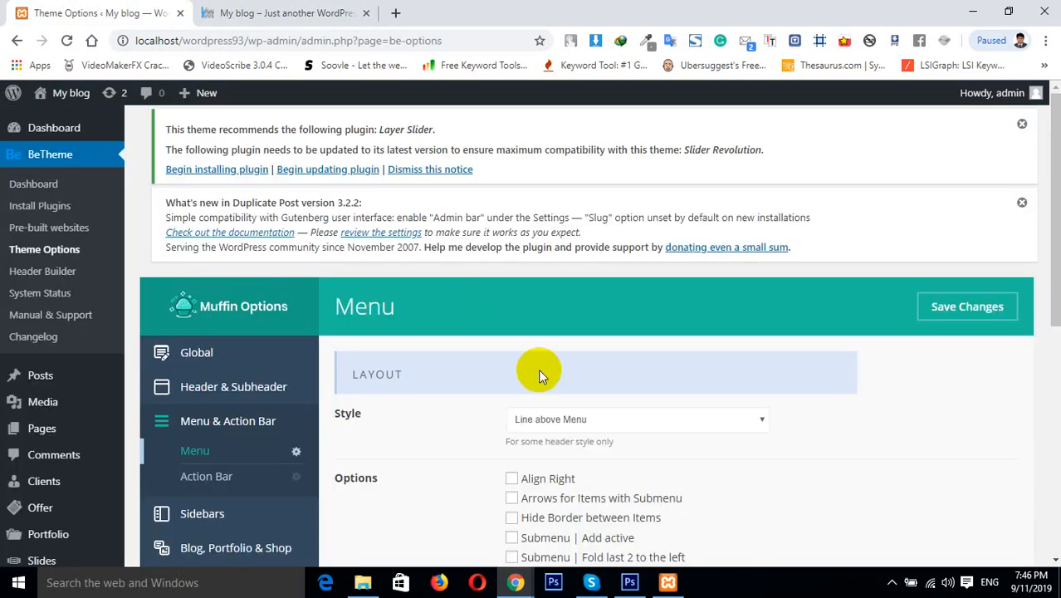
Set the Menu layout style to Line below Link (80% width) and save the changes
click(567, 421)
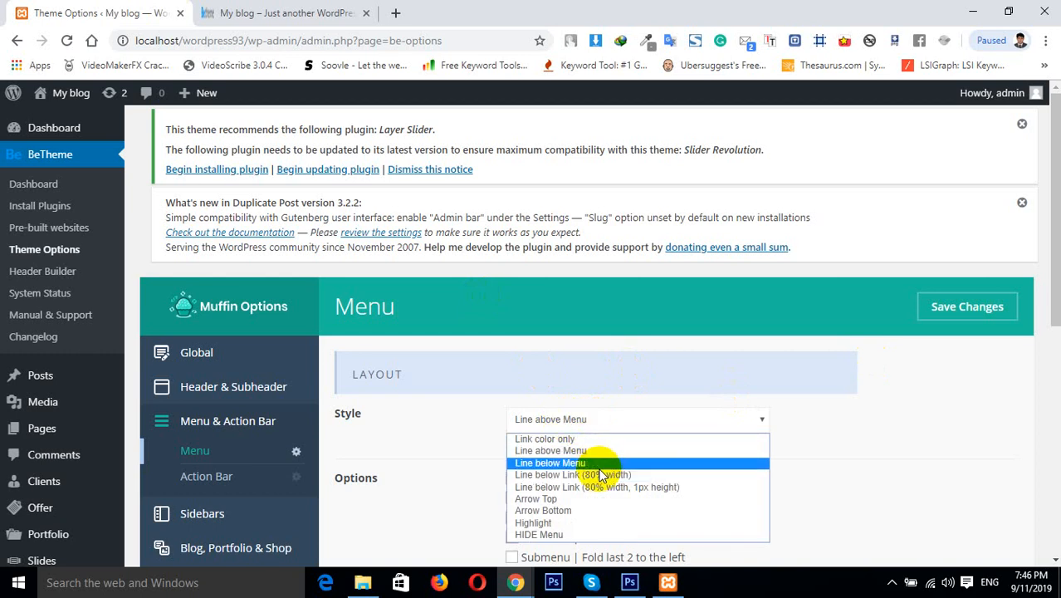
click(554, 475)
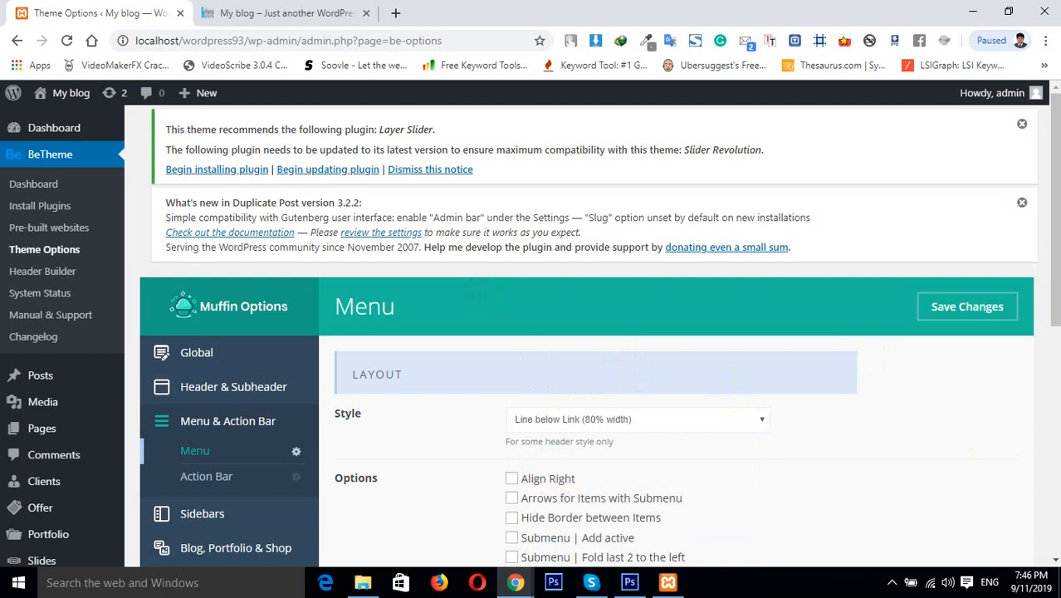
click(955, 308)
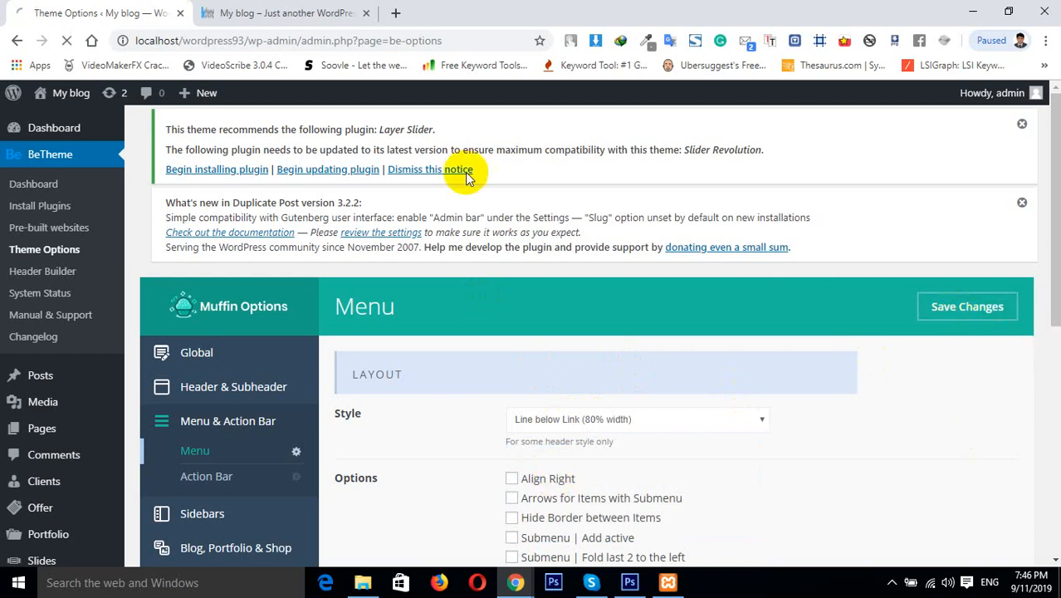
Reload the home page to view the new menu style and go back to Theme Options
click(274, 12)
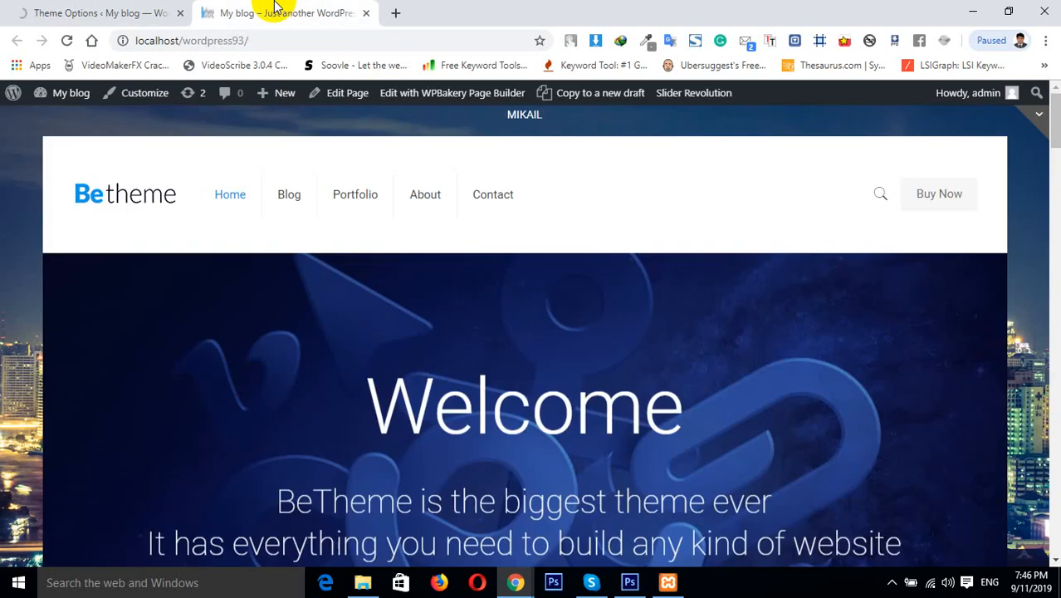
click(69, 41)
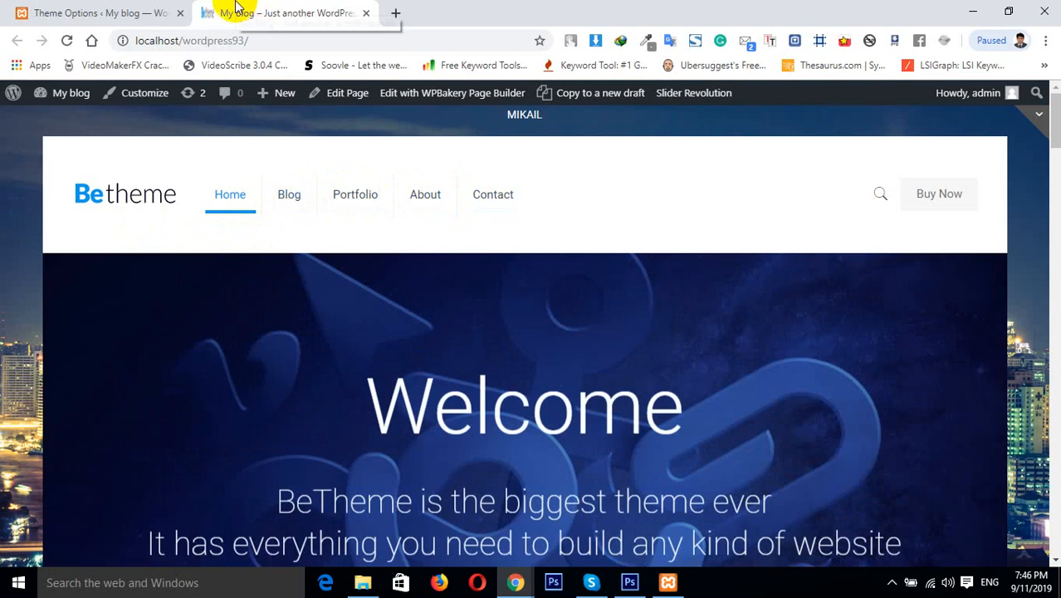
click(90, 8)
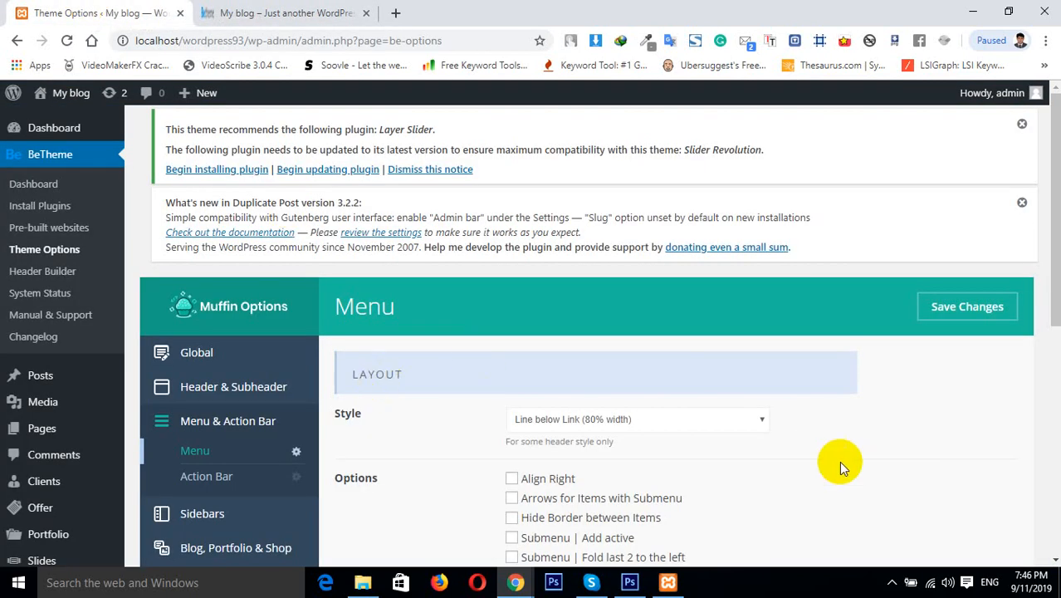
Set the Menu layout style to Arrow Top and save the changes
click(610, 425)
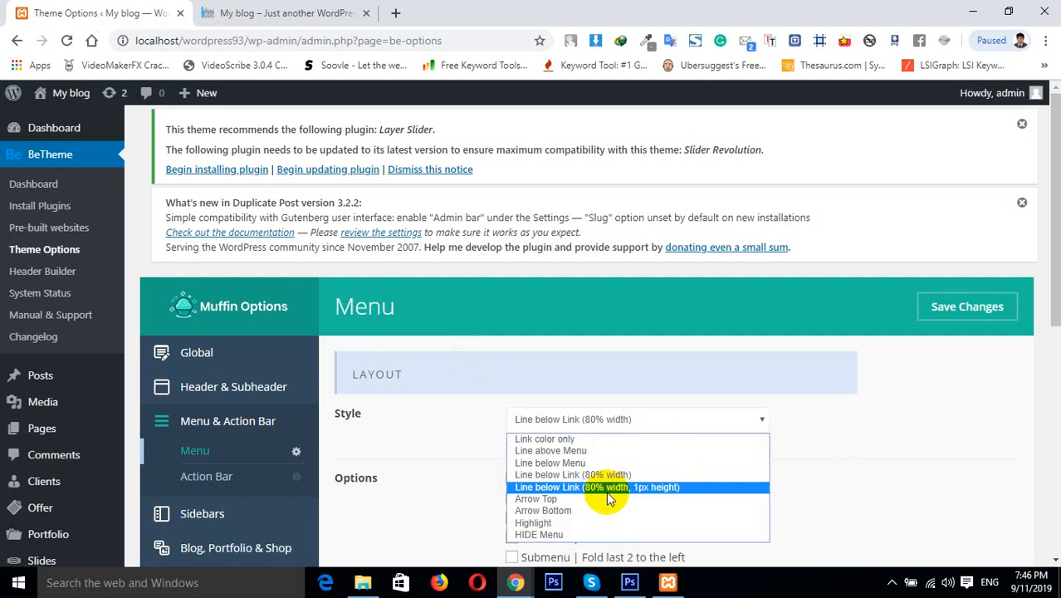
click(552, 499)
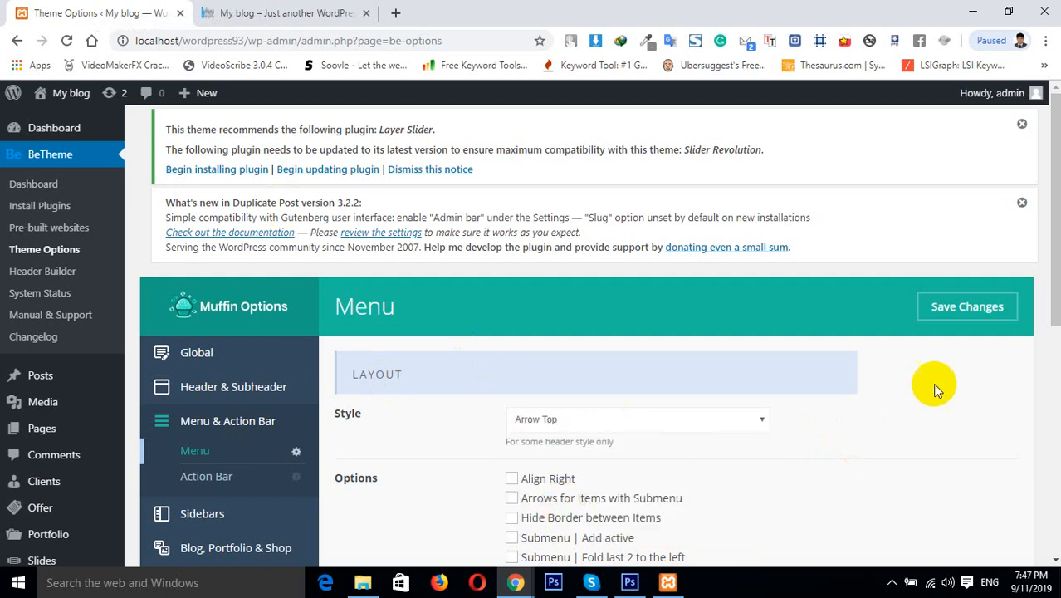
click(936, 315)
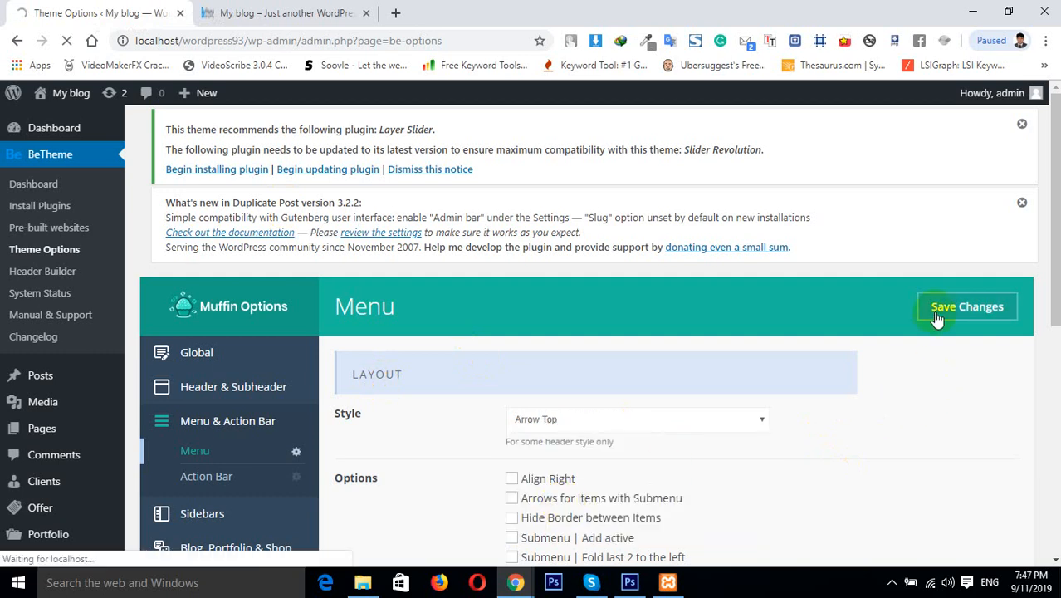
Reload the home page to inspect the Arrow Top menu style and return to Theme Options
click(355, 12)
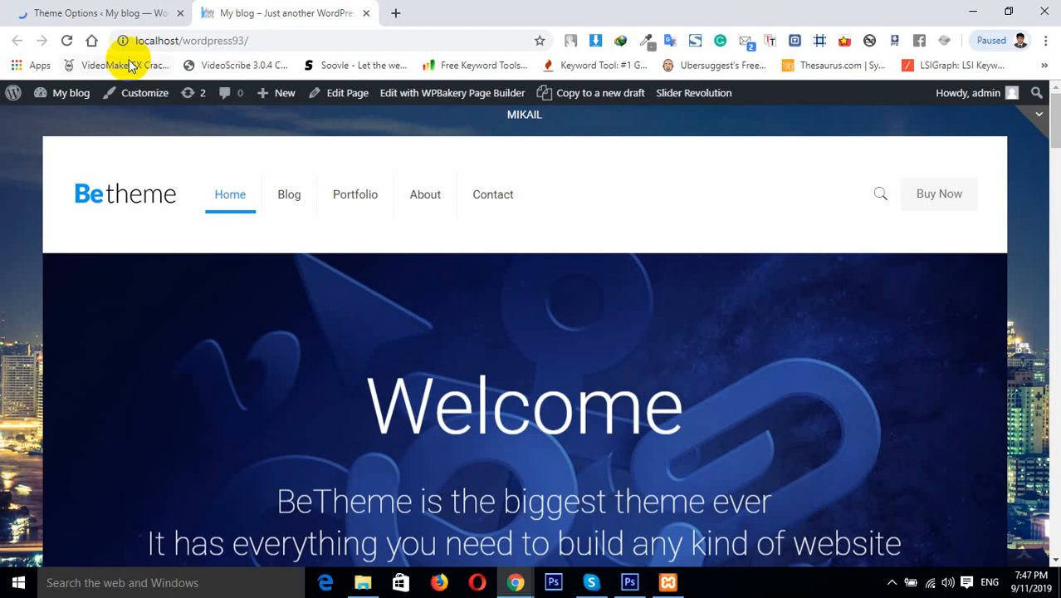
click(67, 42)
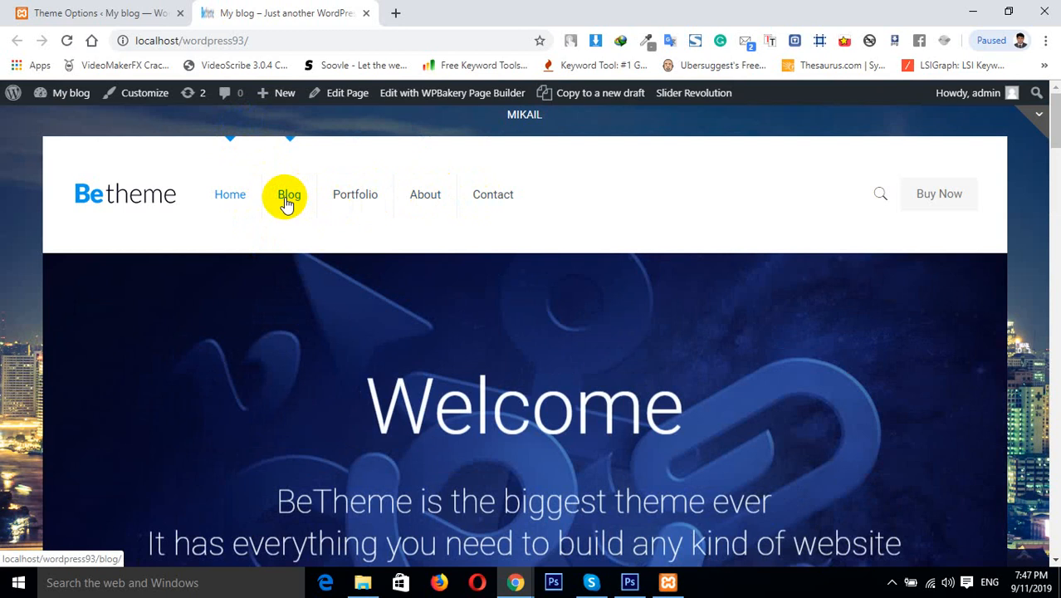
click(121, 8)
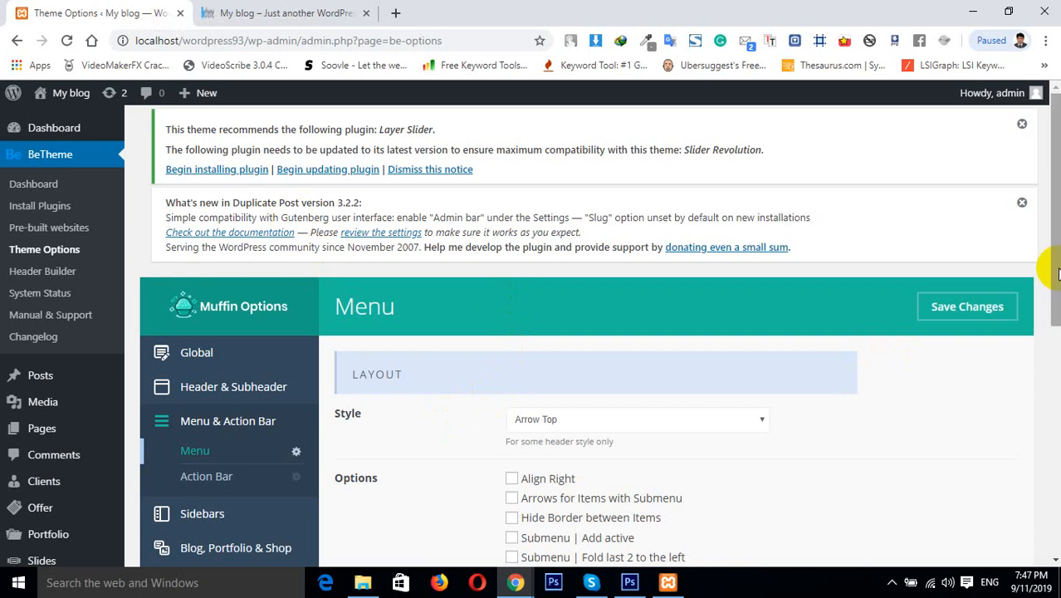
Set the Menu layout style to Highlight and save the changes
scroll(1047, 266, down, 2)
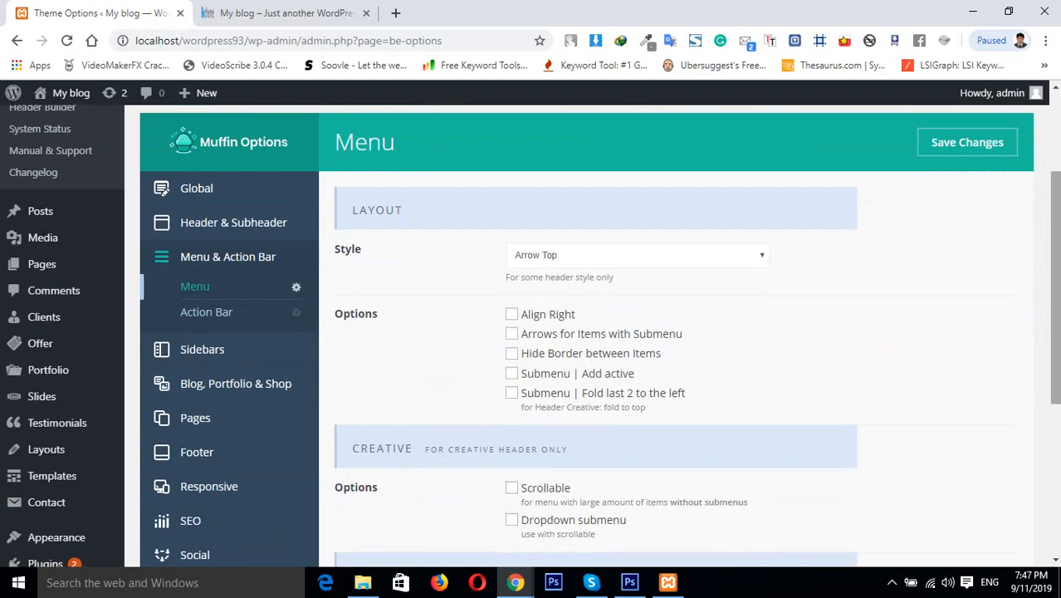
click(526, 256)
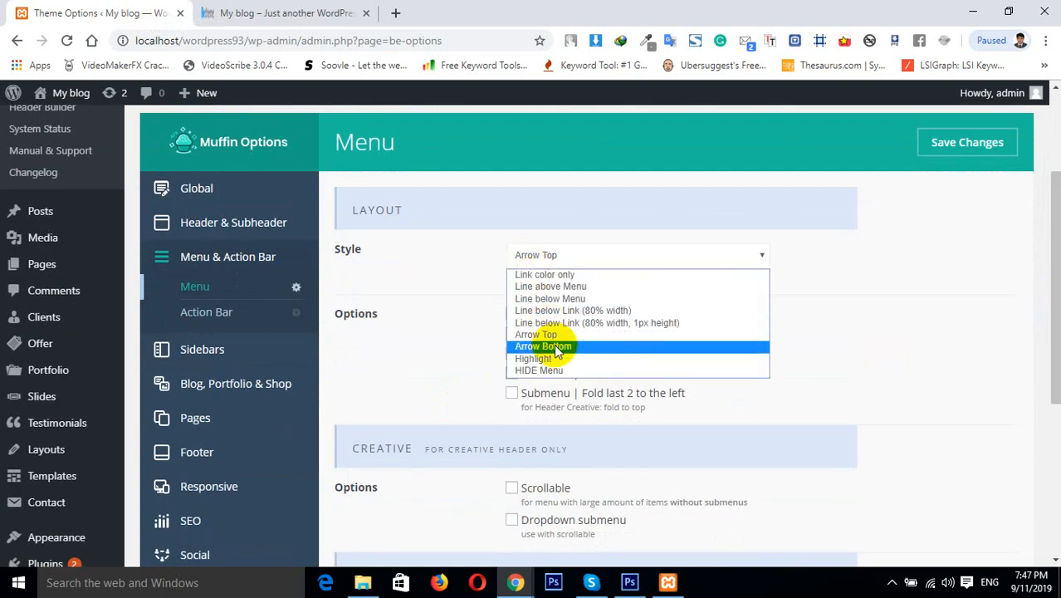
click(531, 357)
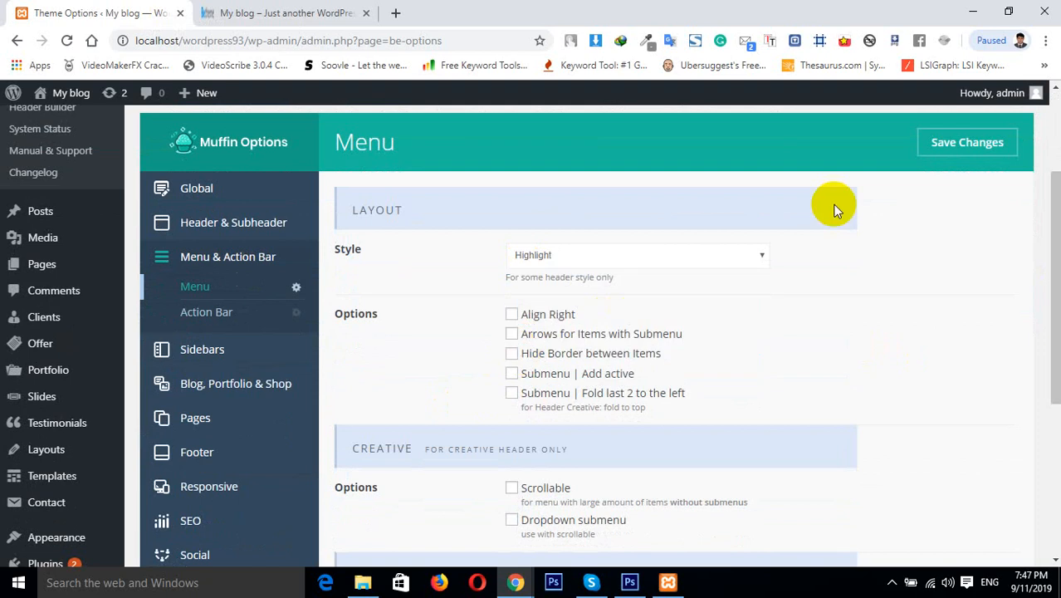
click(953, 146)
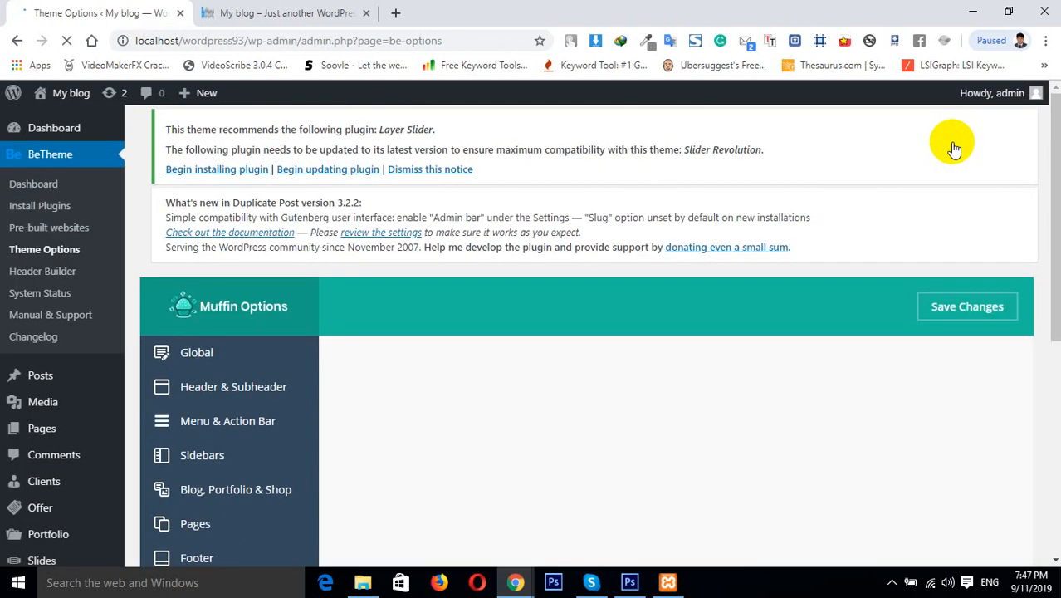
Reload the home page to view the Highlight menu style and return to Theme Options
click(282, 10)
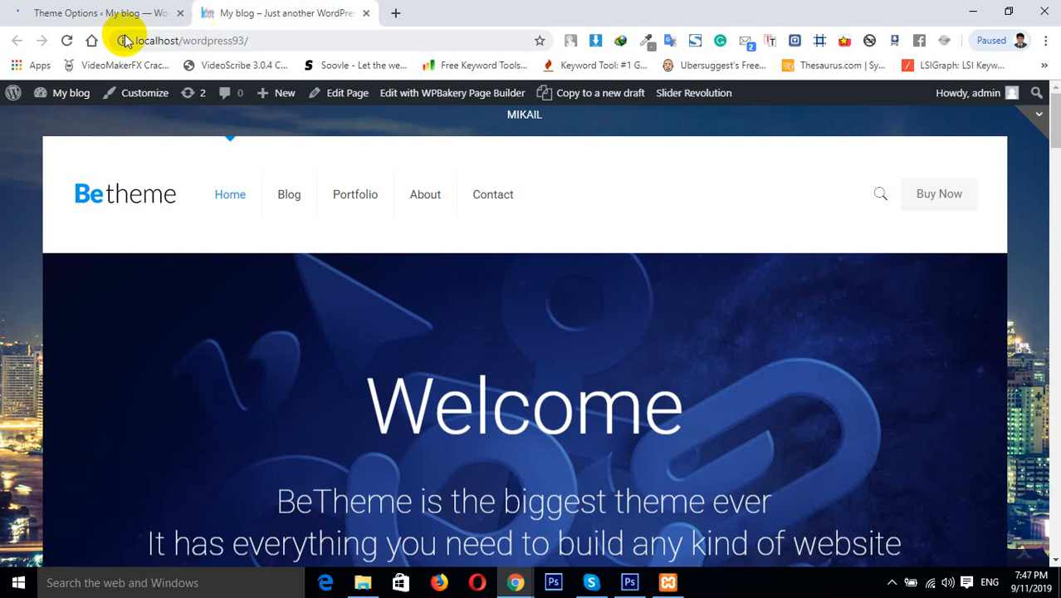
click(64, 42)
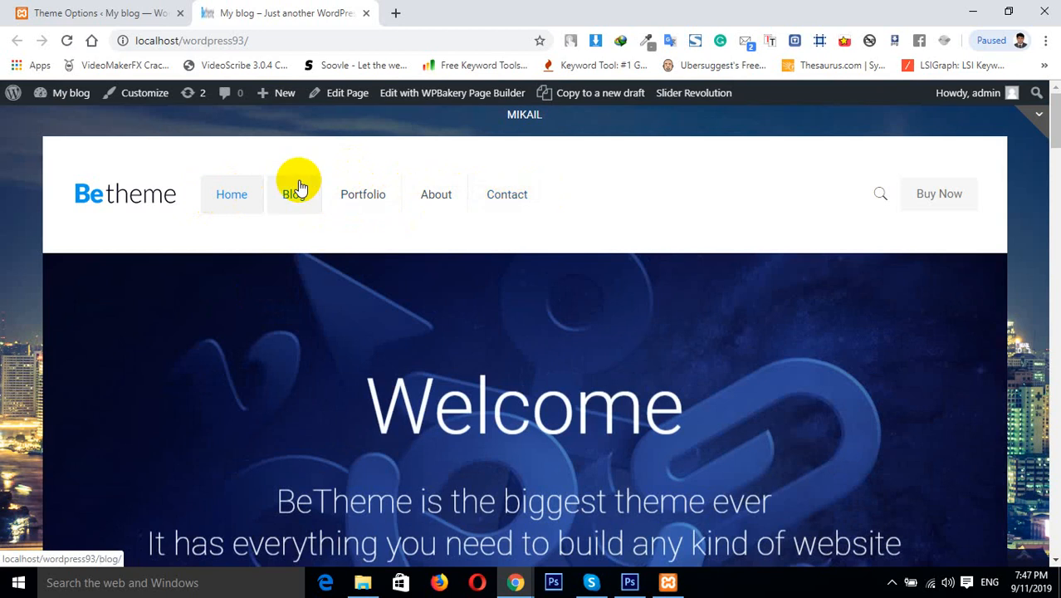
click(107, 8)
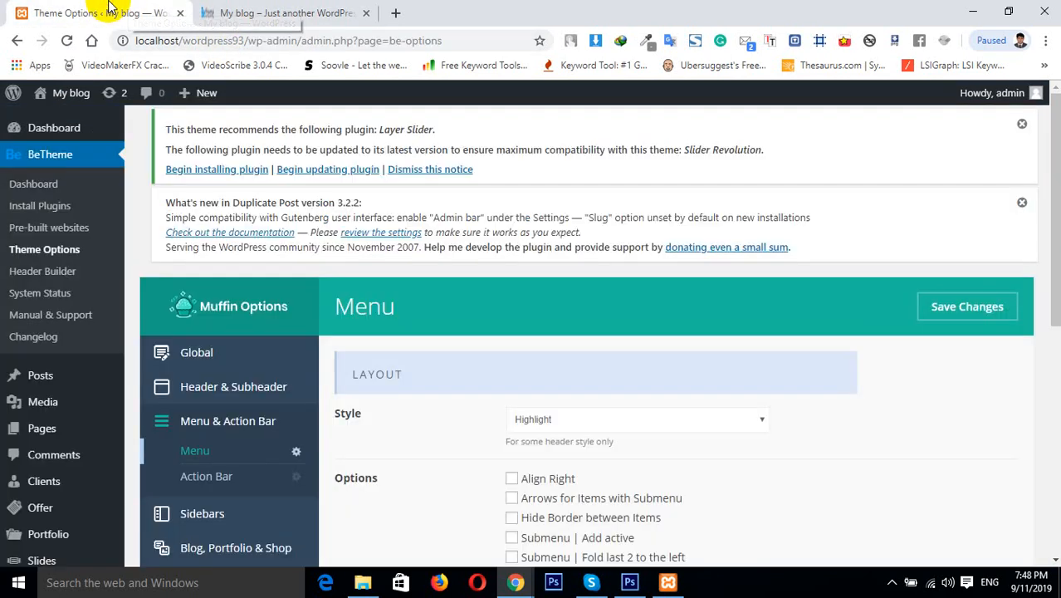
click(1053, 232)
drag(1052, 232, 1053, 315)
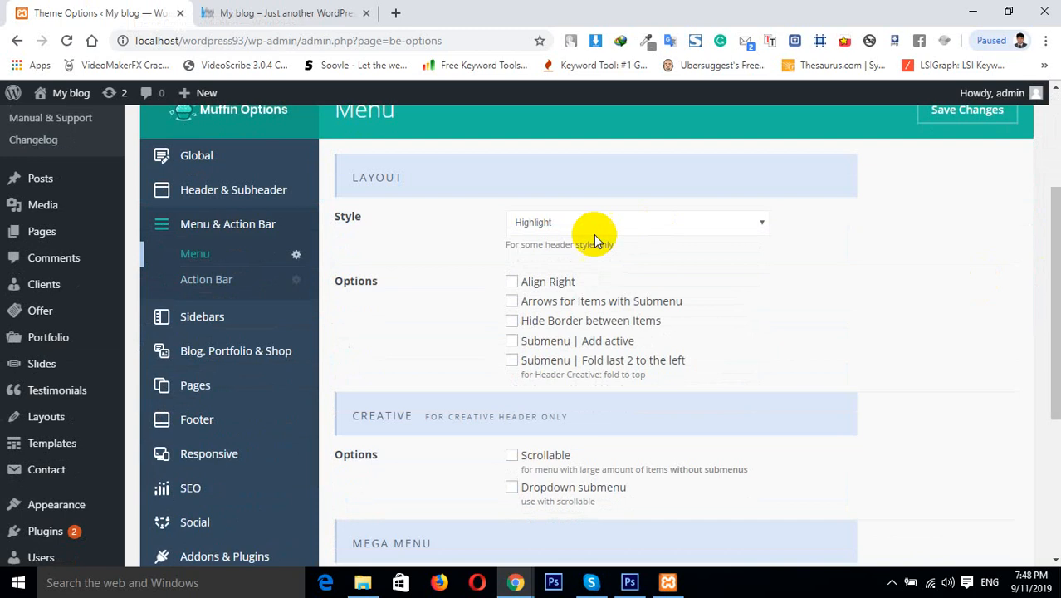
click(547, 225)
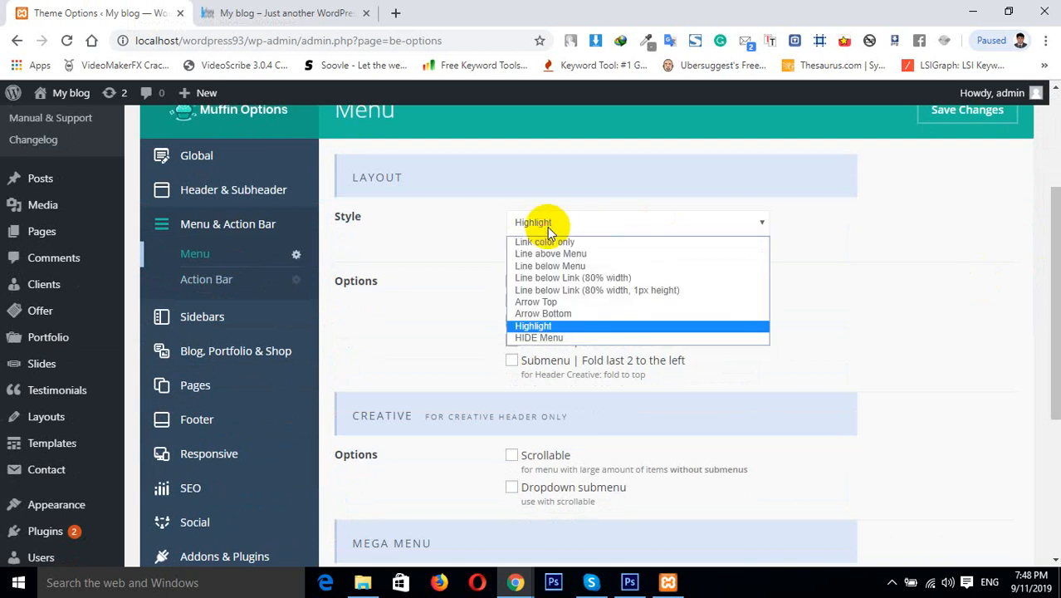
click(865, 348)
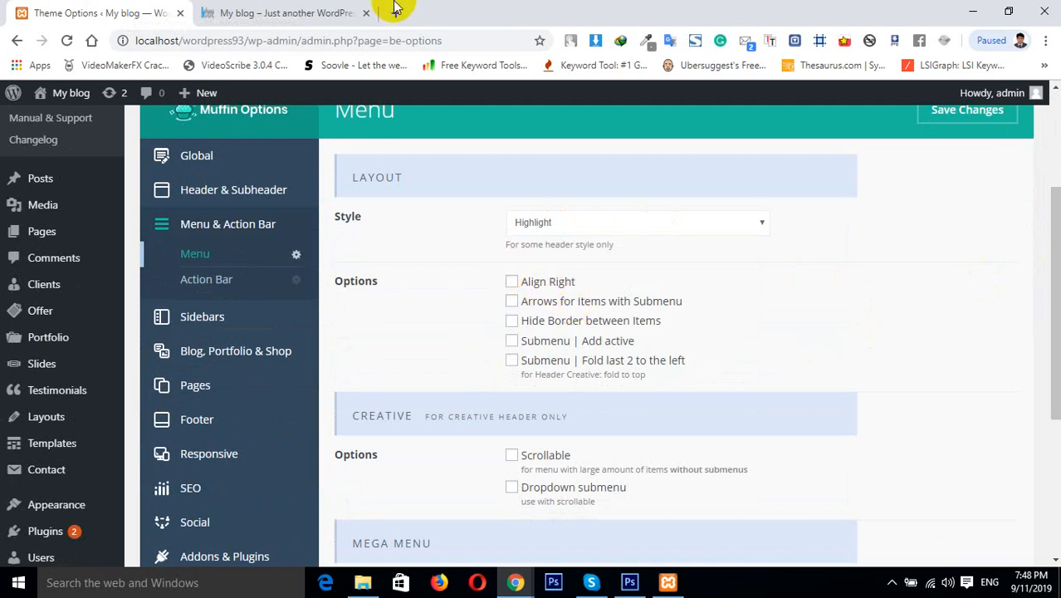
click(279, 12)
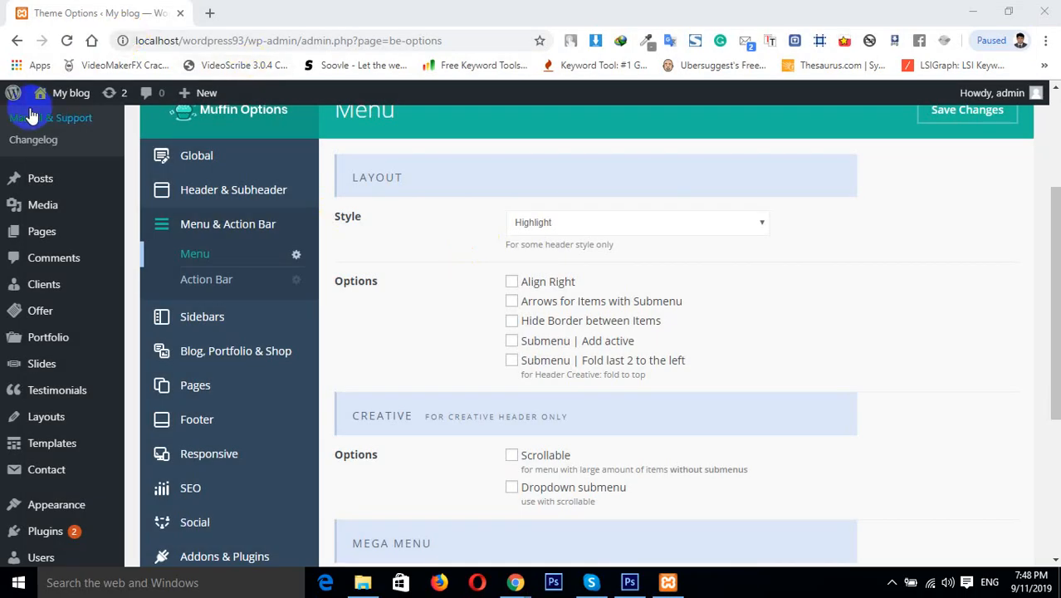
right_click(52, 122)
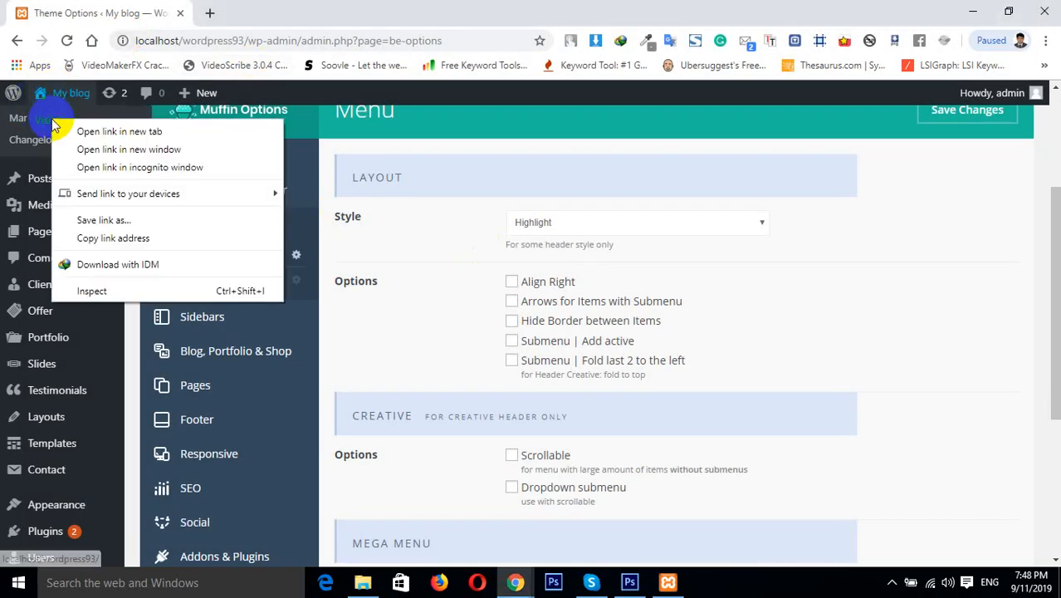
click(83, 132)
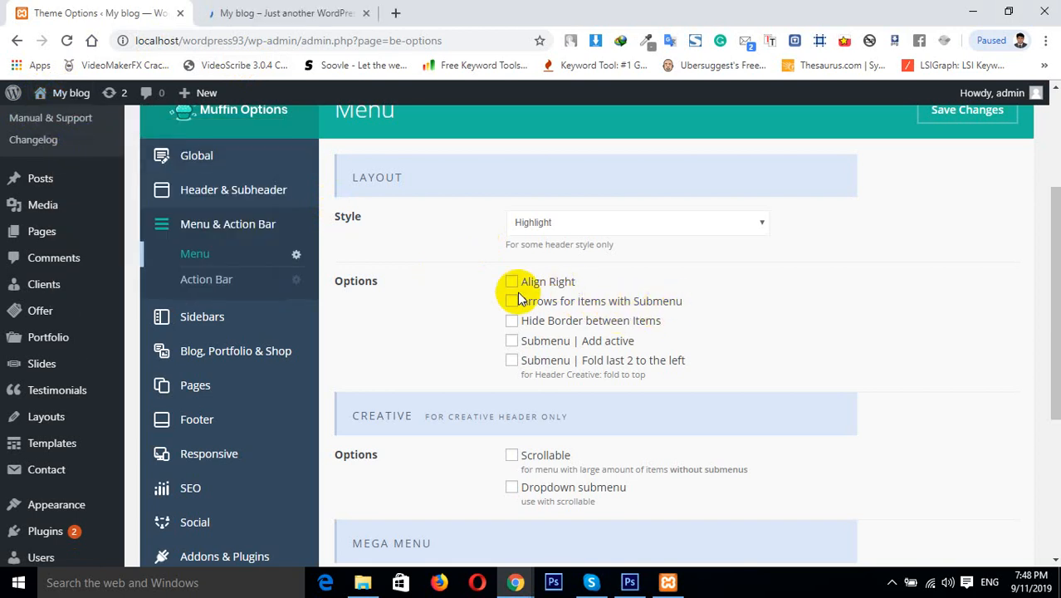
drag(267, 11, 541, 328)
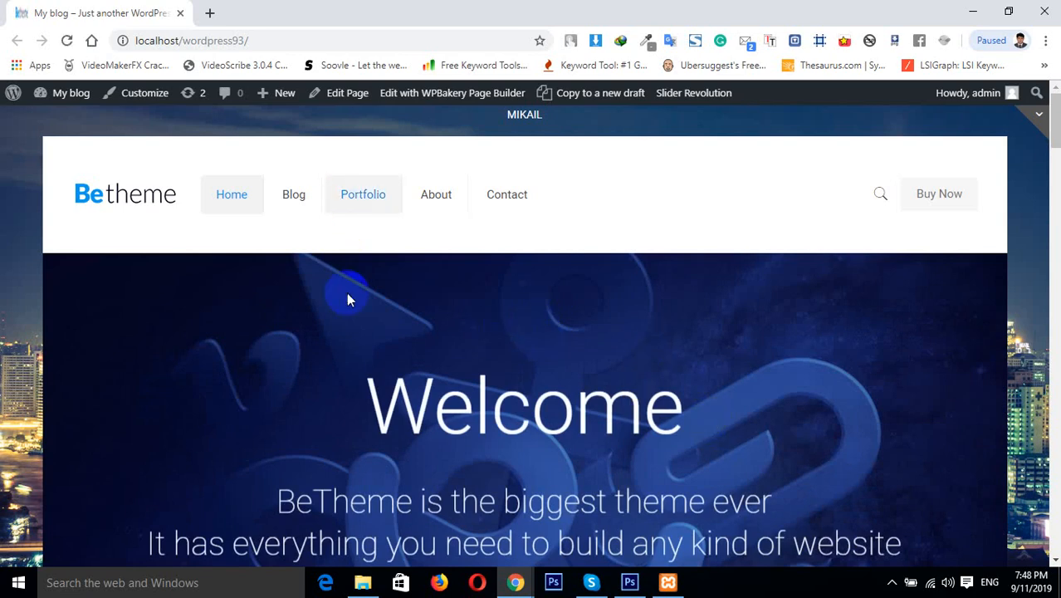
mouse_move(516, 582)
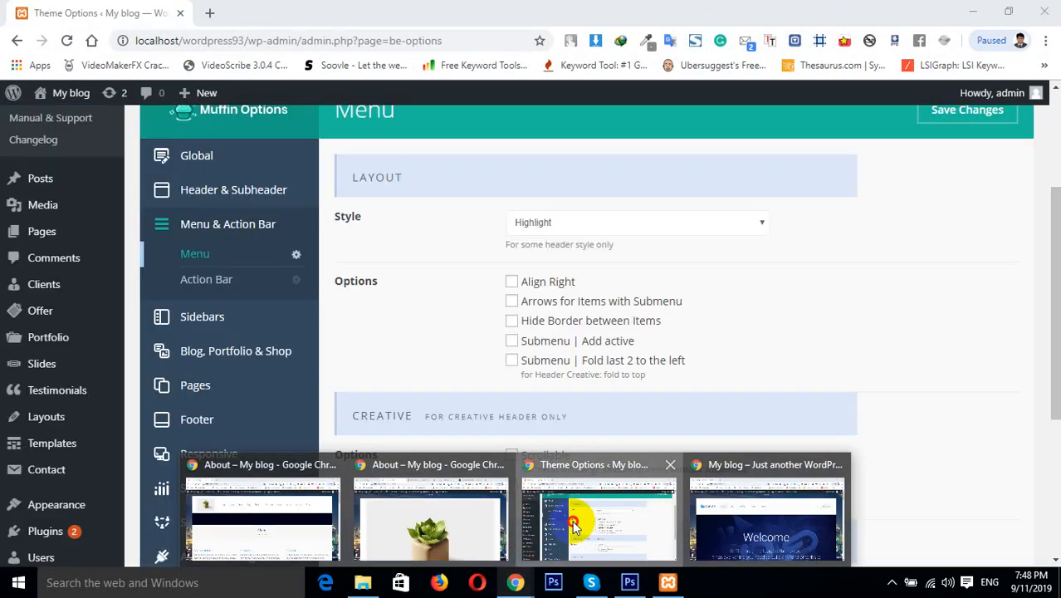
click(571, 519)
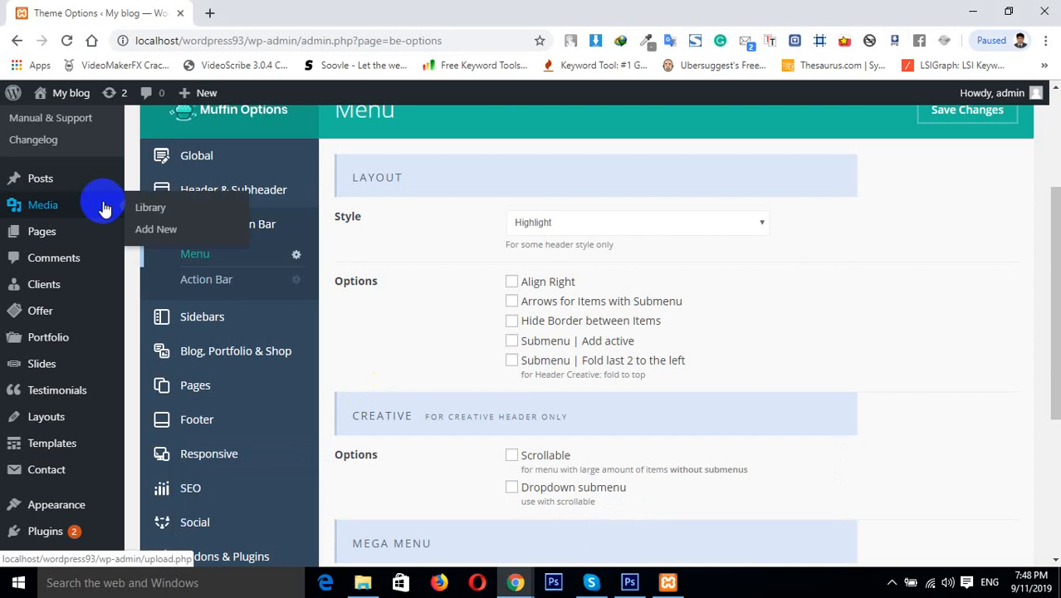
Open the home page and the Appearance Menus page in new tabs and switch to the Menus page
right_click(60, 118)
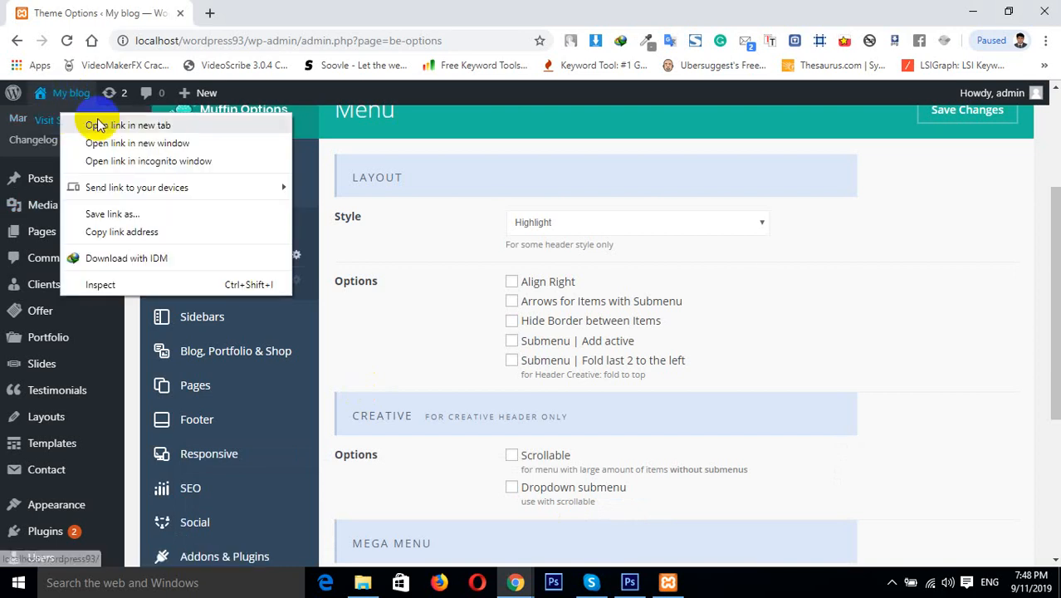
click(93, 123)
mouse_move(66, 404)
mouse_move(61, 502)
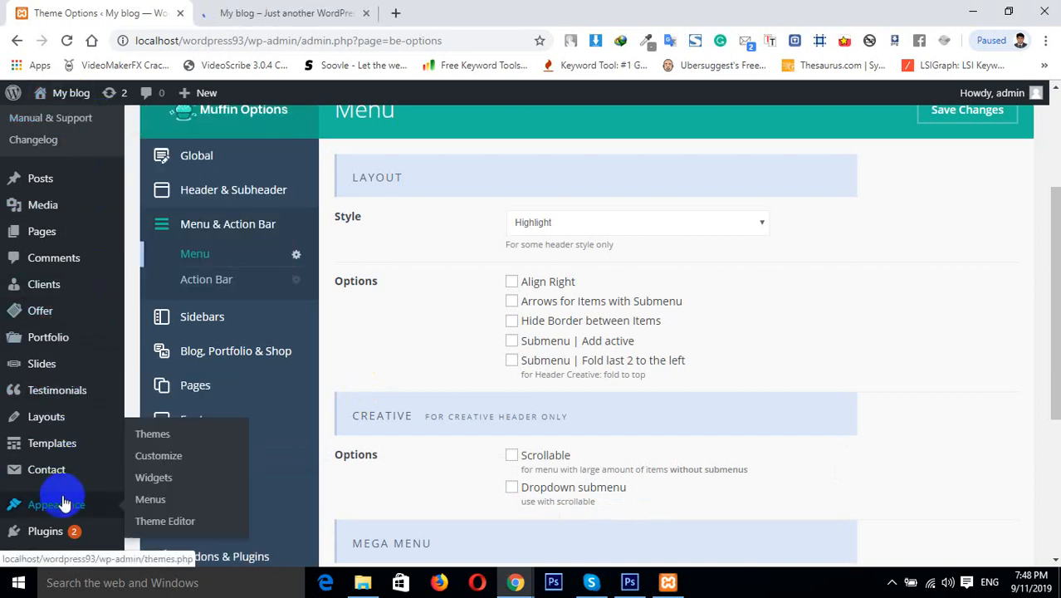
right_click(158, 502)
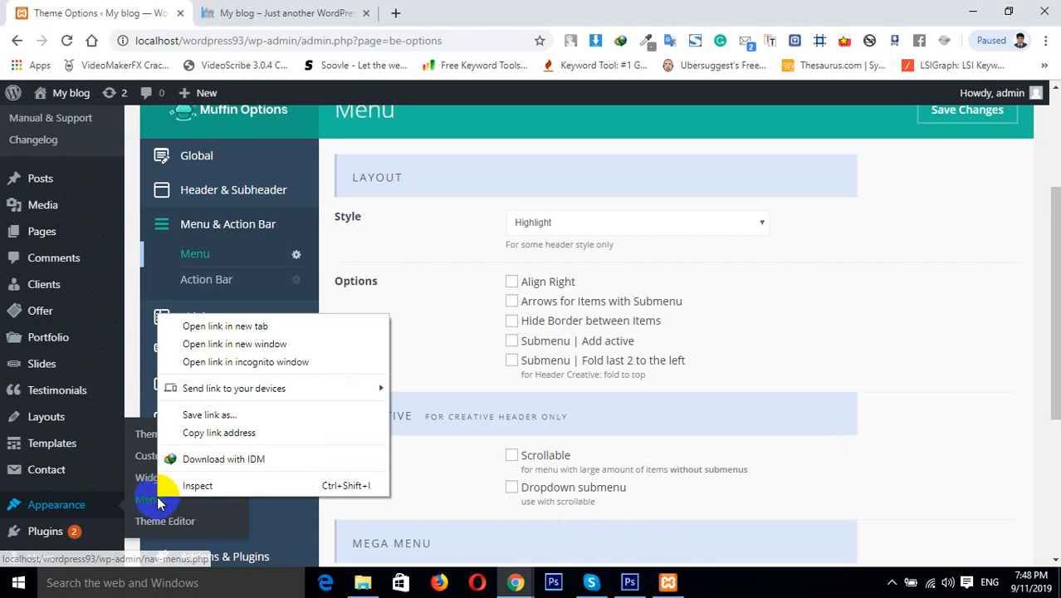
click(208, 326)
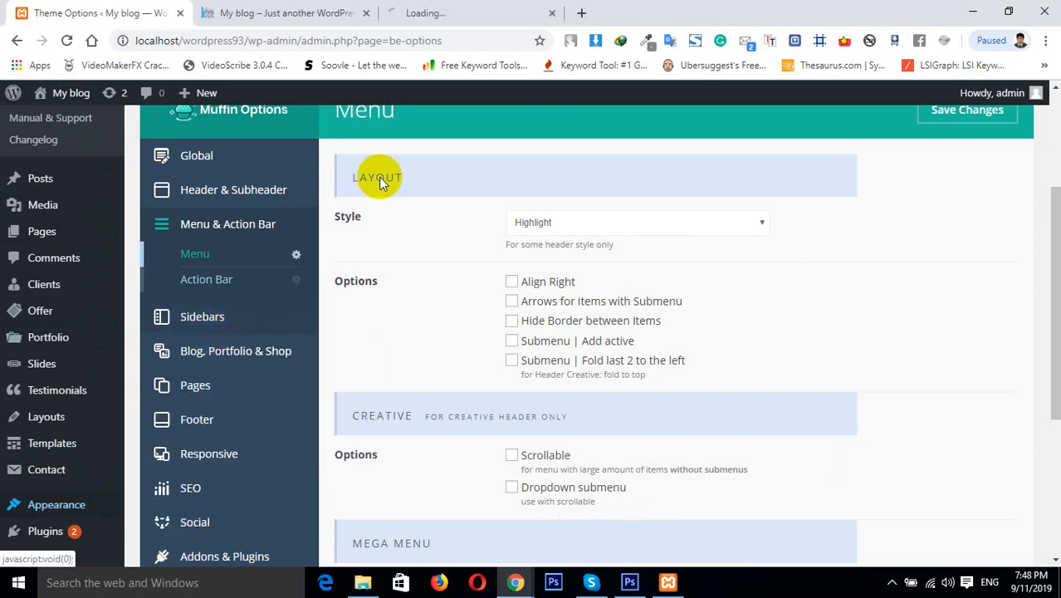
click(504, 10)
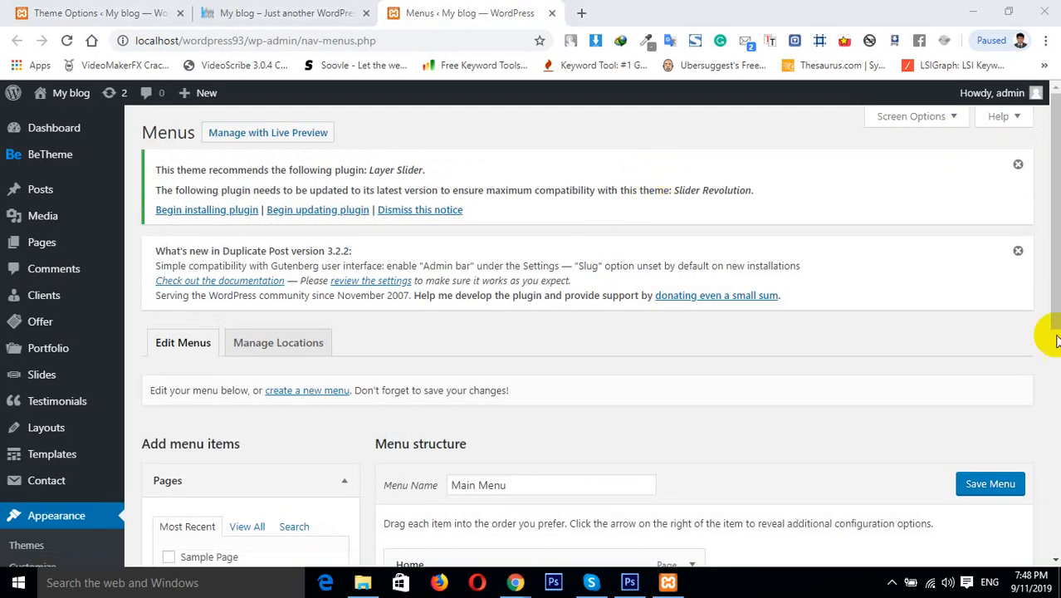
Nest Blog as a sub item under Home in the Main Menu and save the menu
scroll(1042, 296, down, 3)
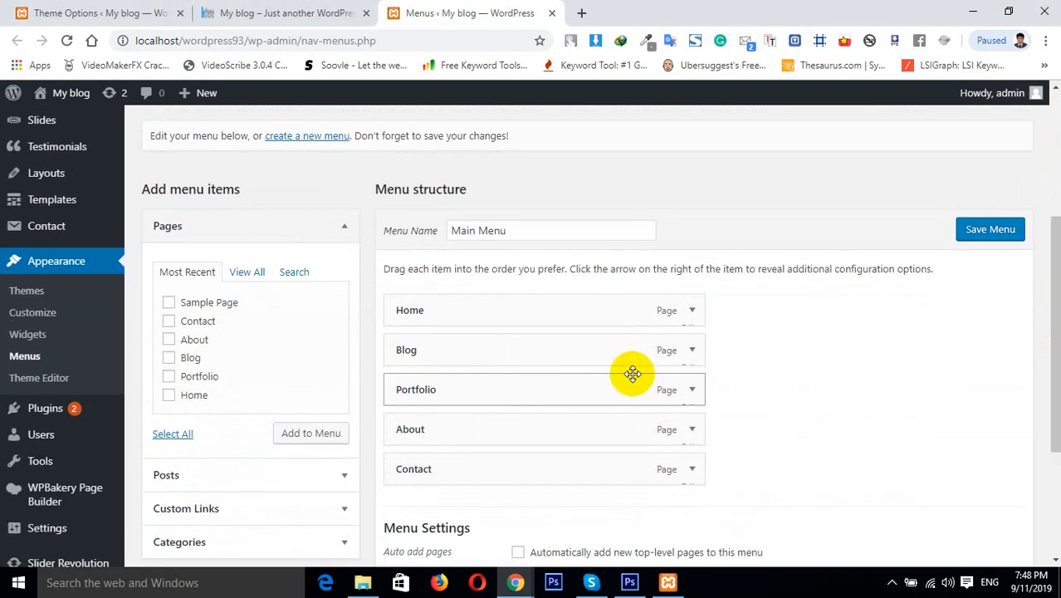
drag(422, 335, 499, 346)
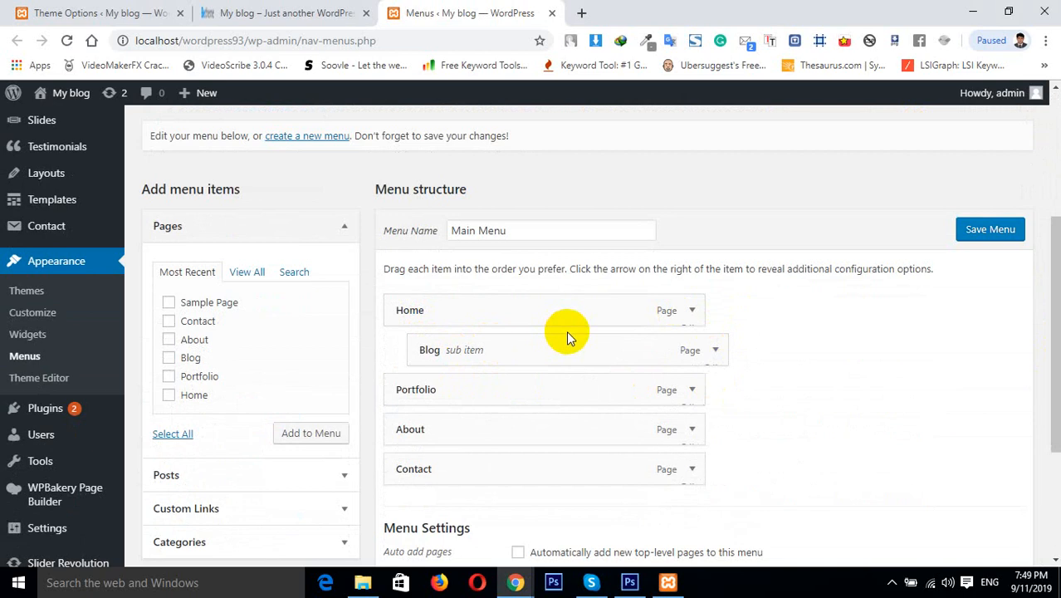
click(976, 231)
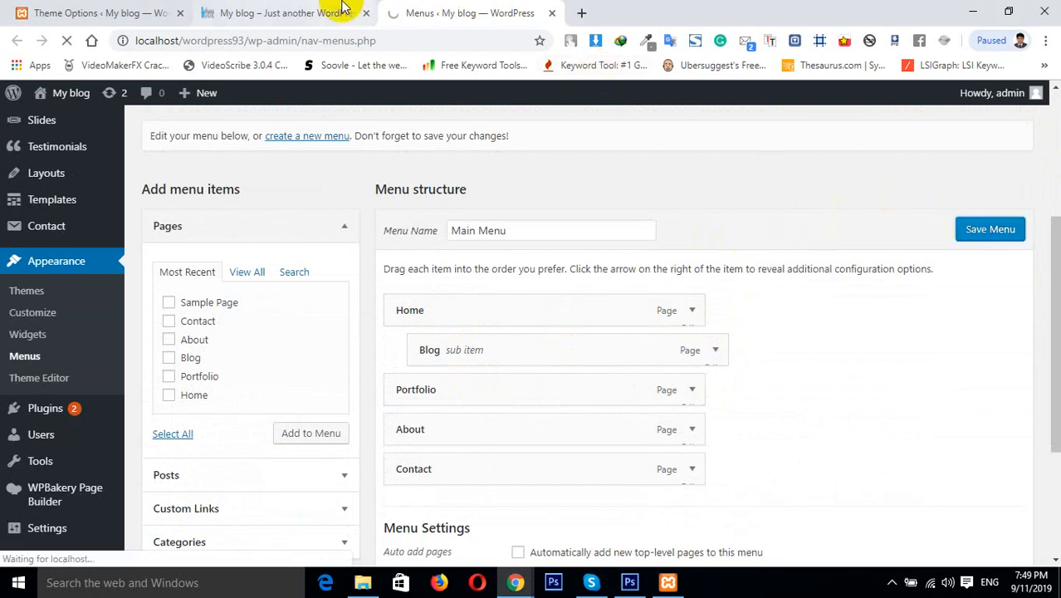
Enable Arrows for Items with Submenu in the Menu options and save the changes
click(108, 13)
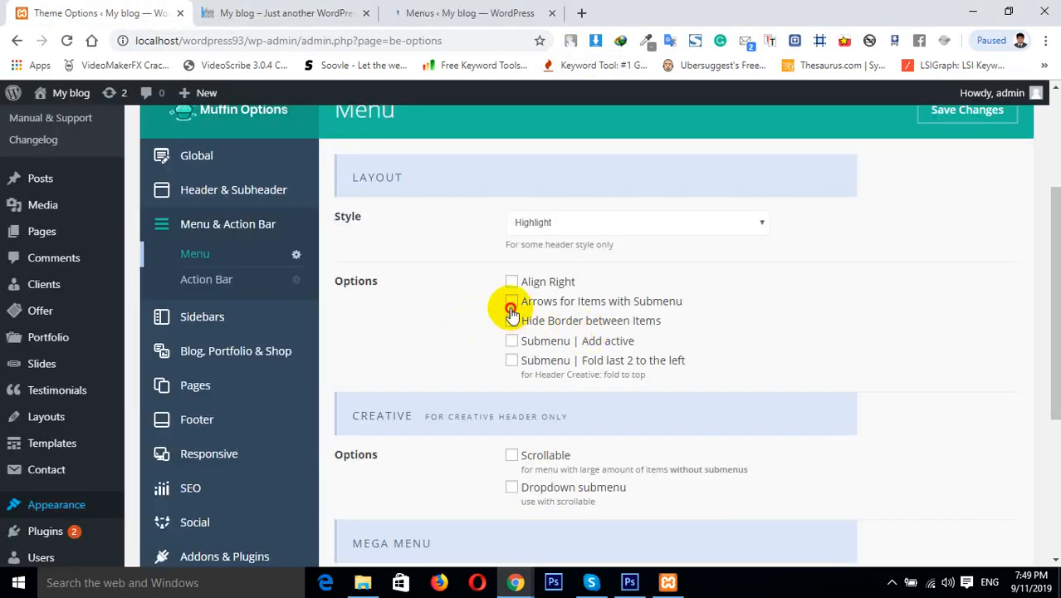
click(511, 302)
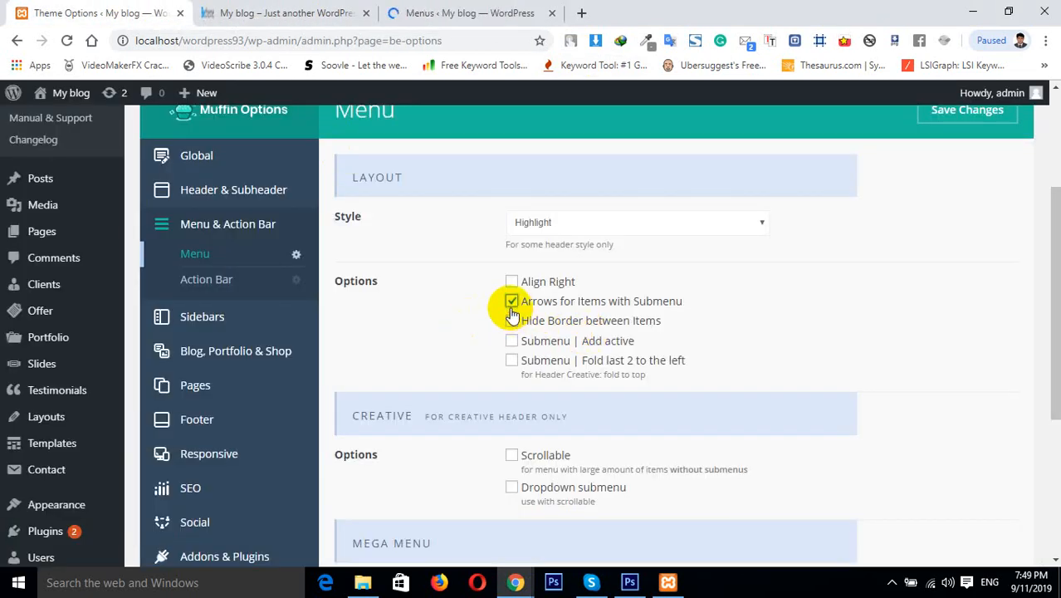
click(930, 125)
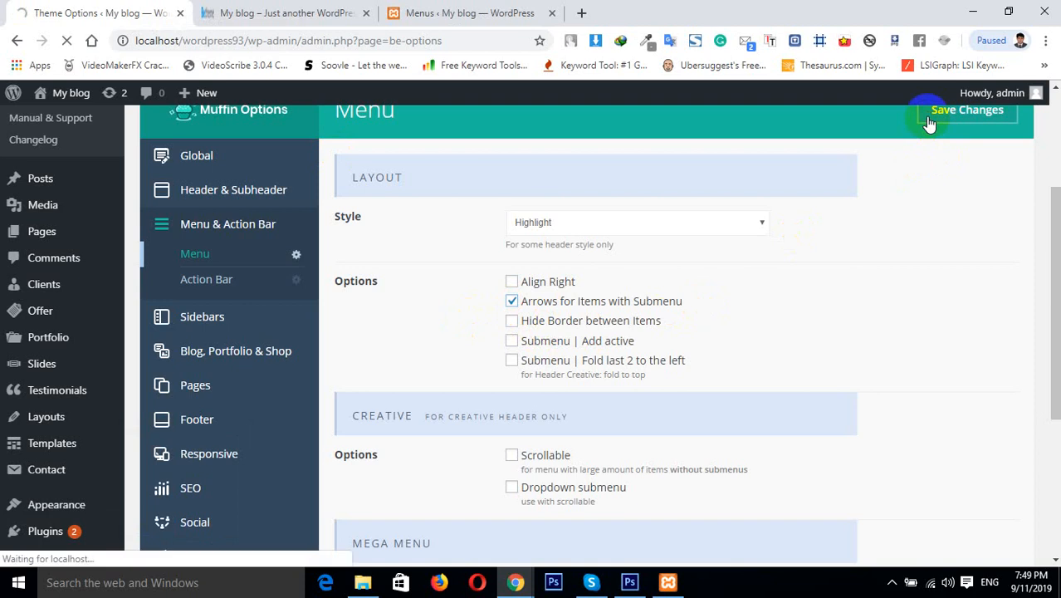
Reload the home page to check the submenu arrow on Home
click(213, 10)
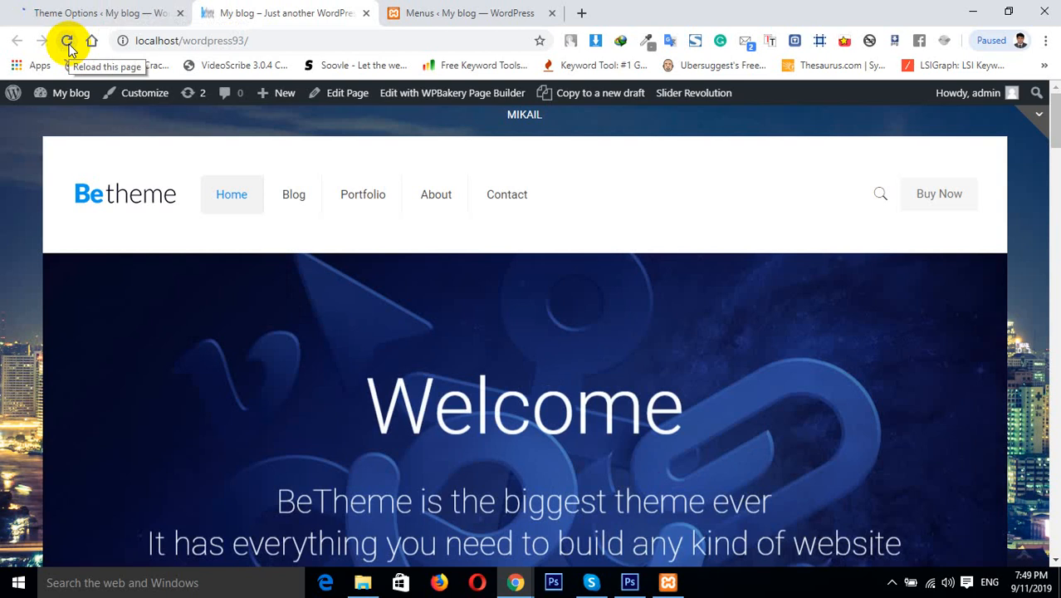
click(67, 42)
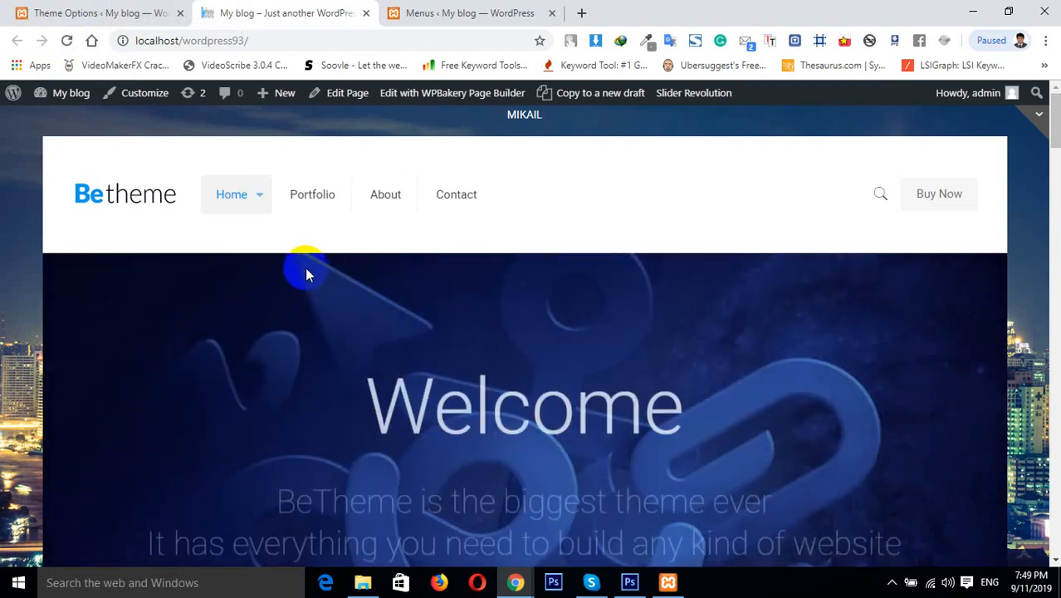
mouse_move(254, 200)
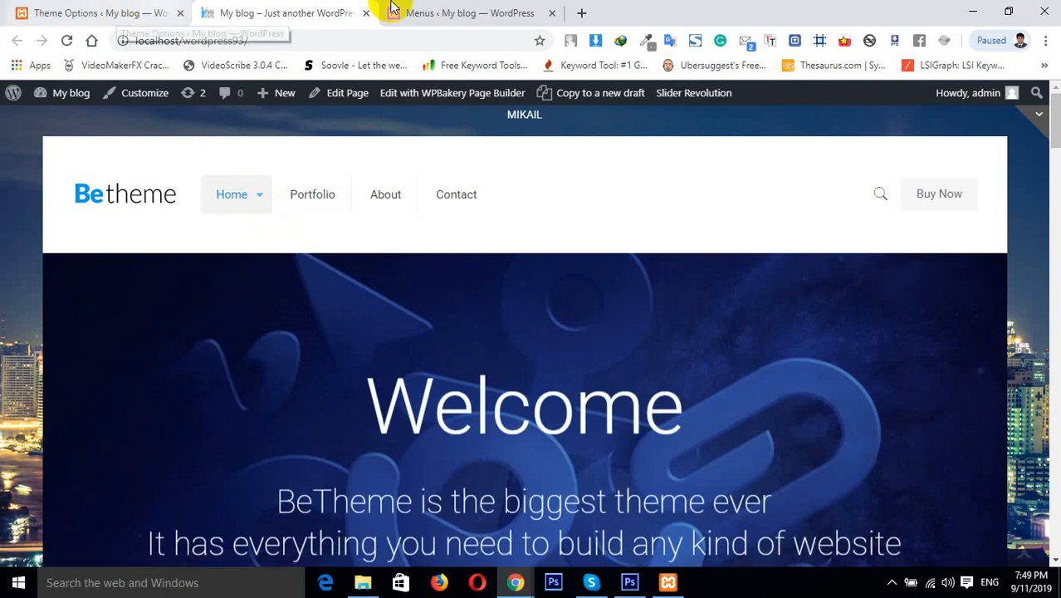
Move Blog back to the top level of the Main Menu and save the menu
click(449, 12)
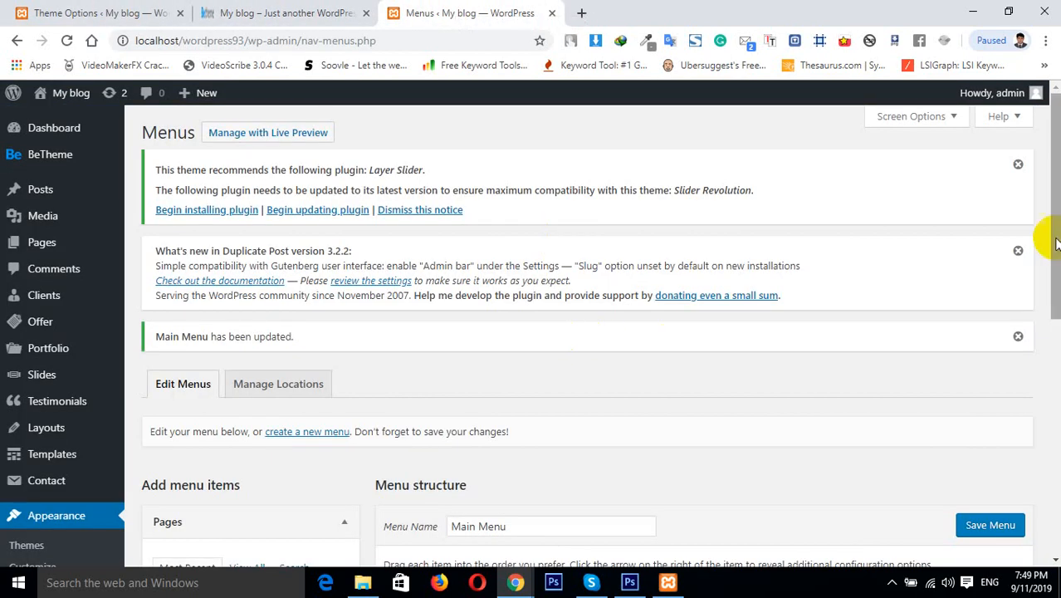
scroll(1044, 238, down, 4)
drag(413, 395, 481, 394)
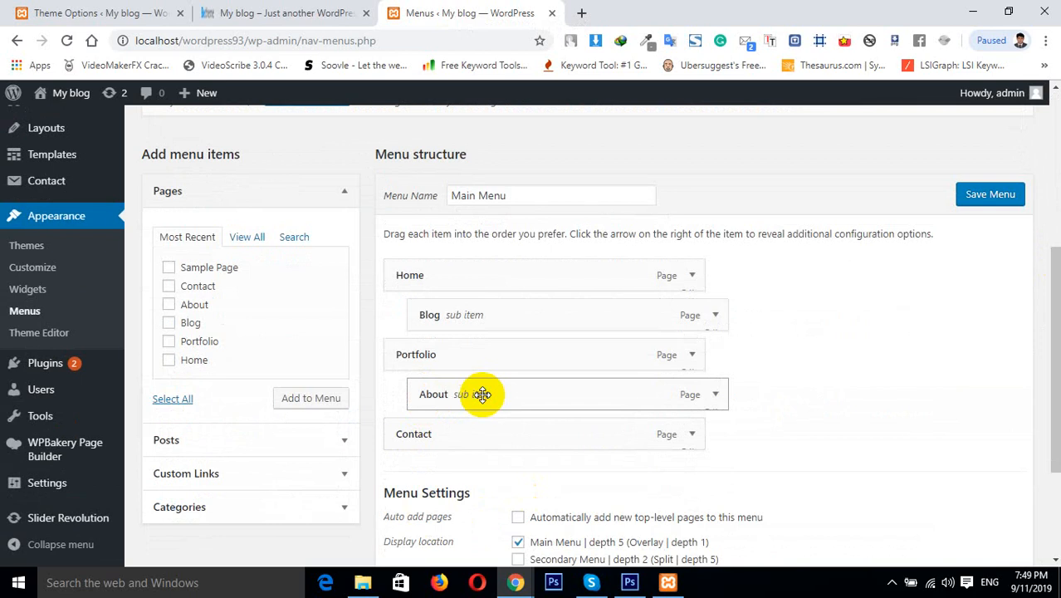
drag(482, 394, 441, 393)
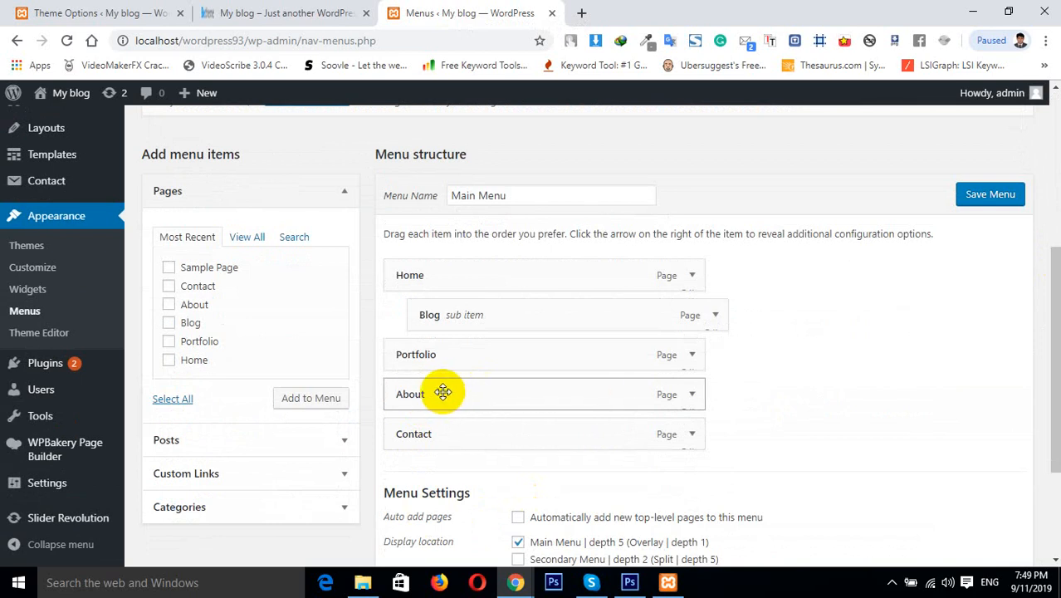
drag(496, 315, 469, 317)
click(987, 199)
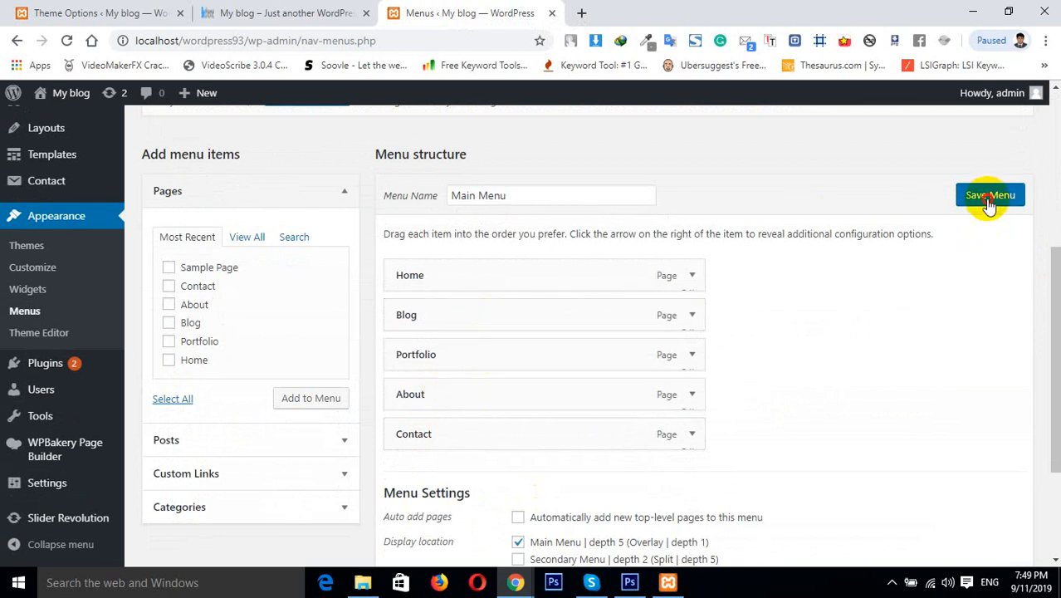
Enable Hide Border between Items and Submenu | Add active in the Menu options, checking the live site between changes
click(266, 7)
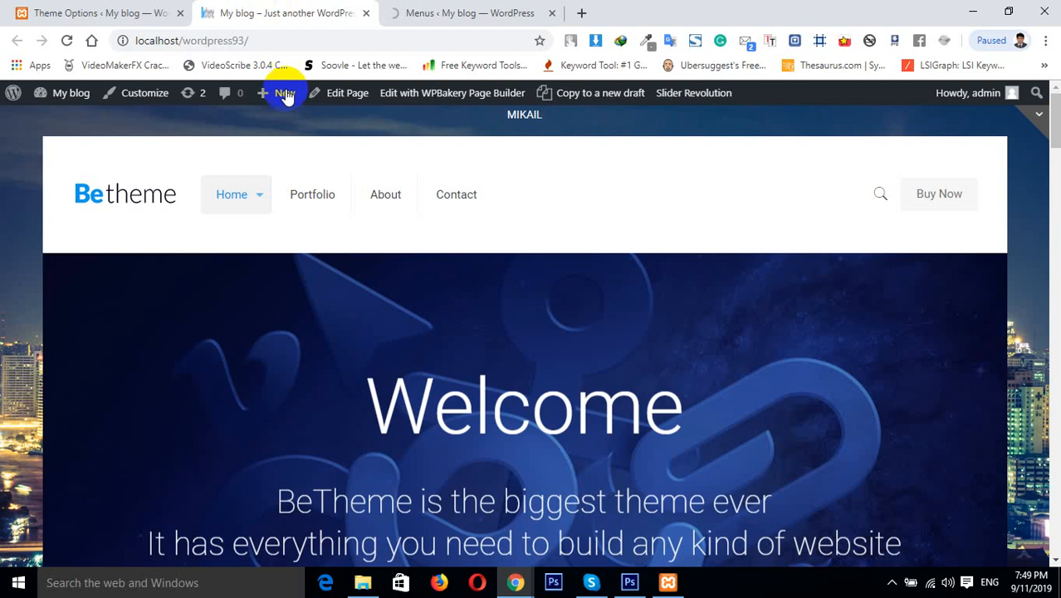
click(75, 12)
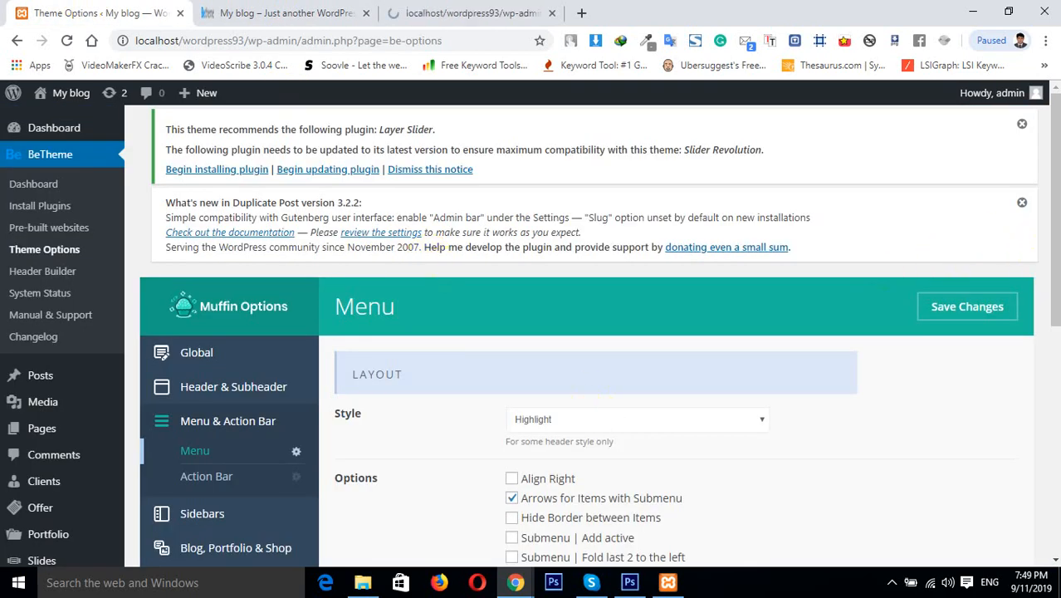
drag(1054, 259, 1055, 303)
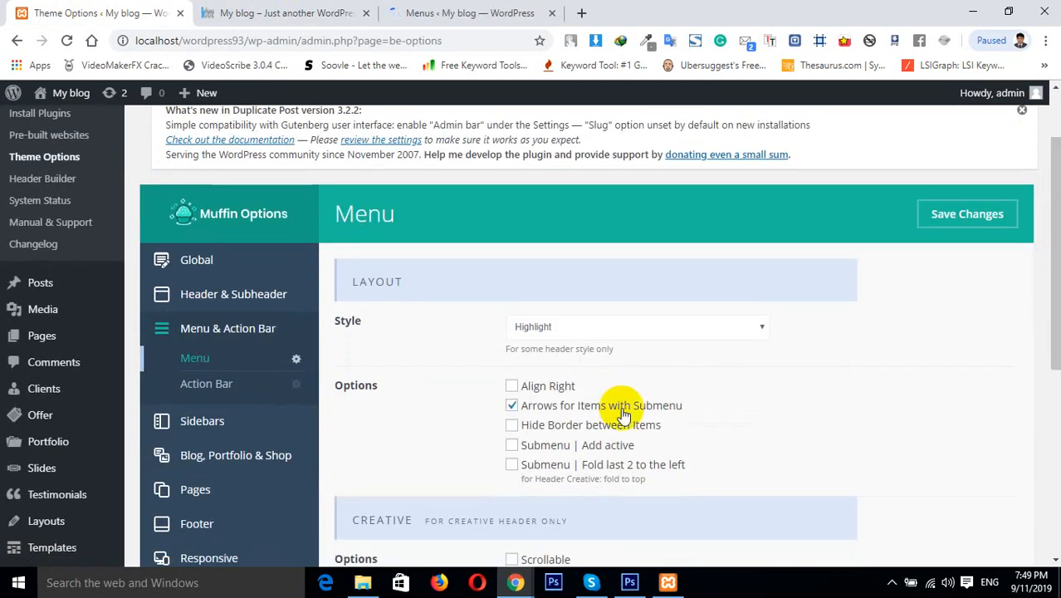
click(320, 11)
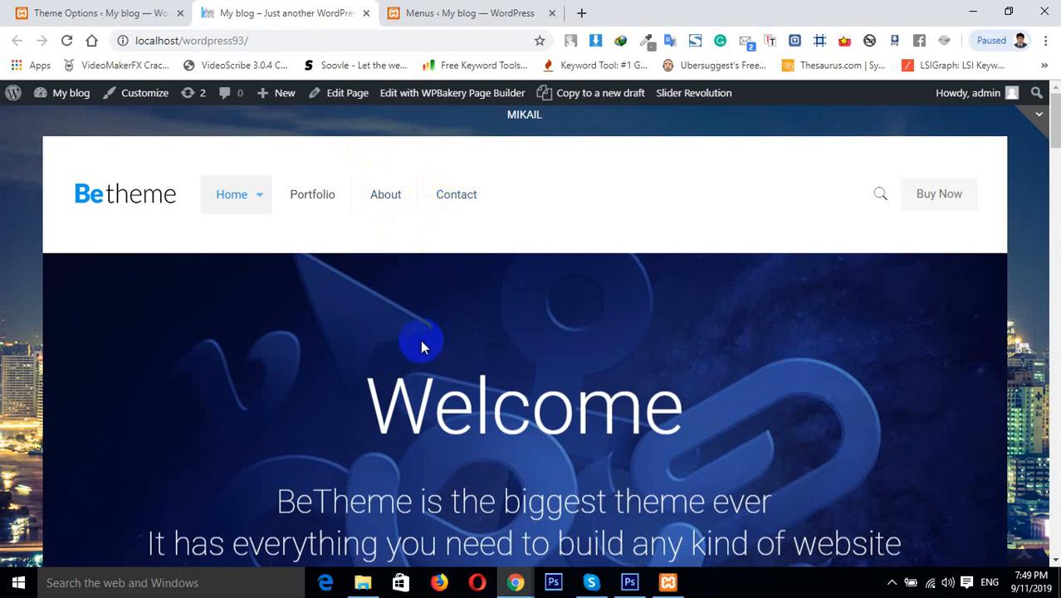
click(101, 11)
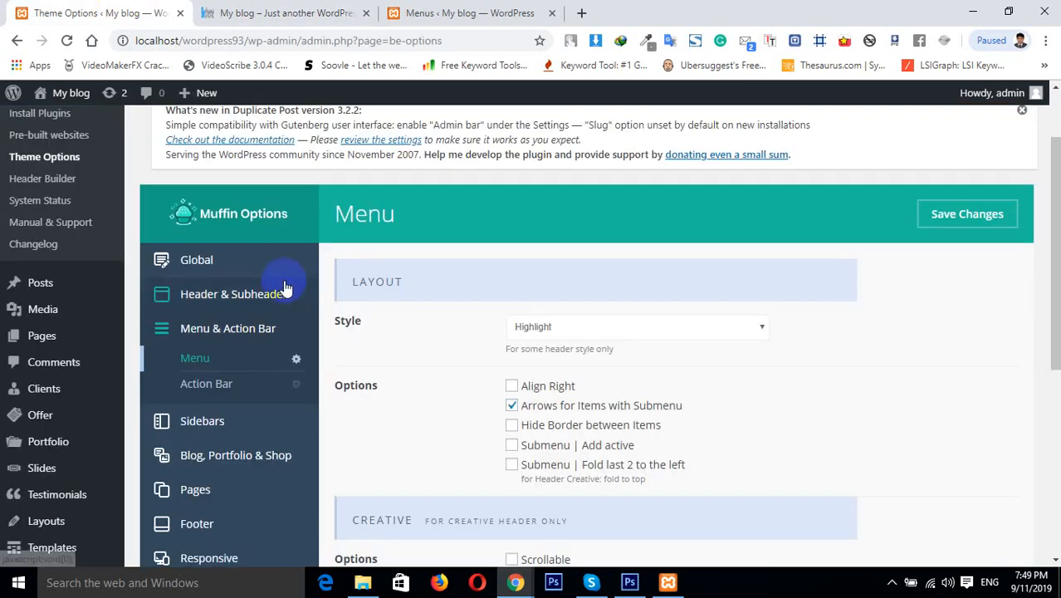
click(512, 426)
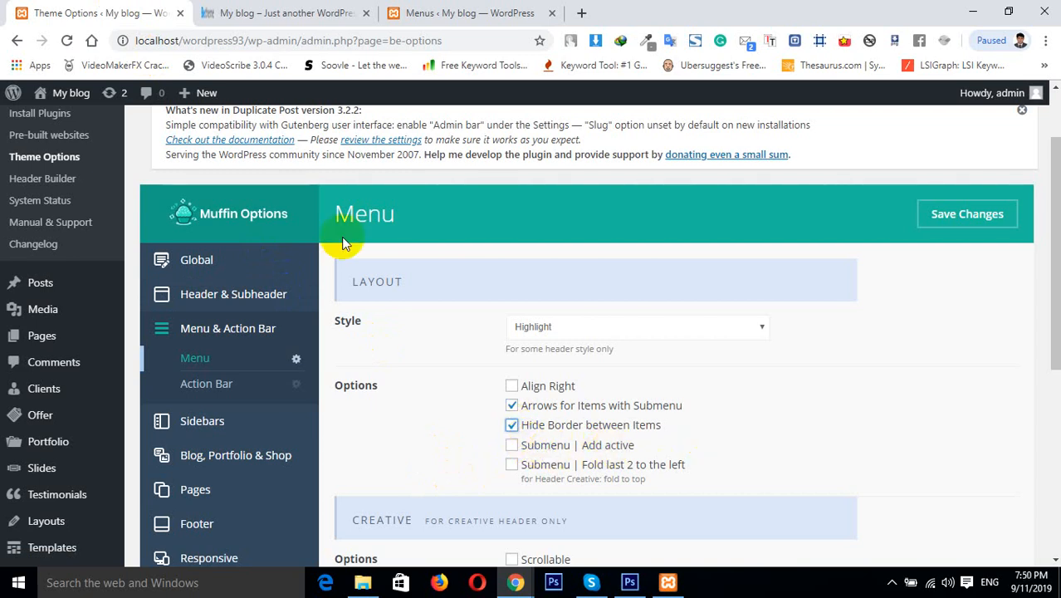
click(208, 12)
mouse_move(230, 199)
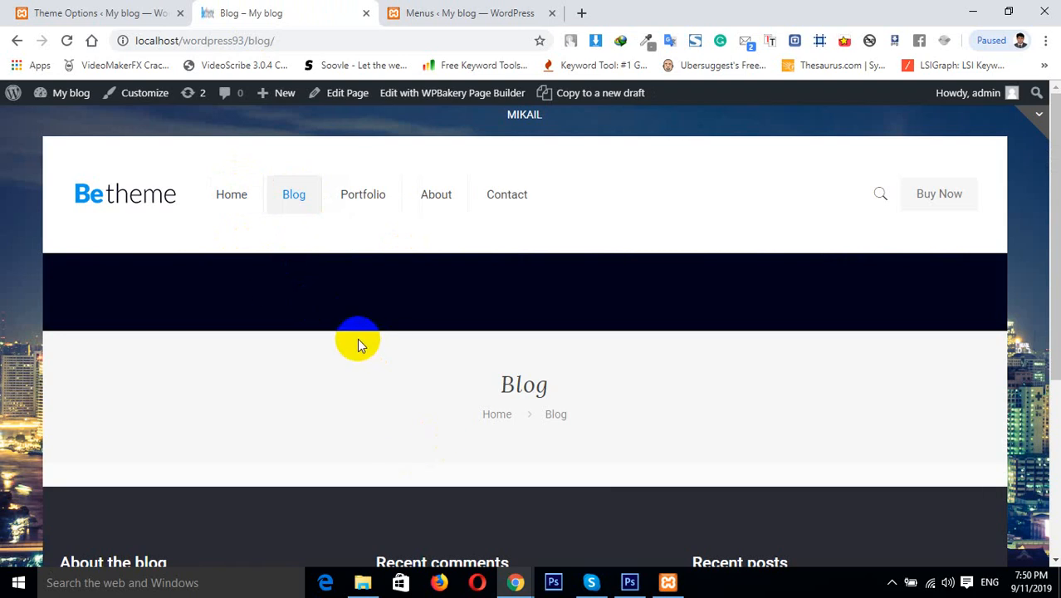
click(71, 13)
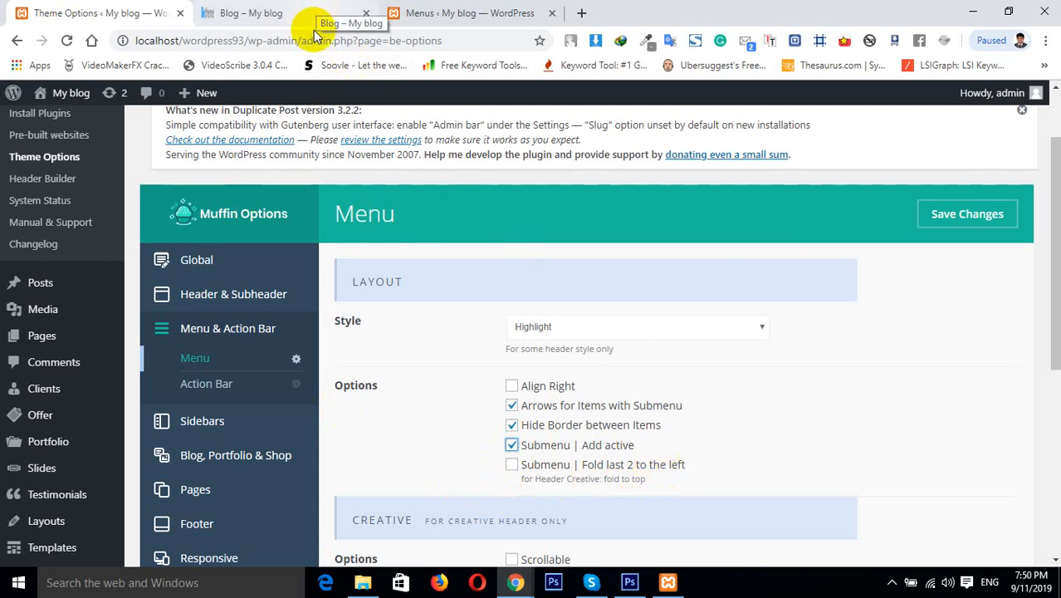
Nest Blog under Home and Portfolio under Blog in the Main Menu, and save the menu
click(441, 11)
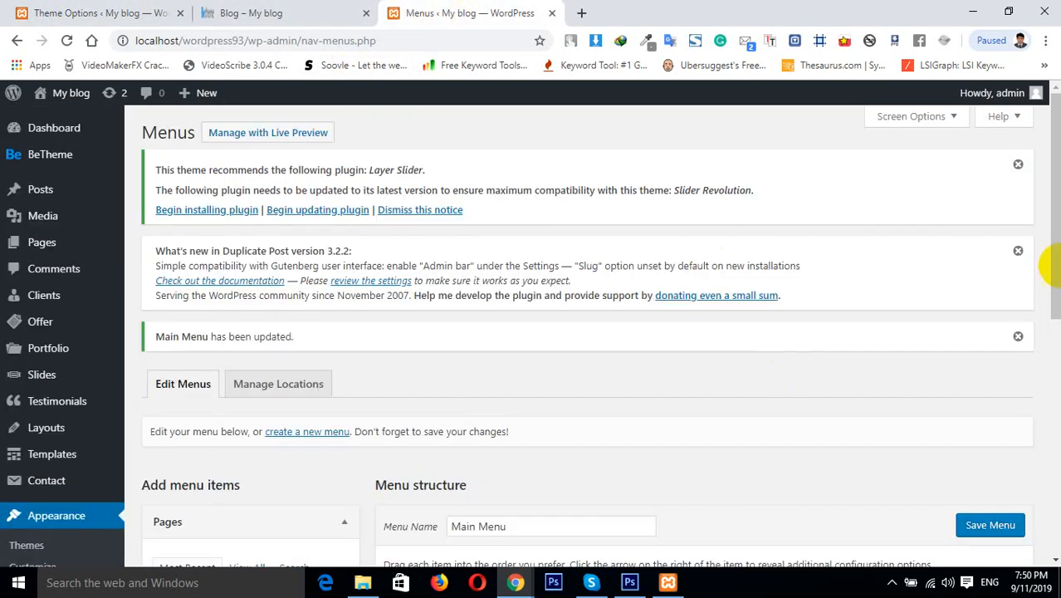
click(1060, 263)
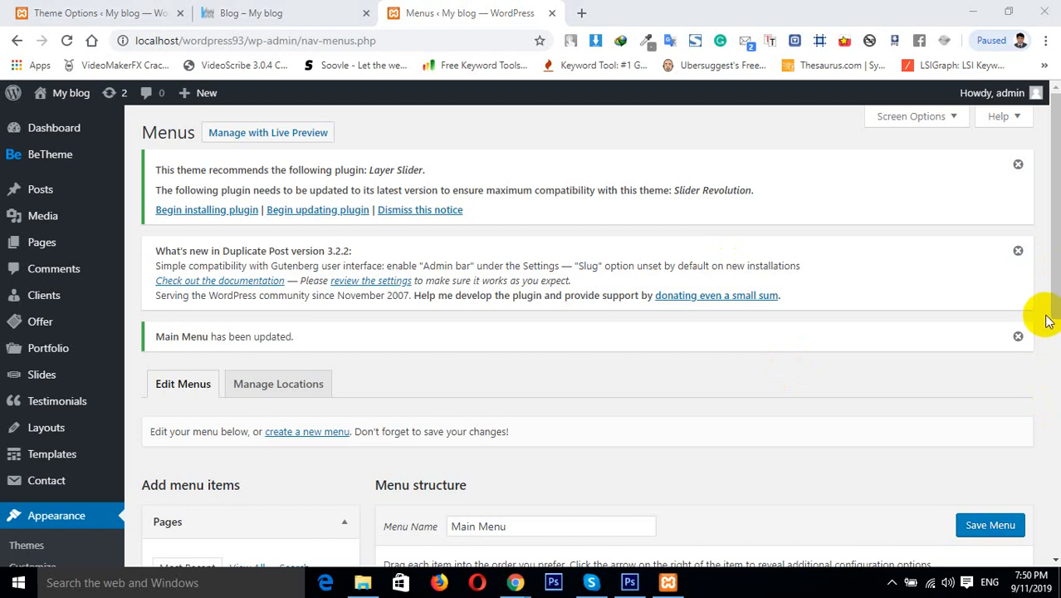
drag(1055, 301, 1055, 461)
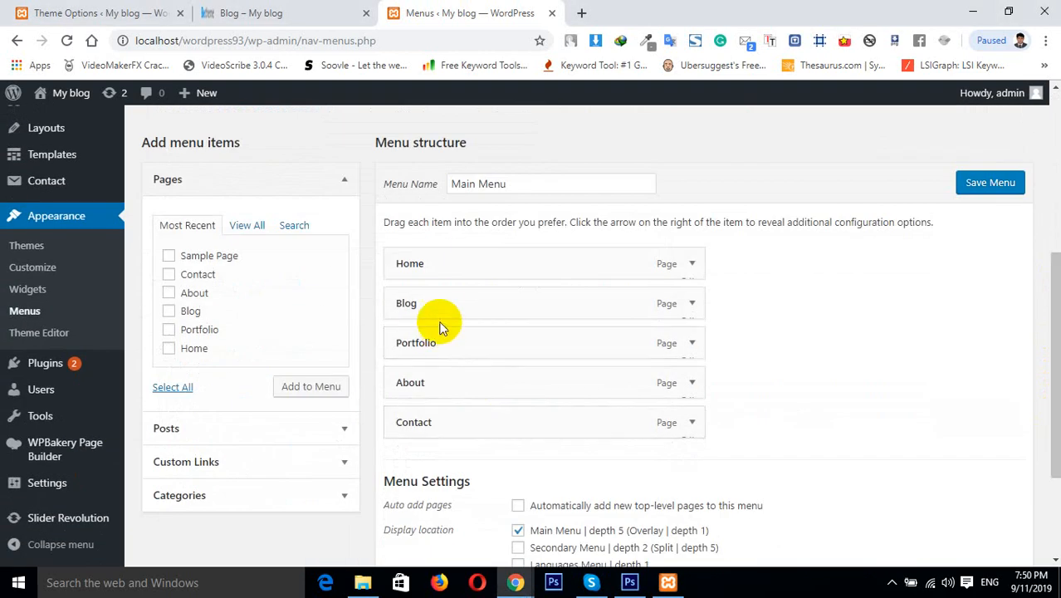
drag(434, 303, 526, 336)
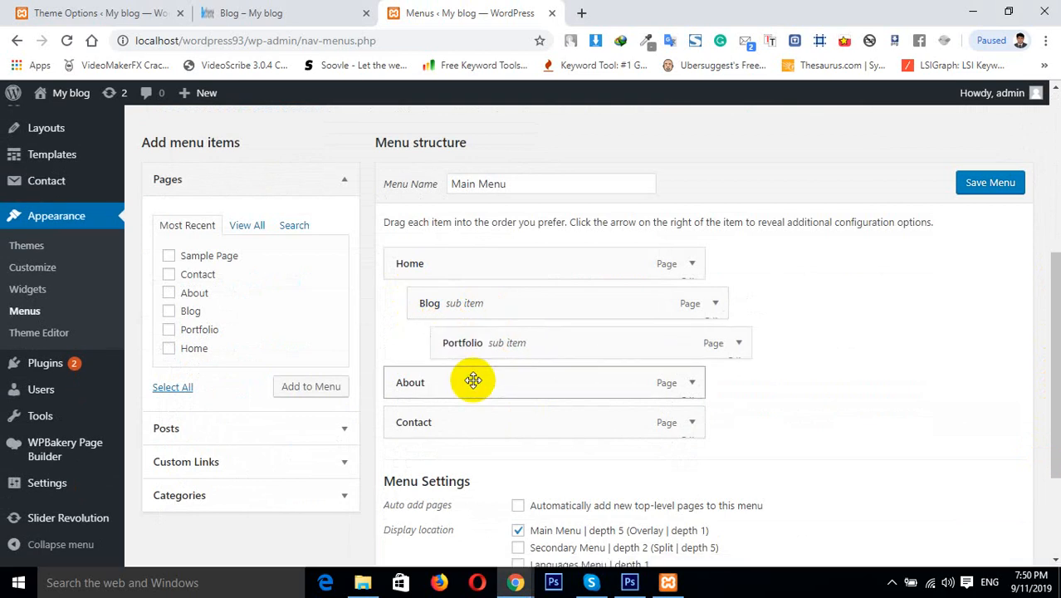
click(987, 191)
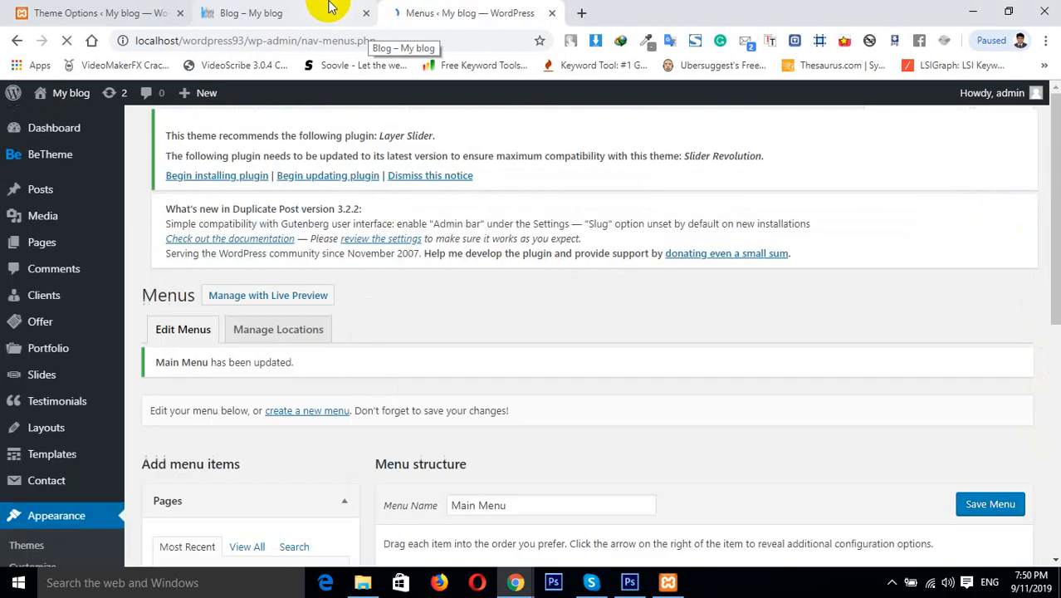
Reload the Blog page on the live site and inspect the Home submenu dropdown
click(329, 7)
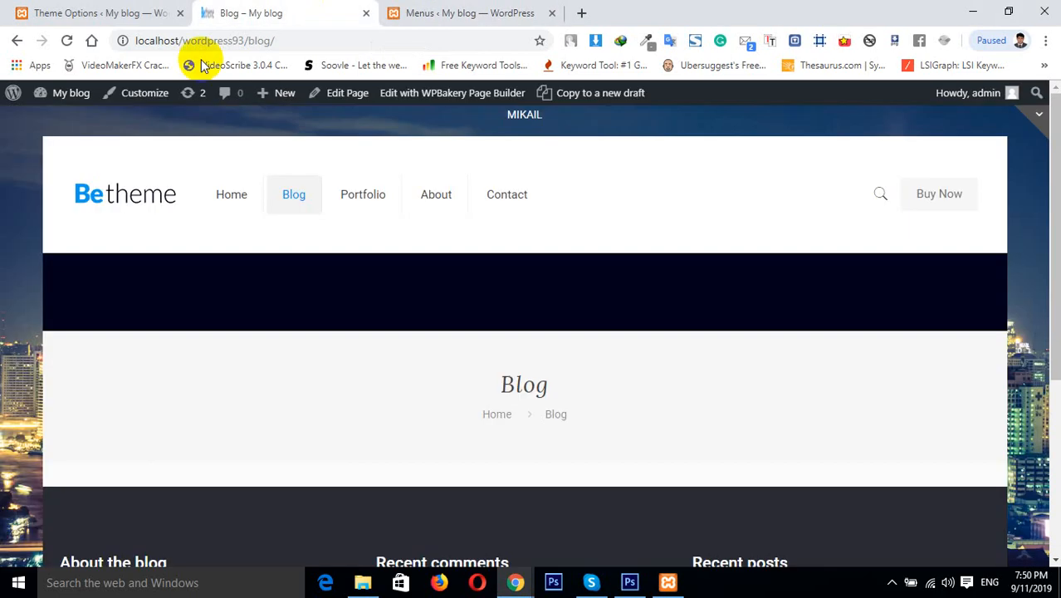
click(69, 40)
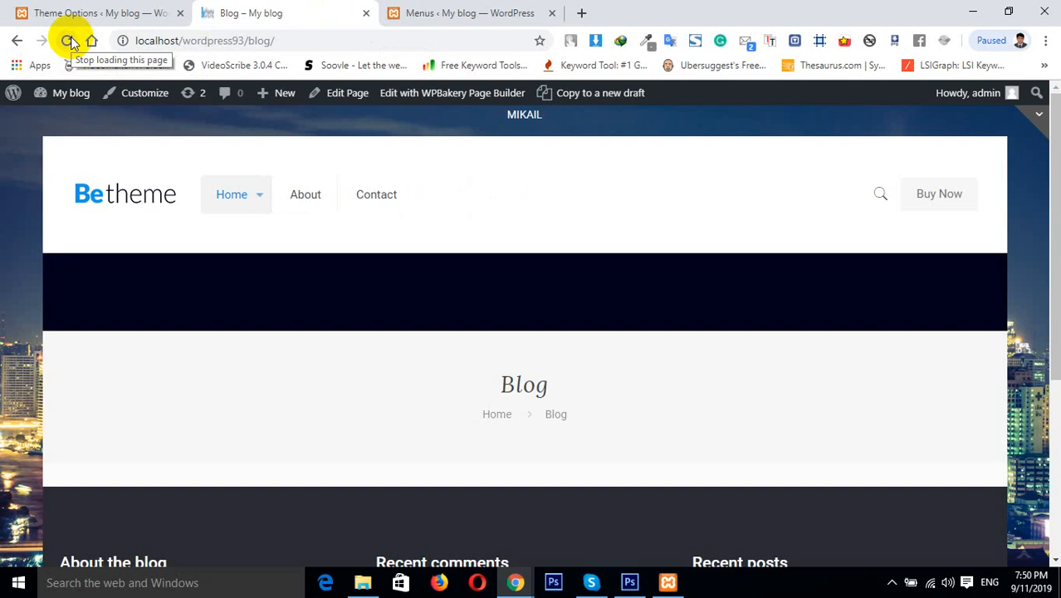
mouse_move(232, 191)
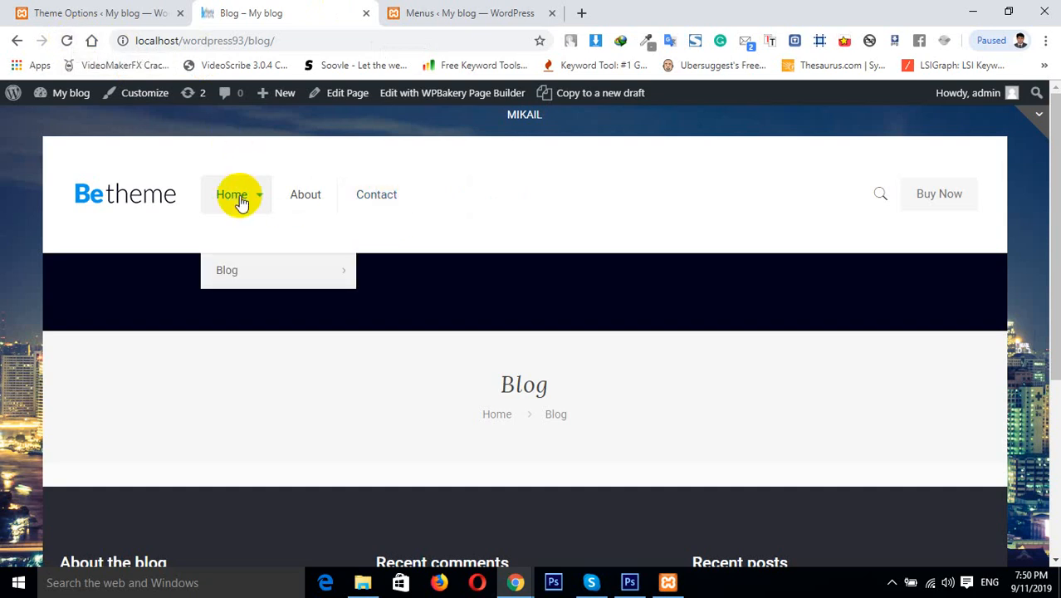
click(253, 281)
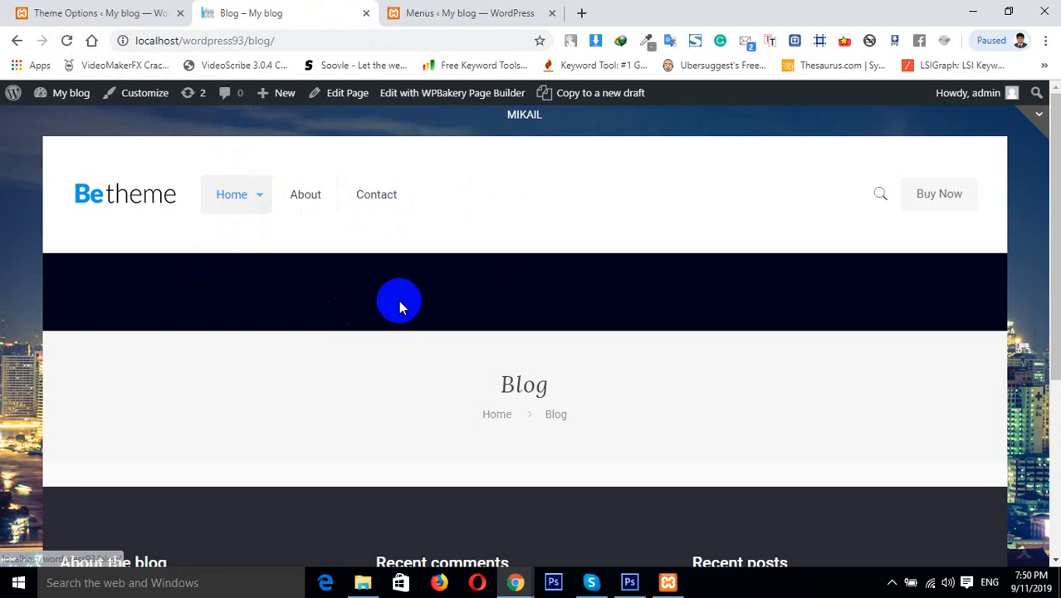
click(89, 280)
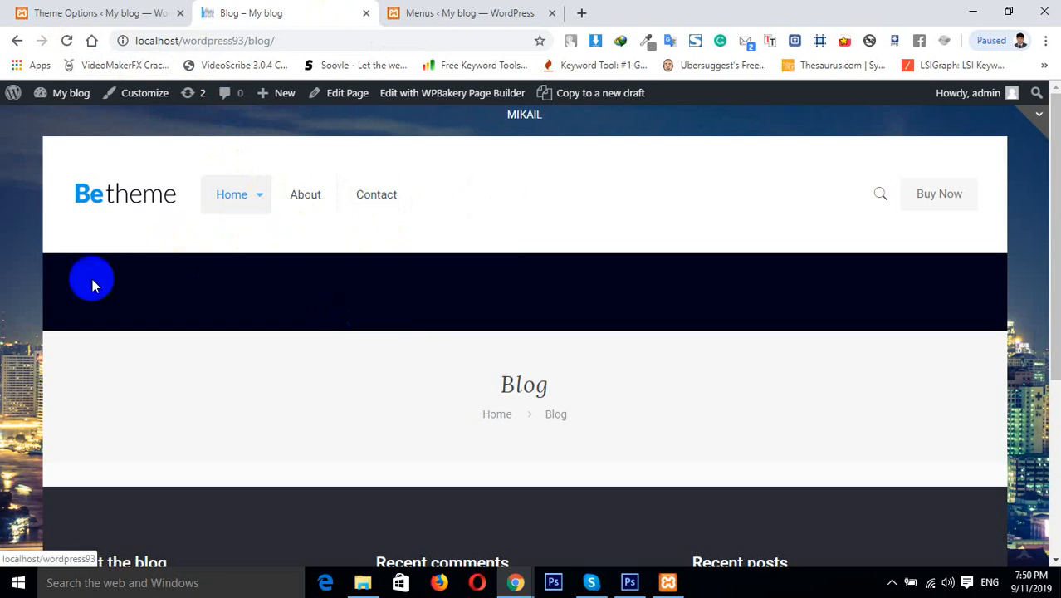
Uncheck Arrows for Items with Submenu, Hide Border, Add active and Fold last 2 in the Menu options
click(133, 11)
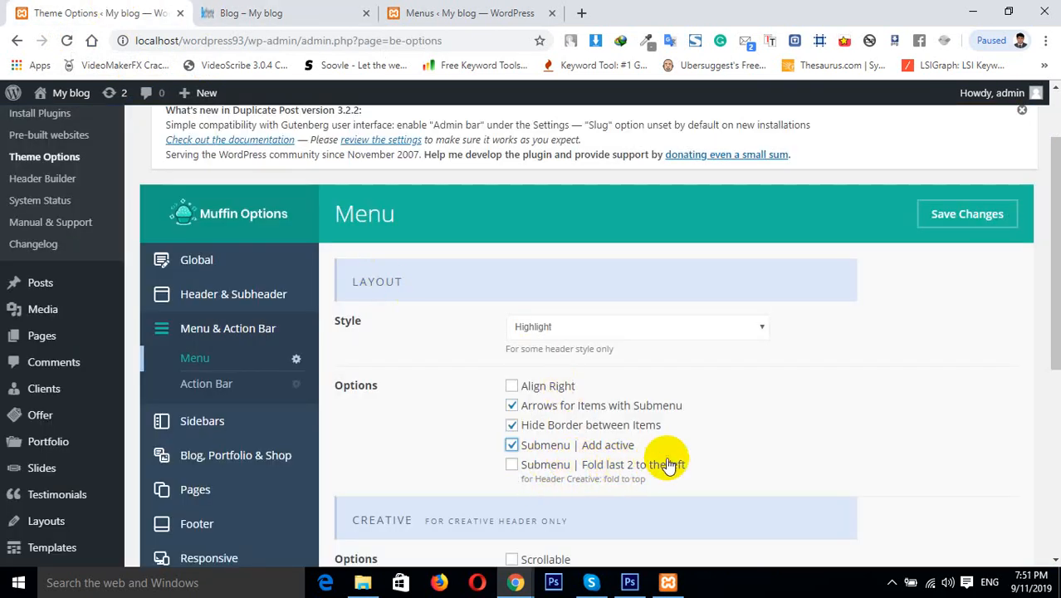
click(512, 466)
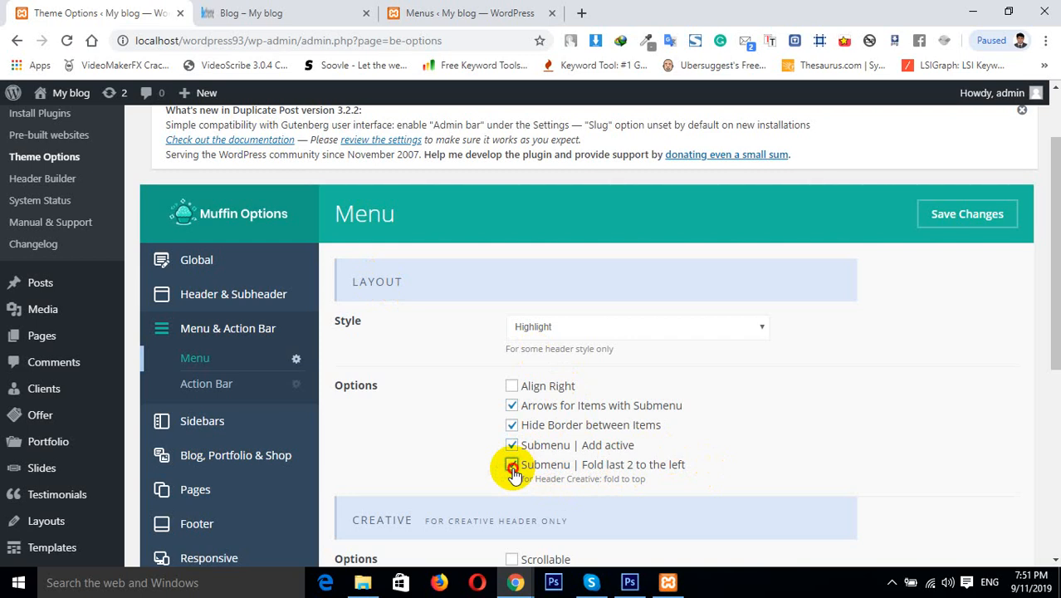
click(513, 447)
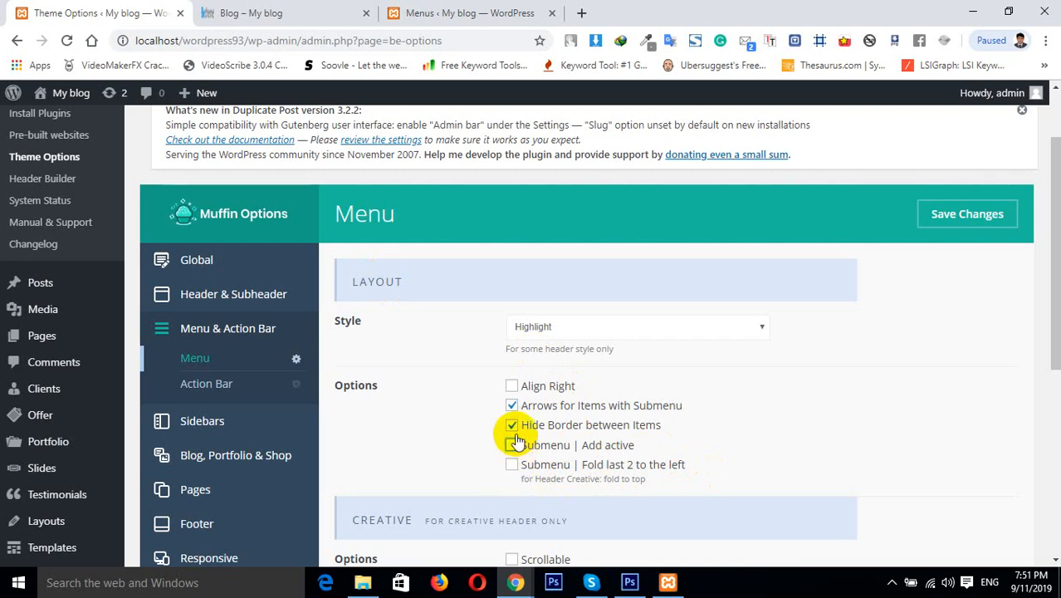
click(512, 406)
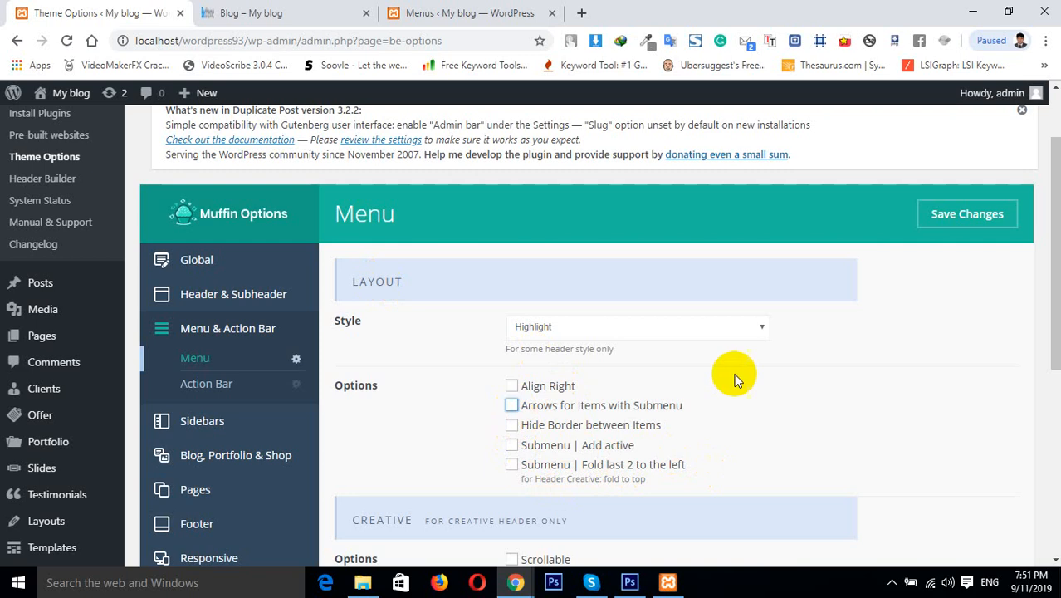
Examine the Creative and Mega Menu sections of the Menu options
drag(1058, 292, 1054, 446)
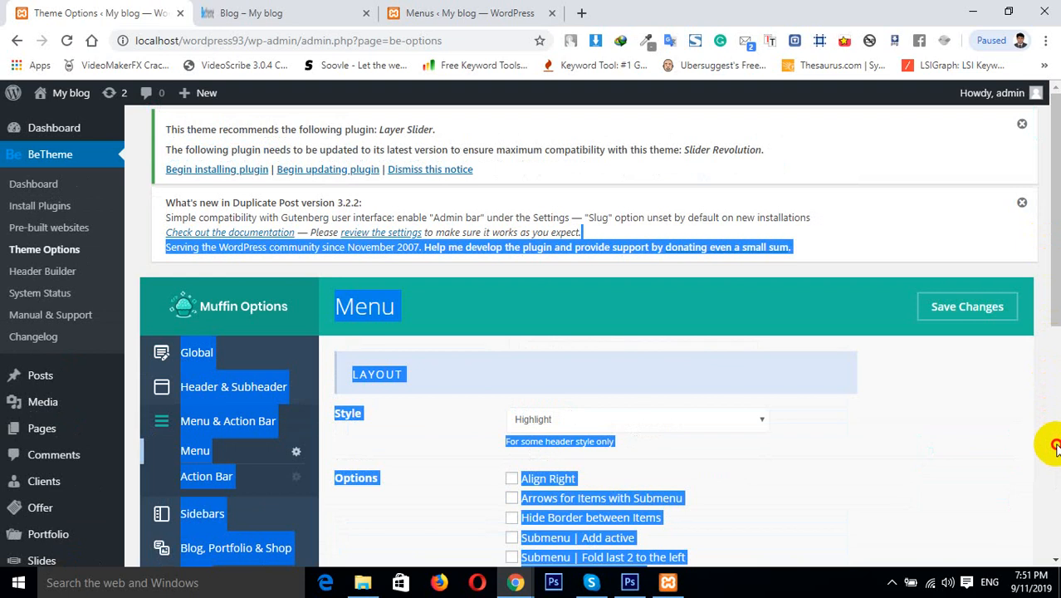
click(982, 428)
drag(1055, 319, 1056, 496)
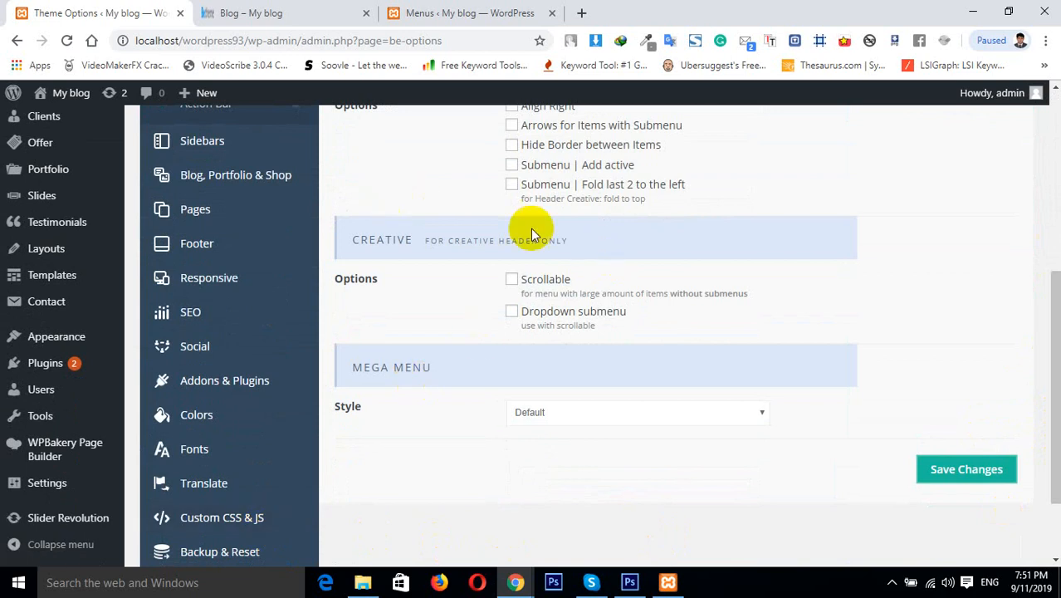
drag(1052, 308, 1056, 182)
Open the Header options and browse the available header layout styles
click(272, 289)
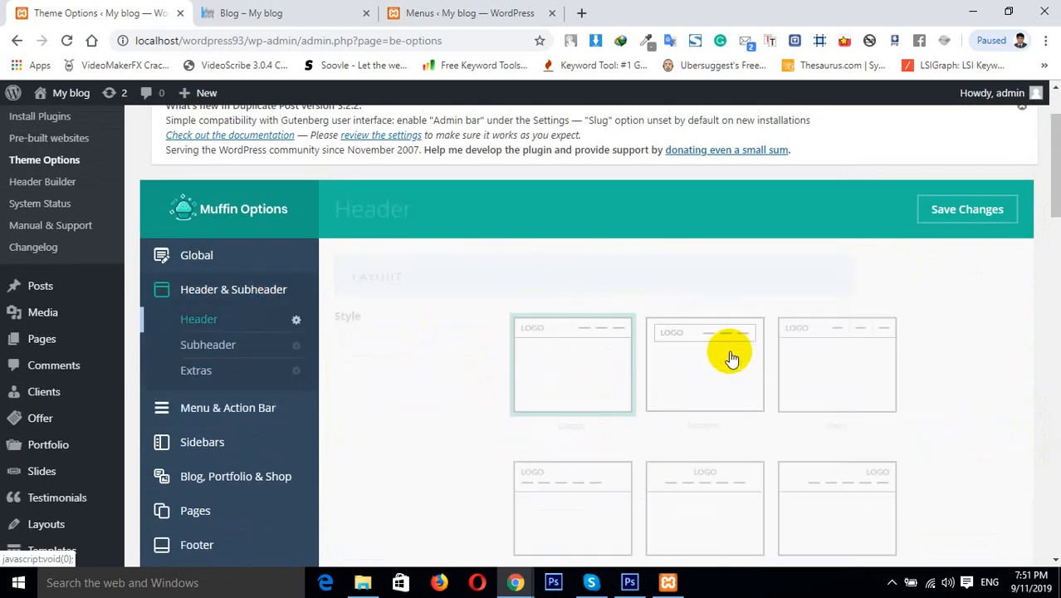
drag(1055, 189, 1055, 256)
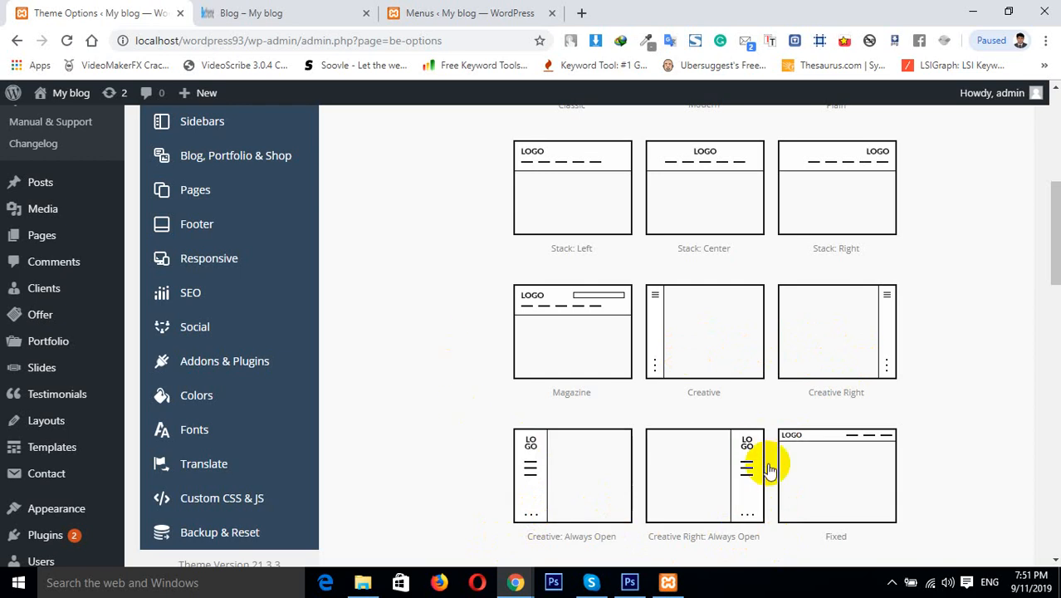
drag(1056, 277, 1050, 214)
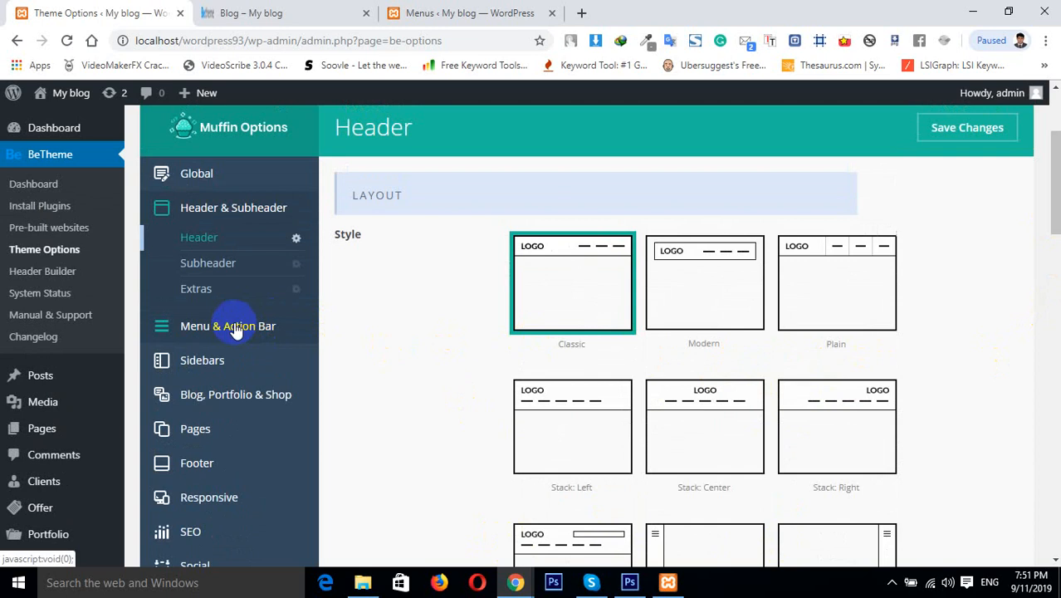
drag(1056, 153, 1056, 258)
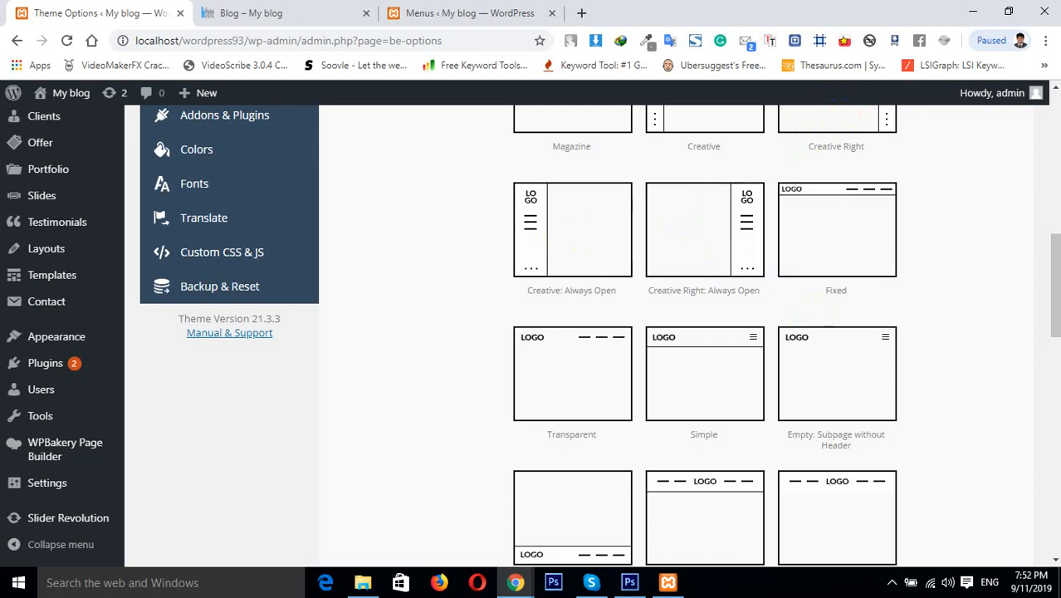
click(1054, 268)
drag(1055, 267, 1042, 133)
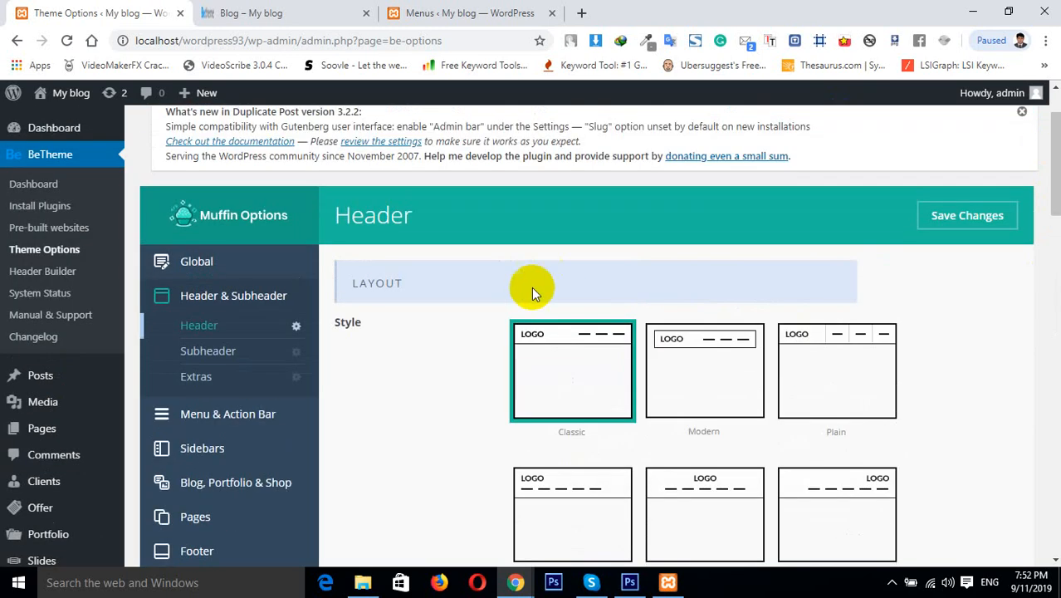
Open the Menu options and review the Creative section's settings
click(188, 425)
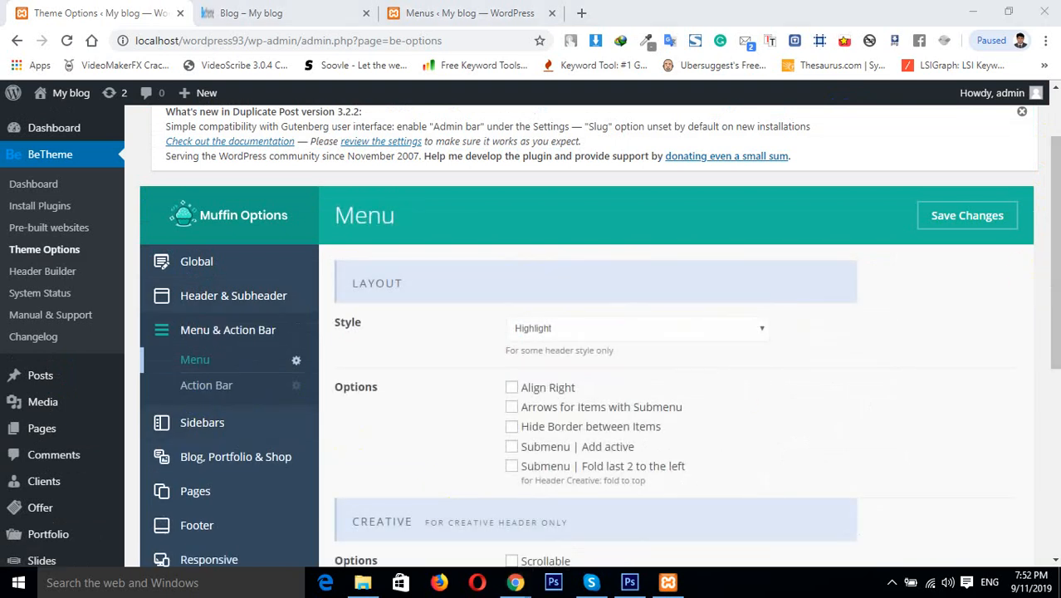
drag(1044, 360, 1044, 441)
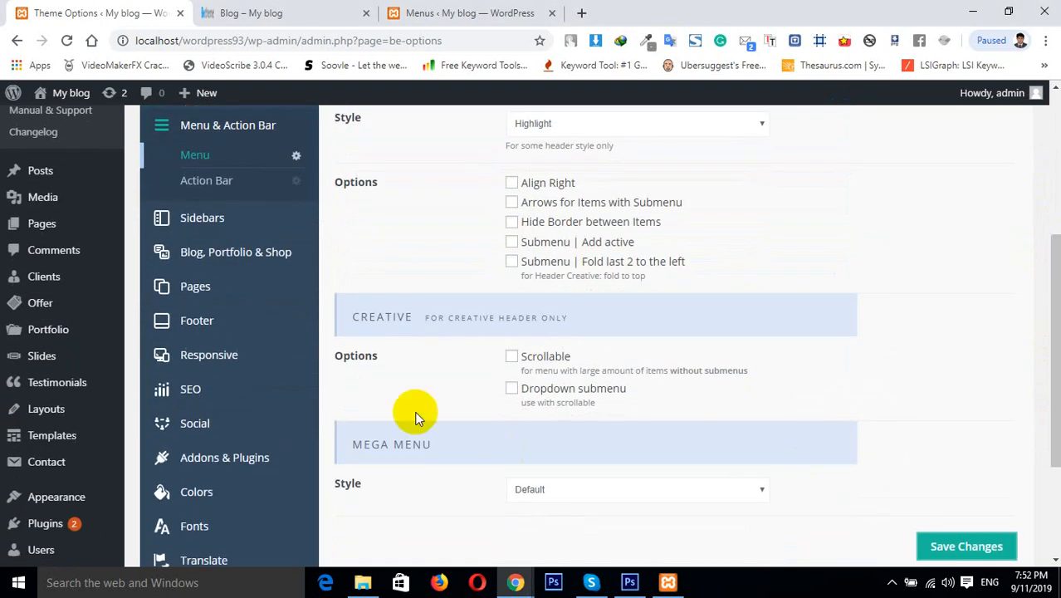
drag(352, 319, 410, 330)
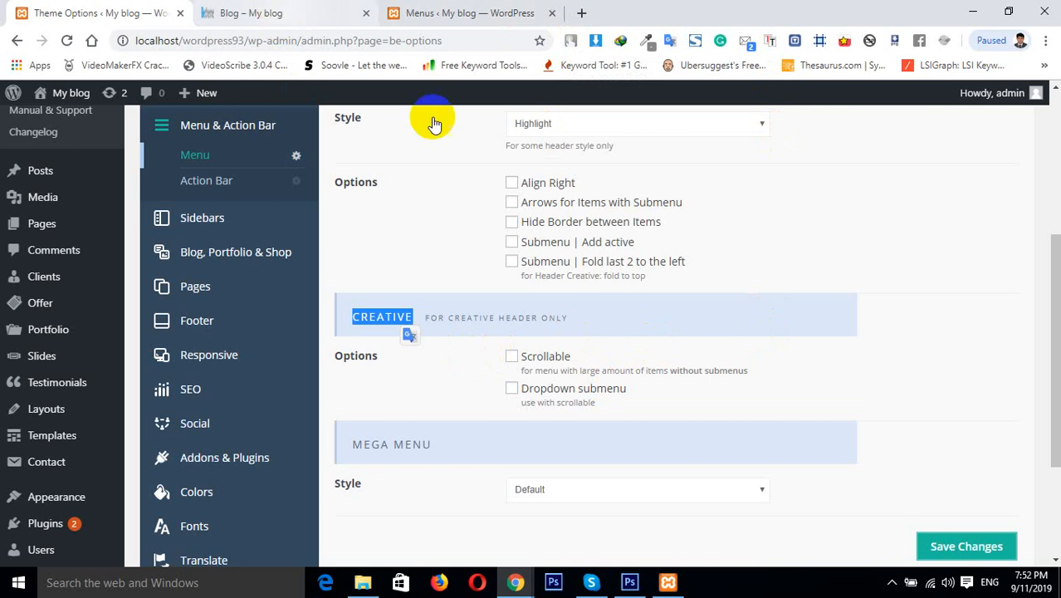
scroll(1042, 356, up, 4)
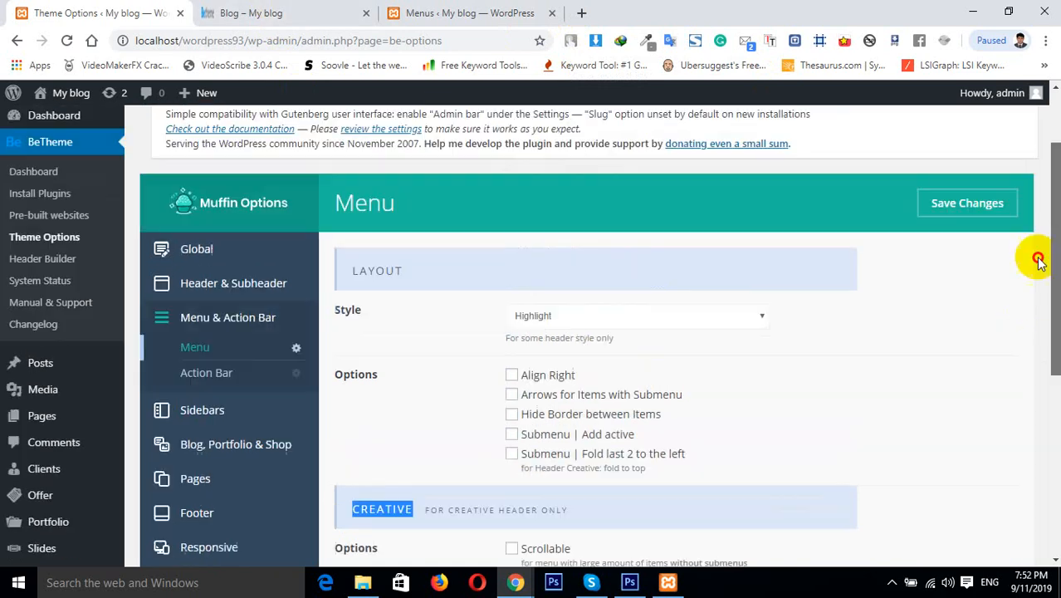
Choose the Creative header layout style in the Header options and save the changes
click(218, 384)
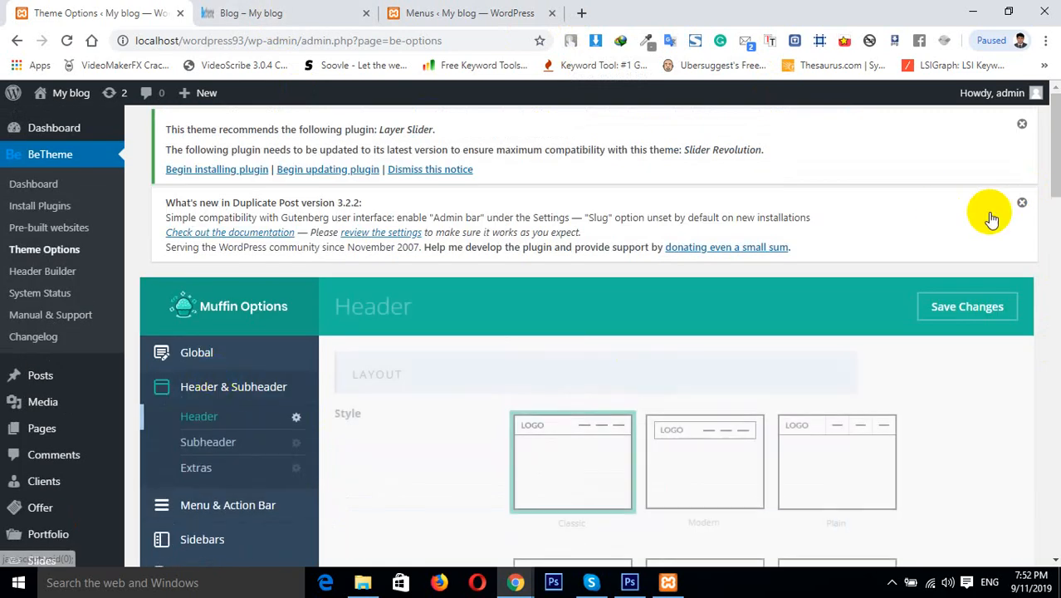
drag(1053, 160, 1054, 259)
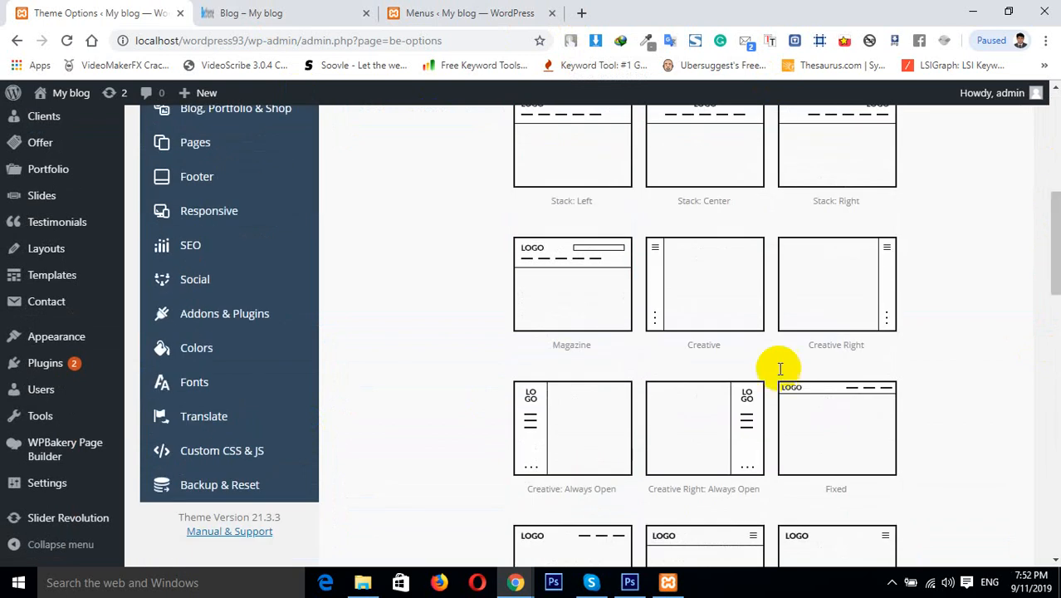
click(696, 325)
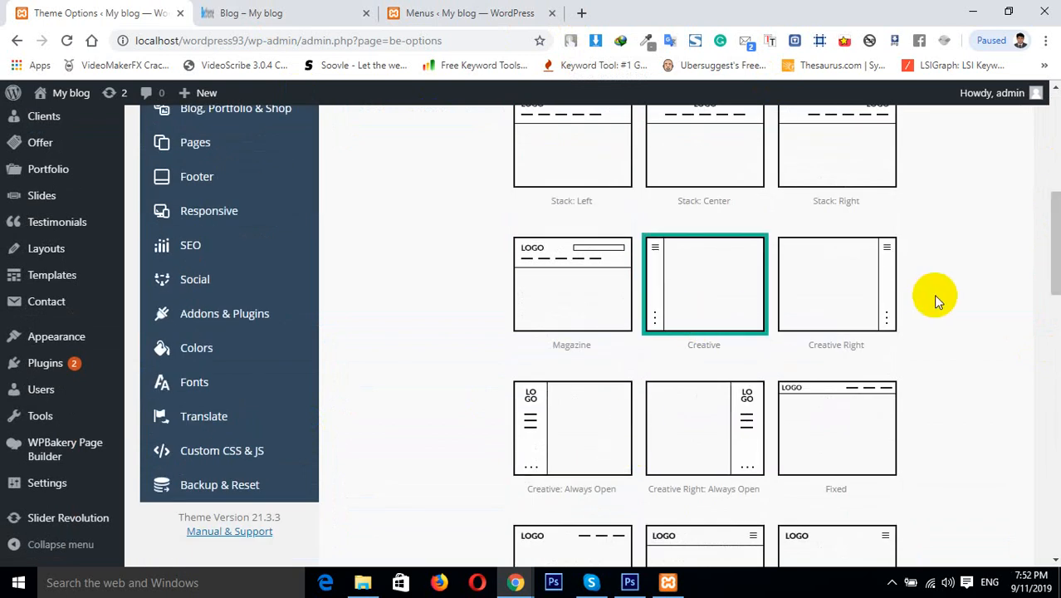
drag(1054, 274, 1053, 172)
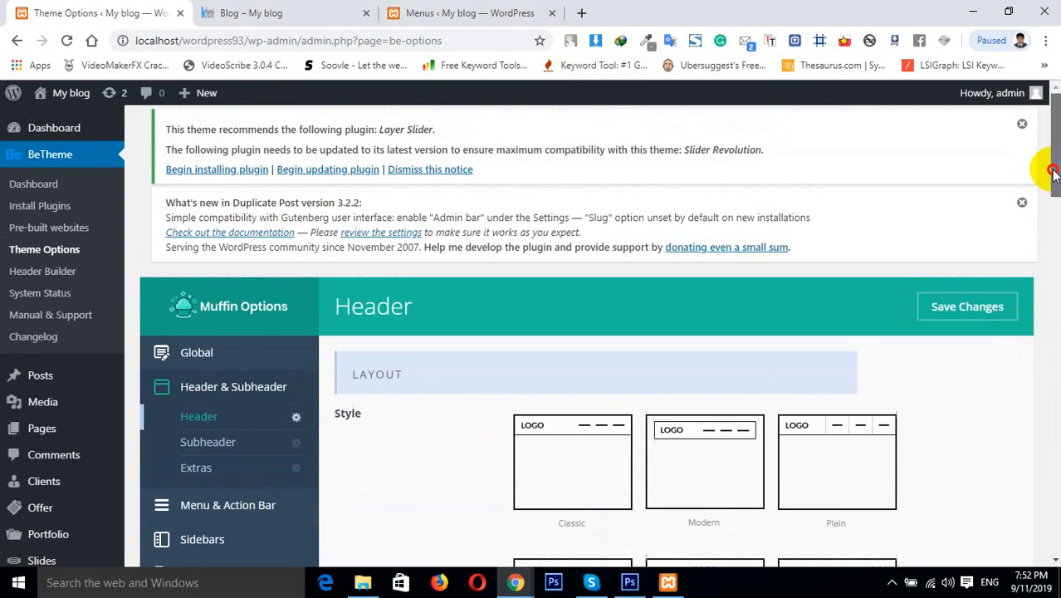
click(967, 314)
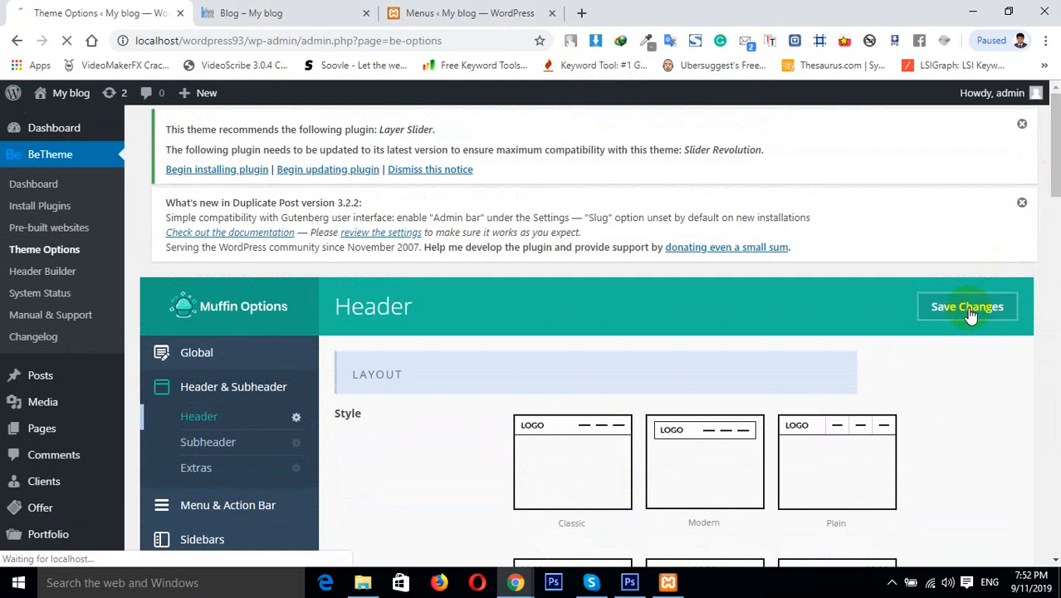
Reload the Blog page on the live site and open the creative header's menu toggle
click(318, 10)
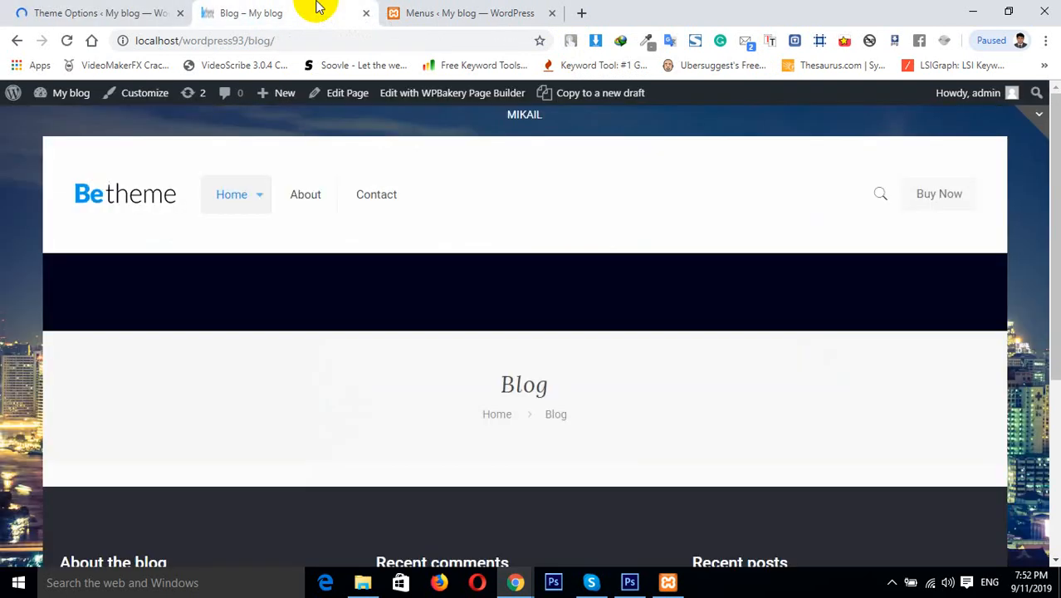
click(68, 40)
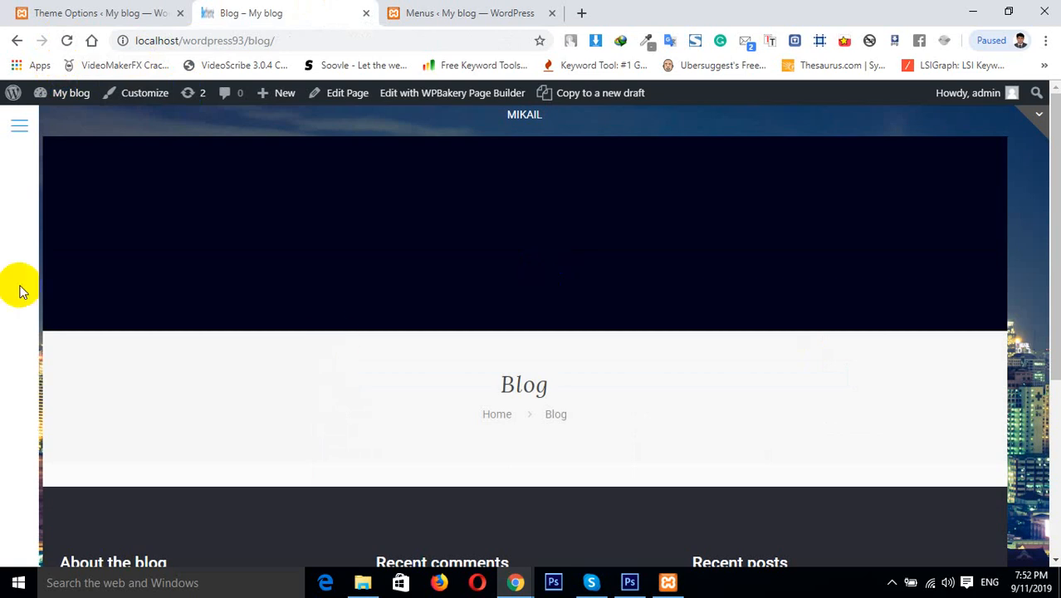
click(20, 125)
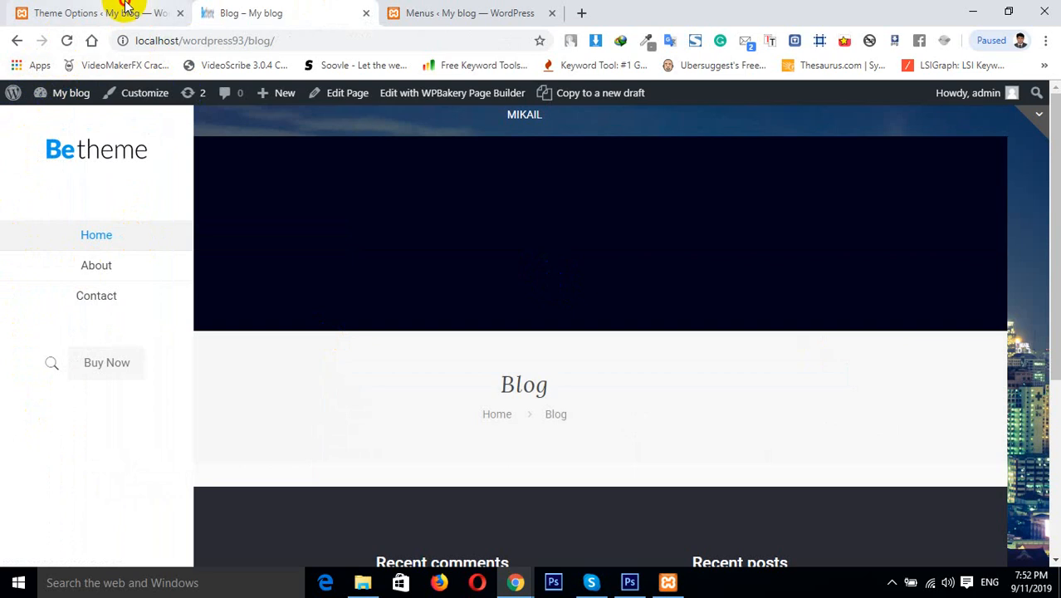
Enable the Scrollable option in the Creative section of the Menu options
click(123, 11)
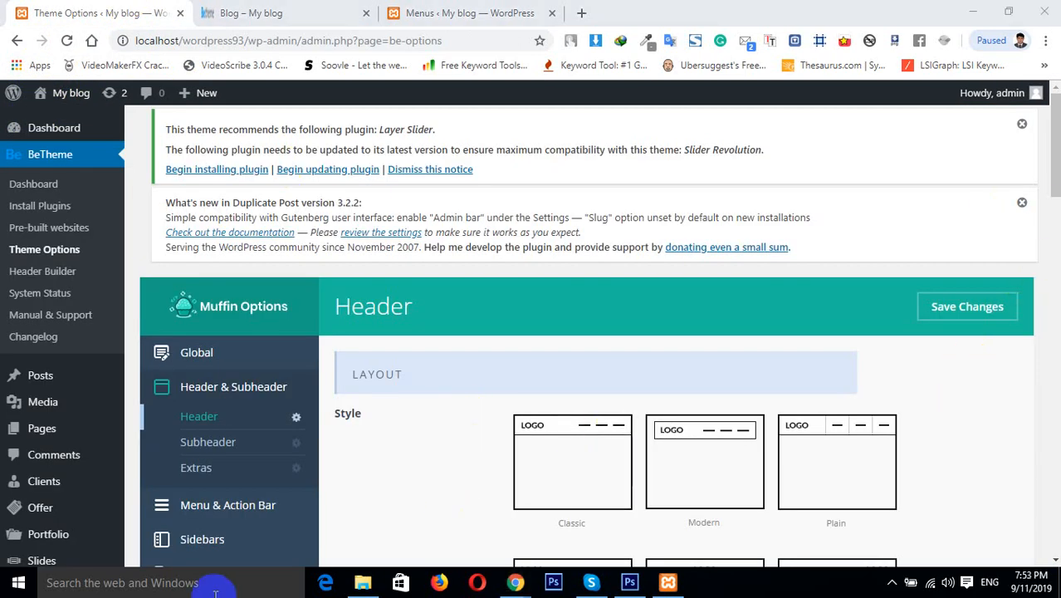
click(193, 508)
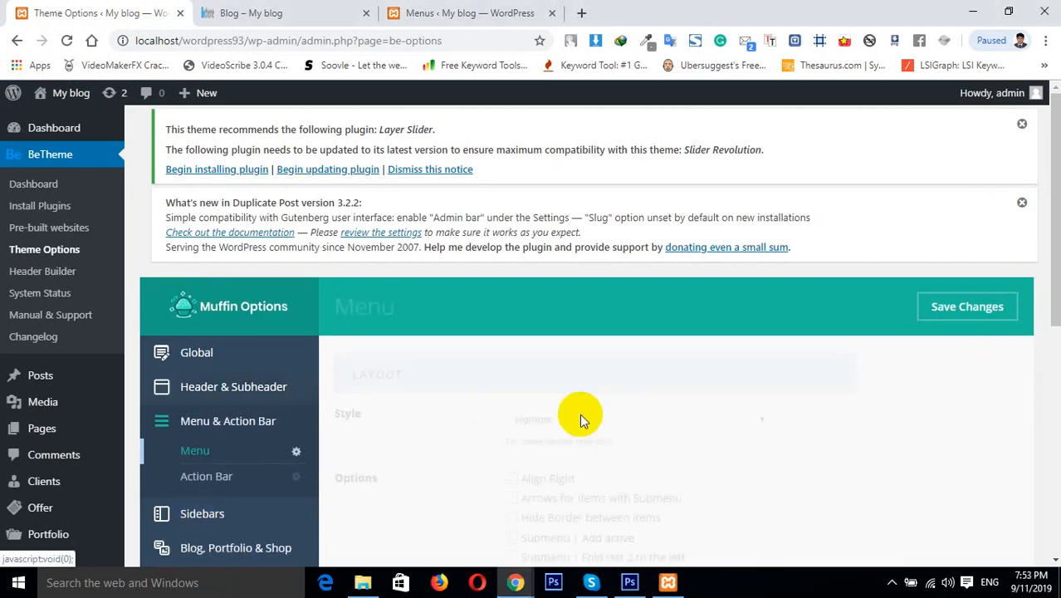
drag(1050, 238, 1044, 462)
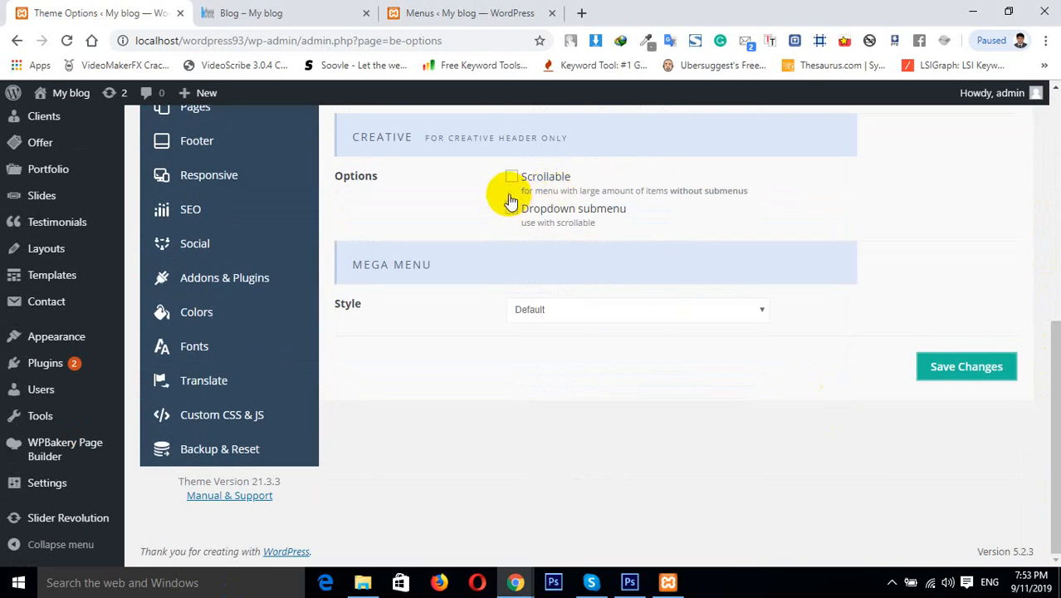
click(514, 177)
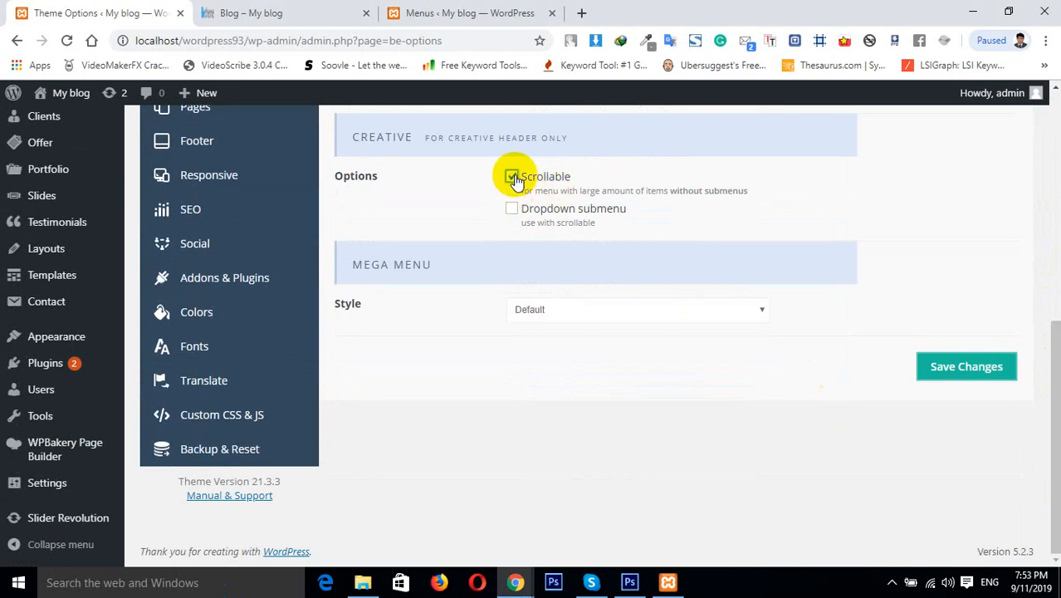
Open the side menu on the Blog page and inspect the Home item's submenu
click(268, 12)
click(19, 125)
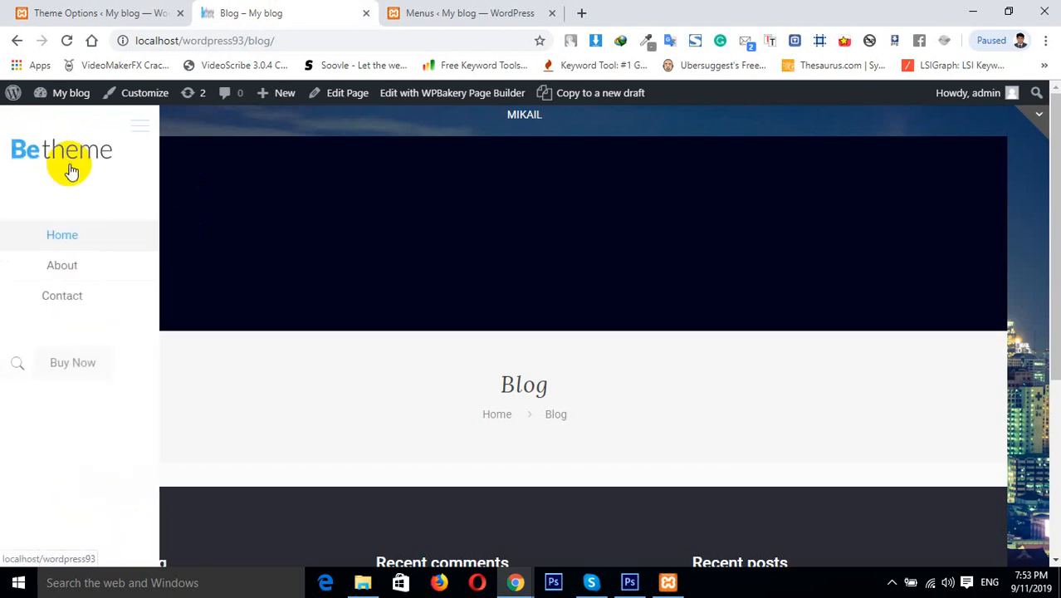
mouse_move(133, 251)
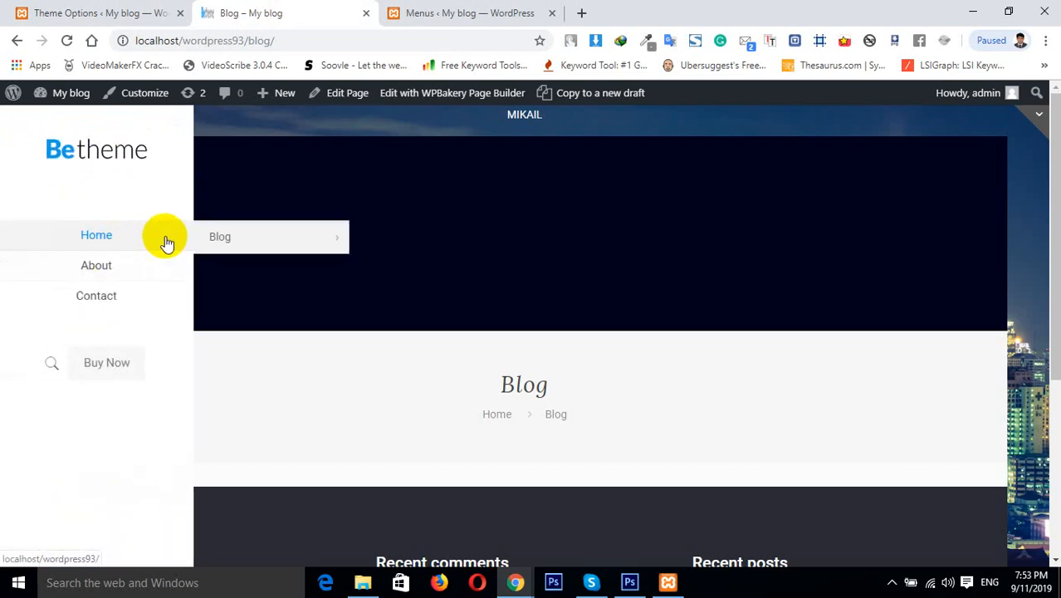
click(237, 241)
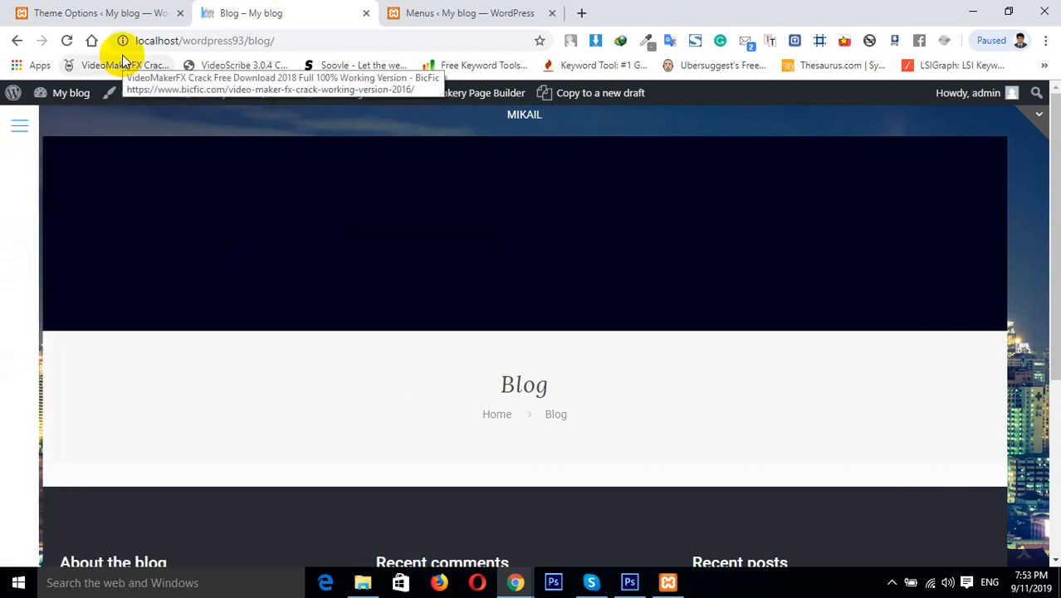
Set the Mega Menu style to Vertical Lines and save the theme option changes
click(22, 13)
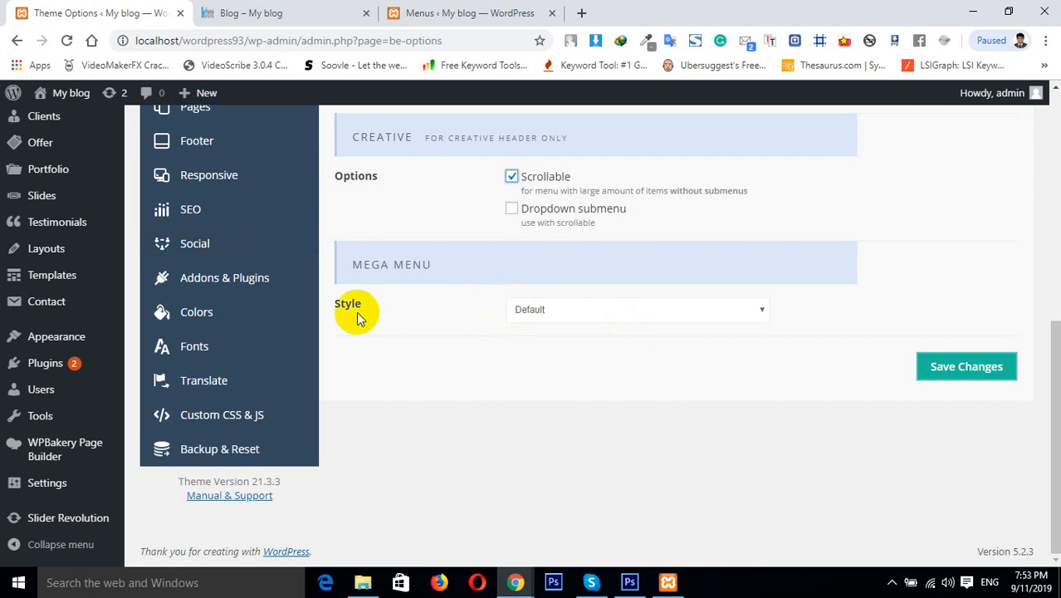
click(538, 309)
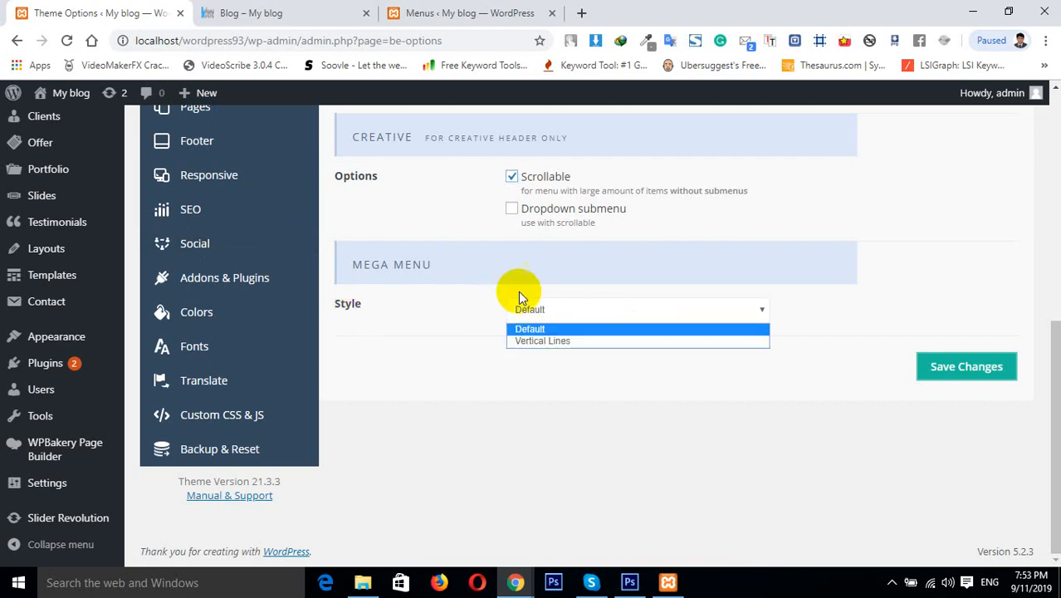
click(502, 275)
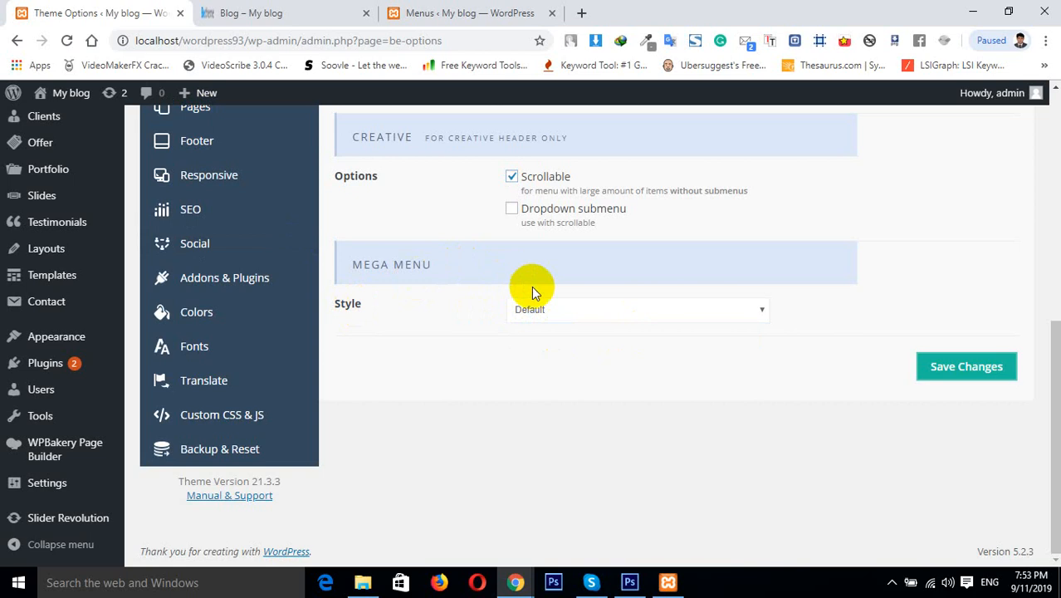
click(561, 305)
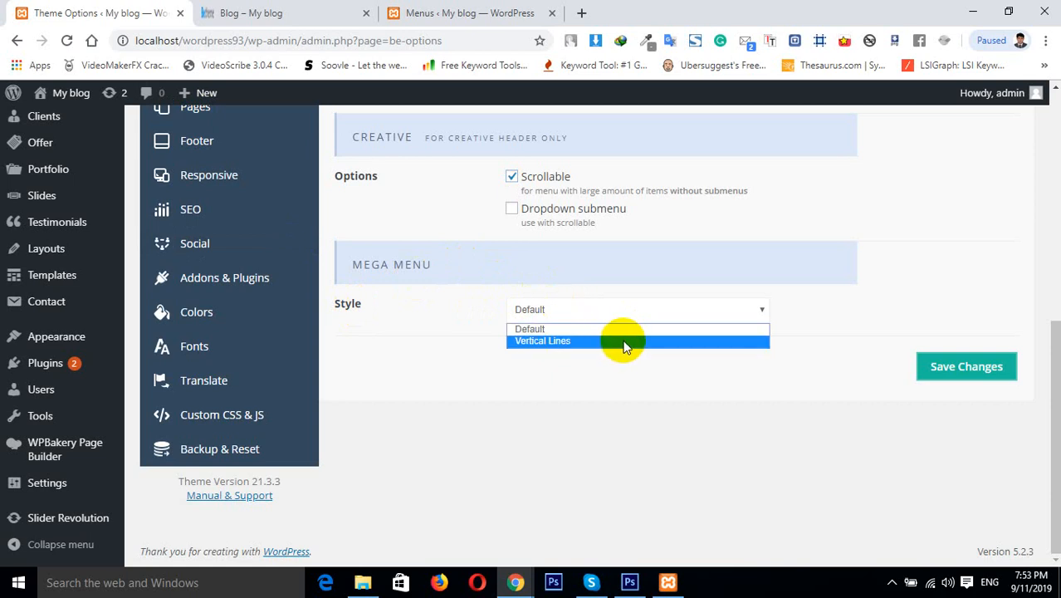
click(684, 374)
click(680, 306)
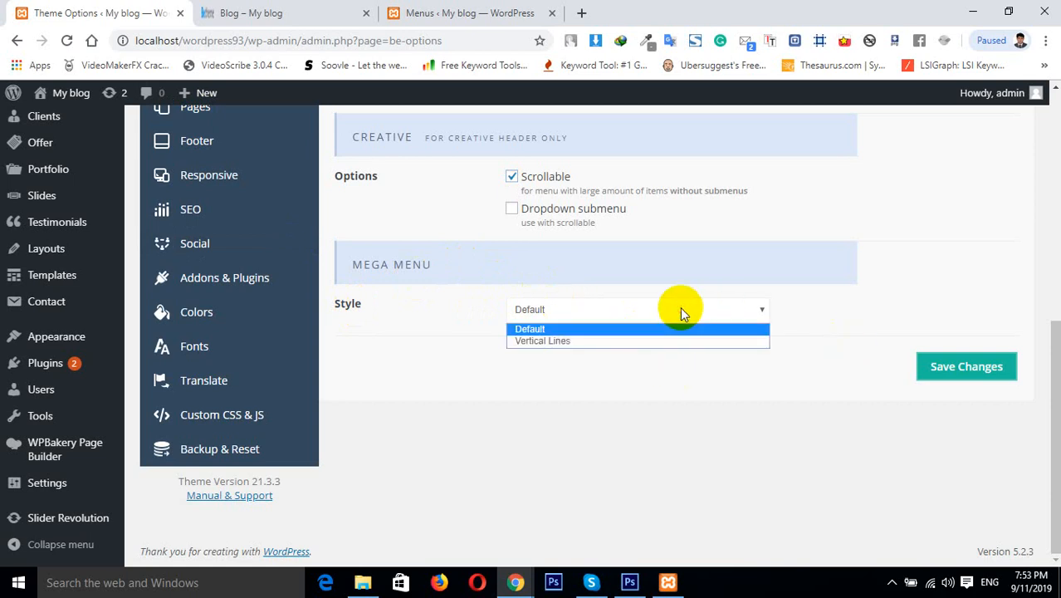
click(544, 341)
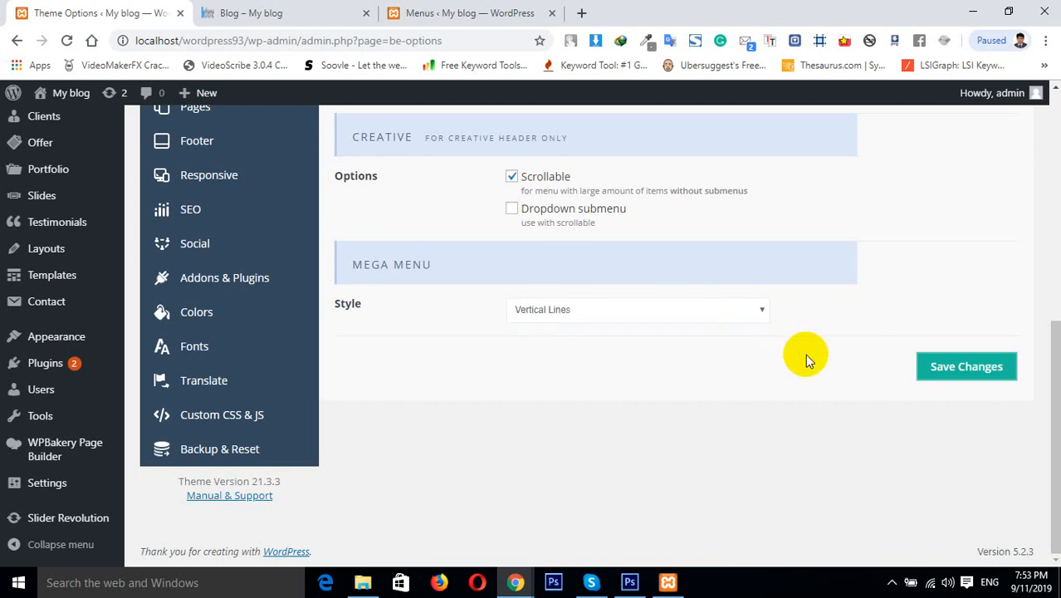
click(936, 370)
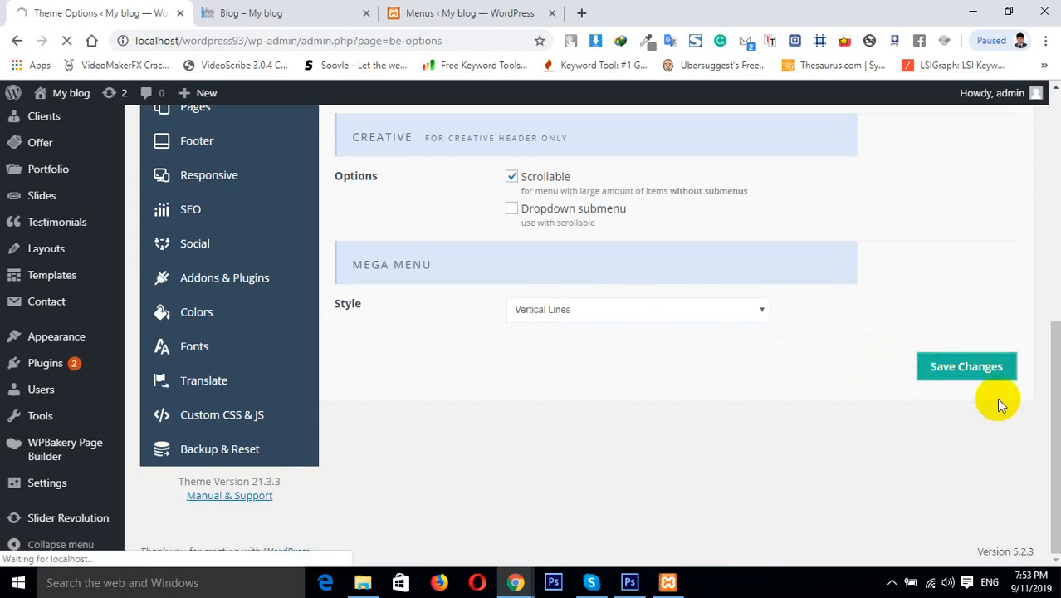
Open the Menus page, expand the Home menu item and examine its Activate Mega Menu option
click(464, 13)
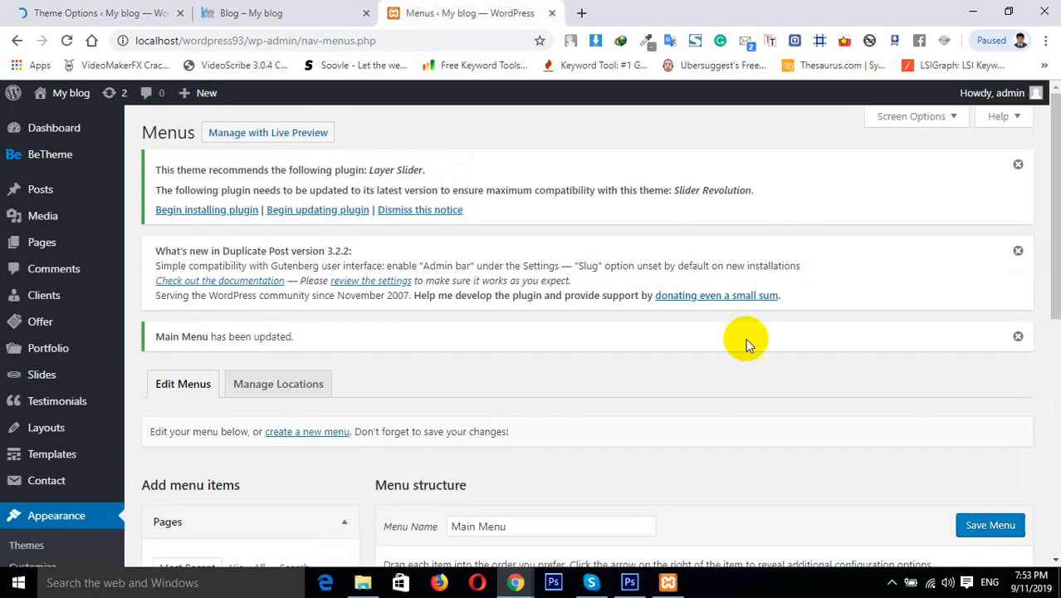
drag(1055, 245, 1055, 420)
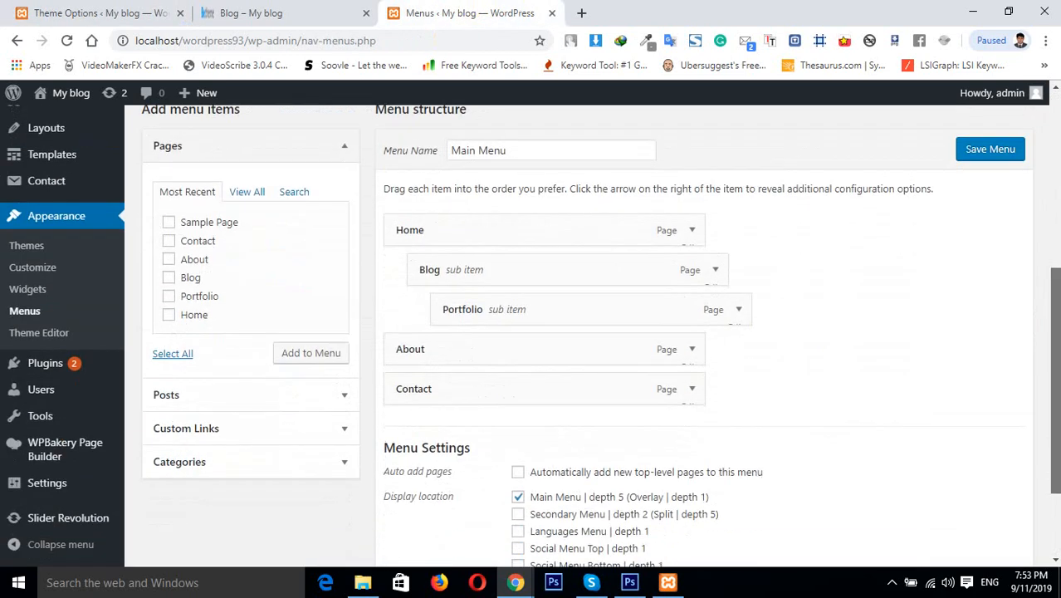
click(691, 230)
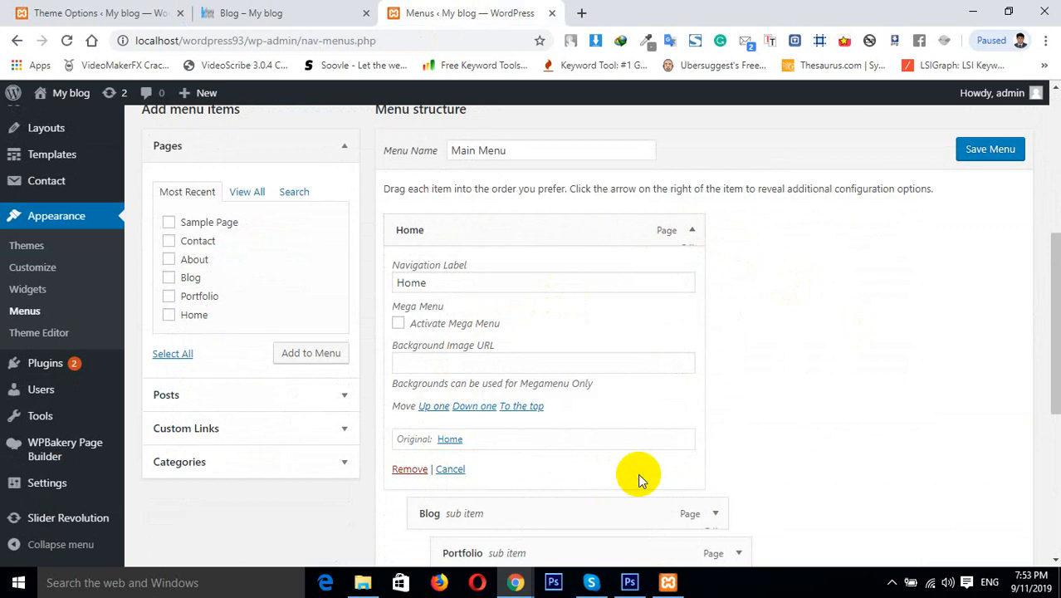
click(400, 324)
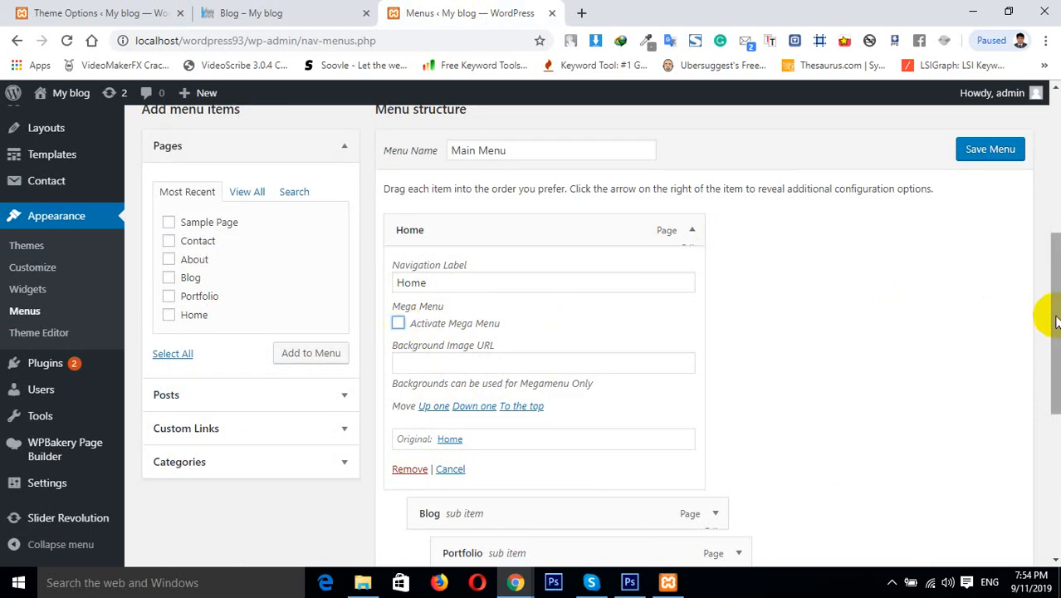
mouse_move(1055, 323)
mouse_down()
mouse_move(1055, 368)
mouse_move(1056, 303)
mouse_up()
drag(1054, 206, 1054, 158)
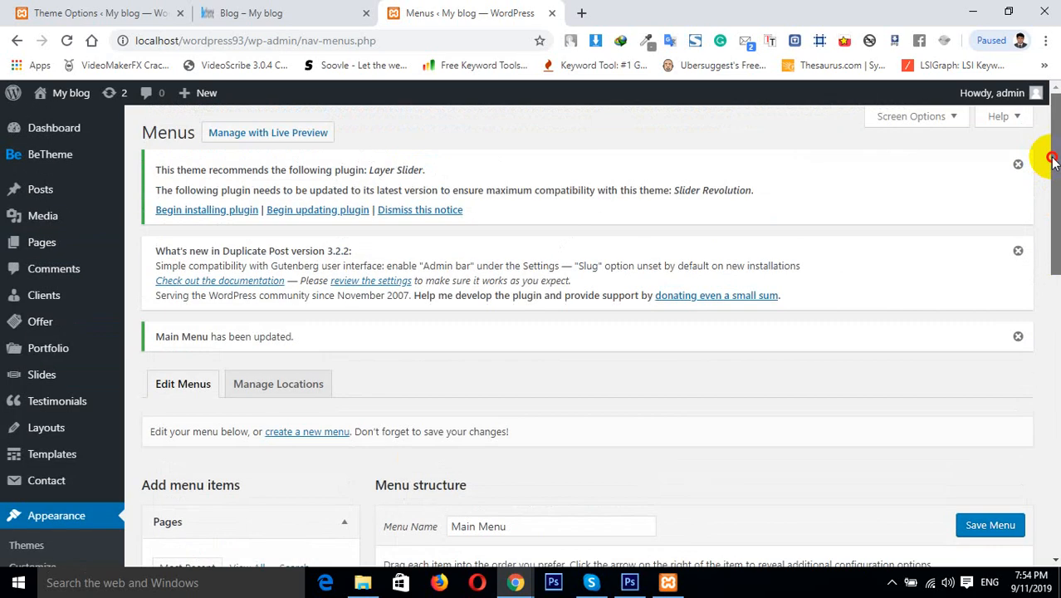
Return to the theme options and open the Action Bar settings
click(158, 10)
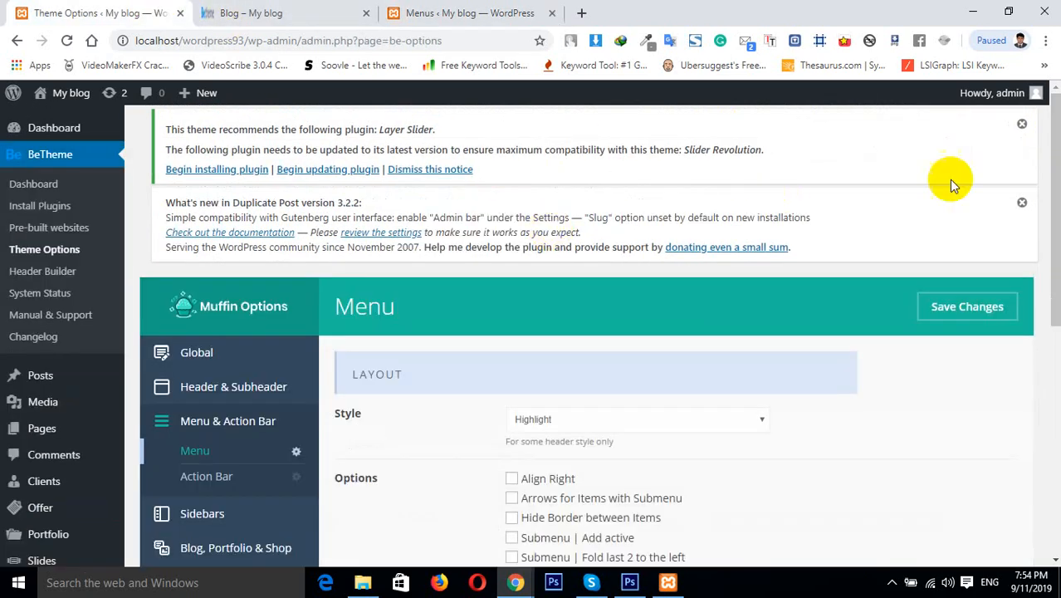
drag(1055, 208, 1054, 396)
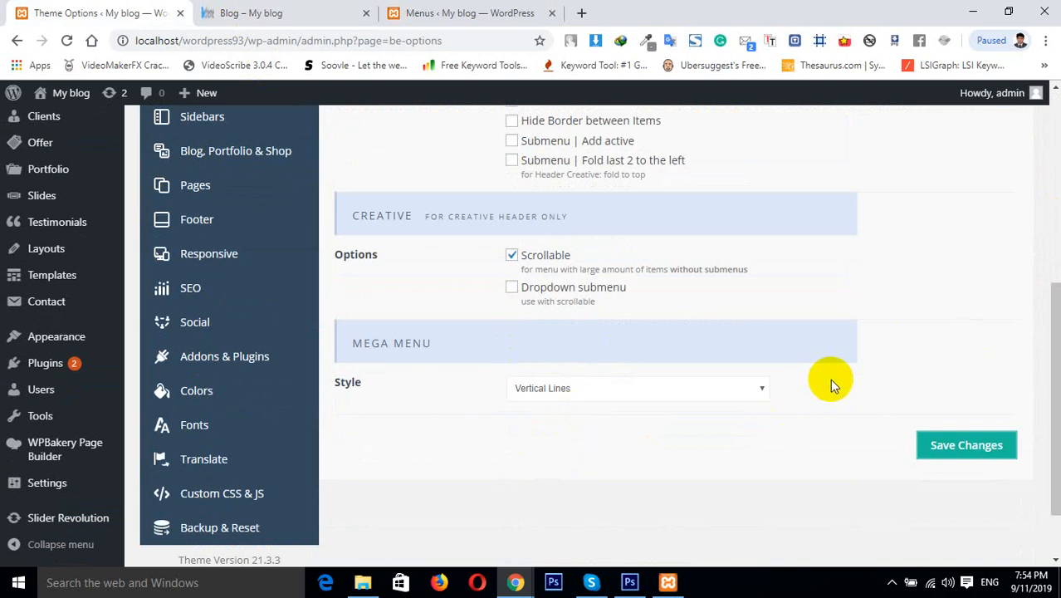
drag(1053, 367, 1046, 254)
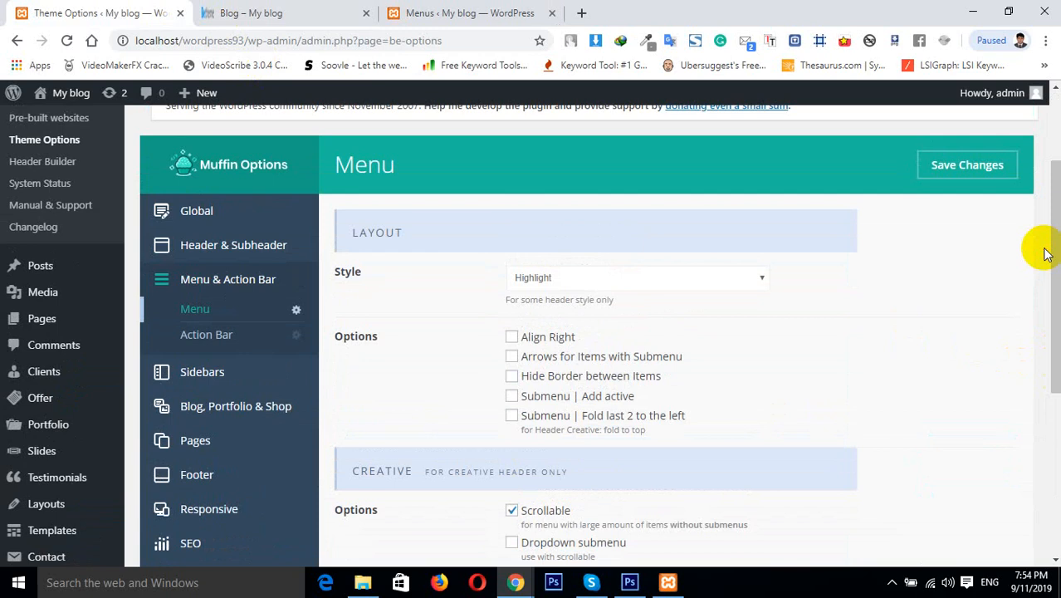
click(217, 343)
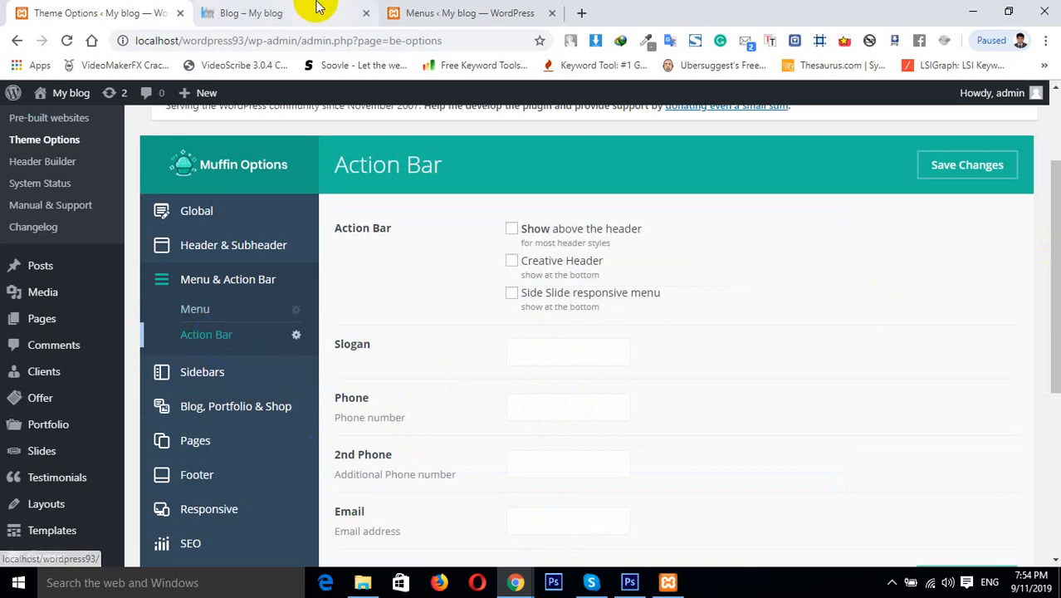
Search Google Images for mega menu and browse example results before returning to the theme options
click(575, 19)
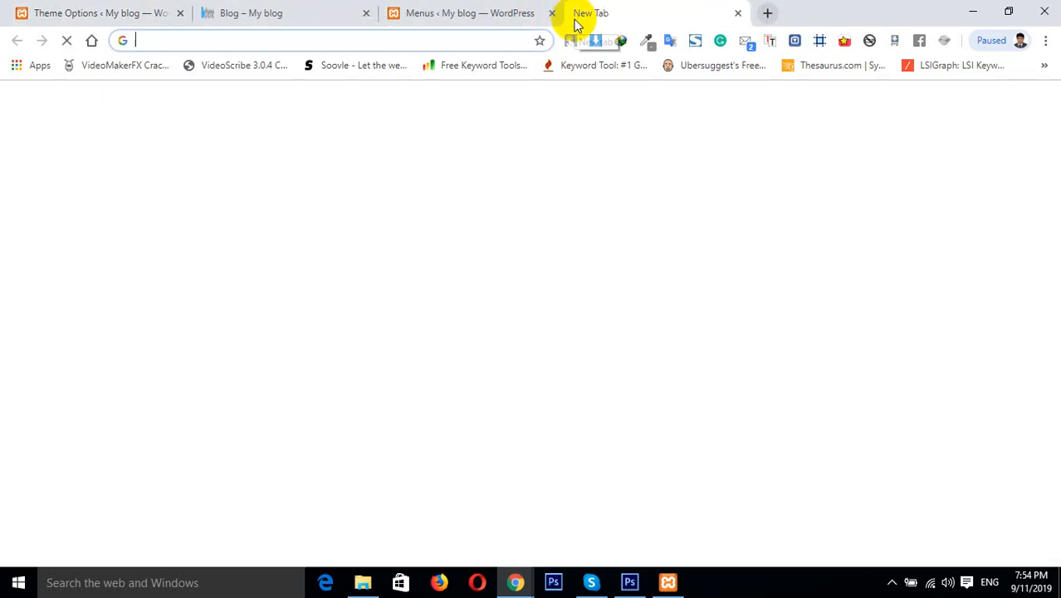
text(mega menu)
key(Return)
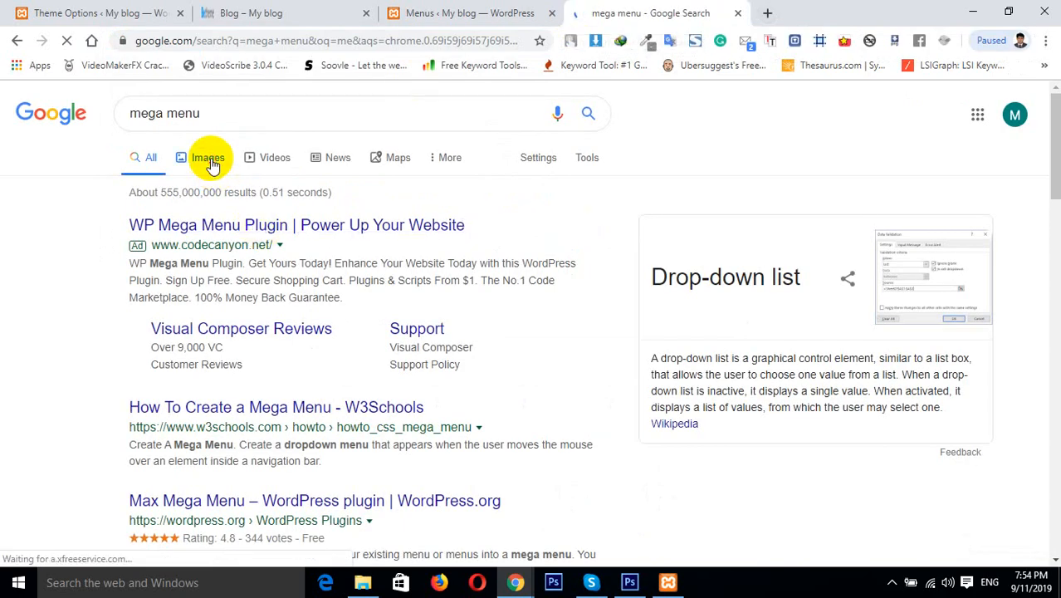
click(211, 164)
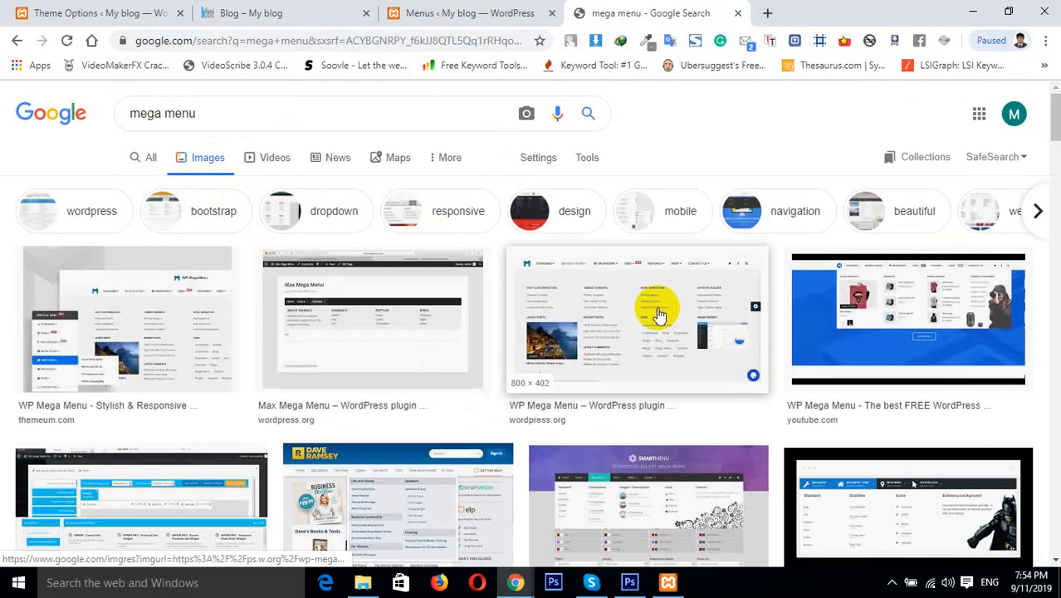
click(651, 308)
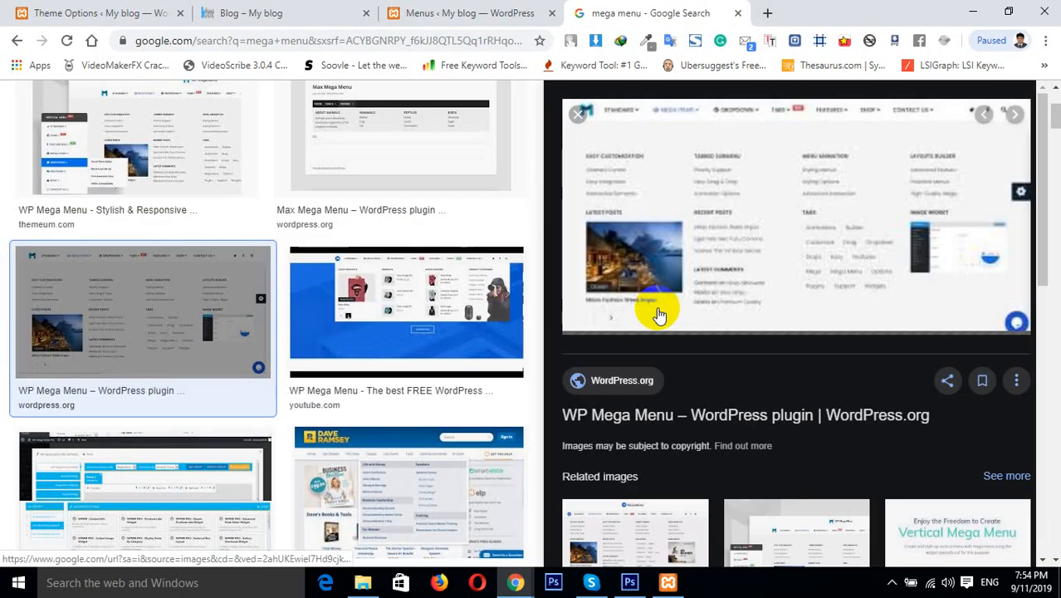
click(422, 295)
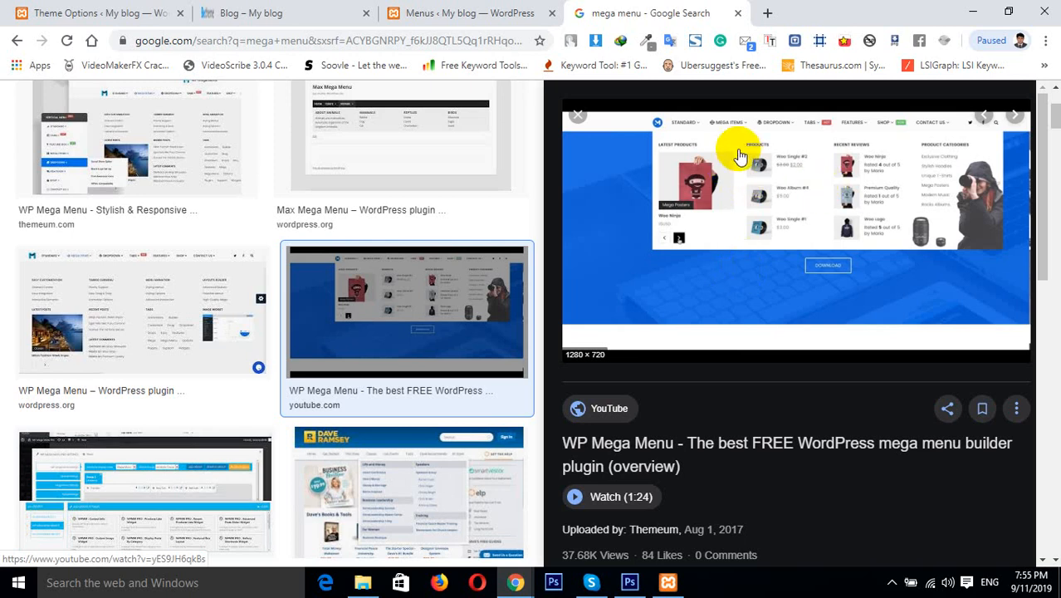
click(808, 300)
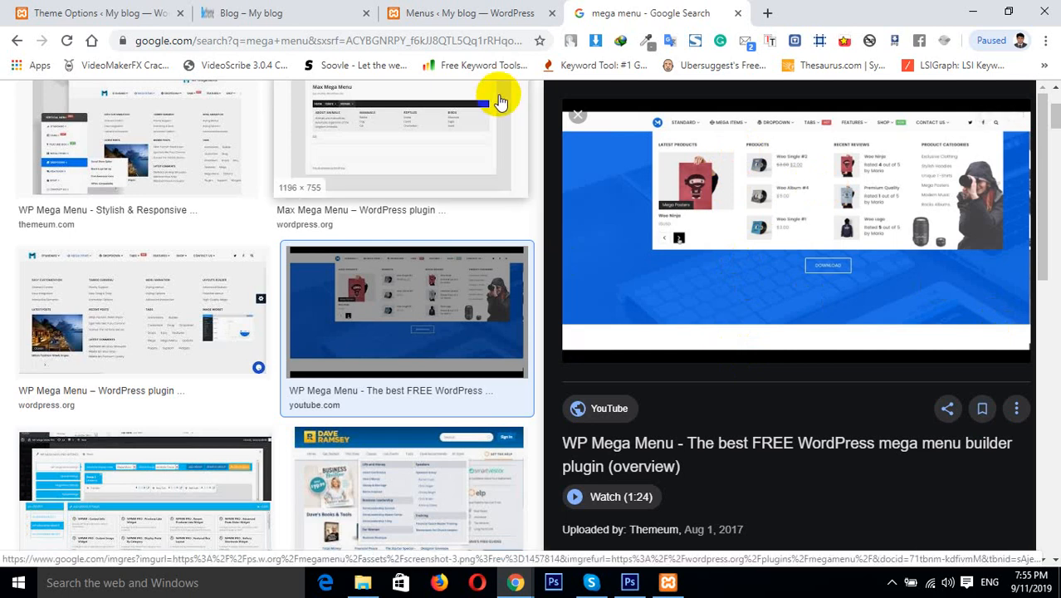
click(116, 12)
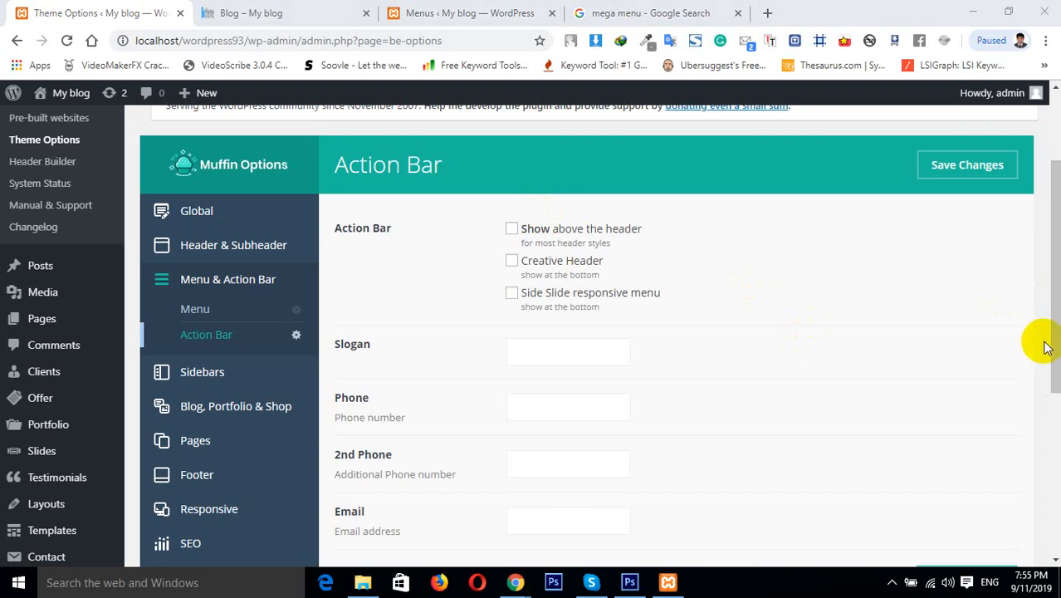
Enable the Action Bar to show above the header and save the changes
drag(1047, 343, 1058, 354)
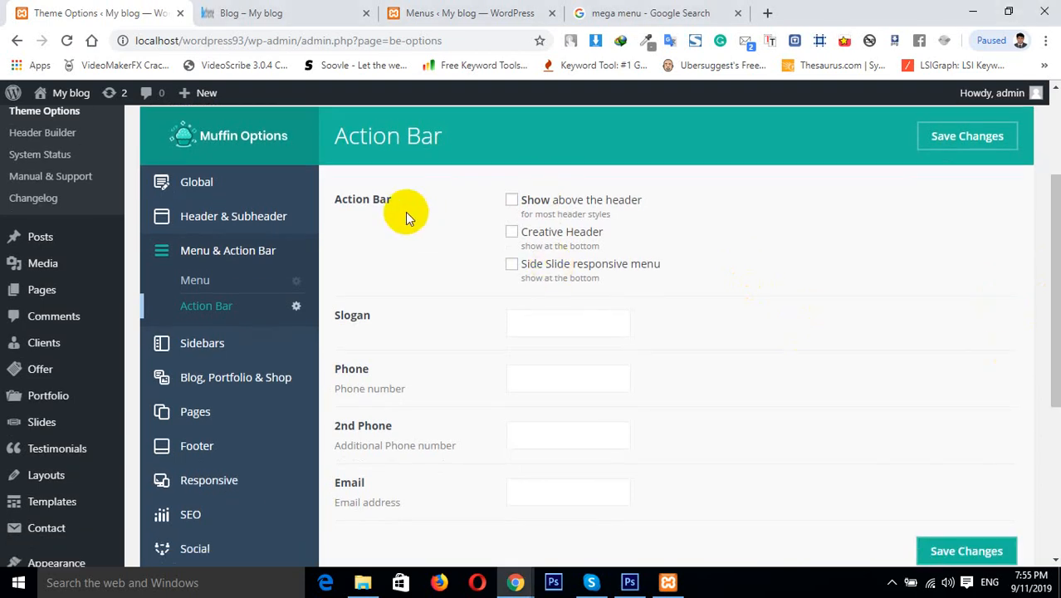
click(512, 202)
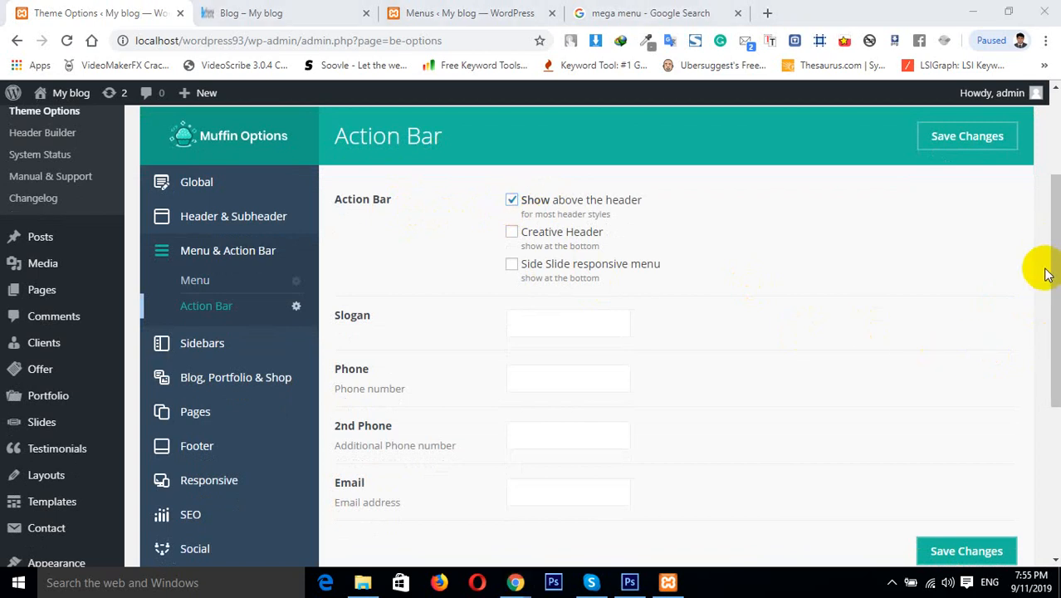
drag(1056, 271, 1054, 176)
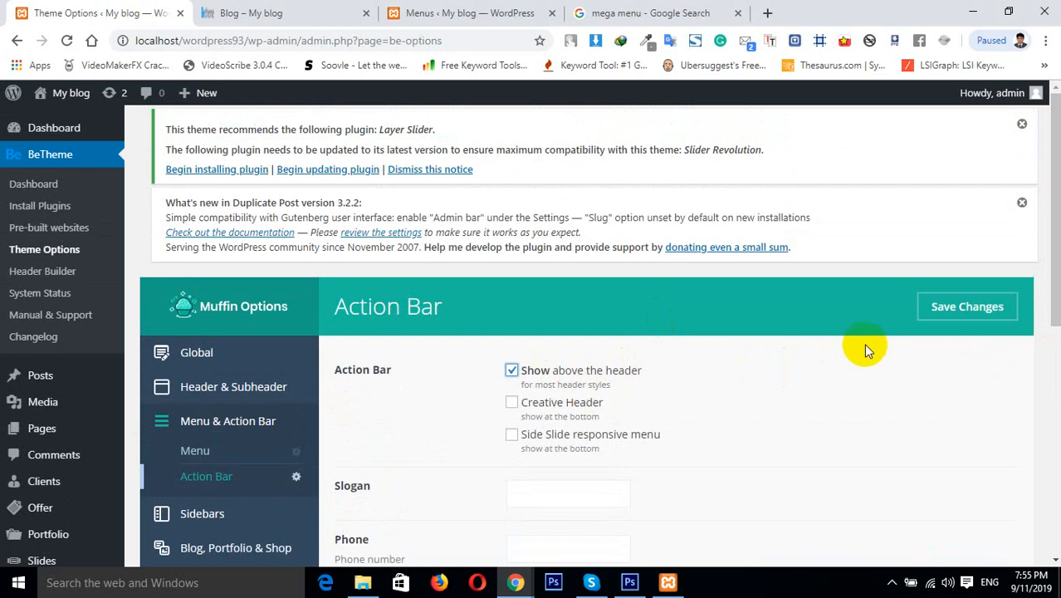
click(947, 318)
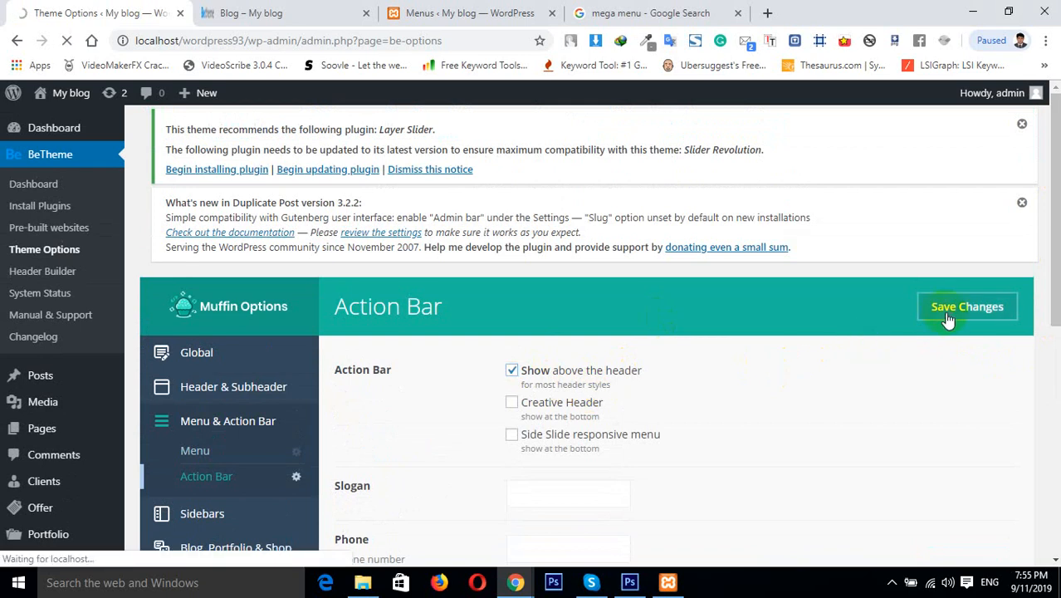
Save the theme options again from the Header and Action Bar pages, then reload the Blog page to check the header
click(300, 11)
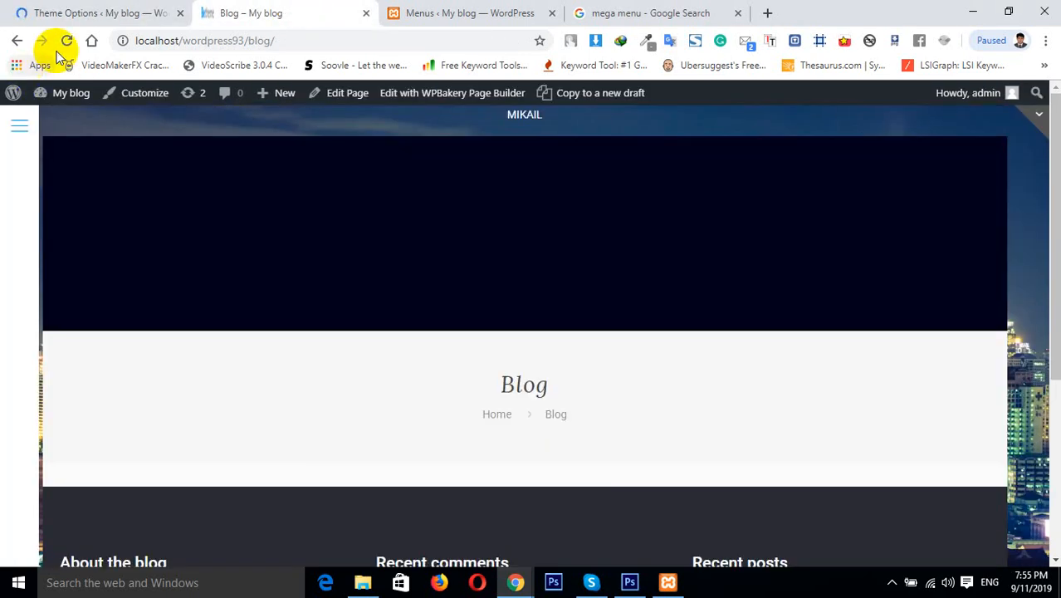
click(111, 11)
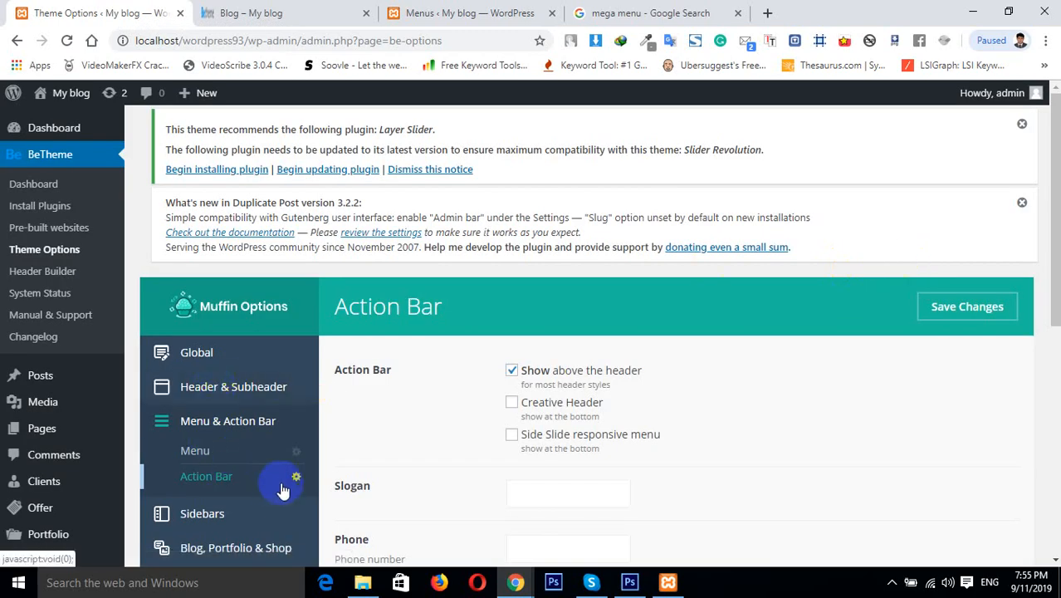
click(209, 390)
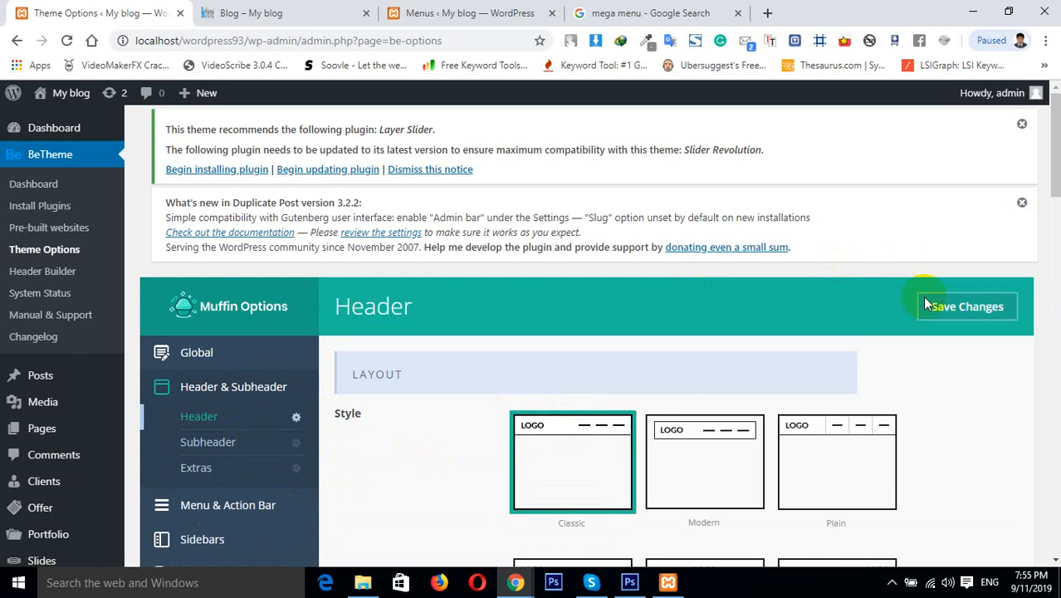
click(968, 309)
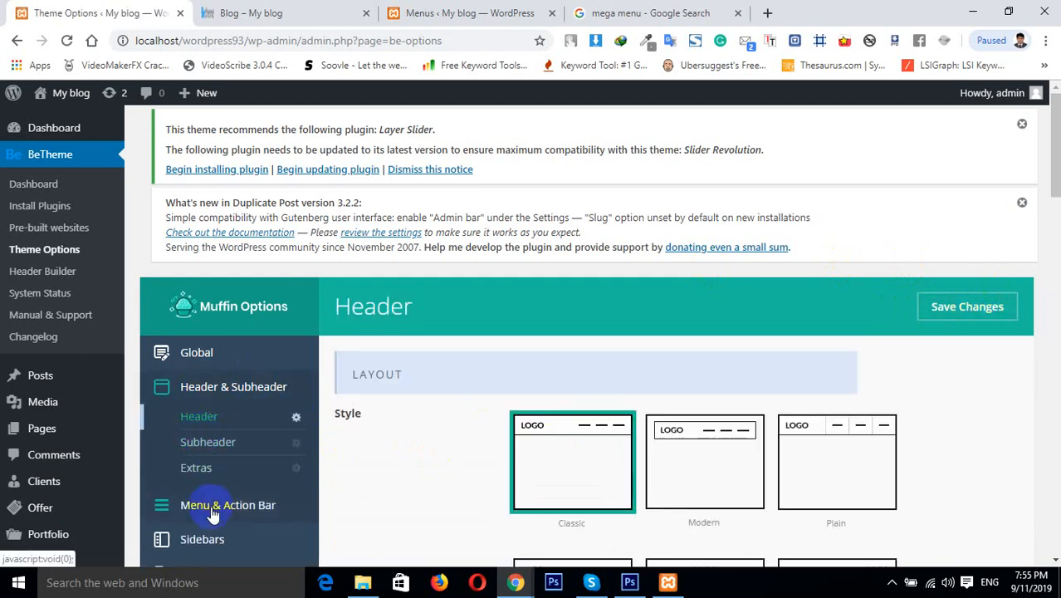
click(214, 508)
click(218, 478)
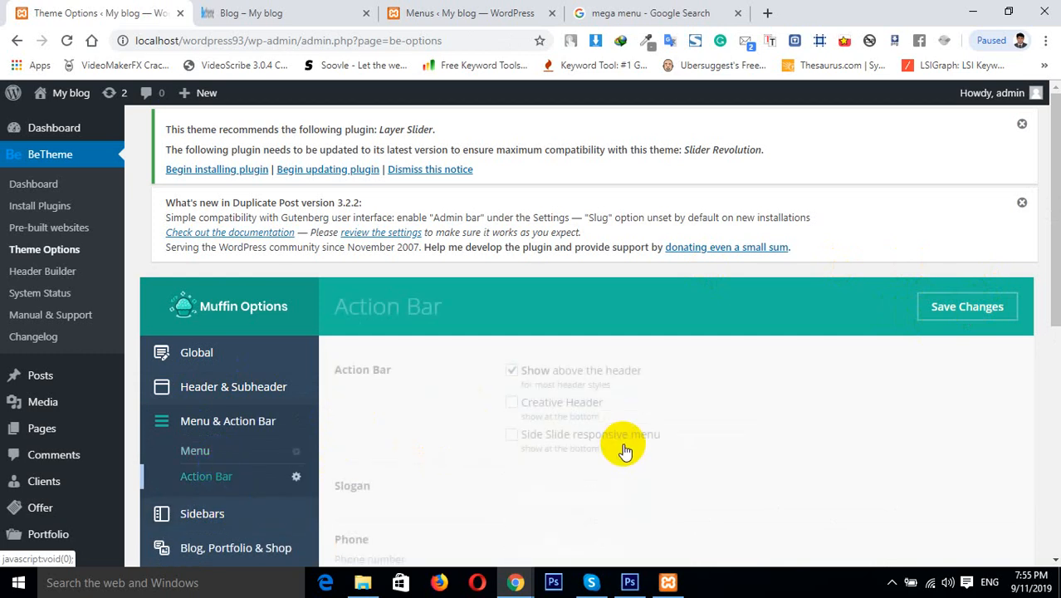
click(997, 302)
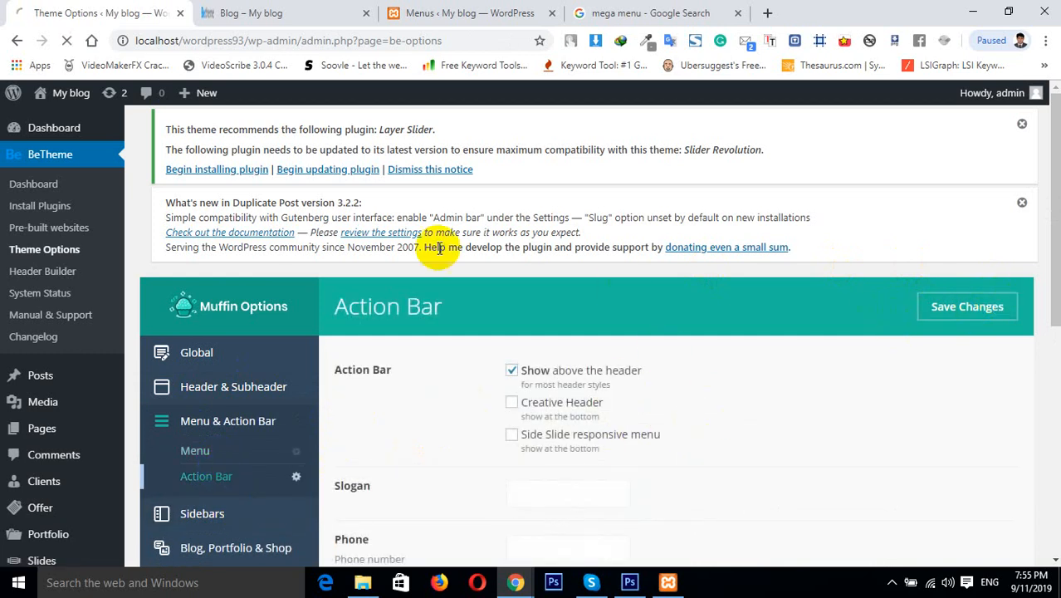
click(273, 10)
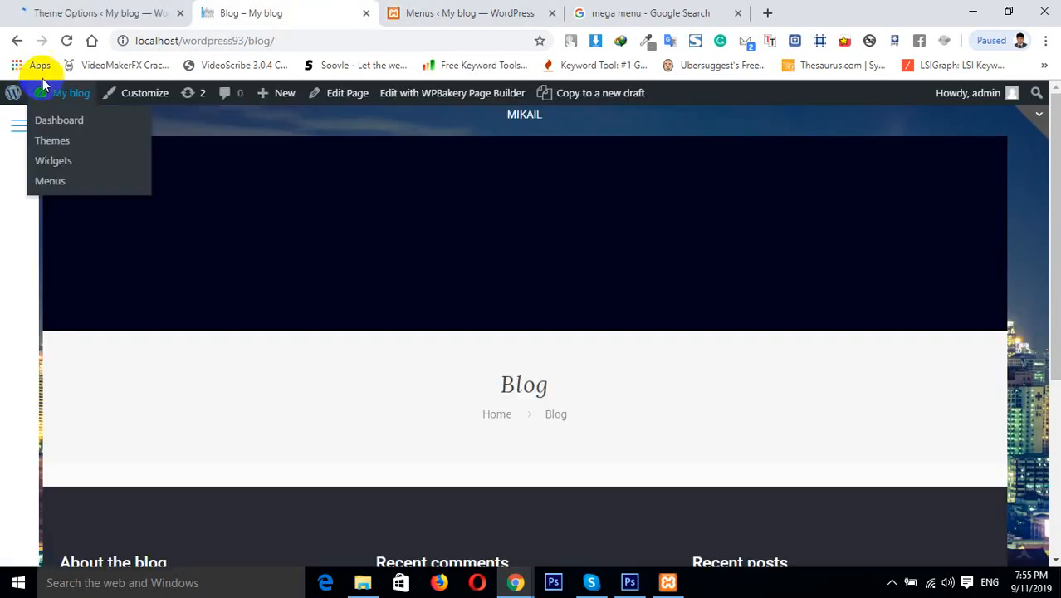
click(68, 42)
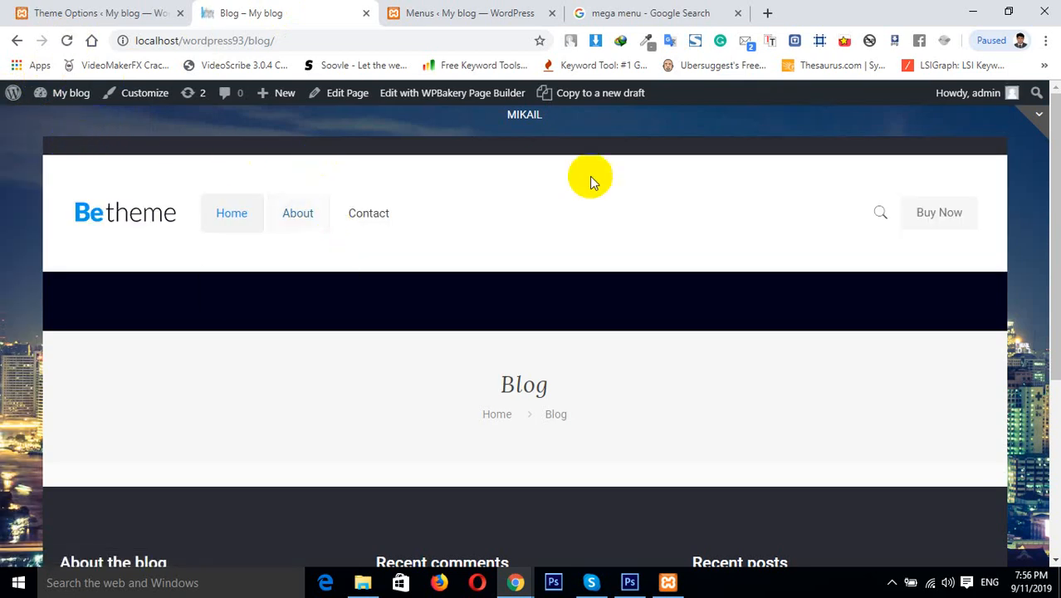
Enter the slogan and the primary phone number in the Action Bar settings
click(142, 13)
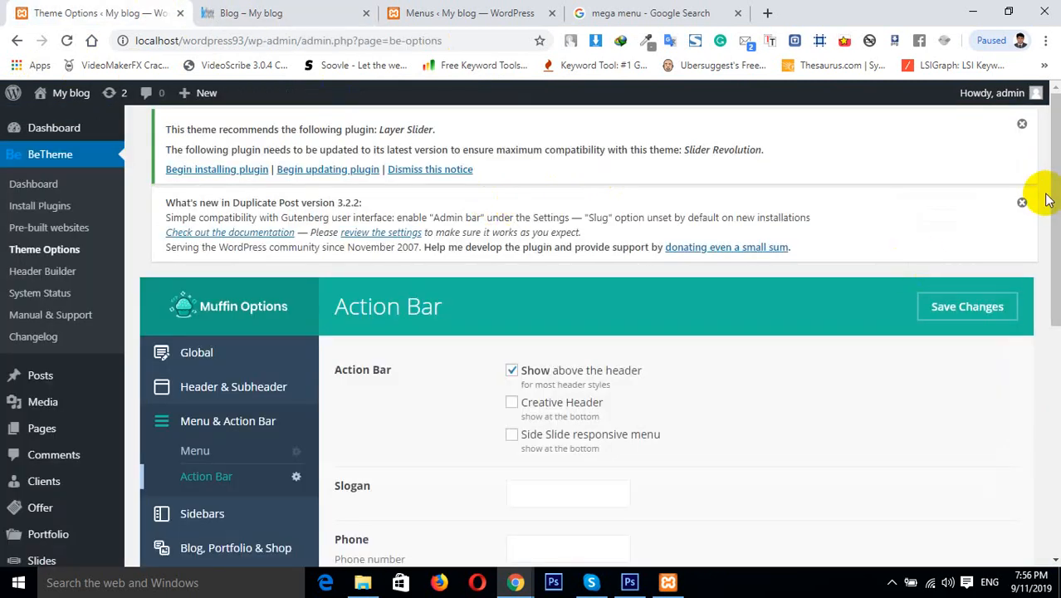
drag(1055, 205, 1042, 320)
click(578, 214)
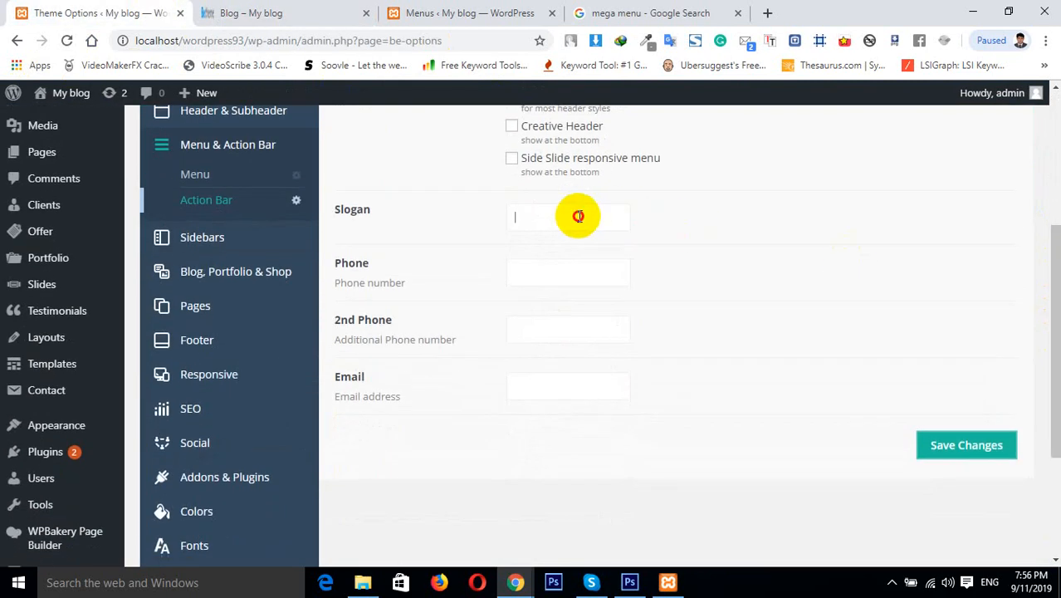
text(Mikail)
click(564, 281)
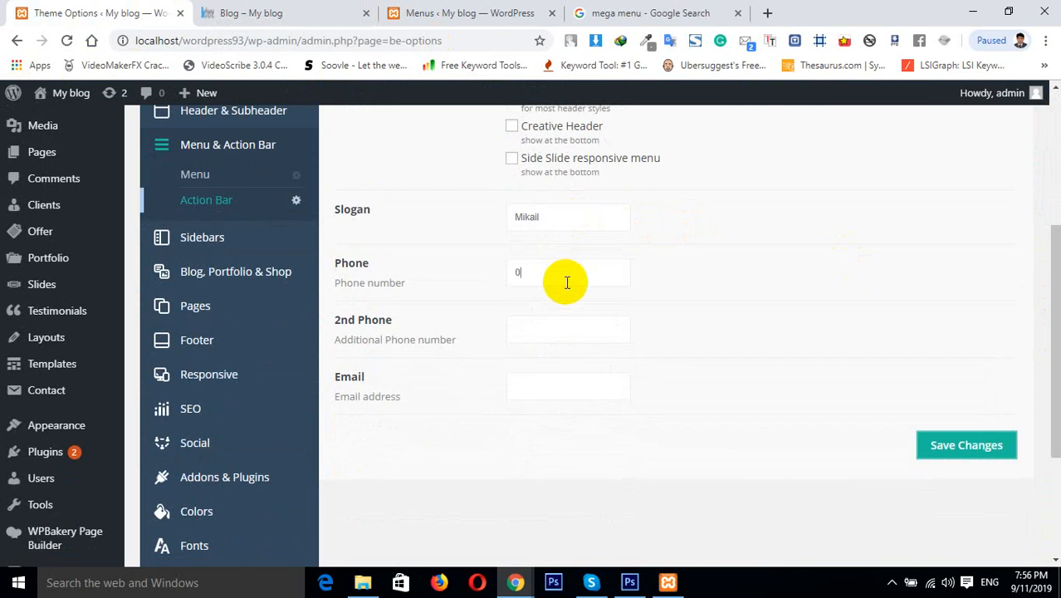
Fill in the second phone number and the contact e-mail address, then save the Action Bar settings
click(542, 333)
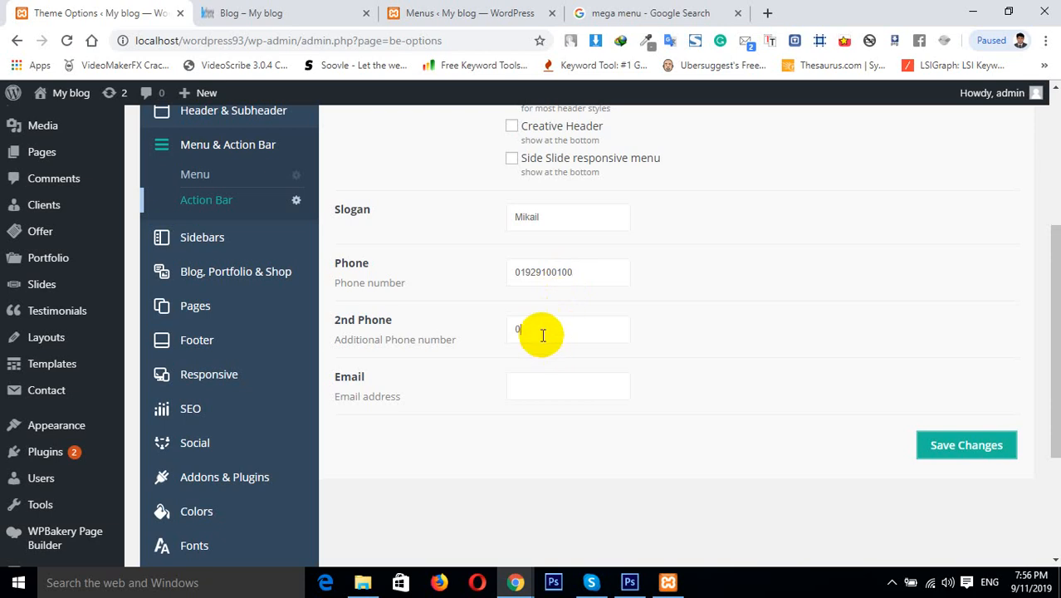
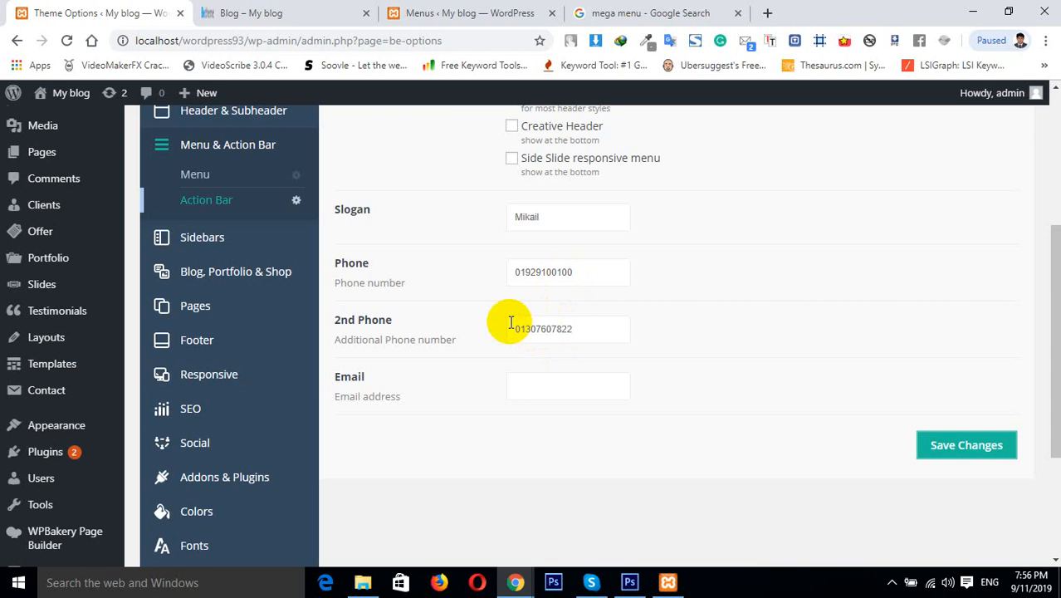
click(542, 390)
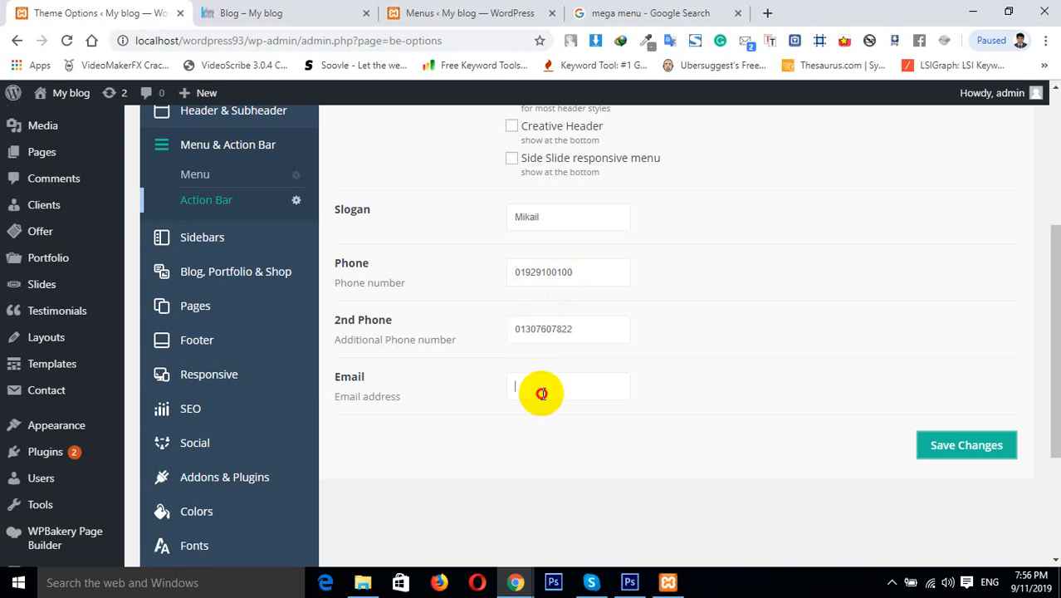
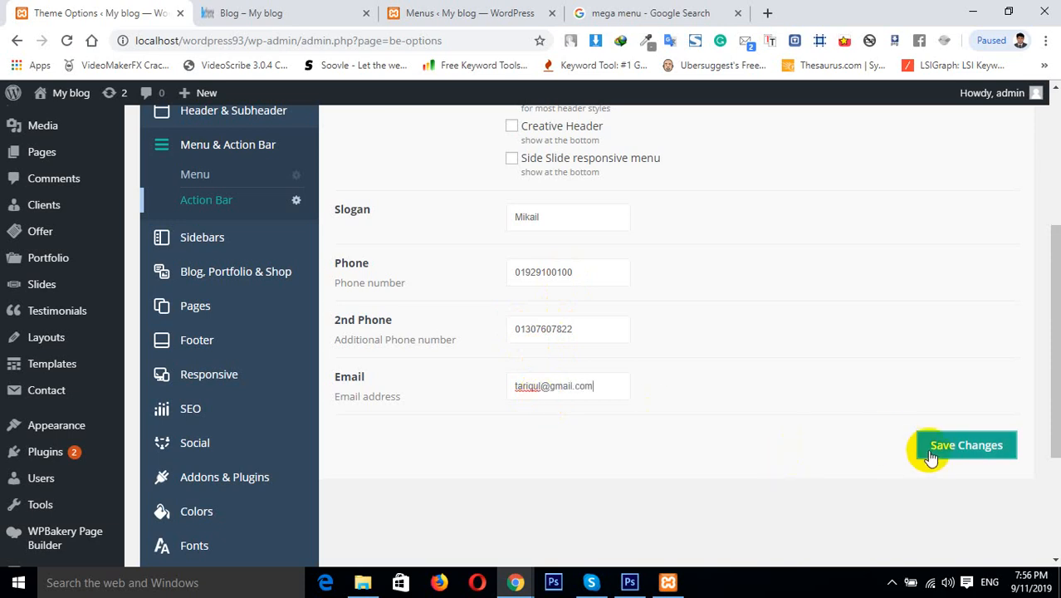
click(938, 453)
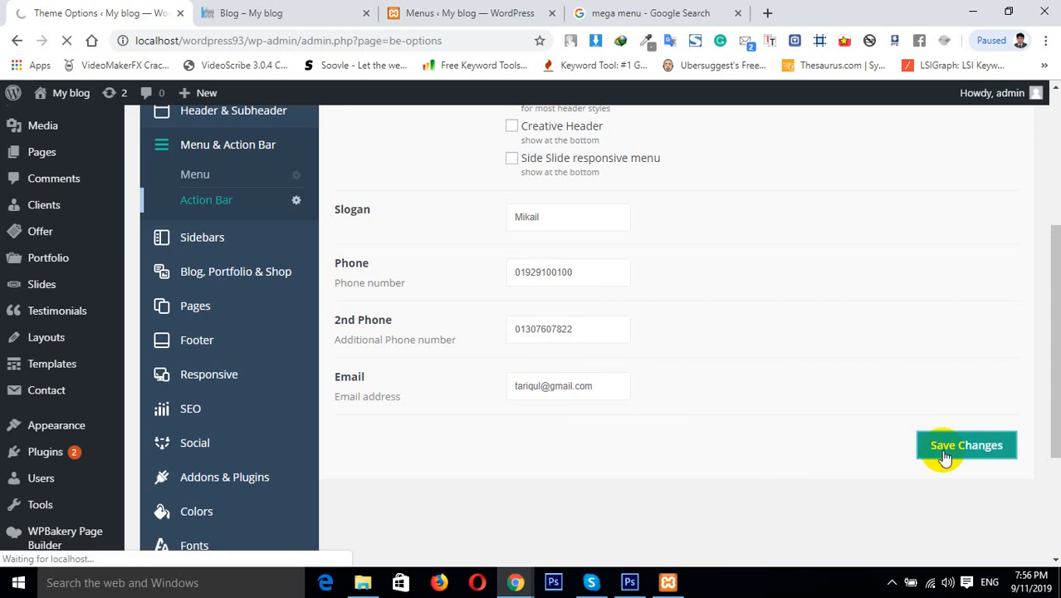
Reload the Blog page to preview the action bar above the header
click(315, 10)
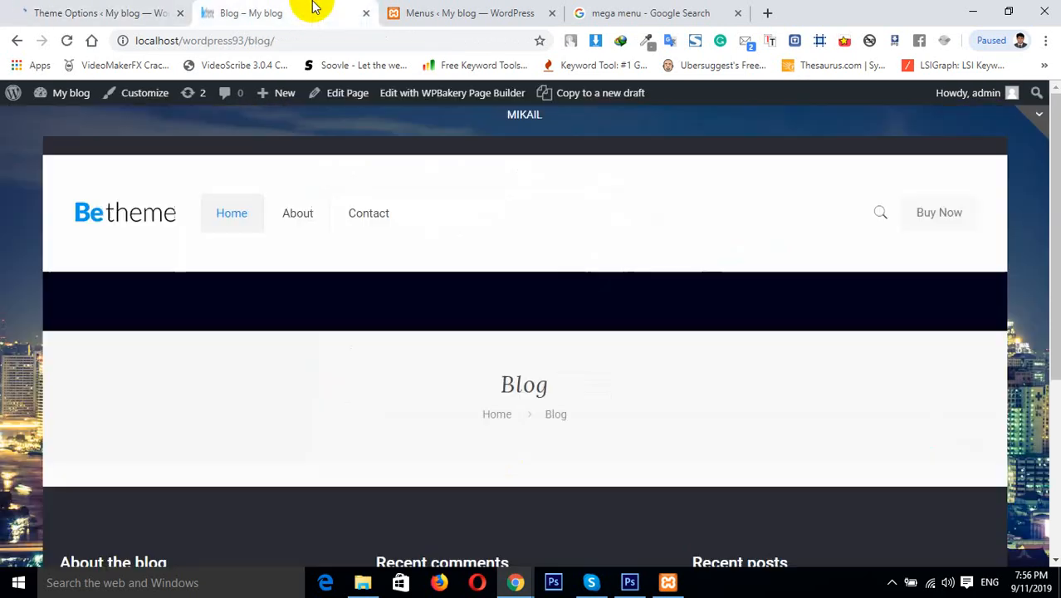
click(67, 40)
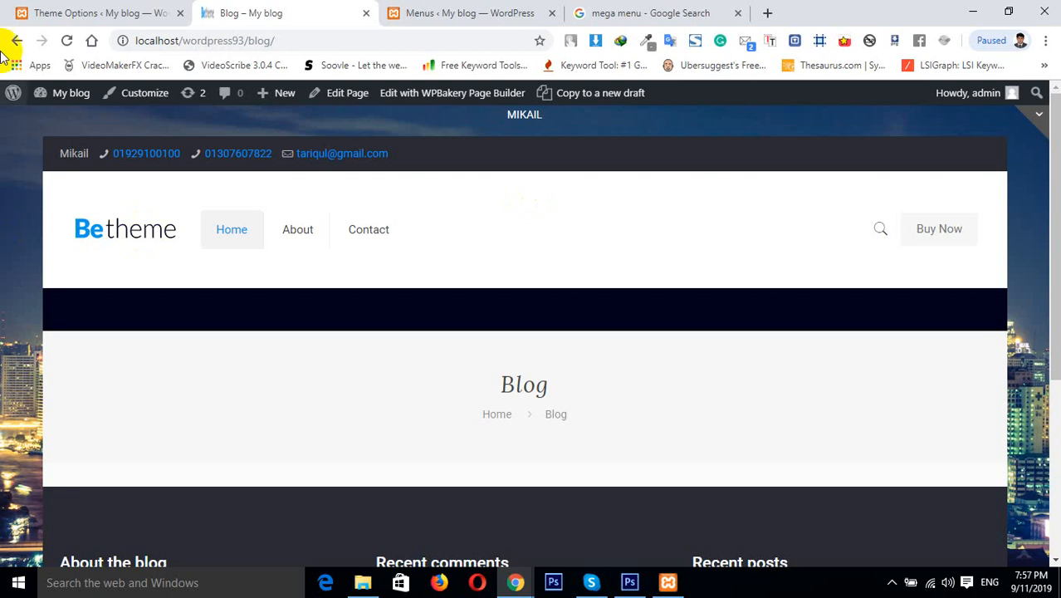
Reload the theme options page and review the saved Action Bar fields
click(128, 7)
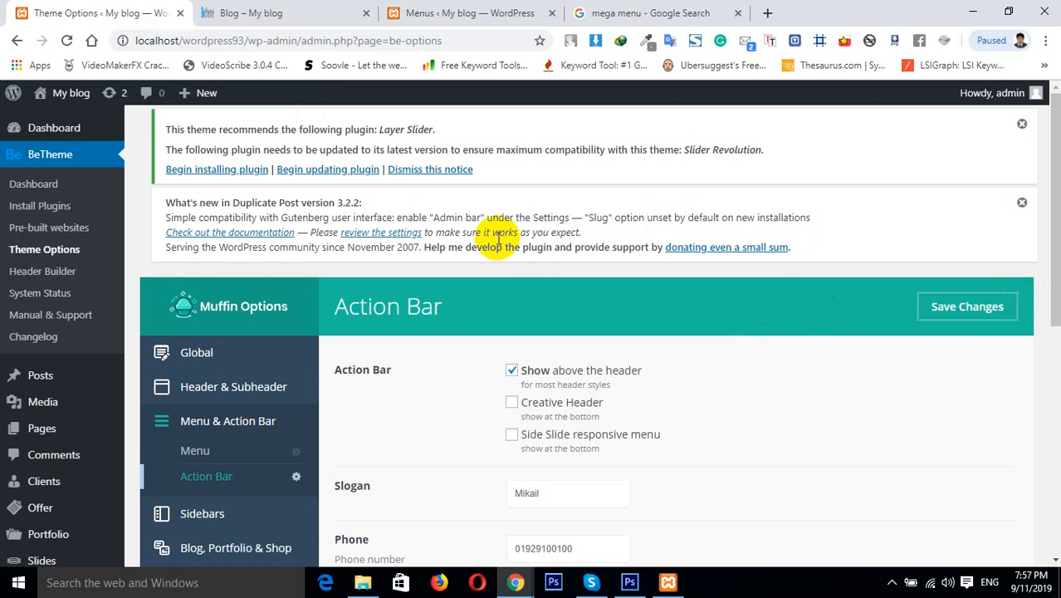
drag(1055, 278, 1054, 311)
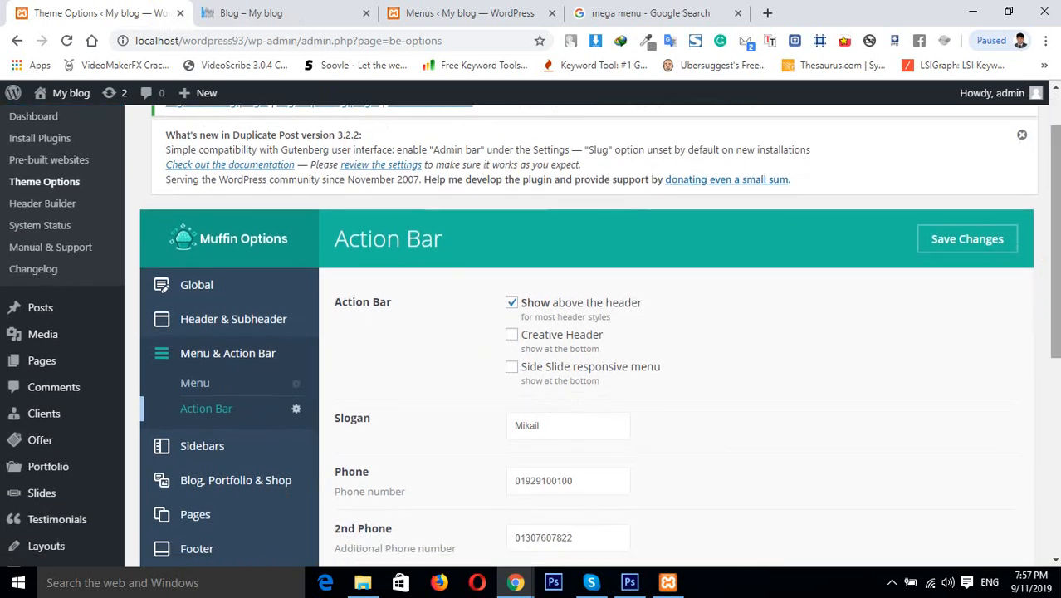
click(67, 40)
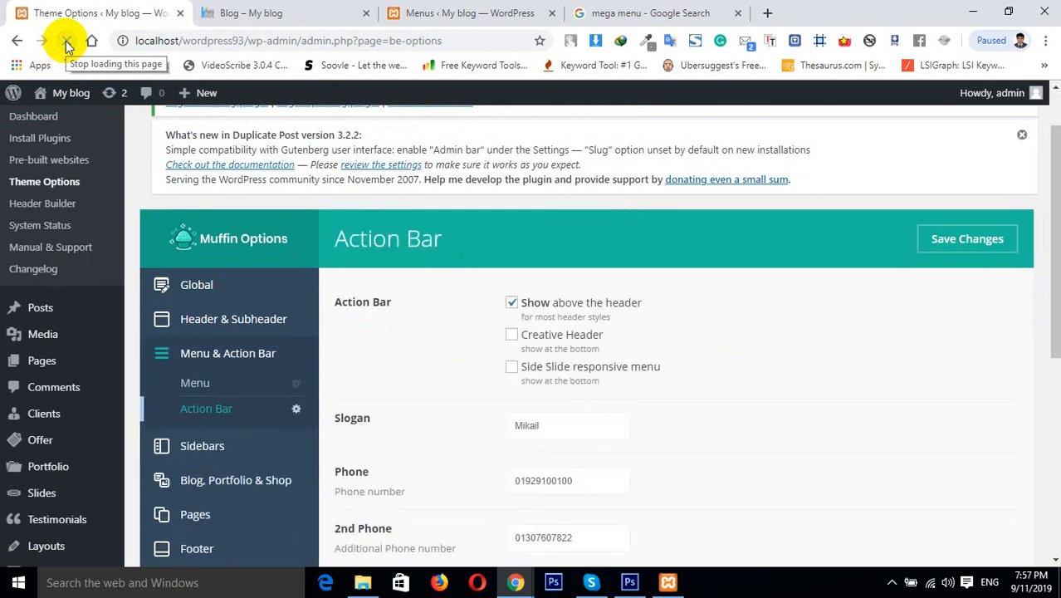
click(245, 13)
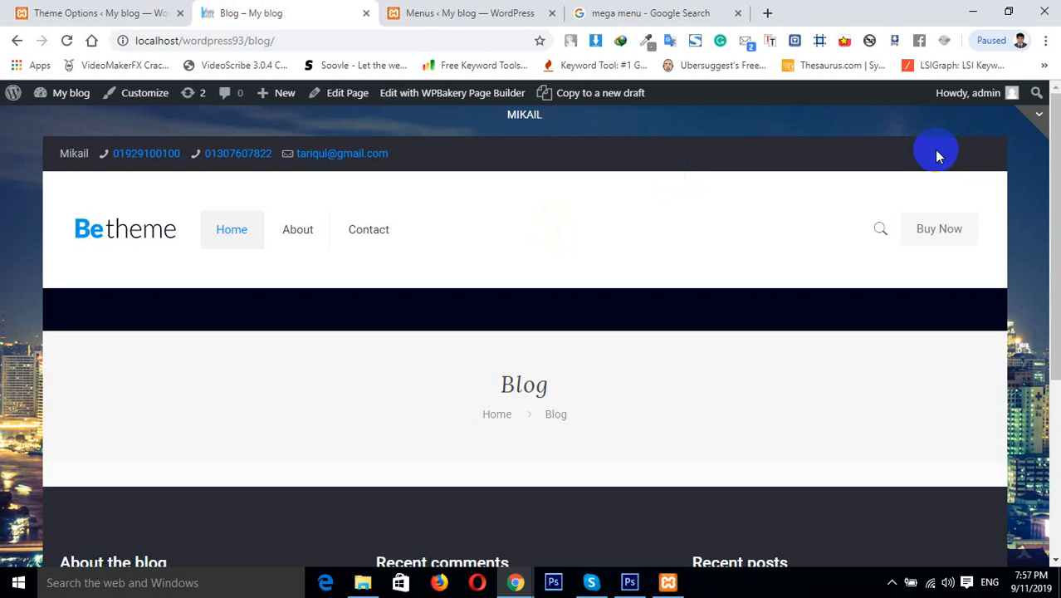
click(81, 8)
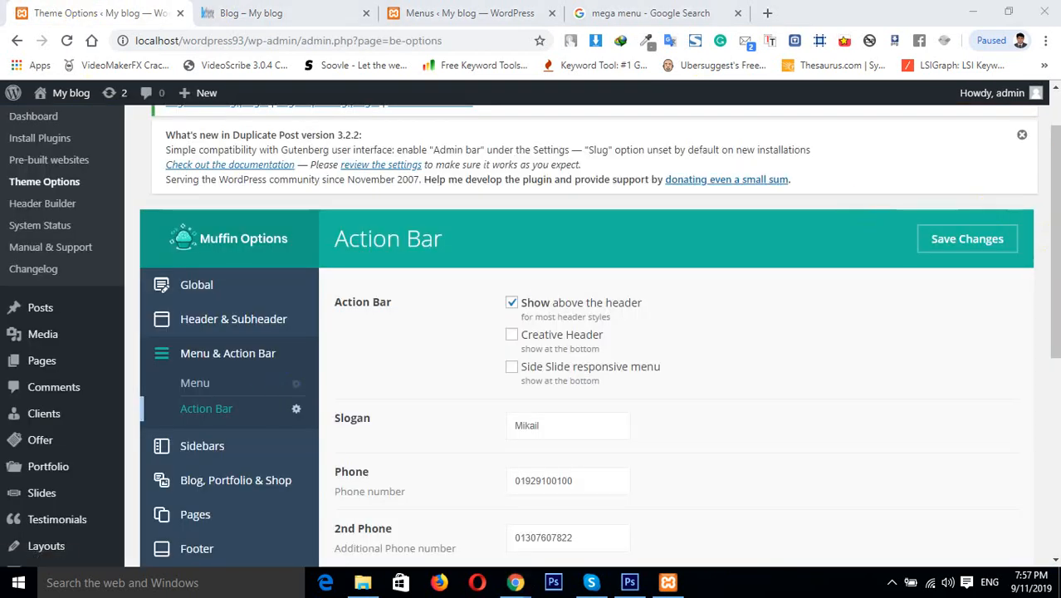
click(1052, 352)
drag(1052, 352, 1053, 454)
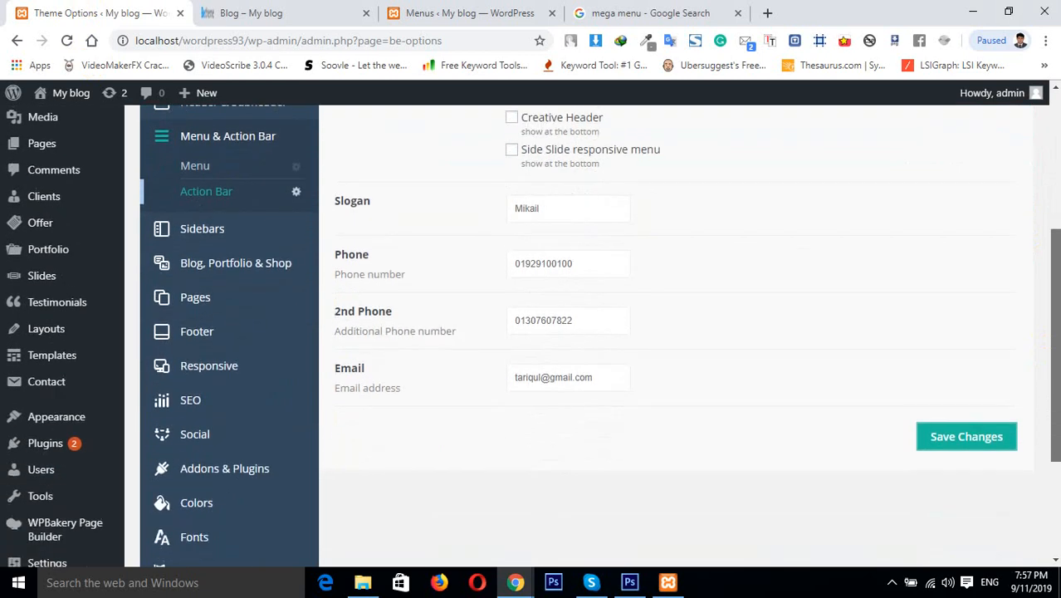
Open the Social settings section, then return to the Action Bar settings
click(199, 440)
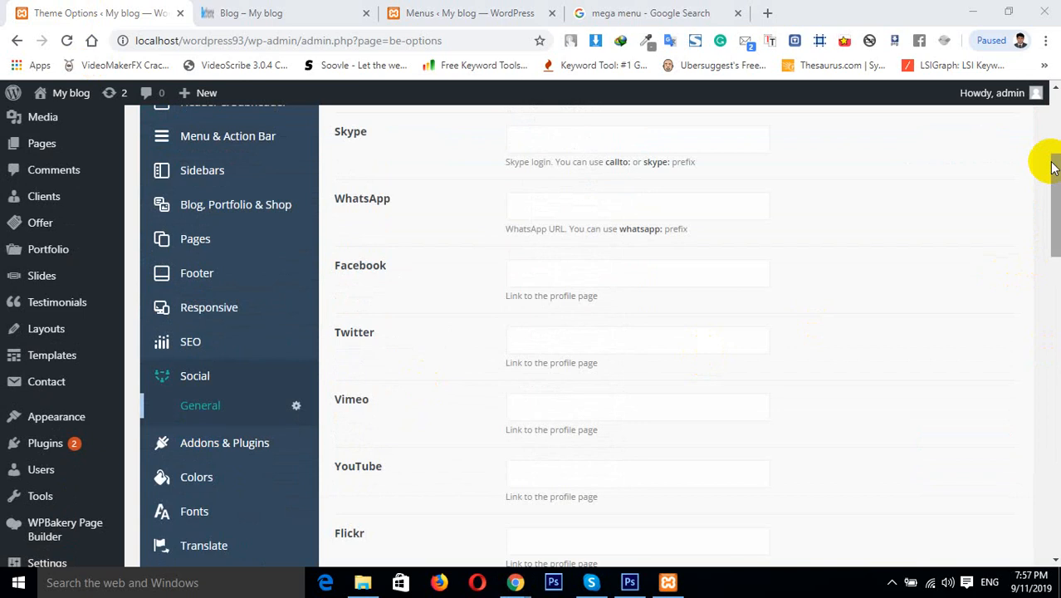
mouse_move(1056, 170)
mouse_down()
mouse_move(1056, 204)
mouse_move(1055, 153)
mouse_up()
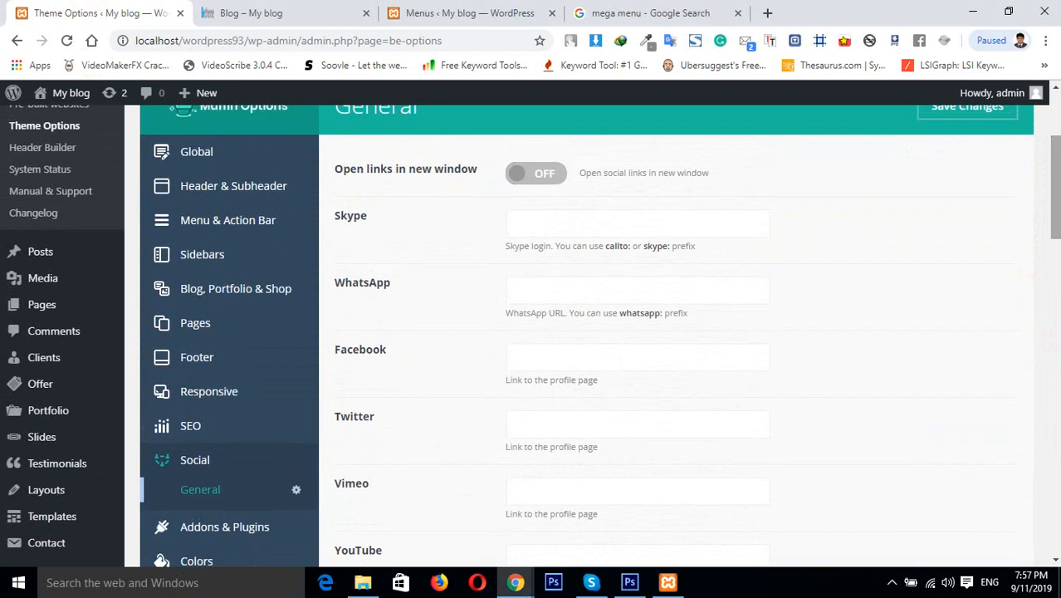
click(228, 229)
click(230, 275)
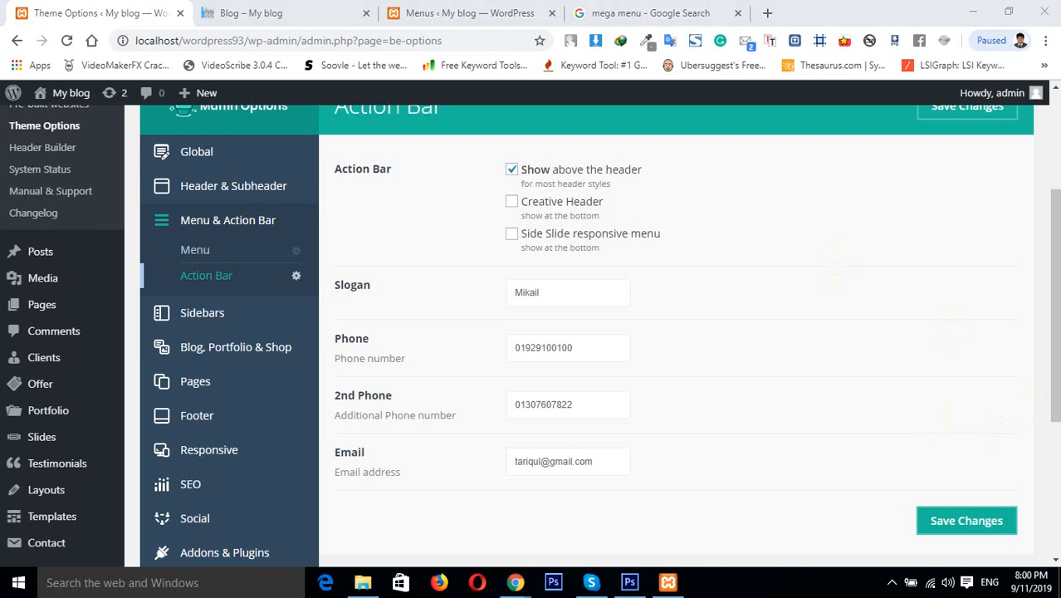
Enable the Creative Header option for the action bar and save the theme options
mouse_move(1052, 371)
mouse_down()
mouse_move(1049, 426)
mouse_move(1053, 370)
mouse_up()
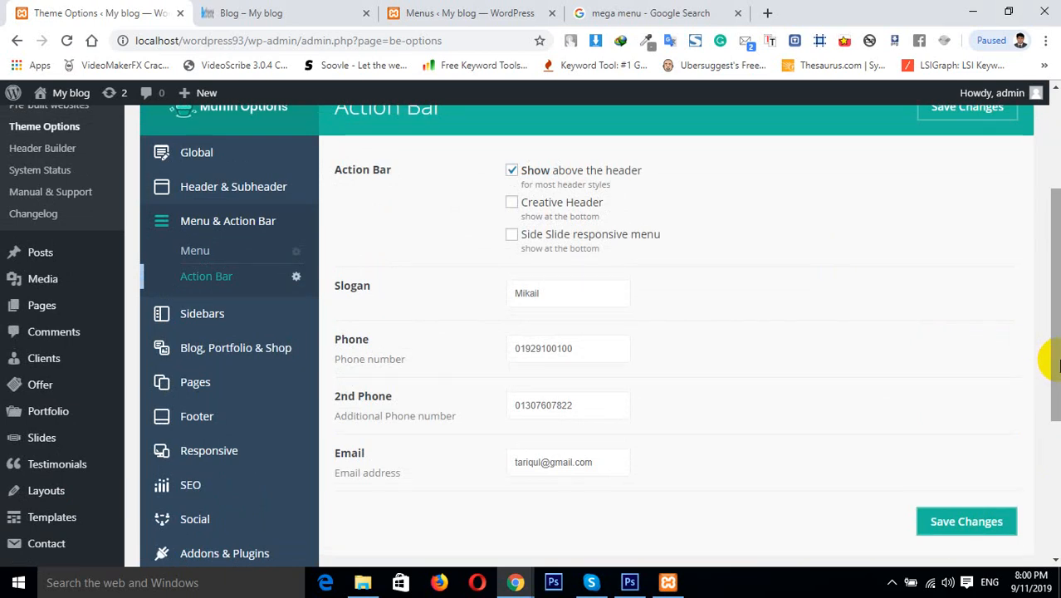
drag(1052, 369, 1051, 327)
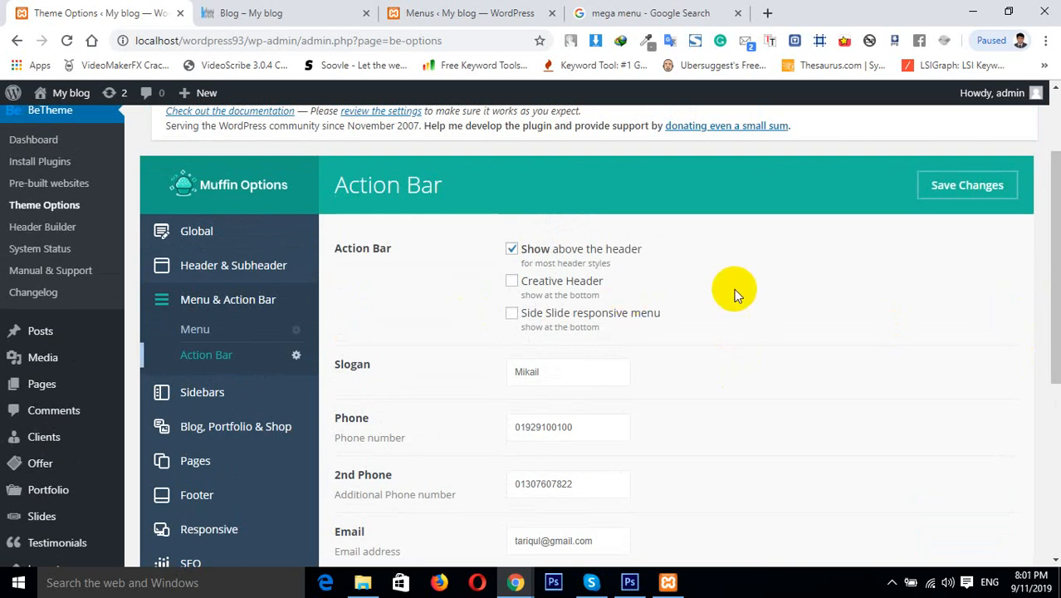
click(199, 330)
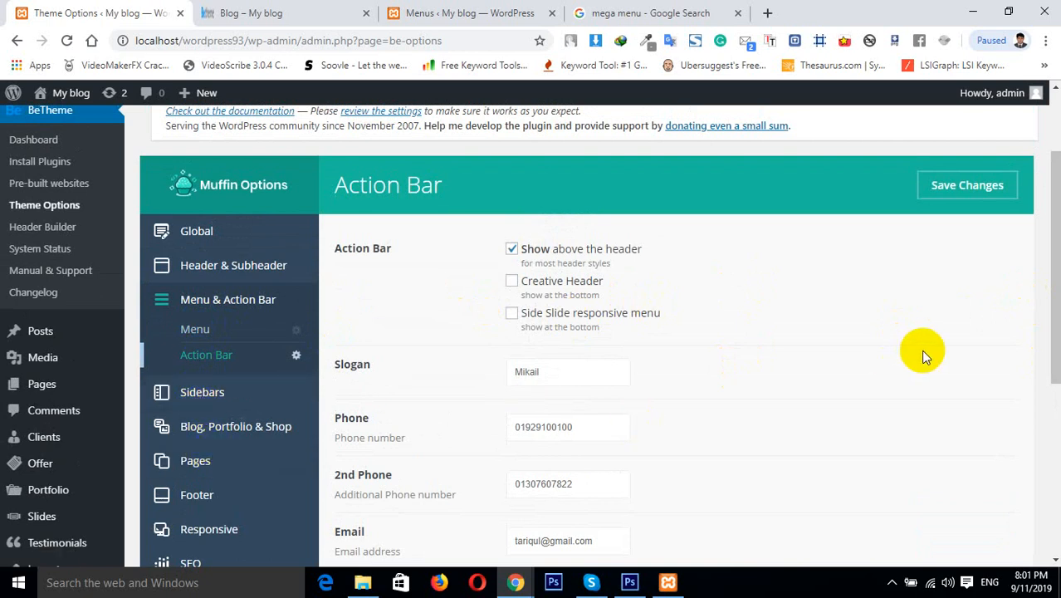
drag(1056, 327, 1056, 369)
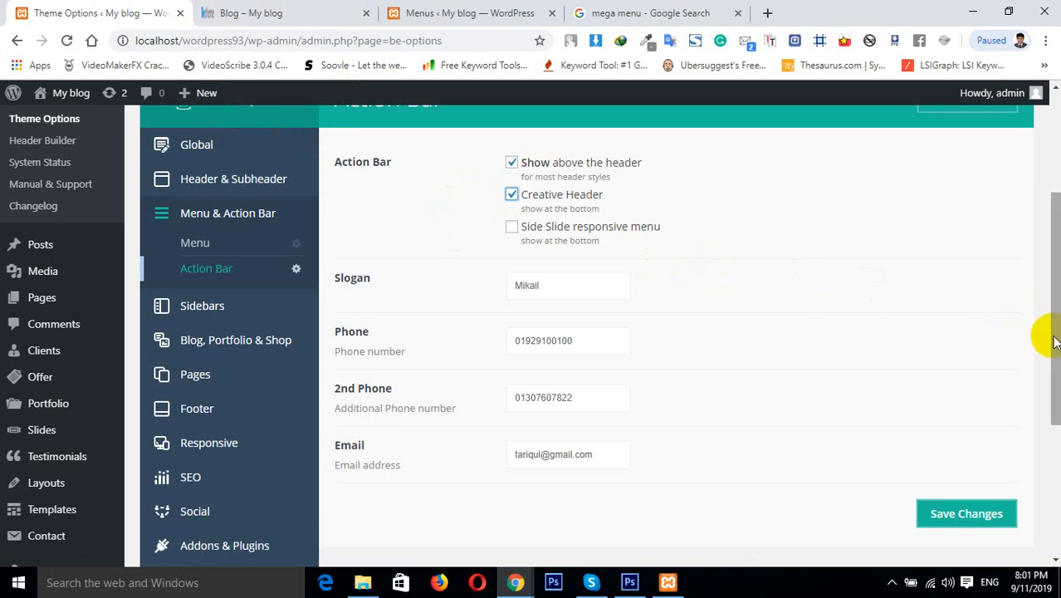
scroll(1054, 341, up, 3)
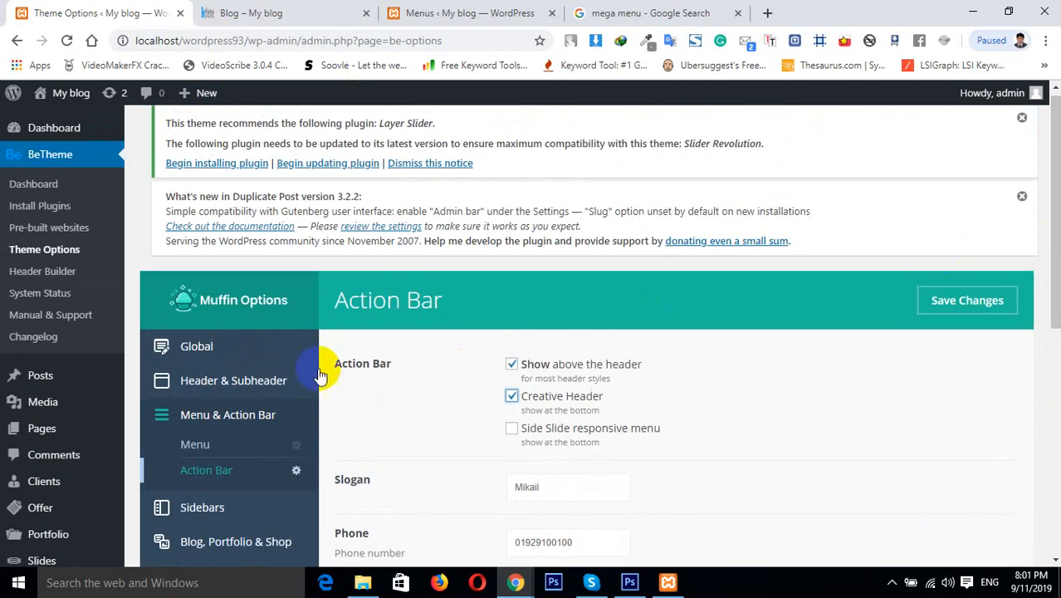
click(264, 384)
drag(1047, 178, 1048, 214)
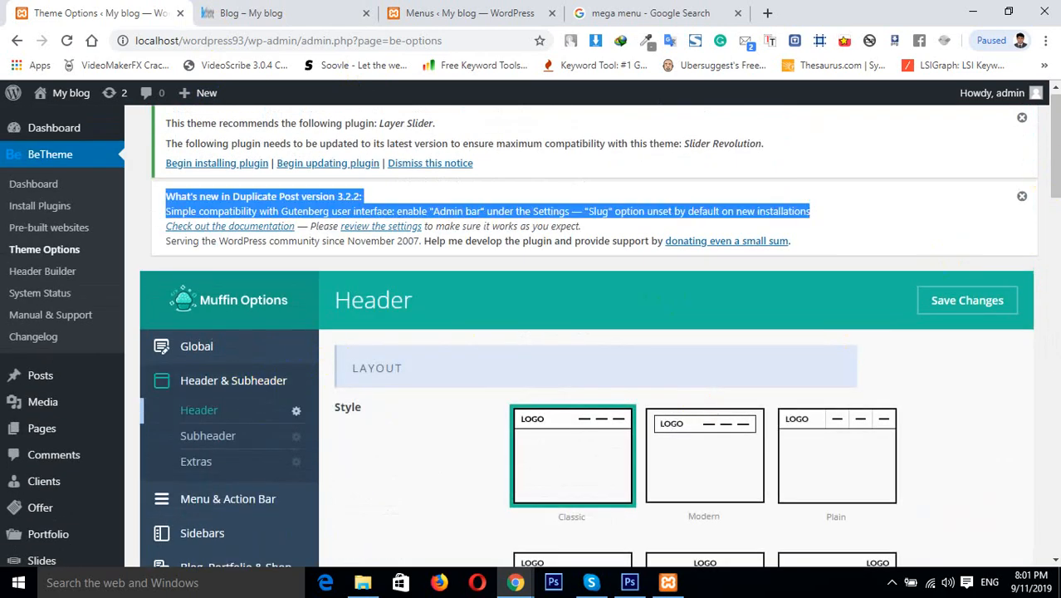
drag(1058, 176, 1044, 90)
click(652, 286)
click(971, 306)
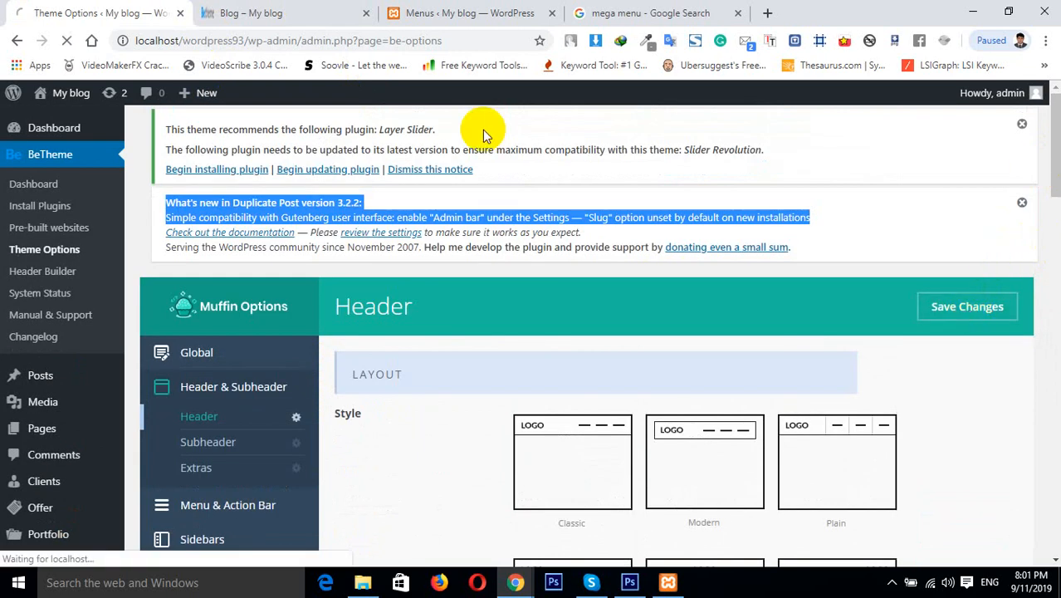
Navigate back to the Action Bar settings and save the changes again
click(251, 10)
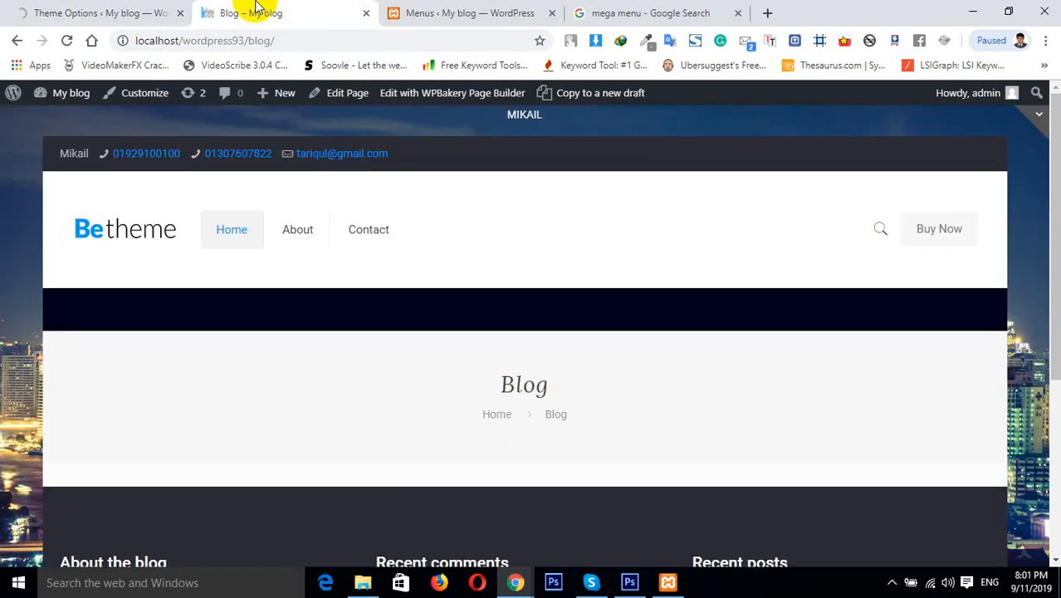
click(90, 10)
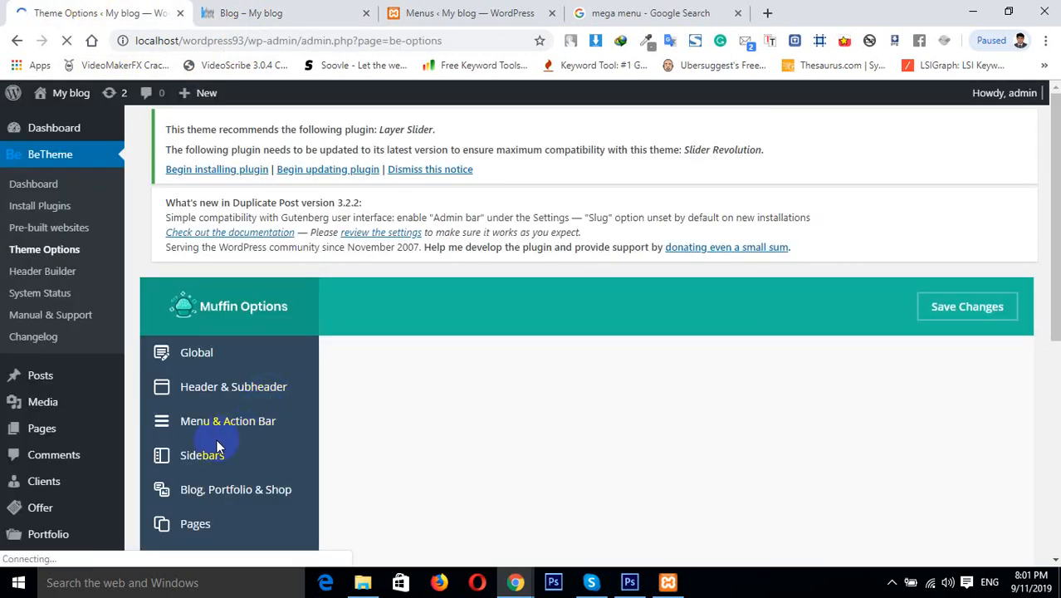
click(210, 470)
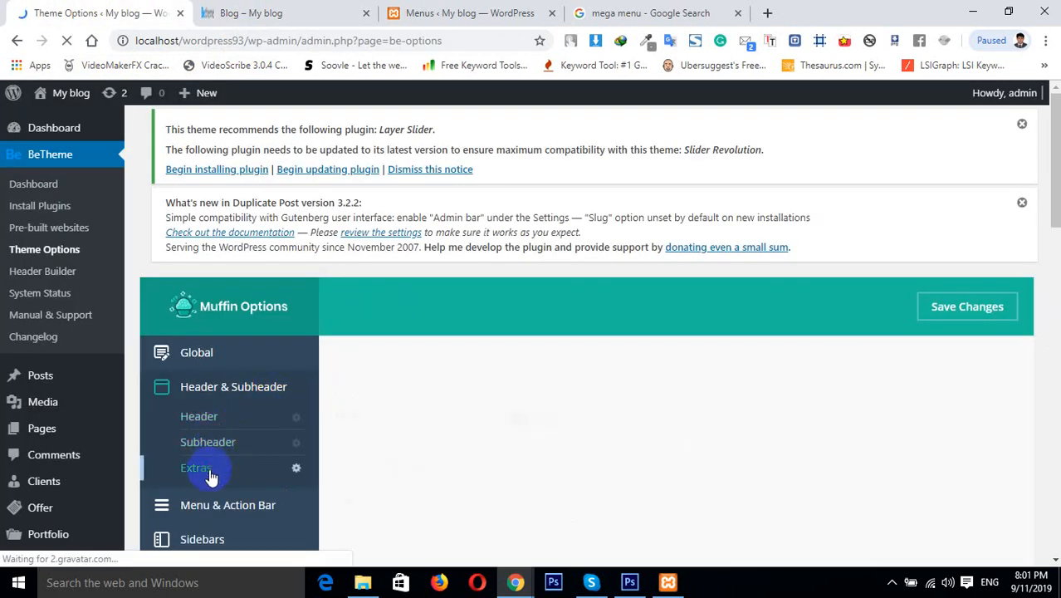
click(210, 508)
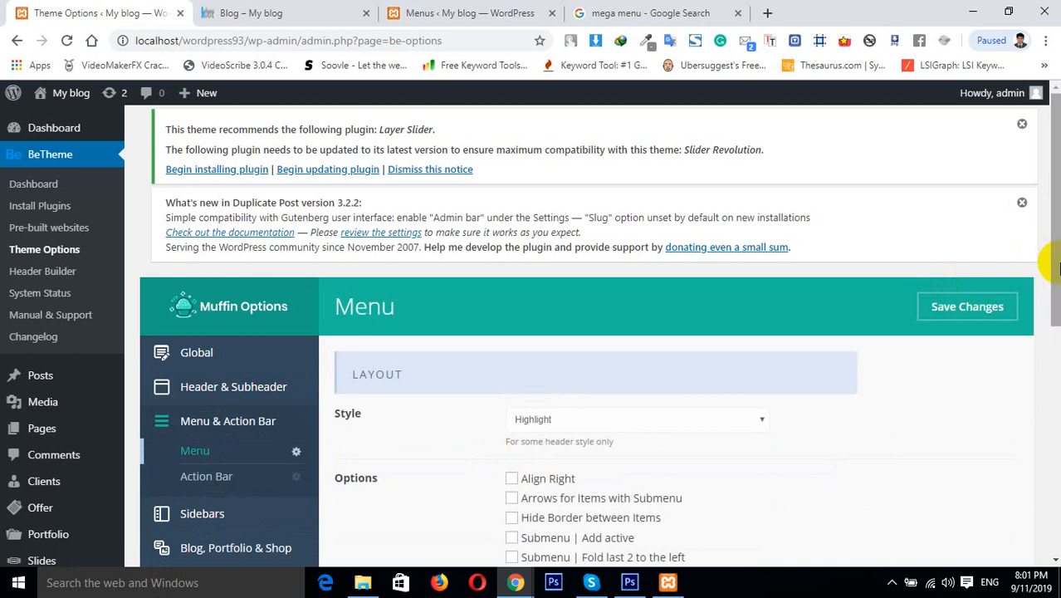
scroll(1026, 199, down, 2)
click(257, 341)
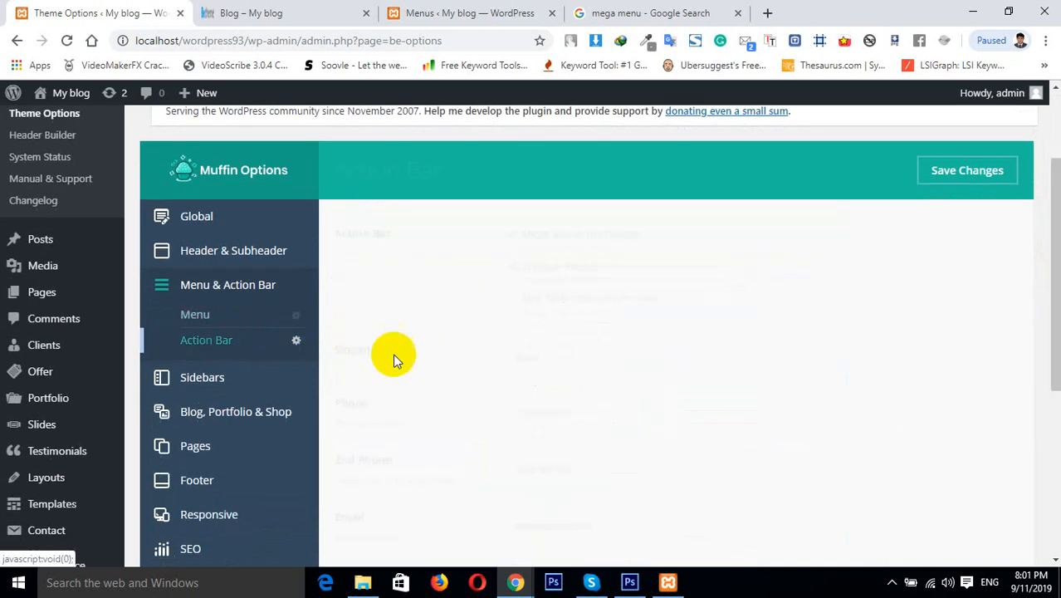
click(956, 181)
Reload the Blog page and open the creative header's menu to preview the action bar
click(327, 9)
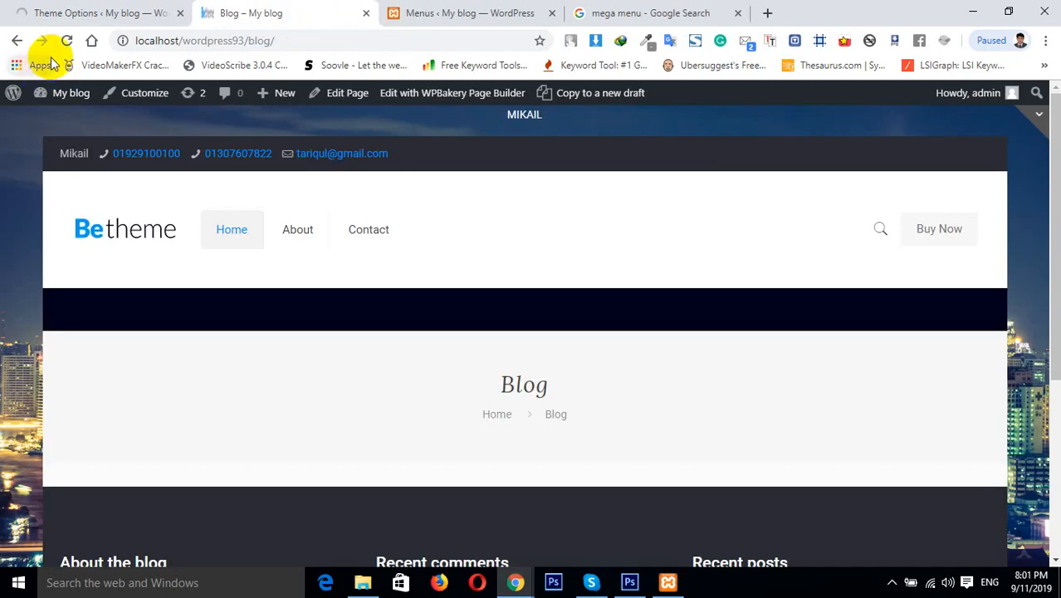
click(67, 41)
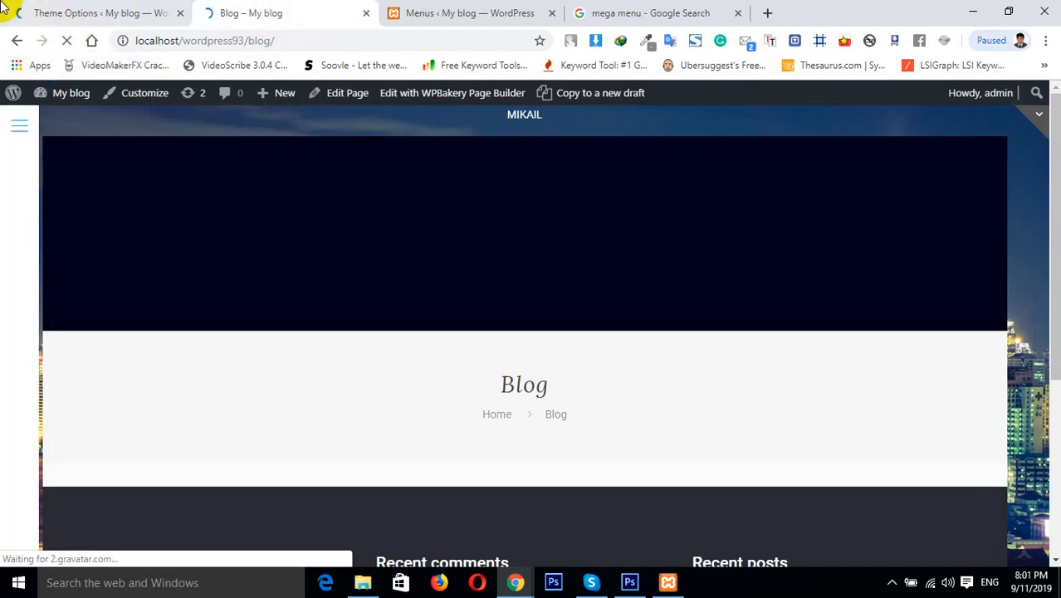
click(19, 126)
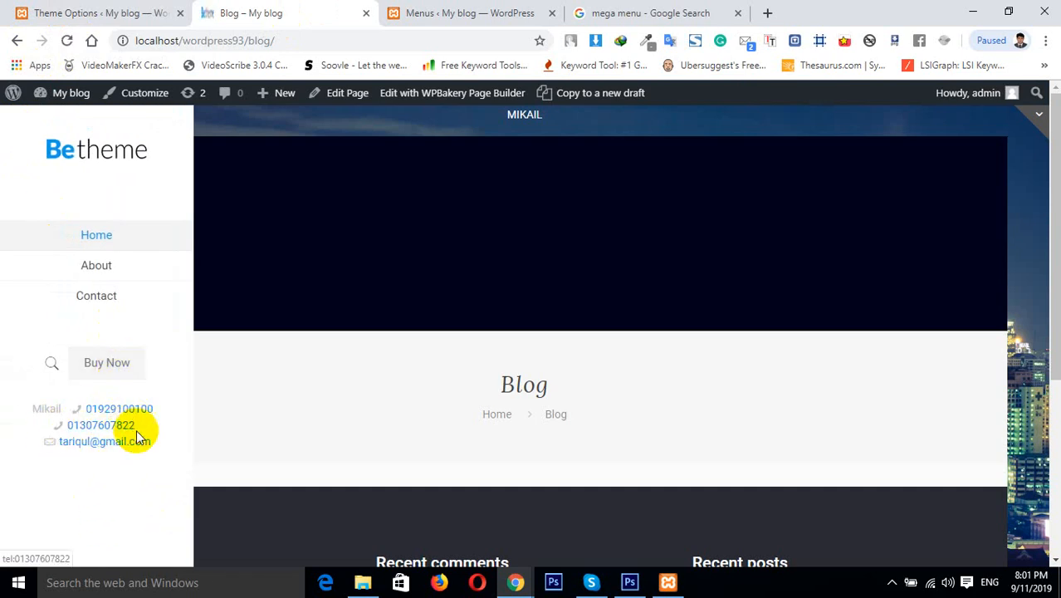
Enable the Side Slide responsive menu option for the action bar and save the changes
click(71, 10)
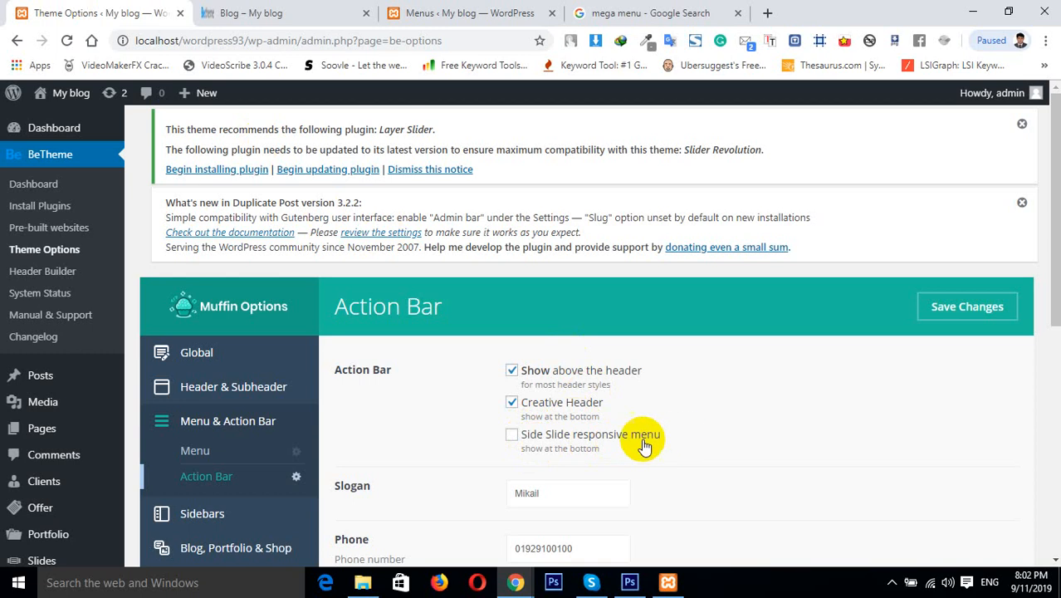
click(512, 435)
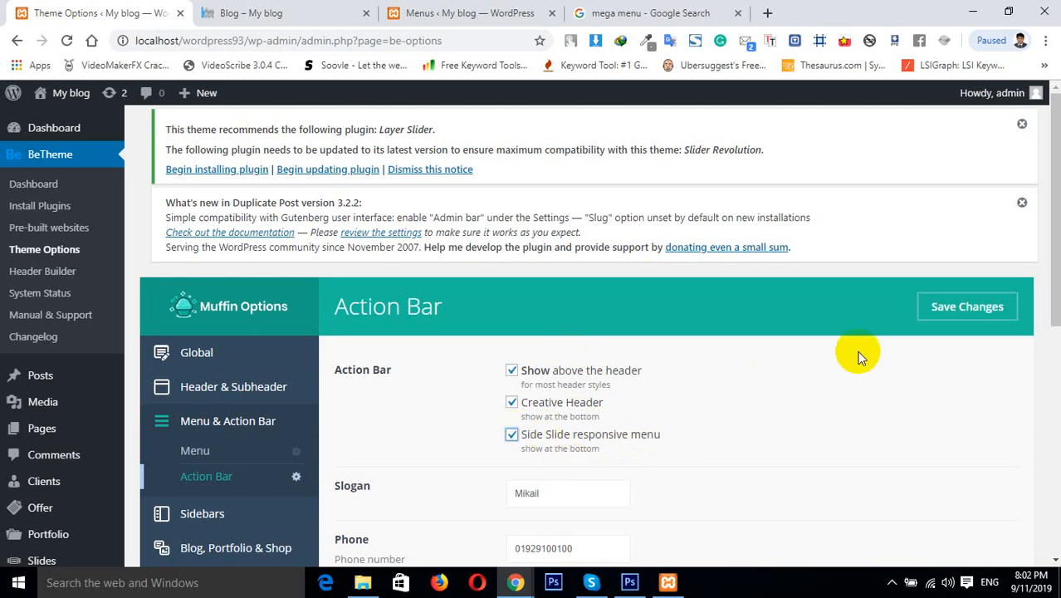
click(955, 309)
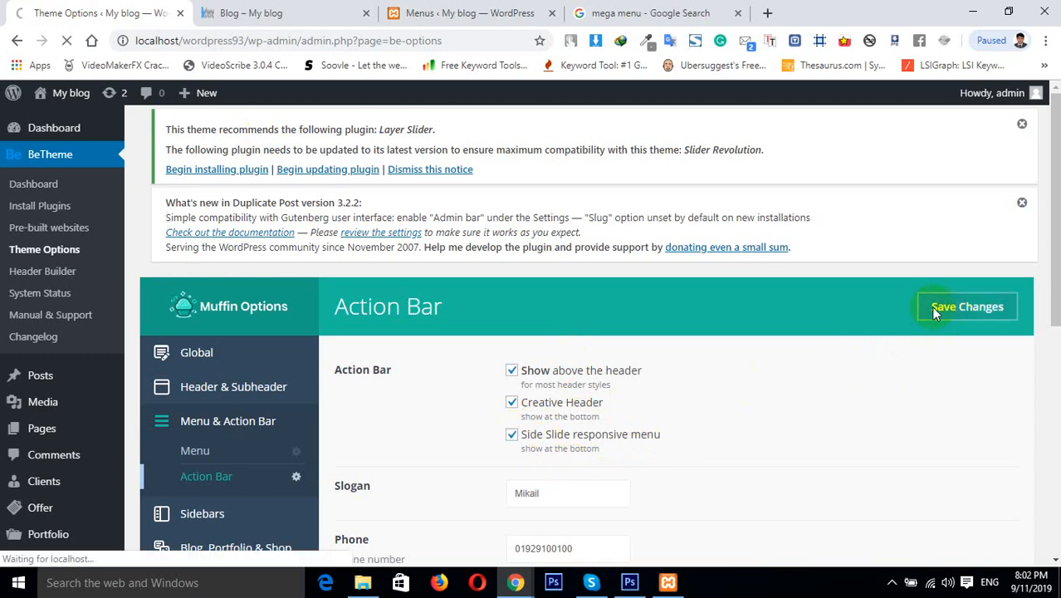
Preview the Blog page's side menu, reloading the page and reopening the menu
click(238, 10)
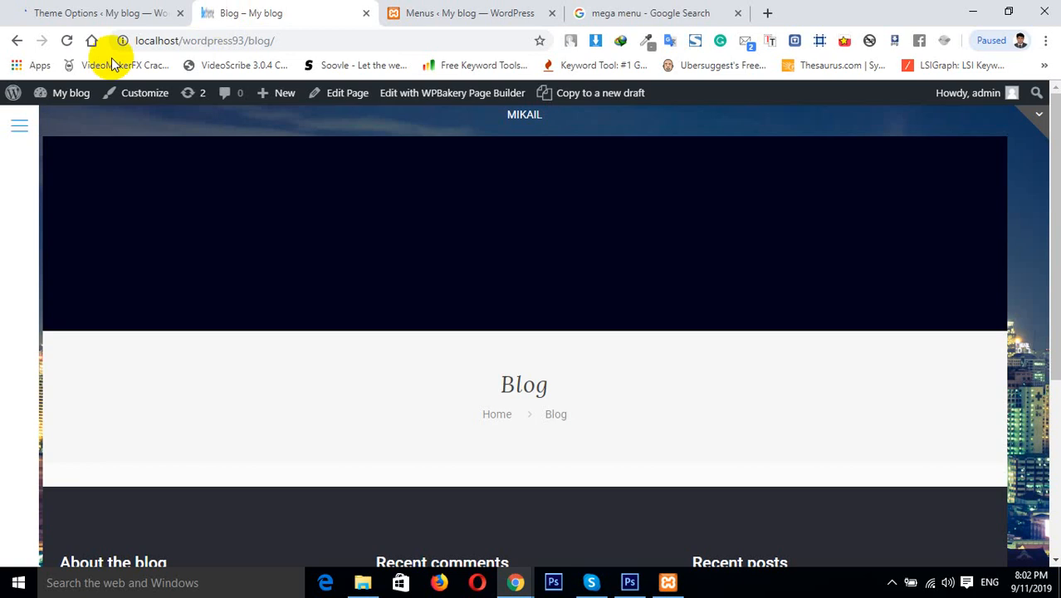
click(28, 125)
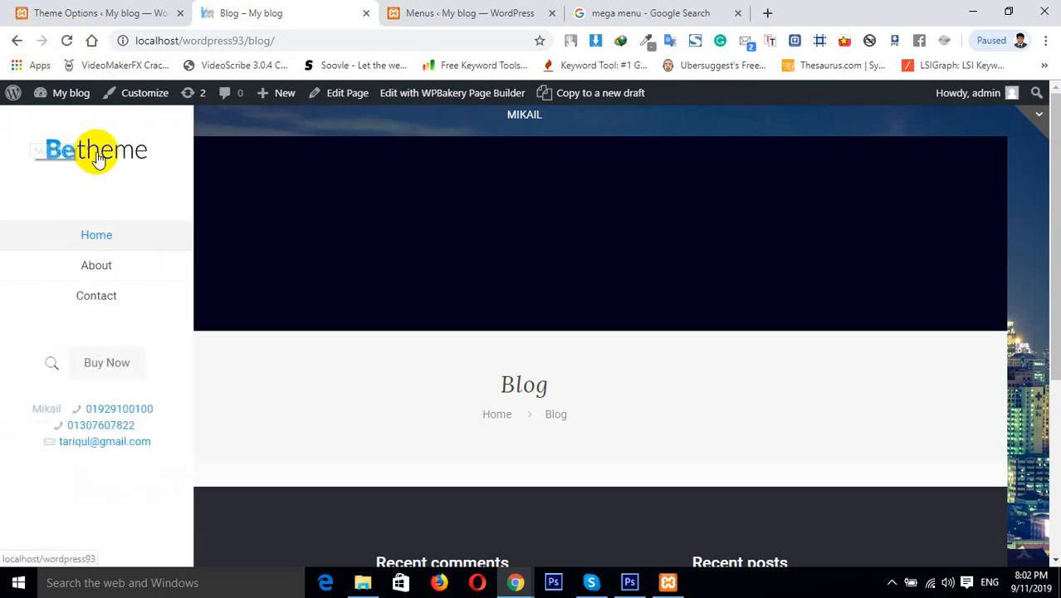
click(66, 40)
click(91, 7)
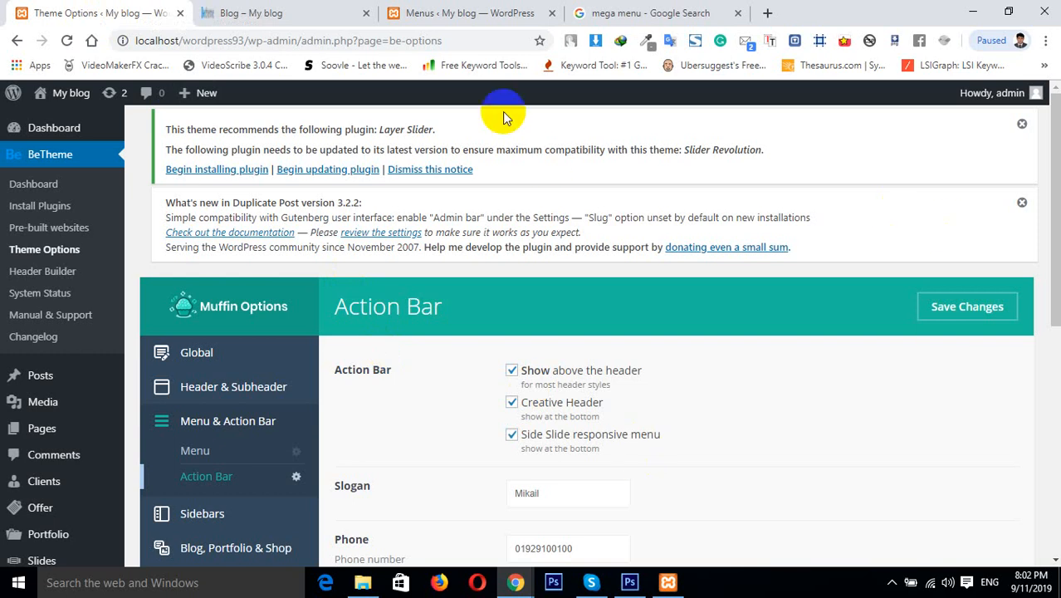
click(245, 12)
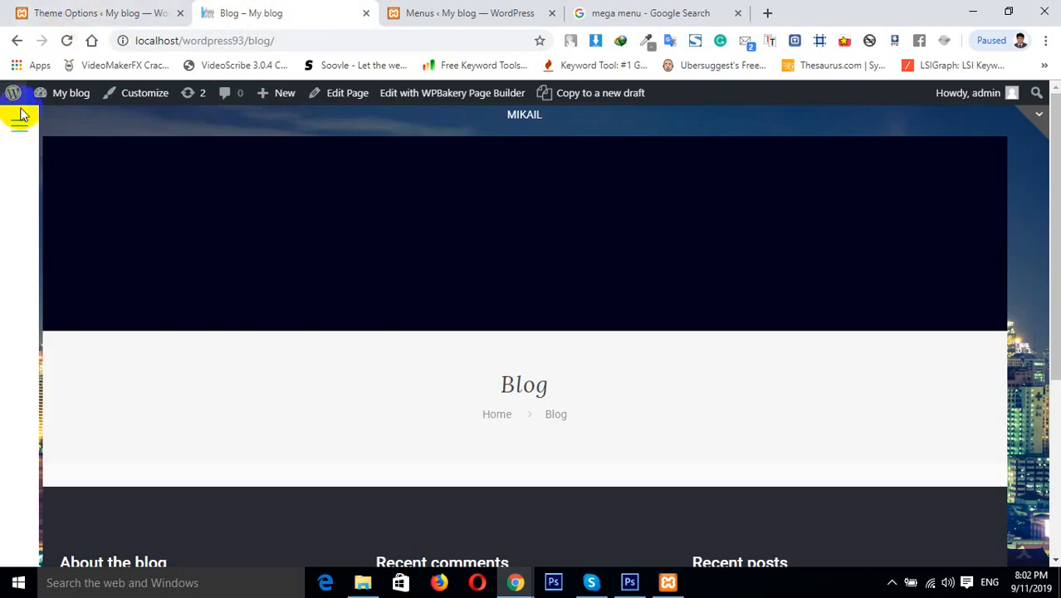
click(17, 126)
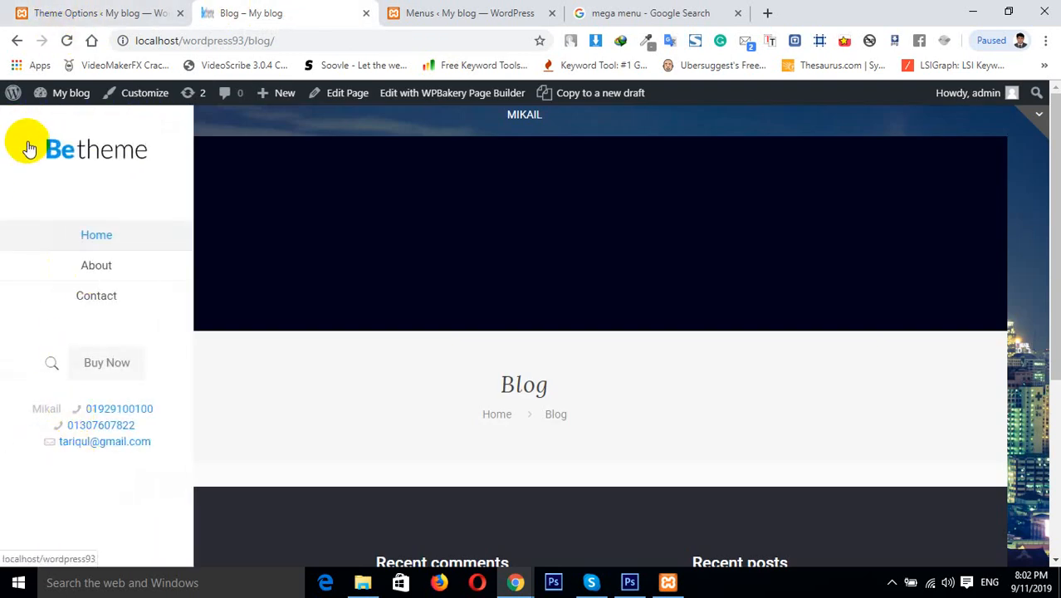
click(66, 39)
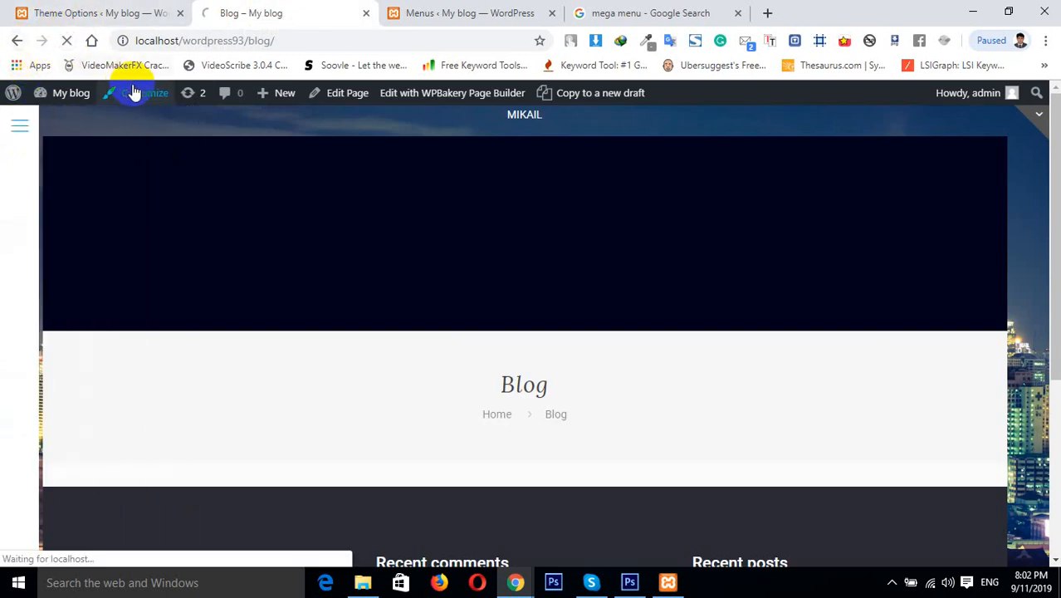
Return to the theme options and review the Action Bar settings
click(106, 11)
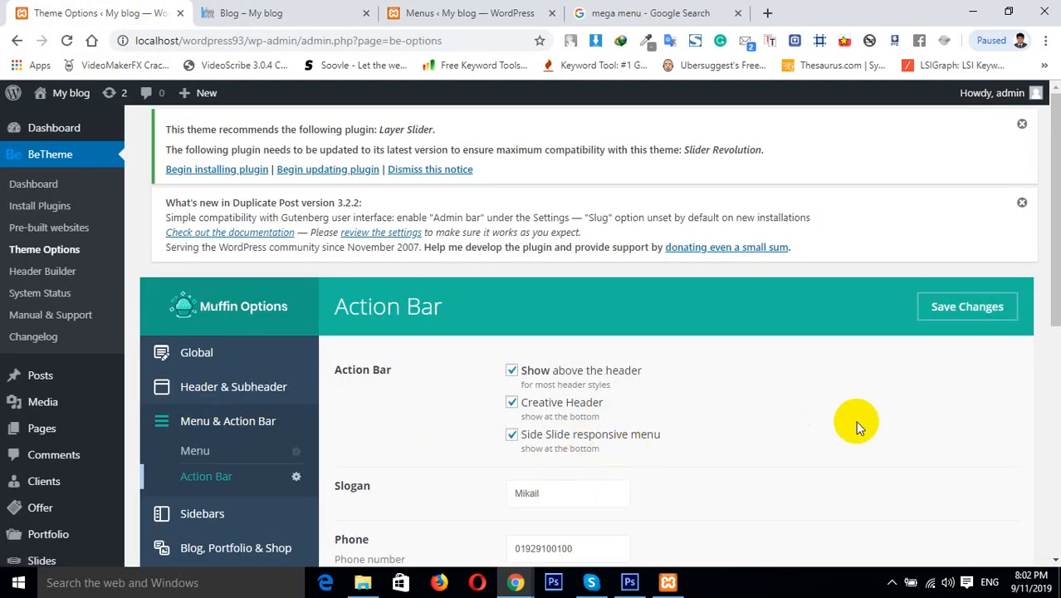
drag(1054, 281, 1055, 358)
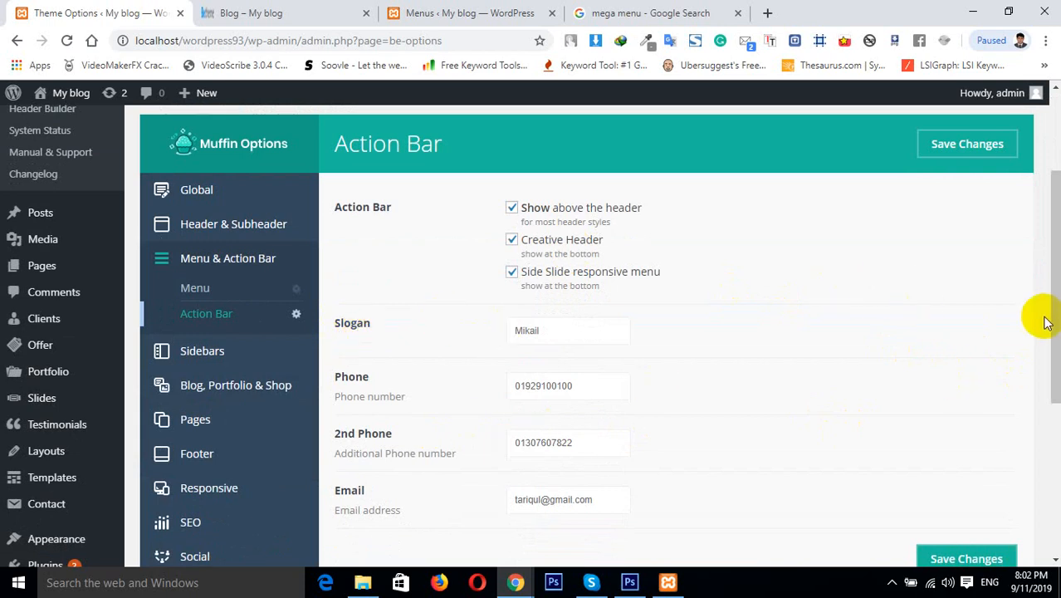
drag(1054, 315, 1054, 388)
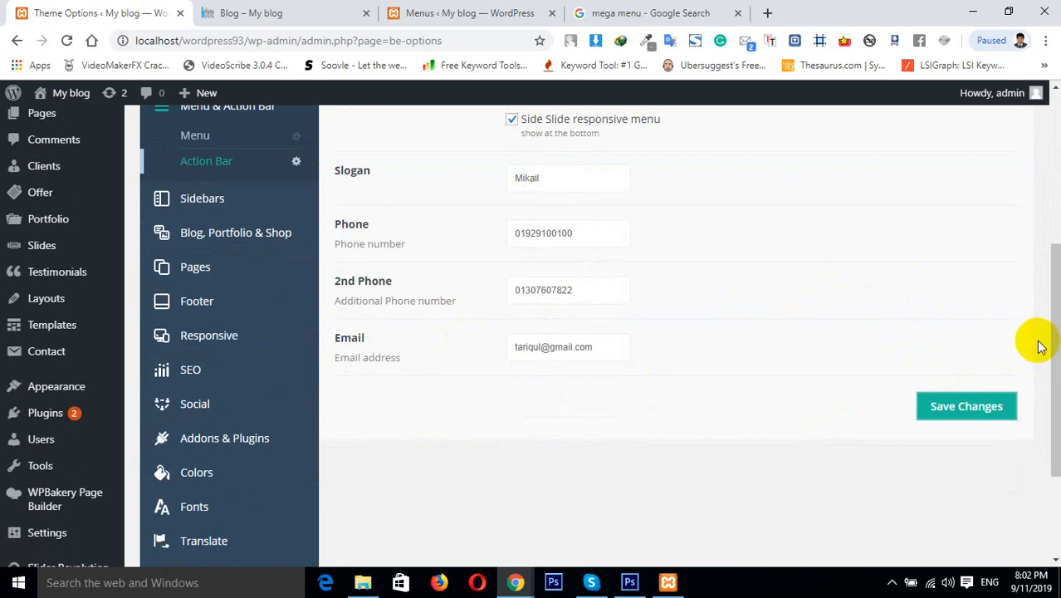
drag(1050, 351, 1054, 284)
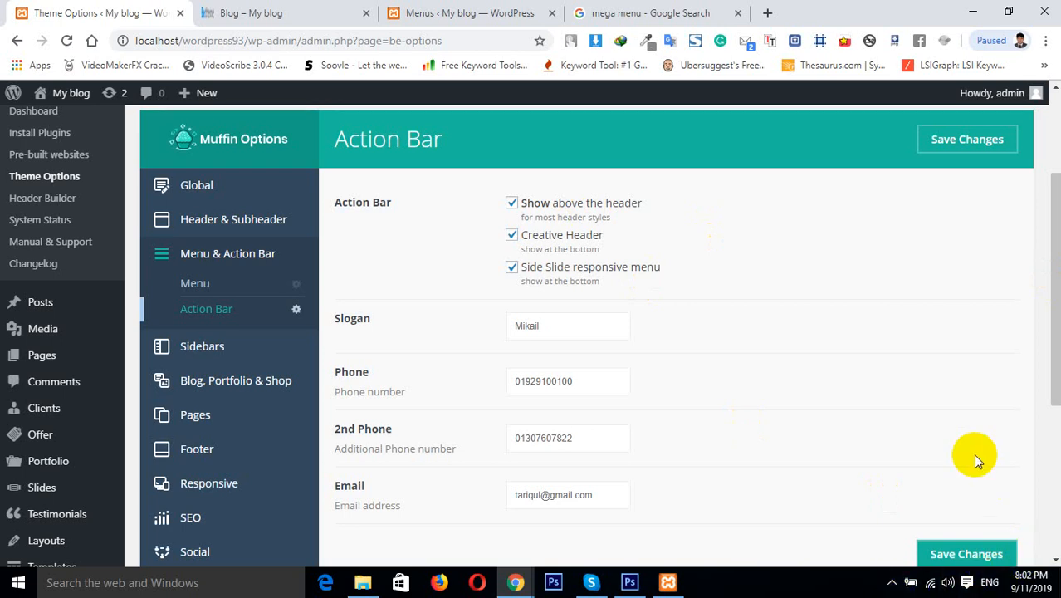
click(892, 582)
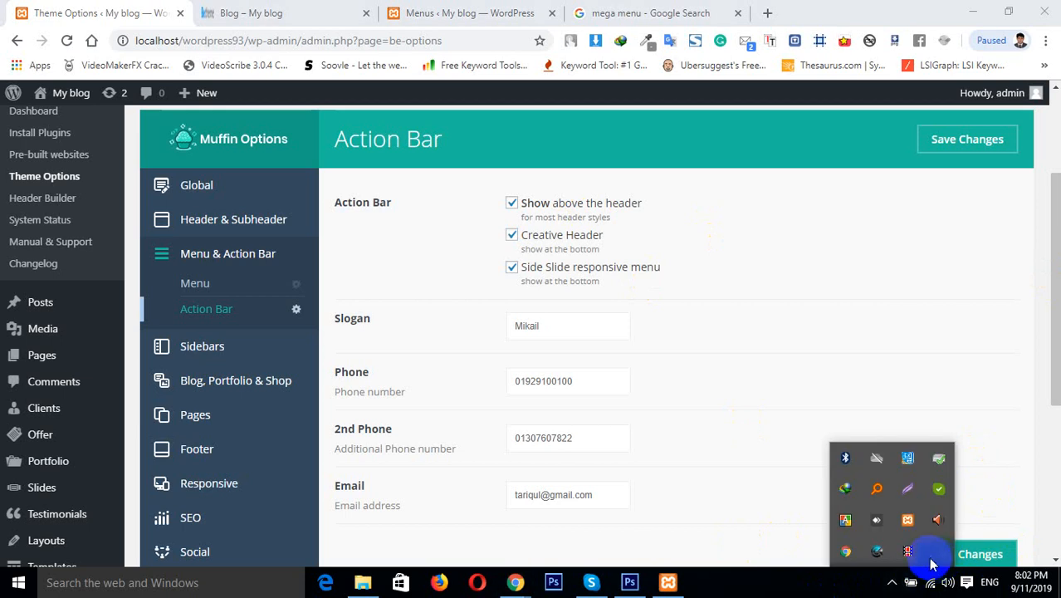